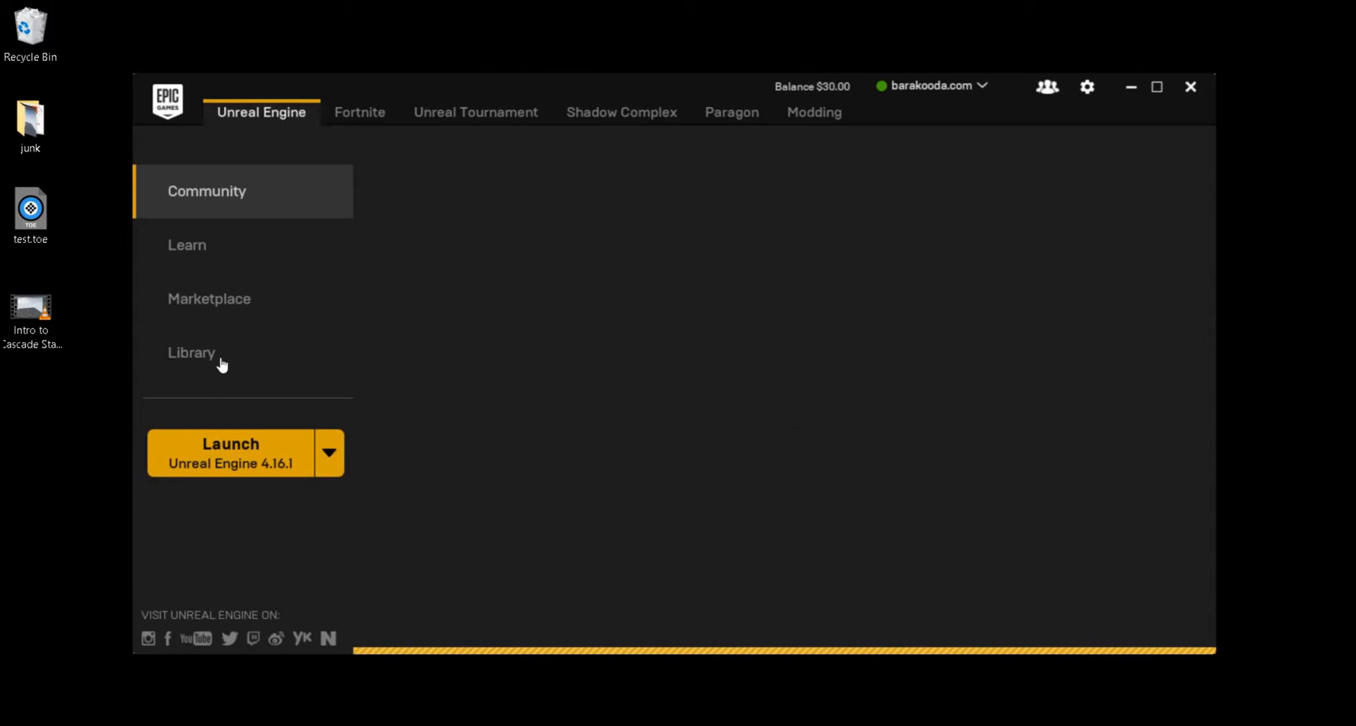
- Open the ContentExamples project from the launcher's project library
left_click(219, 361)
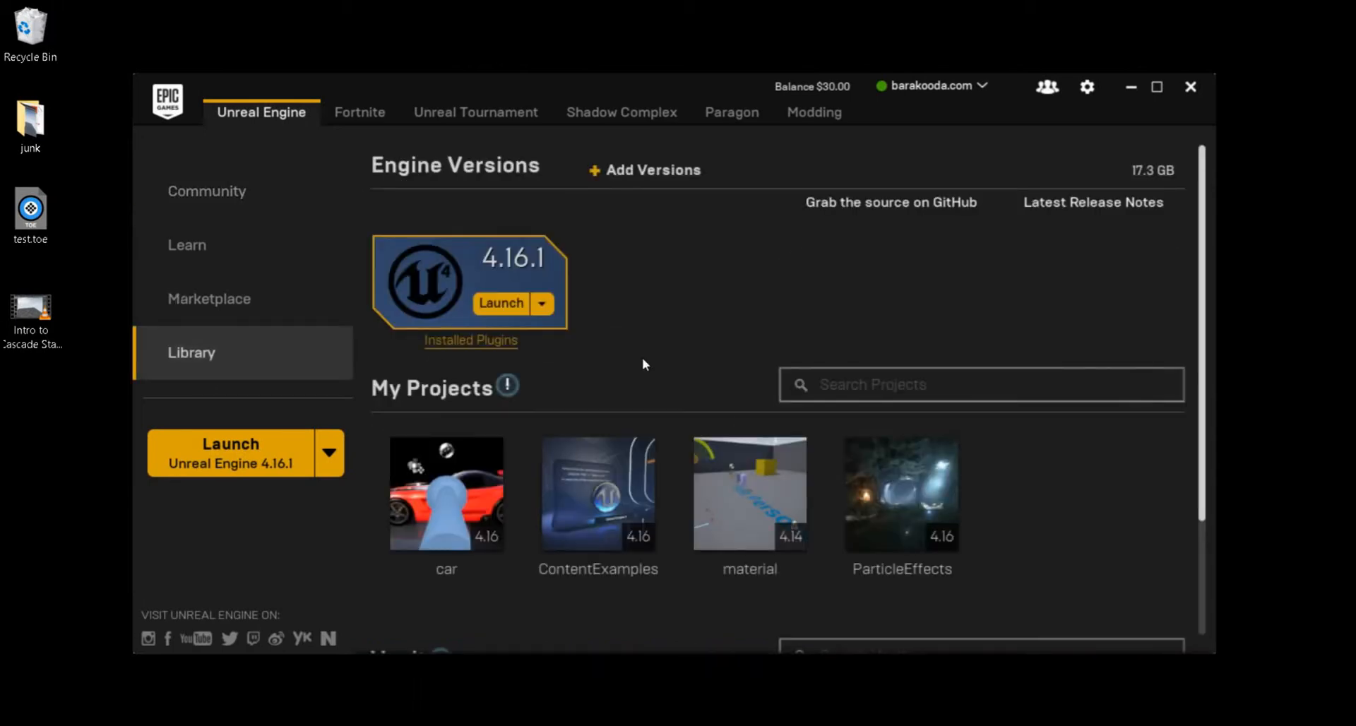
double_click(617, 593)
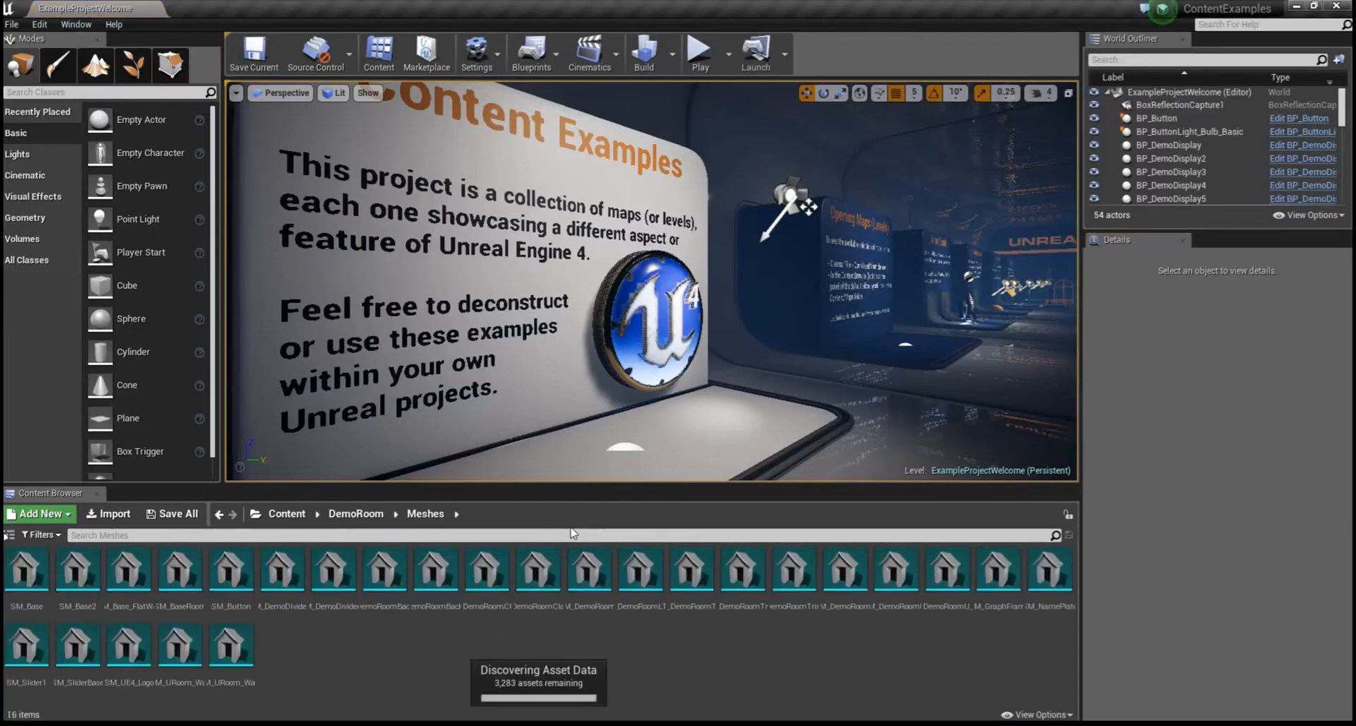
- Explore the example level by flying from the welcome stand past the Opening Maps and Demo Stands displays
right_click_drag(700, 320, 722, 297)
key("w")
key("s")
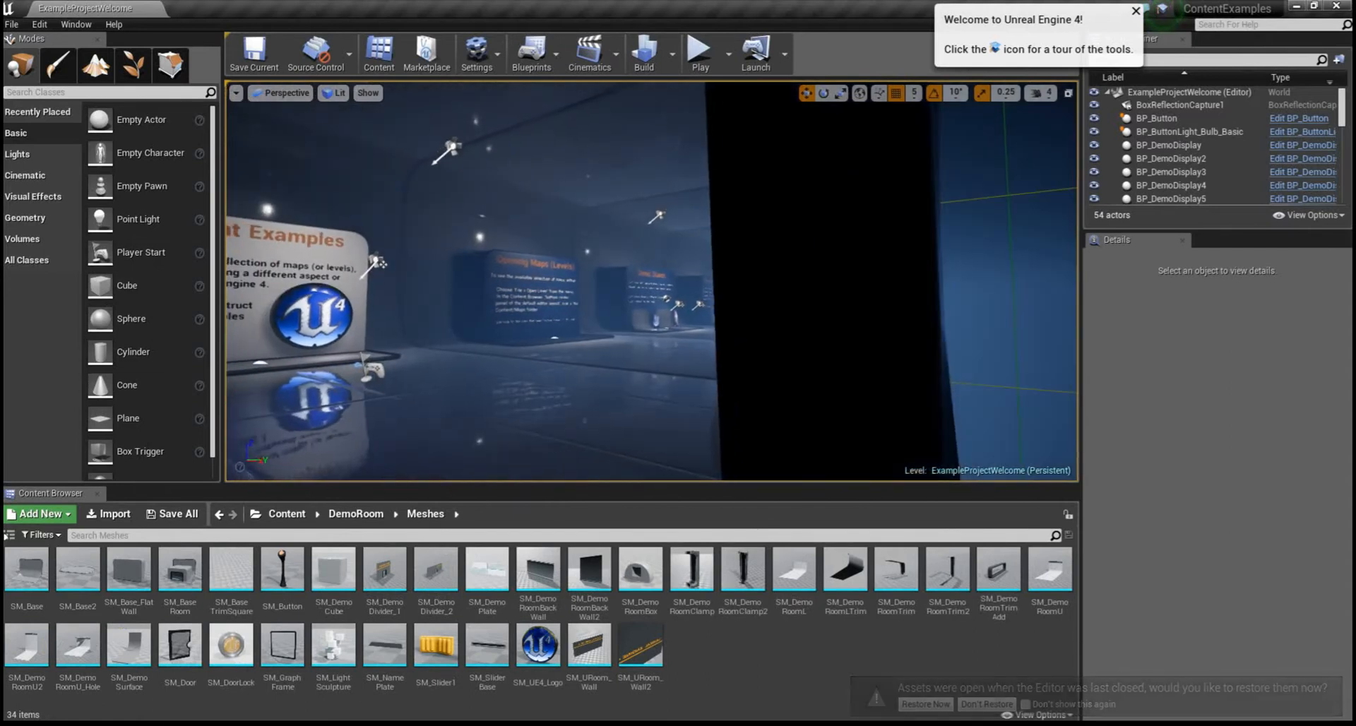
key("w")
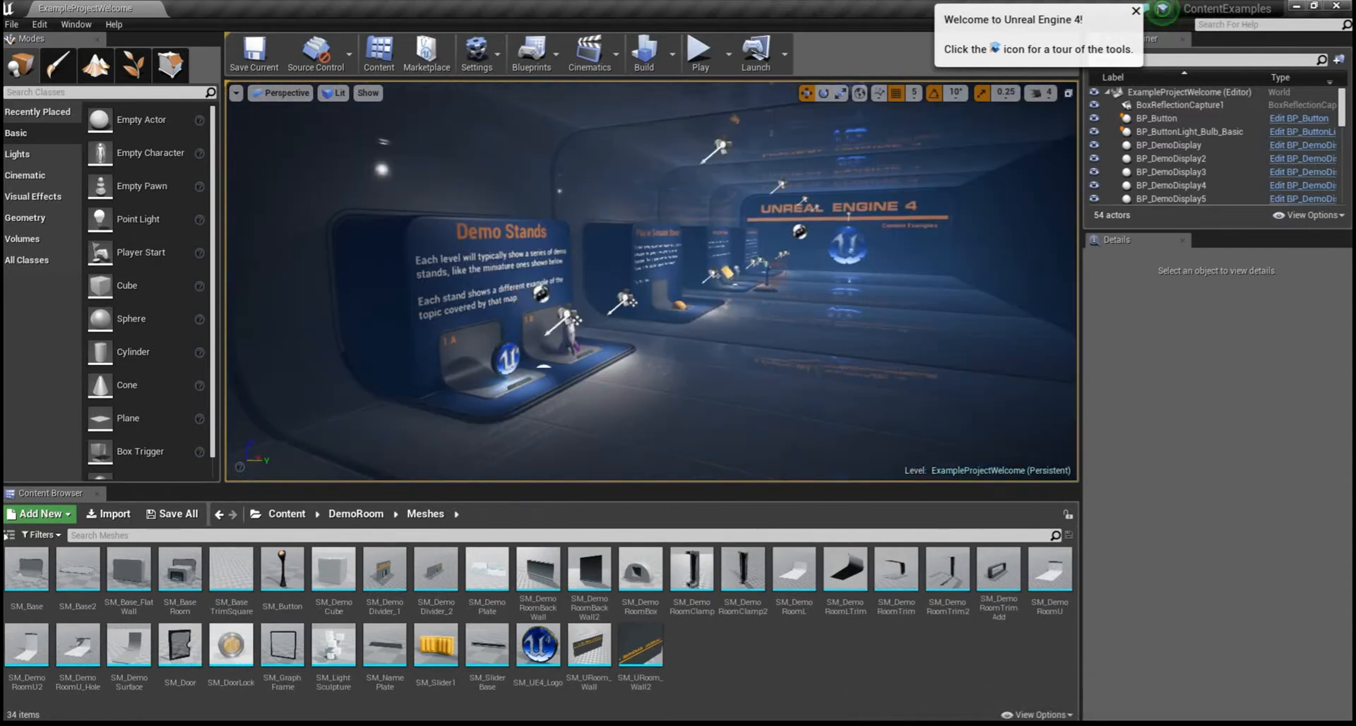
key("a")
right_click_drag(722, 297, 643, 332)
key("w")
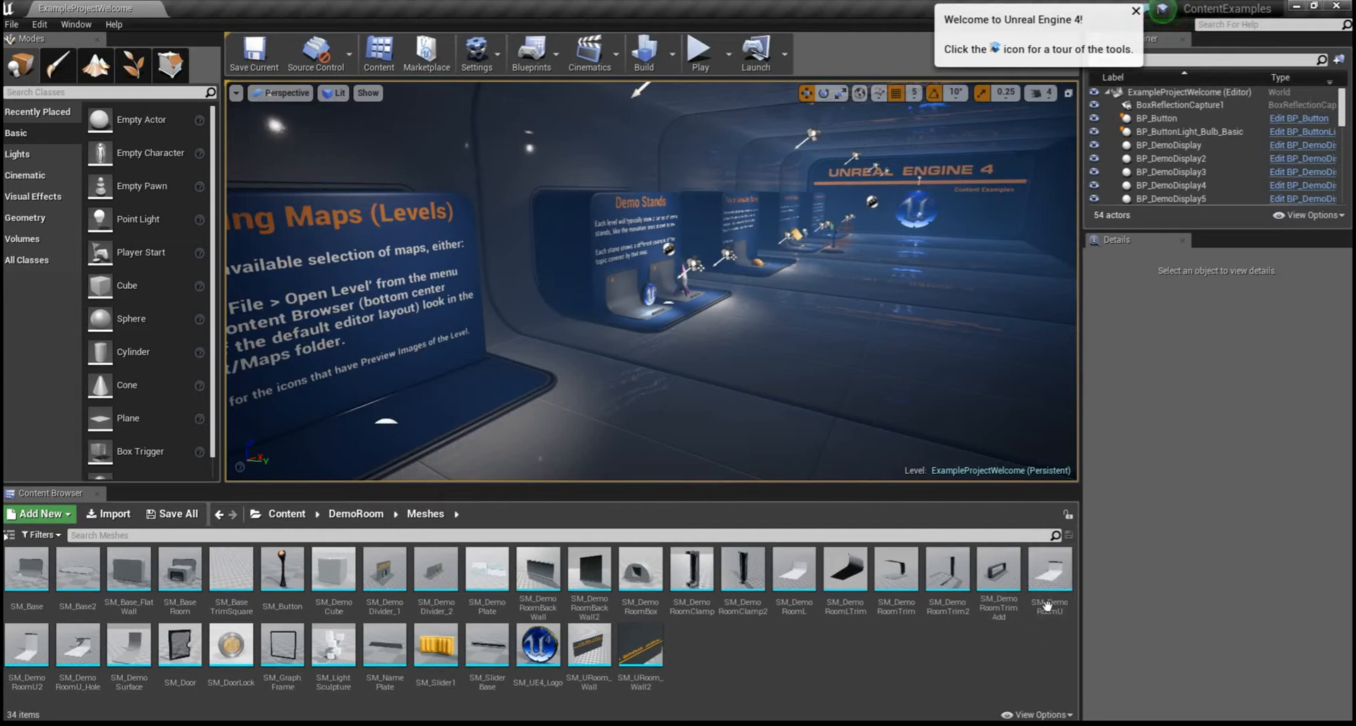
- Open the SM_DemoRoomU static mesh, inspect its geometry up close, and close its editor
double_click(1052, 607)
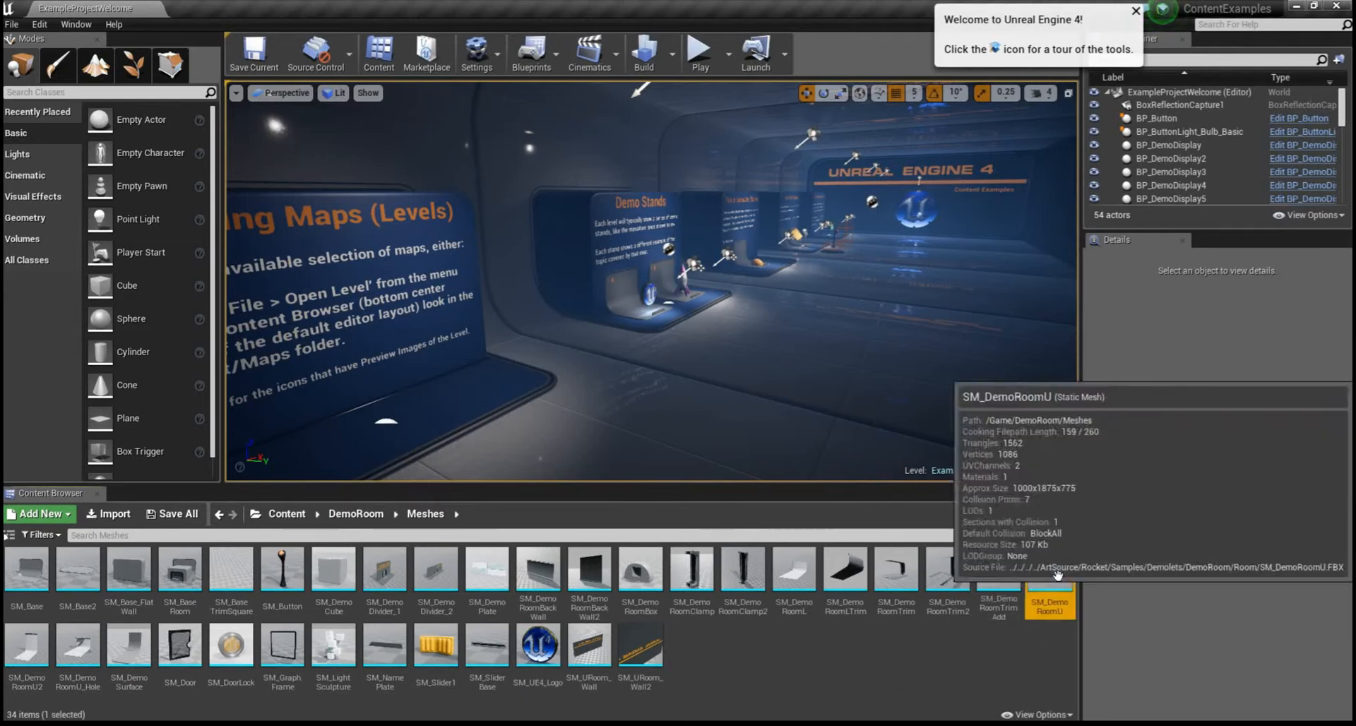
right_click_drag(850, 456, 650, 494)
key("w")
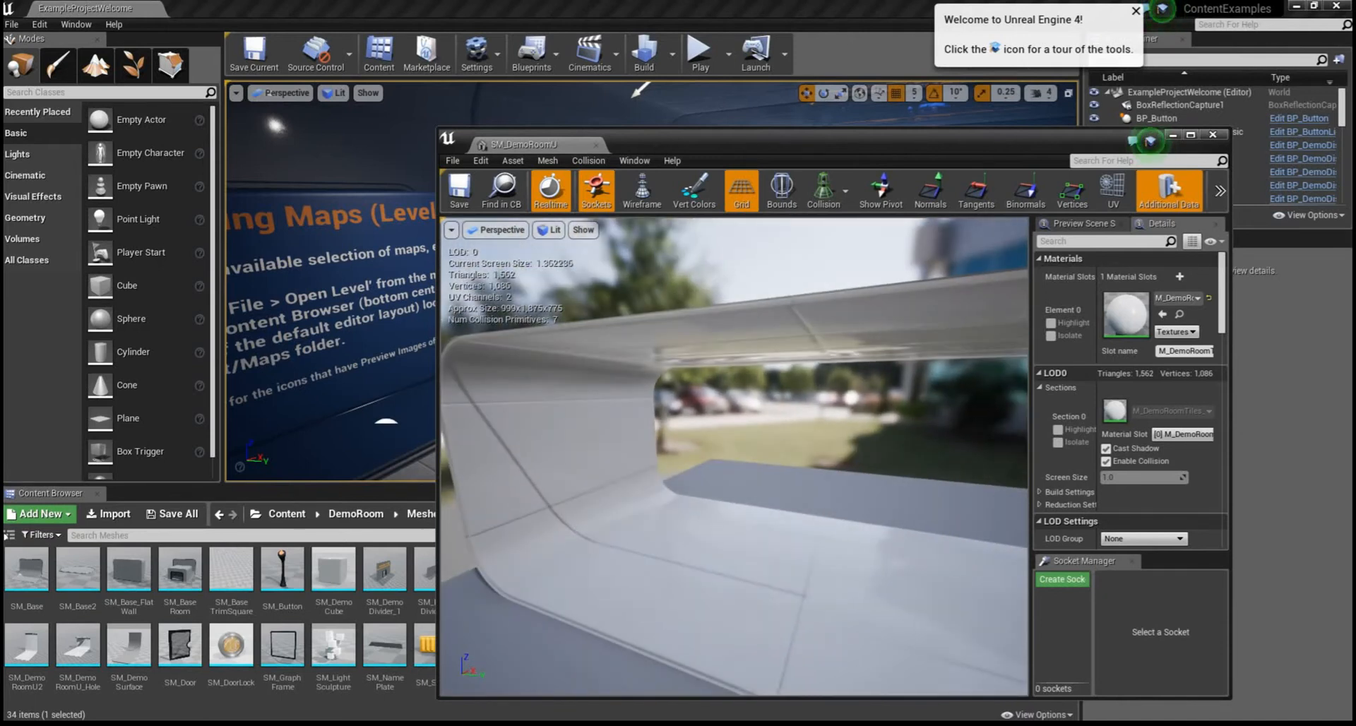
left_click(1212, 135)
- Examine the level's simulation and interactive stands, selecting the 1.D demo display to view it from several angles
key("w")
right_click_drag(636, 342, 657, 385)
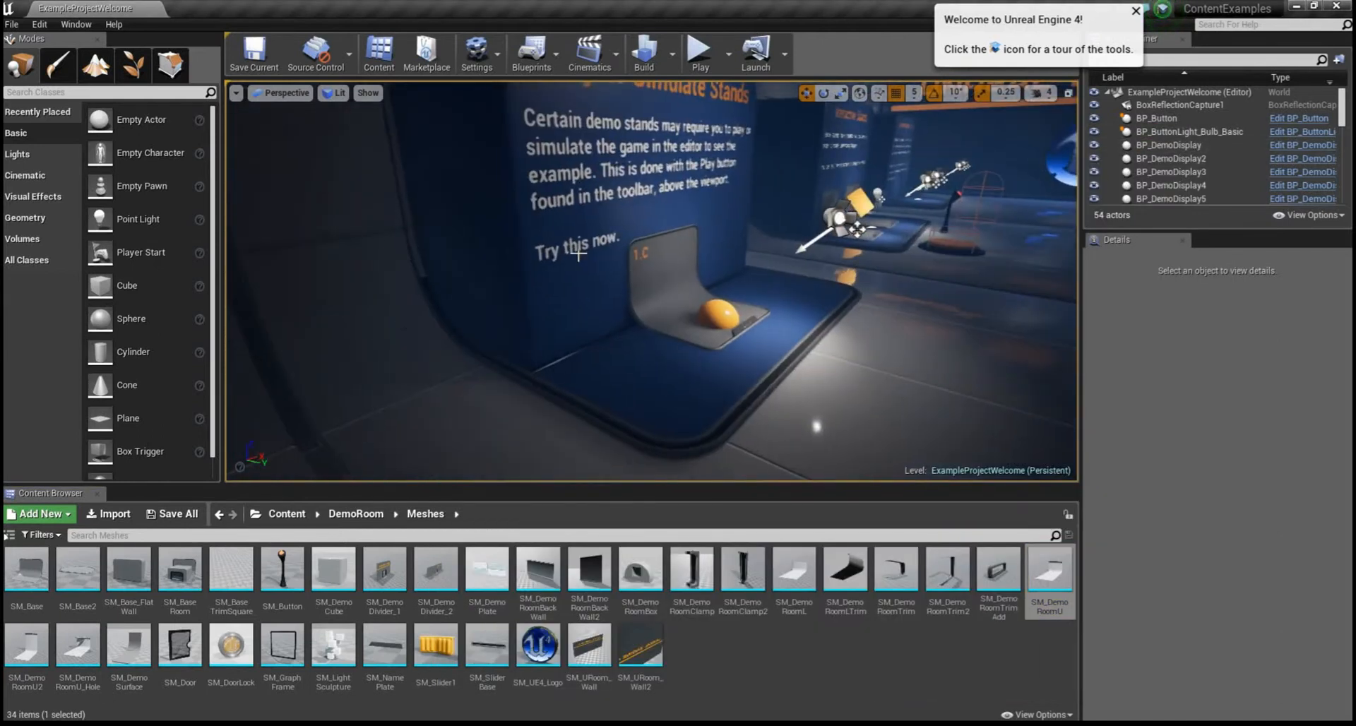
left_click(584, 257)
key("w")
right_click_drag(584, 257, 636, 236)
key("w")
right_click_drag(552, 318, 781, 275)
left_click(904, 366)
right_click_drag(904, 366, 867, 233)
key("d")
key("a")
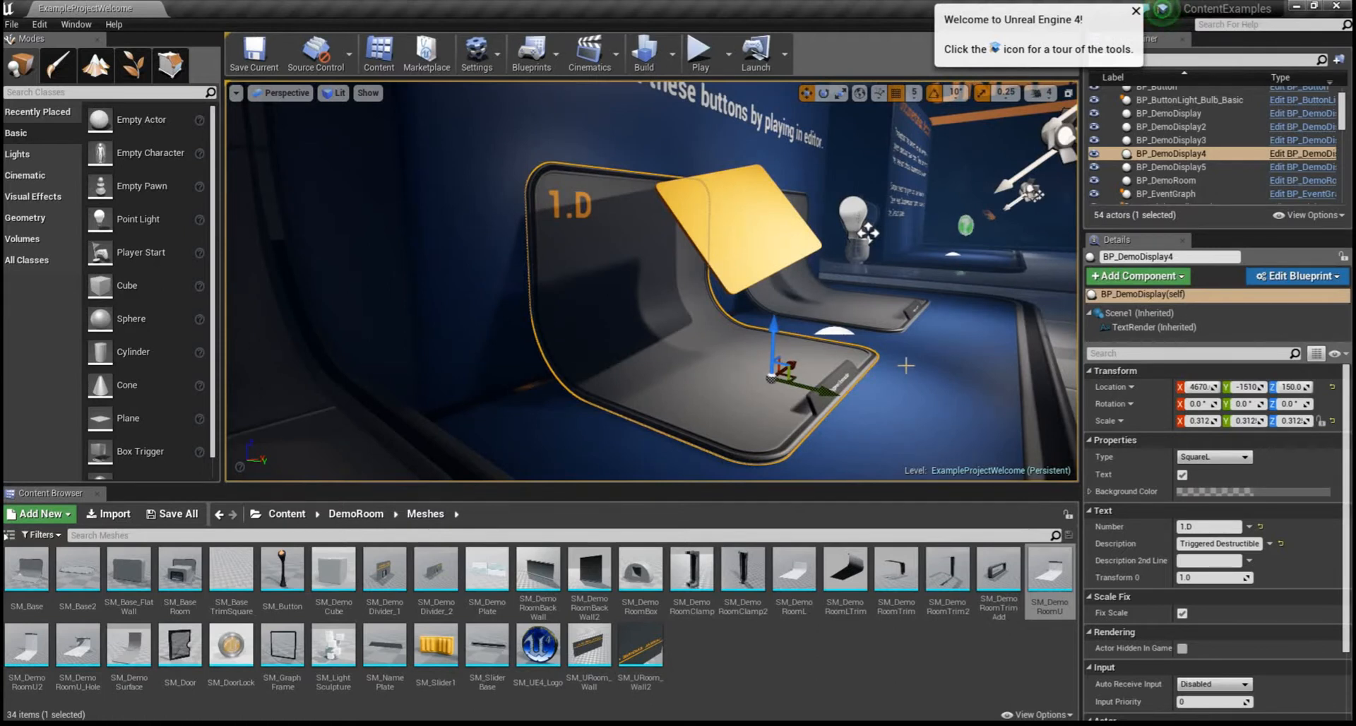
right_click_drag(652, 281, 558, 211)
key("d")
key("s")
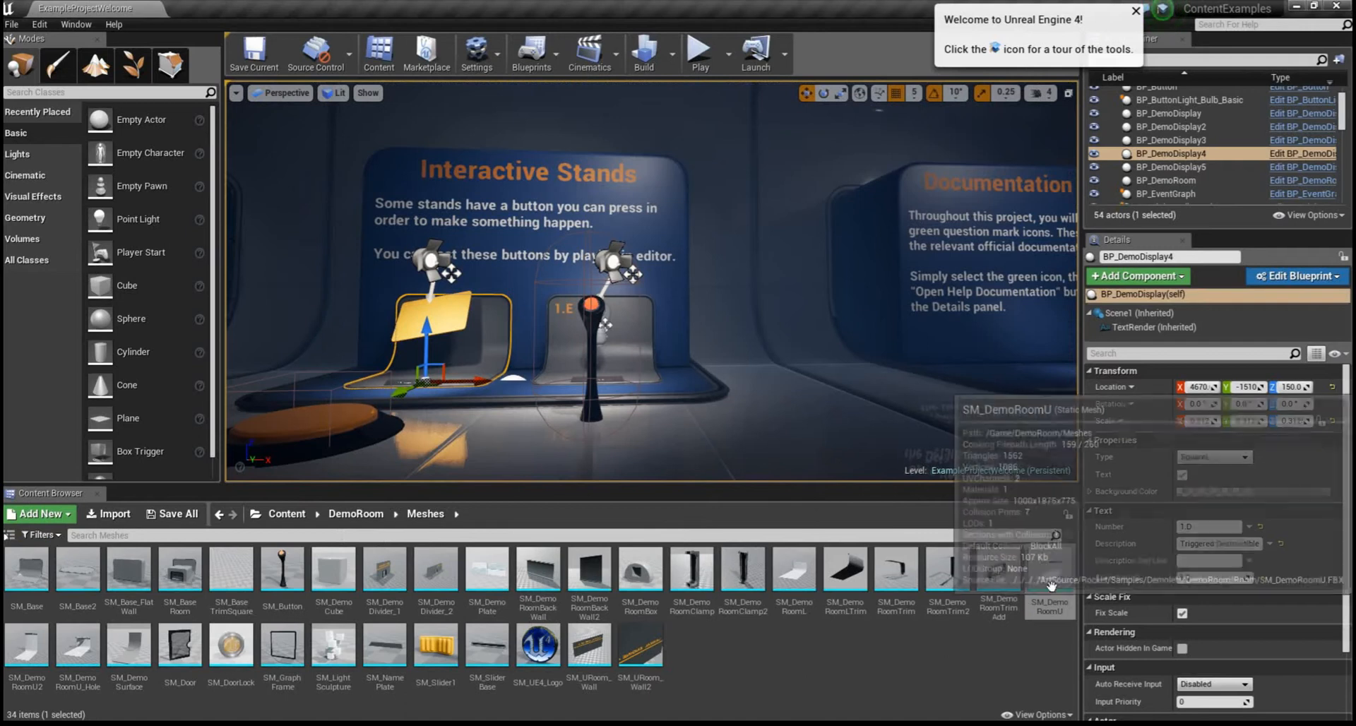
- Export the SM_DemoRoomU mesh as an FBX file into a new folder named fbx2 inside the particle folder
left_click(1050, 587)
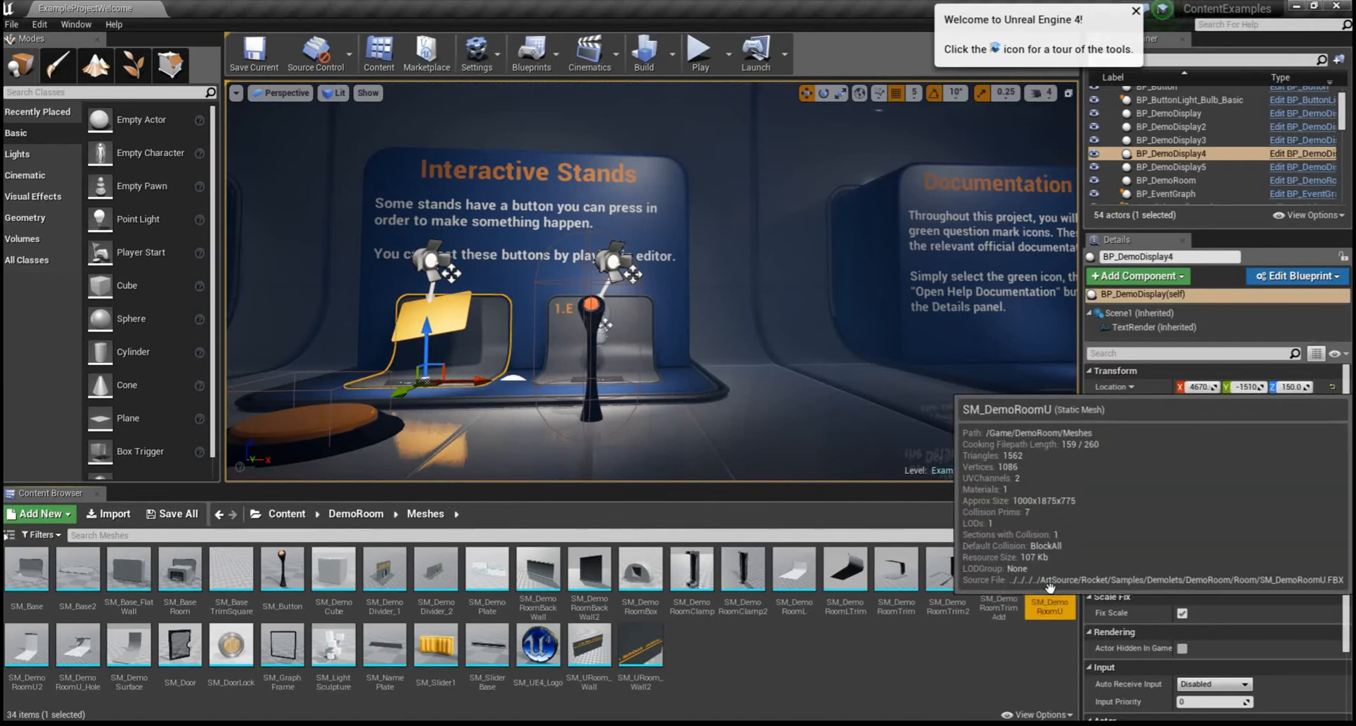
right_click(1050, 586)
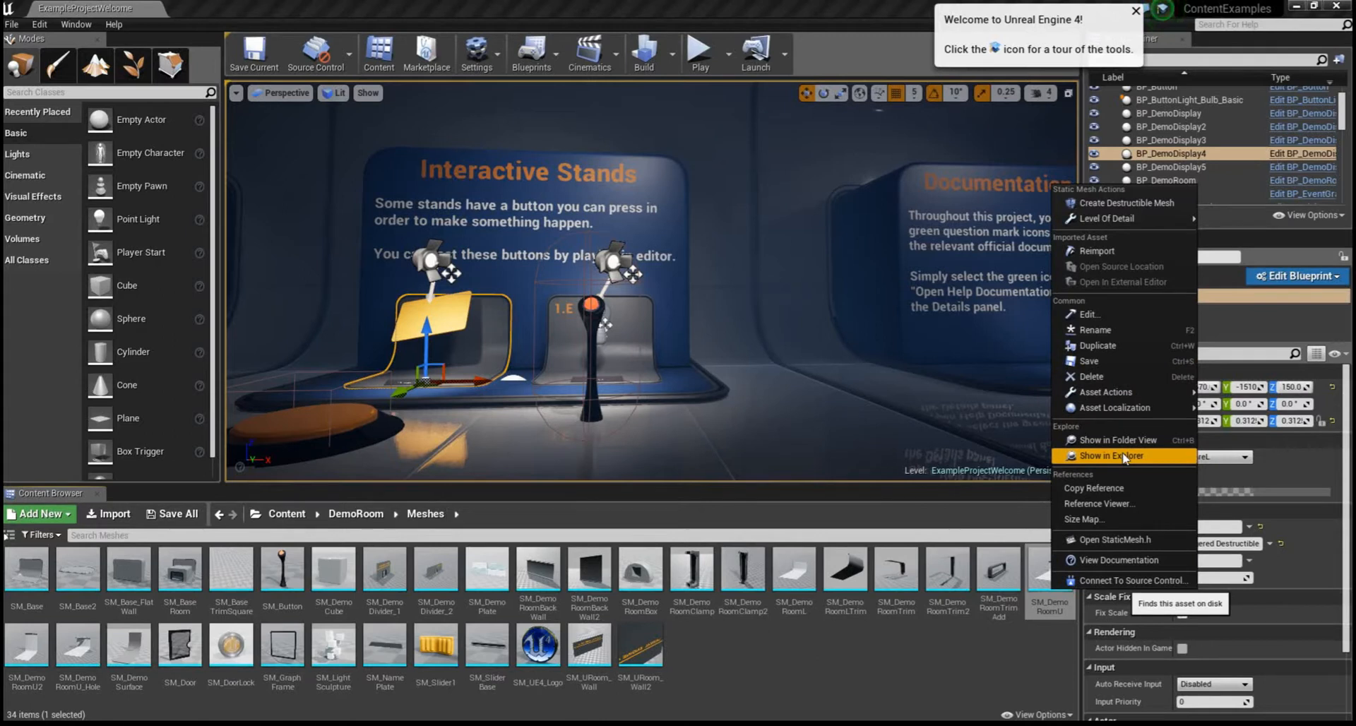
mouse_move(1119, 393)
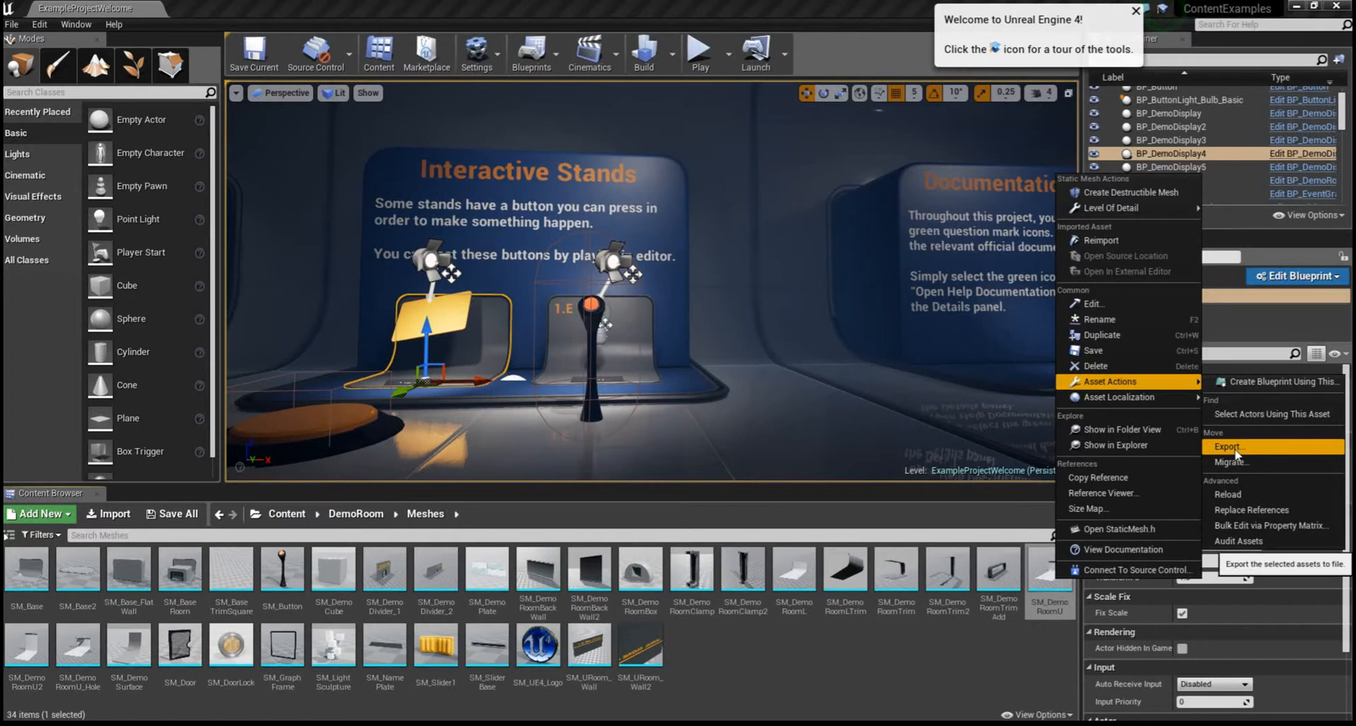
left_click(1230, 447)
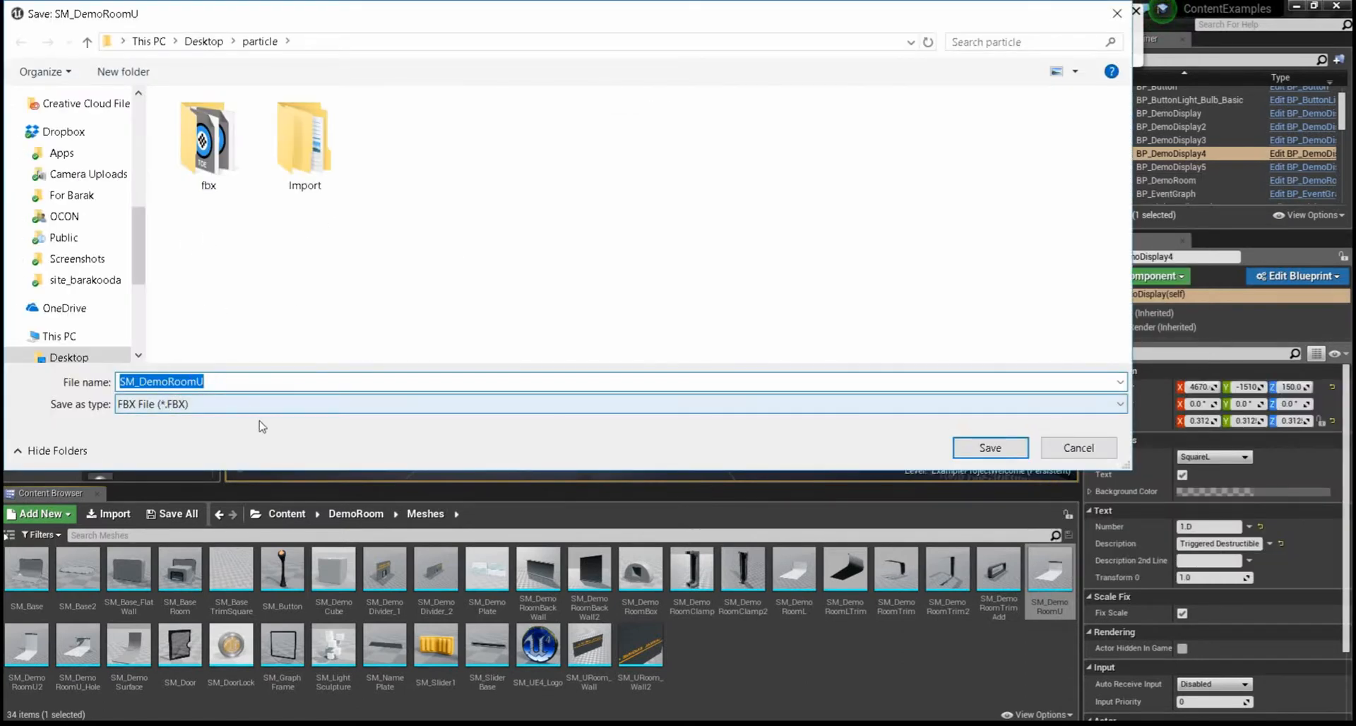
right_click(229, 243)
mouse_move(282, 489)
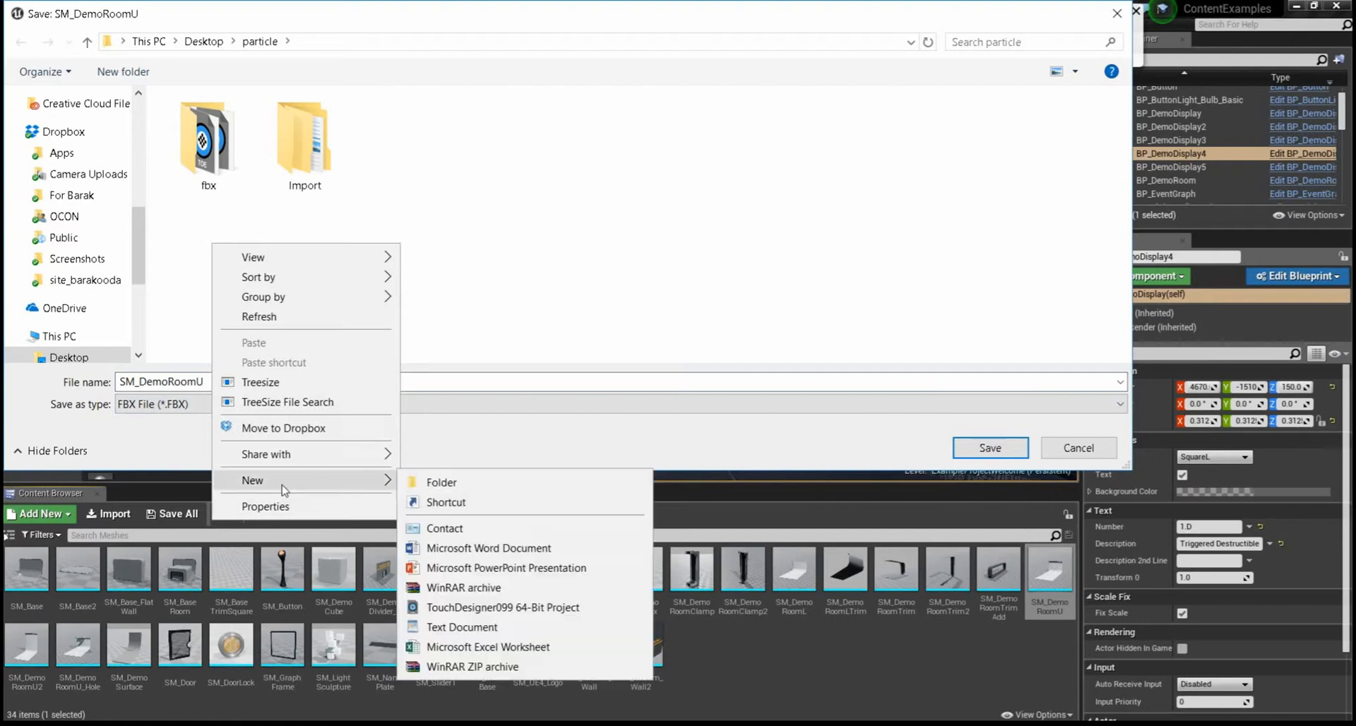
left_click(452, 482)
type("fbx2")
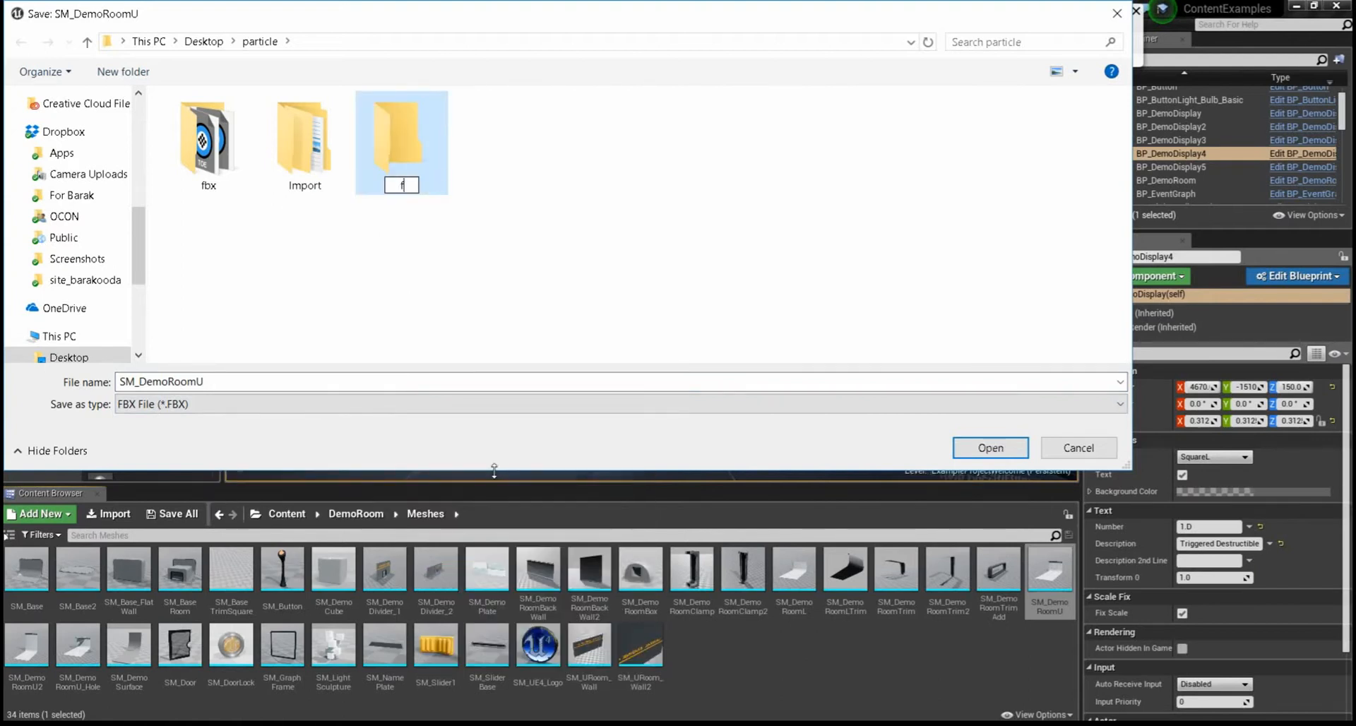
key("Return")
key("Return")
left_click(330, 383)
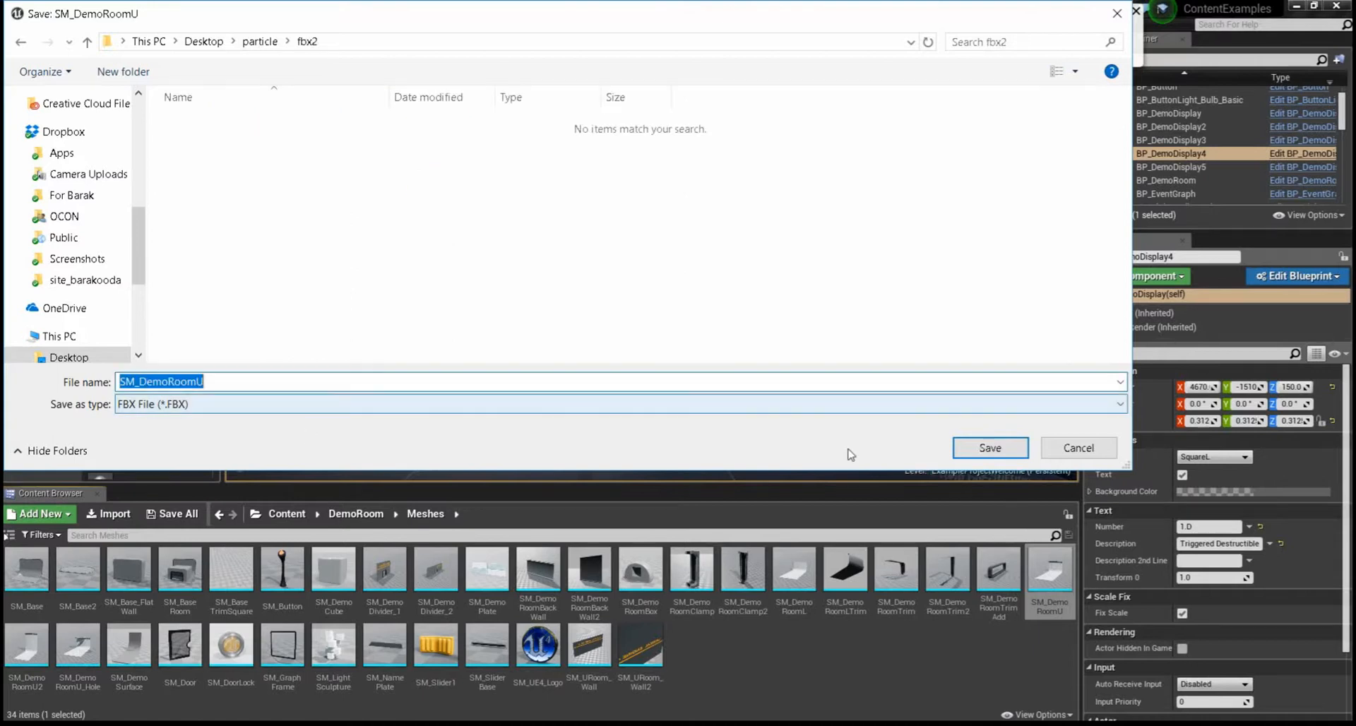
left_click(1014, 454)
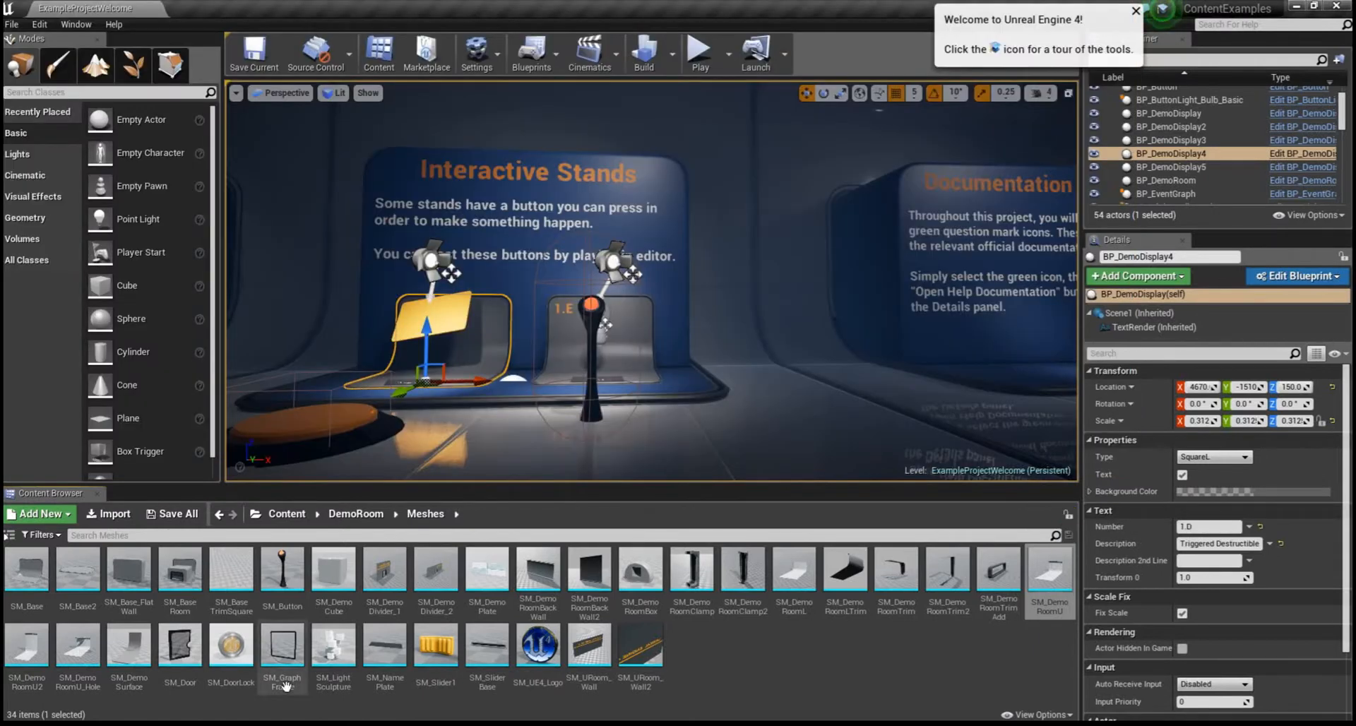
- Preview the SM_Base mesh and export it as an FBX file named SM_Base into the fbx2 folder
double_click(34, 576)
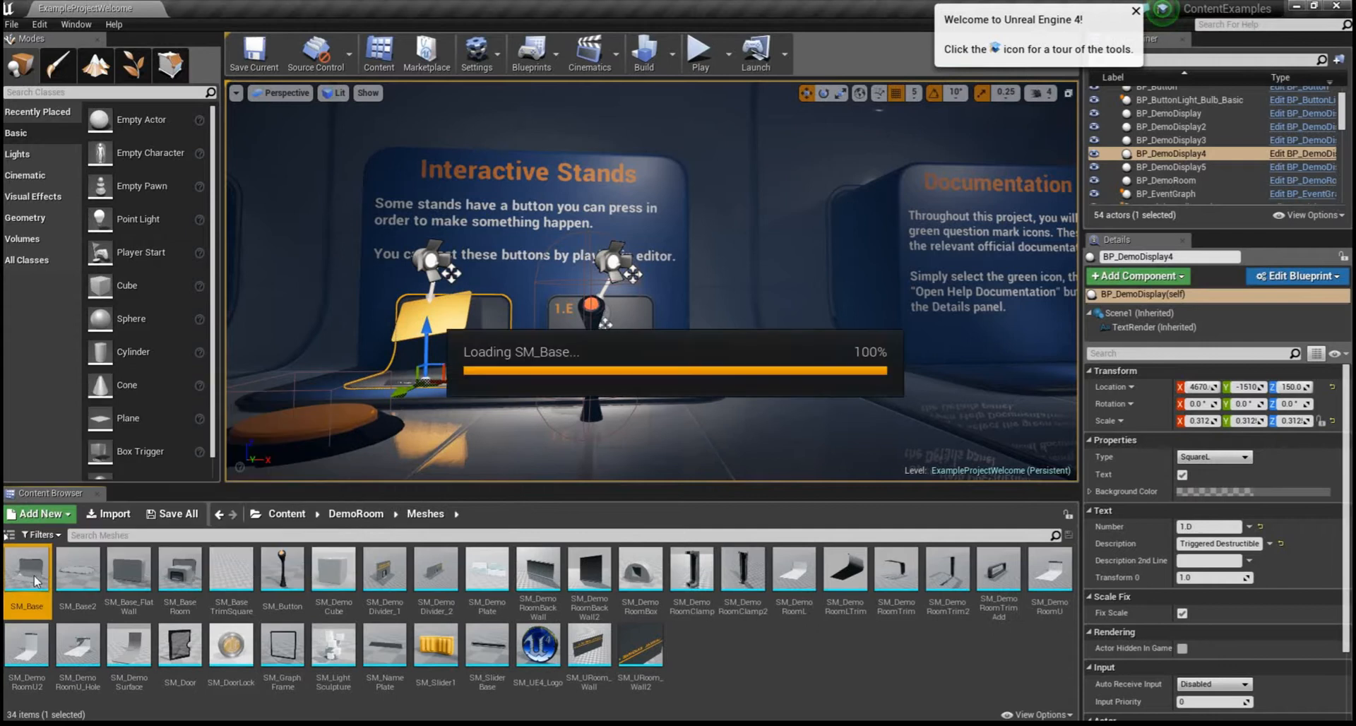
mouse_move(843, 487)
right_mouse_down()
mouse_move(813, 488)
mouse_move(848, 537)
mouse_move(842, 488)
right_mouse_up()
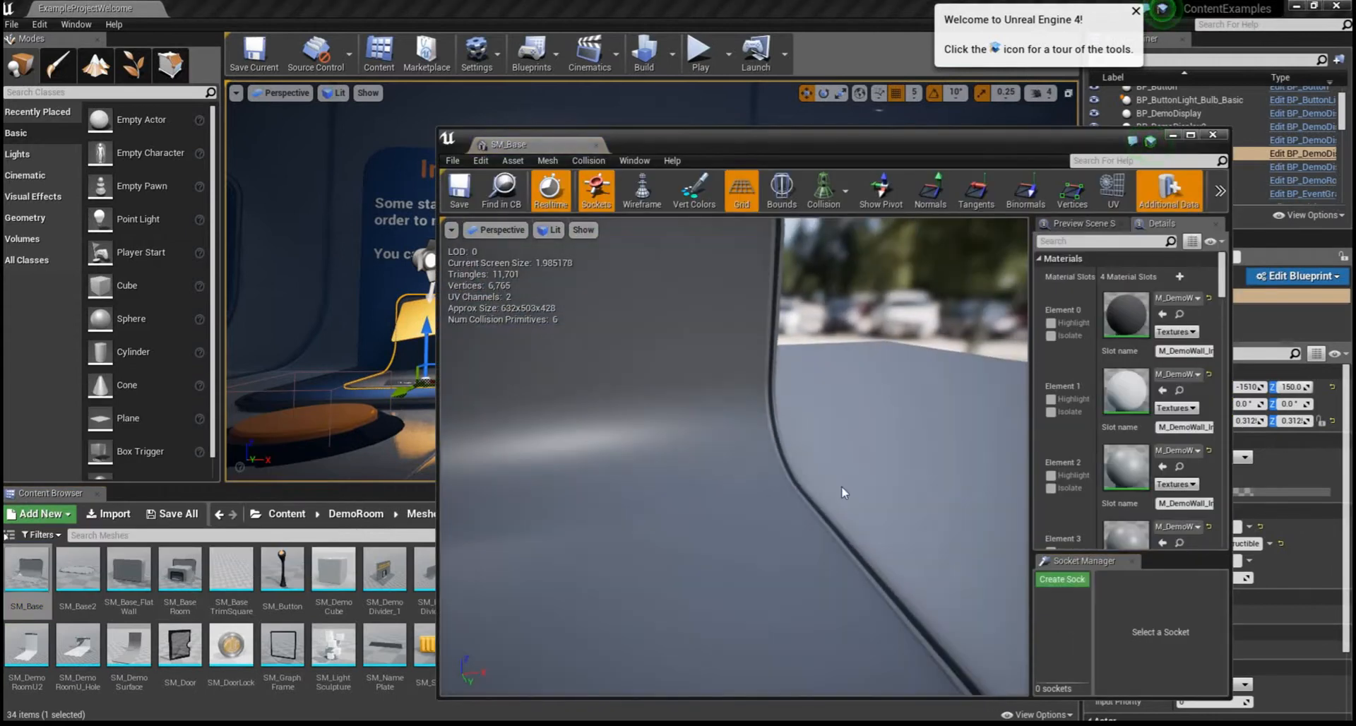
right_click(31, 567)
mouse_move(127, 373)
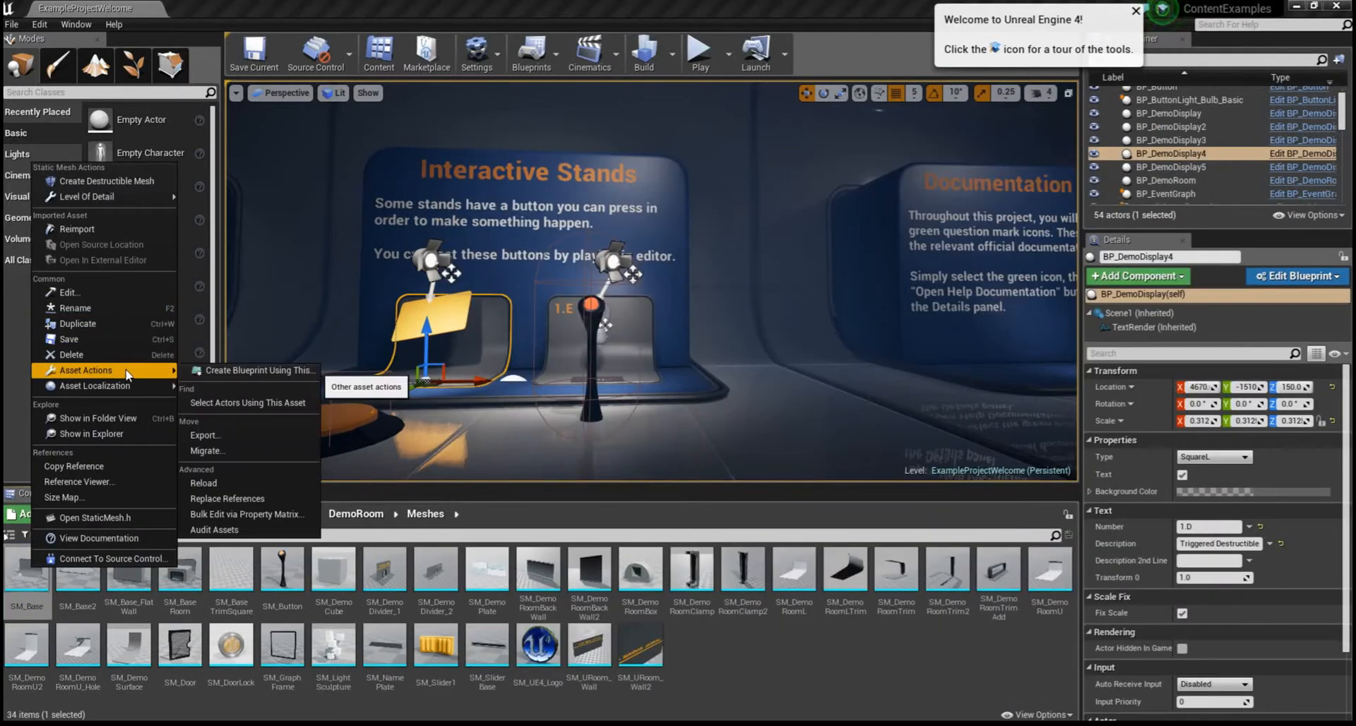
left_click(205, 435)
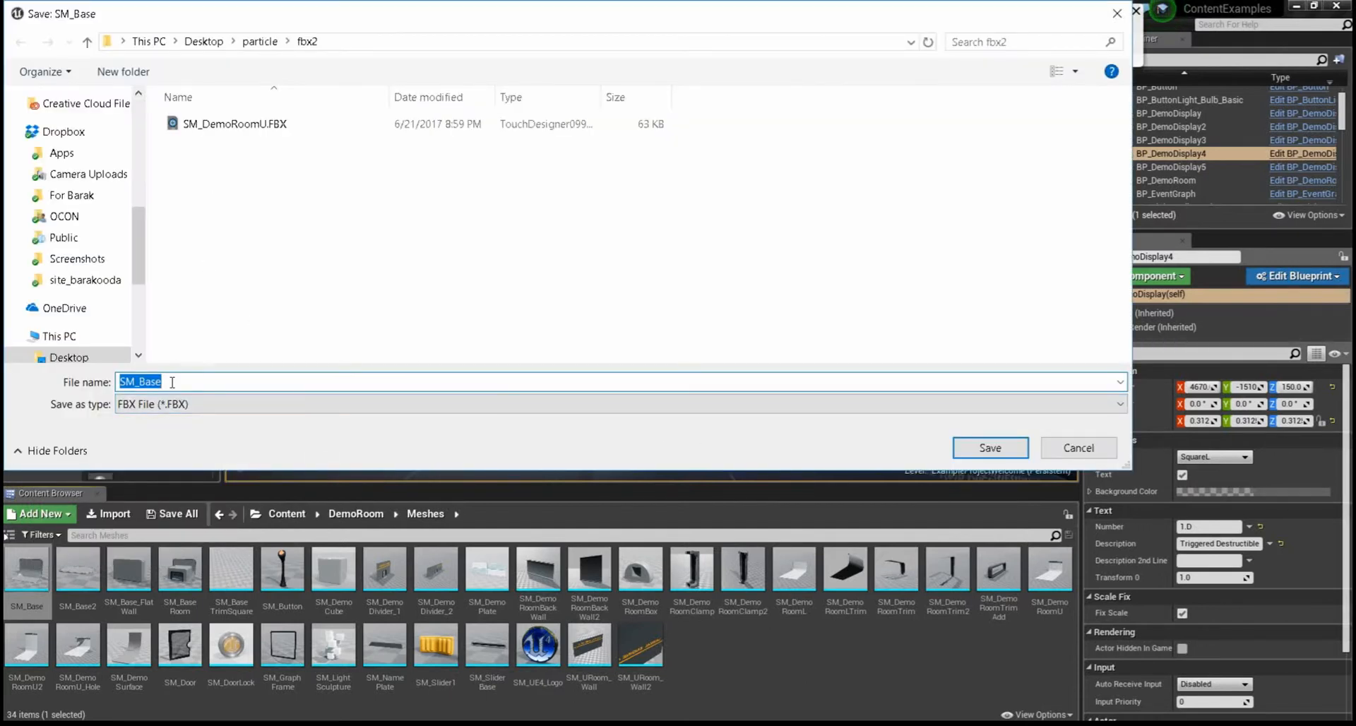
left_click(990, 450)
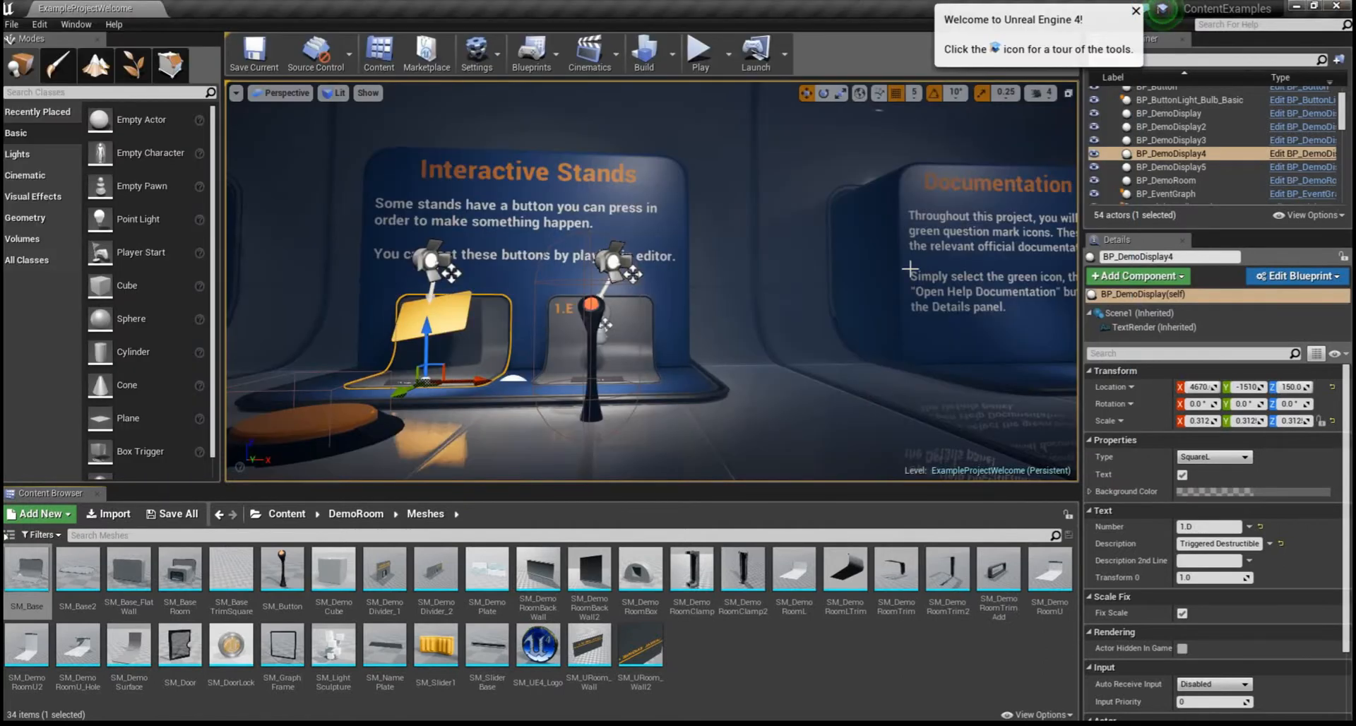
right_click_drag(860, 248, 890, 263)
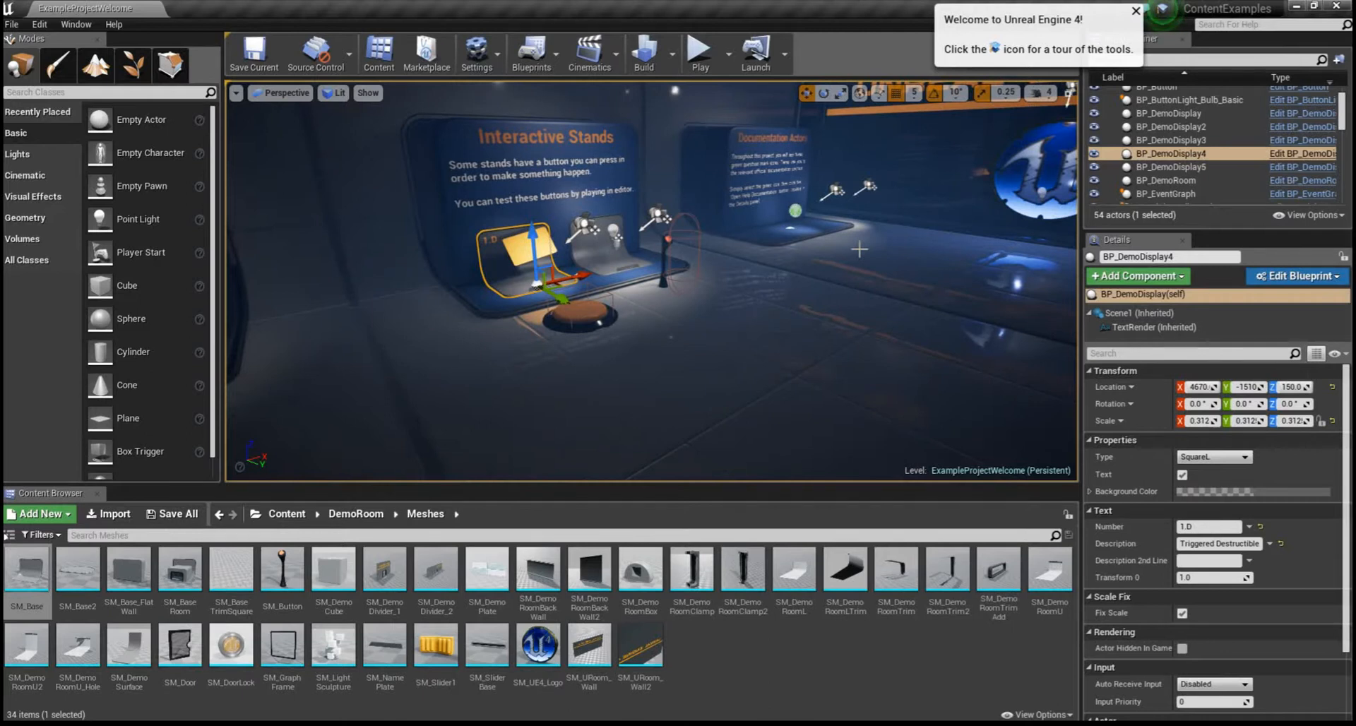
right_click_drag(860, 248, 636, 351)
mouse_move(651, 277)
right_mouse_down()
mouse_move(509, 283)
mouse_move(445, 244)
mouse_move(657, 302)
right_mouse_up()
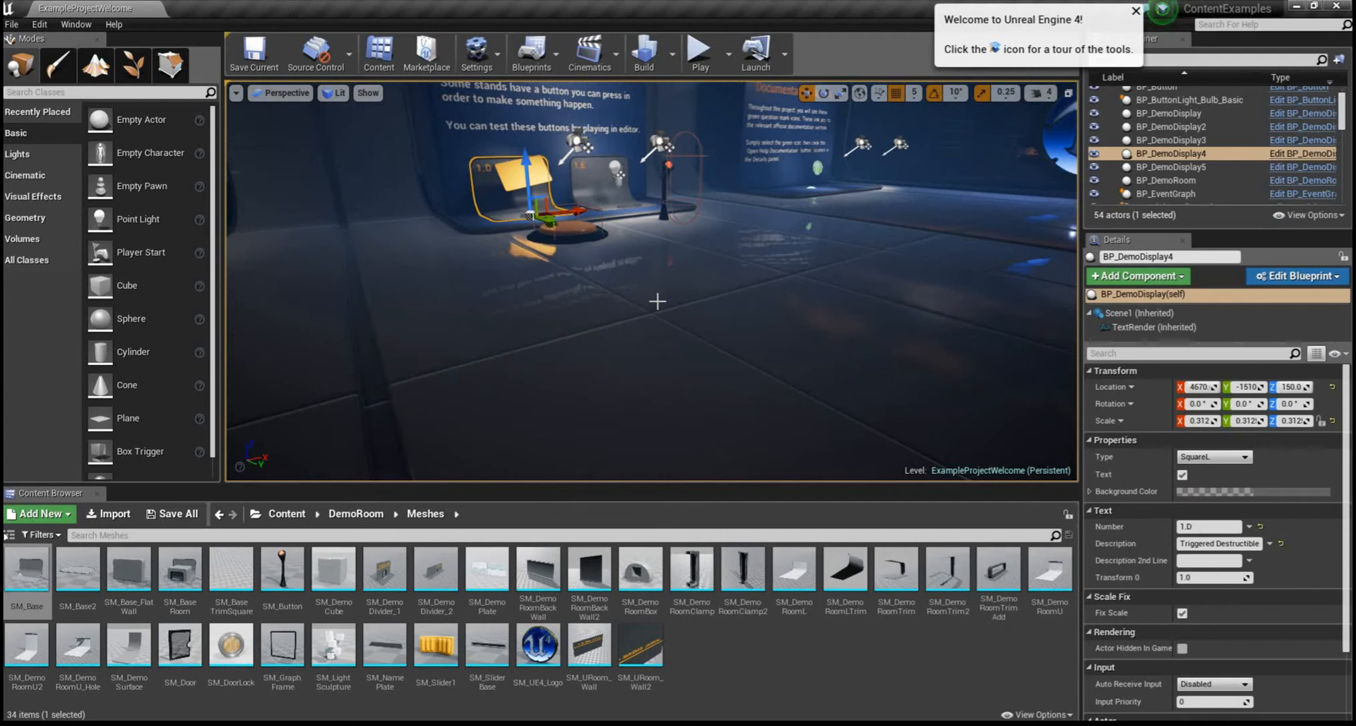
- Bring the SM_DemoRoomU mesh editor window to the front and reposition it over the level editor
left_click(1047, 576)
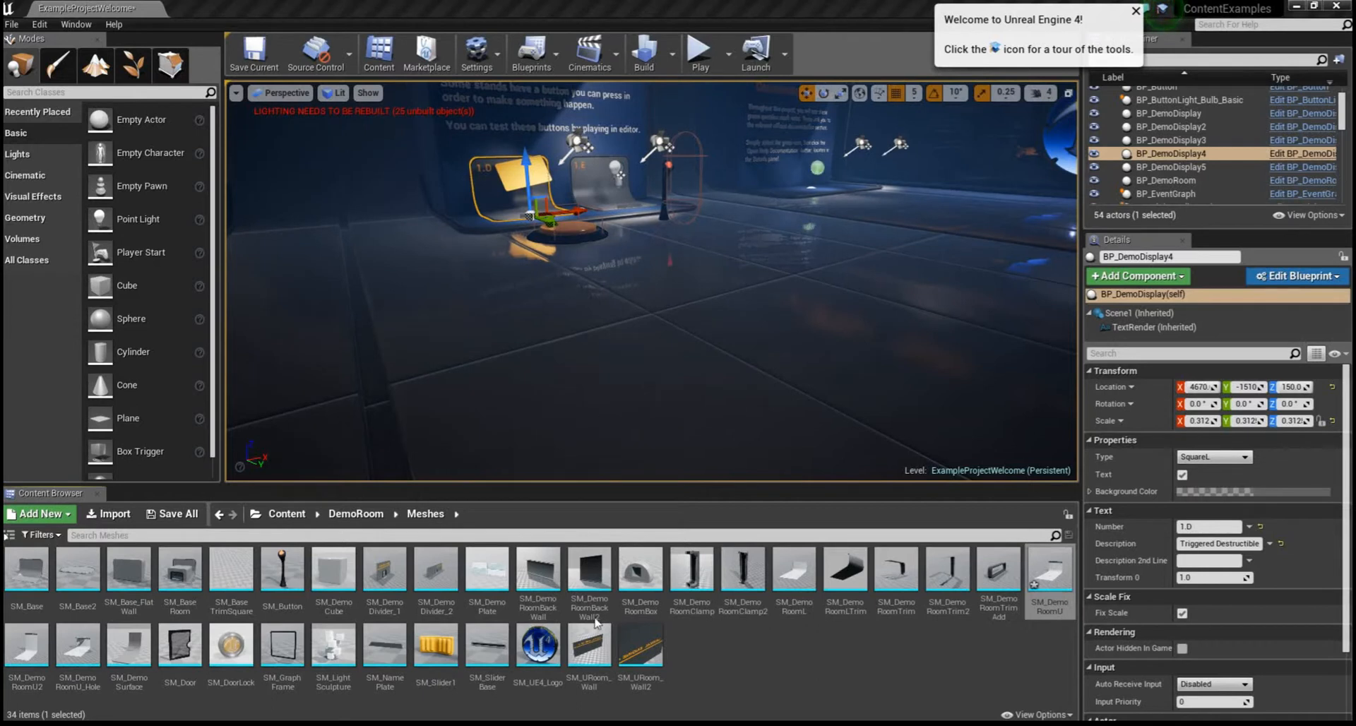
mouse_move(500, 725)
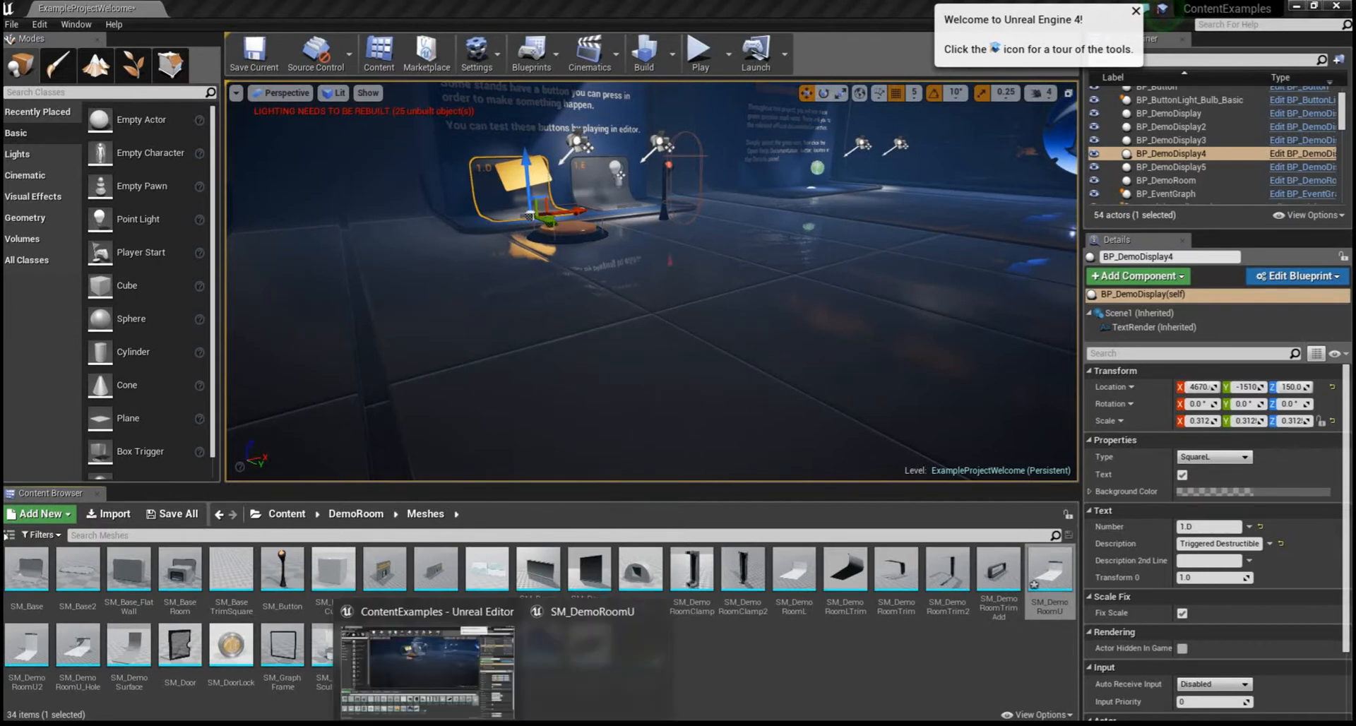
left_click(621, 657)
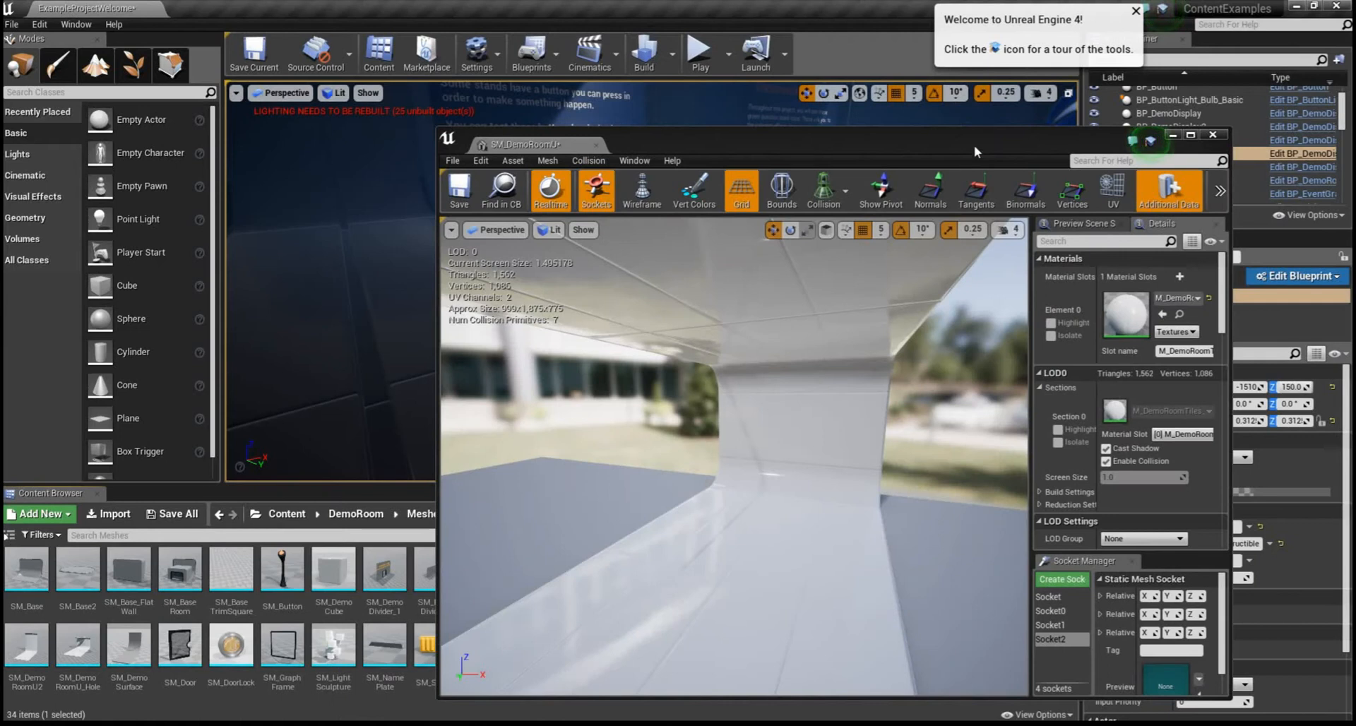
left_click_drag(745, 75, 745, 75)
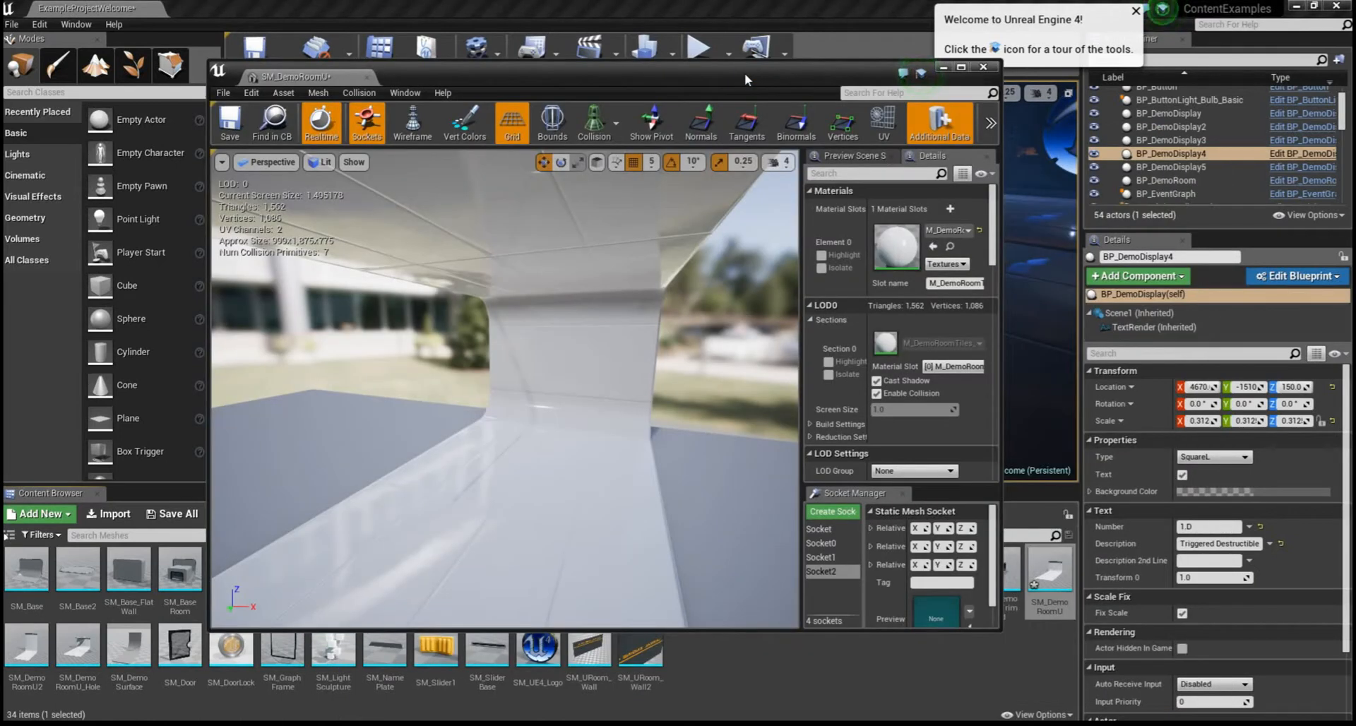
- Open the mesh's M_DemoRoomTiles_Inst material instance and its parent material M_DemoRoomTiles
double_click(897, 261)
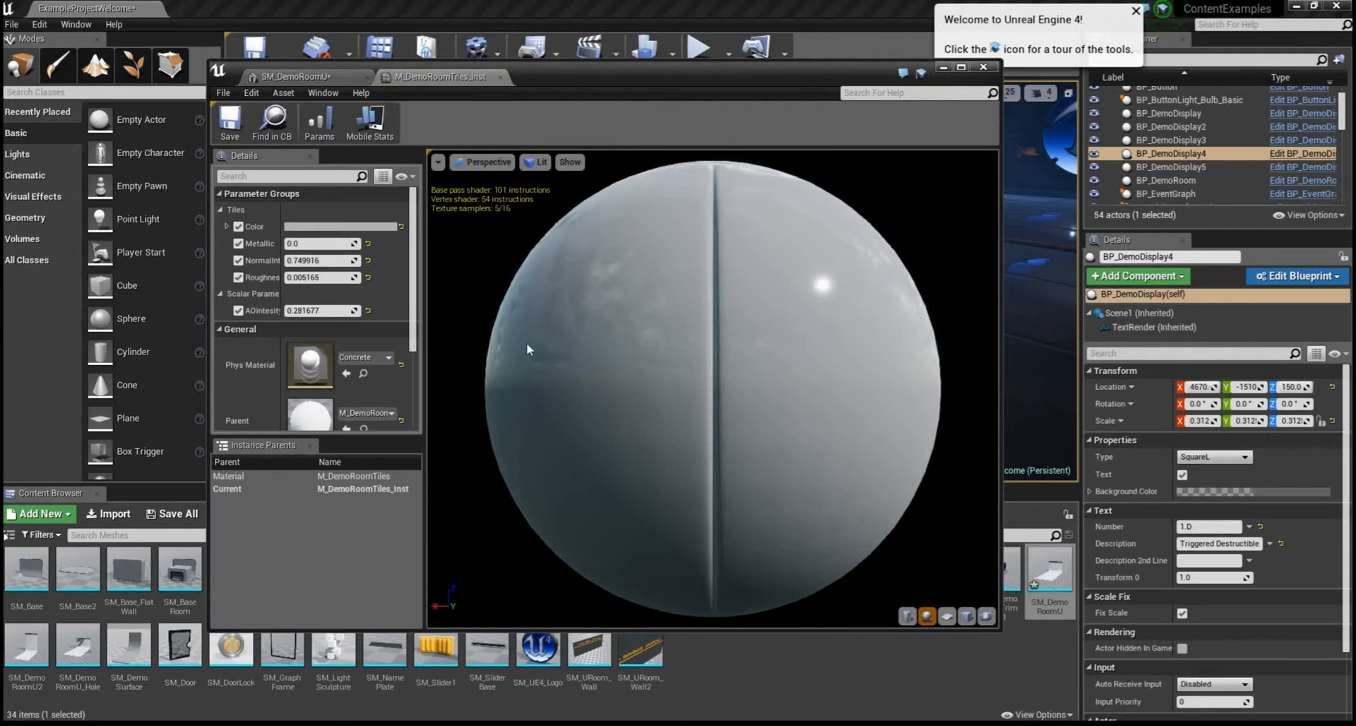
scroll(314, 328, "down", 1)
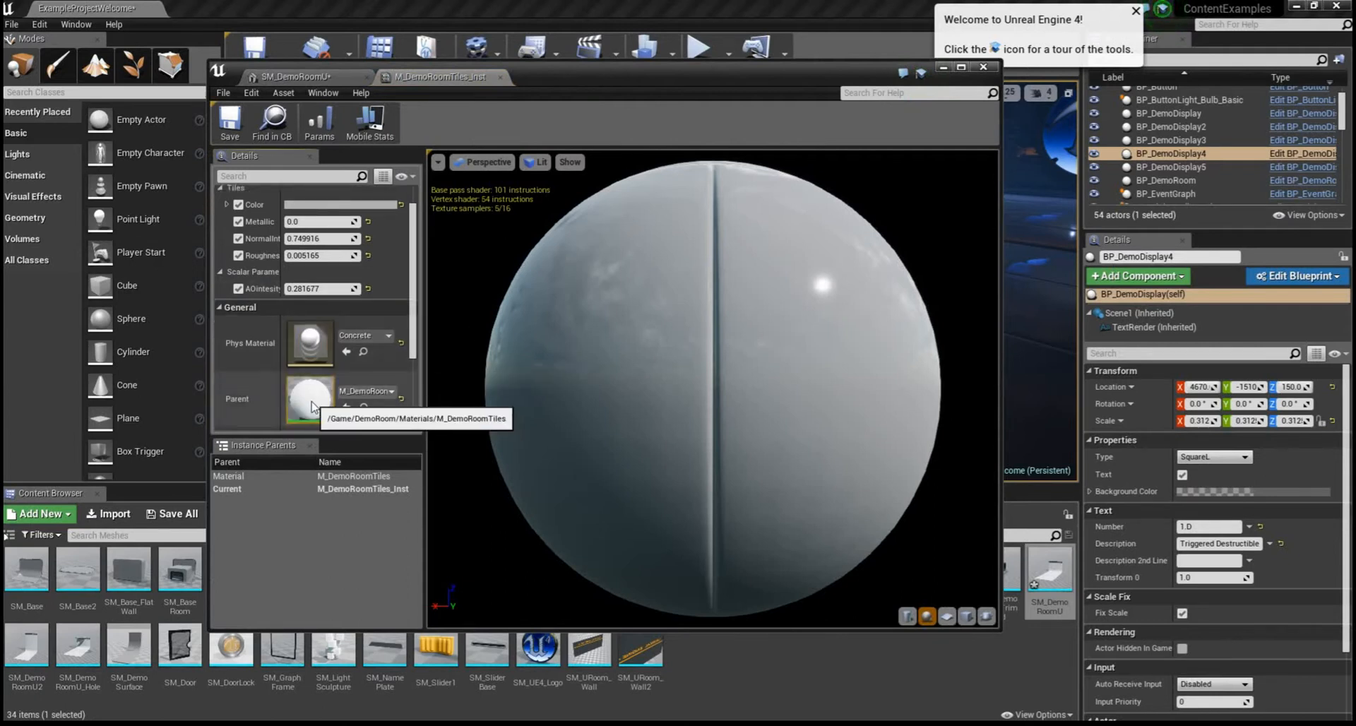
double_click(313, 406)
scroll(627, 359, "down", 7)
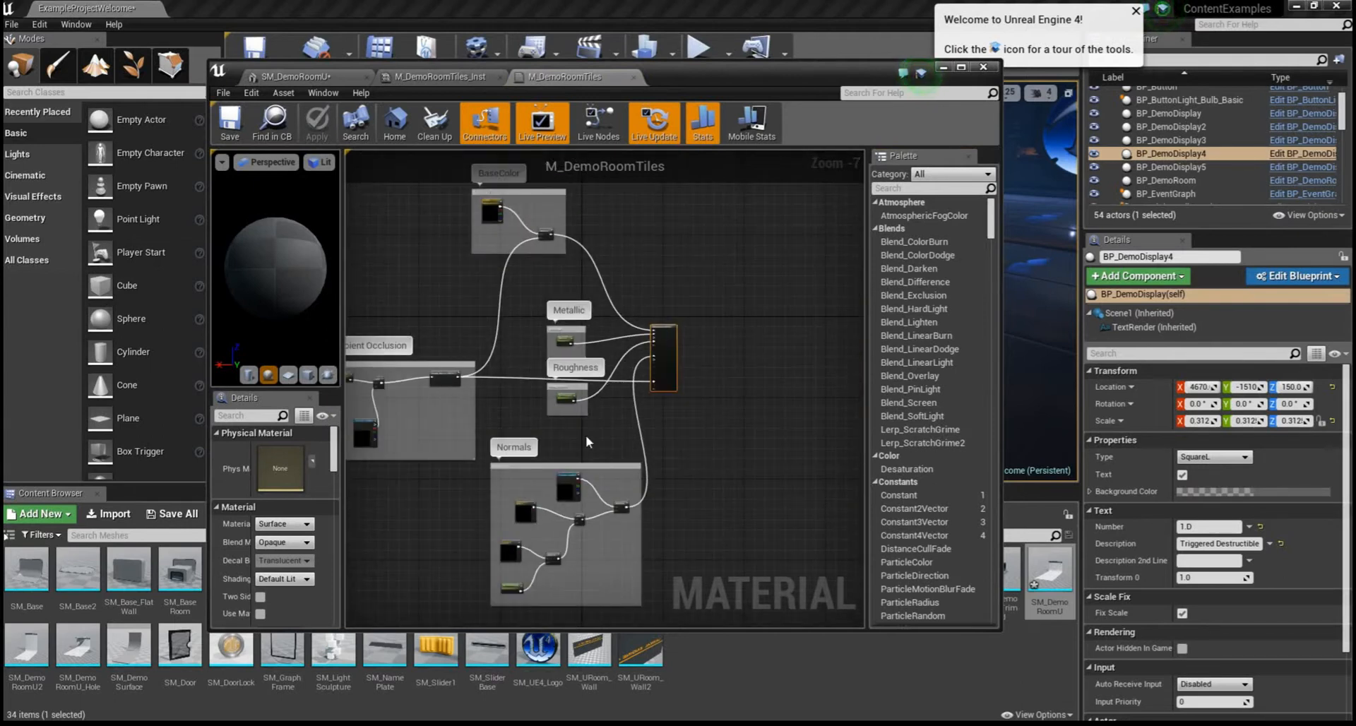
- Select the Color parameter in the BaseColor group of the material graph and examine how it feeds the Multiply node
right_click_drag(511, 413, 688, 407)
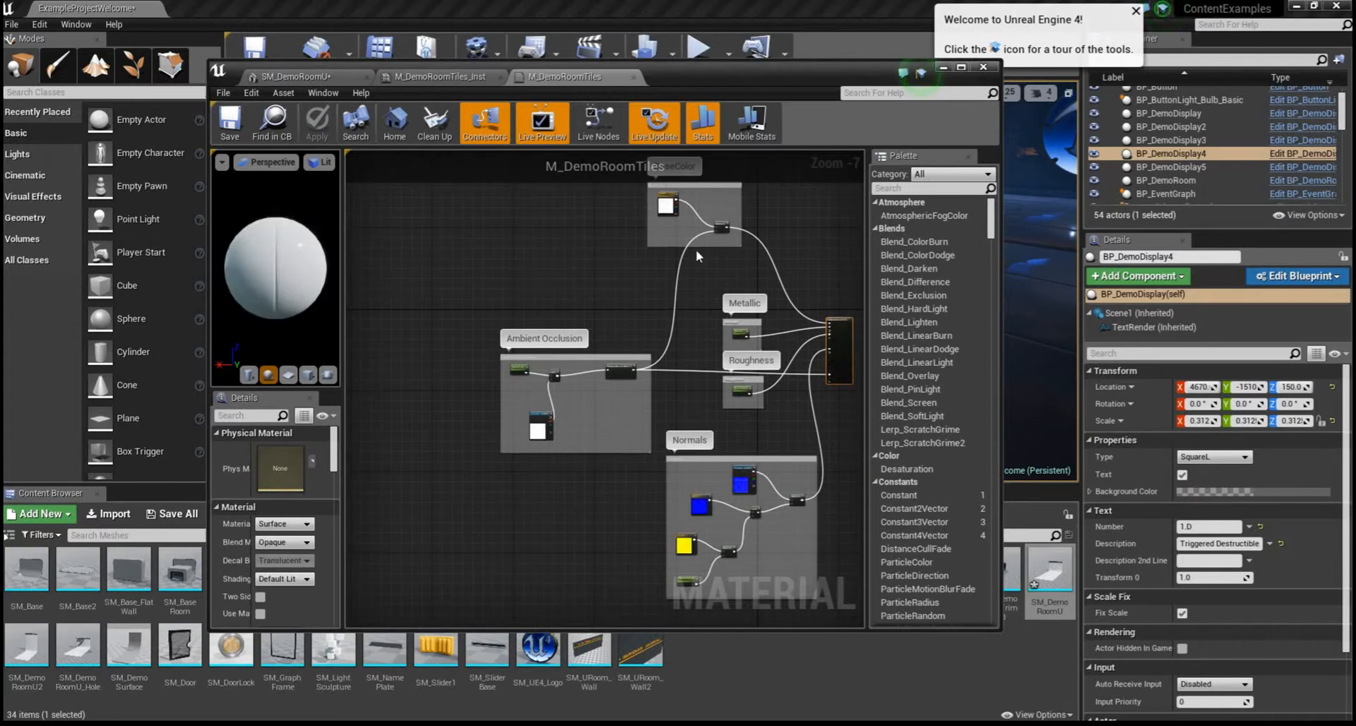
scroll(707, 191, "up", 5)
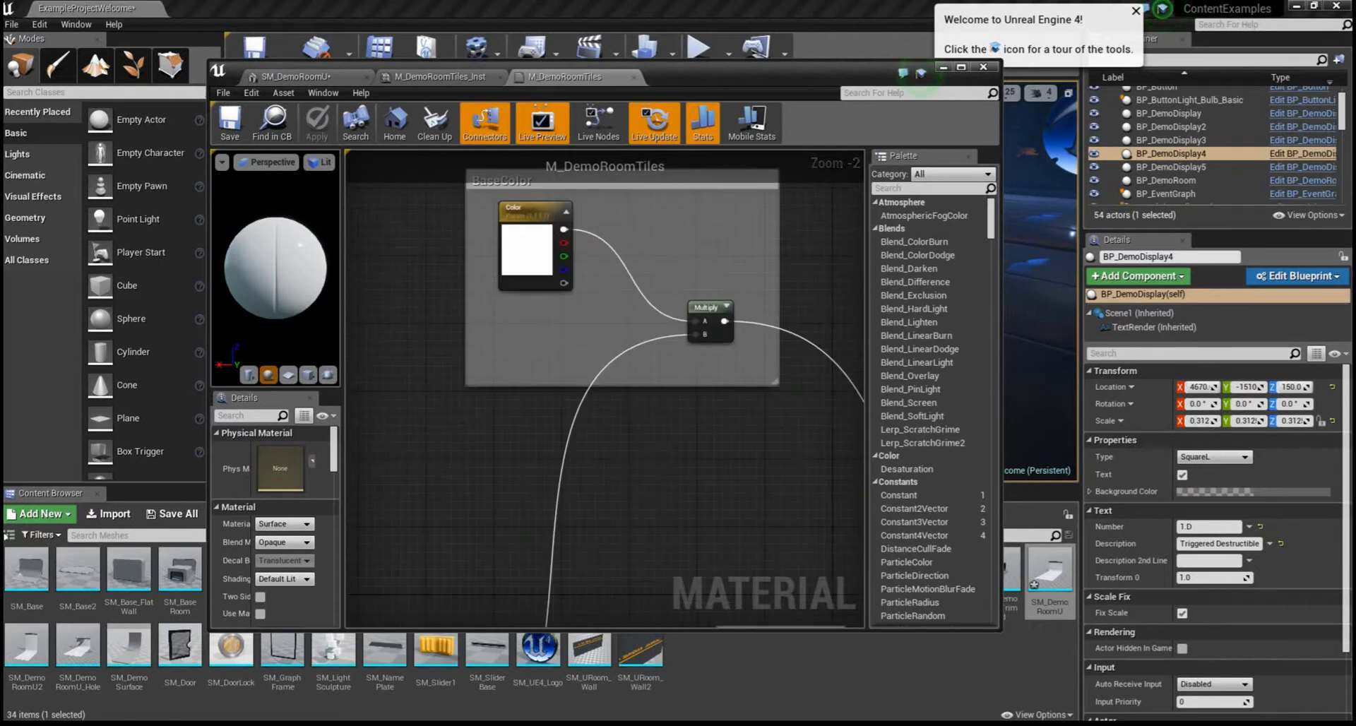
left_click(554, 267)
- Select the Texture Sample in the Ambient Occlusion group and examine how it combines with the AOintesity parameter through the Add and Clamp nodes
right_click_drag(494, 431, 679, 261)
scroll(679, 260, "down", 2)
scroll(621, 389, "up", 2)
right_click_drag(649, 354, 561, 256)
right_click_drag(712, 582, 653, 538)
scroll(638, 516, "down", 1)
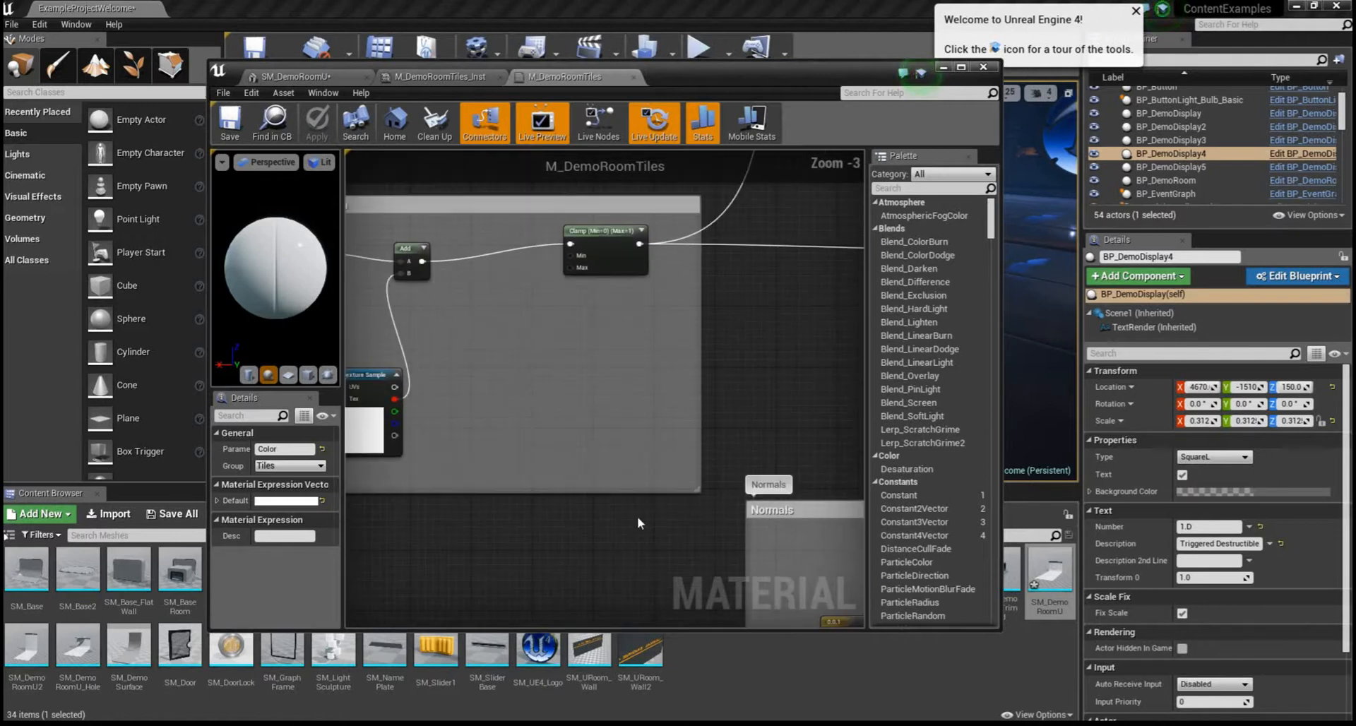
left_click(378, 438)
right_click_drag(378, 438, 521, 493)
scroll(521, 493, "up", 3)
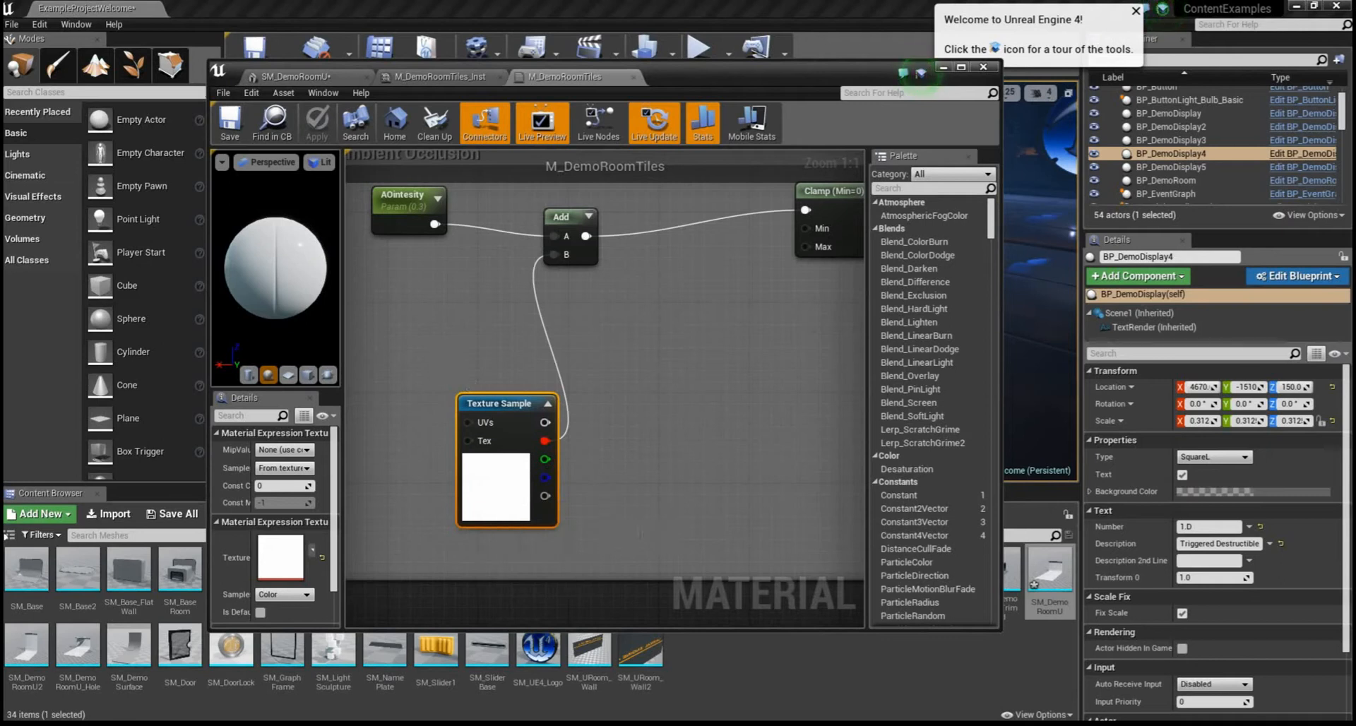
right_click_drag(657, 508, 536, 443)
scroll(536, 443, "down", 2)
right_click_drag(672, 496, 644, 483)
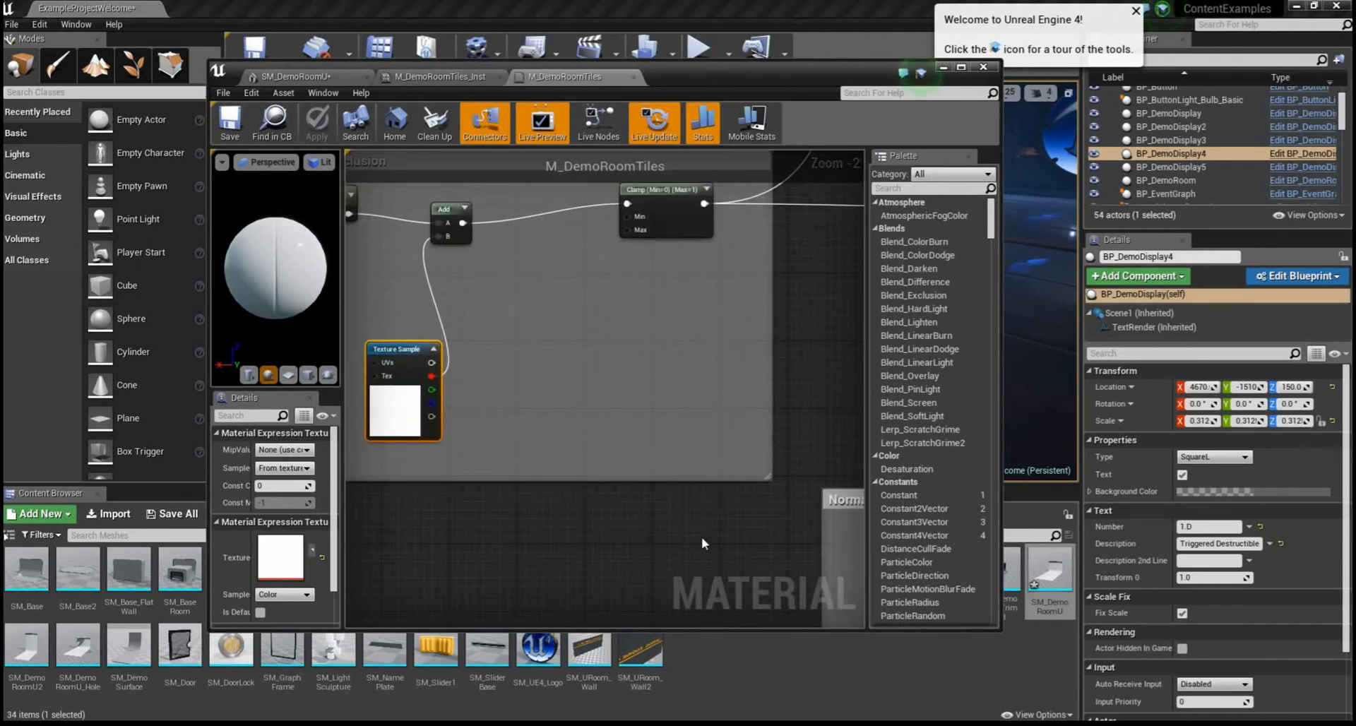
- Locate the texture used by the Texture Sample node of the Normals group in the Content Browser
right_click_drag(702, 539, 642, 508)
right_click_drag(493, 506, 595, 500)
right_click_drag(751, 503, 573, 474)
scroll(573, 475, "down", 2)
right_click_drag(706, 406, 554, 272)
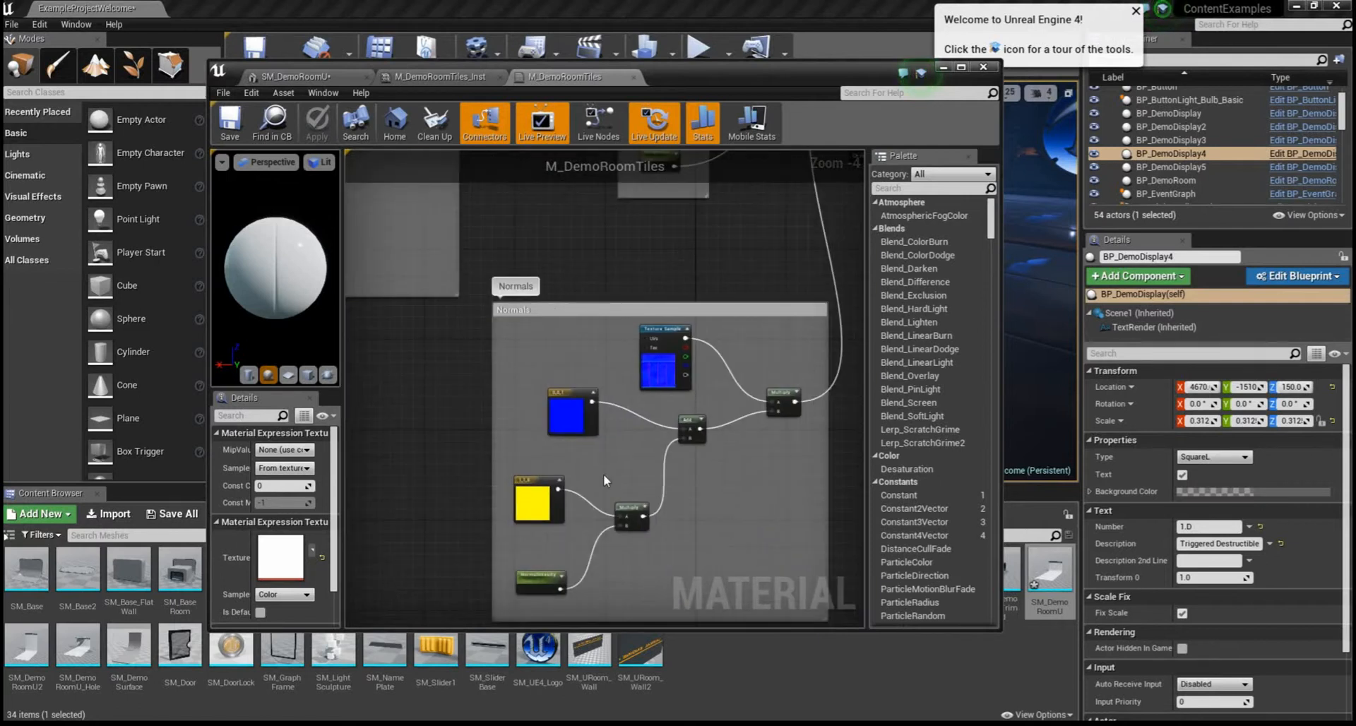
scroll(653, 367, "up", 4)
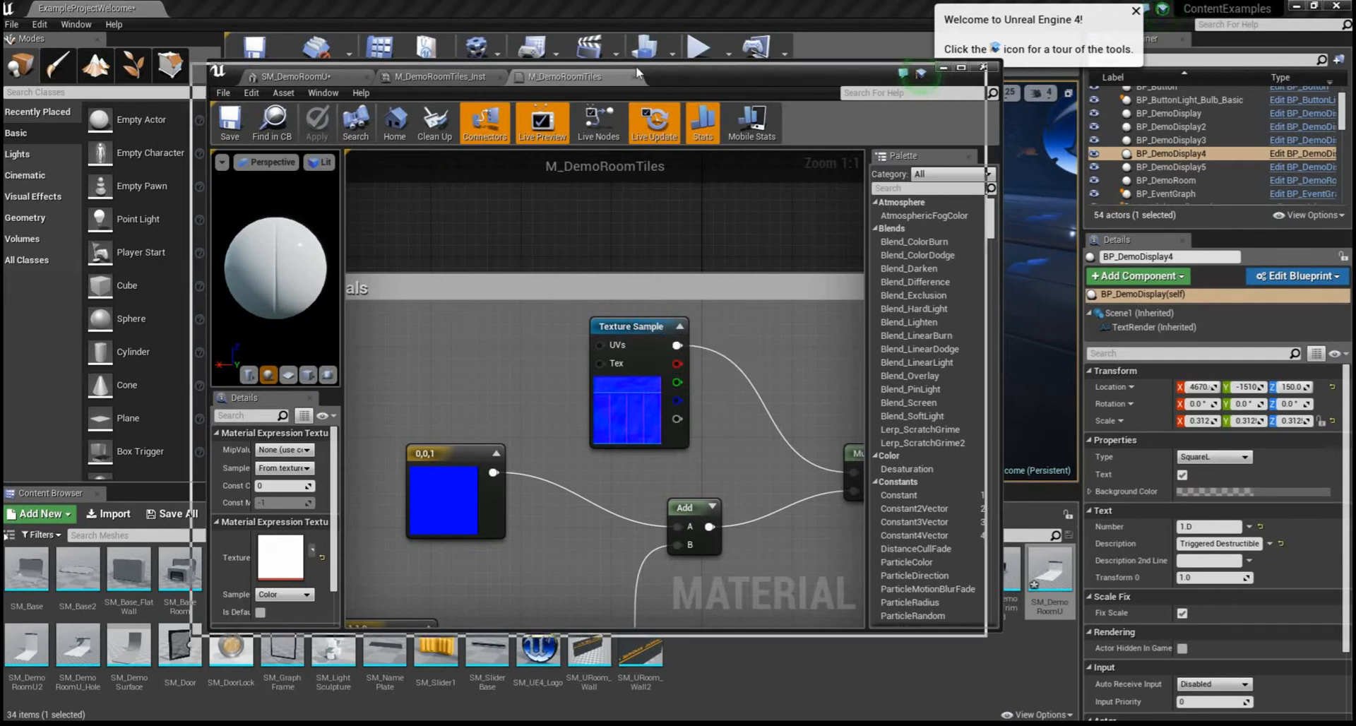
left_click_drag(744, 78, 276, 41)
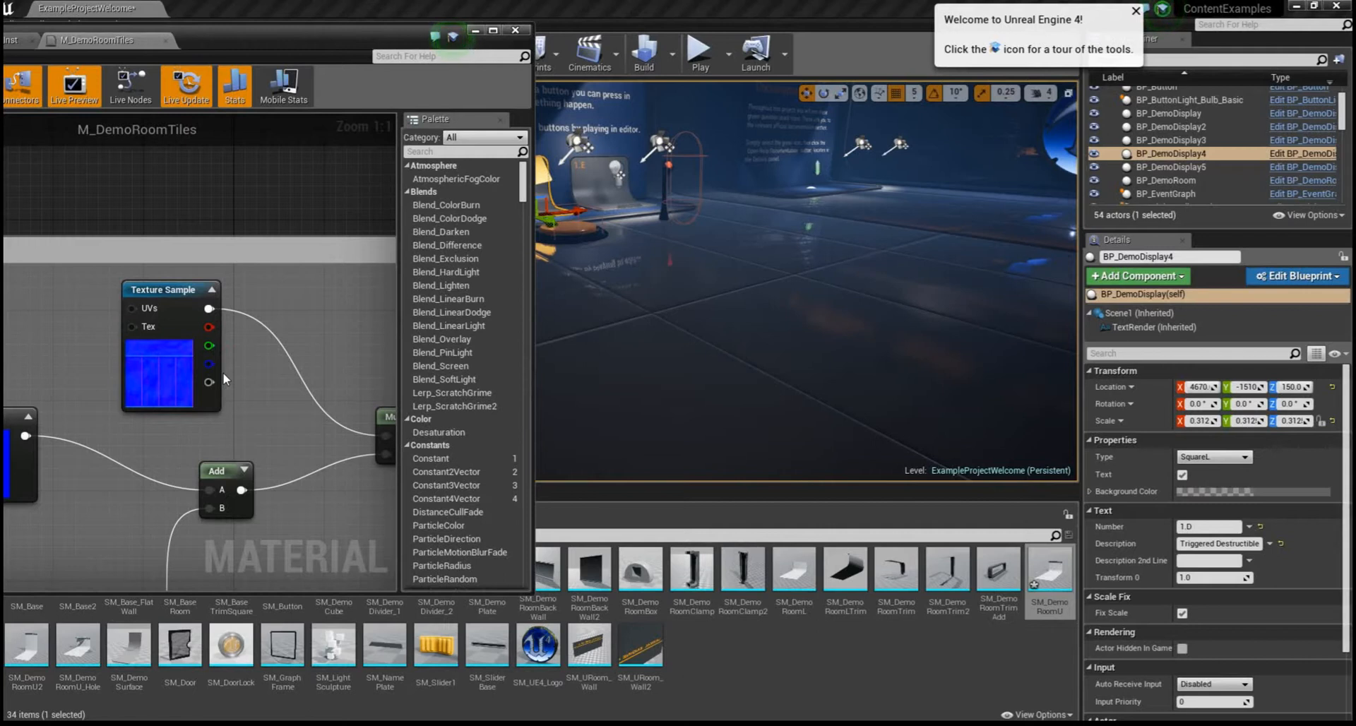
left_click(180, 378)
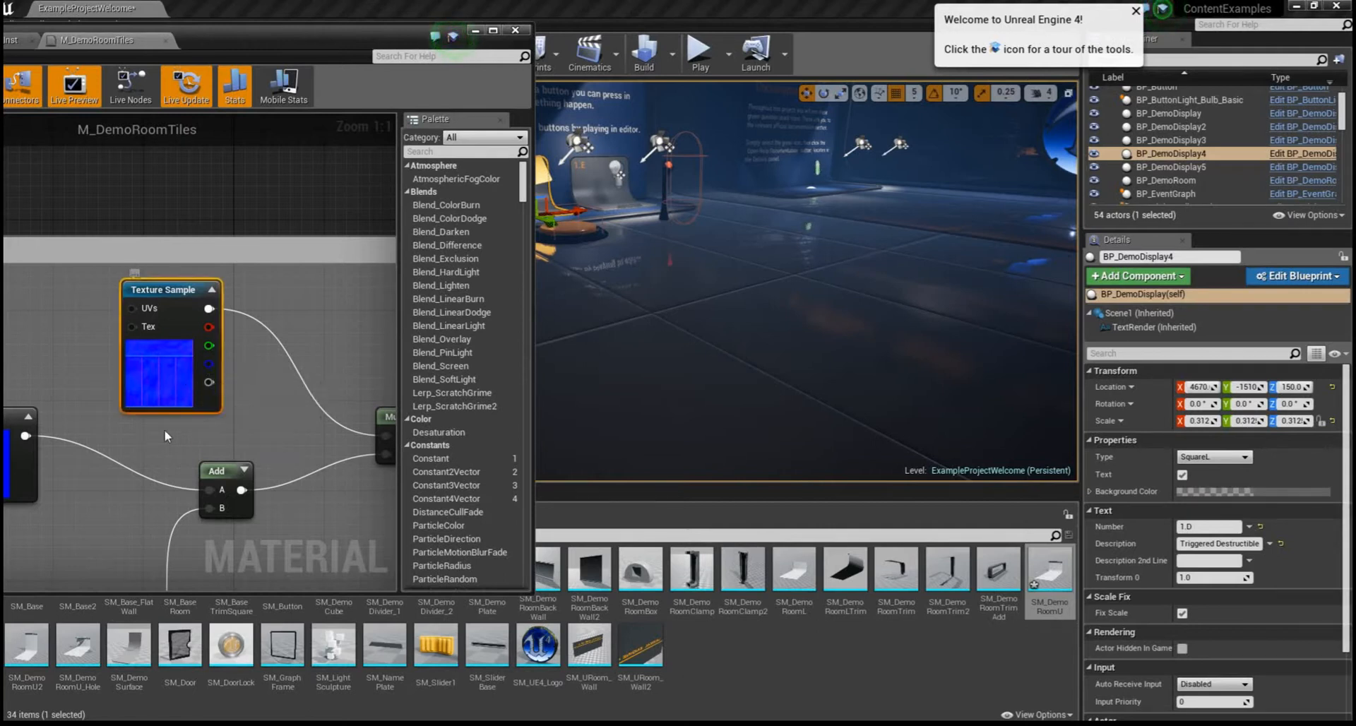
double_click(170, 366)
- Move the material editor aside and export the T_RoomTiles_N texture as a Targa (TGA) file into the fbx2 folder
left_click_drag(255, 39, 929, 19)
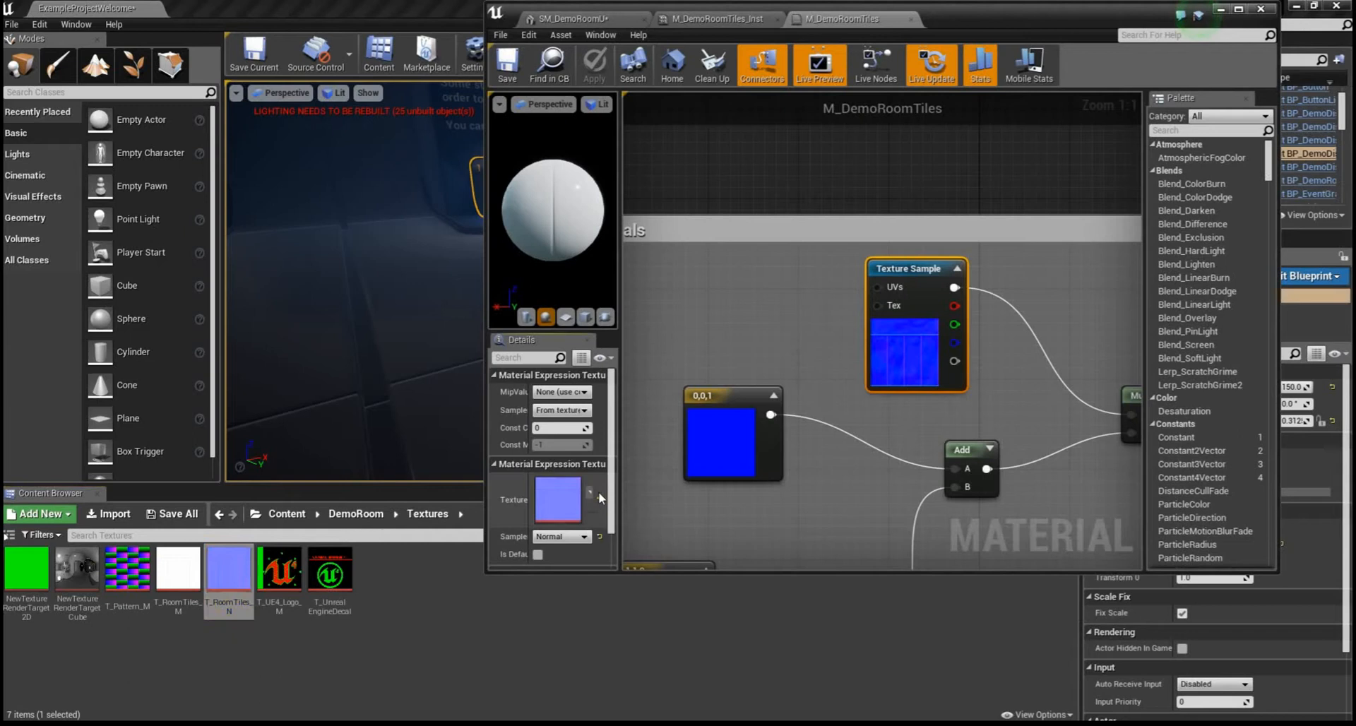
double_click(1000, 18)
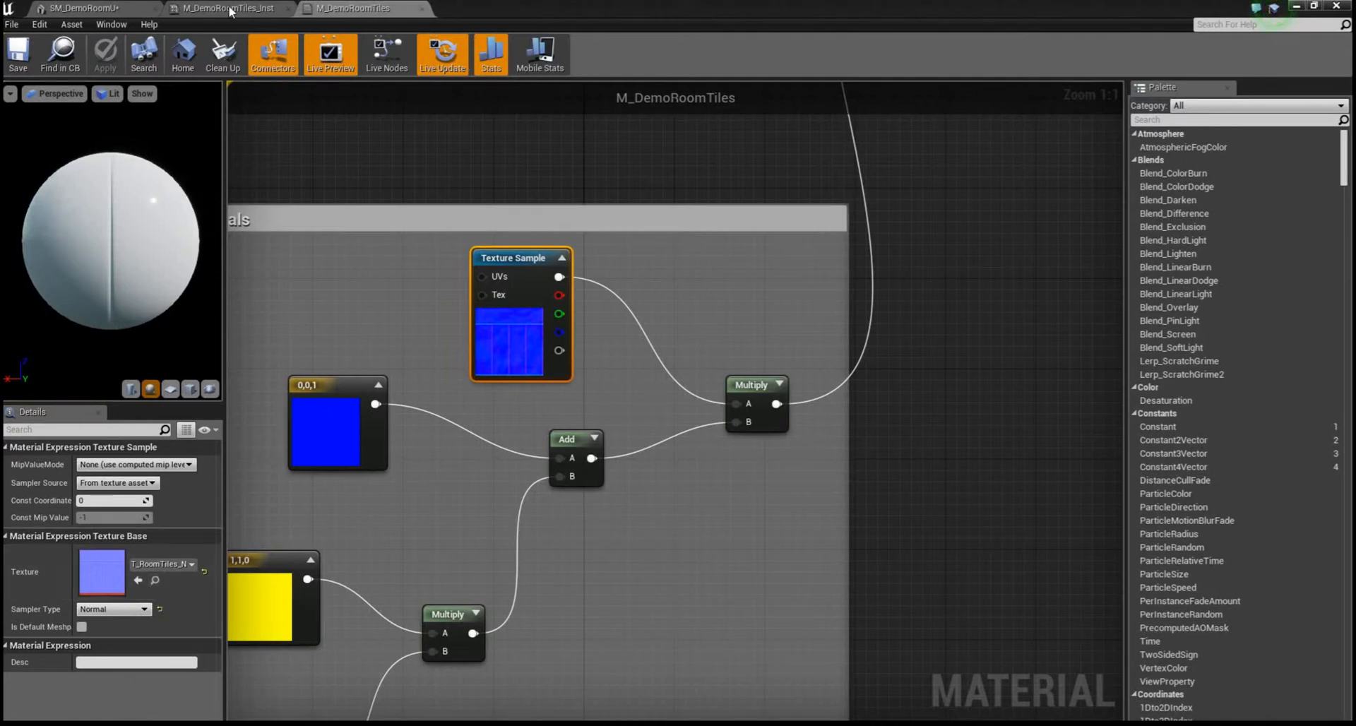
left_click_drag(533, 5, 1124, 120)
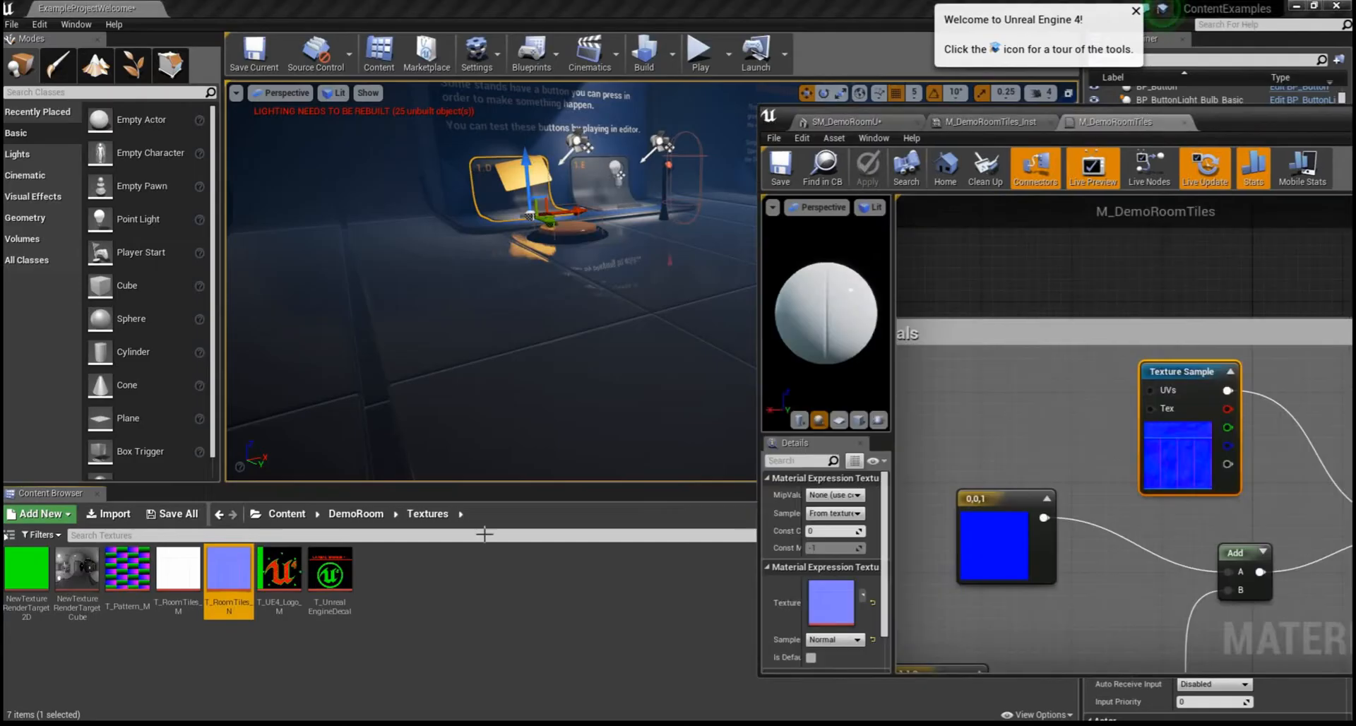
right_click(226, 579)
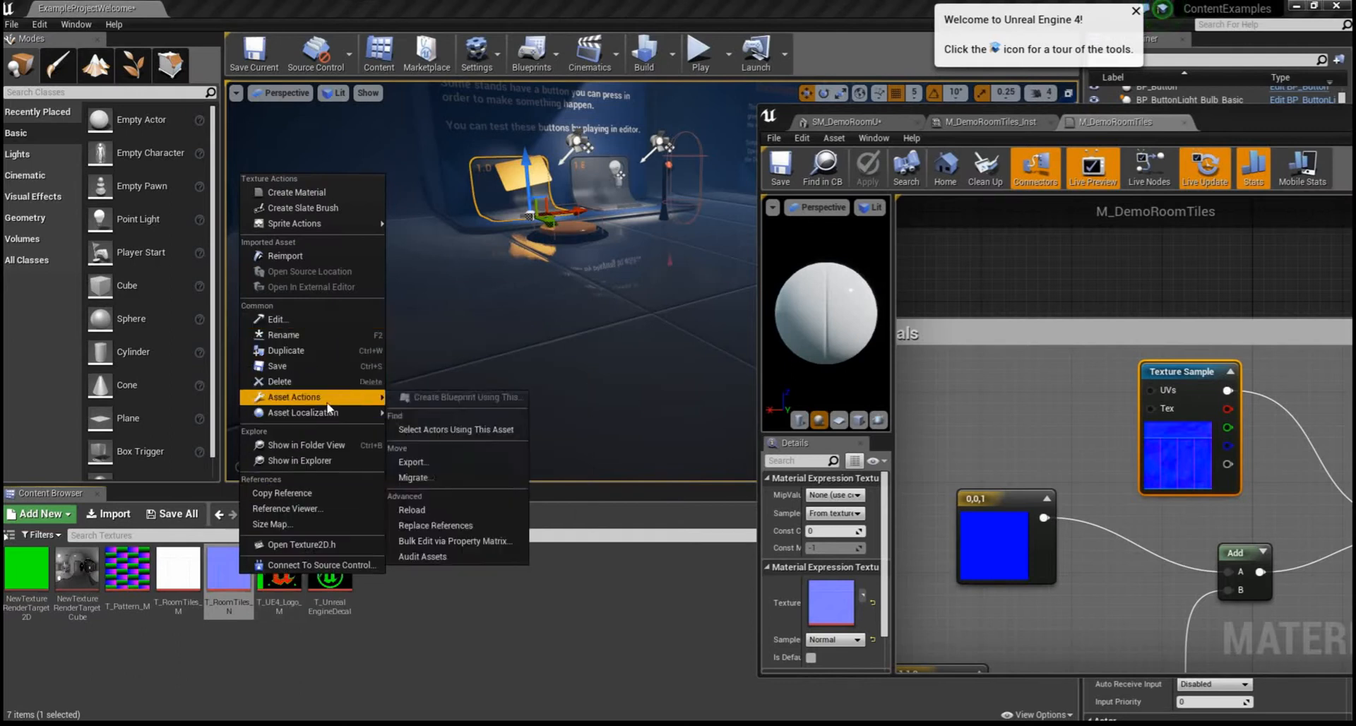
mouse_move(323, 400)
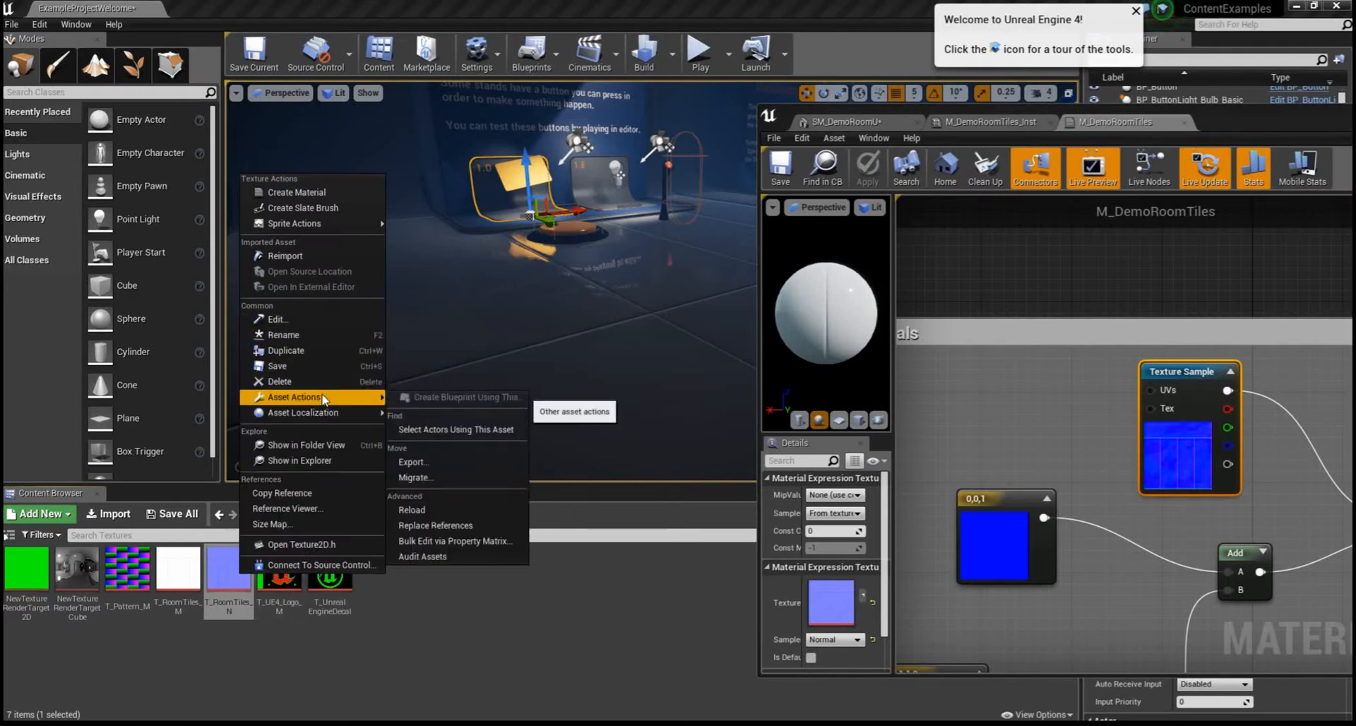
left_click(438, 463)
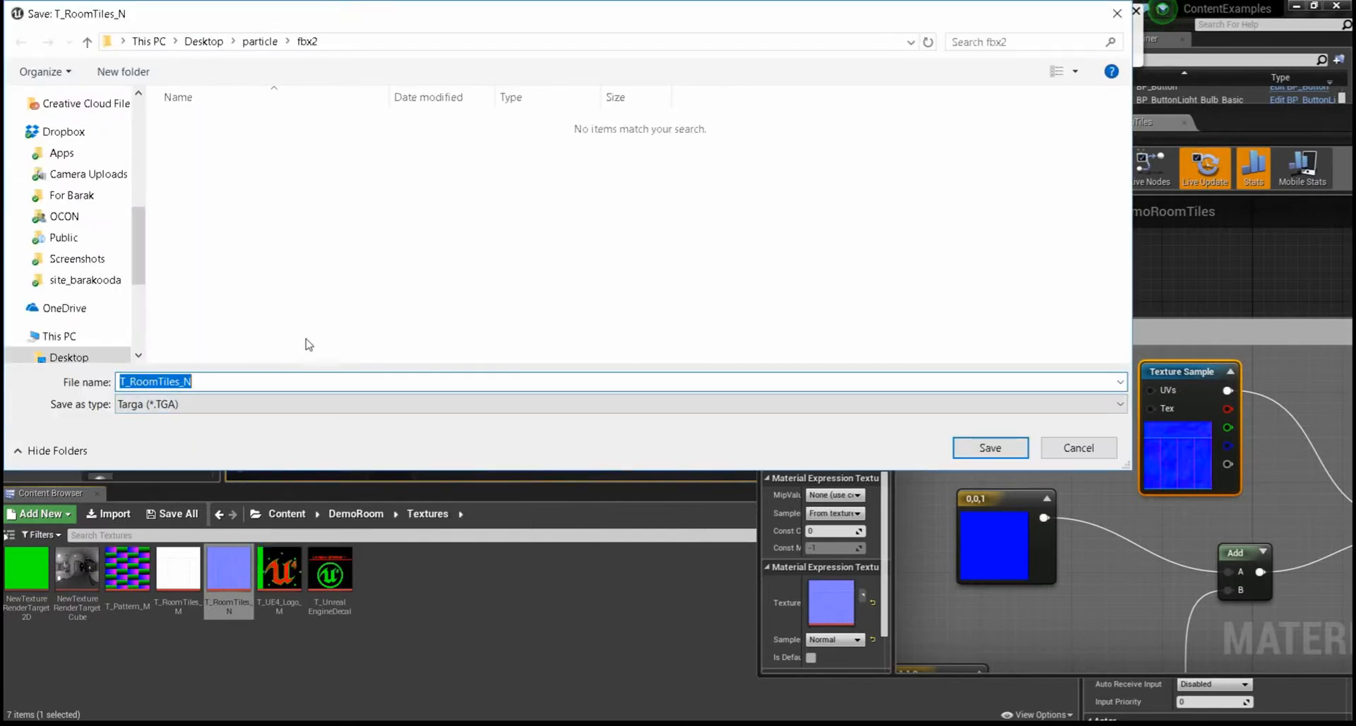
left_click(983, 448)
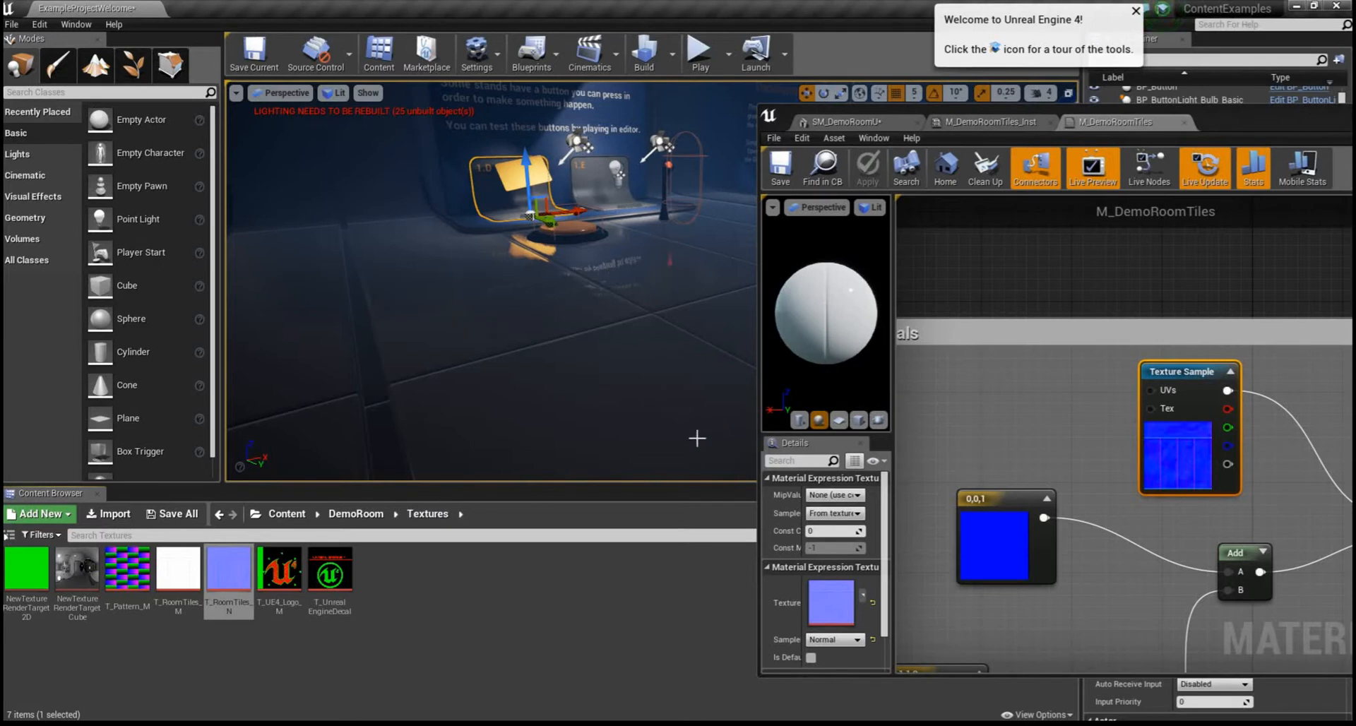
- Reposition the material editor over the level editor and examine the node network of the Normals group around its Texture Sample
left_click_drag(1253, 120, 736, 54)
scroll(712, 322, "down", 2)
right_click_drag(833, 335, 790, 294)
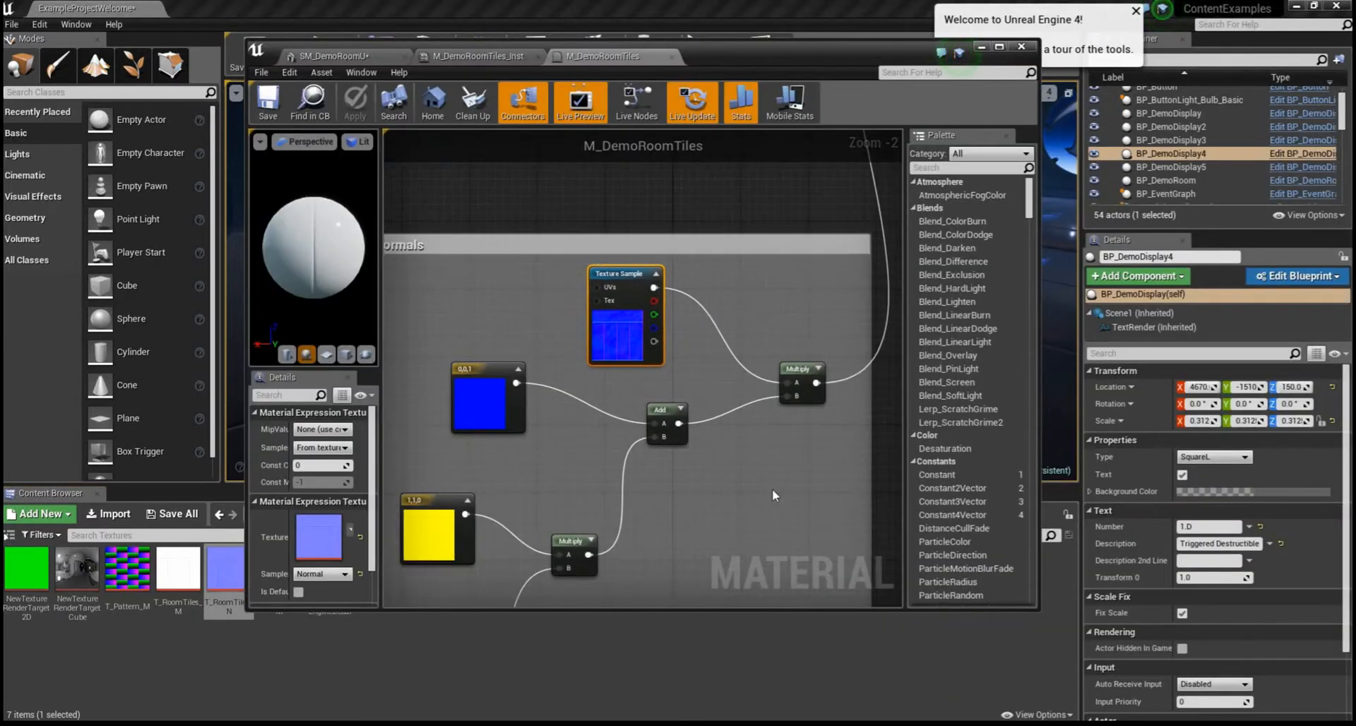
right_click_drag(773, 489, 715, 431)
scroll(664, 431, "down", 1)
right_click_drag(629, 477, 700, 396)
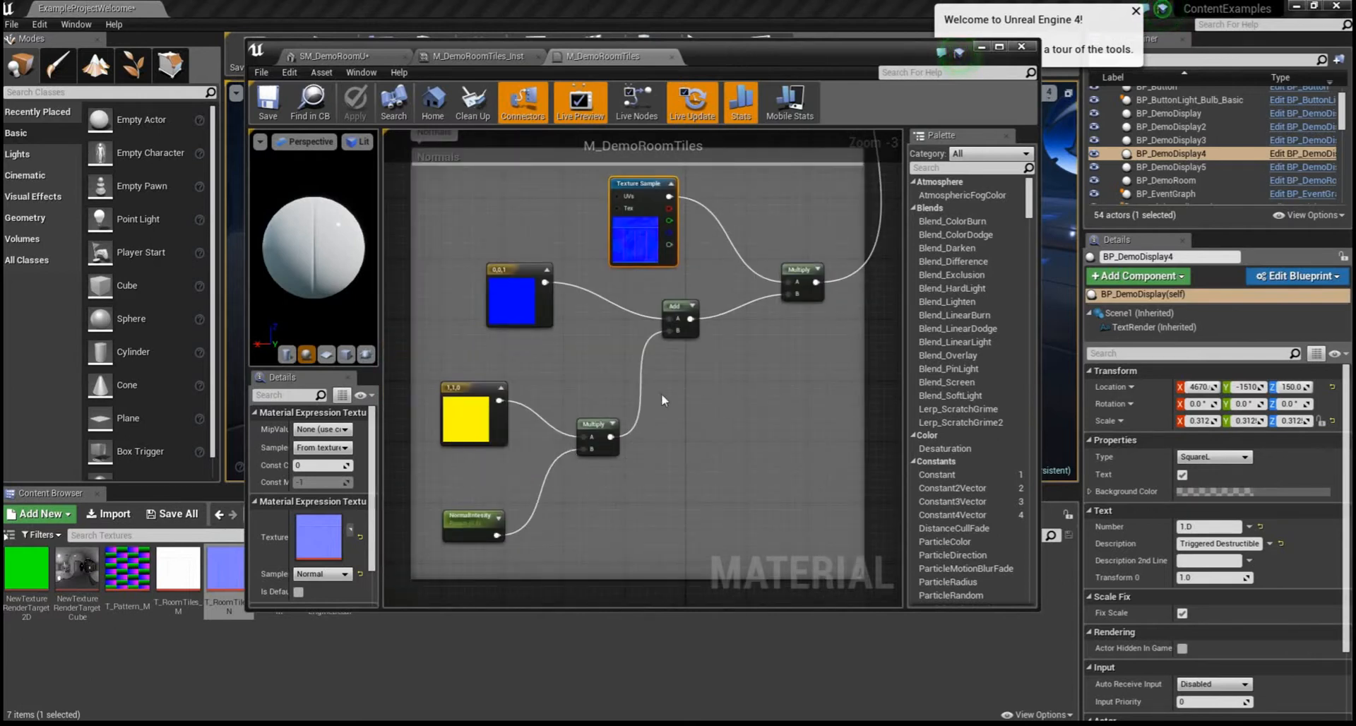
right_click_drag(714, 375, 705, 434)
right_click_drag(721, 254, 678, 270)
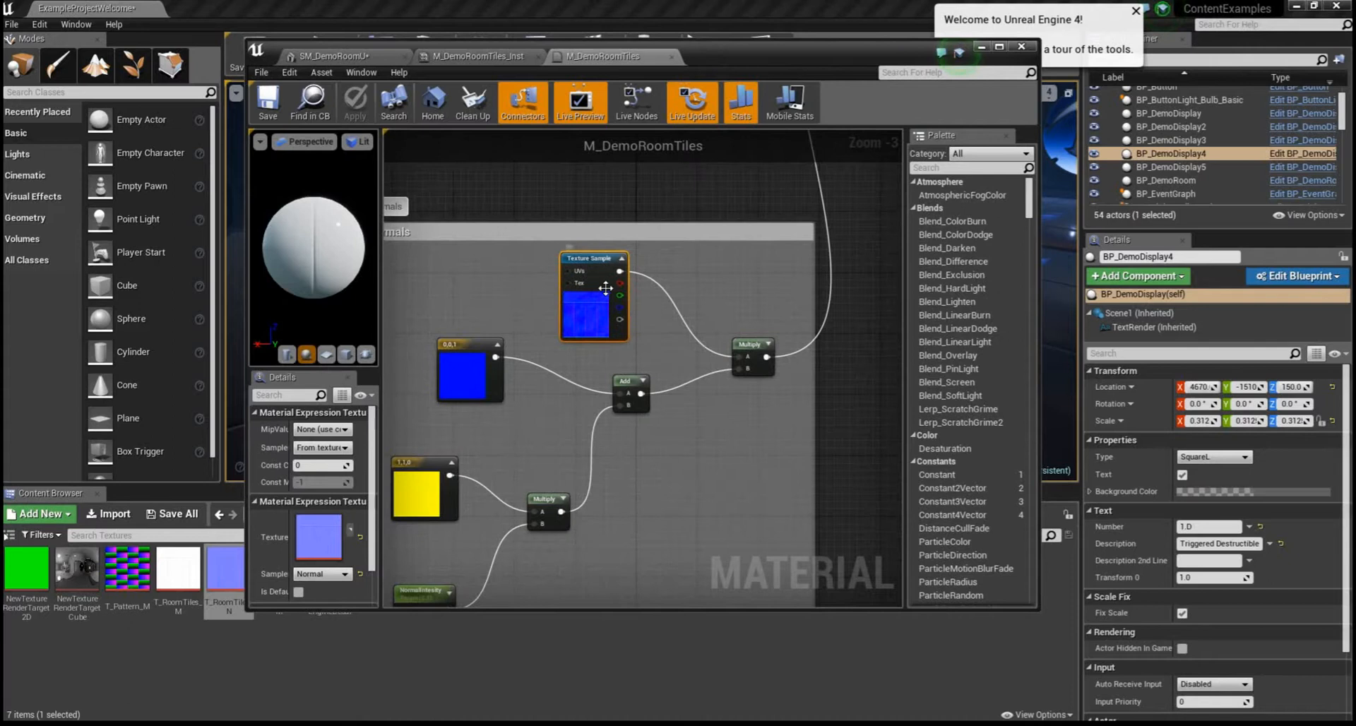
scroll(612, 295, "up", 2)
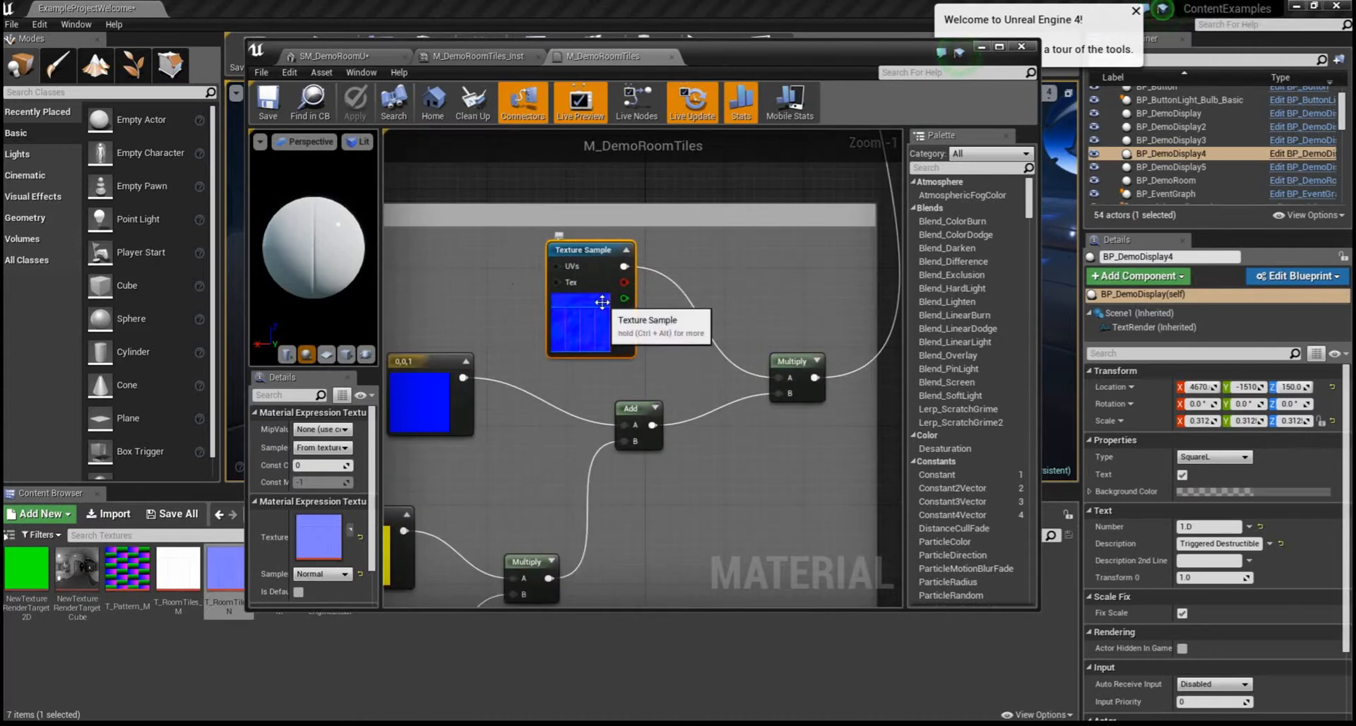
- Inspect the NormalIntesity parameter and the 1,1,0 constant, following their Multiply result into the Add node with the 0,0,1 constant
right_click_drag(502, 510, 633, 294)
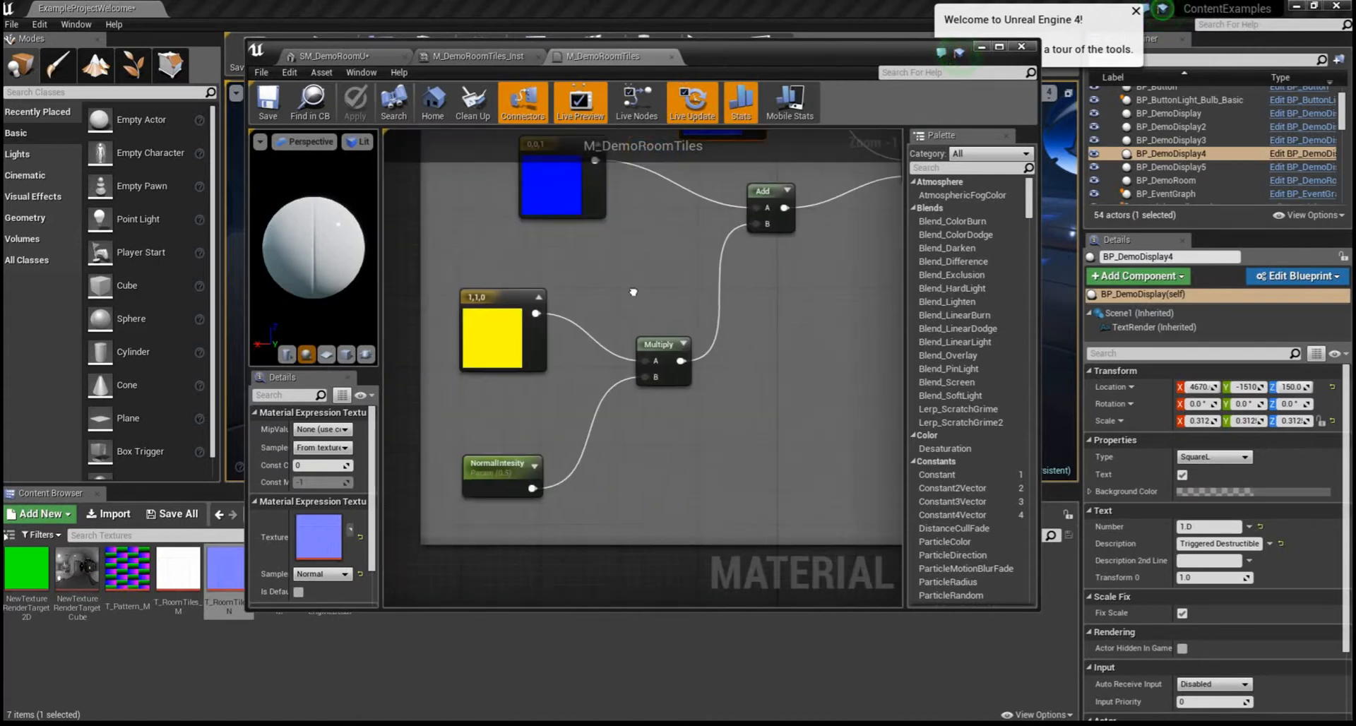
scroll(626, 413, "up", 1)
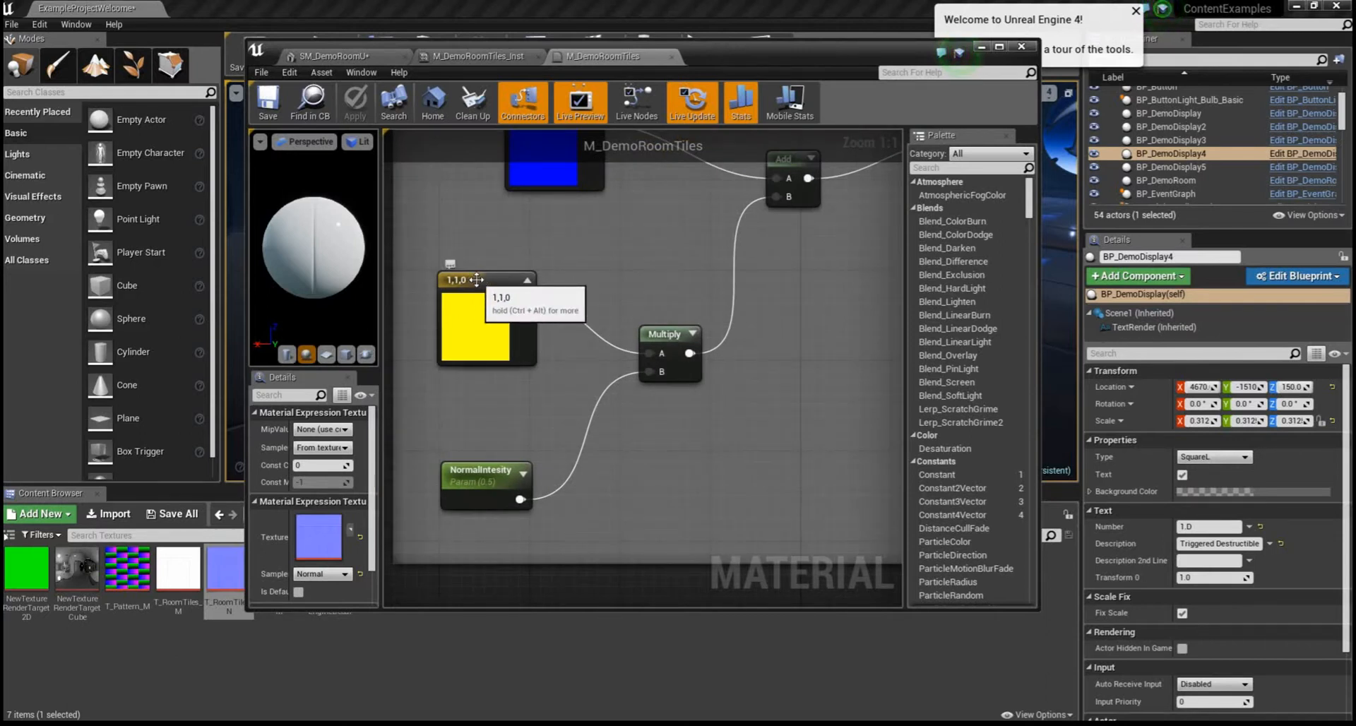
left_click(481, 496)
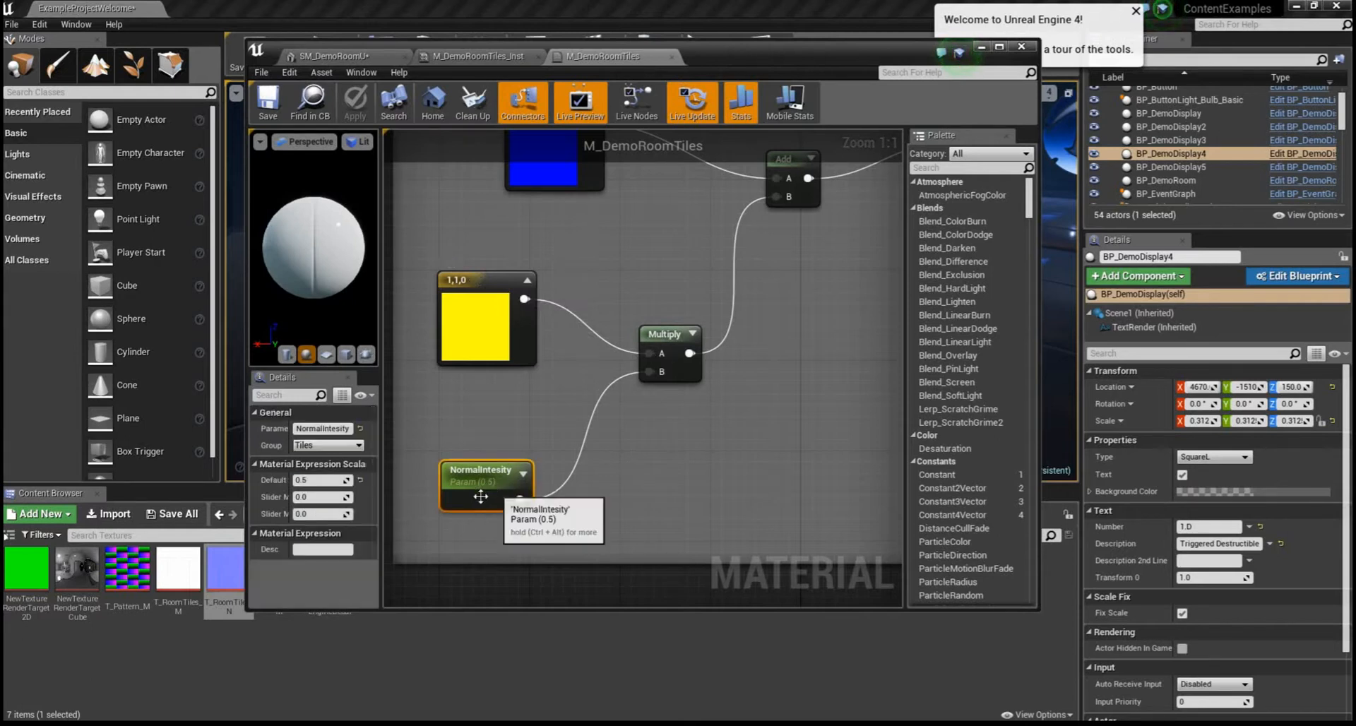
left_click(484, 278)
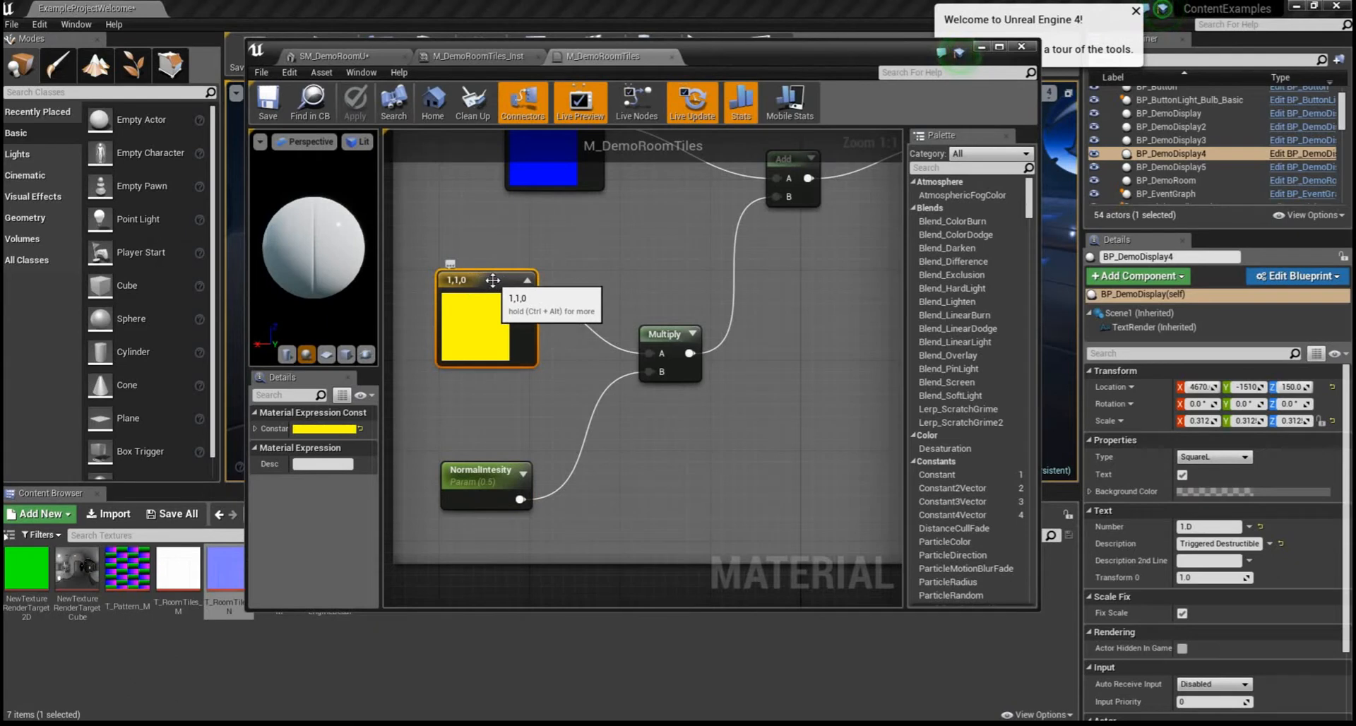
right_click_drag(501, 280, 583, 413)
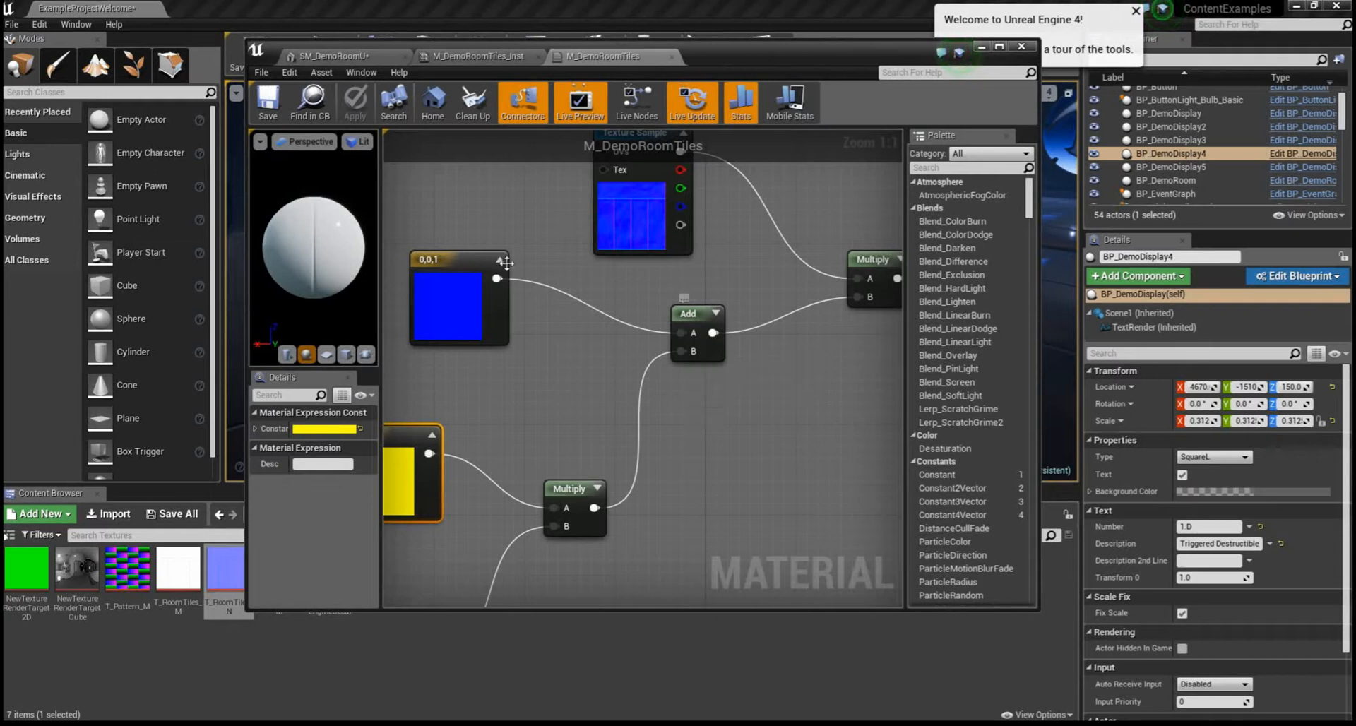
right_click_drag(566, 349, 684, 377)
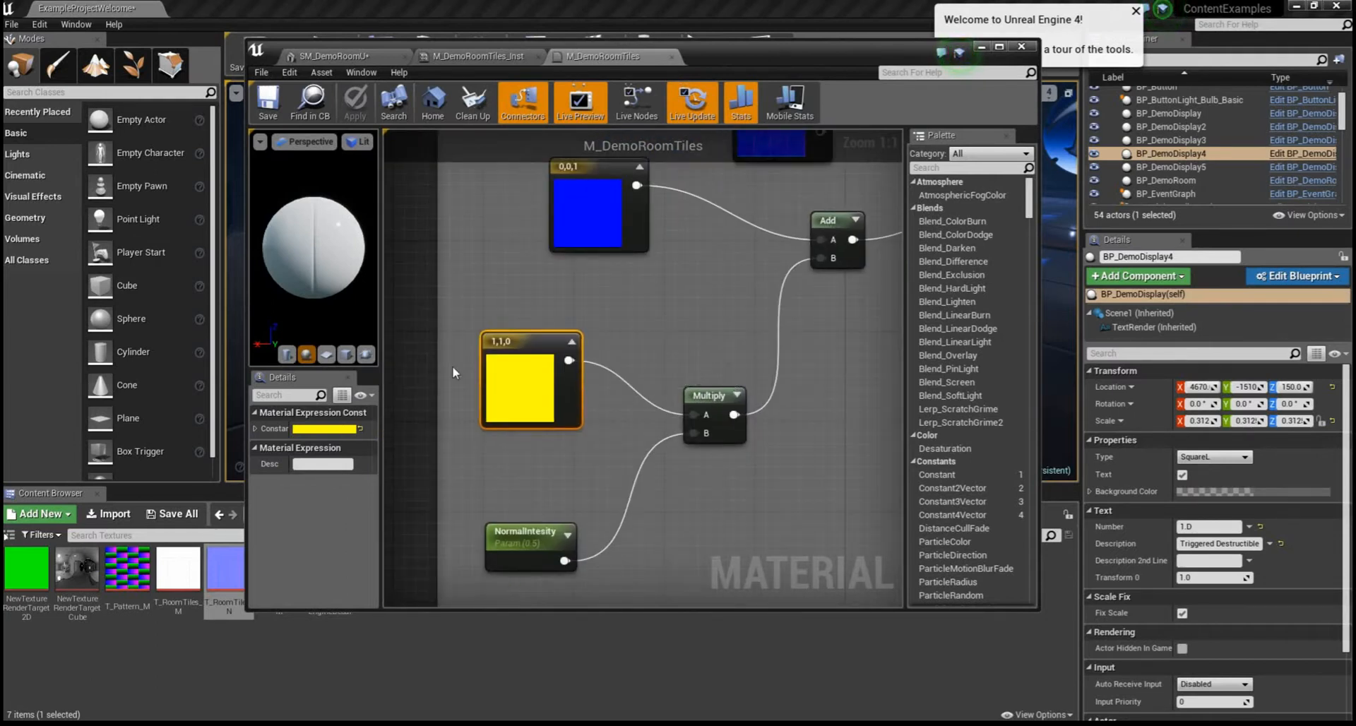
right_click_drag(690, 351, 602, 408)
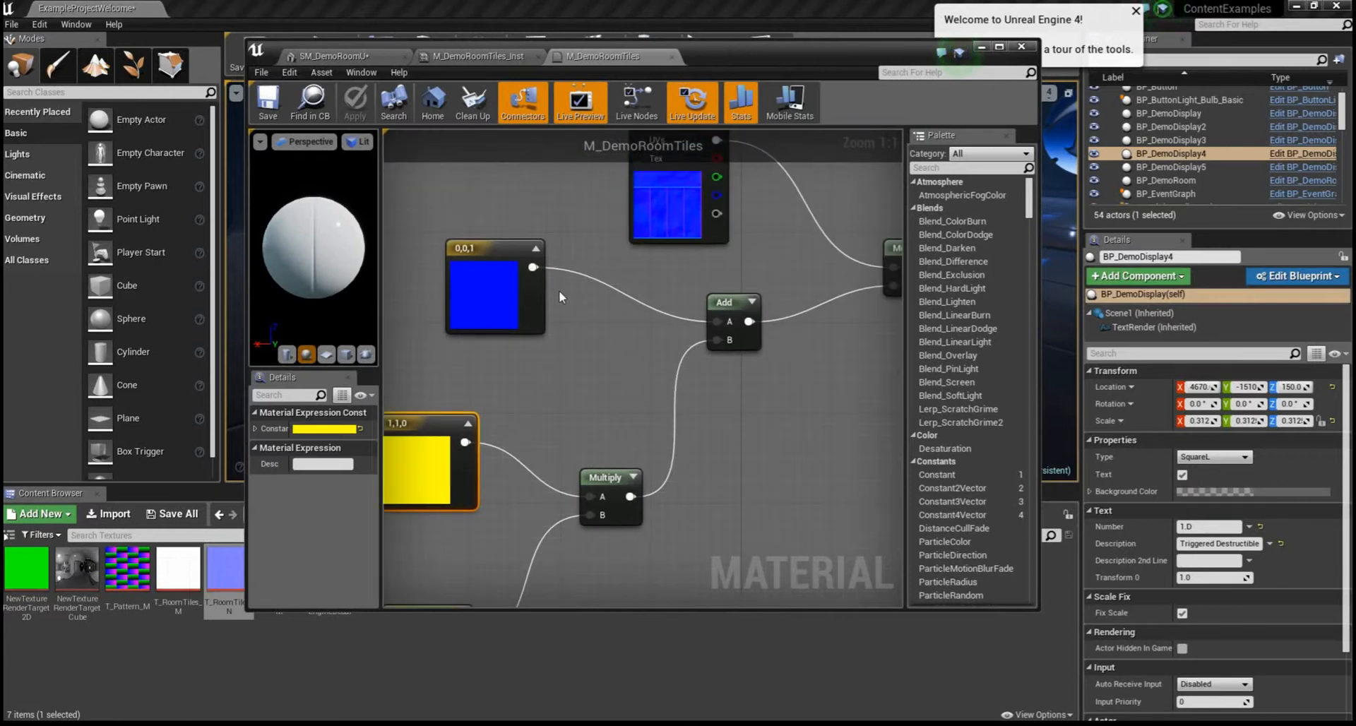
right_click_drag(505, 279, 470, 309)
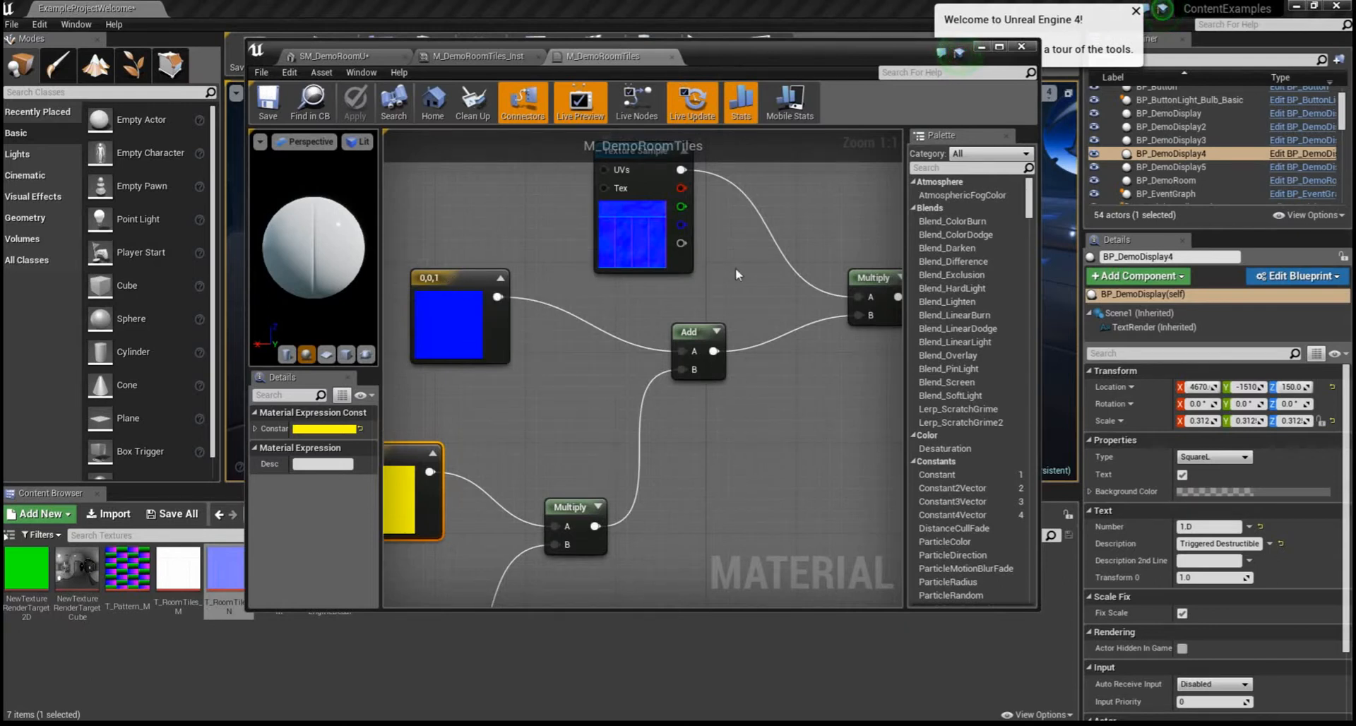
- Move the Texture Sample node in the Normals group closer to the final Multiply node
right_click_drag(736, 269, 606, 320)
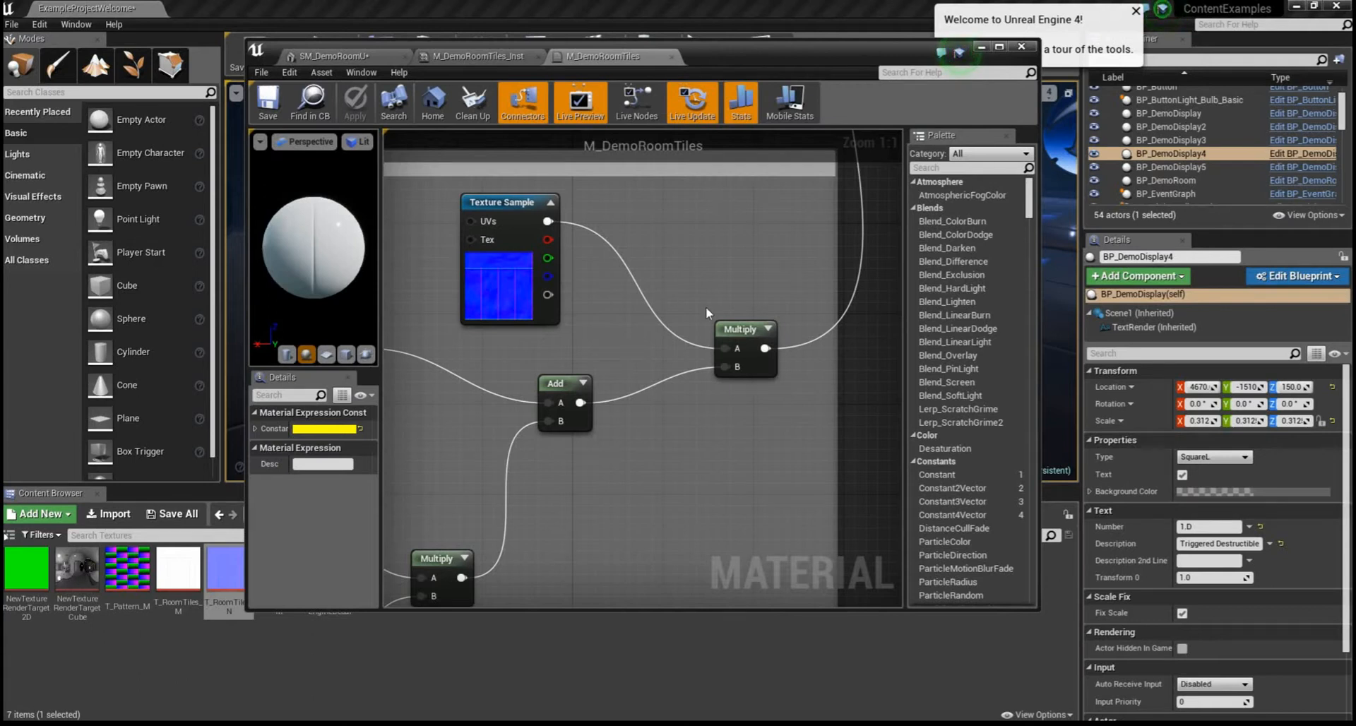
right_click_drag(579, 202, 487, 284)
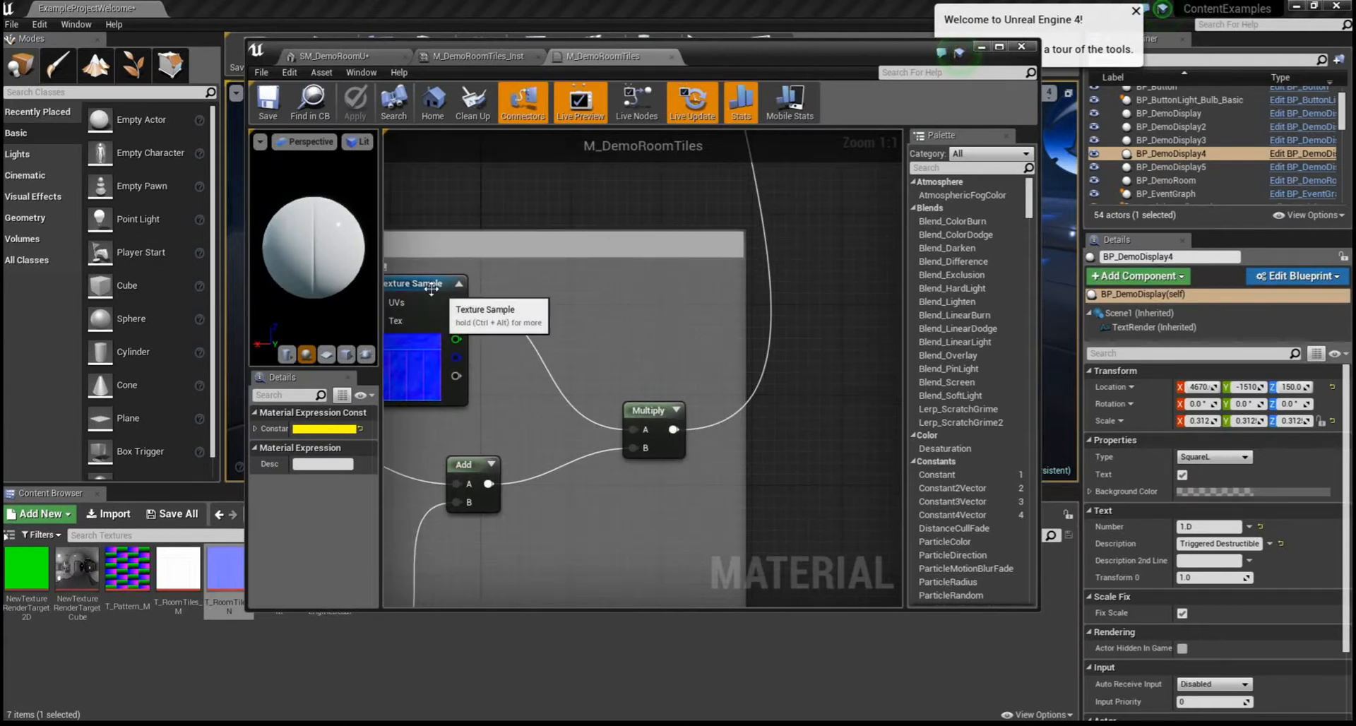
left_click_drag(438, 284, 515, 293)
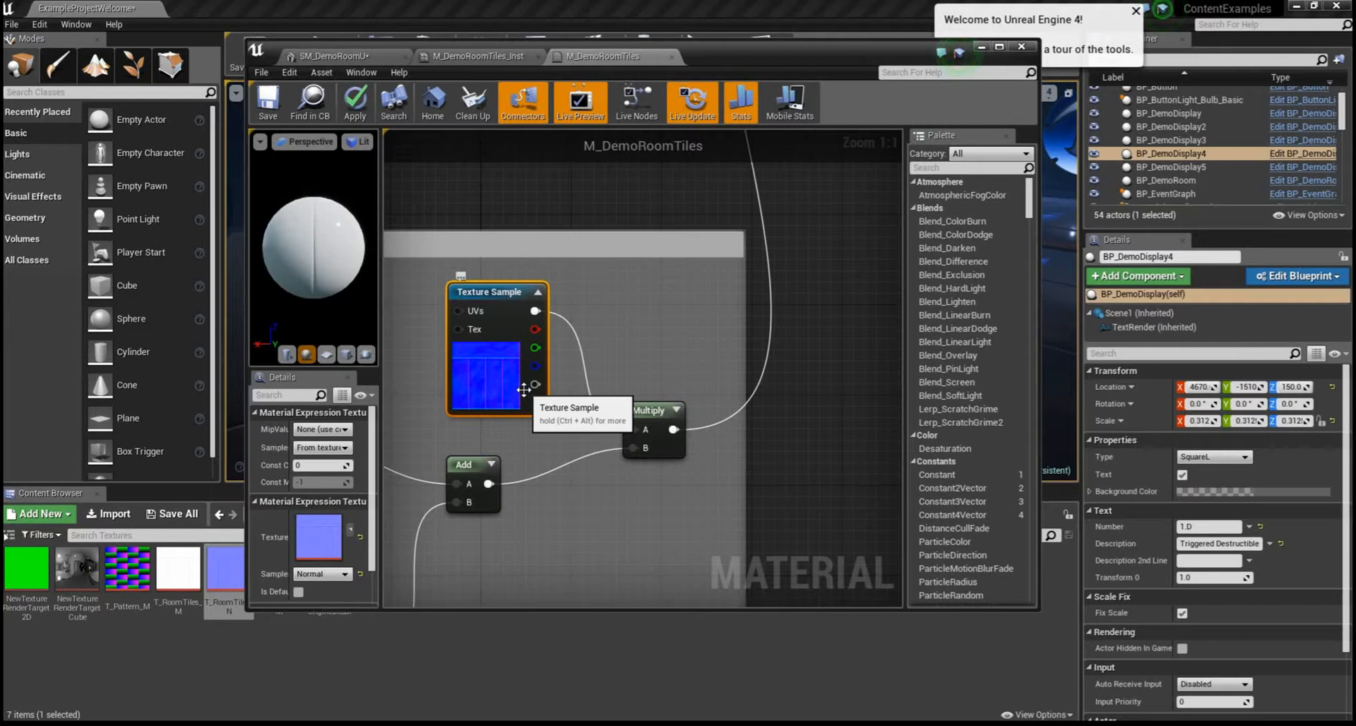
- Examine which inputs of the M_DemoRoomTiles output node are connected, including Base Color, Metallic, Roughness, Normal and Ambient Occlusion
scroll(613, 404, "down", 5)
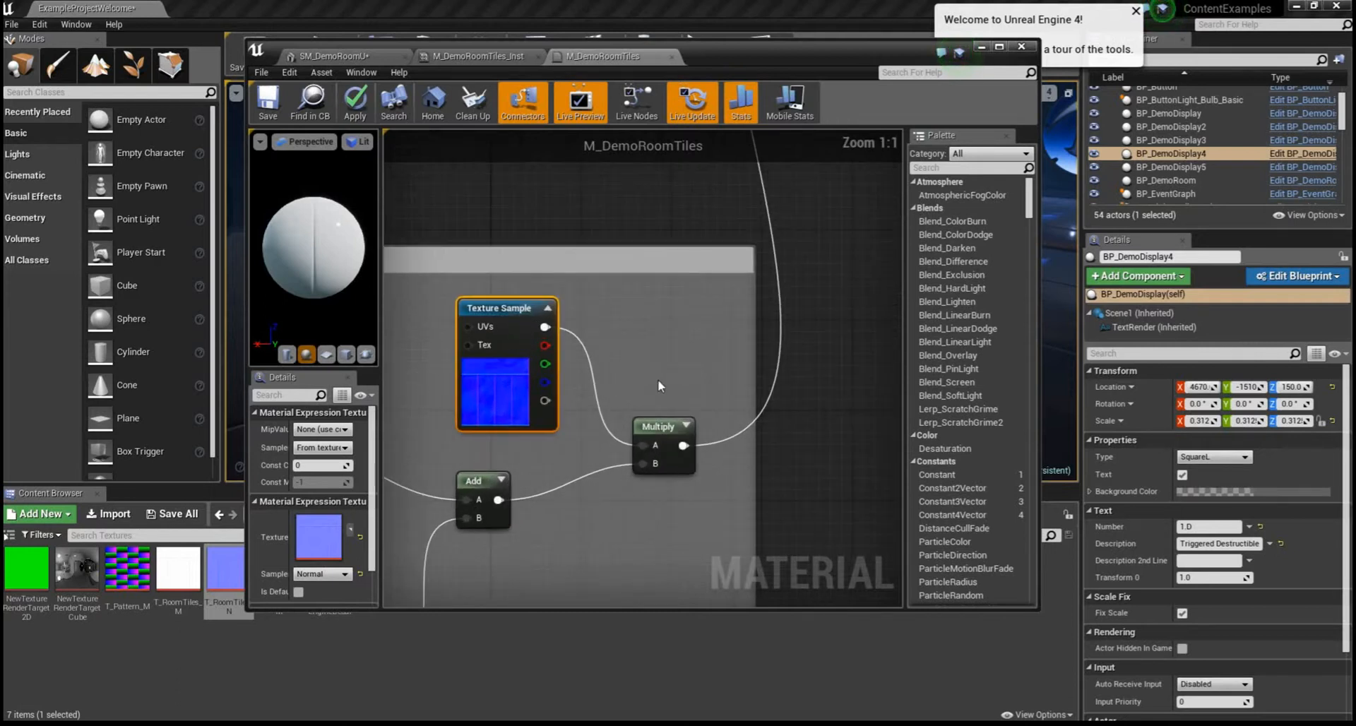
right_click_drag(600, 231, 657, 357)
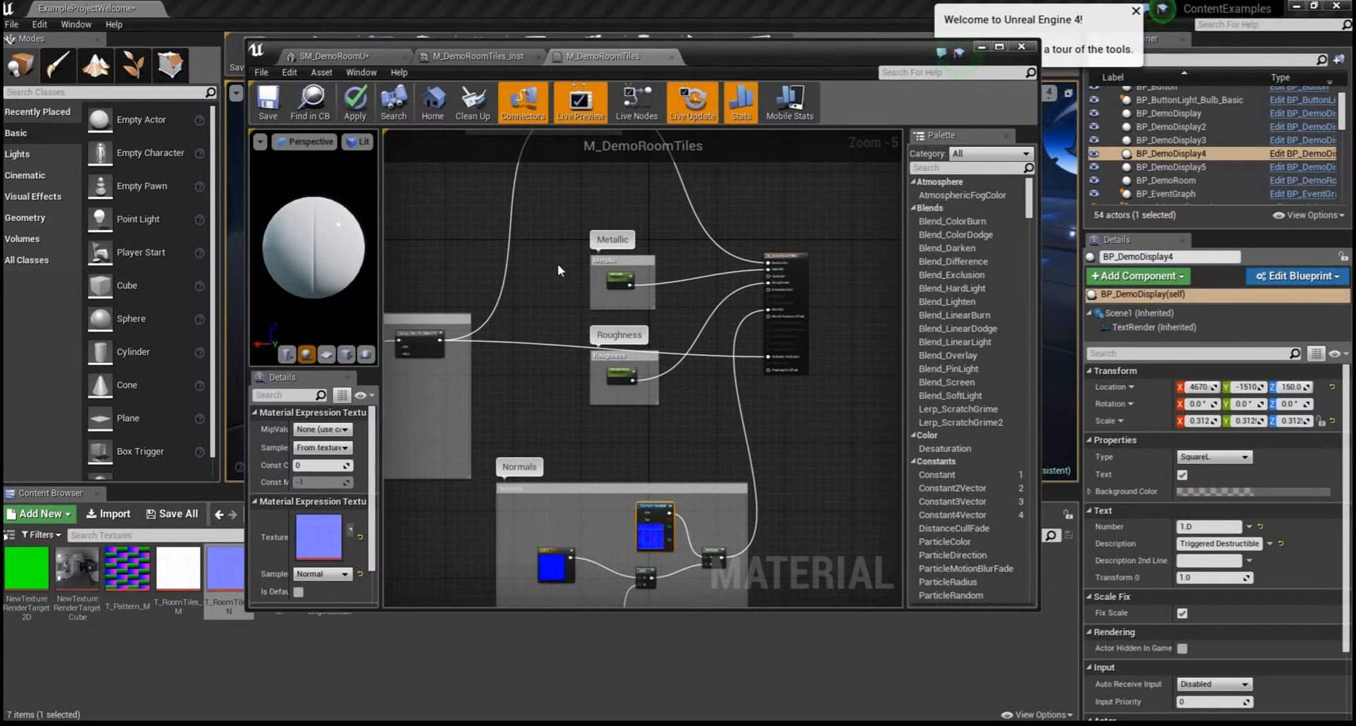
scroll(736, 252, "up", 6)
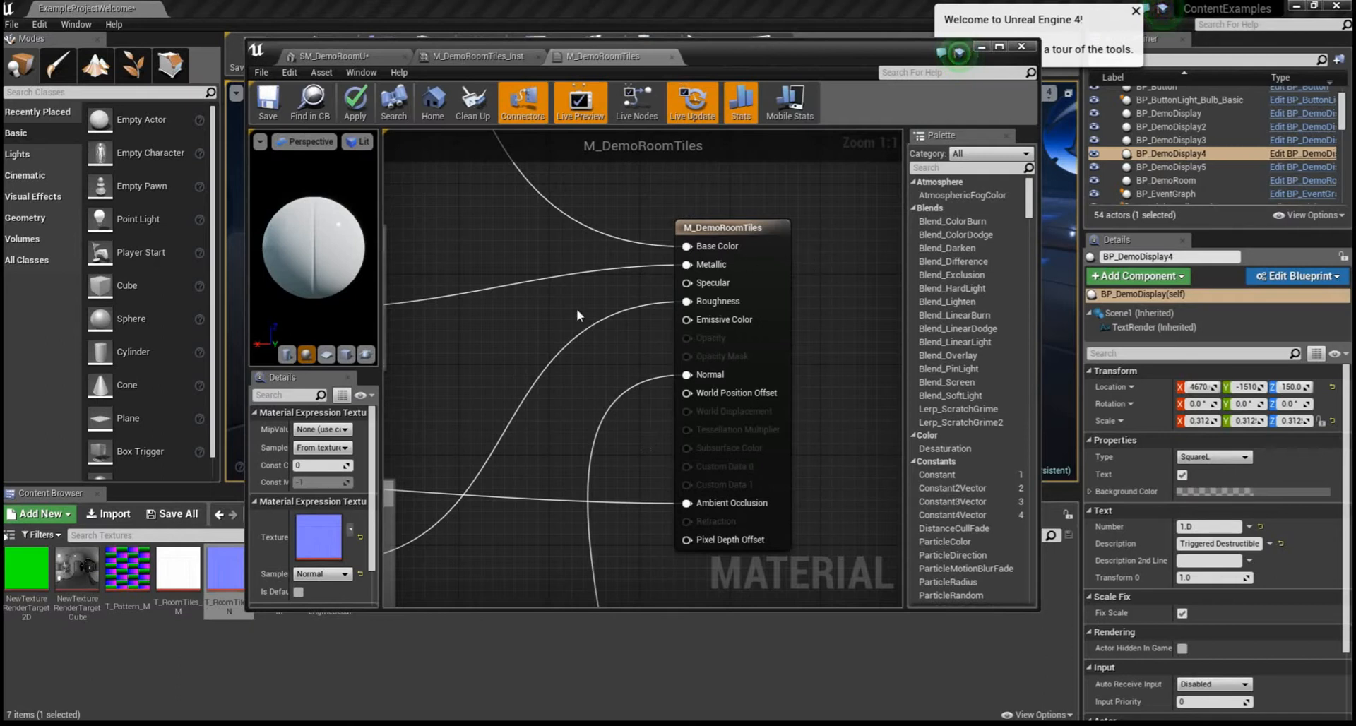
right_click_drag(577, 308, 621, 310)
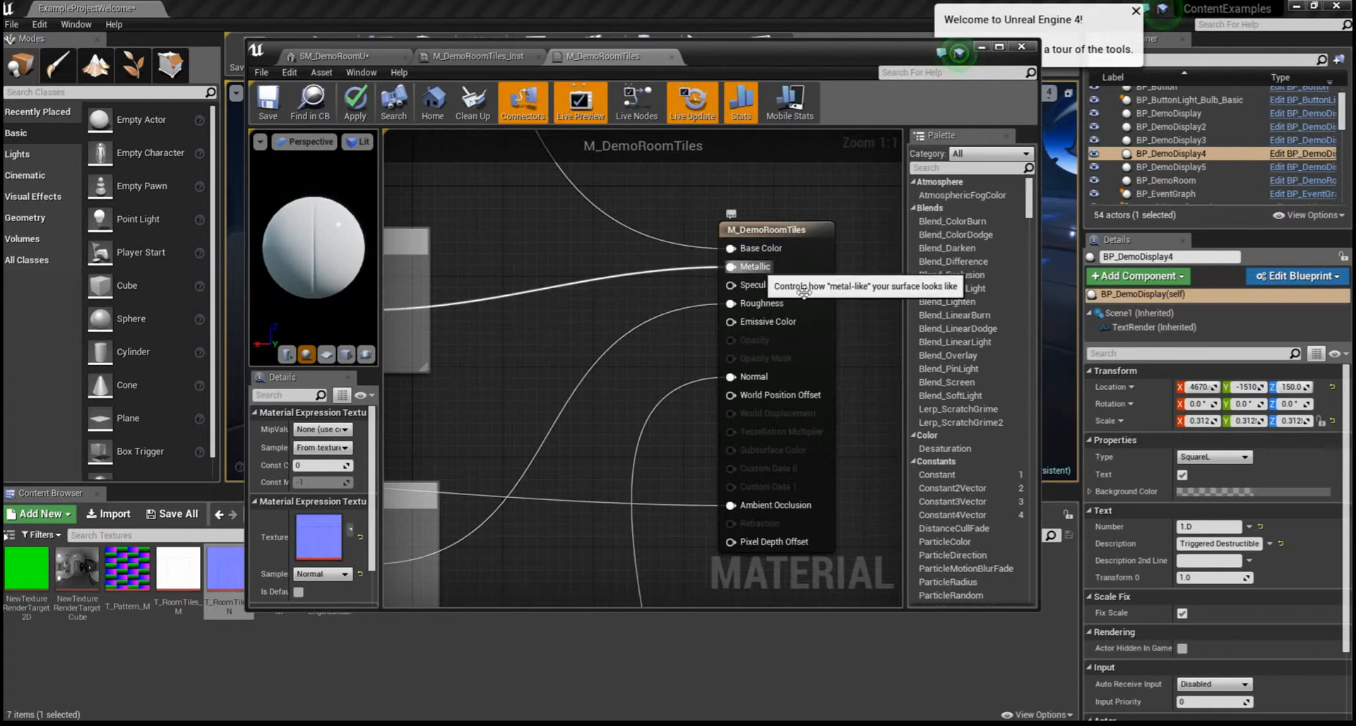
- Examine the Metallic and Roughness parameter nodes feeding the M_DemoRoomTiles output node, then close the material editor
right_click_drag(595, 313, 772, 237)
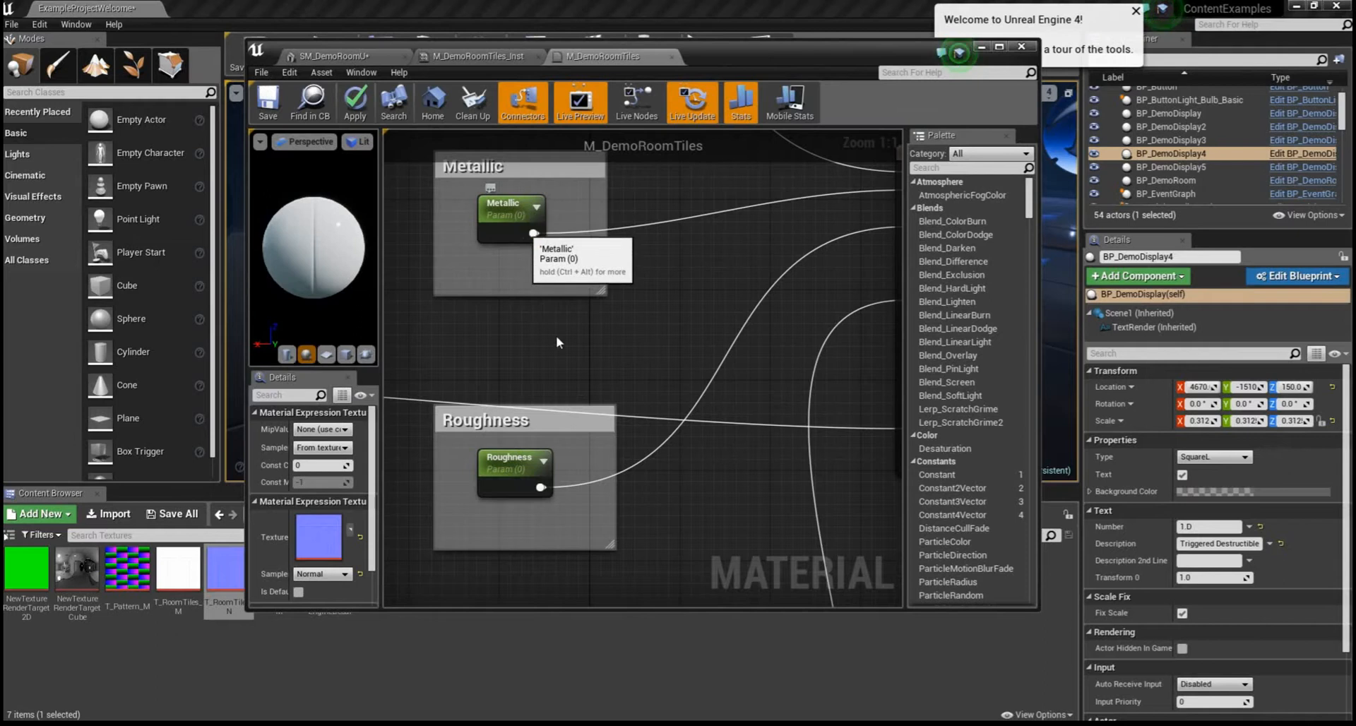
scroll(537, 384, "down", 2)
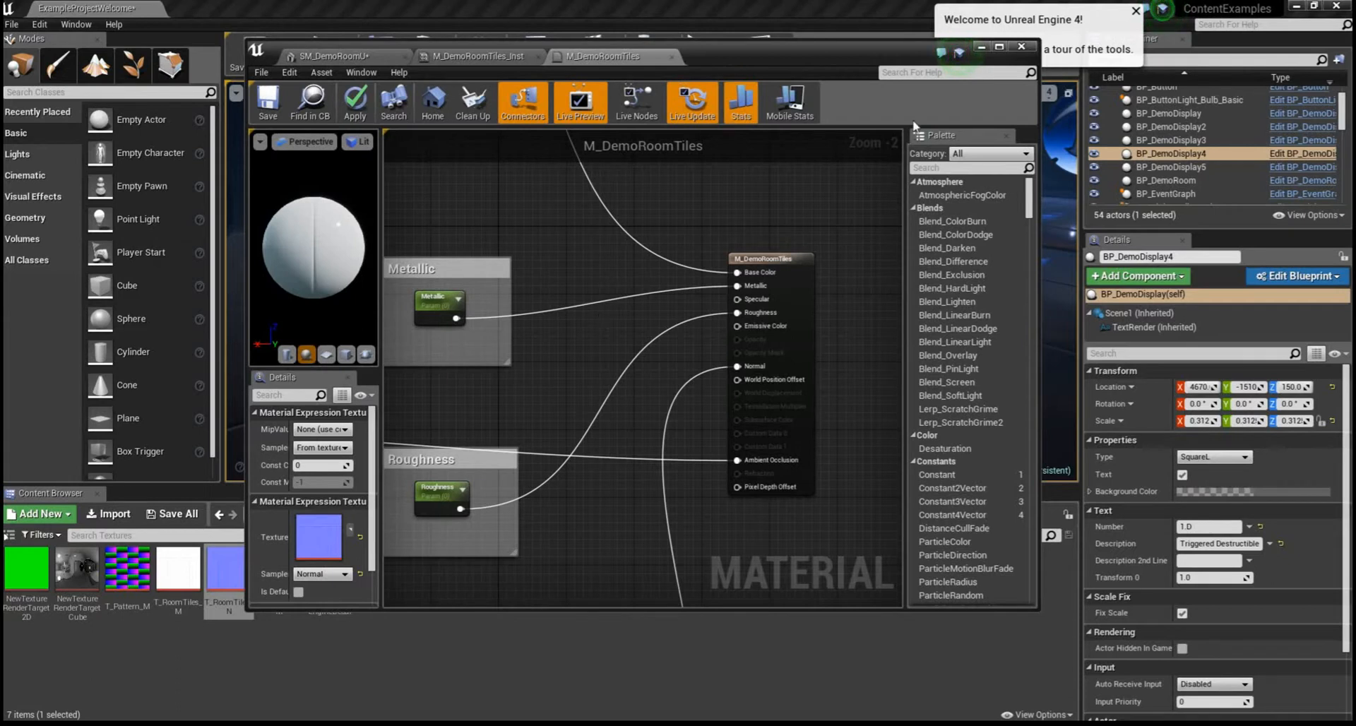
left_click(1019, 49)
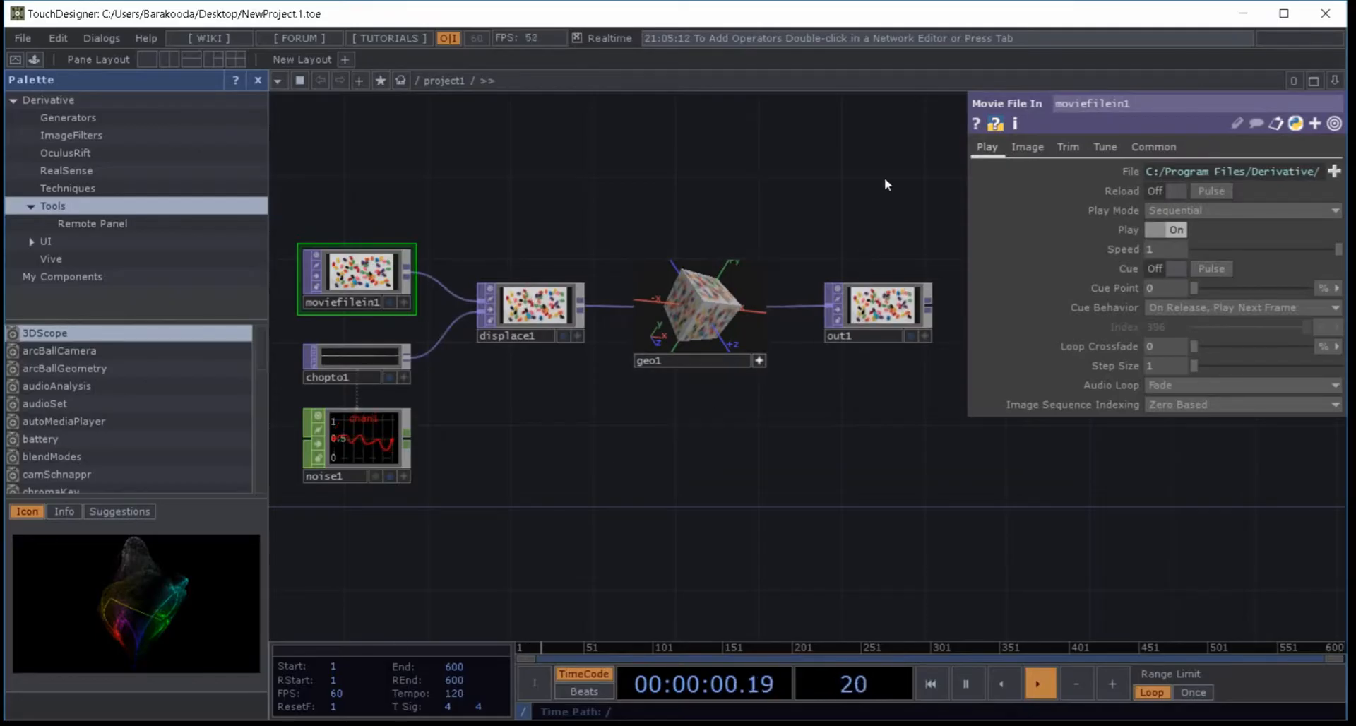
- Switch to TouchDesigner, delete all default operators in the project1 network and hide the Palette
left_click_drag(931, 169, 284, 499)
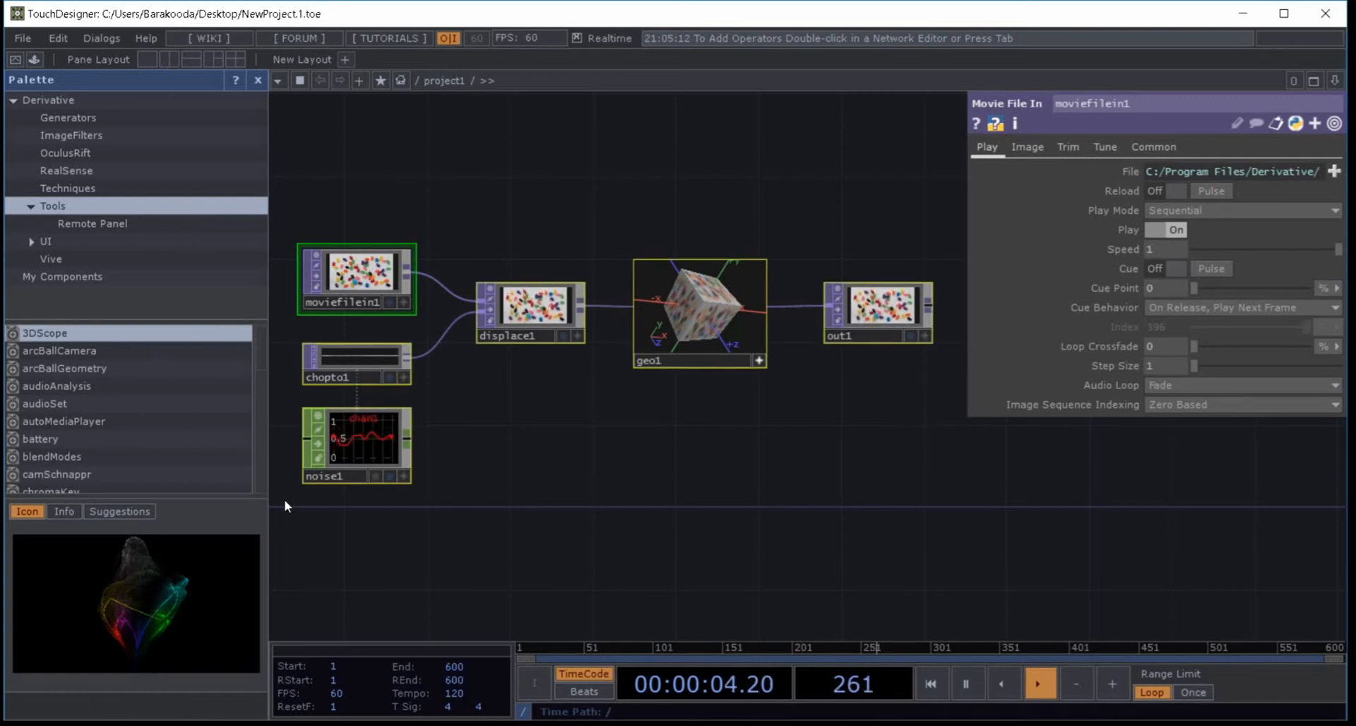
key("Delete")
key("alt+l")
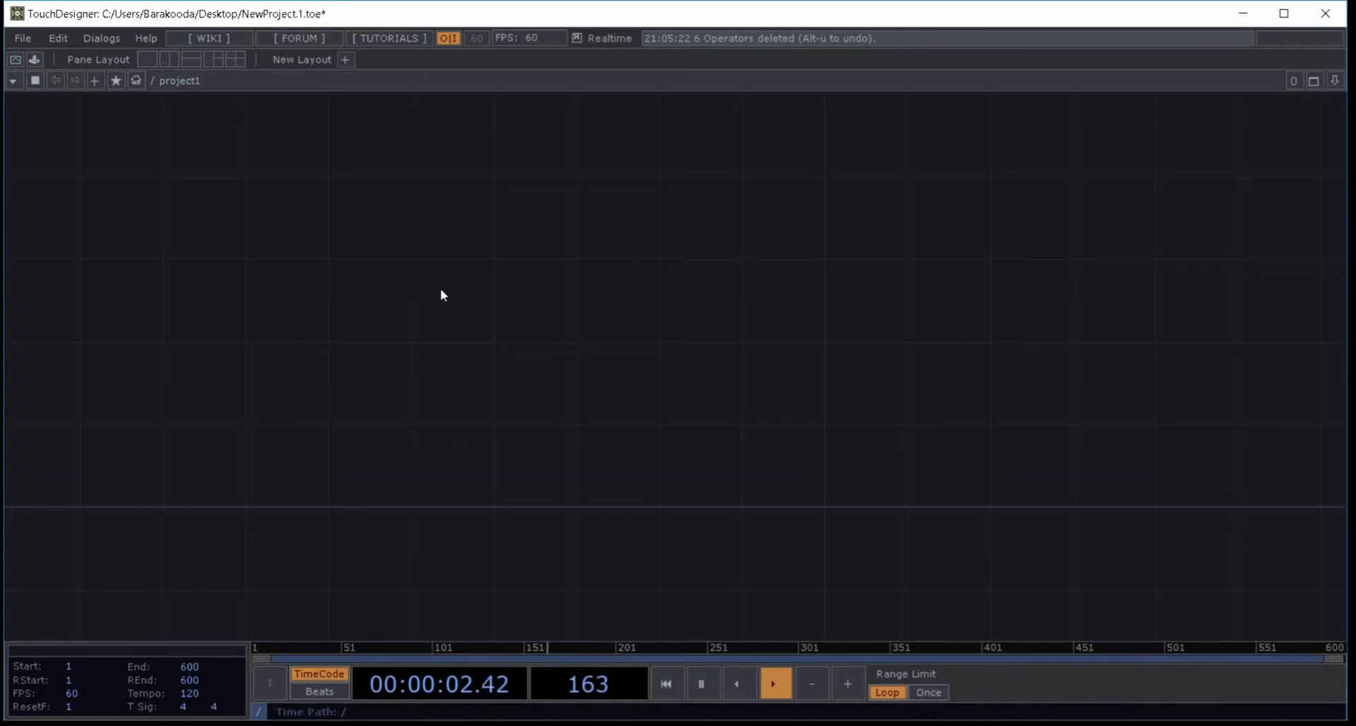
left_click_drag(577, 268, 591, 285)
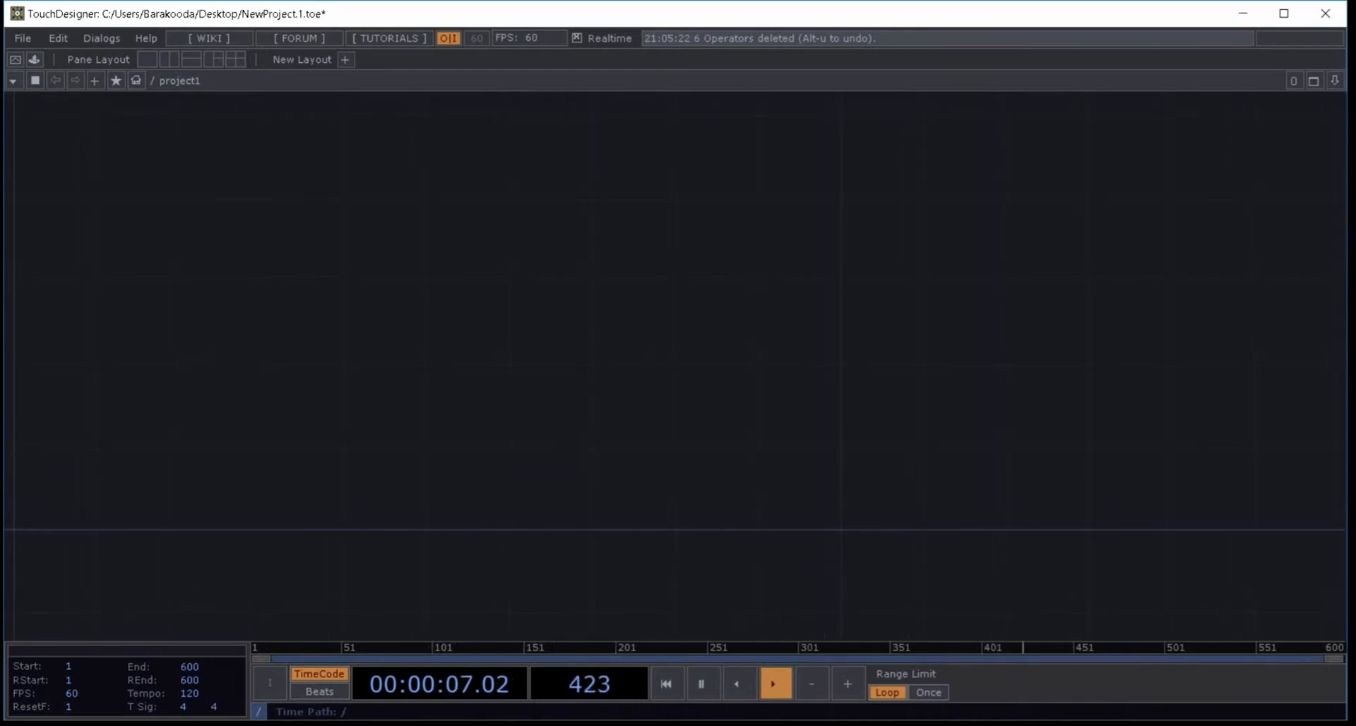
- Shrink the TouchDesigner window and import T_RoomTiles_N.TGA from the desktop folder particle/fbx2 into the project1 network
double_click(514, 14)
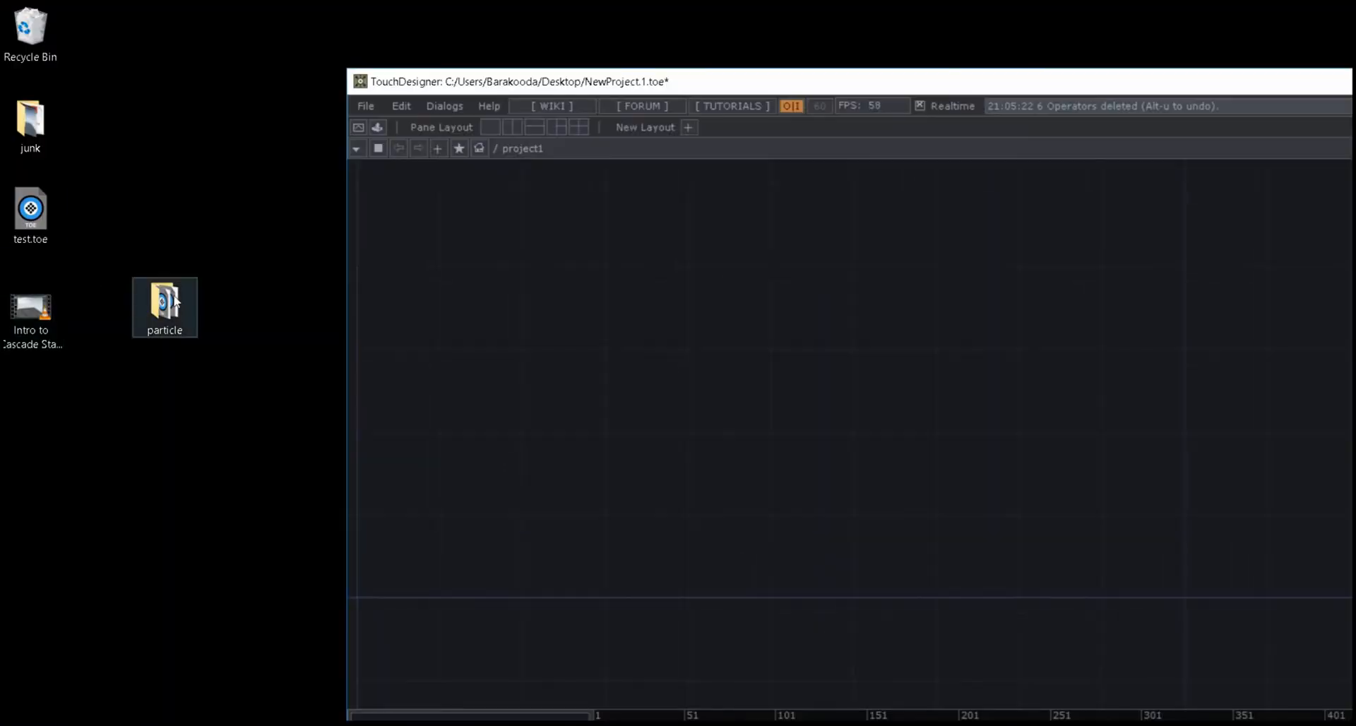
double_click(167, 303)
double_click(212, 301)
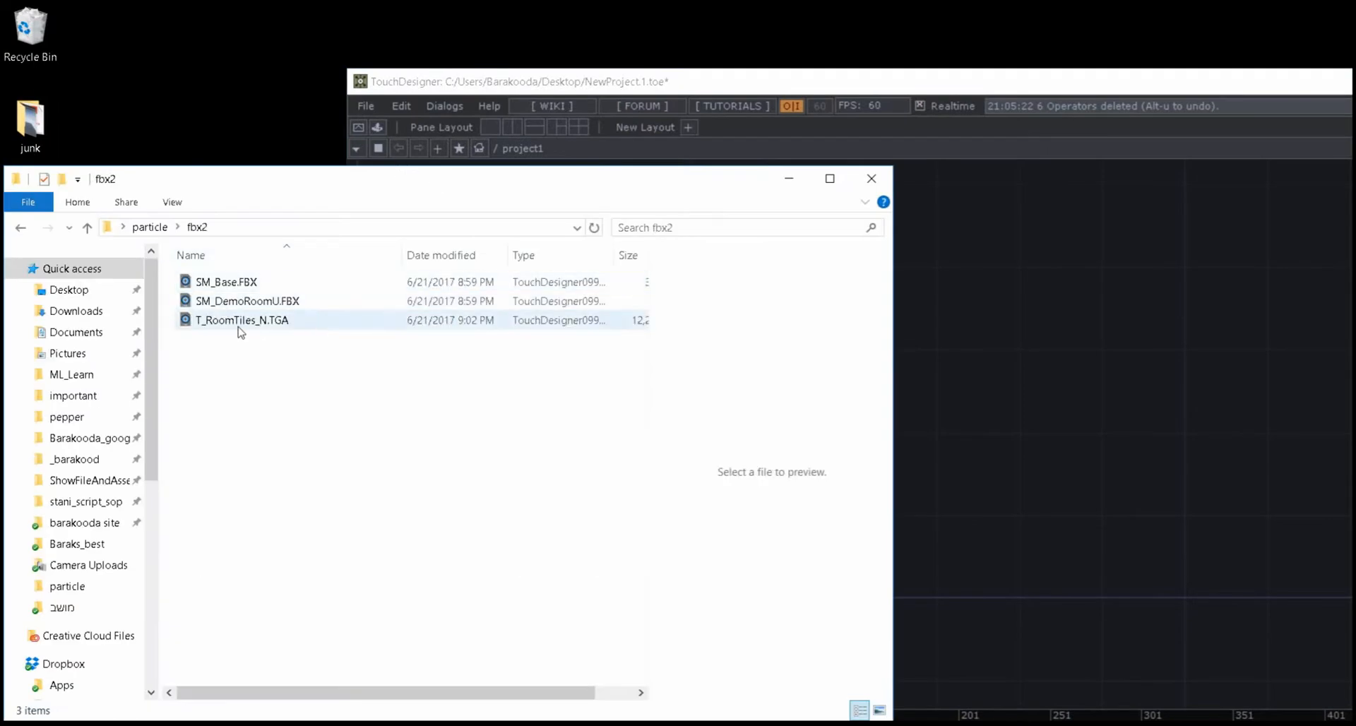
left_click_drag(319, 190, 263, 448)
left_click_drag(177, 579, 551, 346)
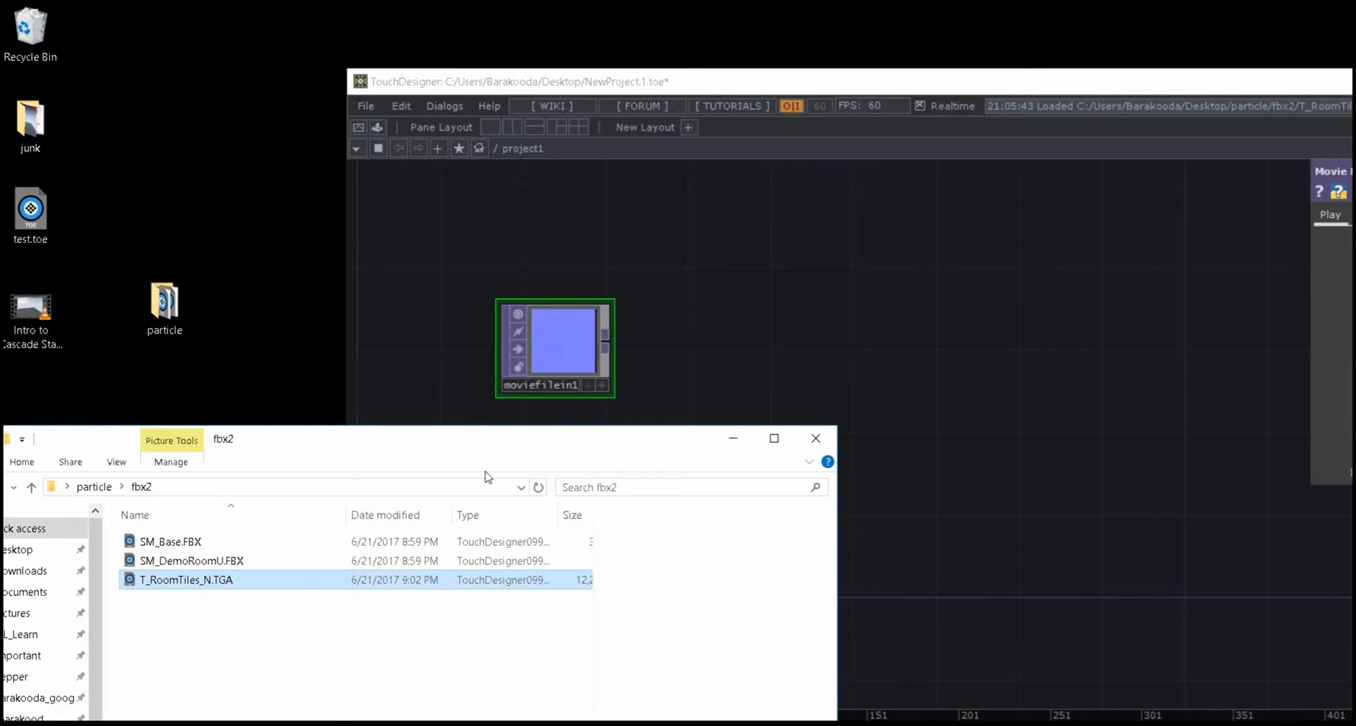
- Import SM_Base.FBX and SM_DemoRoomU.FBX from the fbx2 folder into project1, placing them beneath the texture node
left_click_drag(477, 443, 495, 512)
left_click_drag(182, 619, 583, 556)
left_click_drag(575, 351, 575, 330)
left_click_drag(213, 631, 572, 436)
left_click_drag(596, 442, 575, 442)
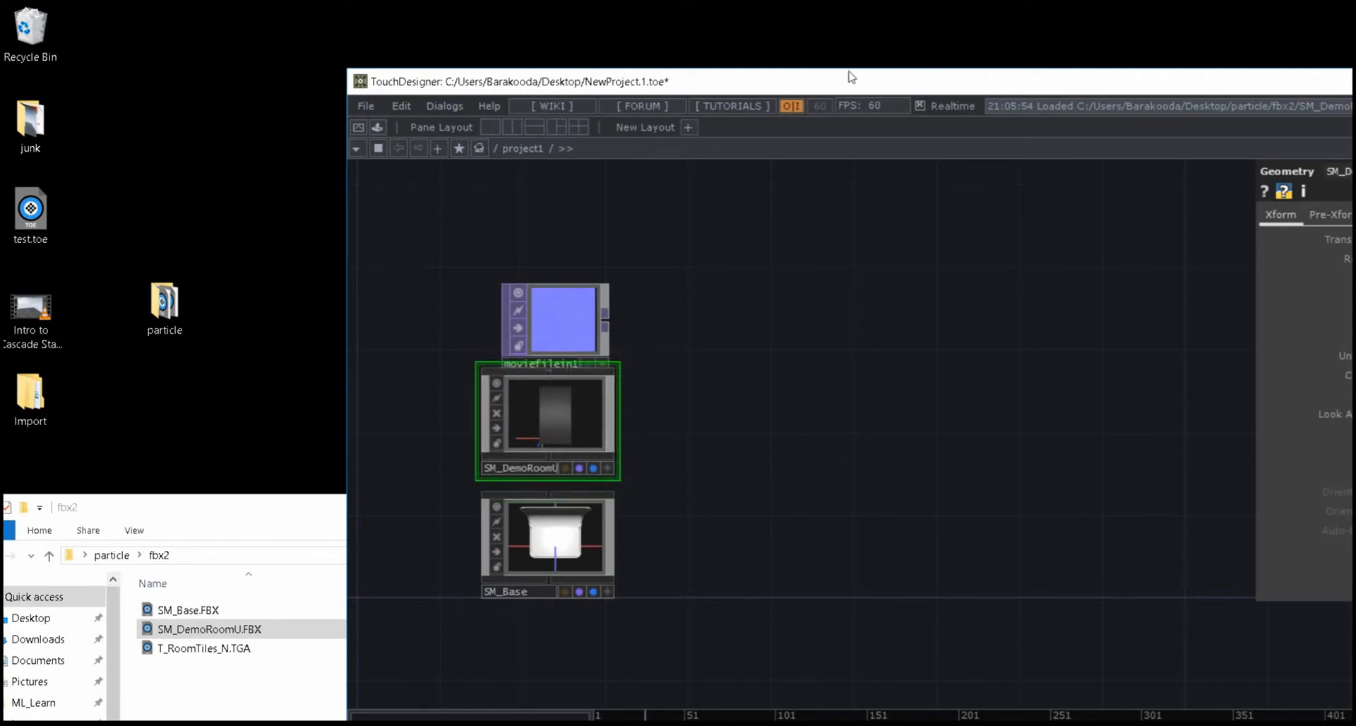
- Maximize the TouchDesigner window and space the texture node clearly above the two imported geometry nodes
double_click(893, 85)
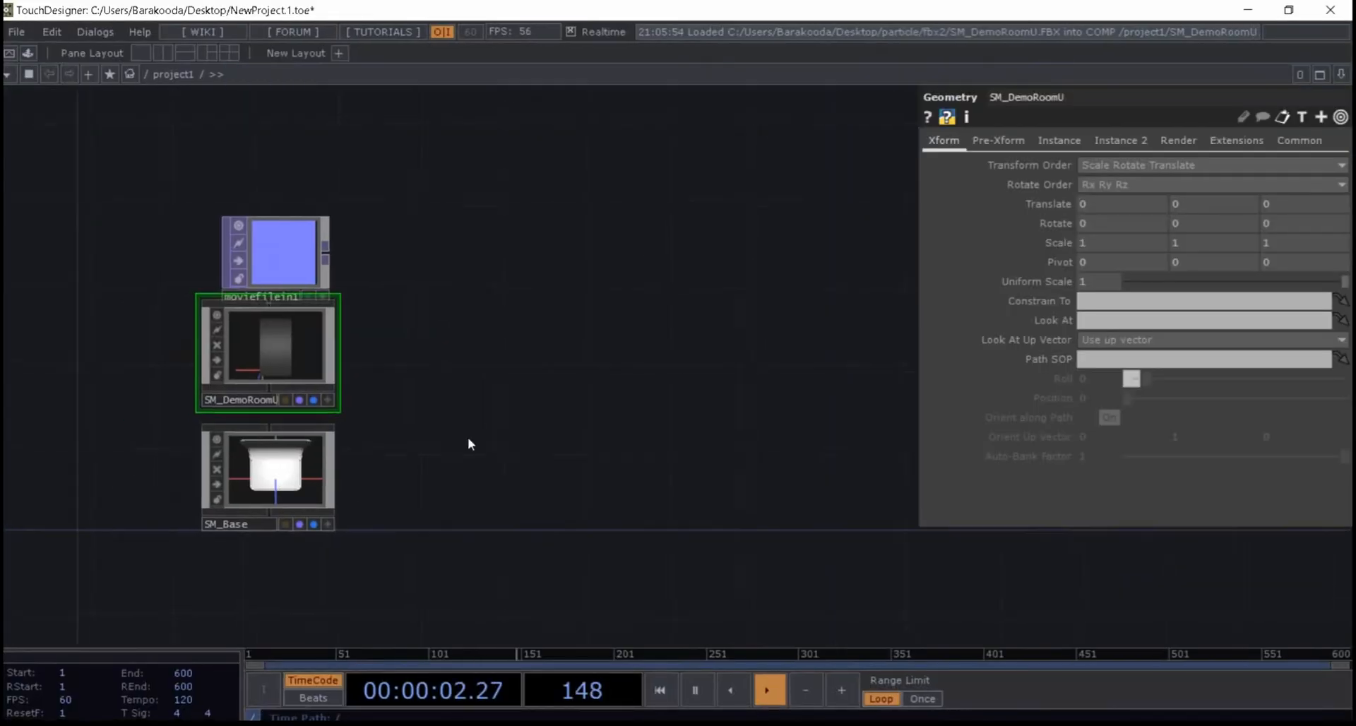
left_click_drag(405, 463, 385, 525)
left_click_drag(406, 296, 385, 357)
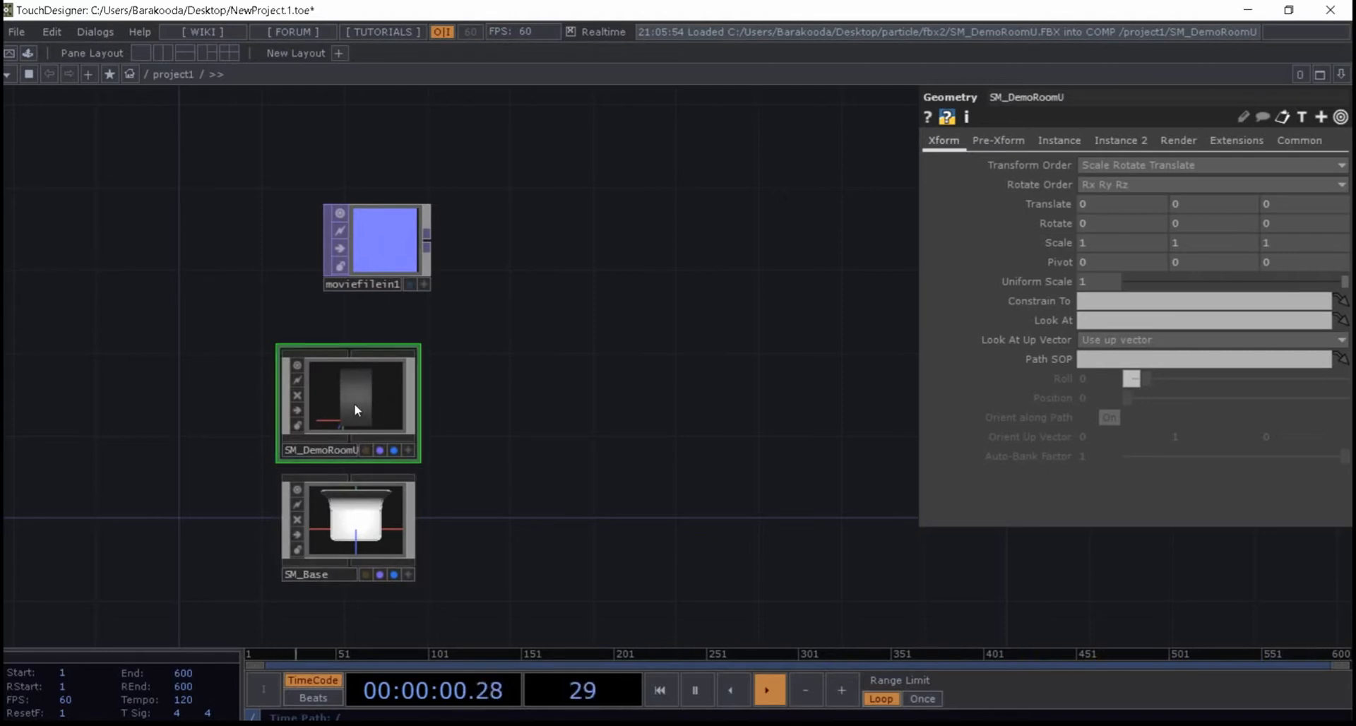
- Delete the takes and exportAnim nodes inside the imported SM_DemoRoomU component
key("i")
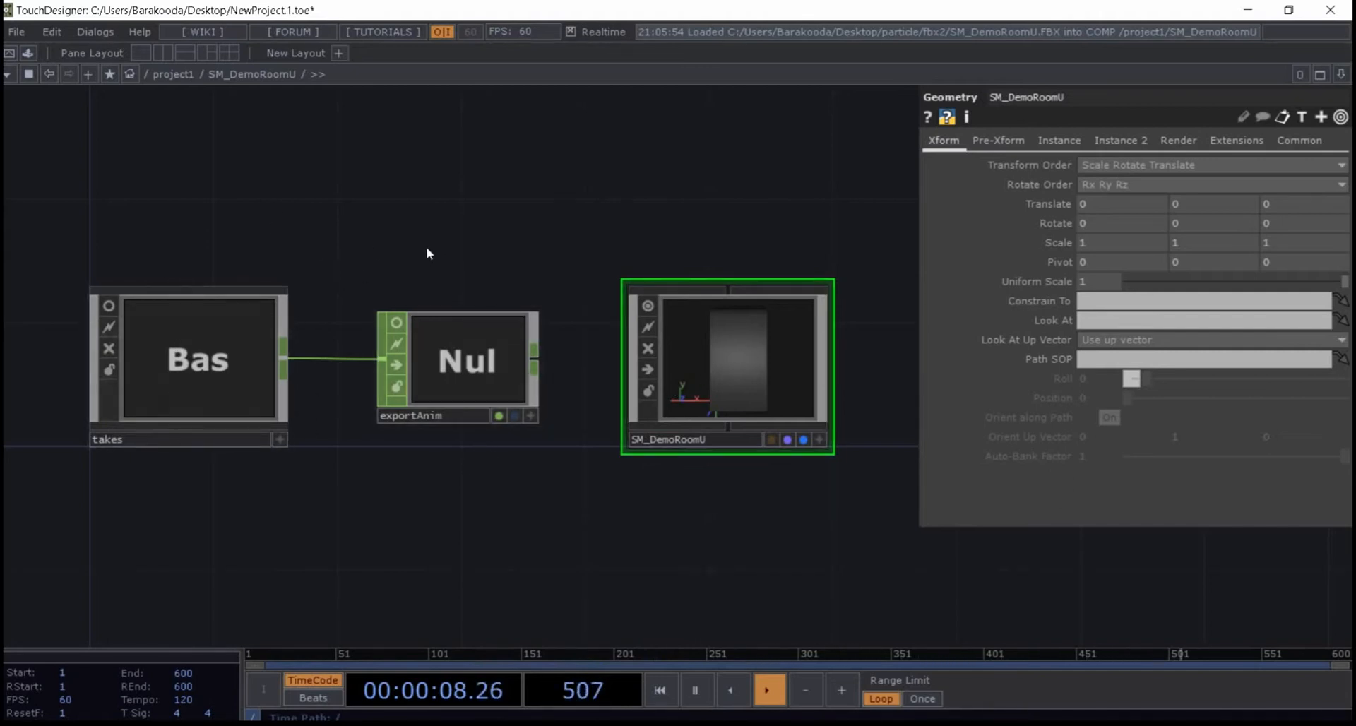
left_click_drag(545, 181, 72, 490)
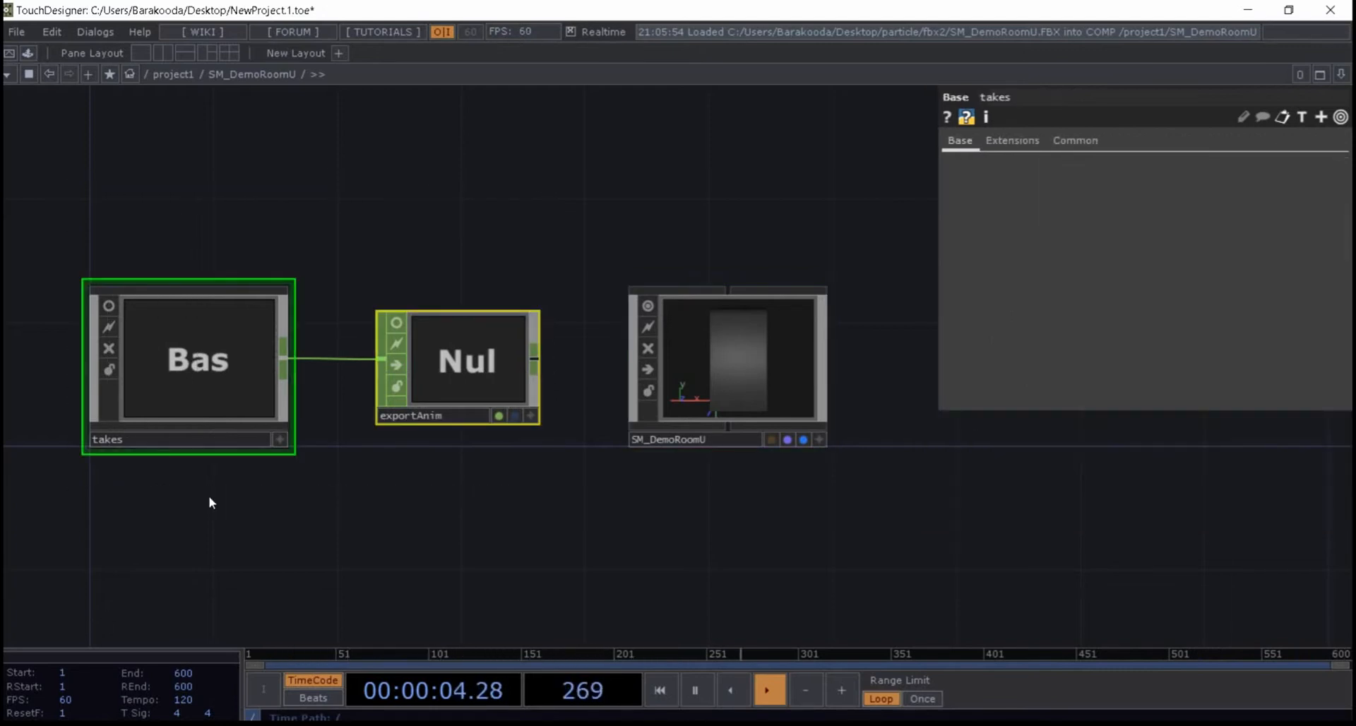
left_click(396, 322)
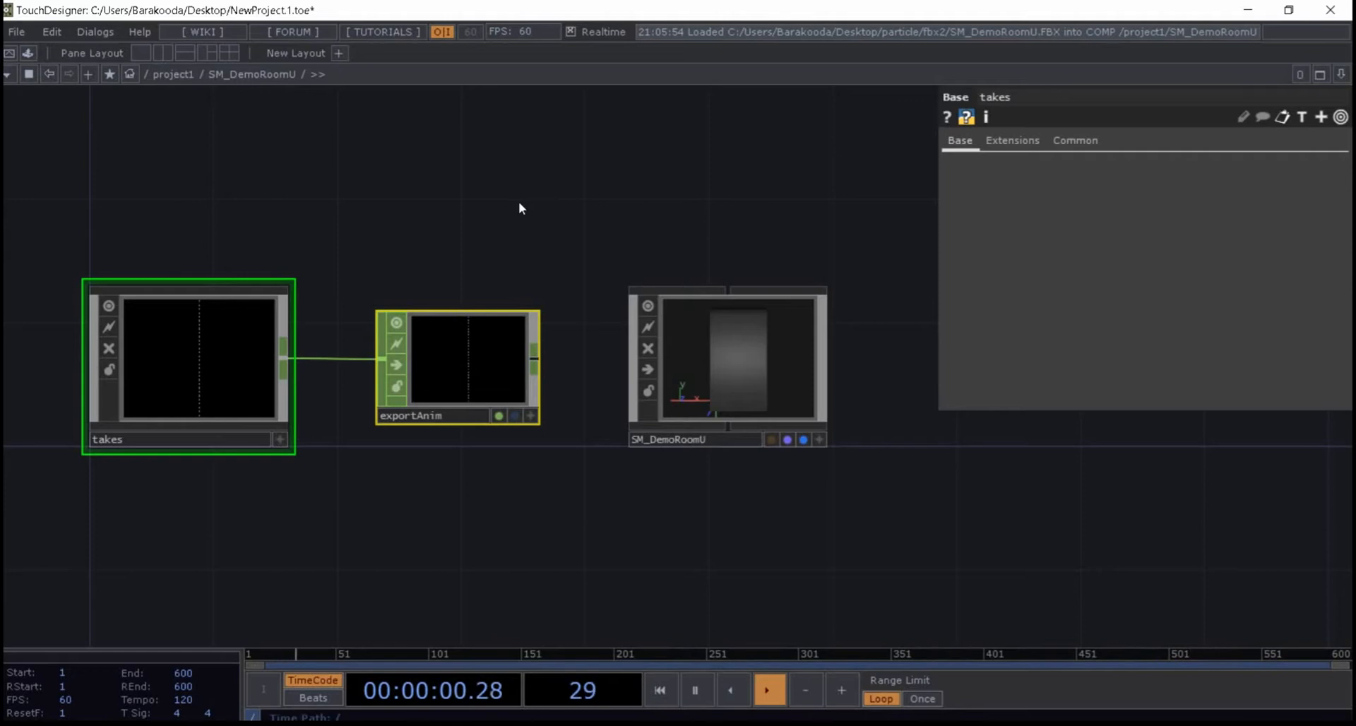
left_click_drag(534, 198, 28, 503)
key("Delete")
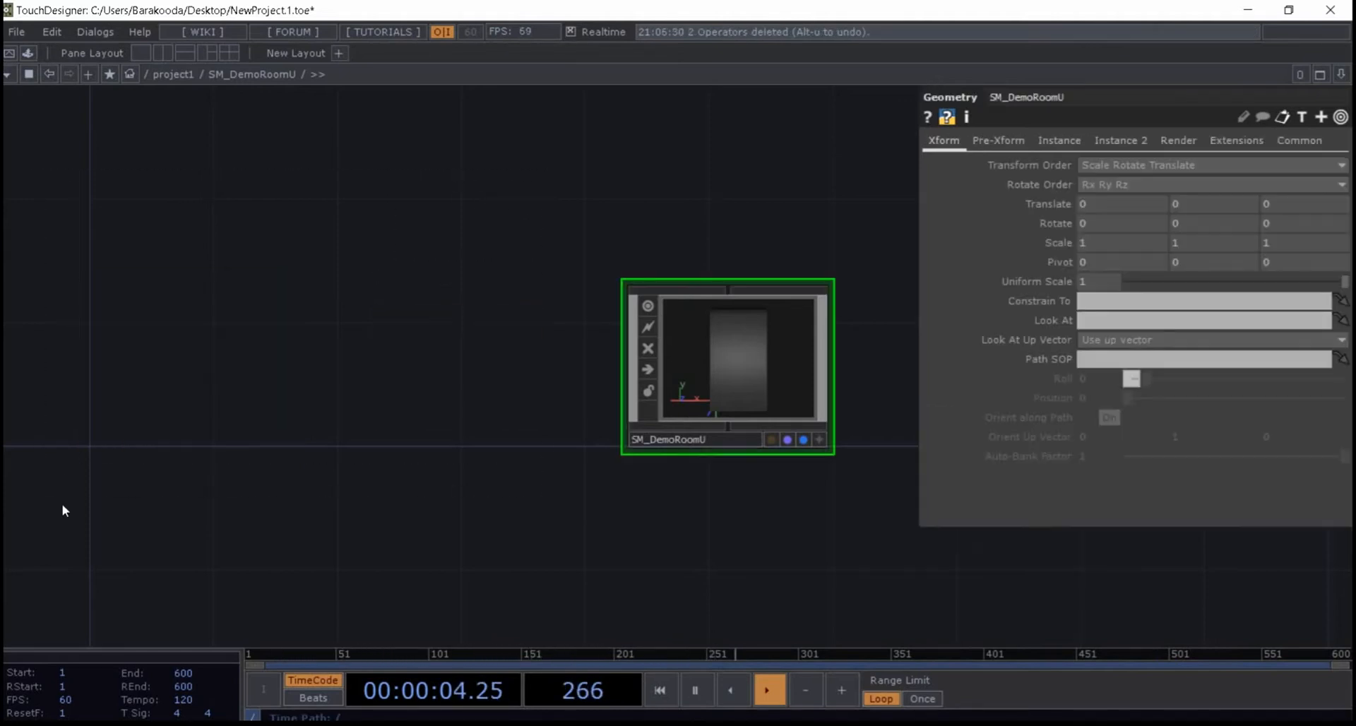
key("h")
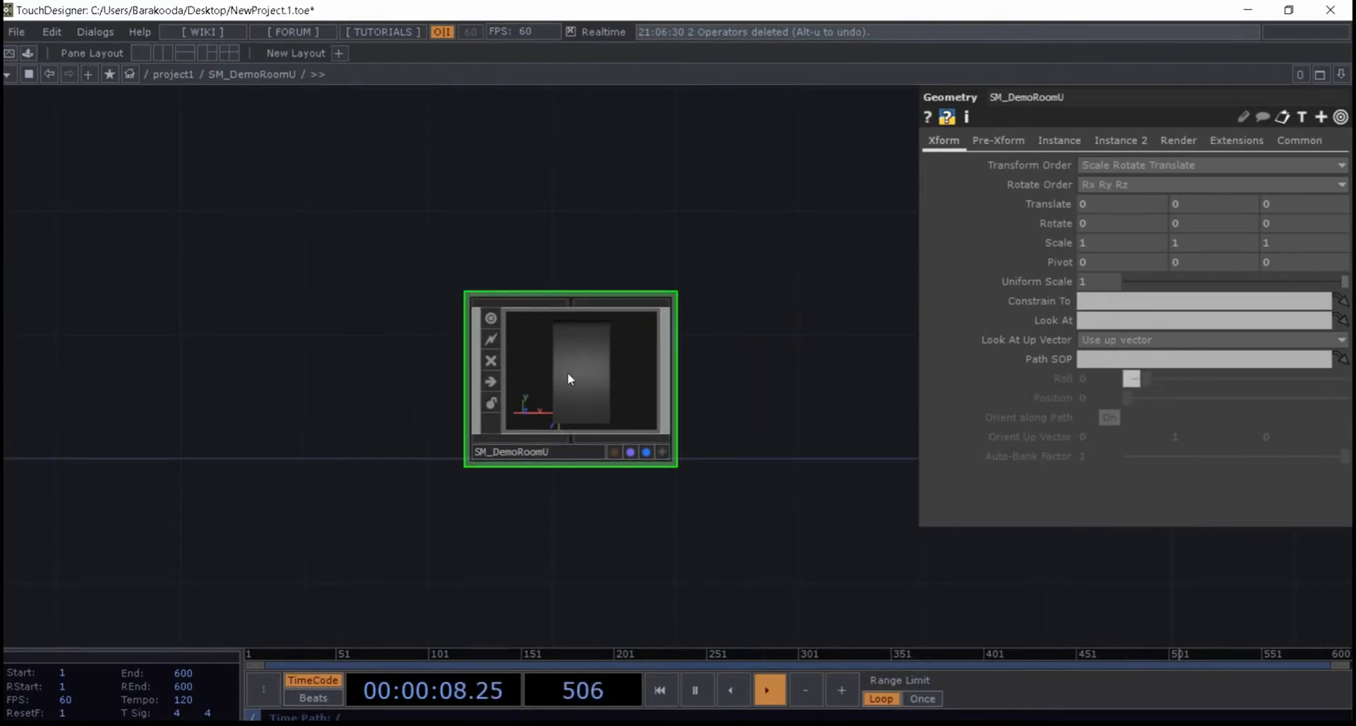
- Delete the M_DemoRoomTiles_Inst Phong material inside the nested SM_DemoRoomU geometry, leaving the mesh node
key("i")
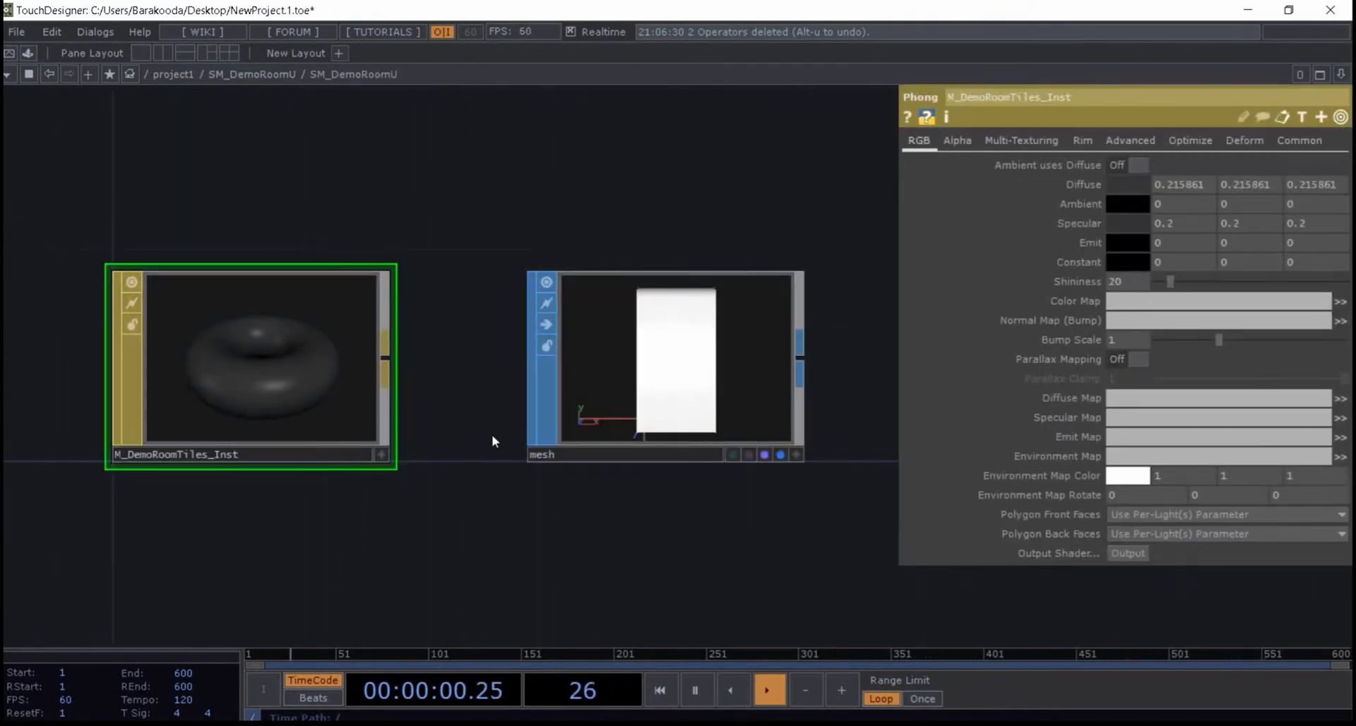
left_click(659, 395)
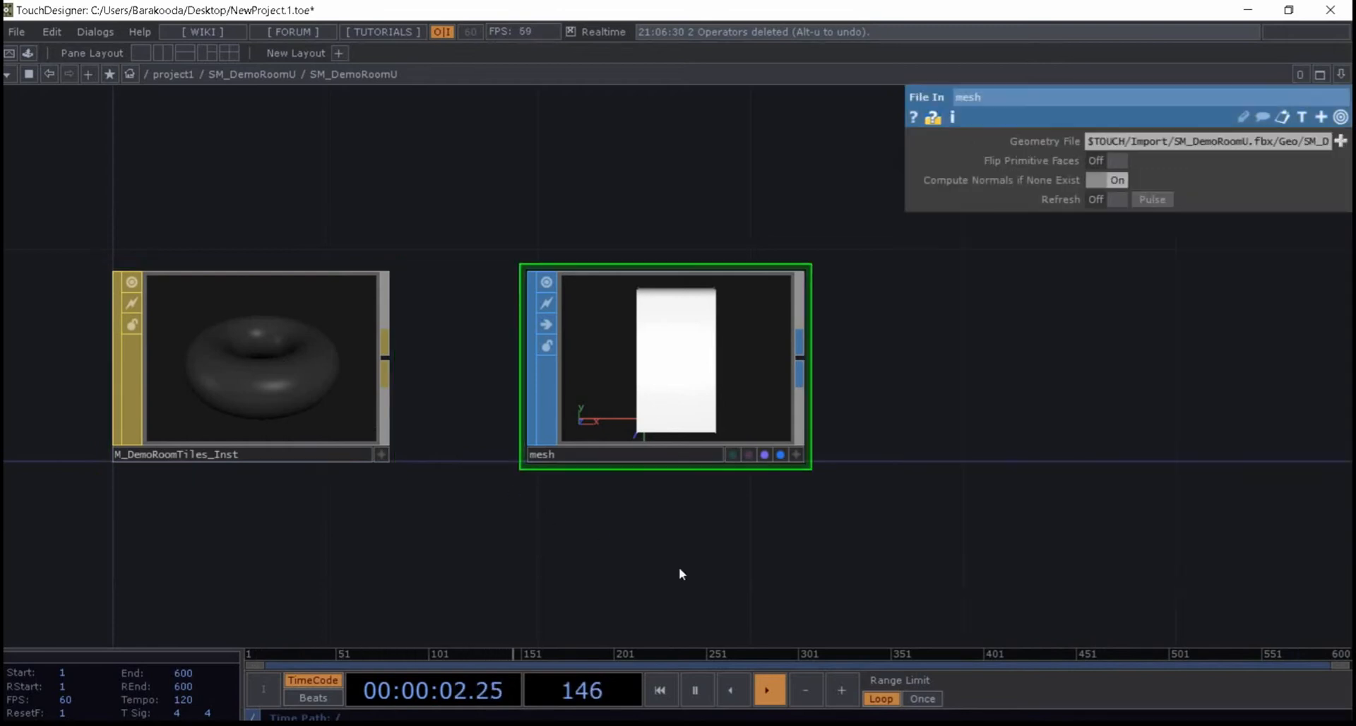
left_click_drag(579, 567, 541, 570)
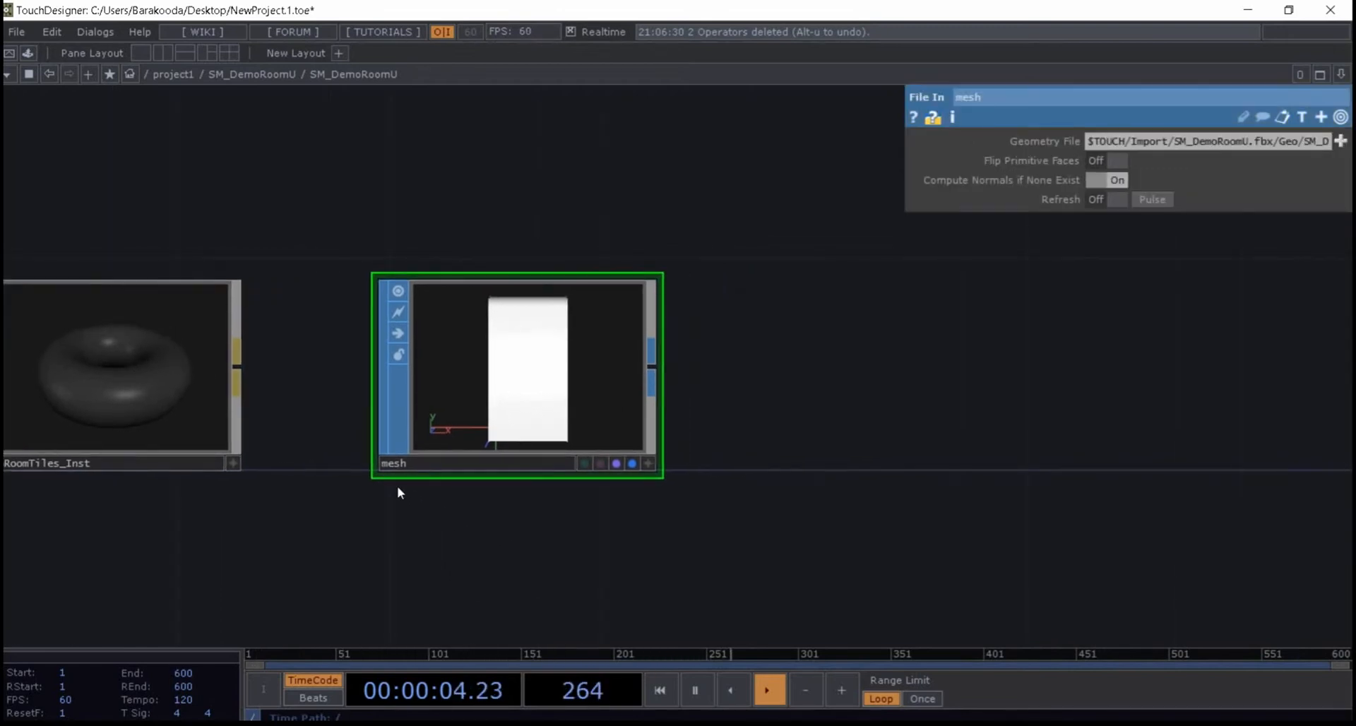
left_click(233, 354)
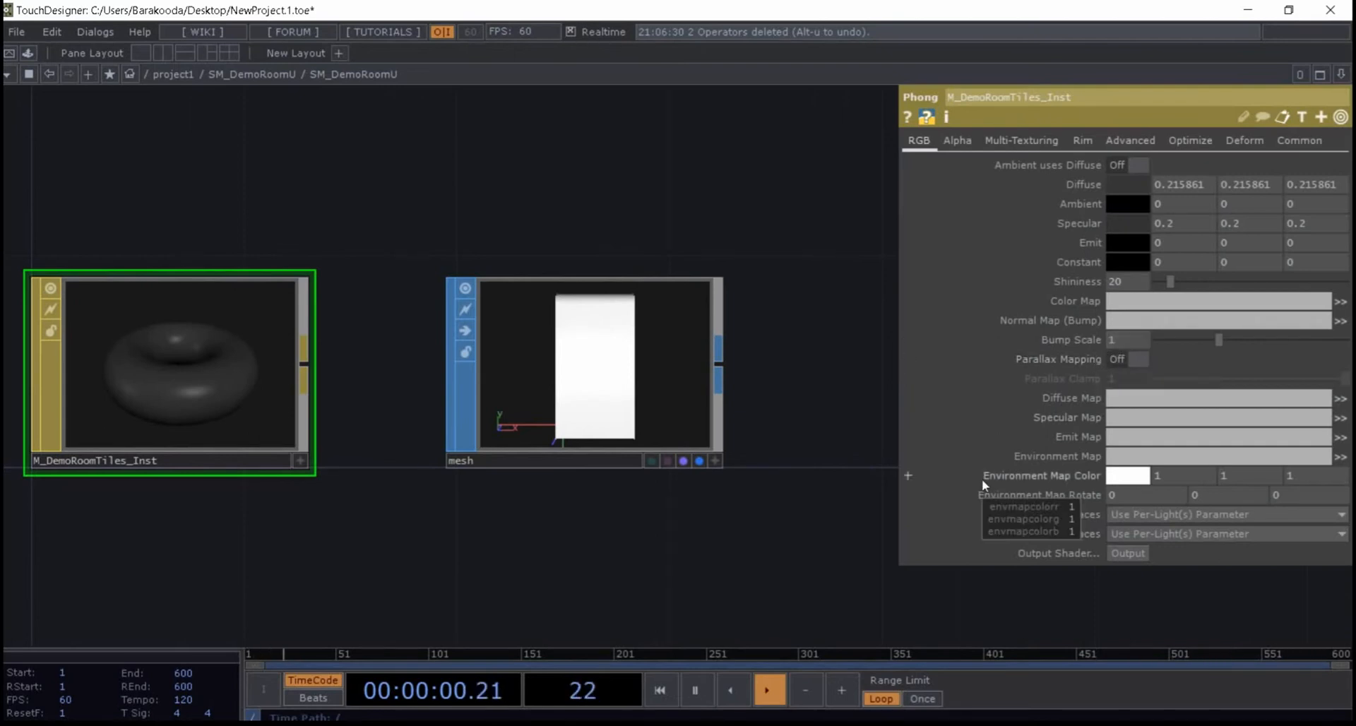
key("Delete")
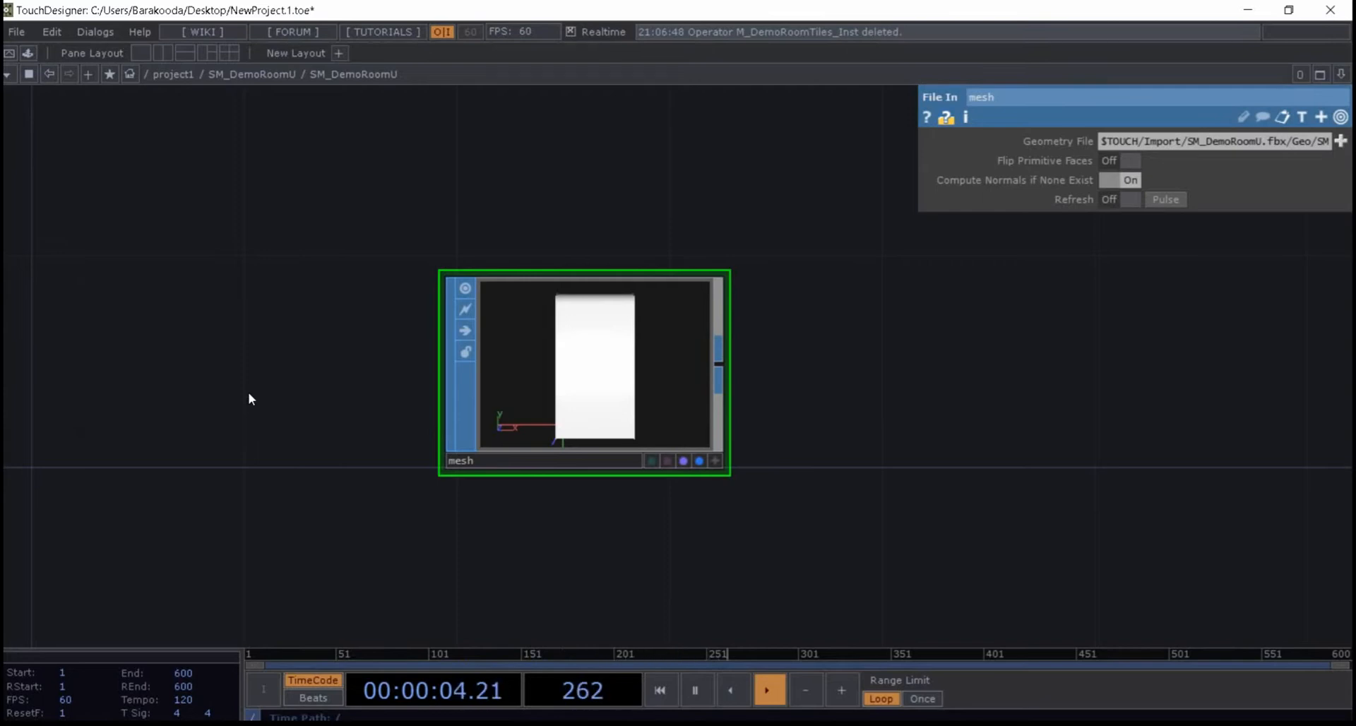
key("ctrl+z")
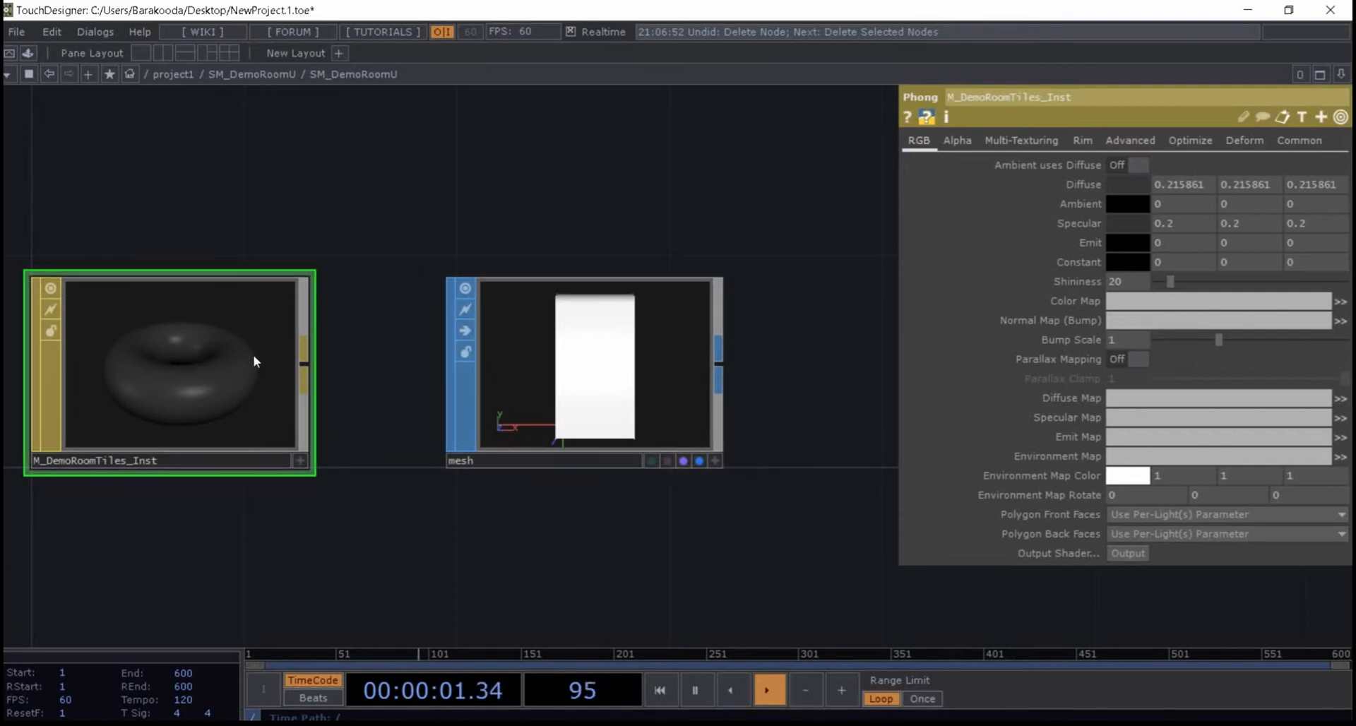
key("Delete")
key("h")
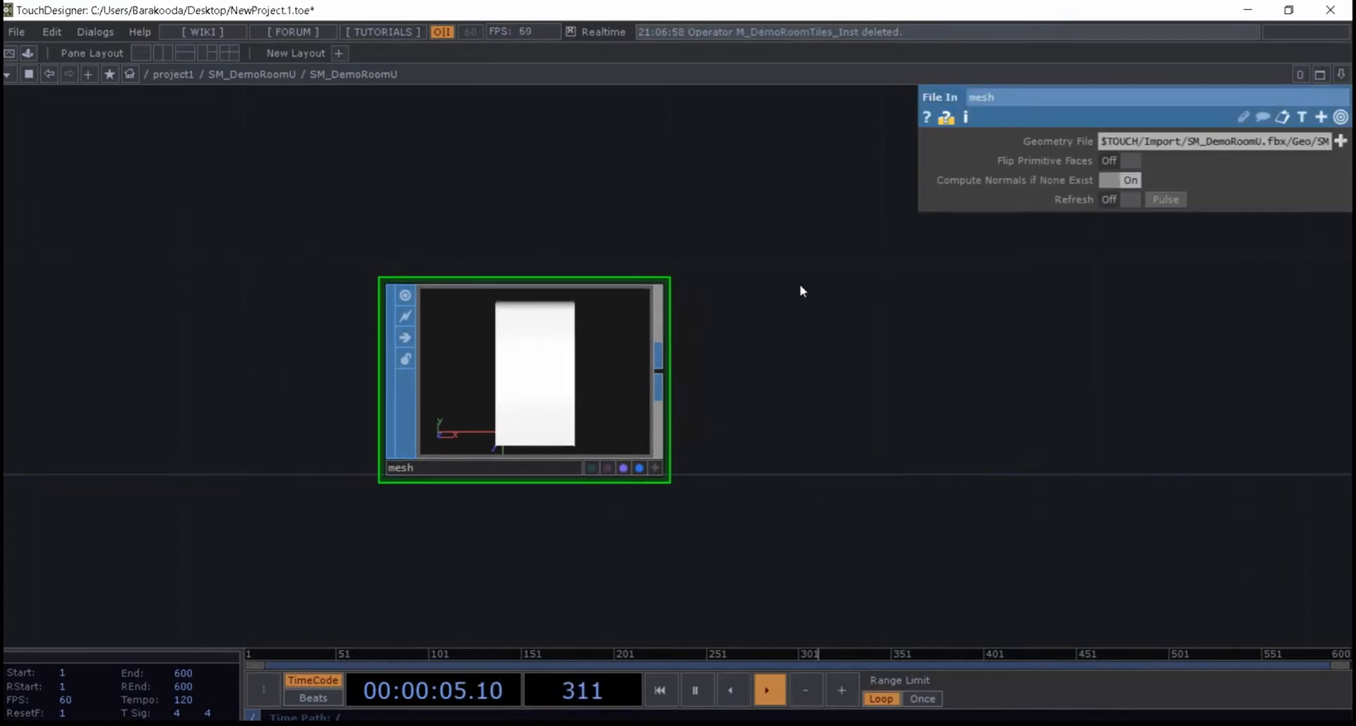
- Inspect the info of the mesh node in the nested SM_DemoRoomU geometry, including its points, primitives and vertex attributes
key("u")
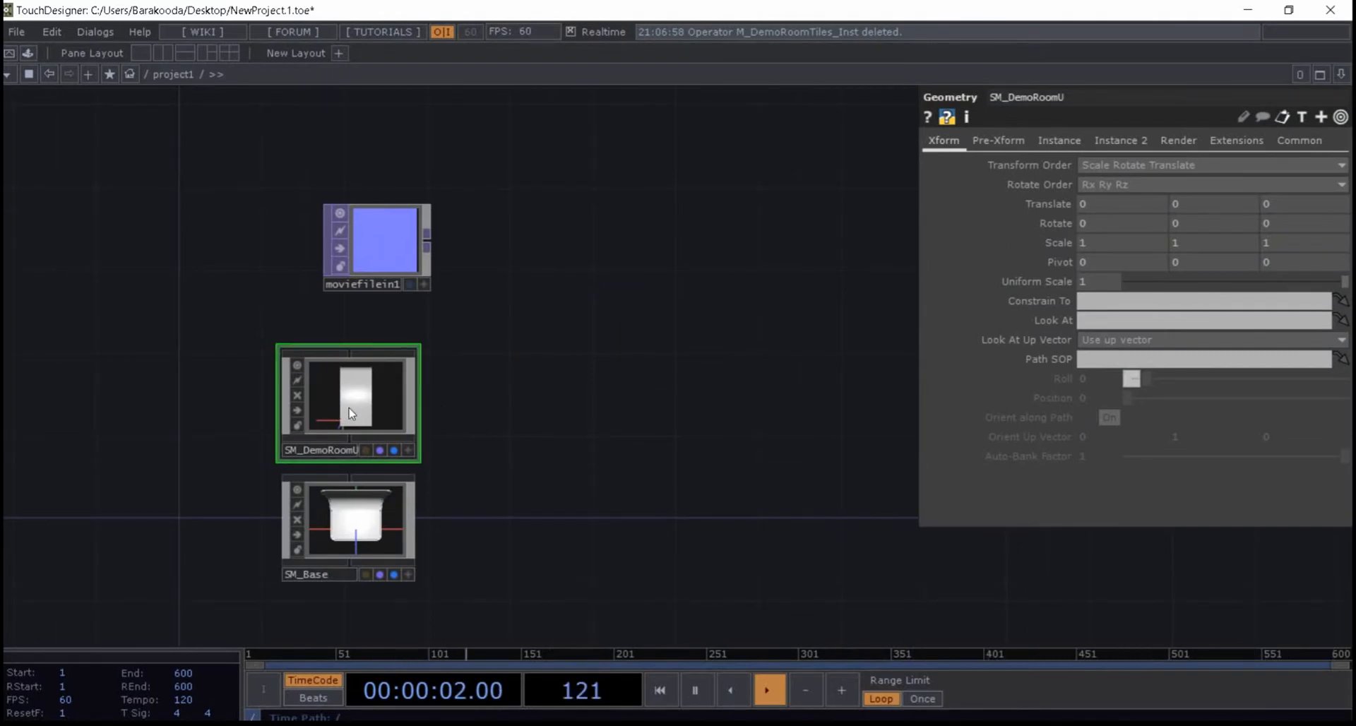
key("i")
key("i")
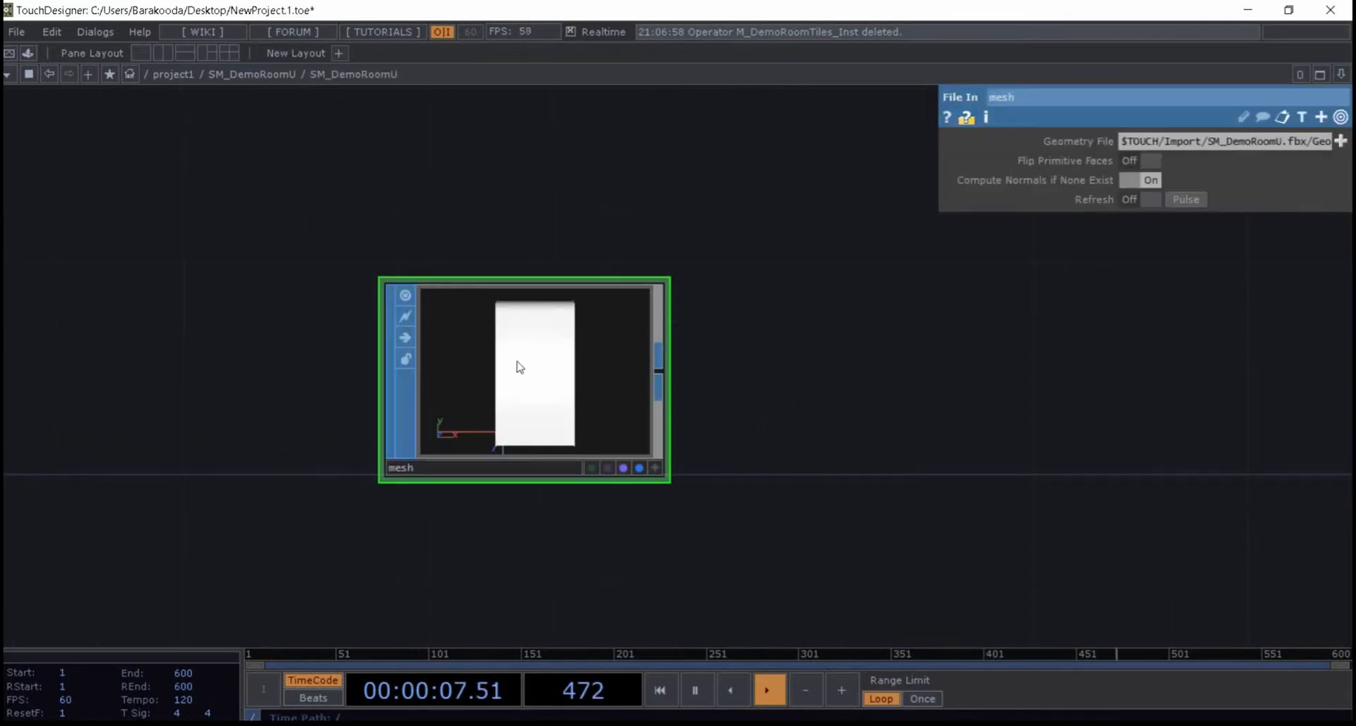
middle_click(476, 351)
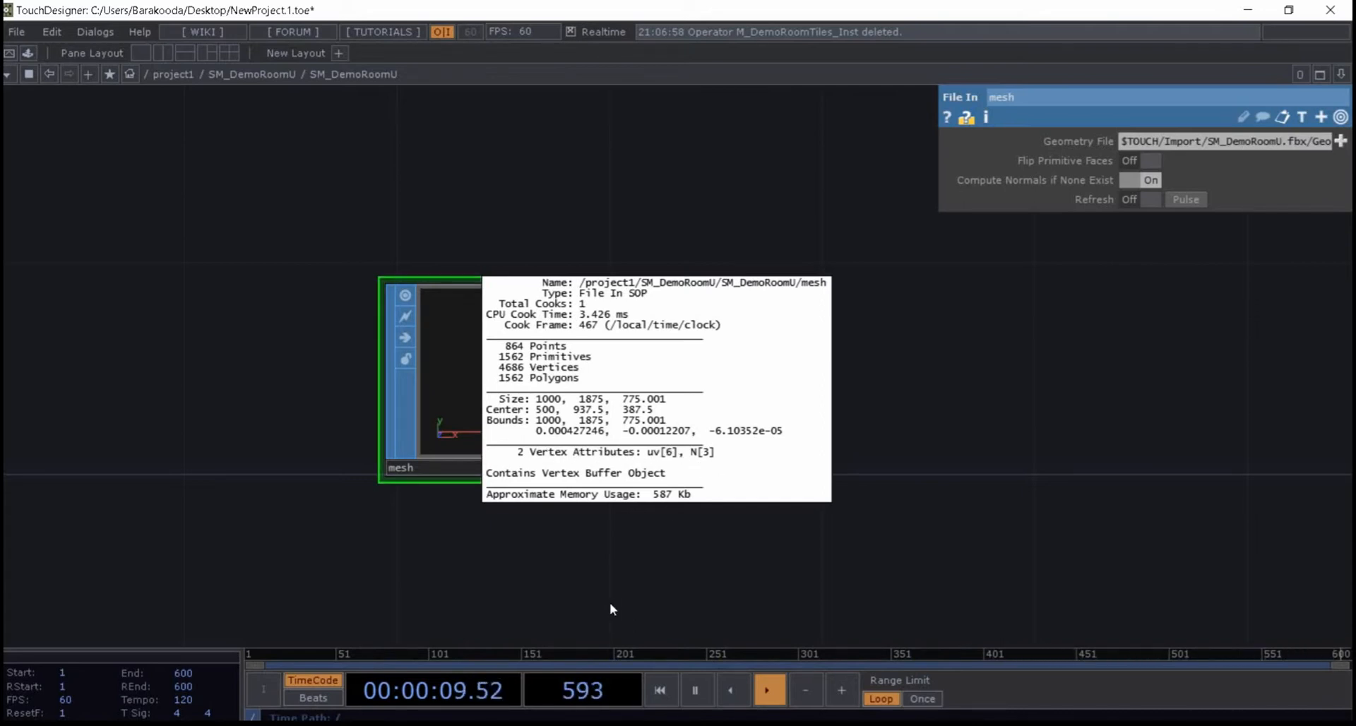
- Move the mesh node up into the outer SM_DemoRoomU component, removing the nested SM_DemoRoomU geometry
key("Delete")
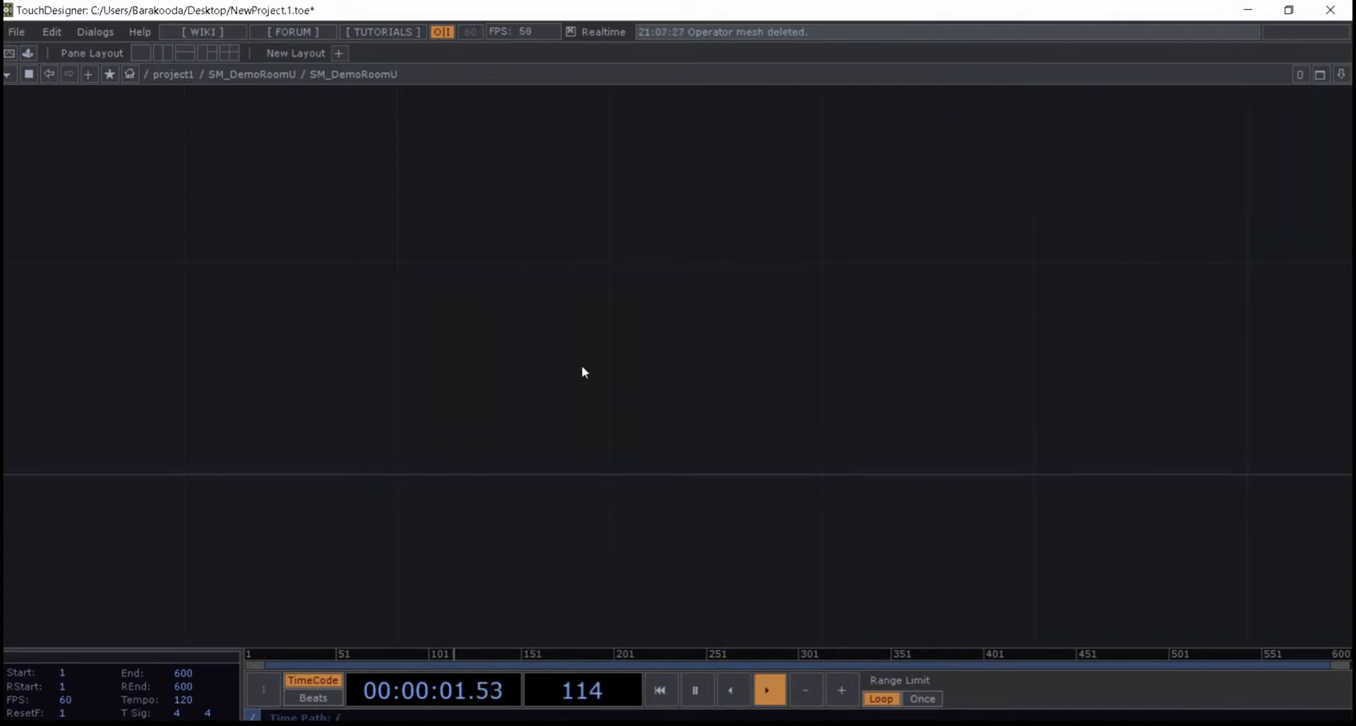
key("u")
key("Delete")
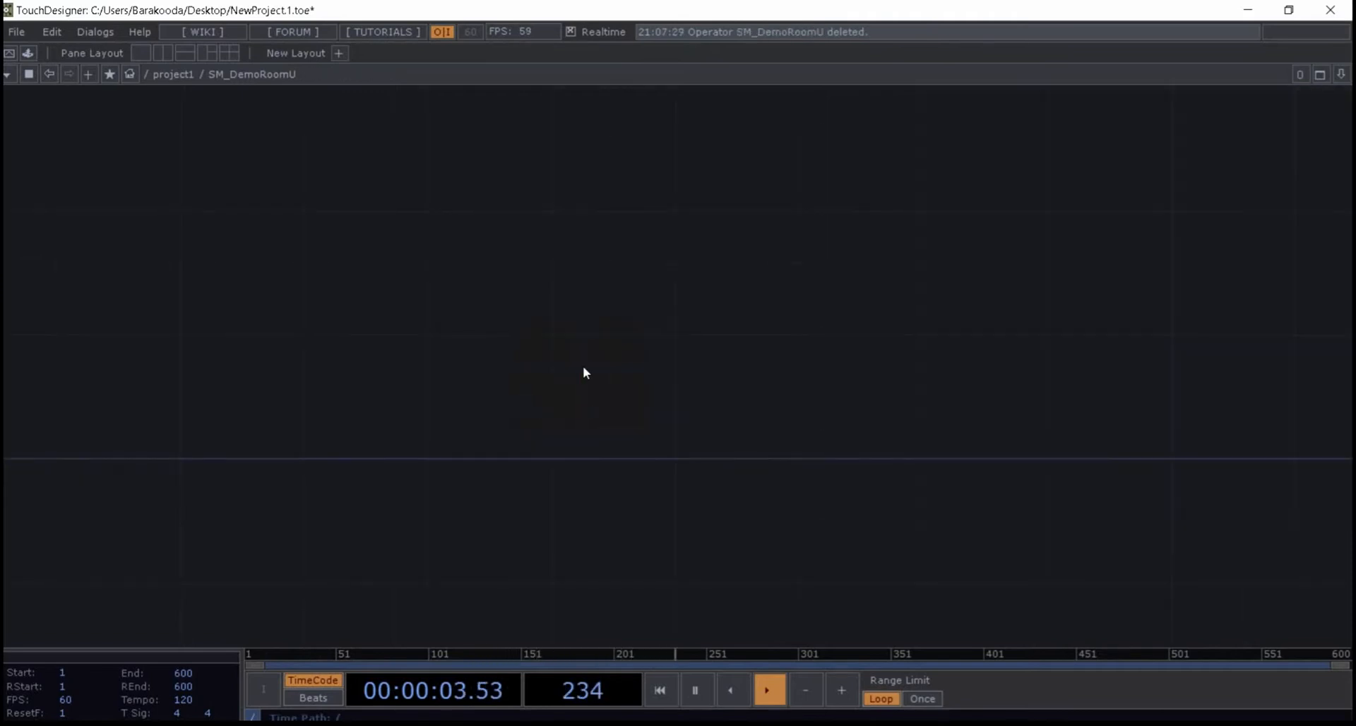
key("ctrl+v")
scroll(780, 311, "up", 3)
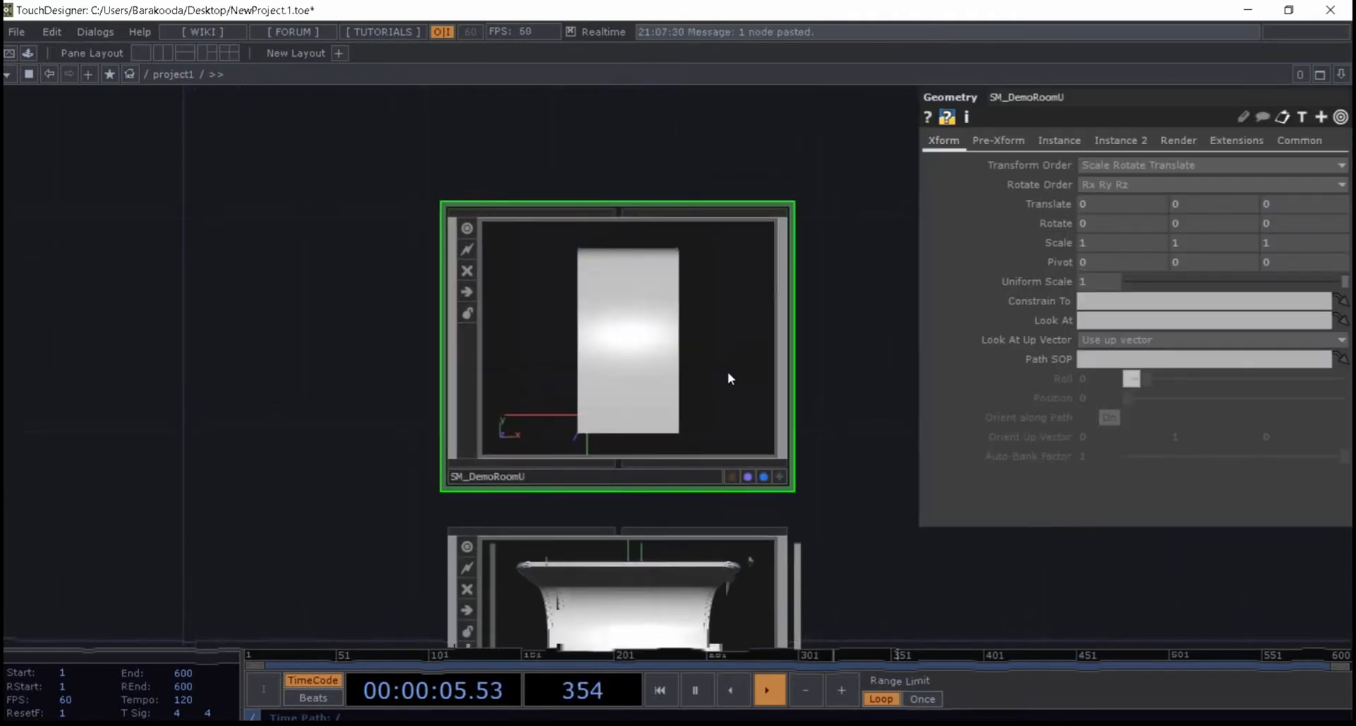
- Add a Null SOP to the output of the mesh node inside SM_DemoRoomU
double_click(705, 368)
left_click_drag(791, 364, 504, 401)
left_click(551, 382)
right_click(387, 341)
type("nul")
left_click(375, 361)
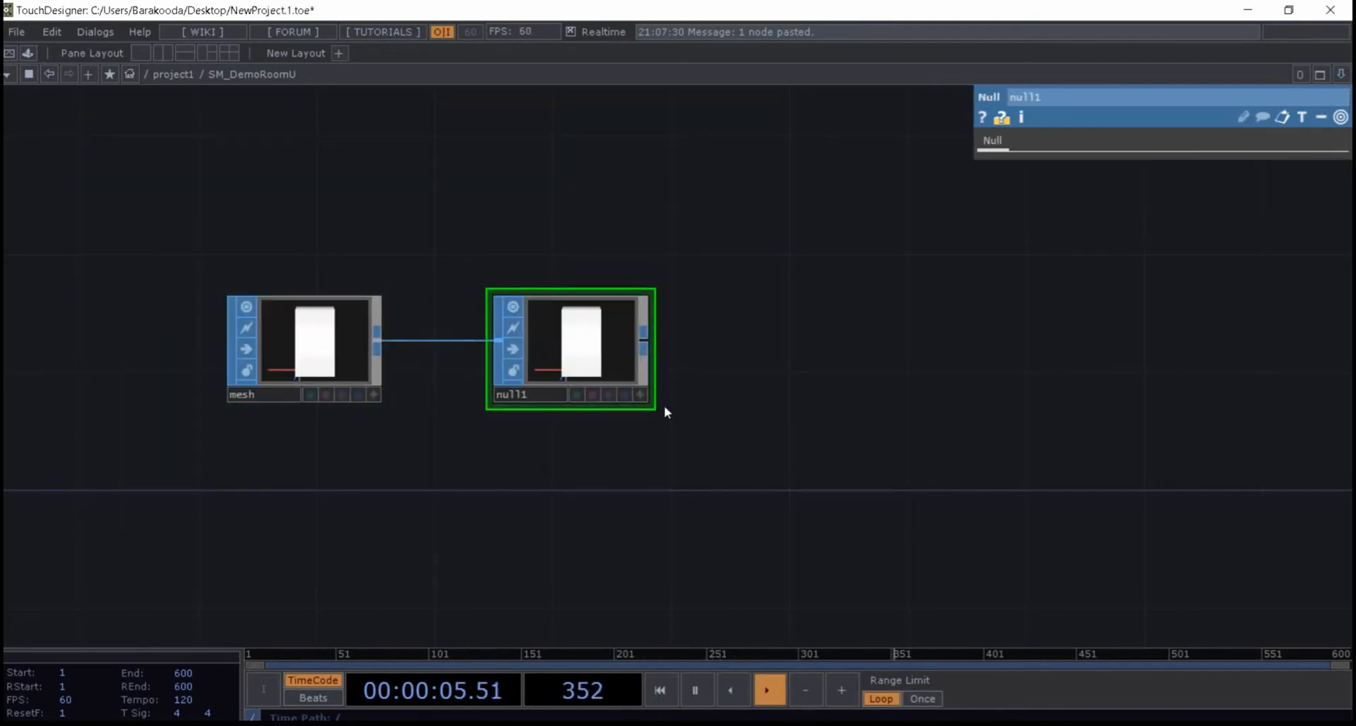
- Activate the viewer of the Null node and examine the room mesh from an angle
scroll(643, 366, "up", 3)
left_click(652, 430)
left_click_drag(548, 351, 503, 327)
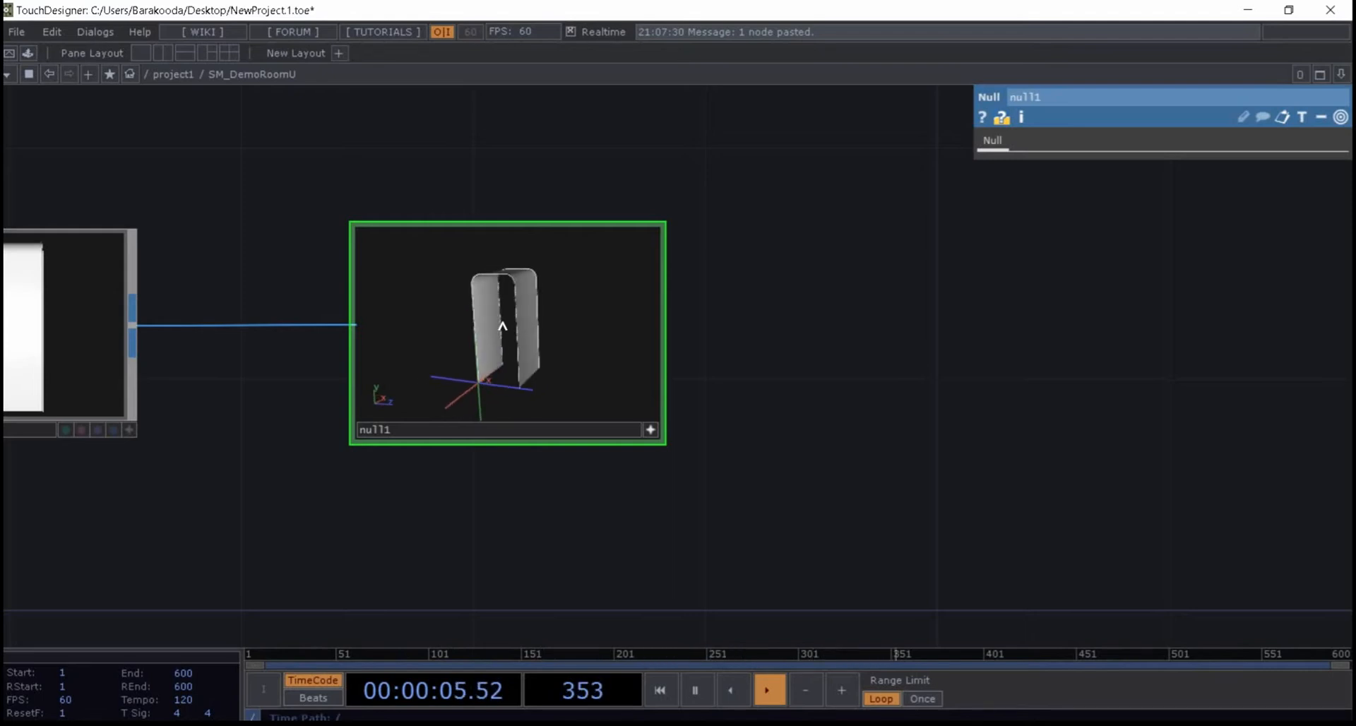
mouse_move(503, 326)
left_mouse_down()
mouse_move(500, 355)
mouse_move(510, 331)
left_mouse_up()
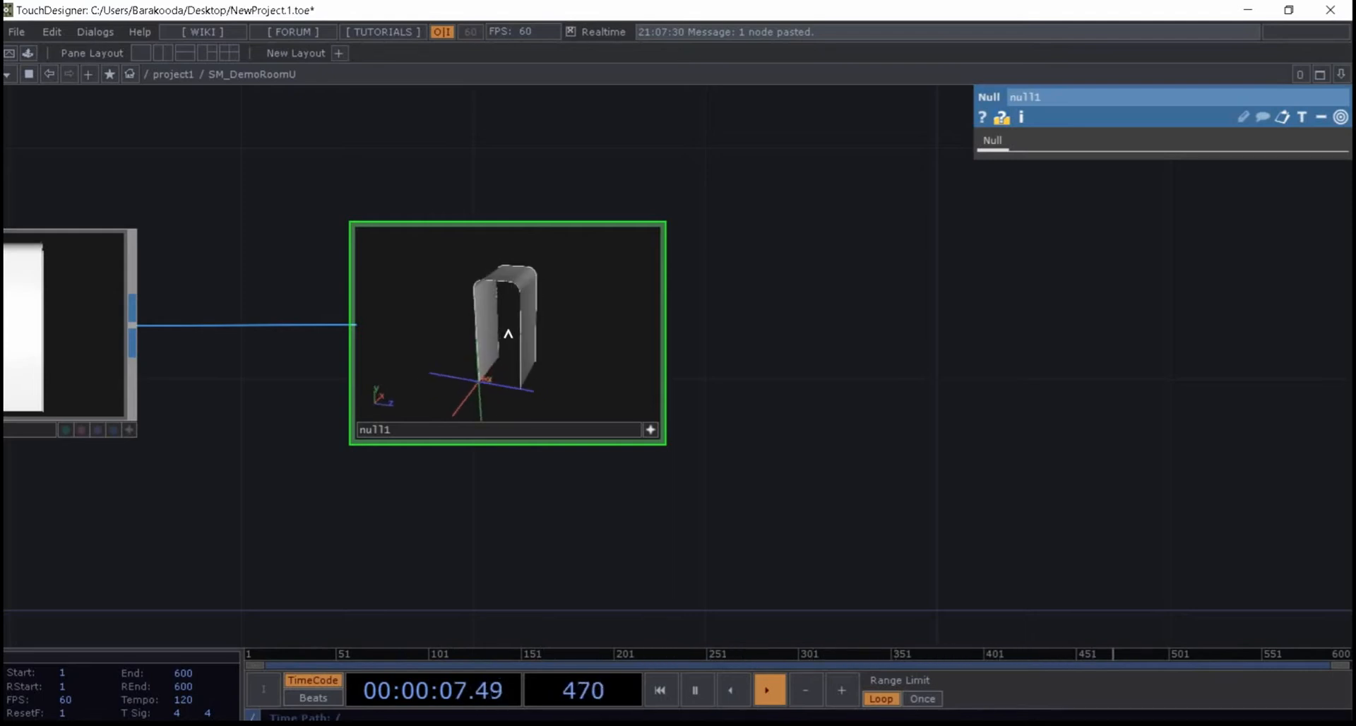
- Split the SM_DemoRoomU network pane into two side-by-side panes
left_click(1341, 75)
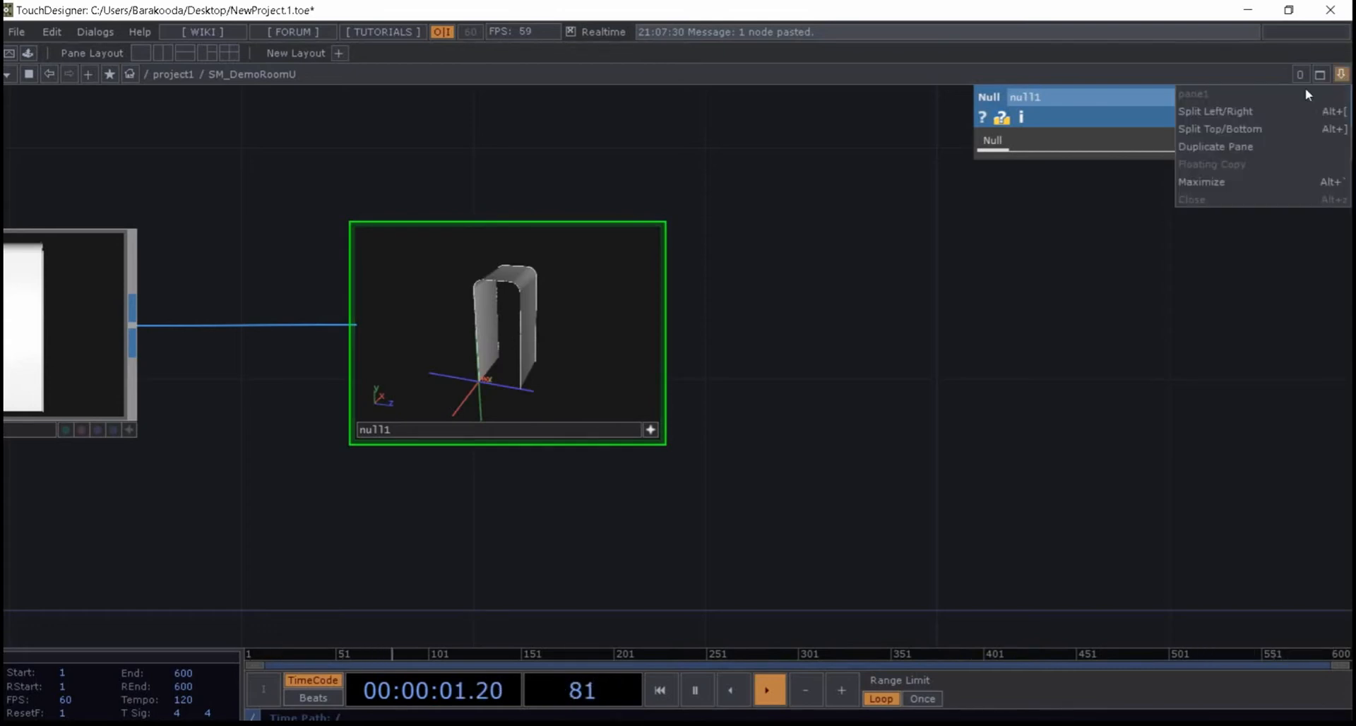
left_click(1248, 111)
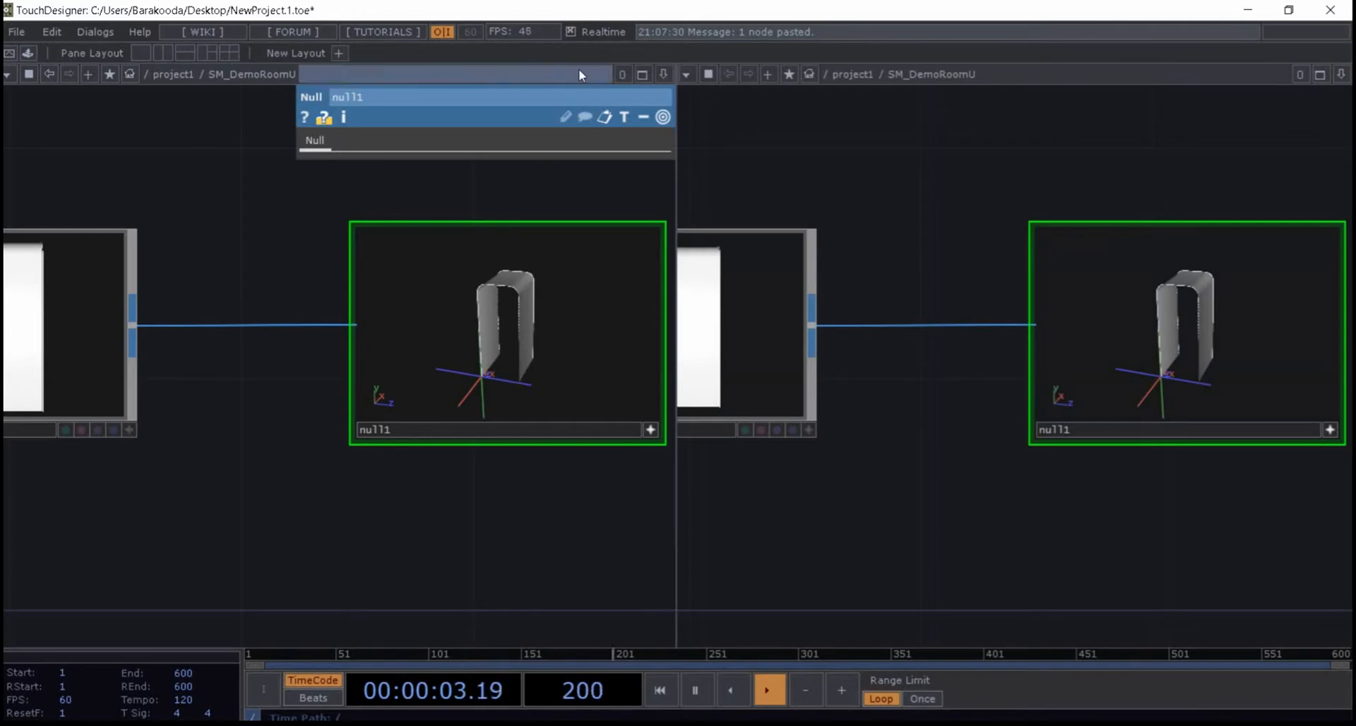
- Switch the second pane to a Geometry Viewer
left_click(685, 75)
left_click(706, 130)
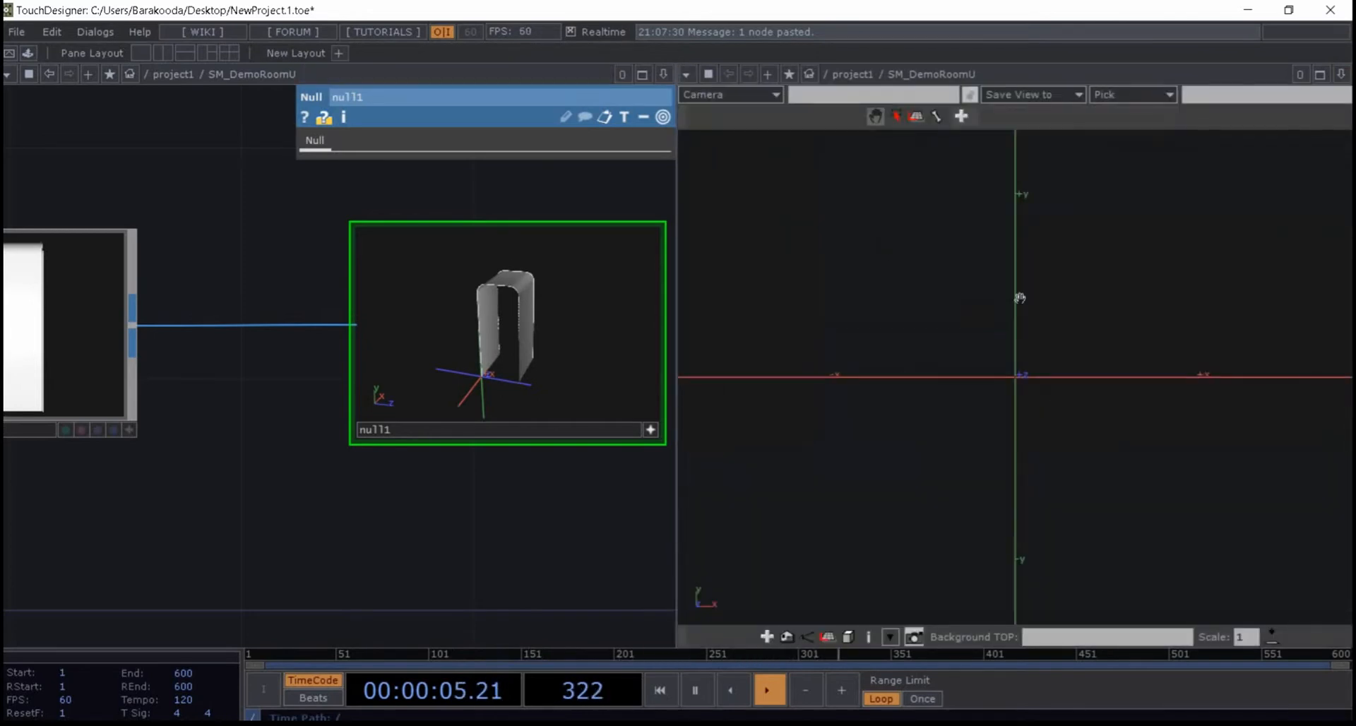
left_click_drag(938, 318, 981, 345)
- Turn on the Display and Render flags of null1 and inspect the room mesh in the geometry viewer
key("h")
middle_click_drag(570, 510, 522, 503)
left_click(540, 467)
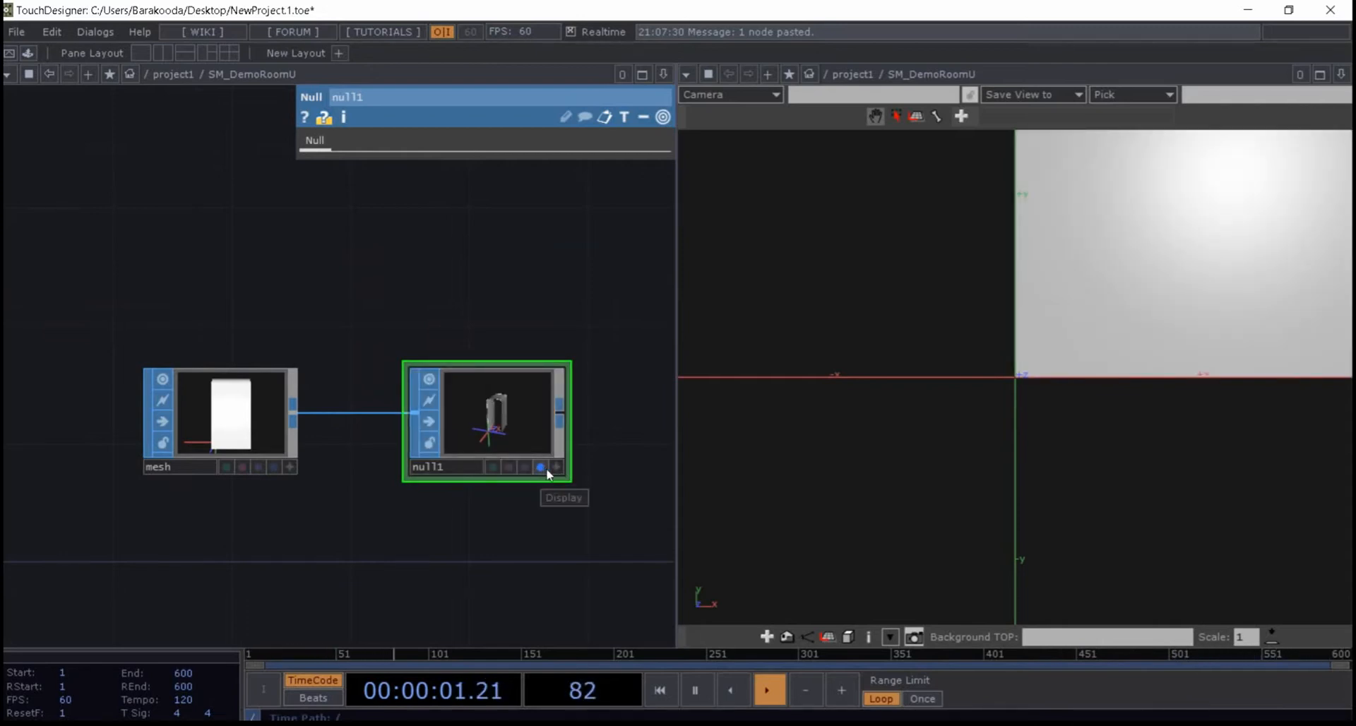
left_click_drag(999, 354, 982, 445)
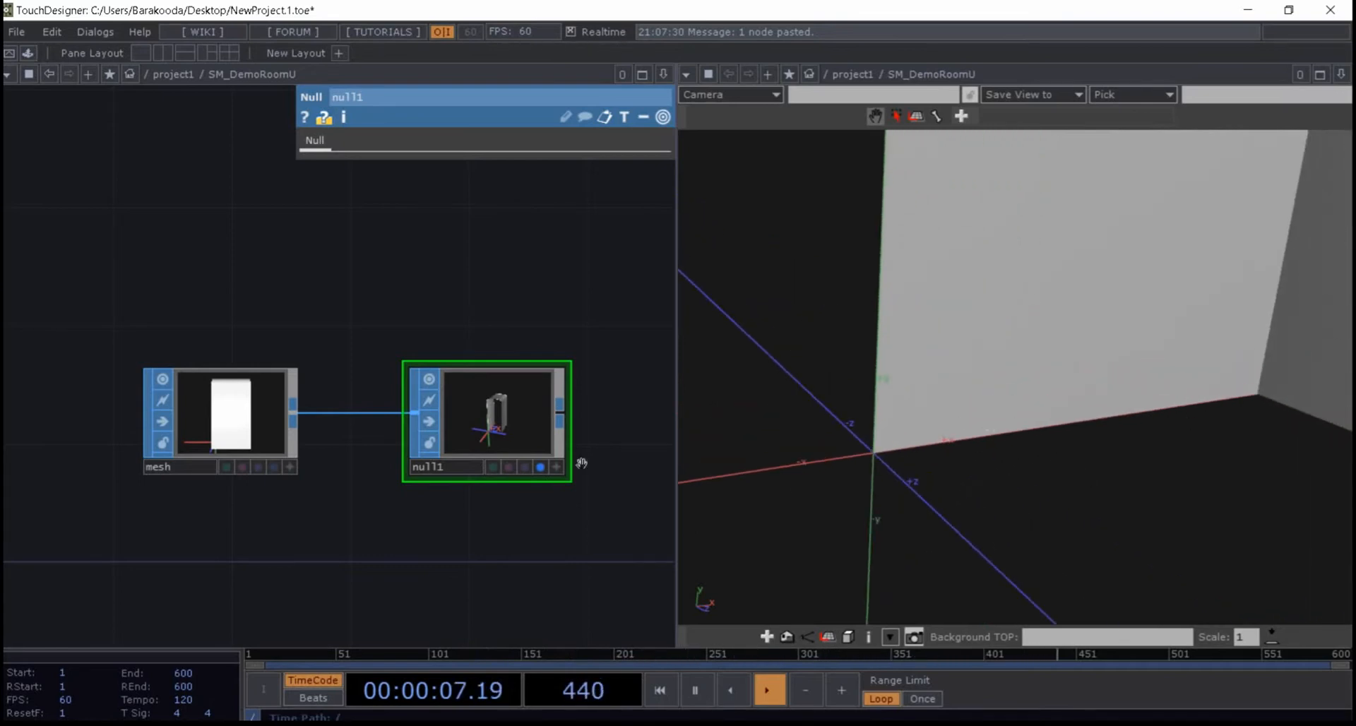
left_click(523, 467)
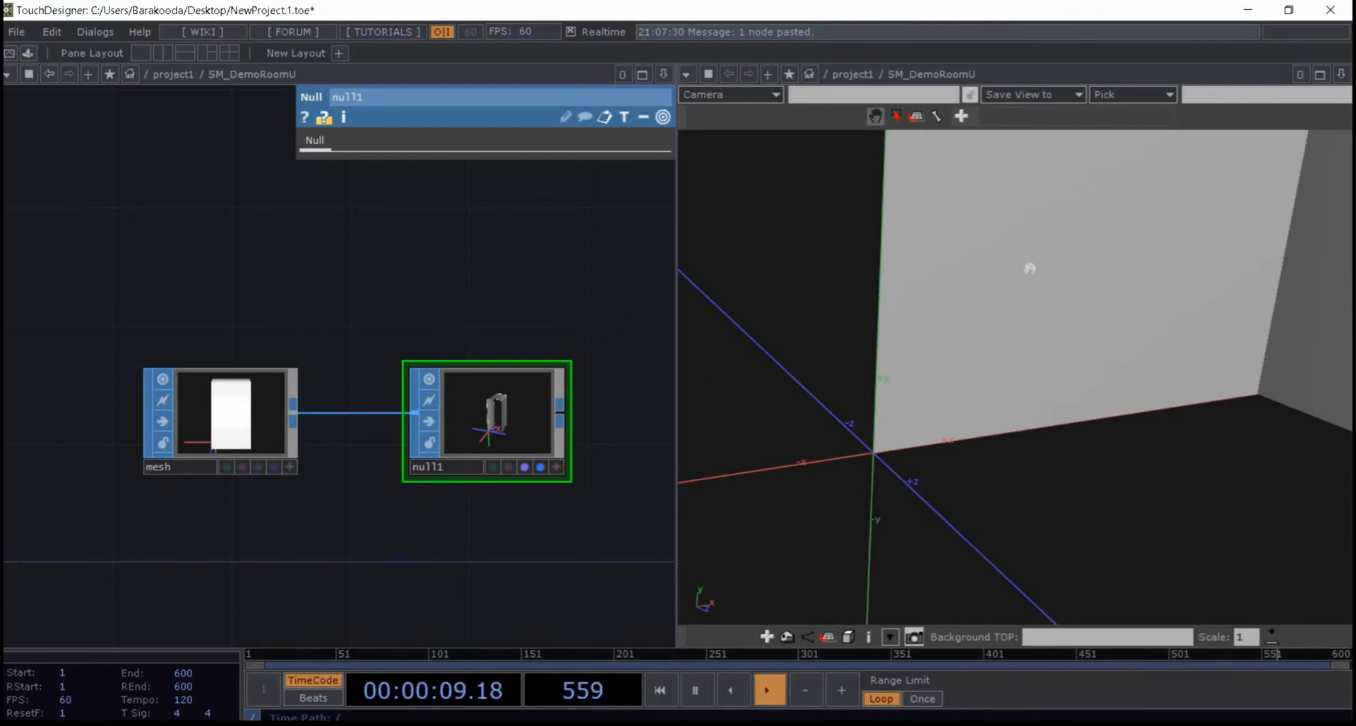
left_click_drag(1008, 384, 1090, 306)
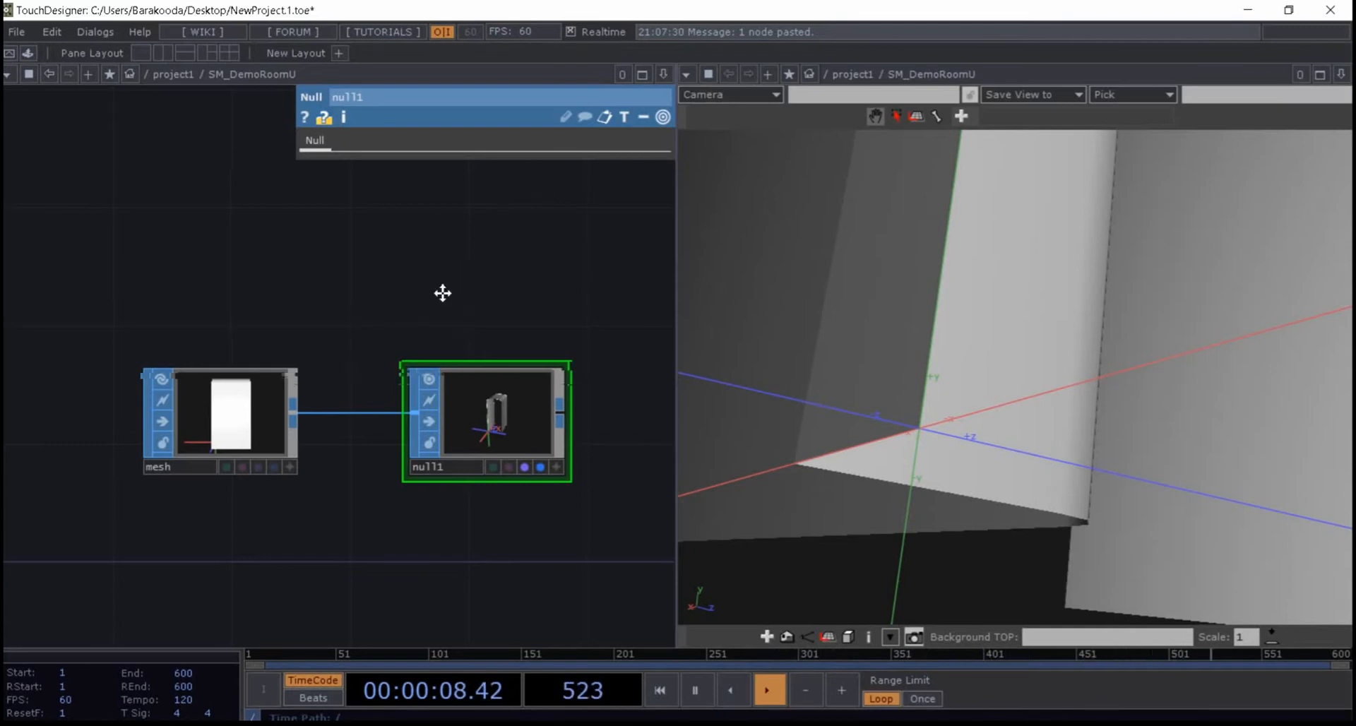
- Move null1 away from the mesh node and add a Transform SOP between them, fed by the mesh
left_click_drag(463, 300, 432, 302)
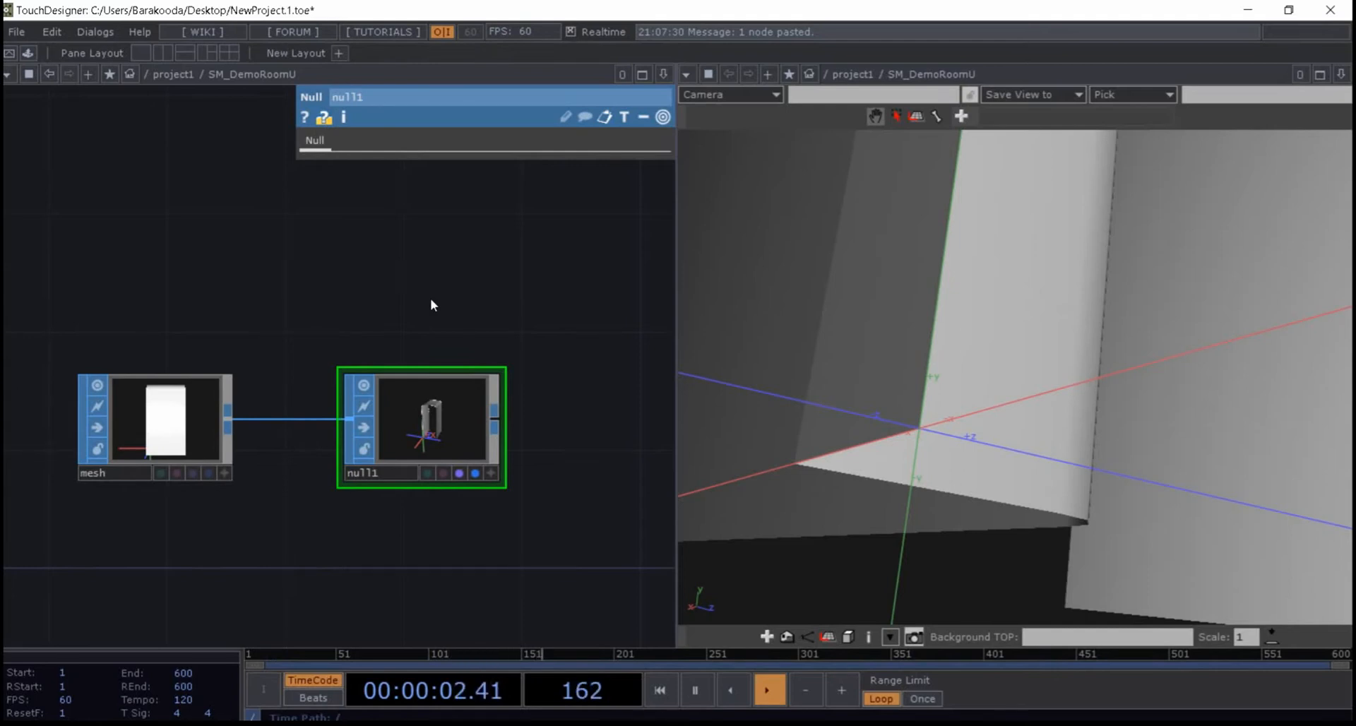
left_click_drag(398, 370, 546, 371)
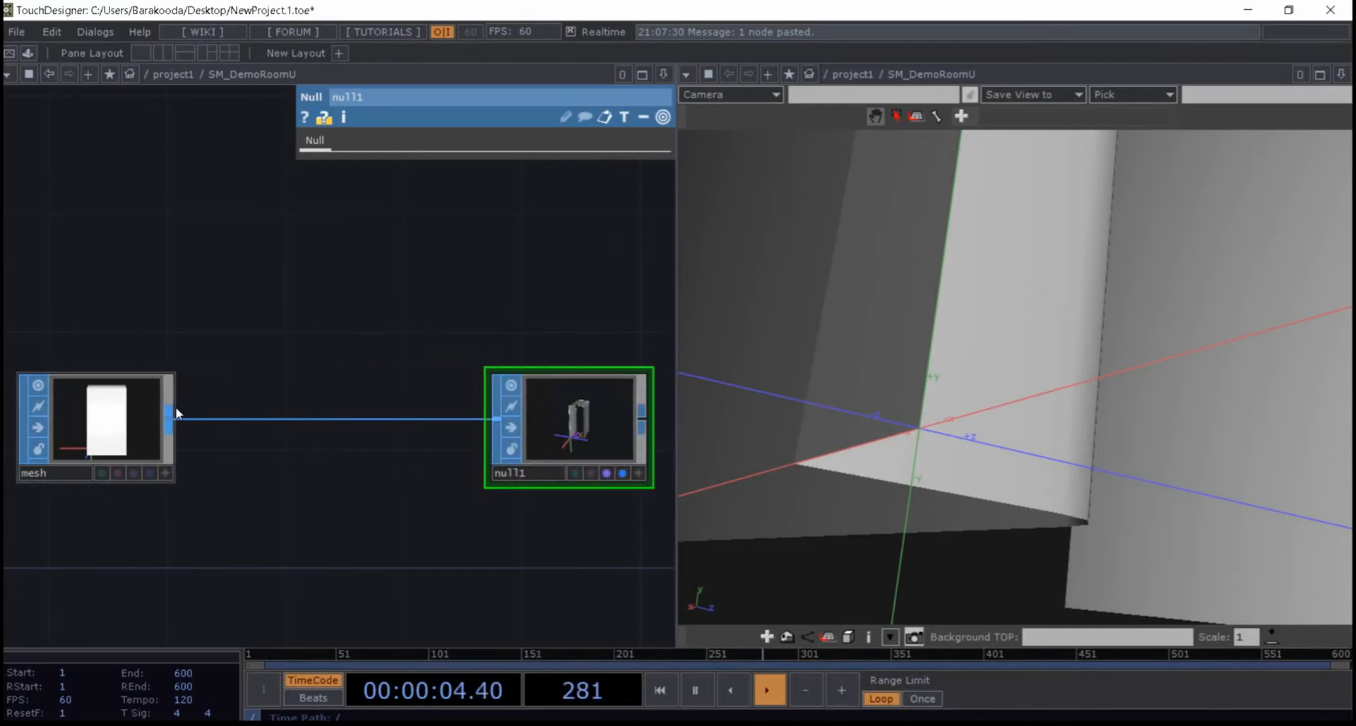
key("Tab")
type("tr")
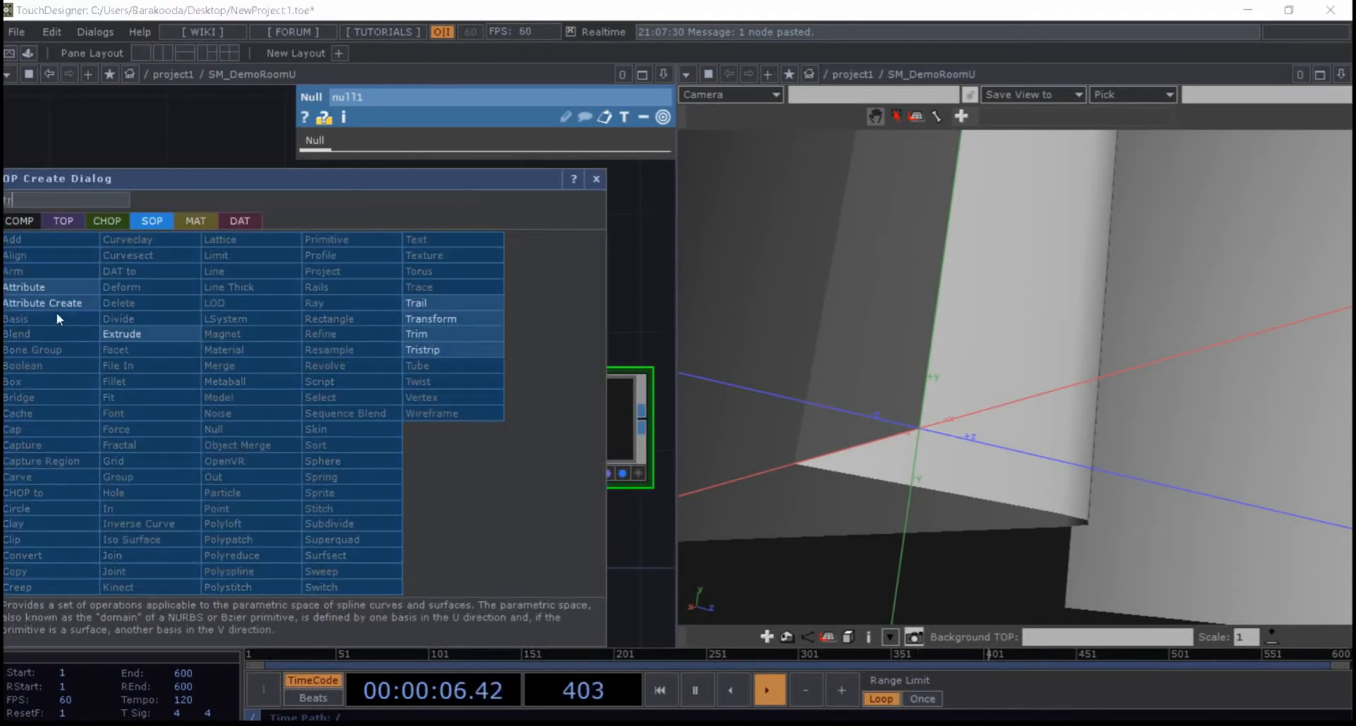
left_click(453, 319)
left_click(276, 438)
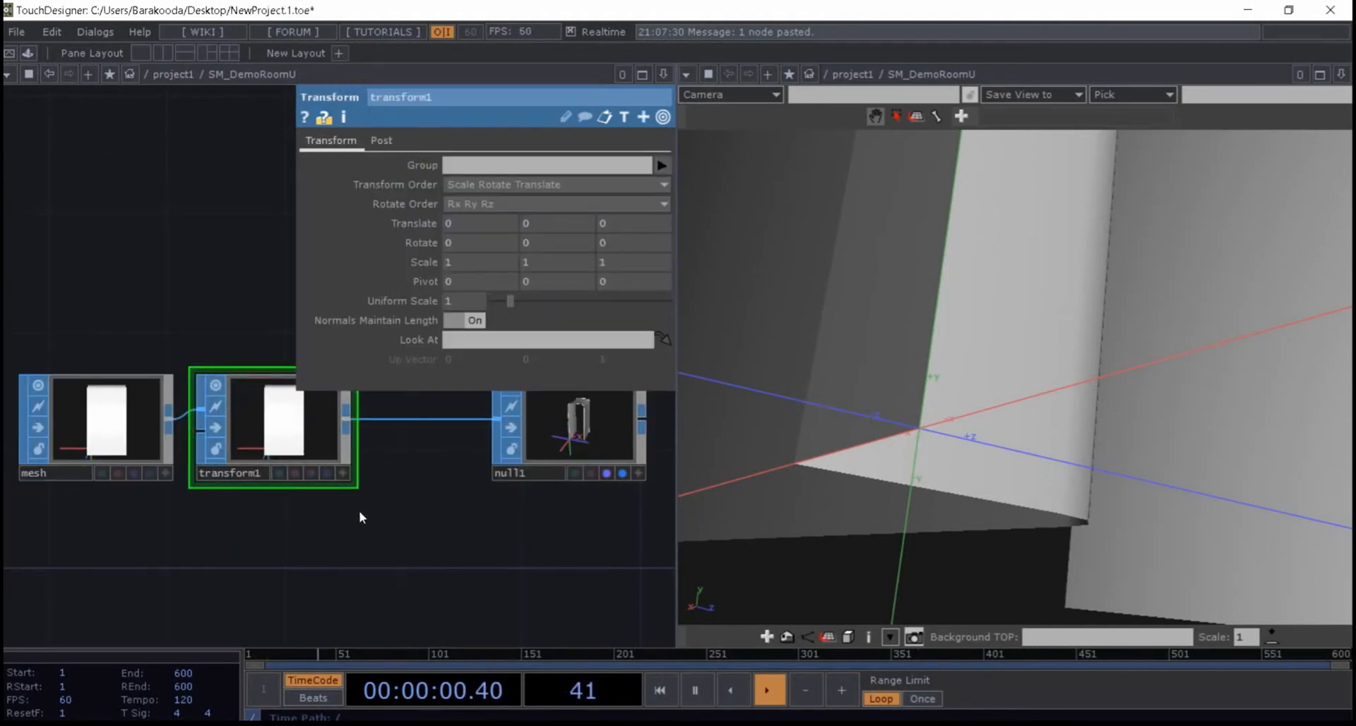
- Set the Uniform Scale of transform1 to 0.01 and view the scaled-down room mesh
left_click_drag(364, 511, 311, 533)
left_click(467, 304)
type("0.01")
key("Return")
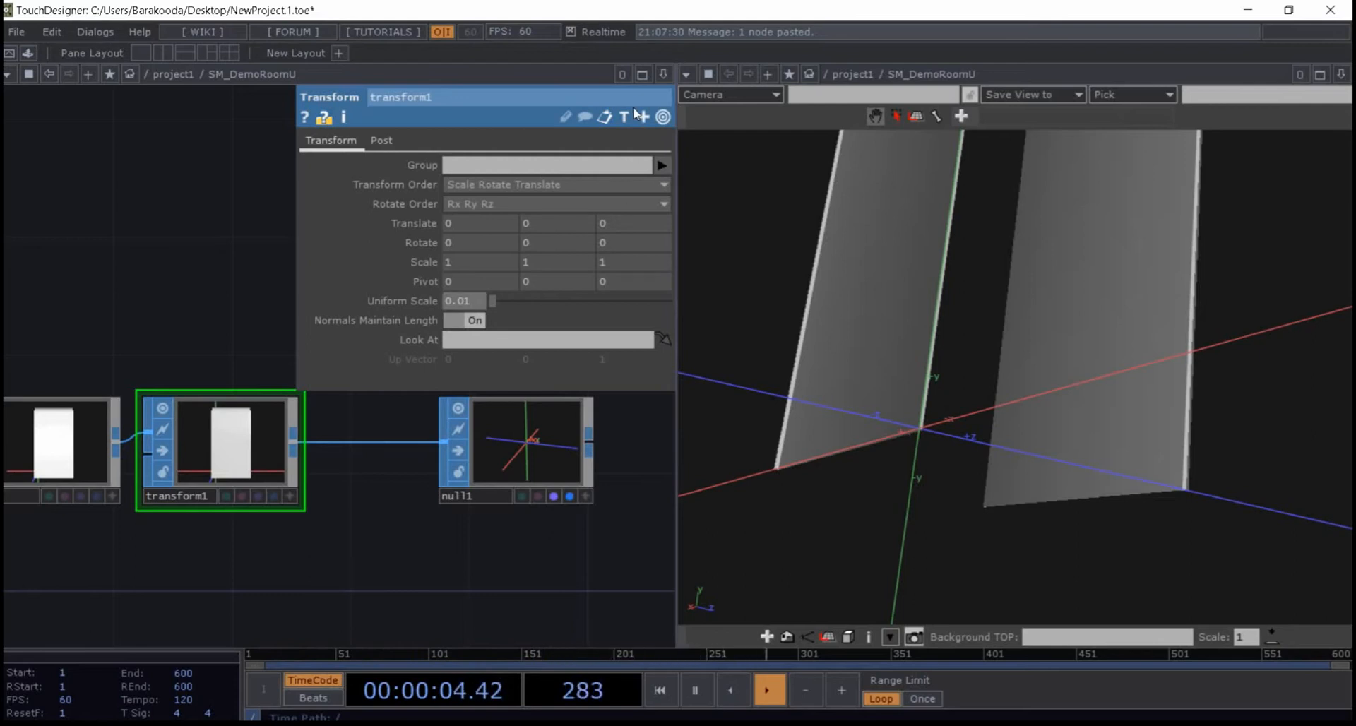
left_click_drag(1035, 266, 940, 438)
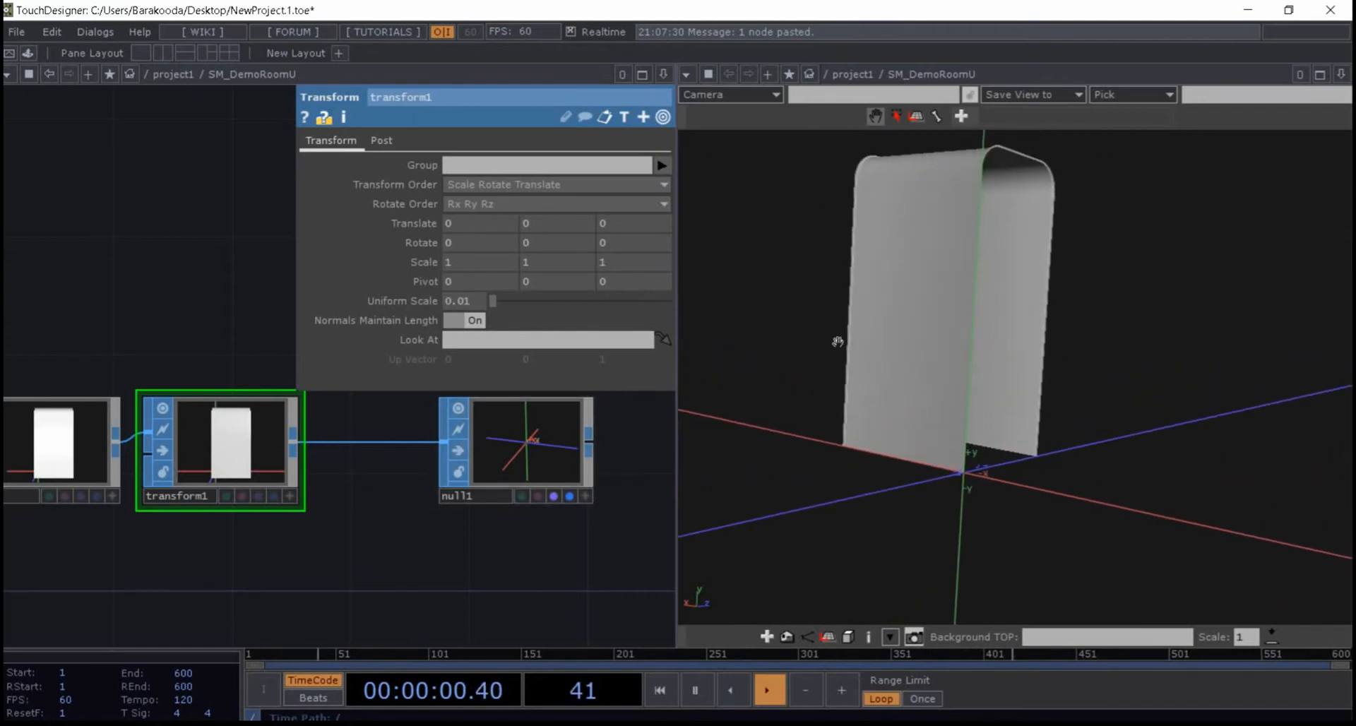
- Add a Box SOP with default size below transform1 as a scale reference
left_click_drag(227, 524, 250, 479)
key("Tab")
type("vox")
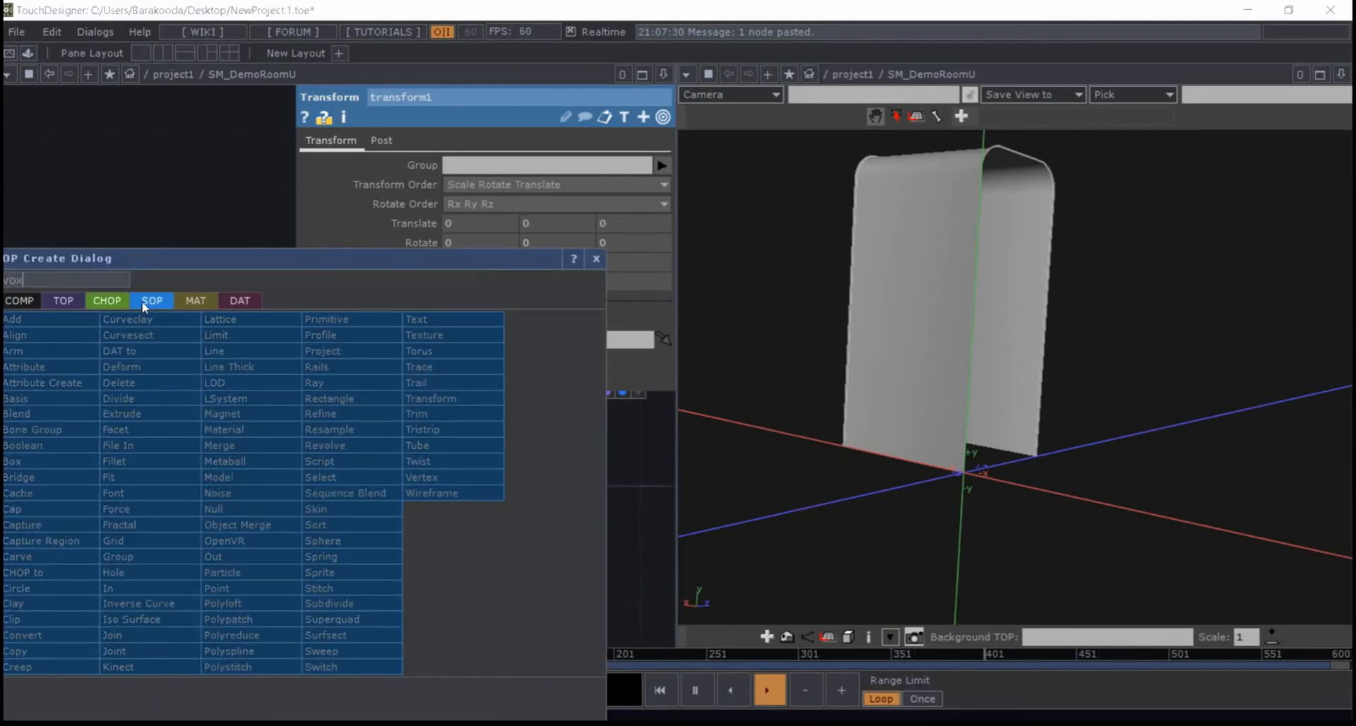
key("BackSpace")
key("BackSpace")
key("BackSpace")
type("box")
left_click(273, 506)
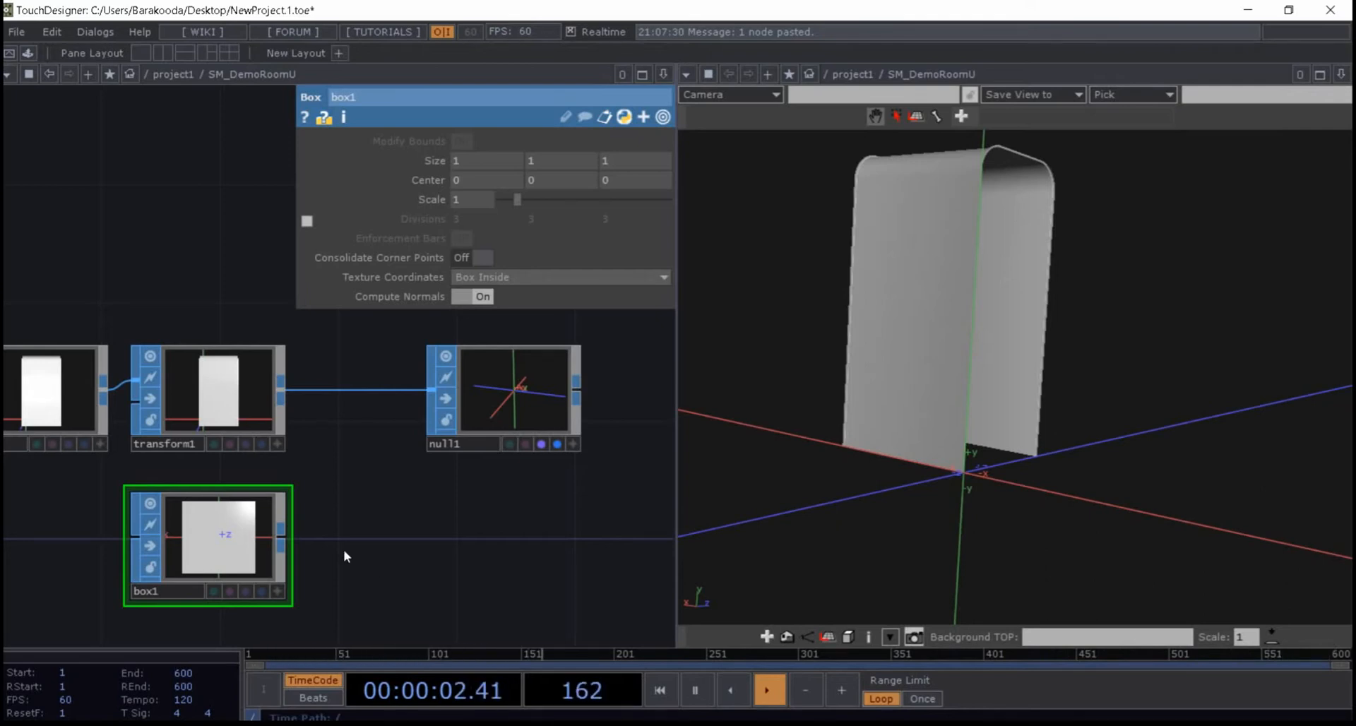
- Add a Merge SOP between the transform and box nodes and null1
key("Tab")
type("mere")
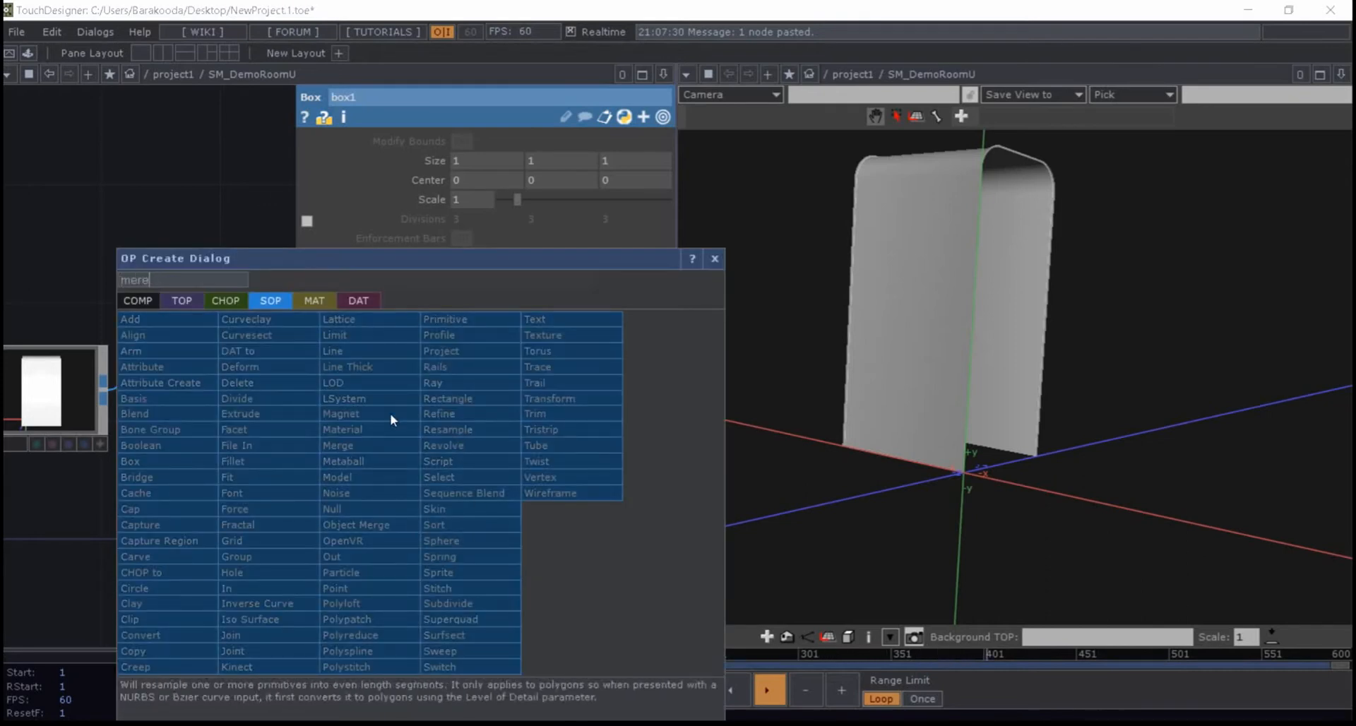
key("BackSpace")
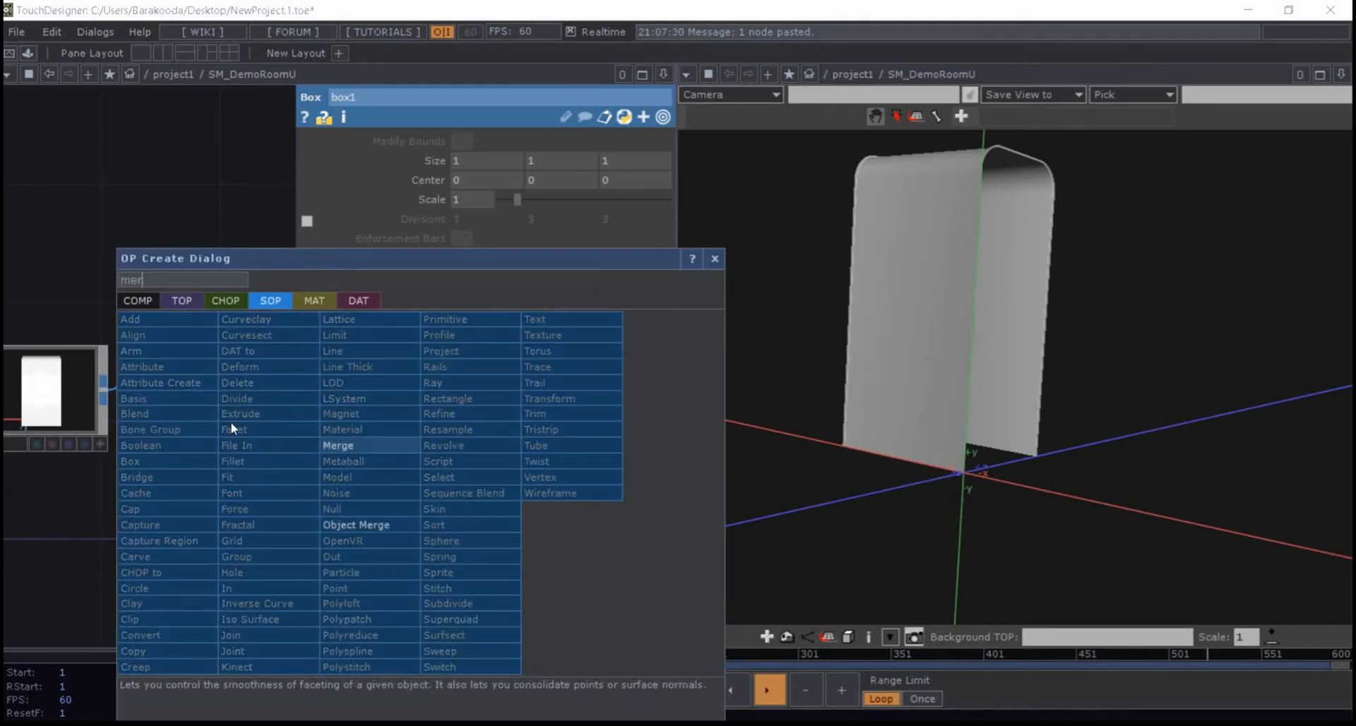
type("ge")
left_click(338, 445)
left_click(385, 486)
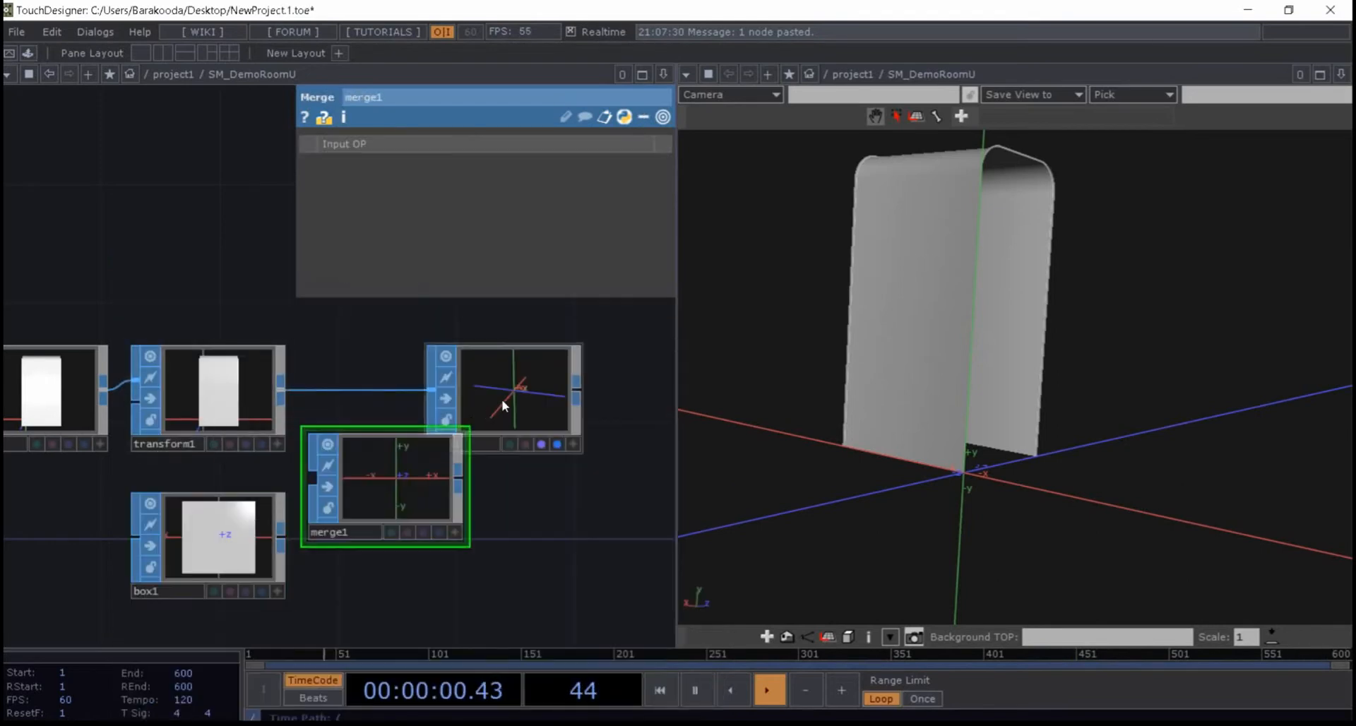
left_click_drag(384, 441, 414, 441)
- Wire transform1 and box1 into merge1 and merge1 into null1, and compare the room's size with the box
left_click_drag(282, 387, 342, 478)
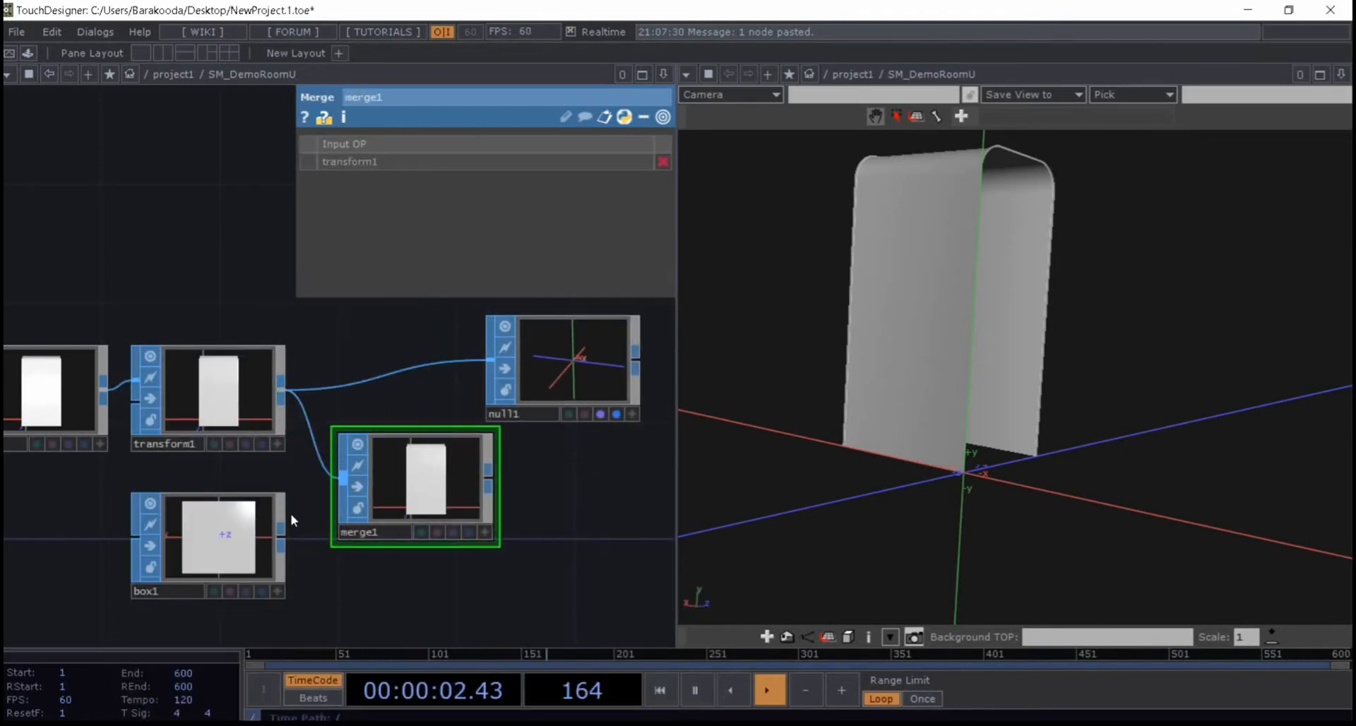
left_click_drag(282, 538, 343, 478)
left_click_drag(489, 483, 493, 362)
mouse_move(1029, 475)
left_mouse_down()
mouse_move(992, 488)
mouse_move(1039, 493)
left_mouse_up()
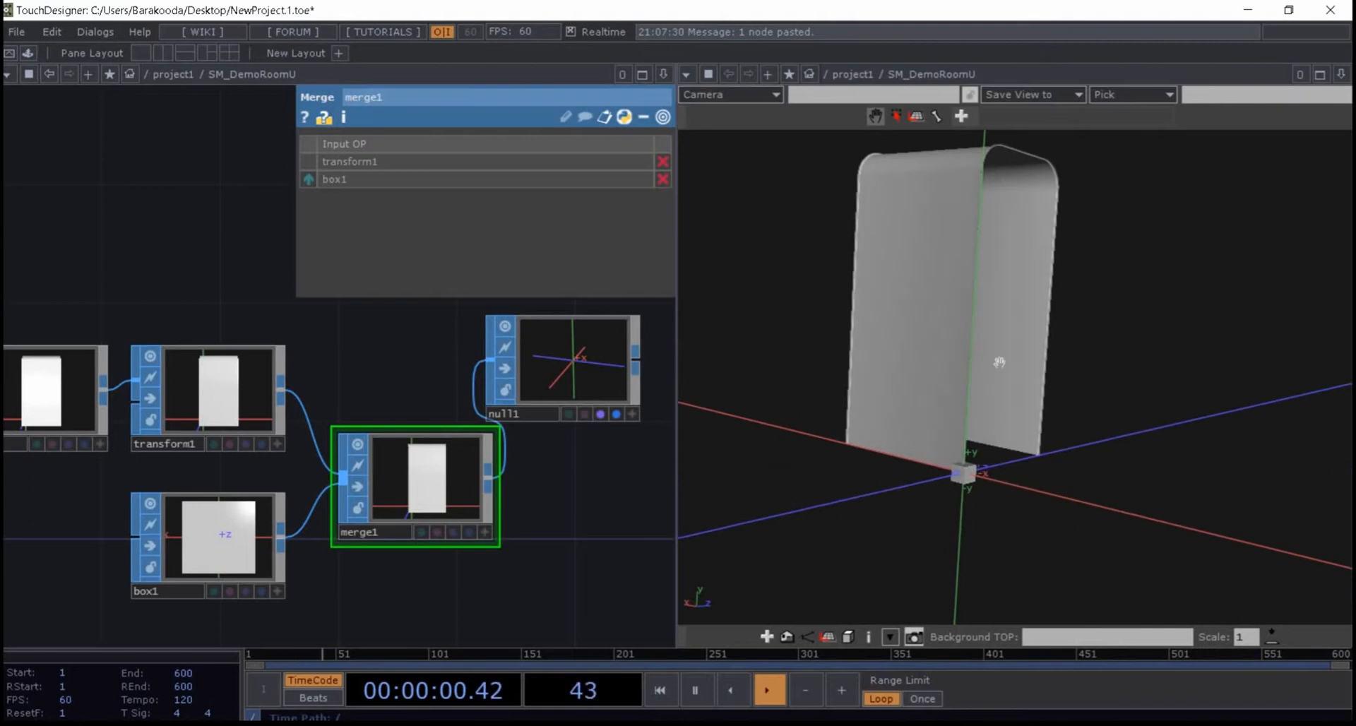
left_click_drag(1005, 261, 1006, 271)
left_click_drag(1045, 324, 1027, 290)
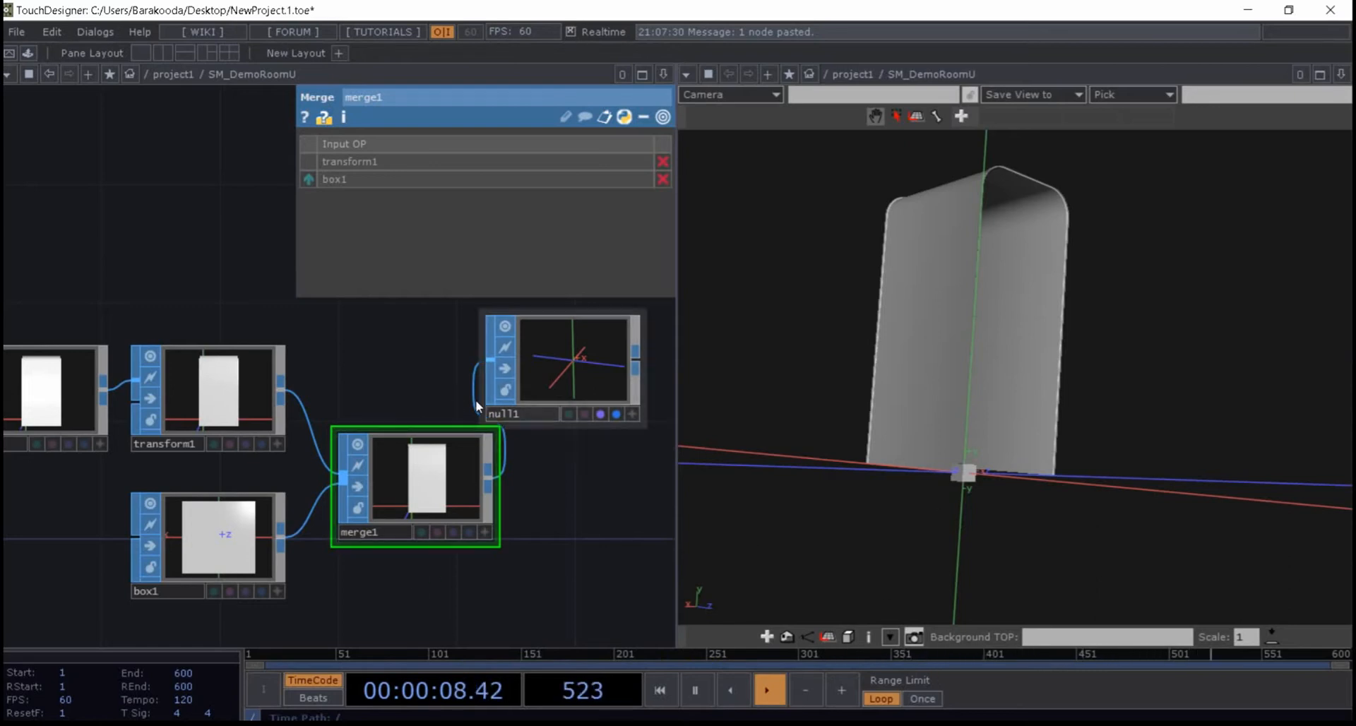
- Delete the box1 and merge1 nodes so transform1 feeds null1 directly
left_click(219, 540, "shift")
key("Delete")
left_click_drag(421, 419, 332, 468)
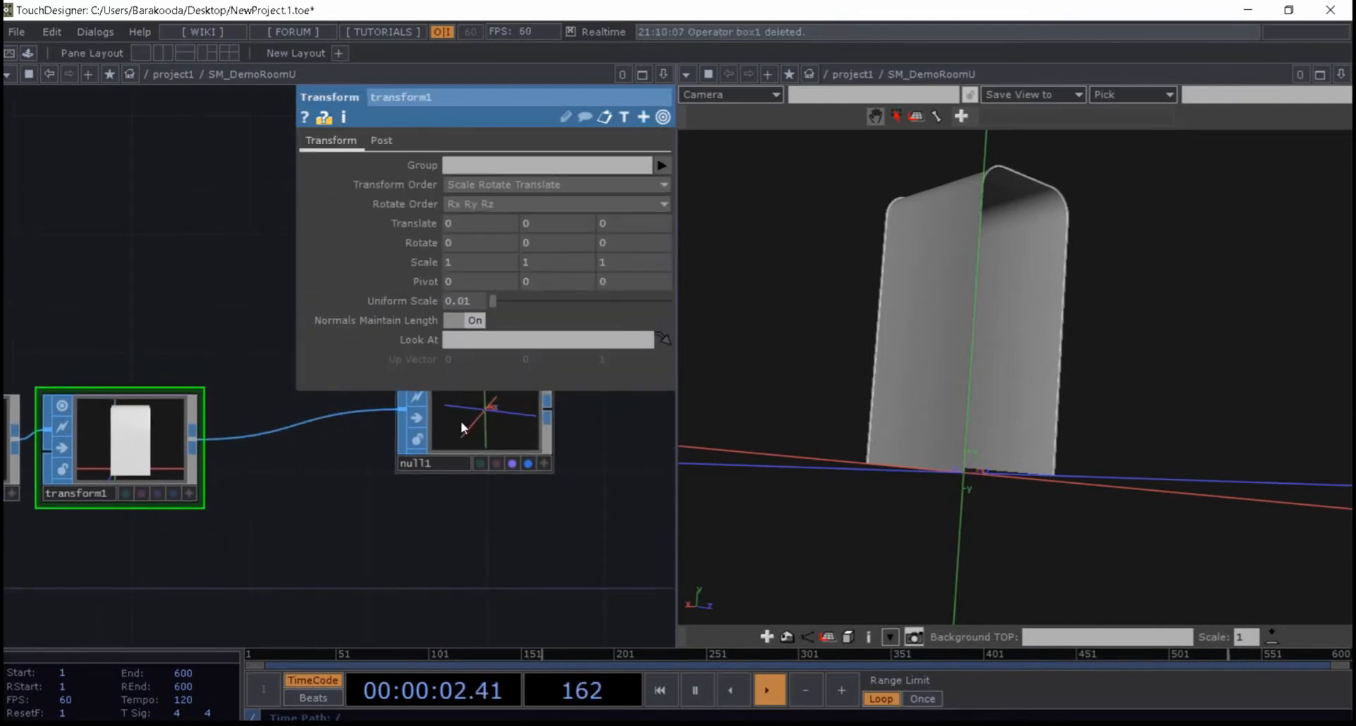
- Enlarge the transform1 node and set its X rotation to -90
left_click_drag(438, 428, 408, 487)
left_click_drag(200, 495, 284, 500)
left_click_drag(889, 315, 895, 349)
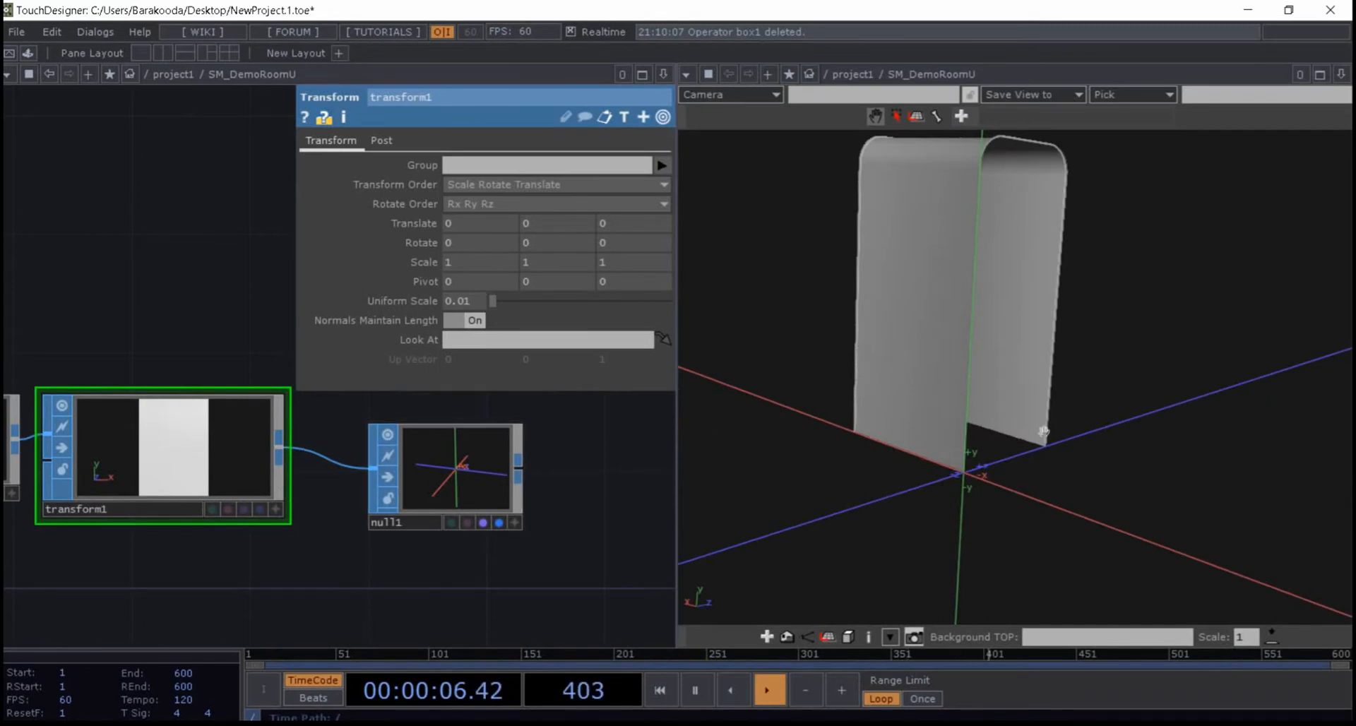
left_click_drag(1053, 505, 775, 576)
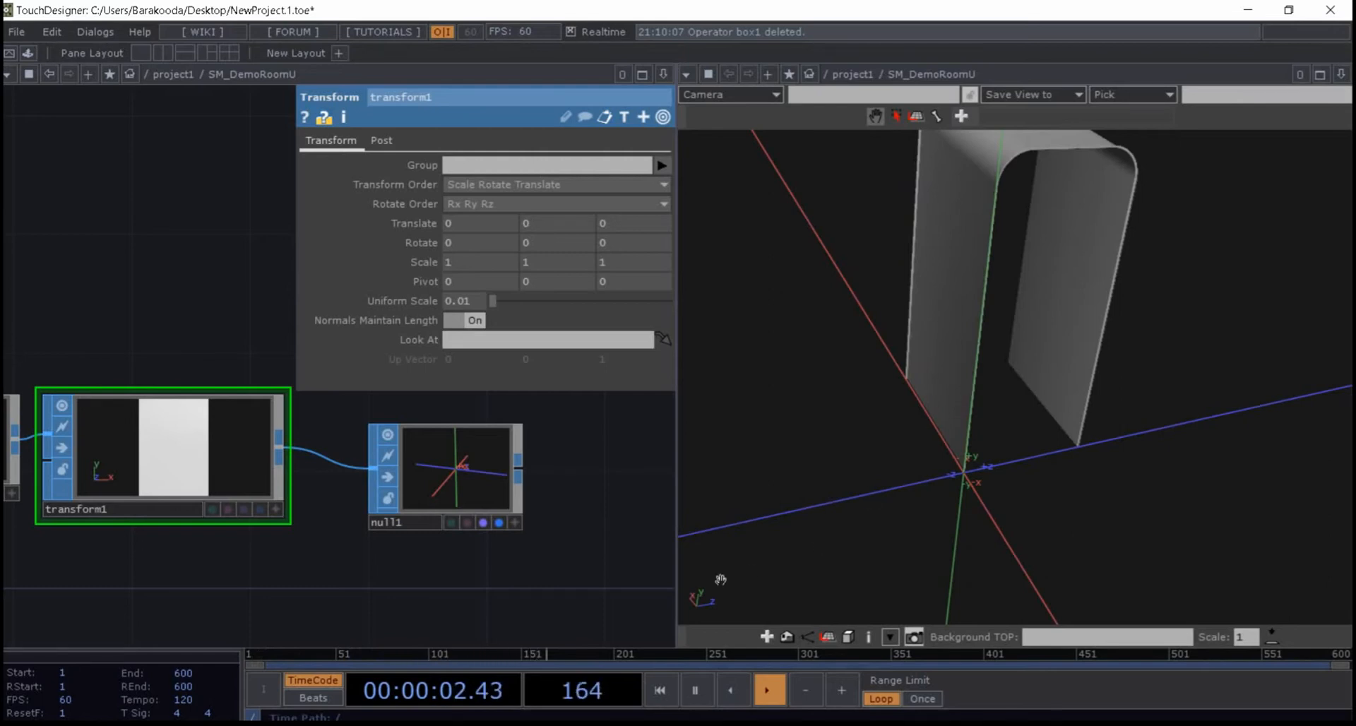
left_click_drag(956, 509, 909, 436)
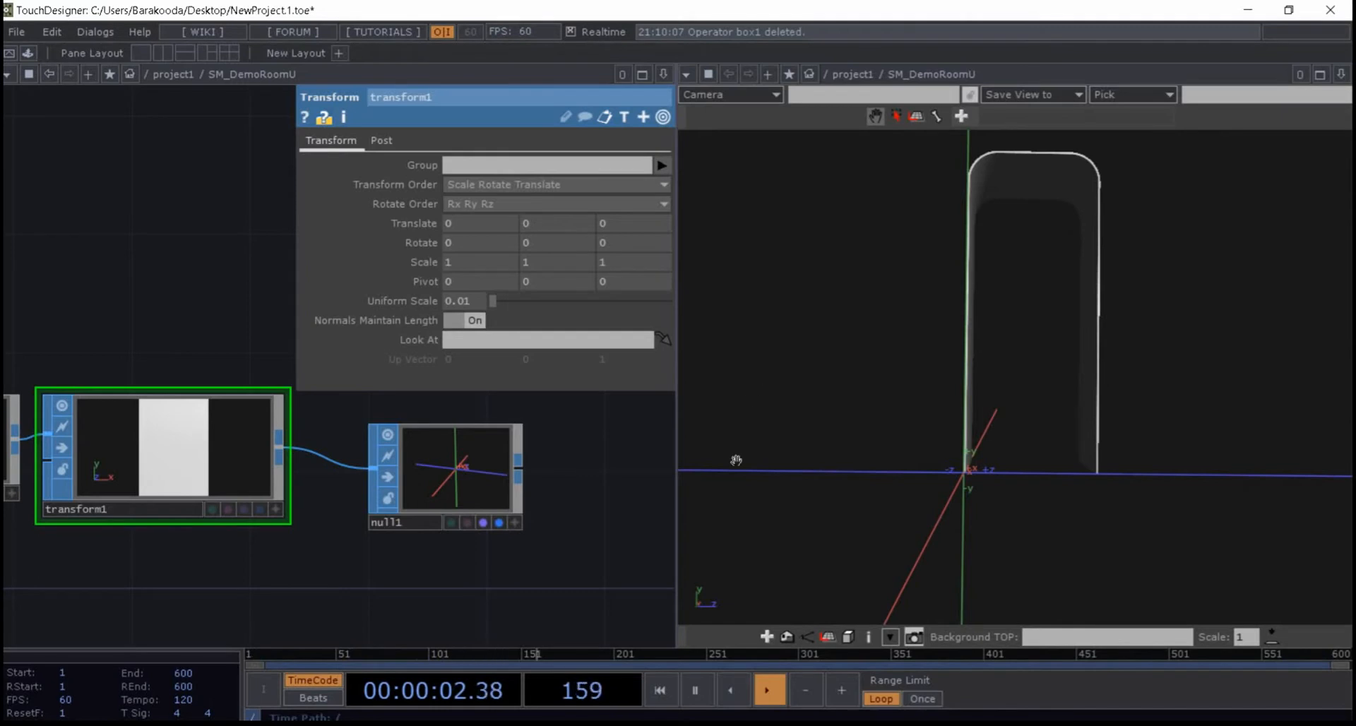
left_click_drag(999, 370, 1012, 438)
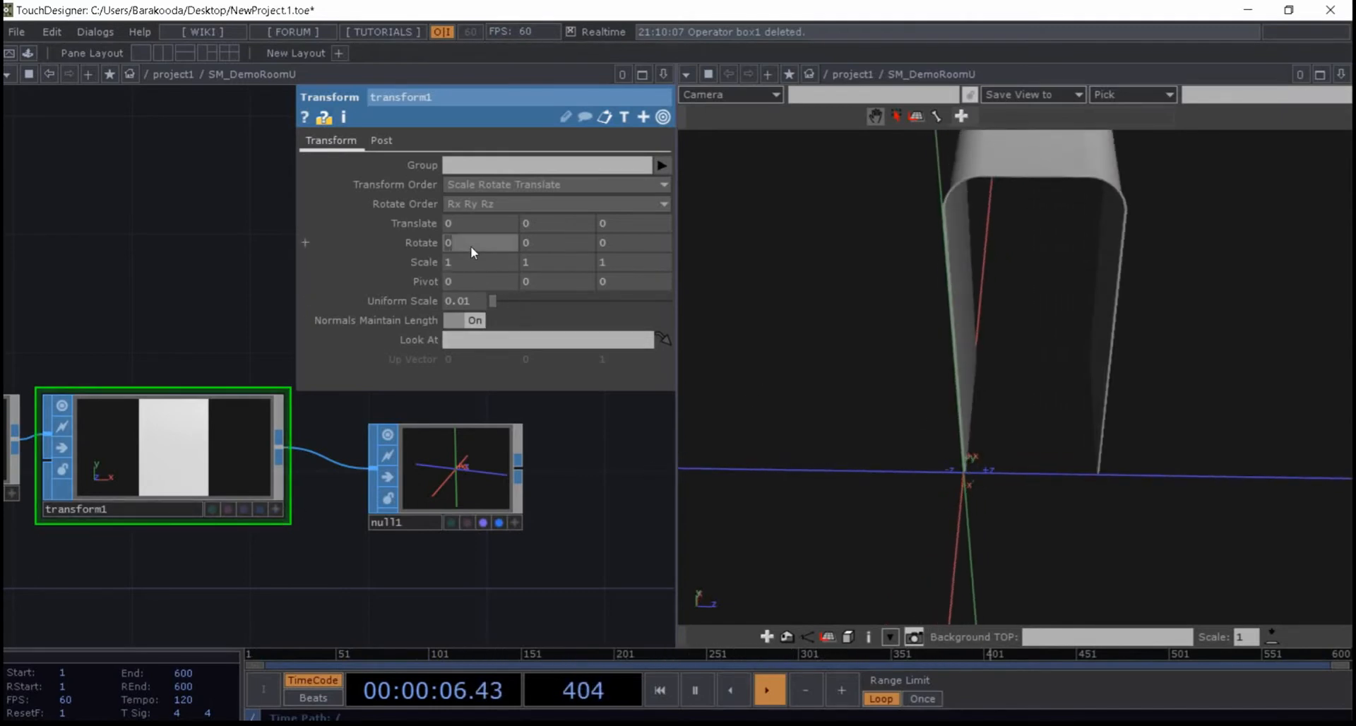
type("-90")
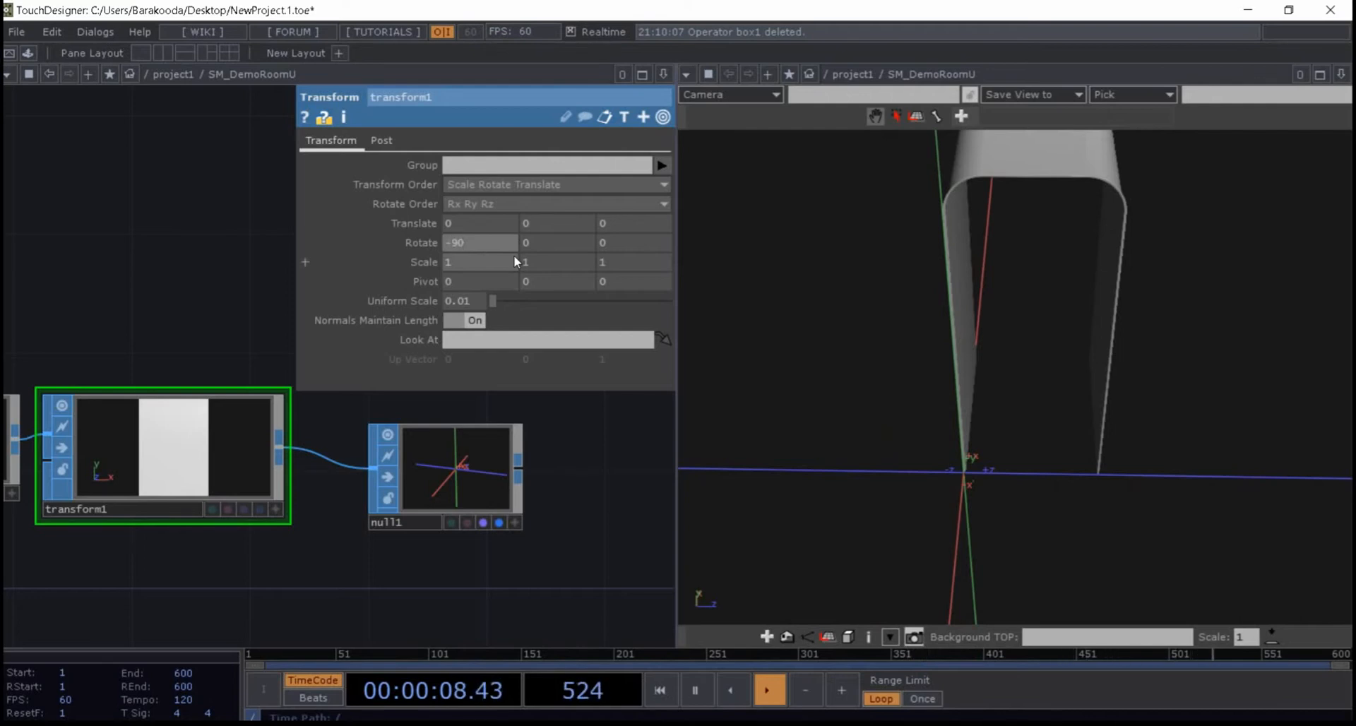
key("Return")
- Examine the rotated room mesh from several angles to check its orientation against the axes
mouse_move(1006, 400)
left_mouse_down()
mouse_move(1036, 435)
mouse_move(1035, 414)
mouse_move(994, 415)
mouse_move(1000, 425)
left_mouse_up()
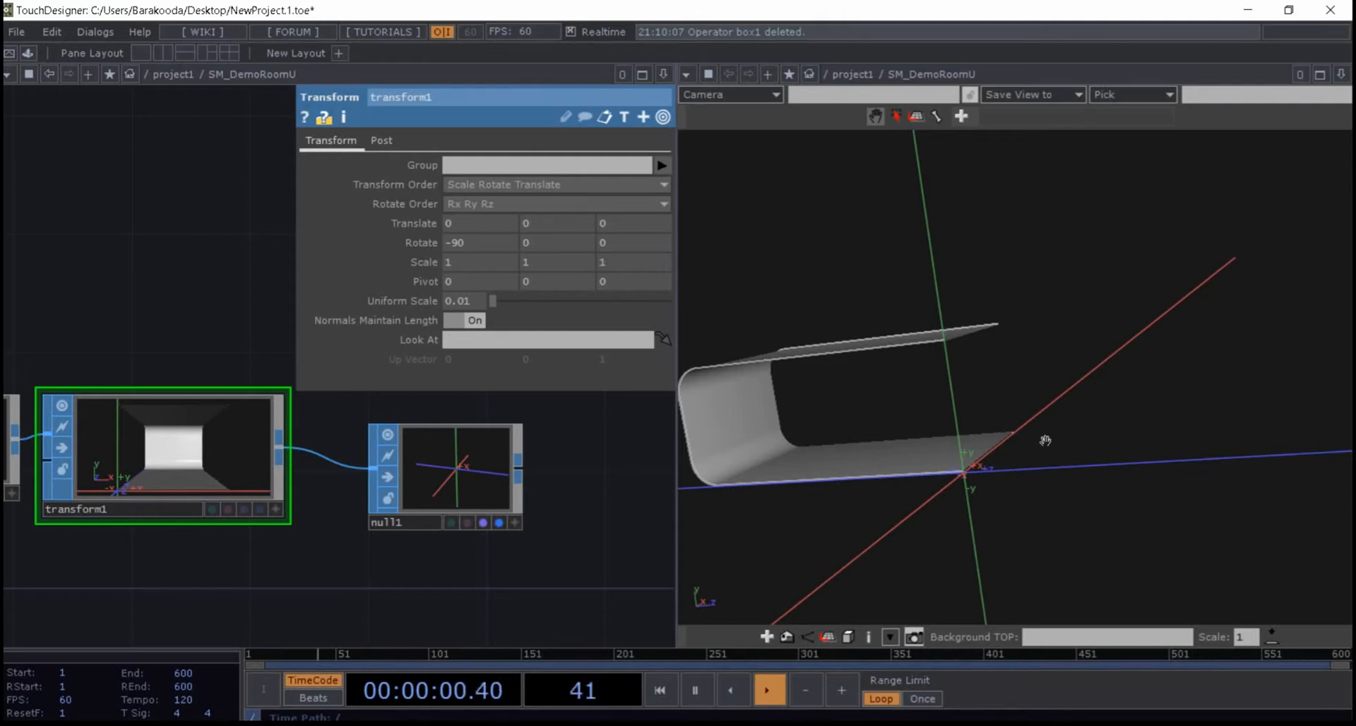
left_click_drag(957, 354, 995, 356)
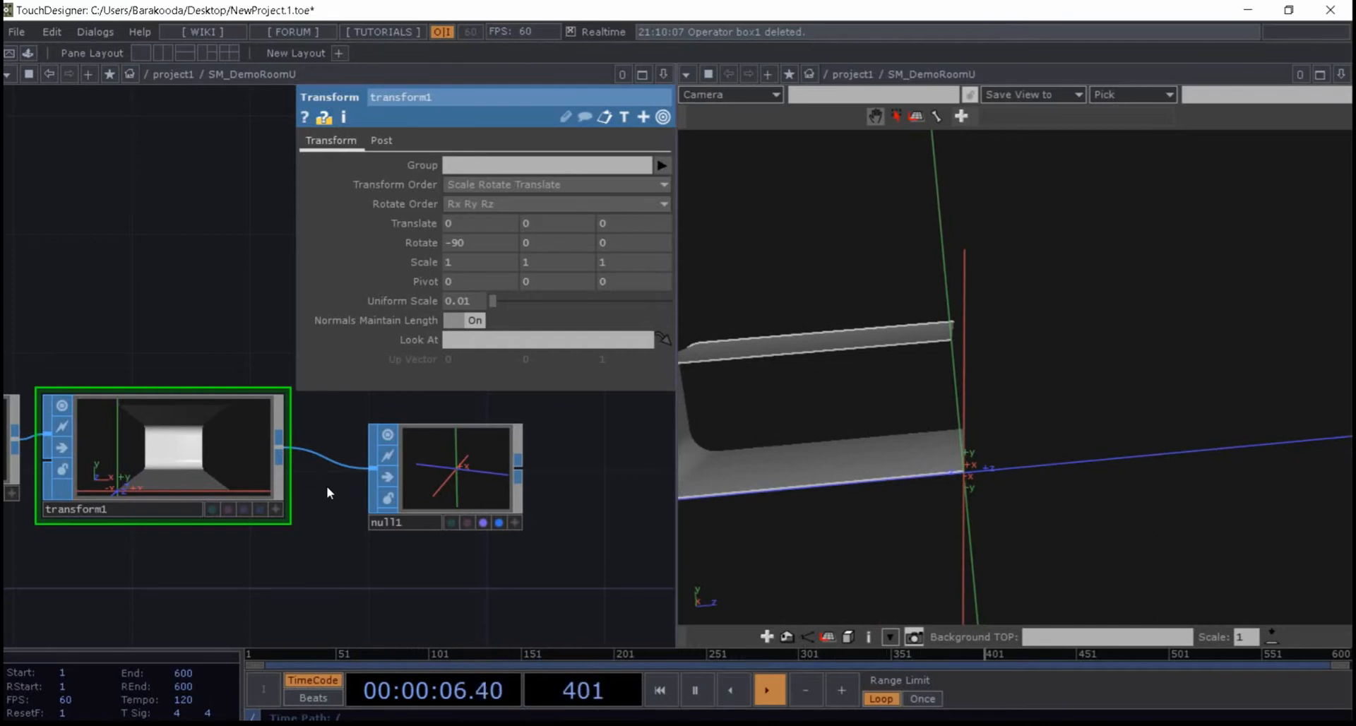
left_click_drag(899, 396, 809, 402)
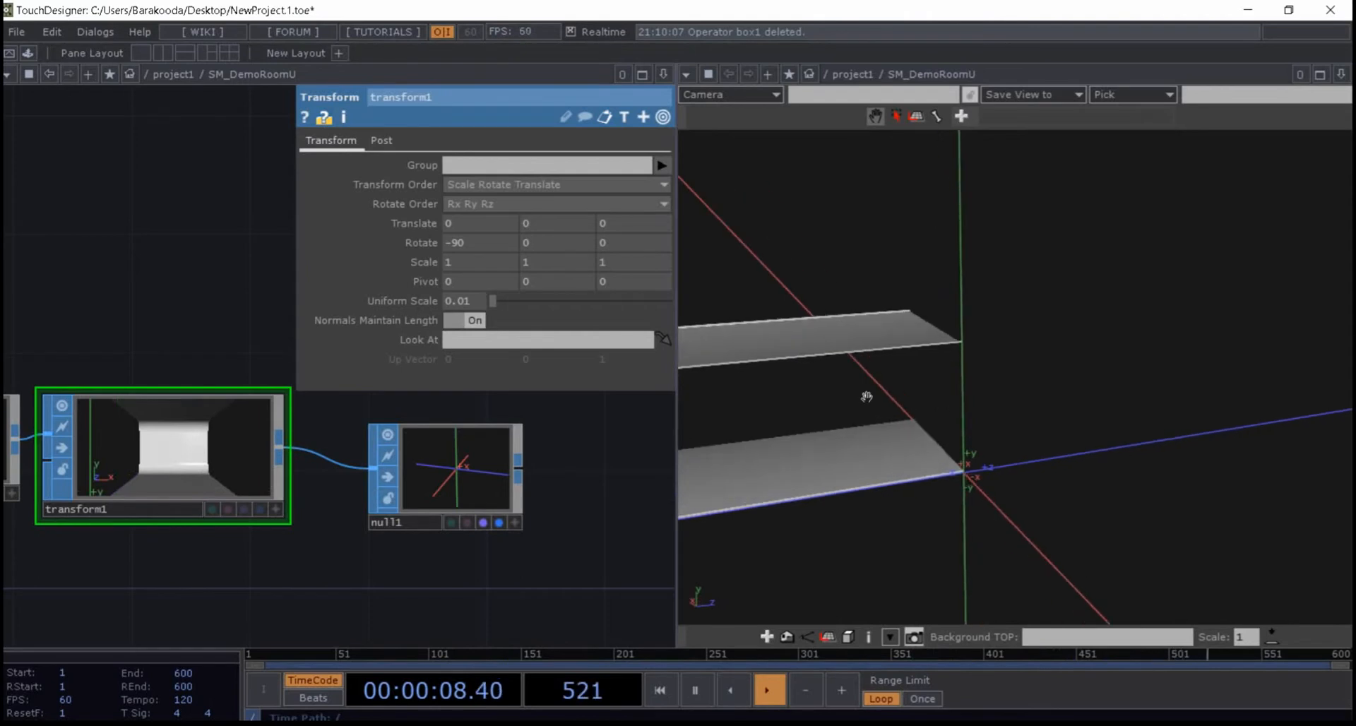
left_click_drag(945, 363, 978, 403)
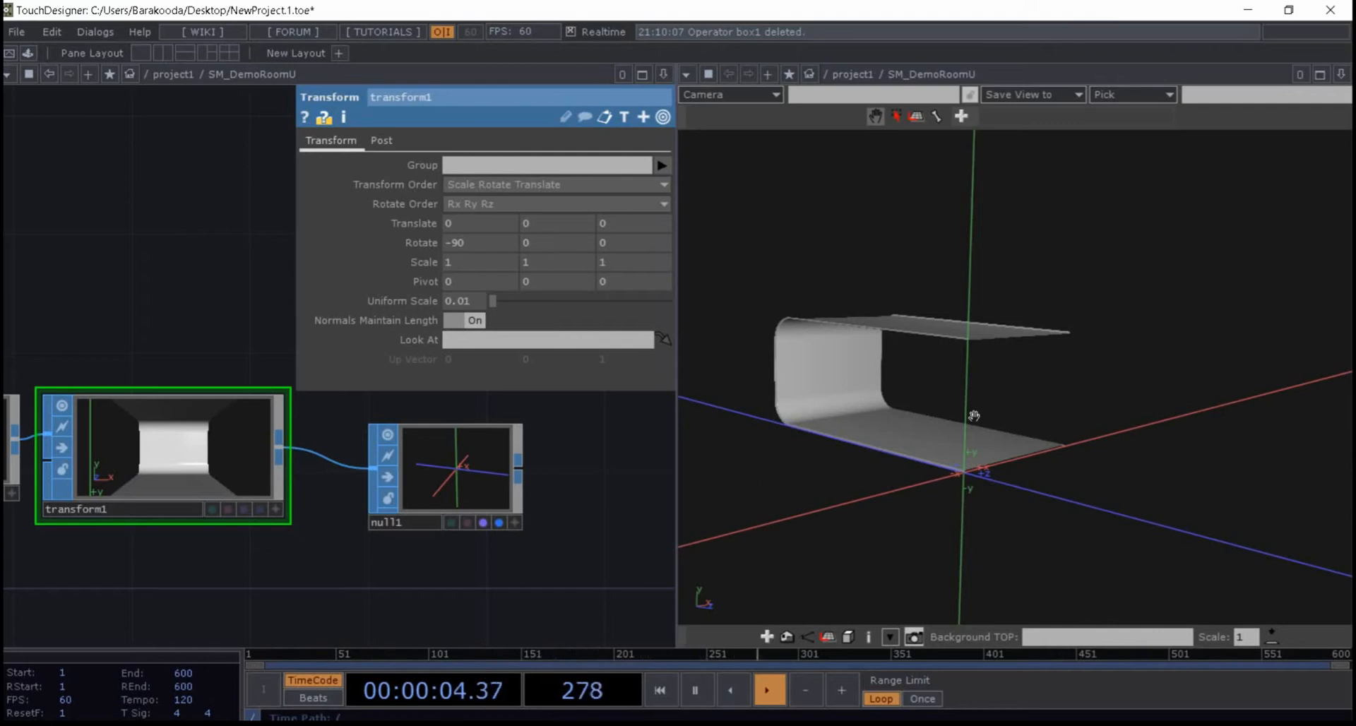
left_click_drag(974, 416, 1084, 405)
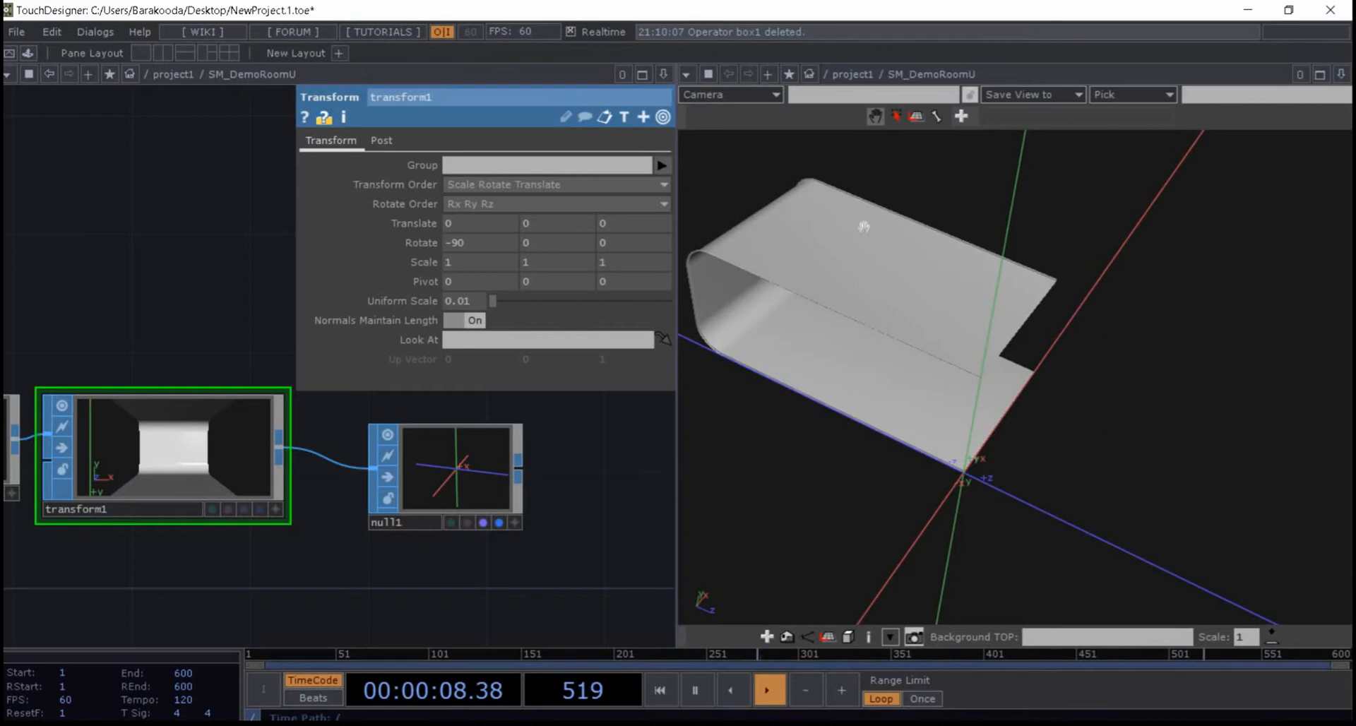
left_click_drag(1044, 484, 1006, 454)
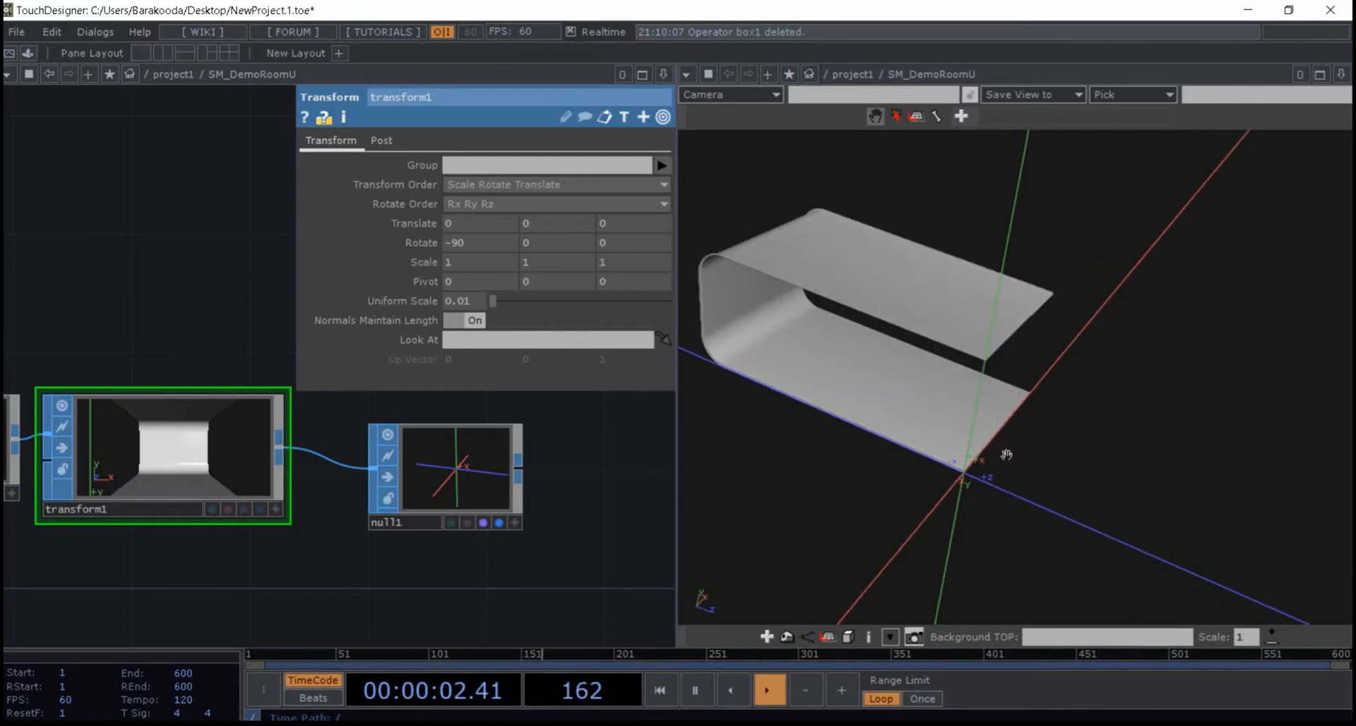
scroll(474, 508, "down", 3)
scroll(474, 521, "up", 2)
- Spread transform1 and null1 farther apart in the network to make room for another node
left_click_drag(465, 501, 530, 501)
left_click_drag(215, 539, 340, 528)
left_click_drag(226, 477, 121, 477)
left_click_drag(370, 474, 327, 462)
left_click_drag(538, 512, 430, 504)
left_click_drag(541, 481, 585, 462)
left_click_drag(448, 547, 358, 508)
left_click_drag(469, 452, 531, 451)
left_click_drag(291, 482, 191, 484)
right_click(198, 528)
key("c")
left_click(197, 554)
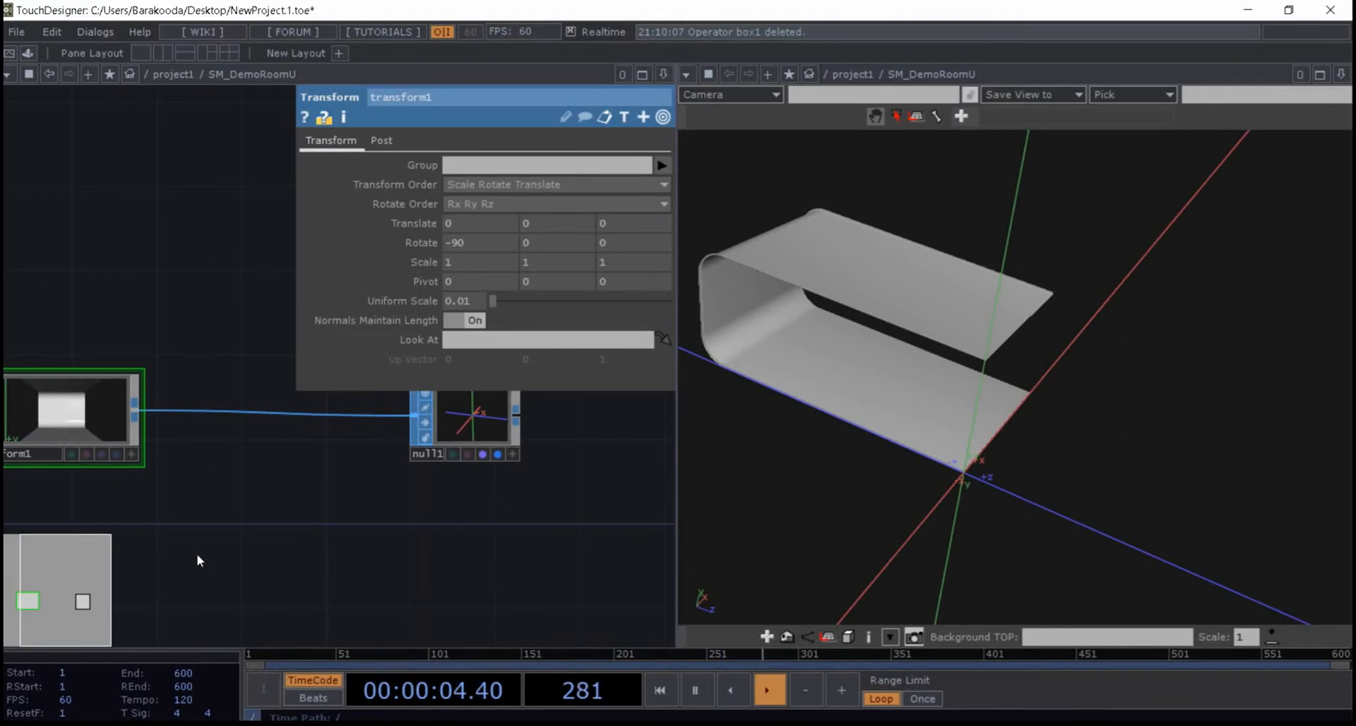
key("p")
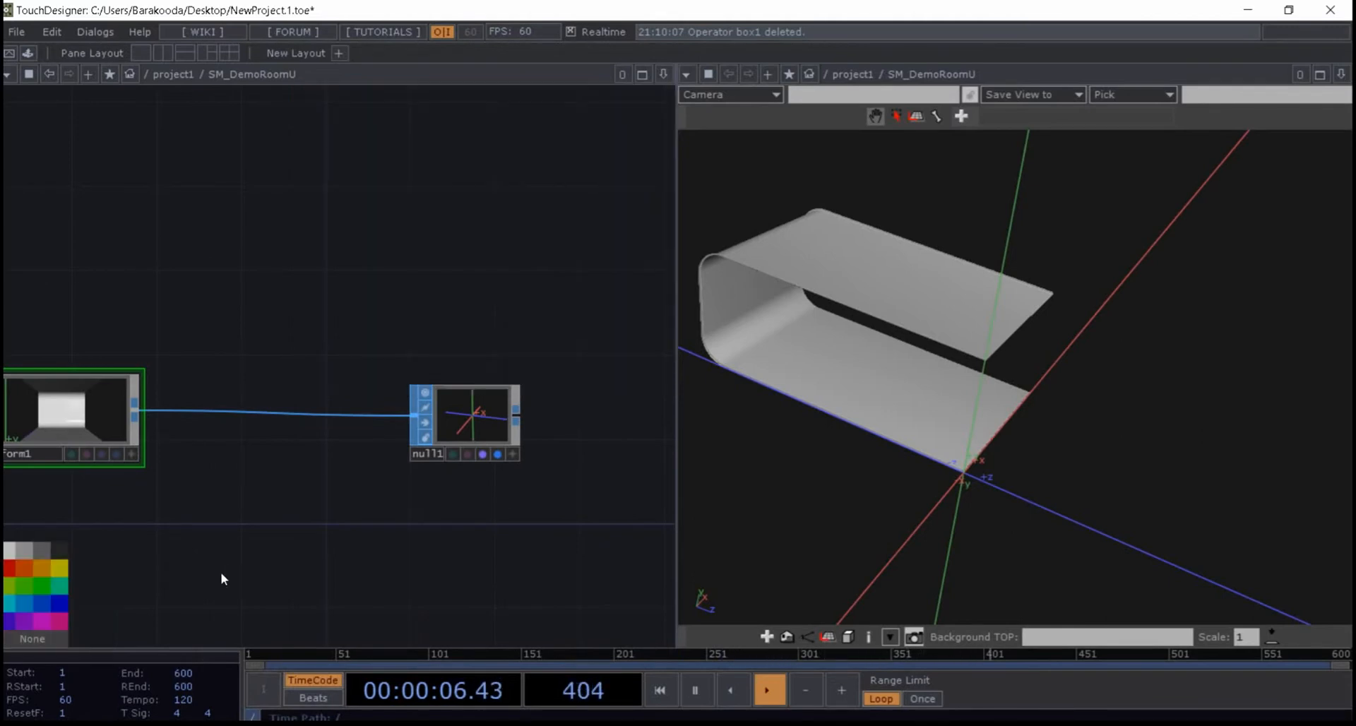
- Add a Copy SOP and wire it between transform1 and null1, in line with the other nodes
key("Tab")
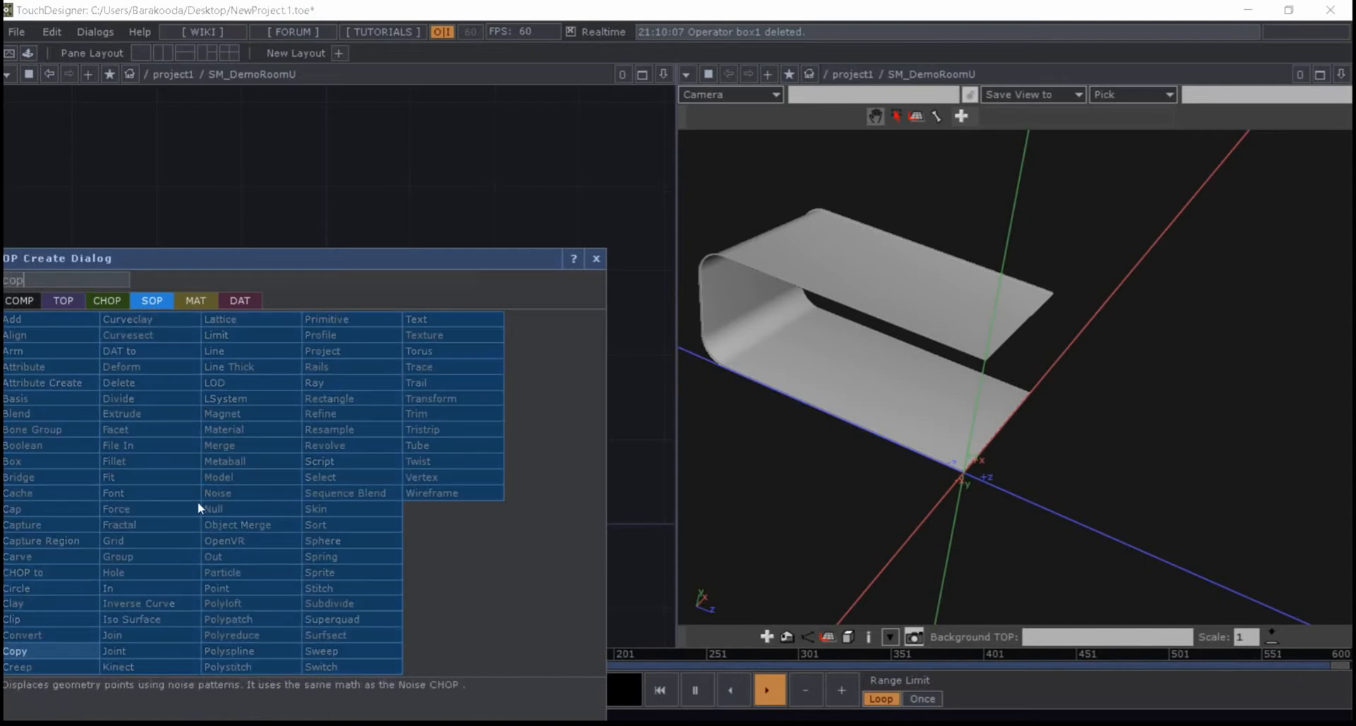
left_click(57, 651)
left_click(302, 456)
left_click(134, 410)
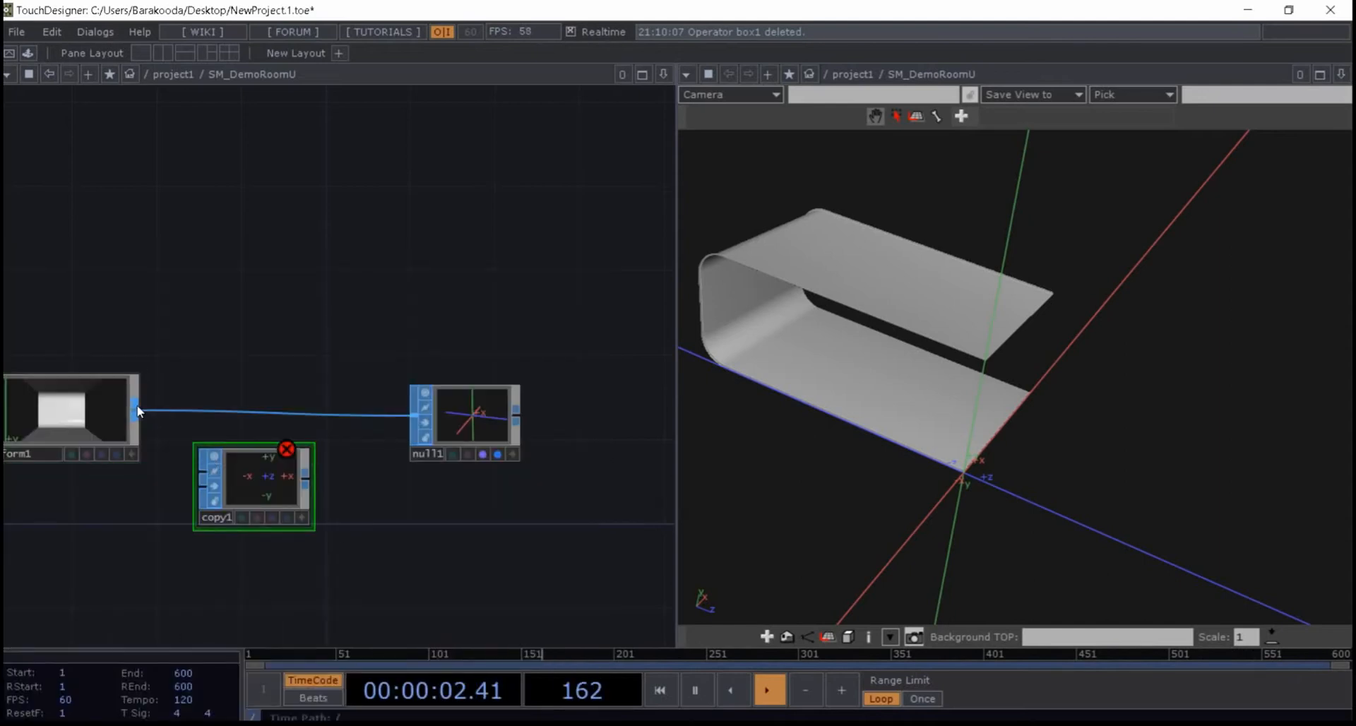
left_click(205, 472)
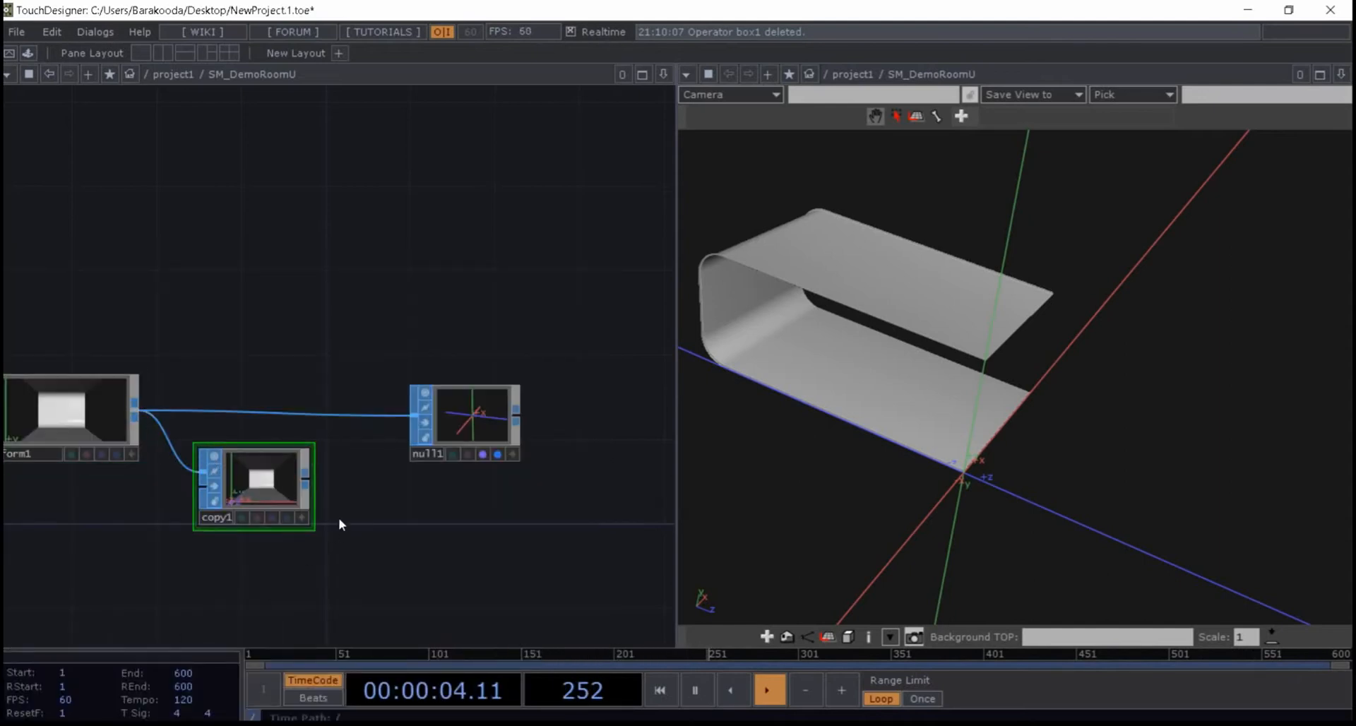
left_click(305, 482)
left_click(414, 416)
left_click_drag(255, 491, 256, 427)
- Set copy1 to 2 copies with a Y rotation of 180
key("p")
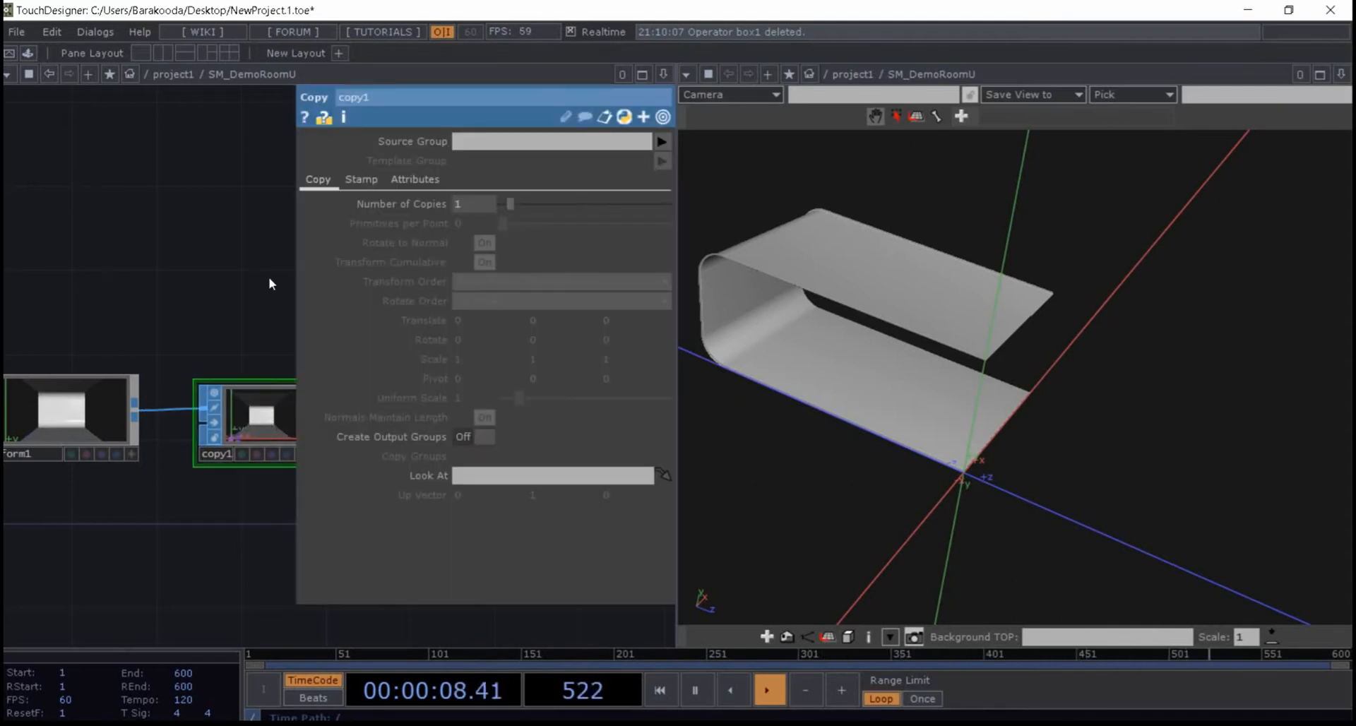
type("2")
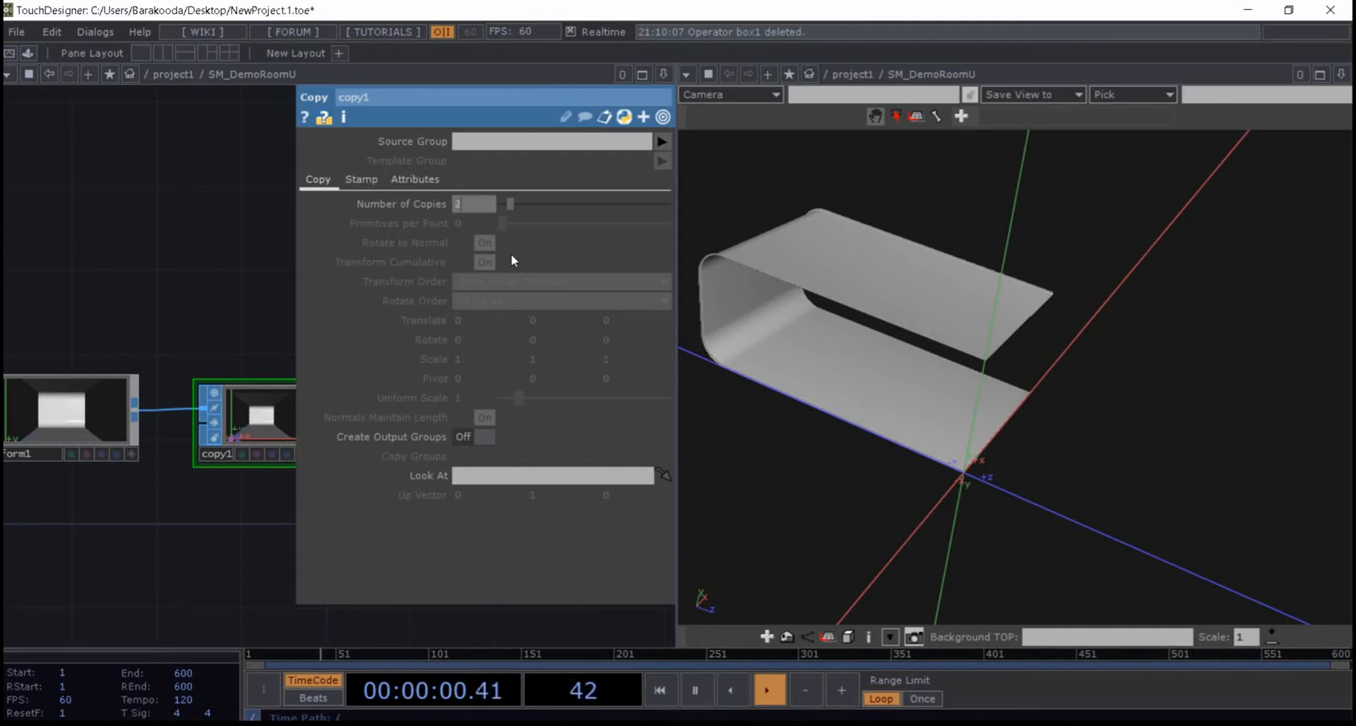
key("Return")
left_click_drag(248, 516, 188, 520)
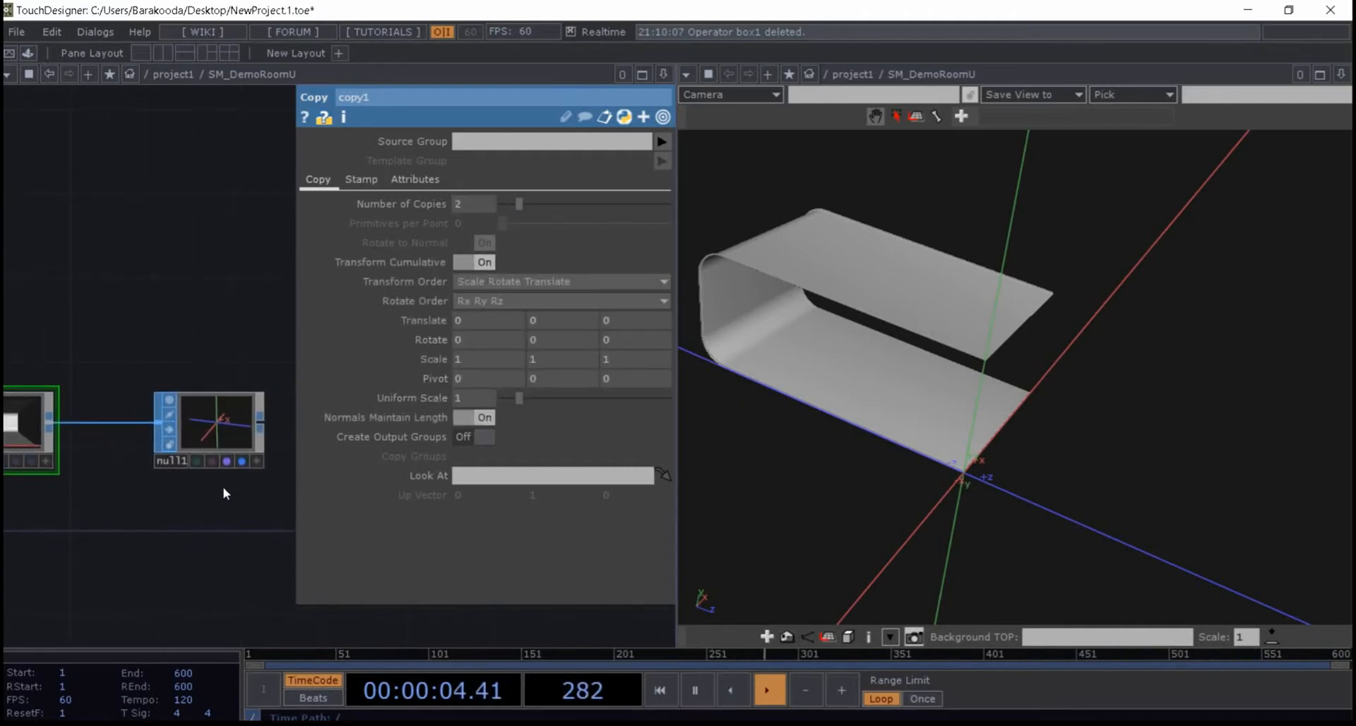
left_click(543, 340)
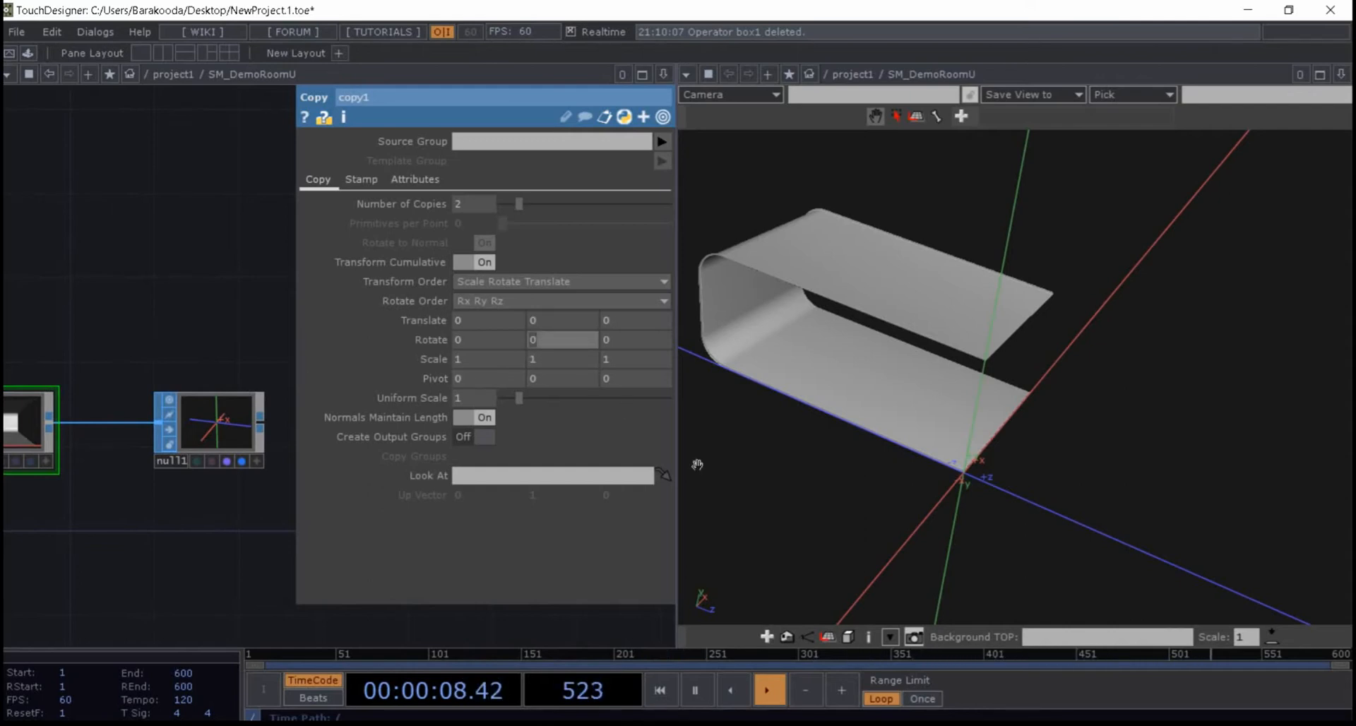
type("18")
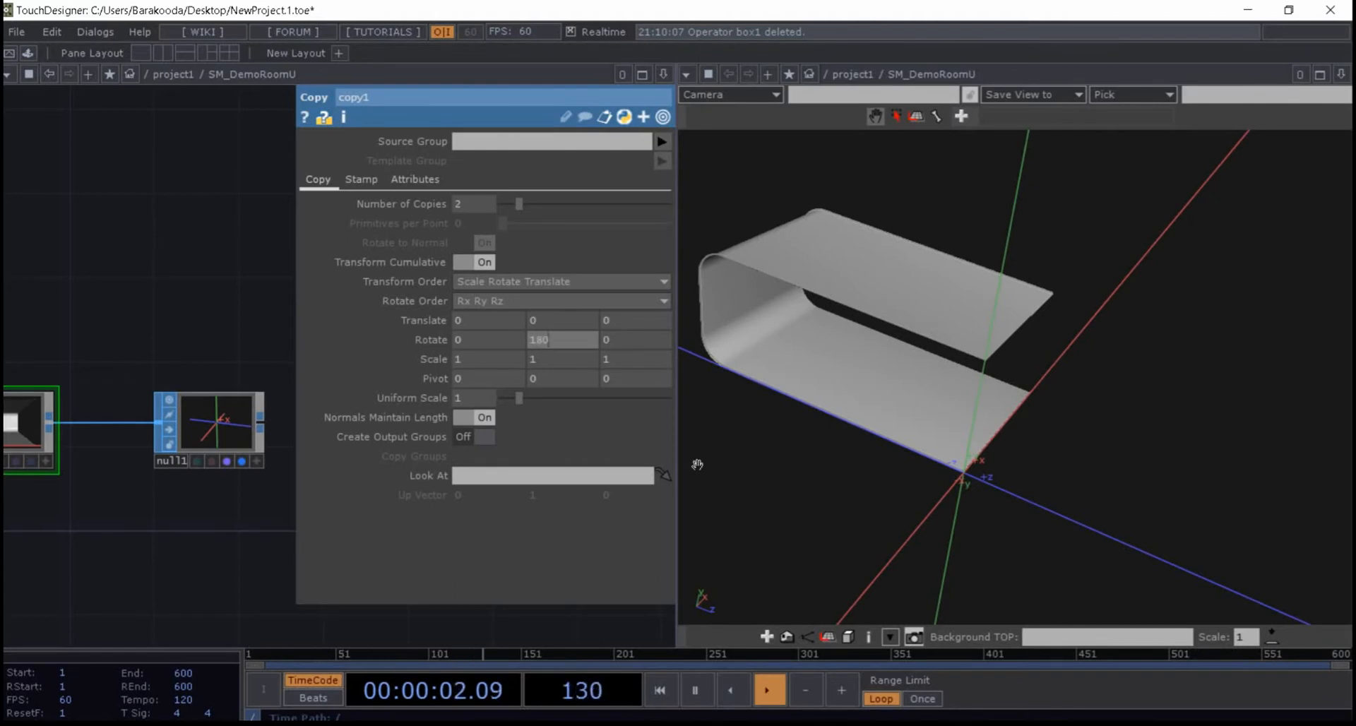
key("Return")
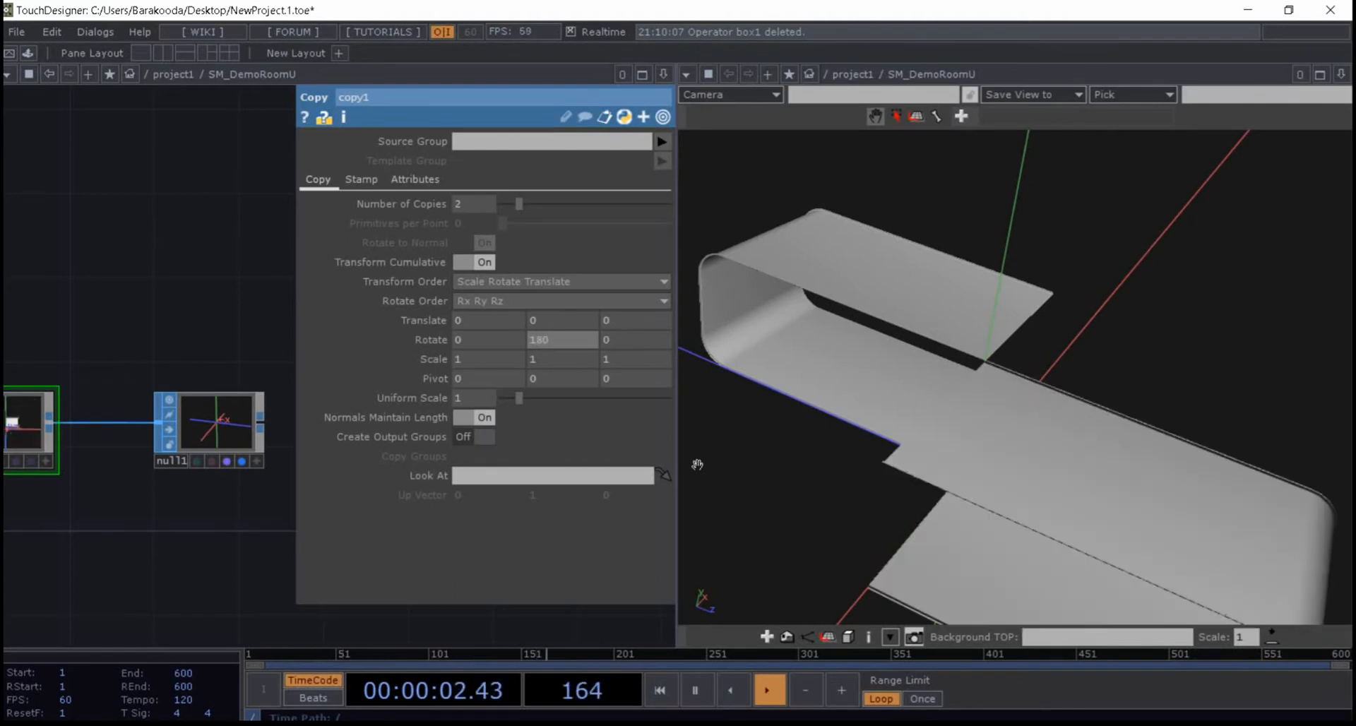
- Set copy1's X pivot to 5 to align the two room halves, and check how they meet
left_click_drag(1068, 562, 965, 466)
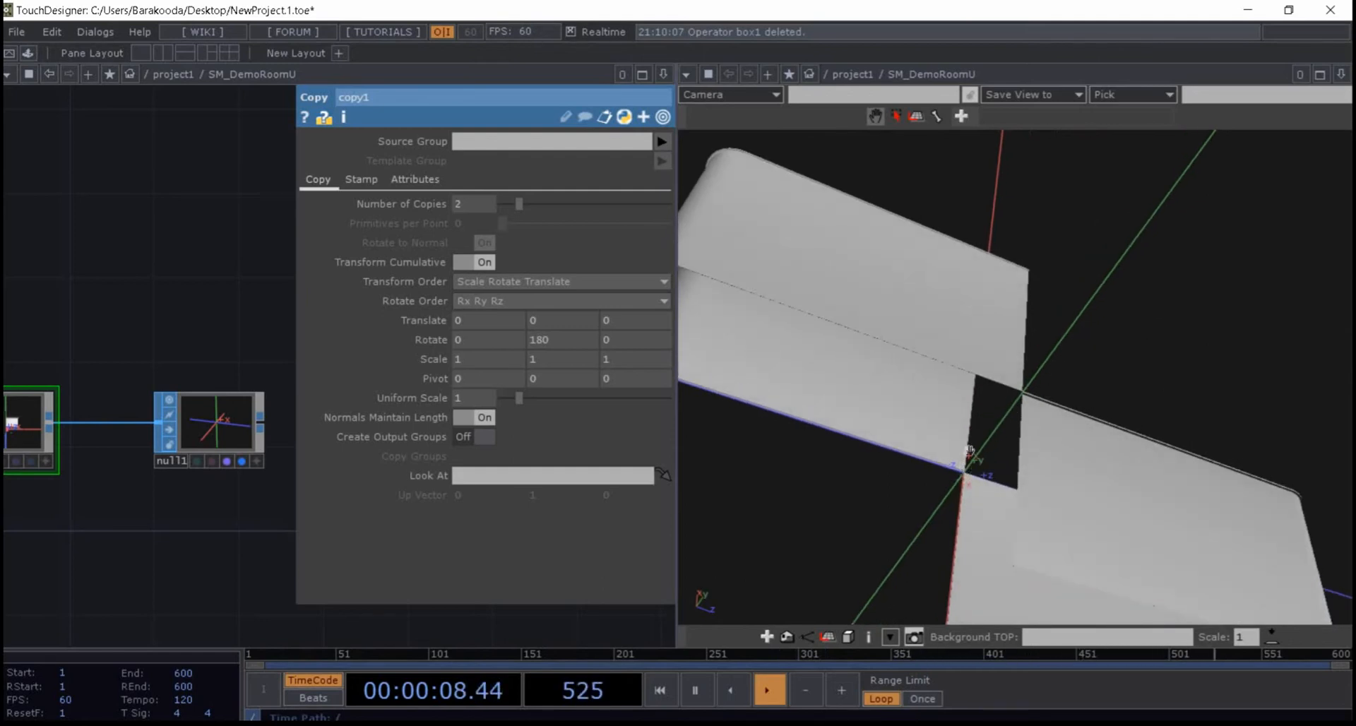
left_click_drag(968, 470, 958, 492)
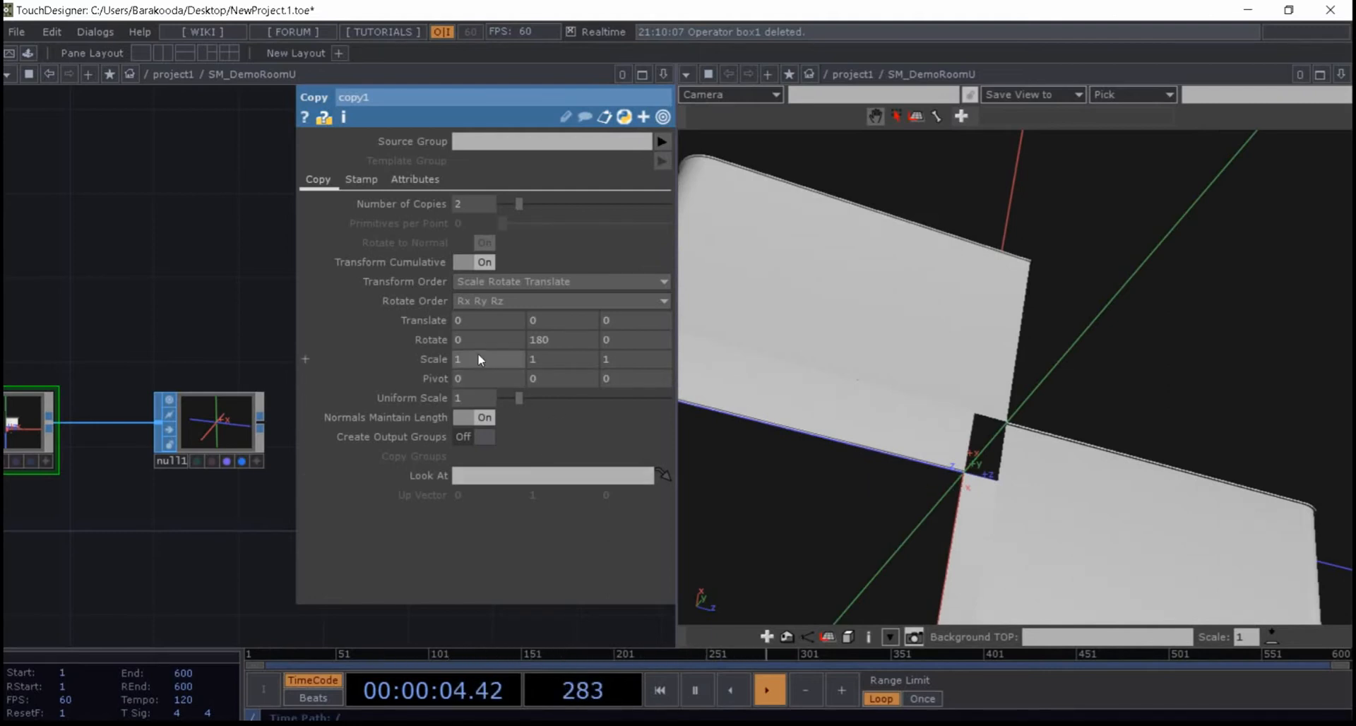
mouse_move(491, 380)
middle_mouse_down()
mouse_move(489, 353)
mouse_move(579, 353)
mouse_move(506, 385)
middle_mouse_up()
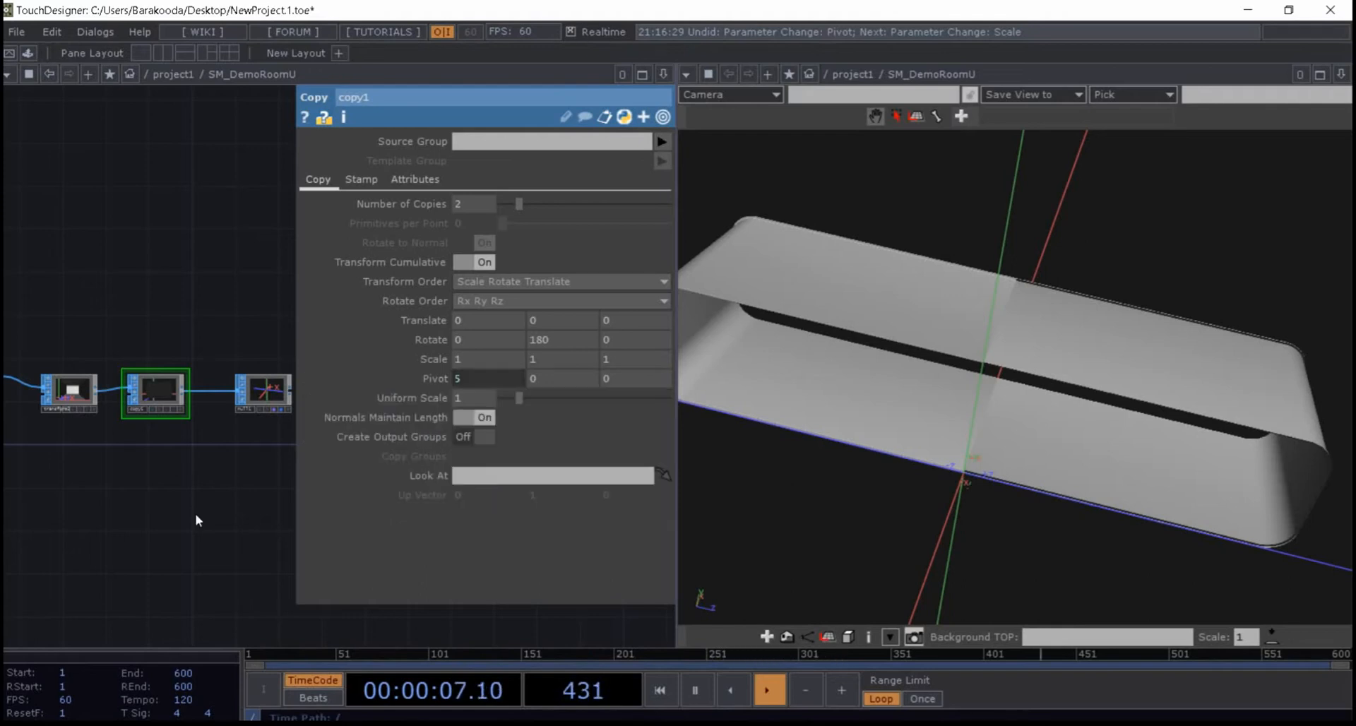
left_click_drag(192, 514, 181, 513)
key("p")
left_click_drag(1093, 312, 1081, 358)
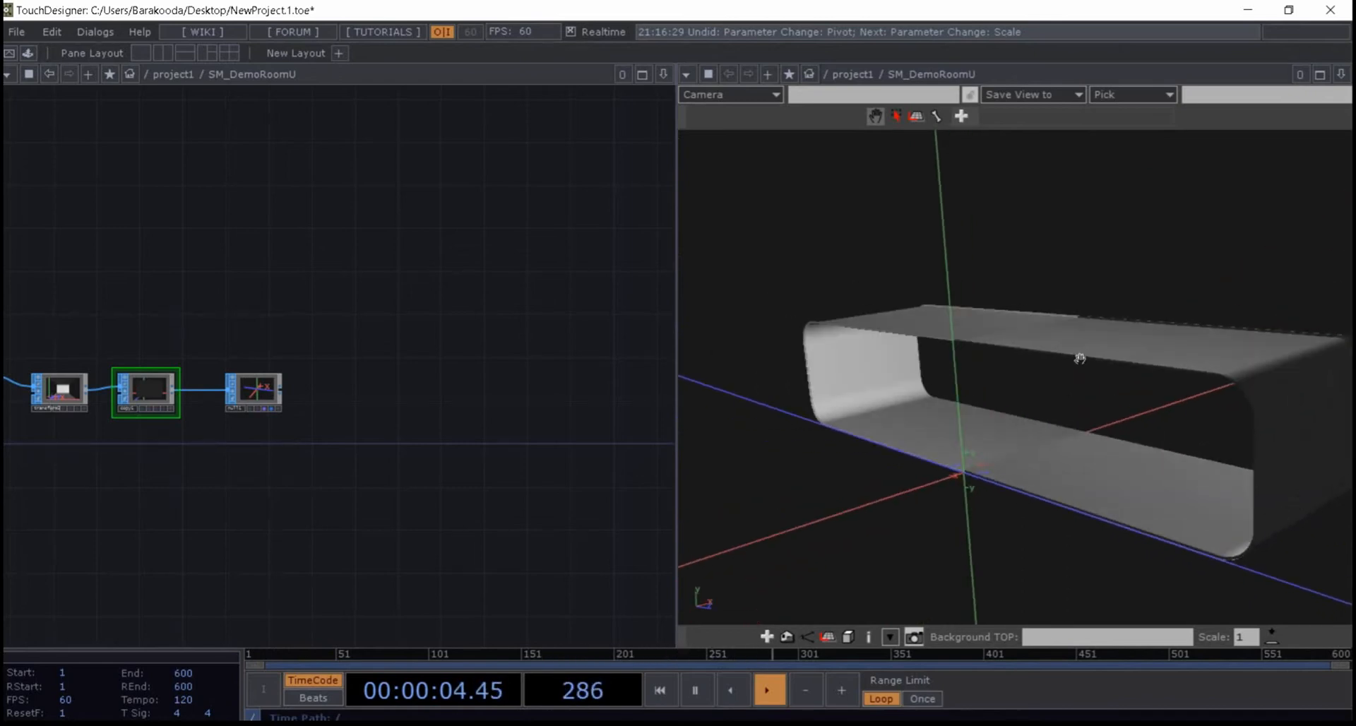
- Add a Line SOP in the empty area below the node chain
left_click_drag(161, 506, 379, 456)
middle_click_drag(378, 457, 380, 387)
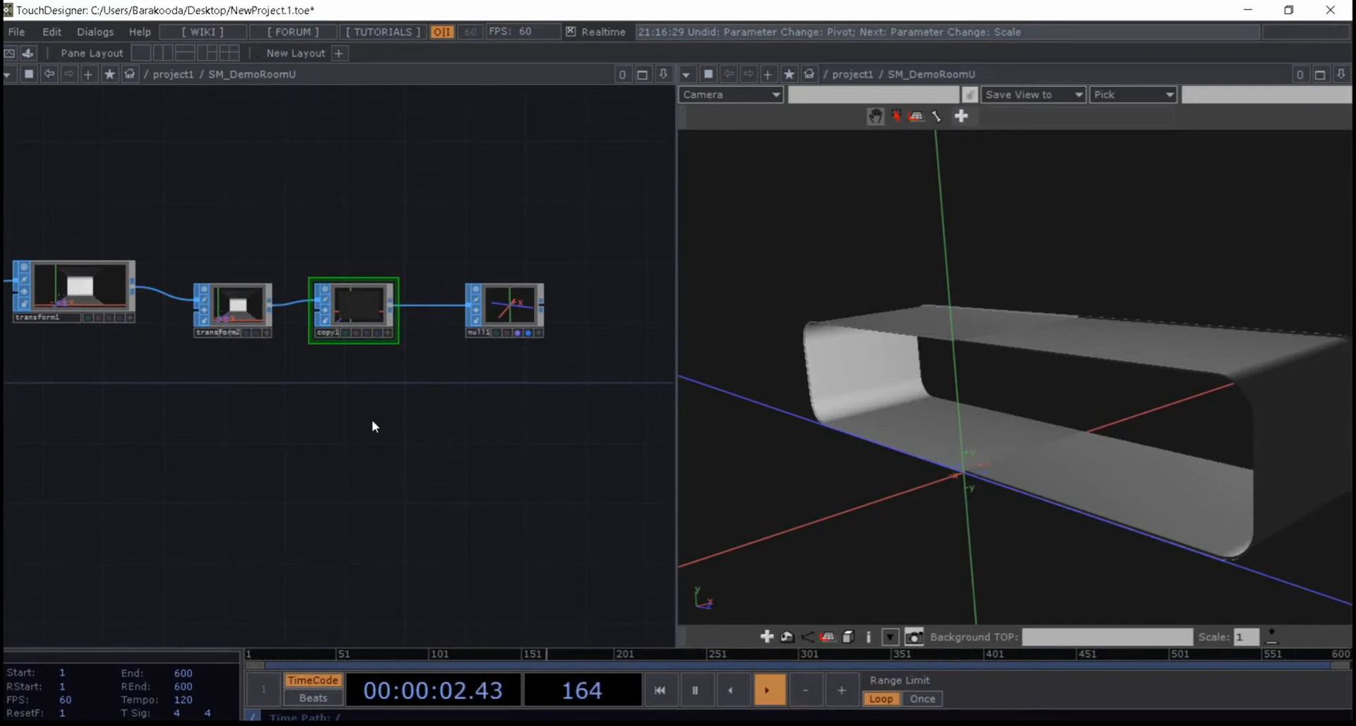
left_click_drag(225, 409, 380, 403)
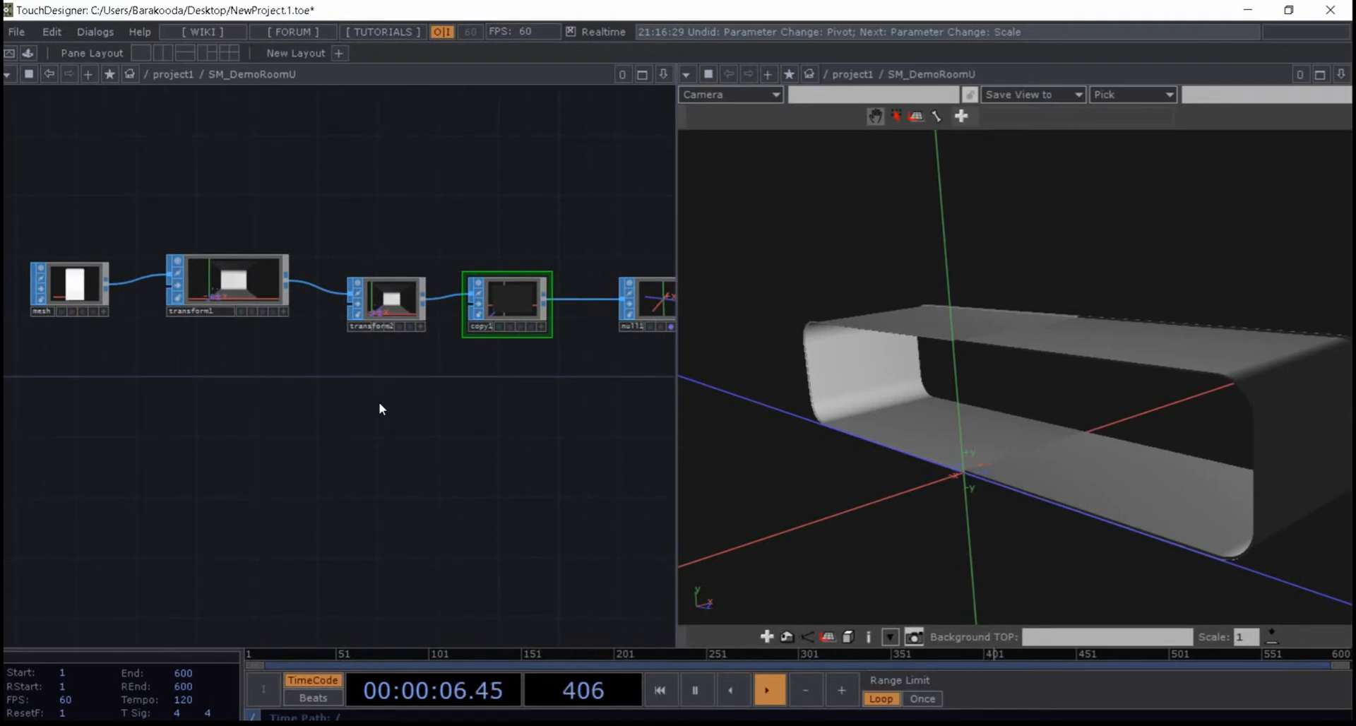
left_click_drag(379, 403, 308, 397)
key("Tab")
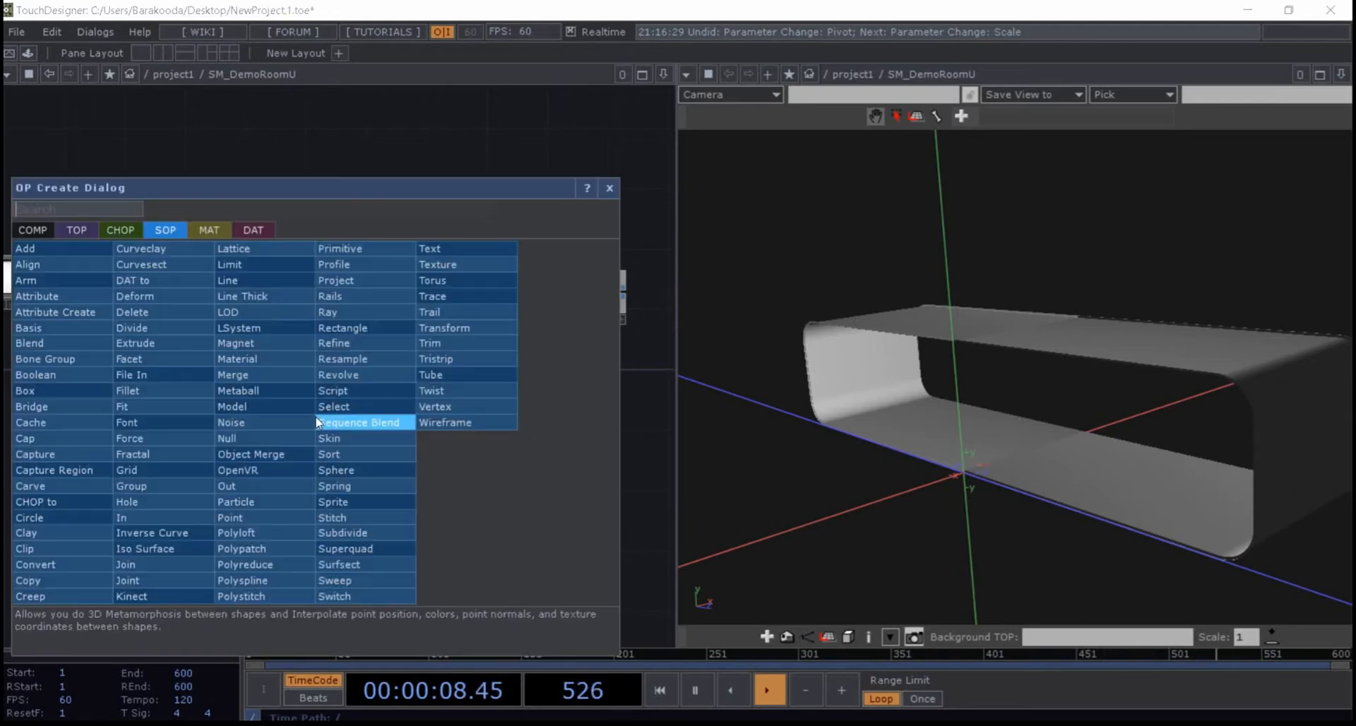
type("l")
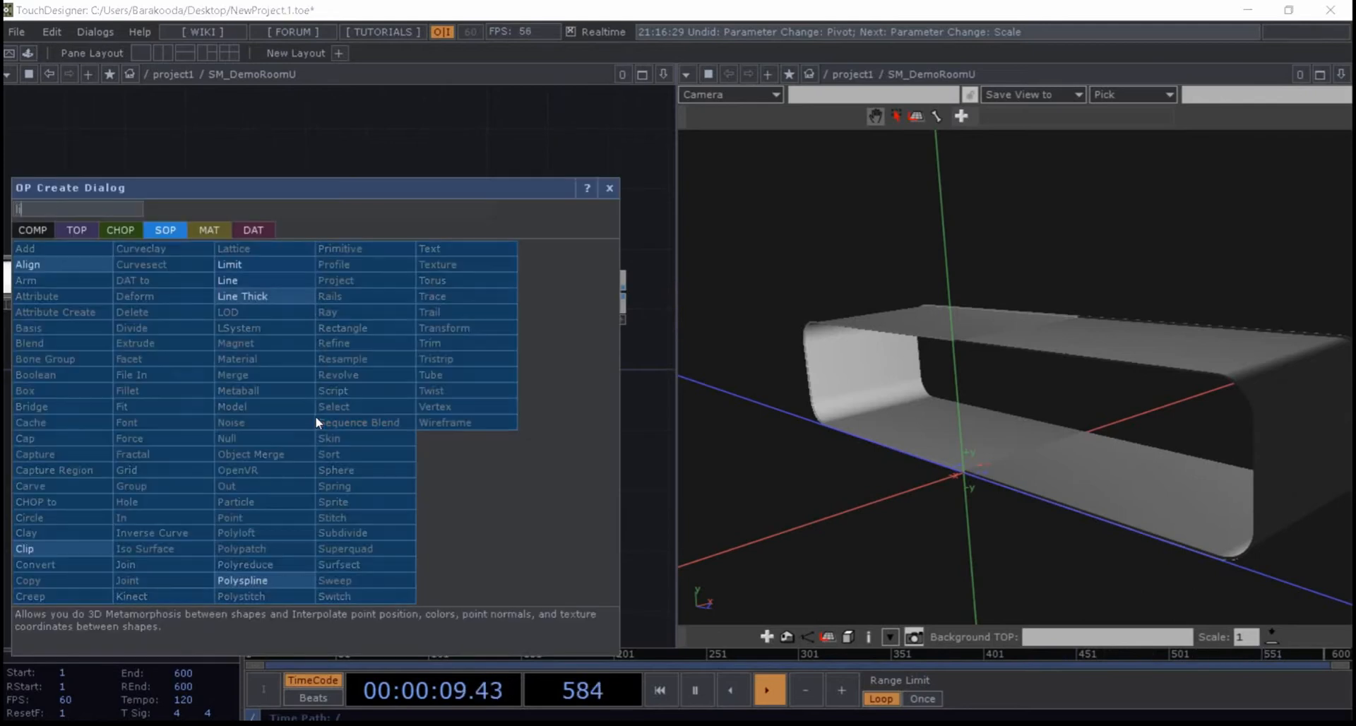
left_click(263, 280)
left_click(340, 489)
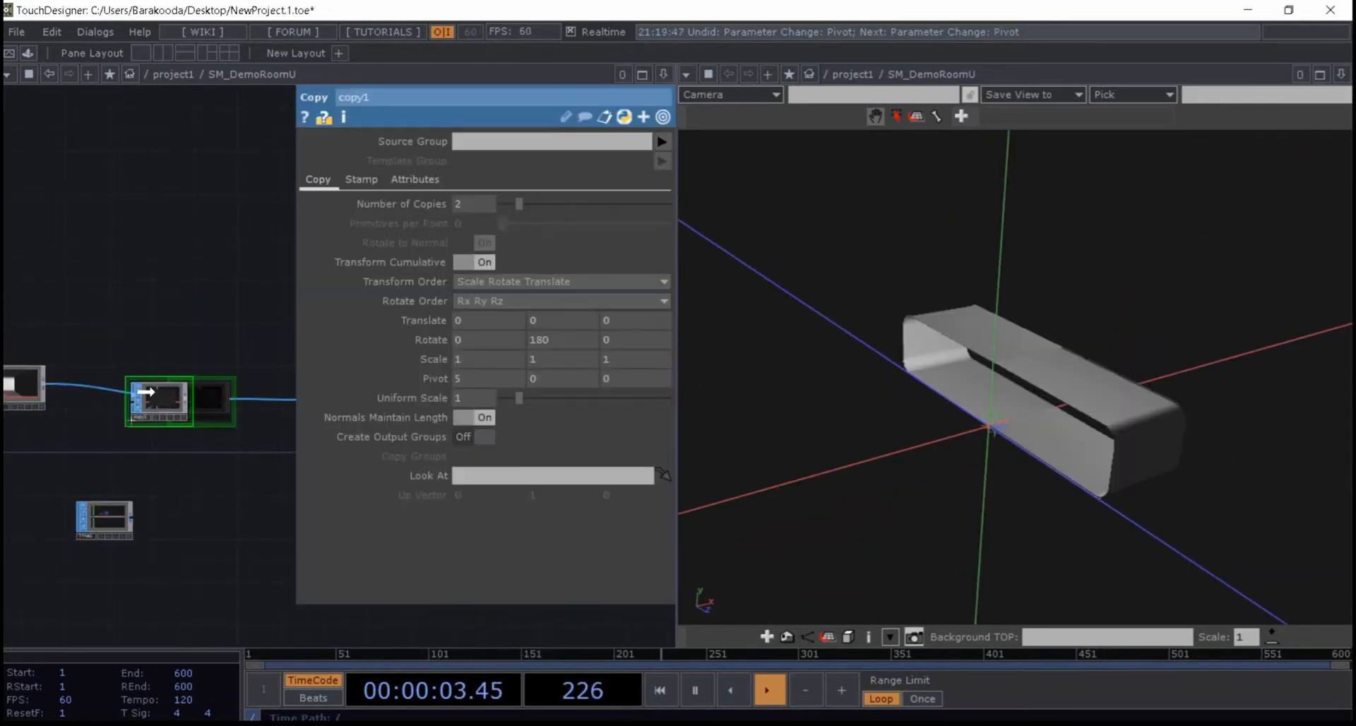
- Add a second Copy SOP below the chain and feed copy1's output into its first input
key("Tab")
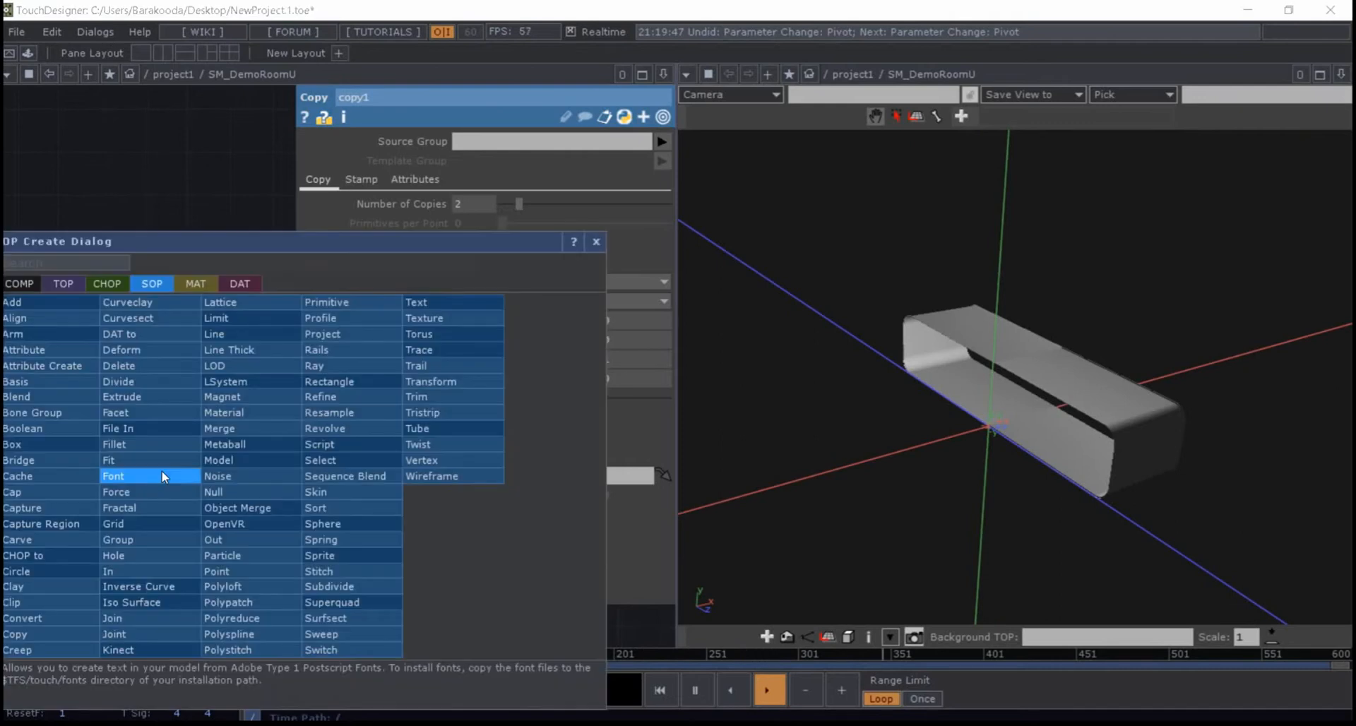
type("copy")
key("Return")
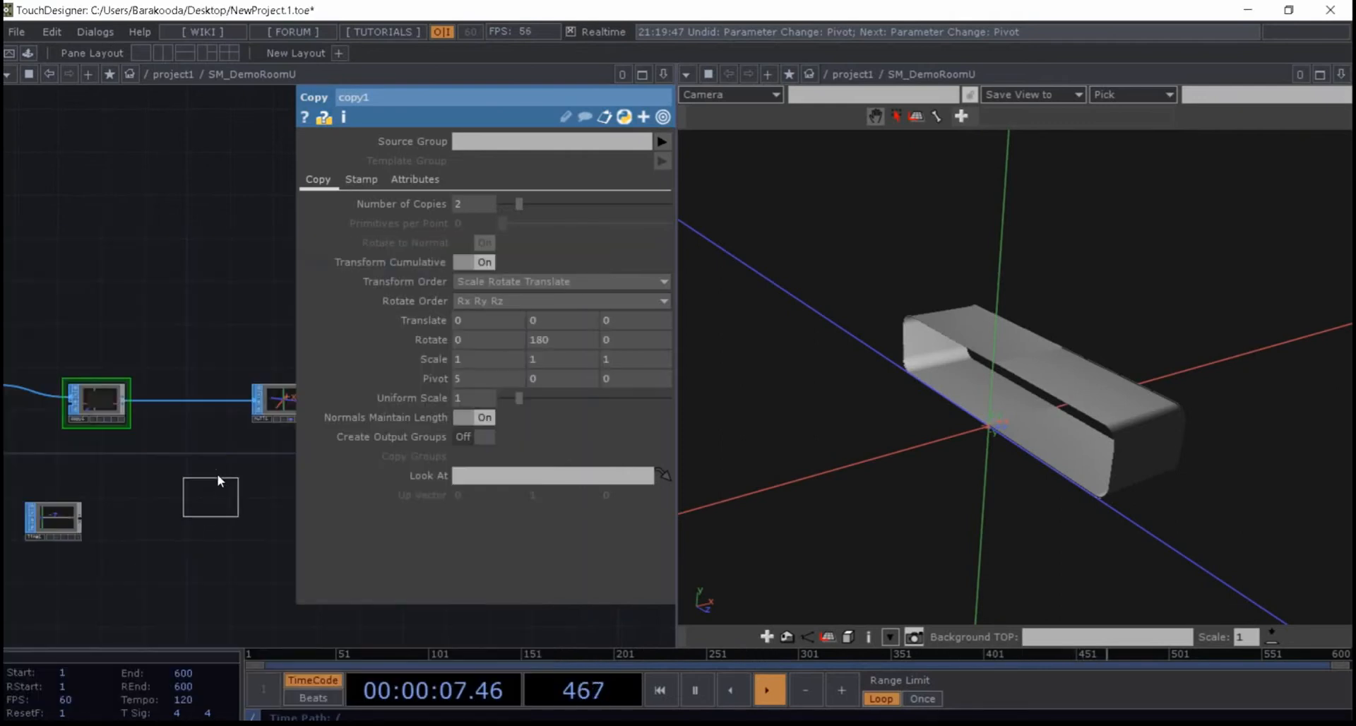
left_click(212, 441)
left_click_drag(84, 519, 164, 479)
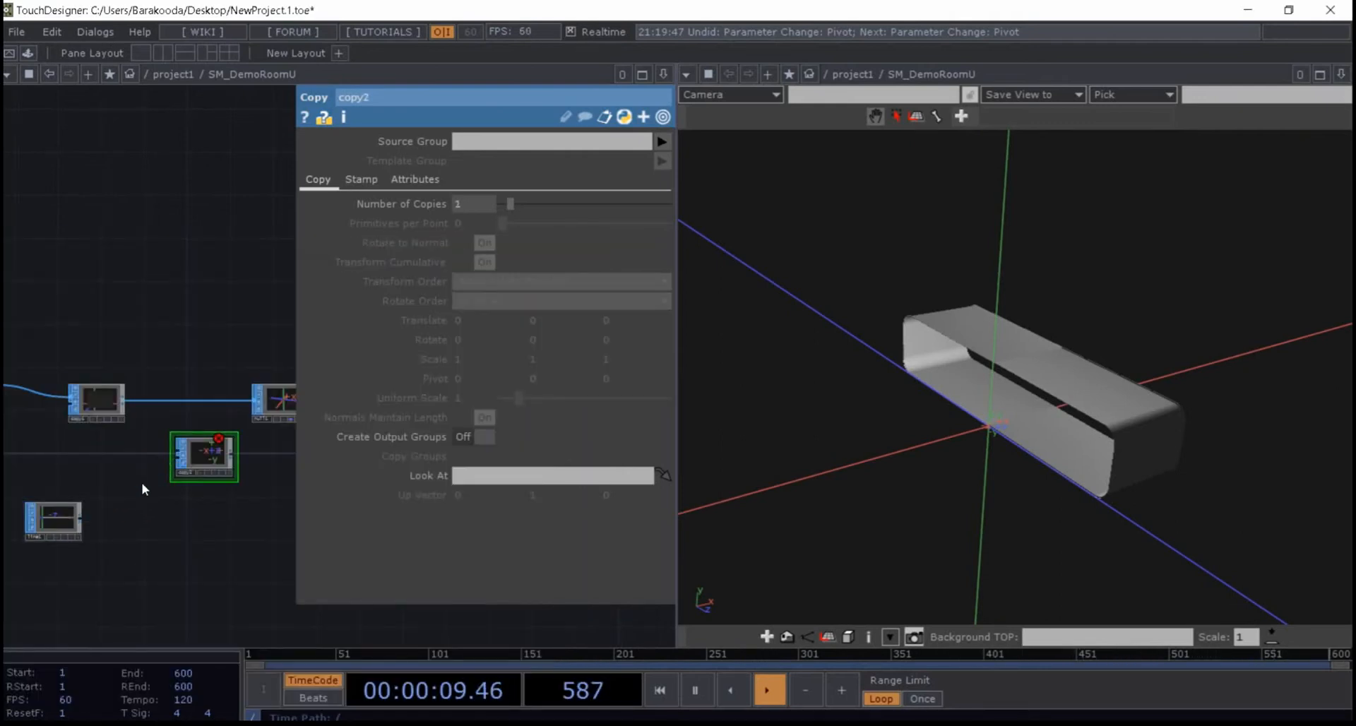
left_click_drag(125, 400, 163, 441)
scroll(207, 445, "up", 5)
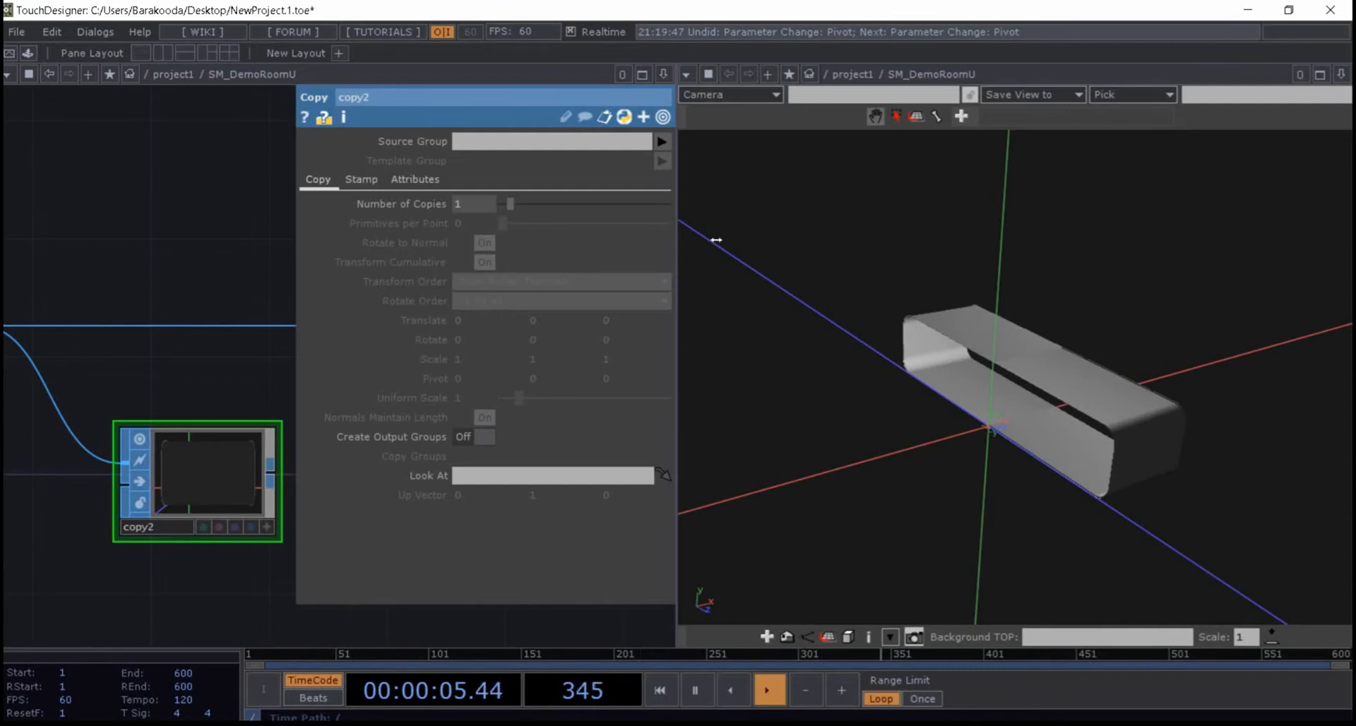
- Connect line1 to the second input of copy2 as its template
key("p")
left_click_drag(548, 373, 718, 278)
scroll(560, 366, "down", 2)
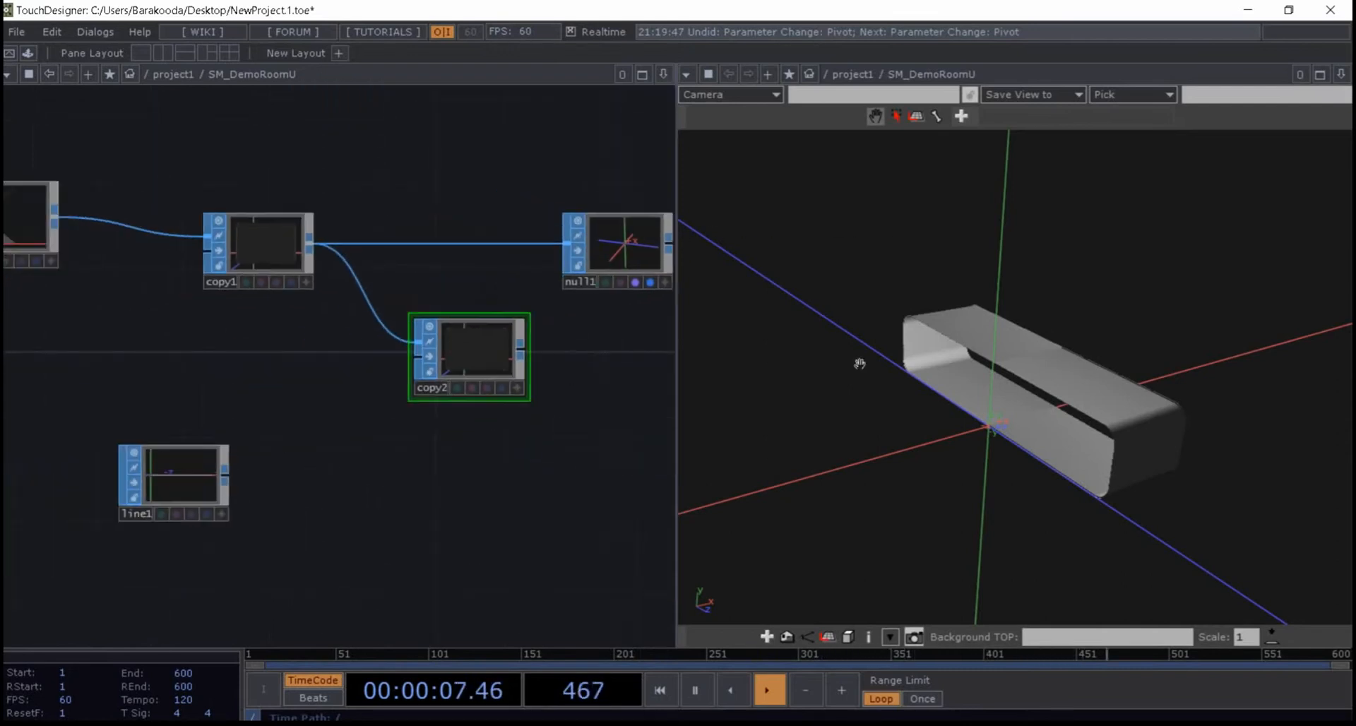
right_click(925, 363)
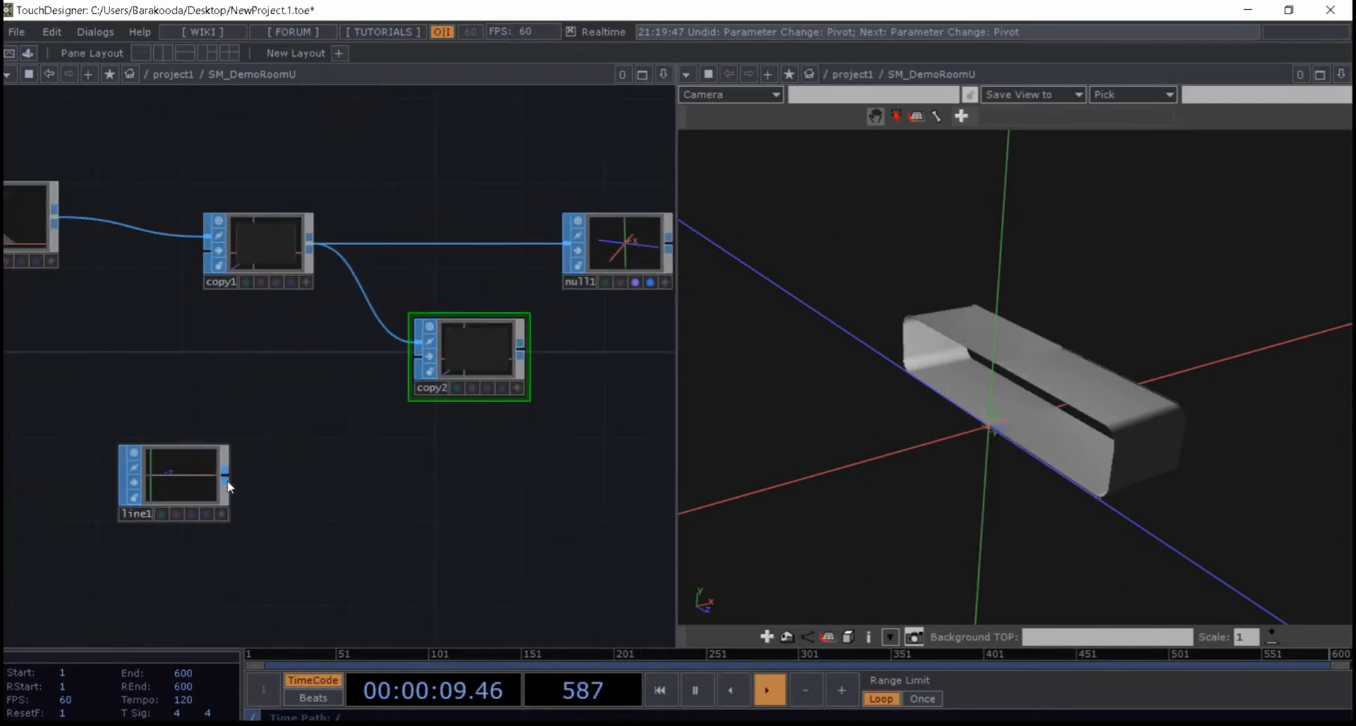
left_click_drag(225, 475, 380, 372)
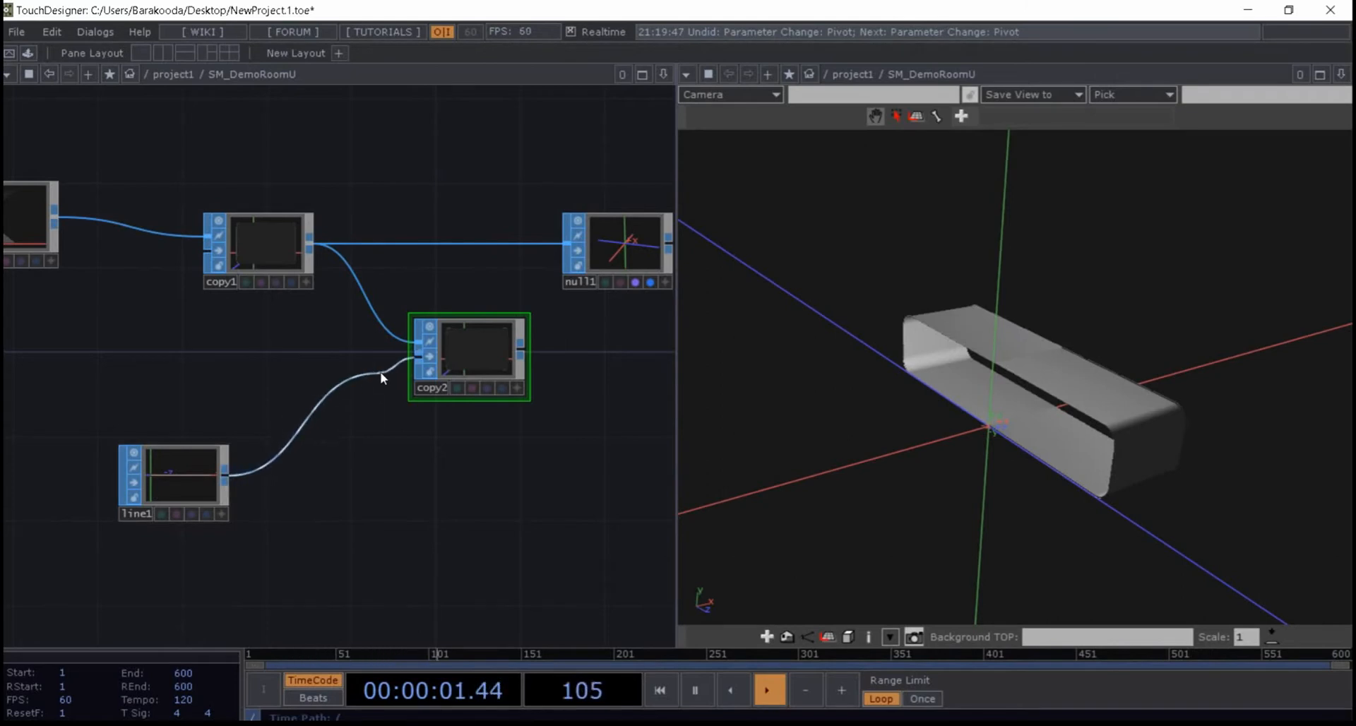
- Inspect the line's direction against the axes inside line1's own viewer
scroll(197, 503, "up", 1)
scroll(197, 503, "up", 2)
left_click(156, 421)
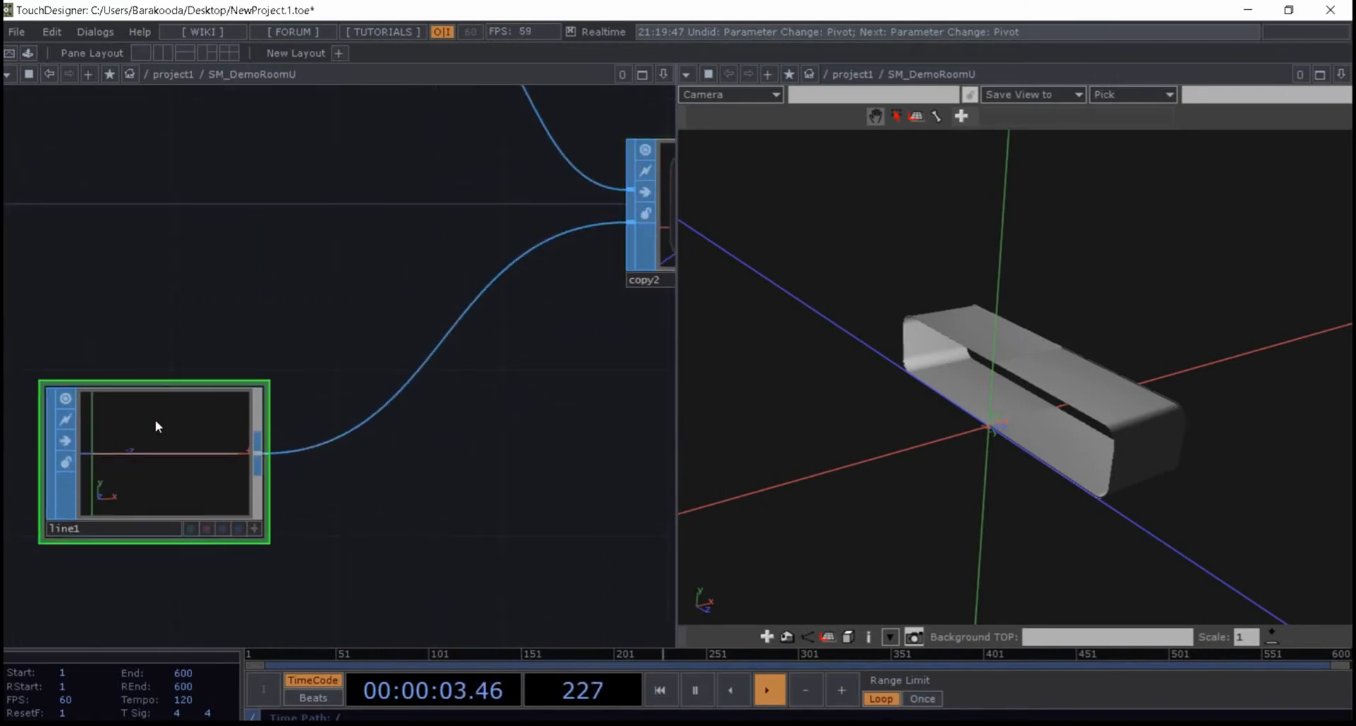
left_click(255, 530)
left_click_drag(202, 498, 121, 469)
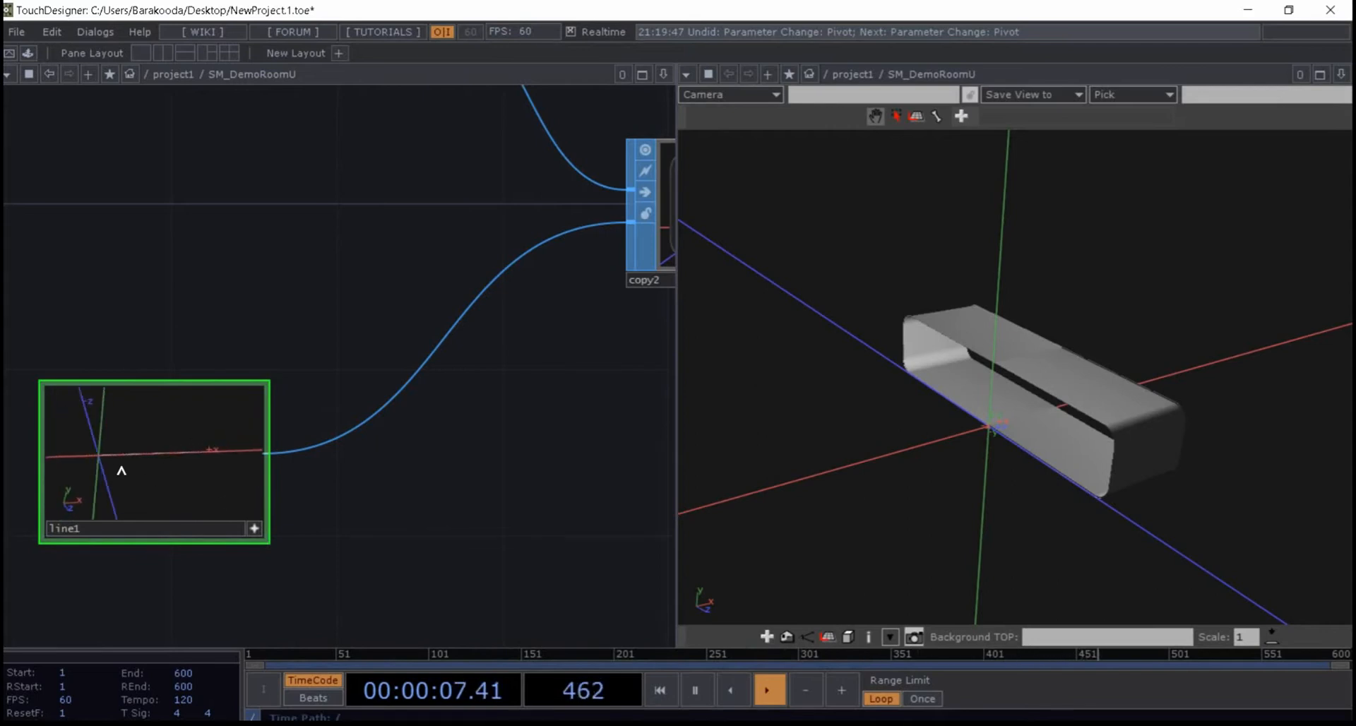
left_click(256, 530)
- Reference line1's Point A X in its Point B X and negate it, using the expression -me.par.pax
key("p")
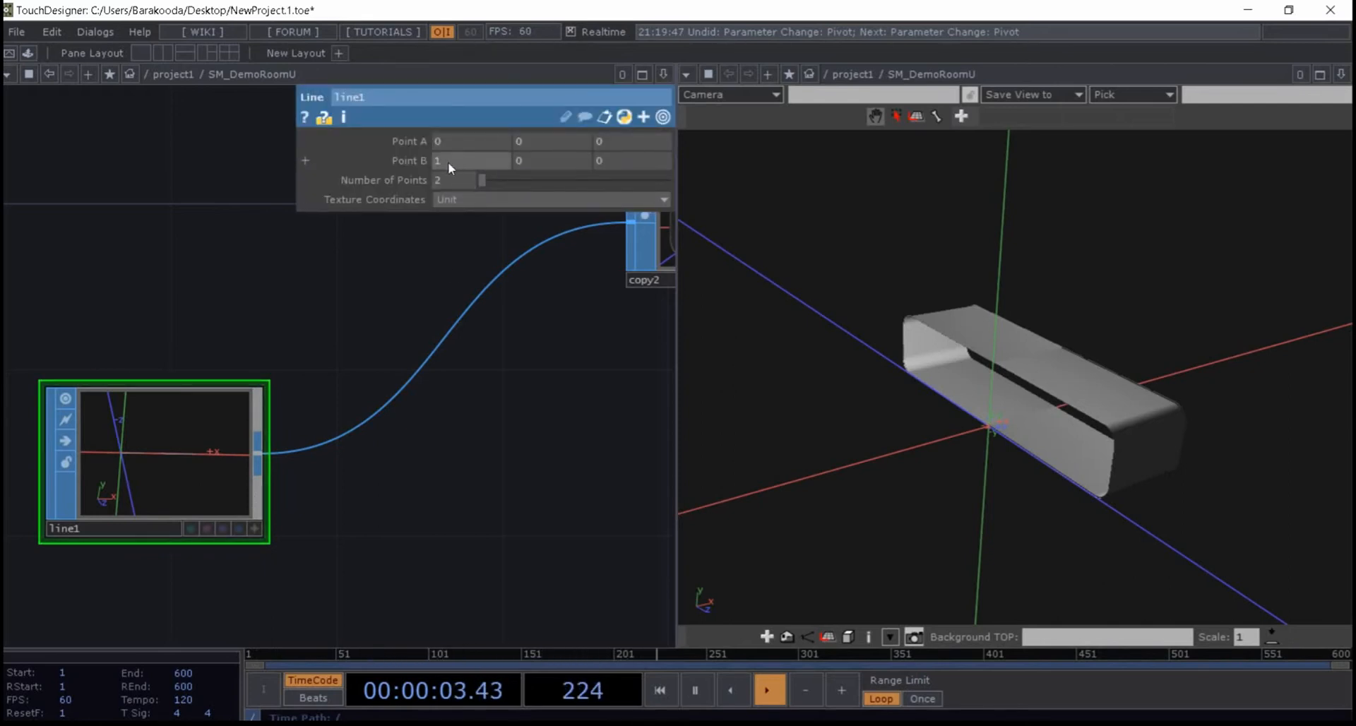
right_click(445, 144)
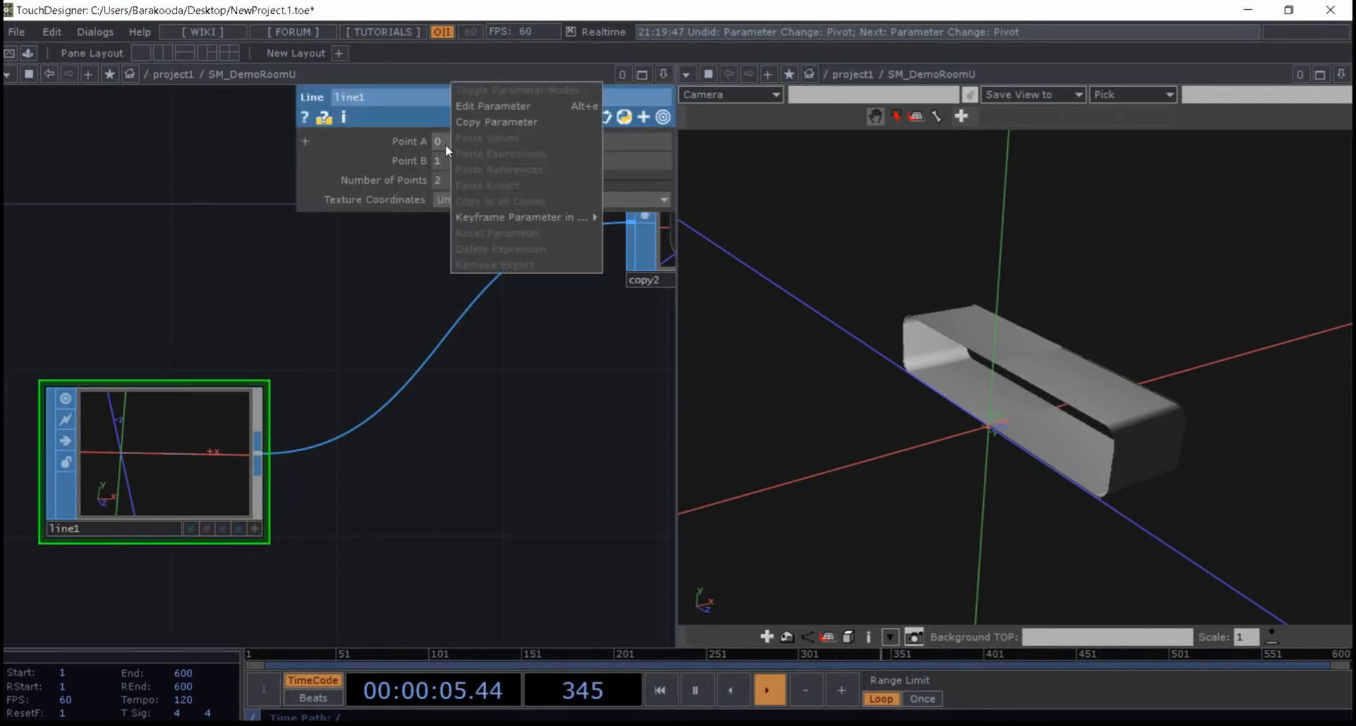
left_click(486, 123)
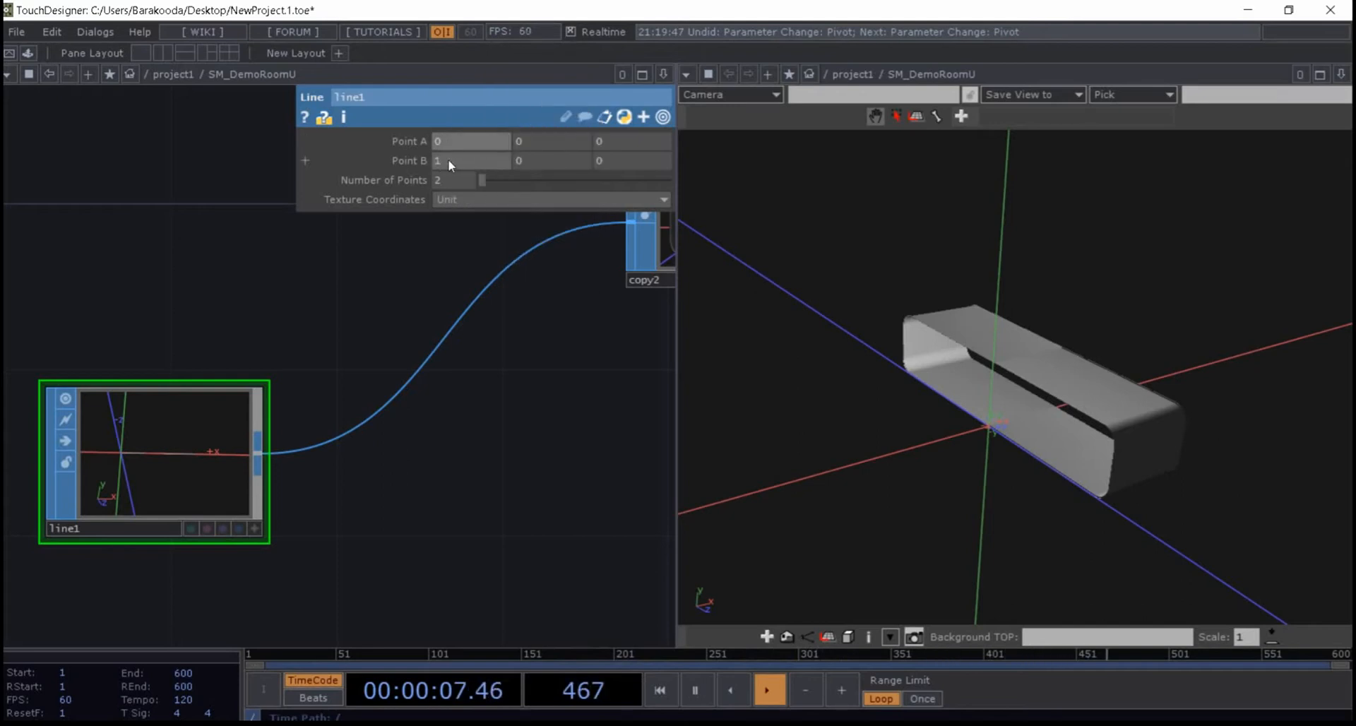
right_click(451, 159)
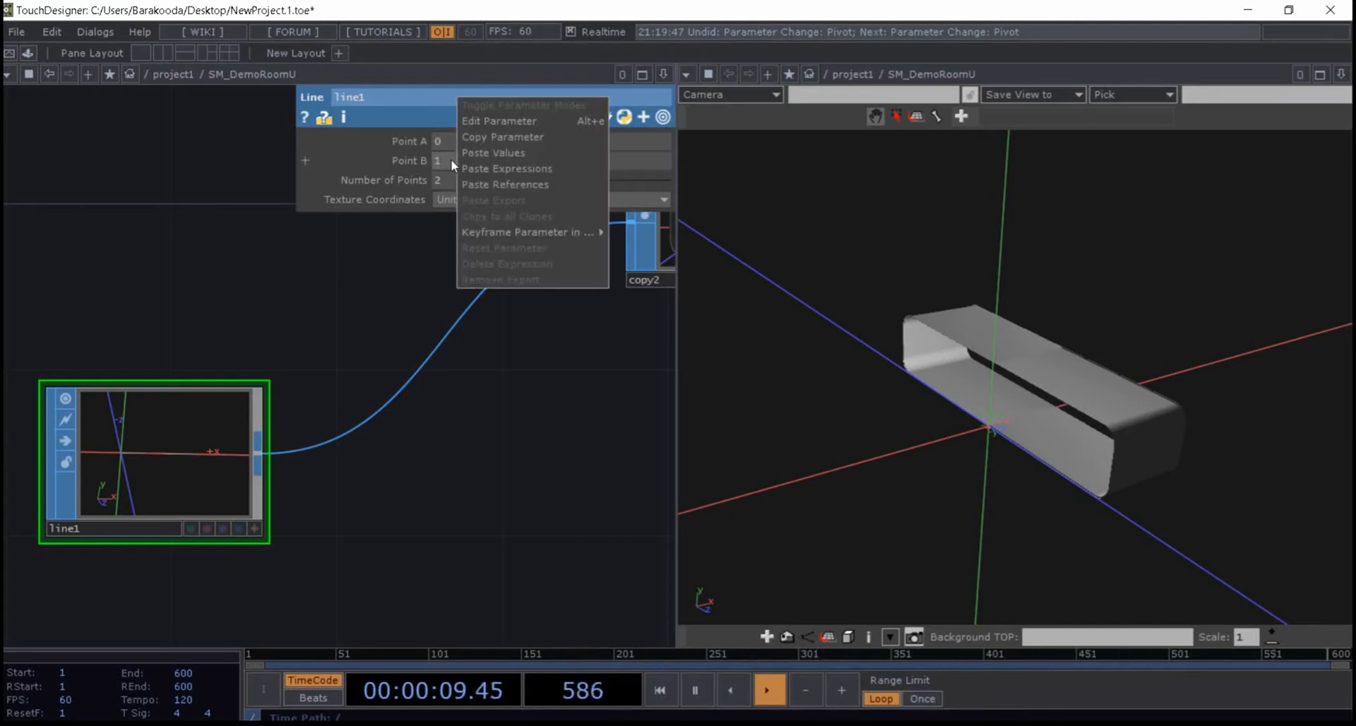
left_click(535, 182)
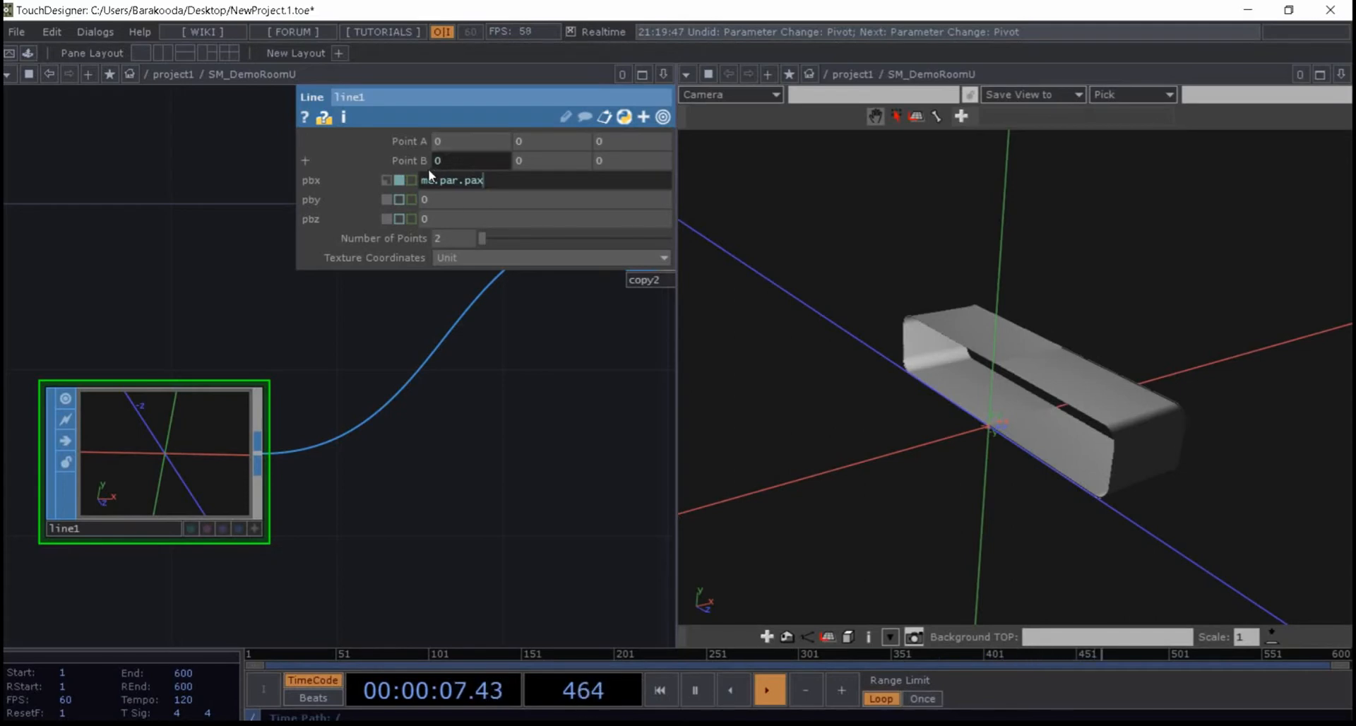
type("-")
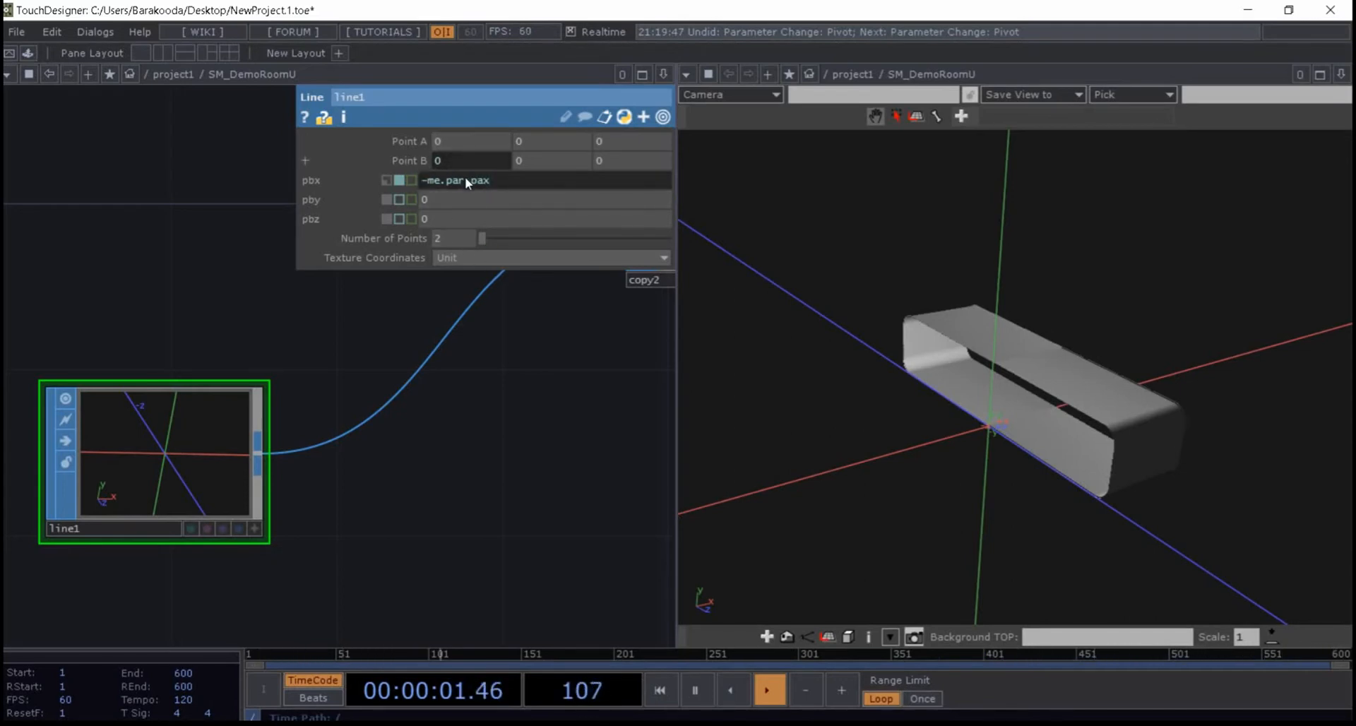
- Set line1's Point A X to -1.4 and feed copy2's output into null1 in place of copy1's
left_click(450, 140)
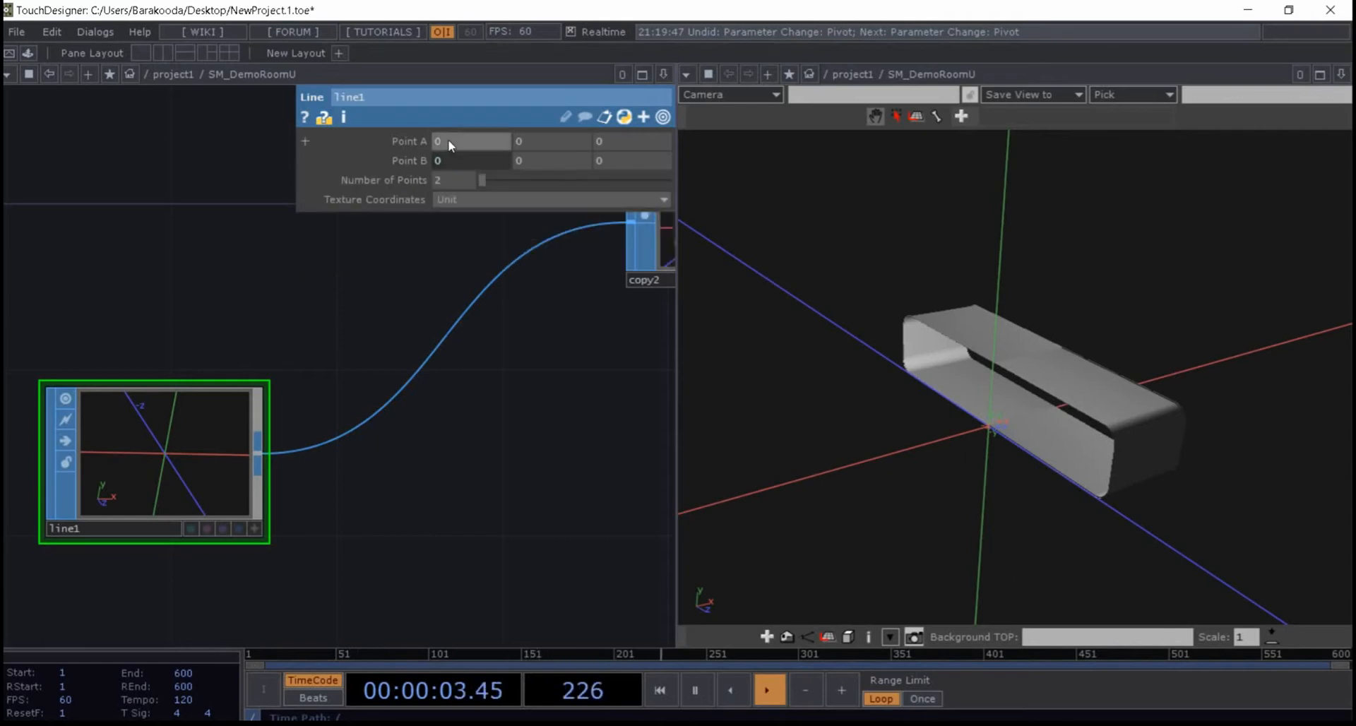
middle_click_drag(460, 141, 393, 117)
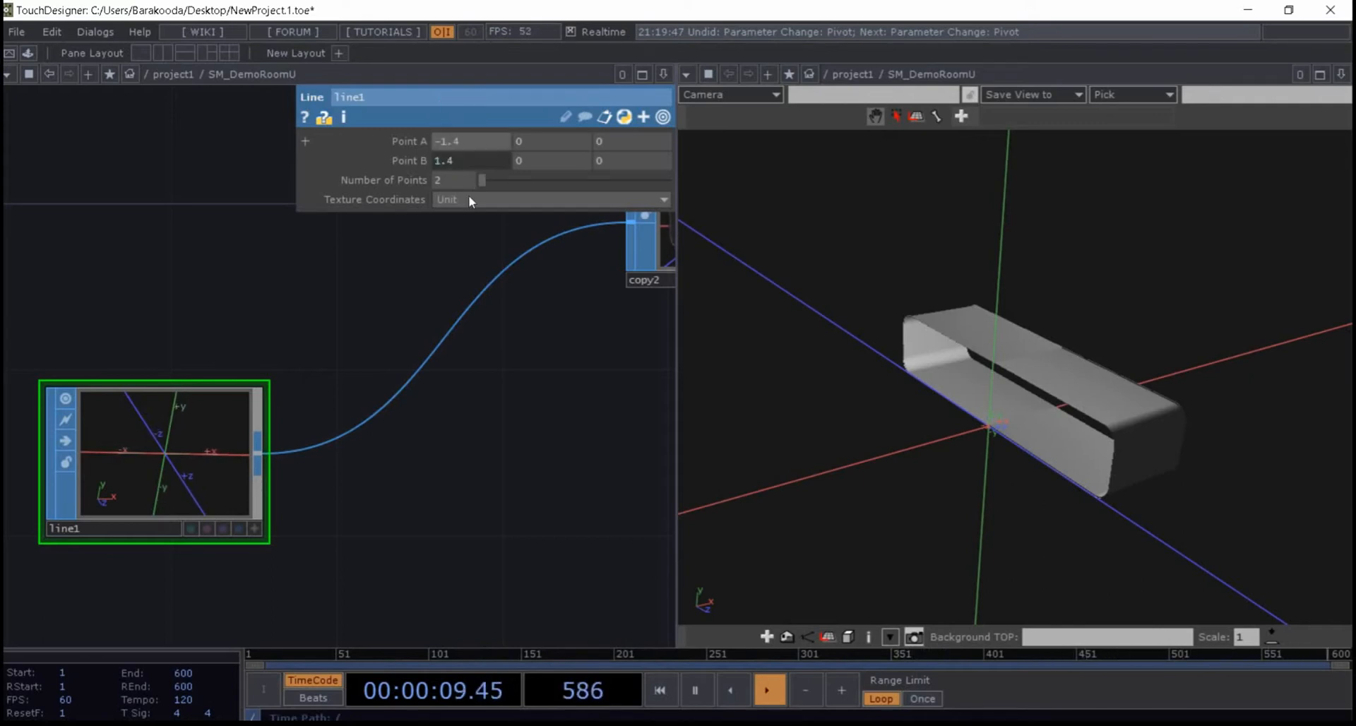
scroll(448, 510, "down", 3)
left_click_drag(520, 429, 318, 466)
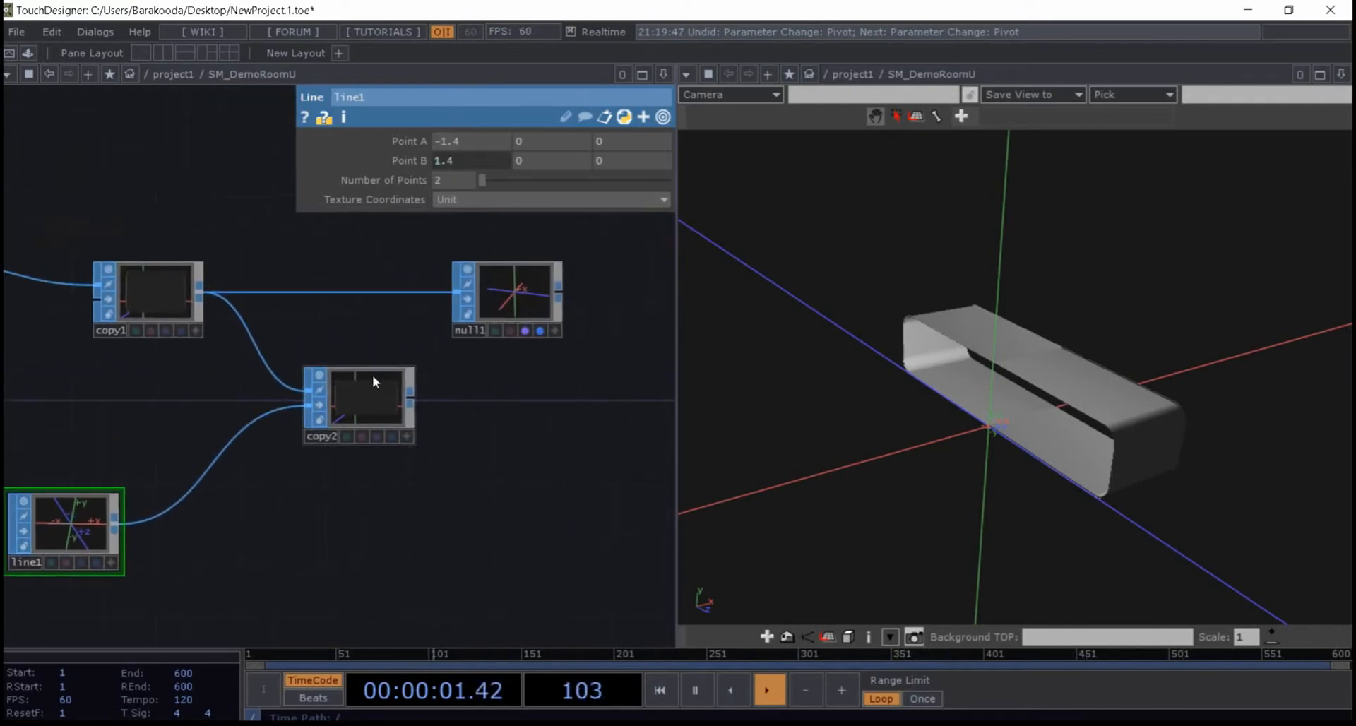
left_click_drag(409, 403, 459, 291)
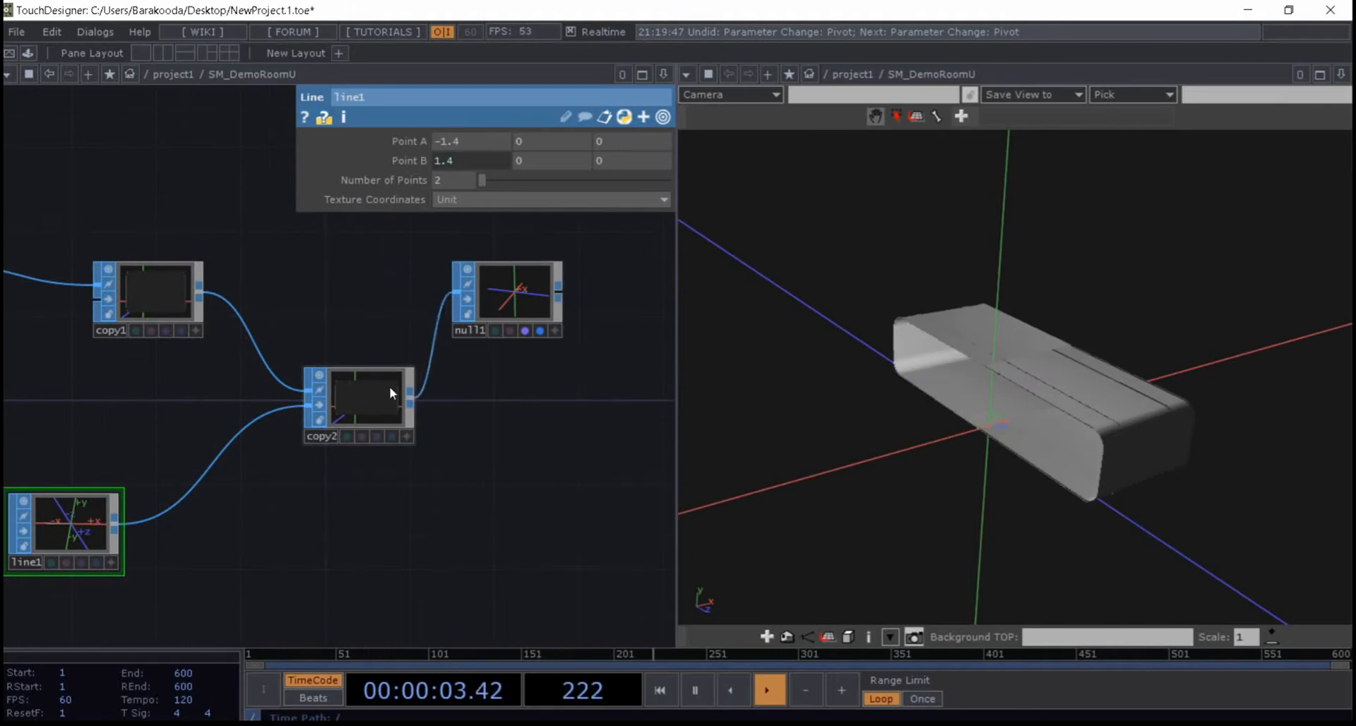
- Set copy2's Number of Copies to 5
left_click(390, 393)
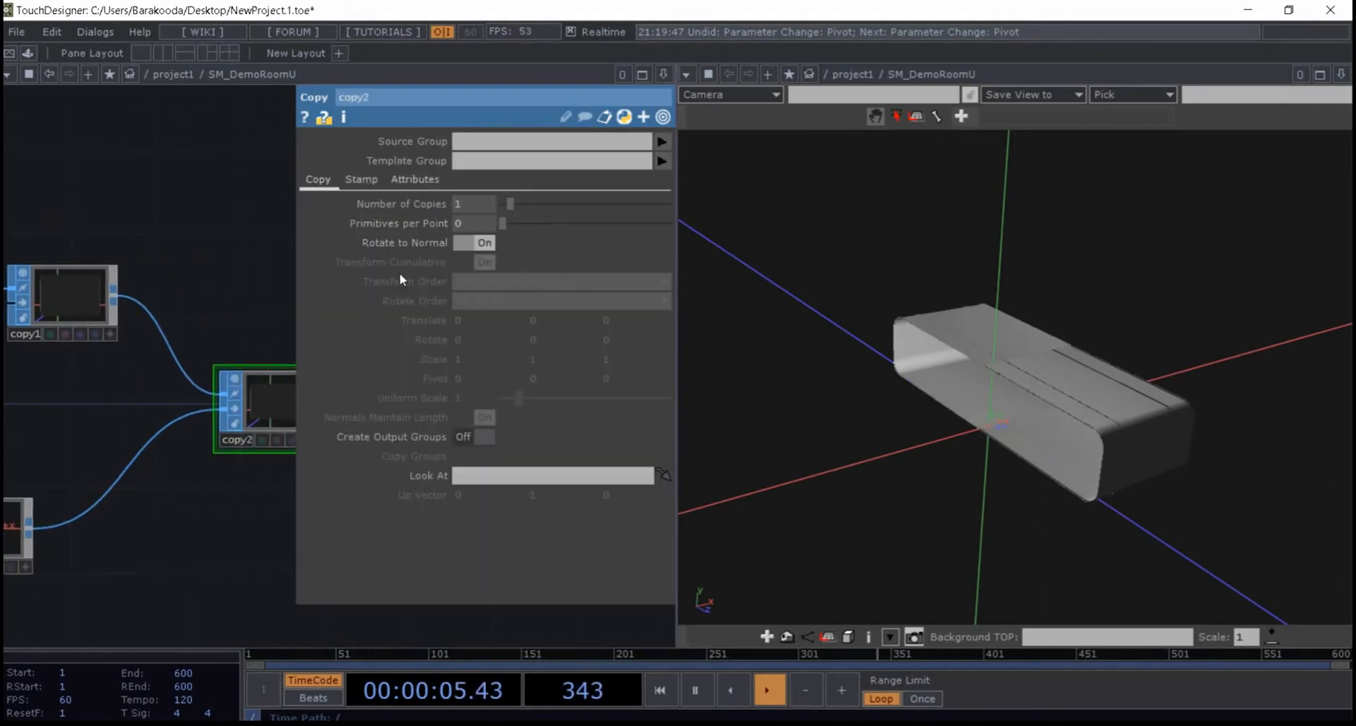
left_click(476, 204)
type("5")
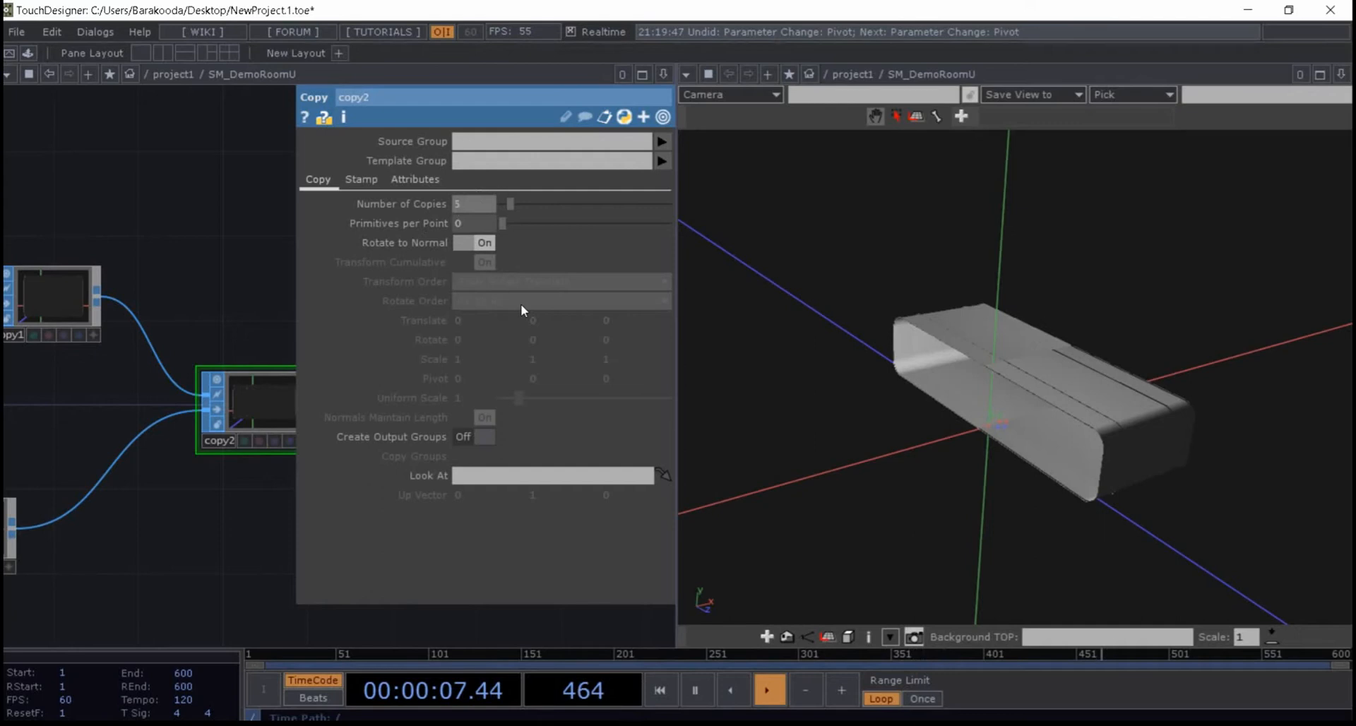
key("Return")
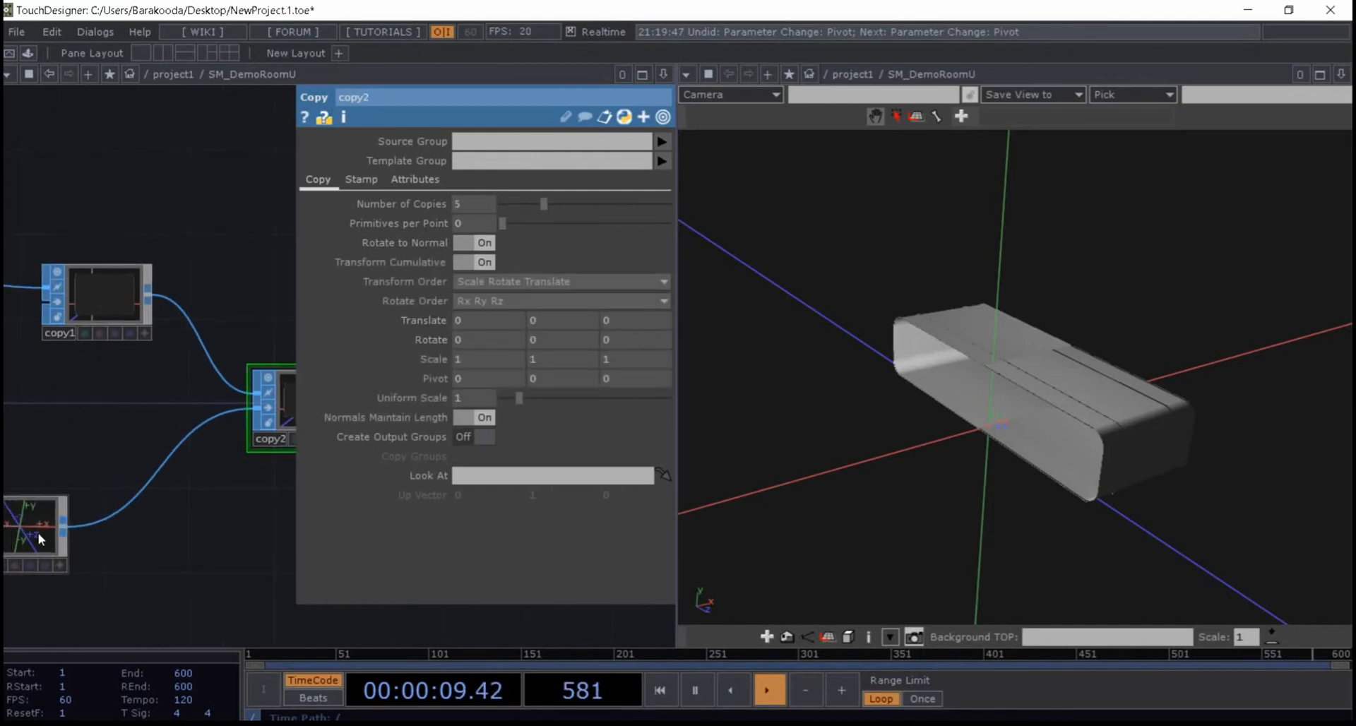
- Set line1's Number of Points to 5
left_click(39, 532)
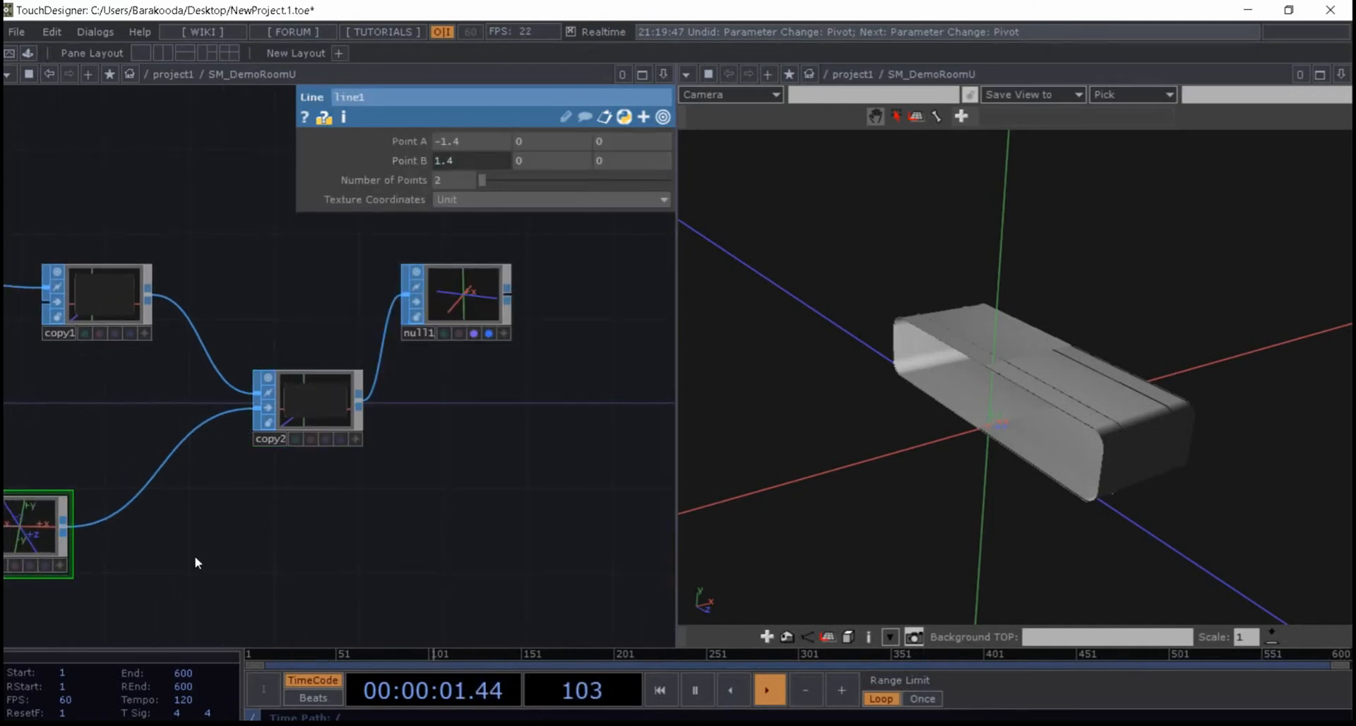
left_click_drag(290, 538, 396, 514)
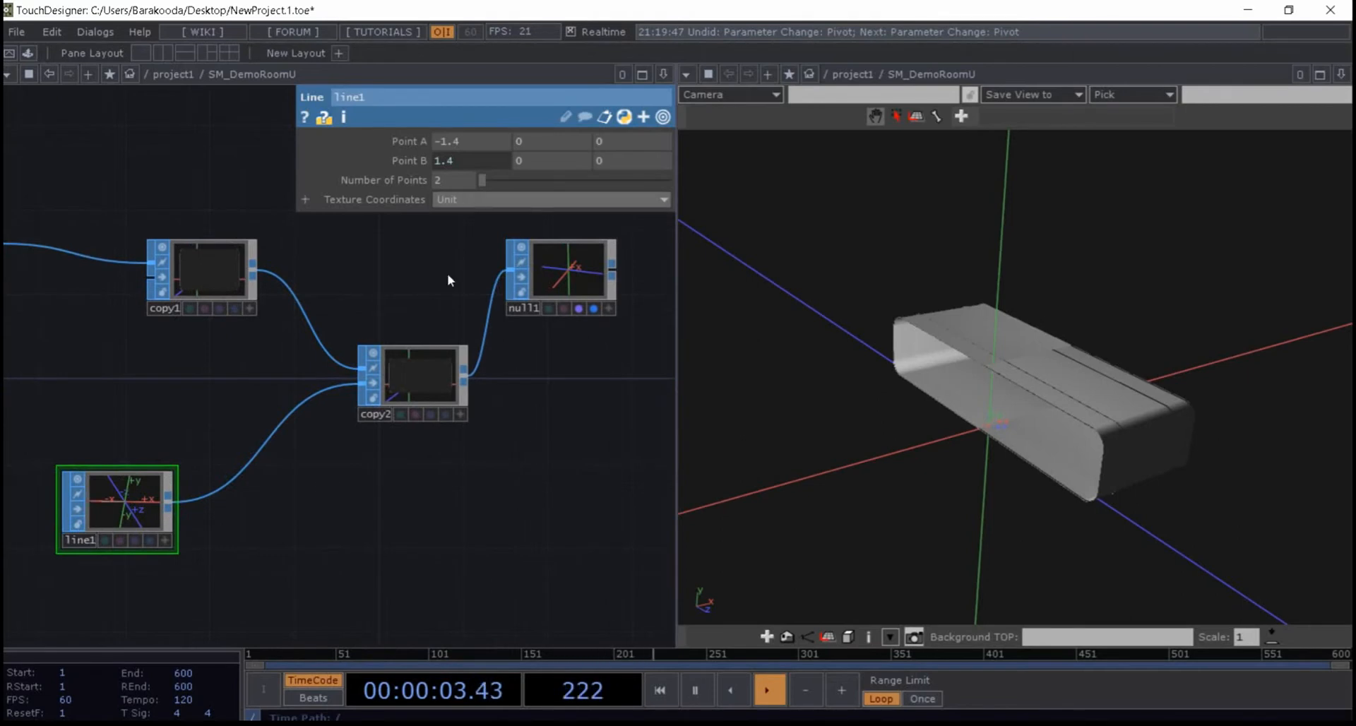
left_click(418, 385)
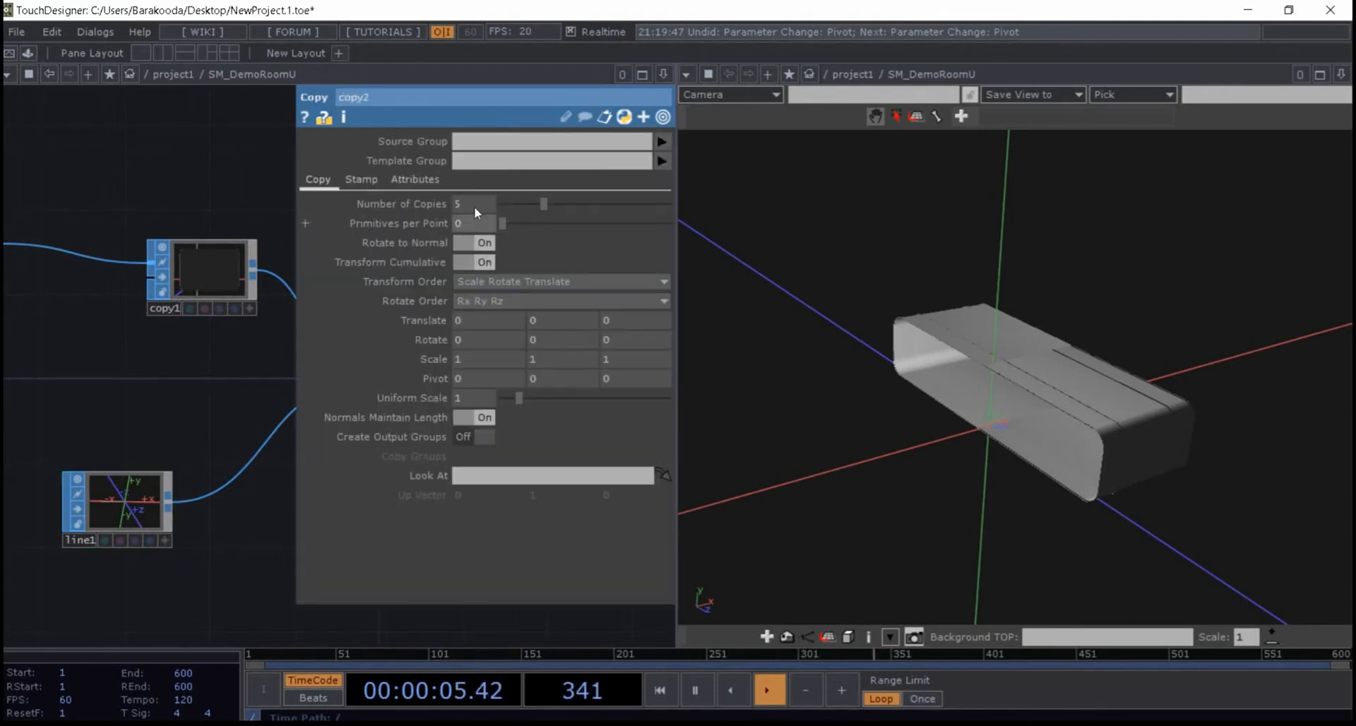
left_click(152, 513)
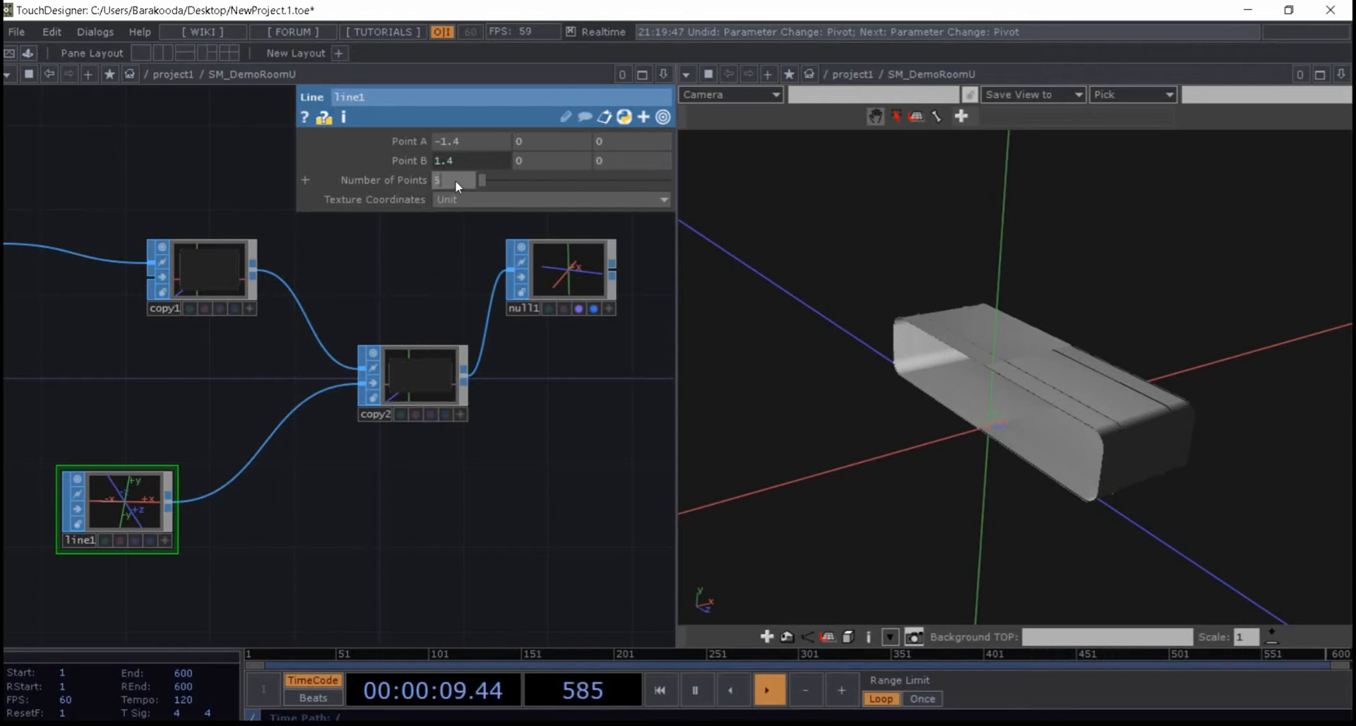
key("Return")
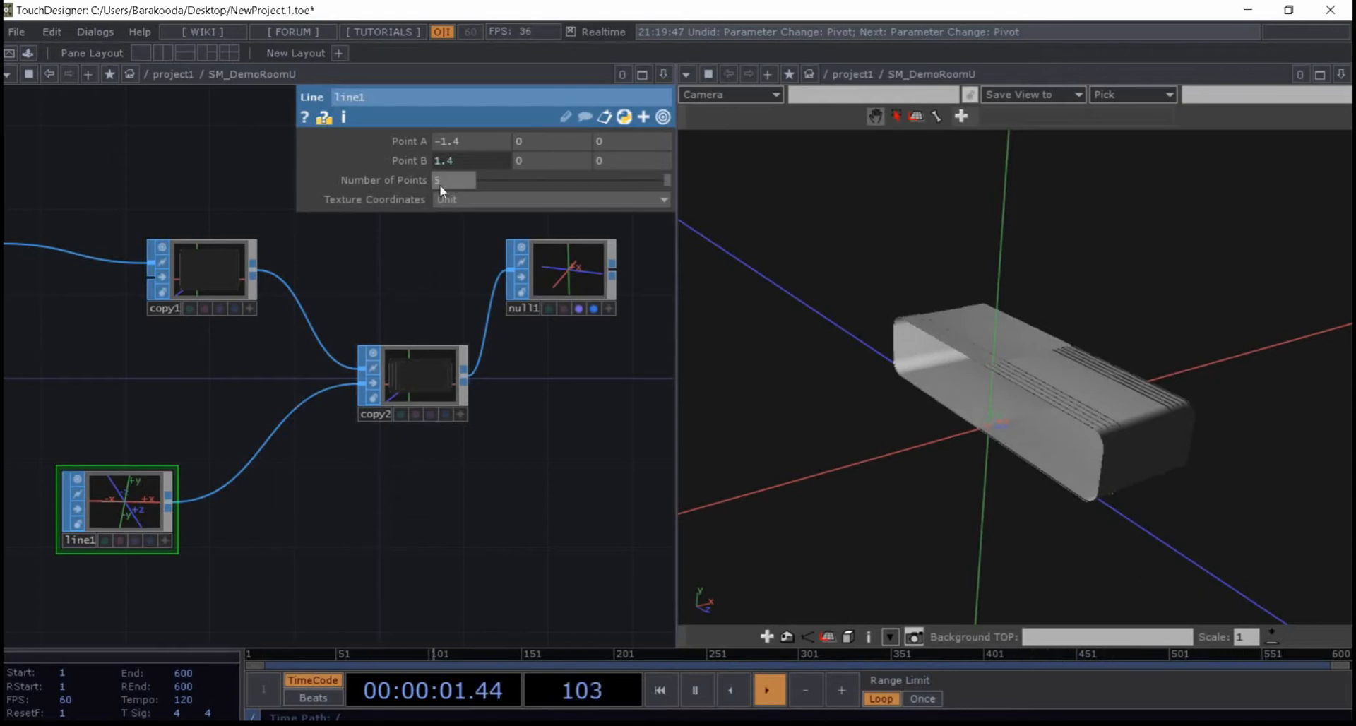
- Adjust line1's Point A X to -20.04 so the five room segments sit edge to edge, checking the seams up close
middle_click_drag(456, 144, 455, 115)
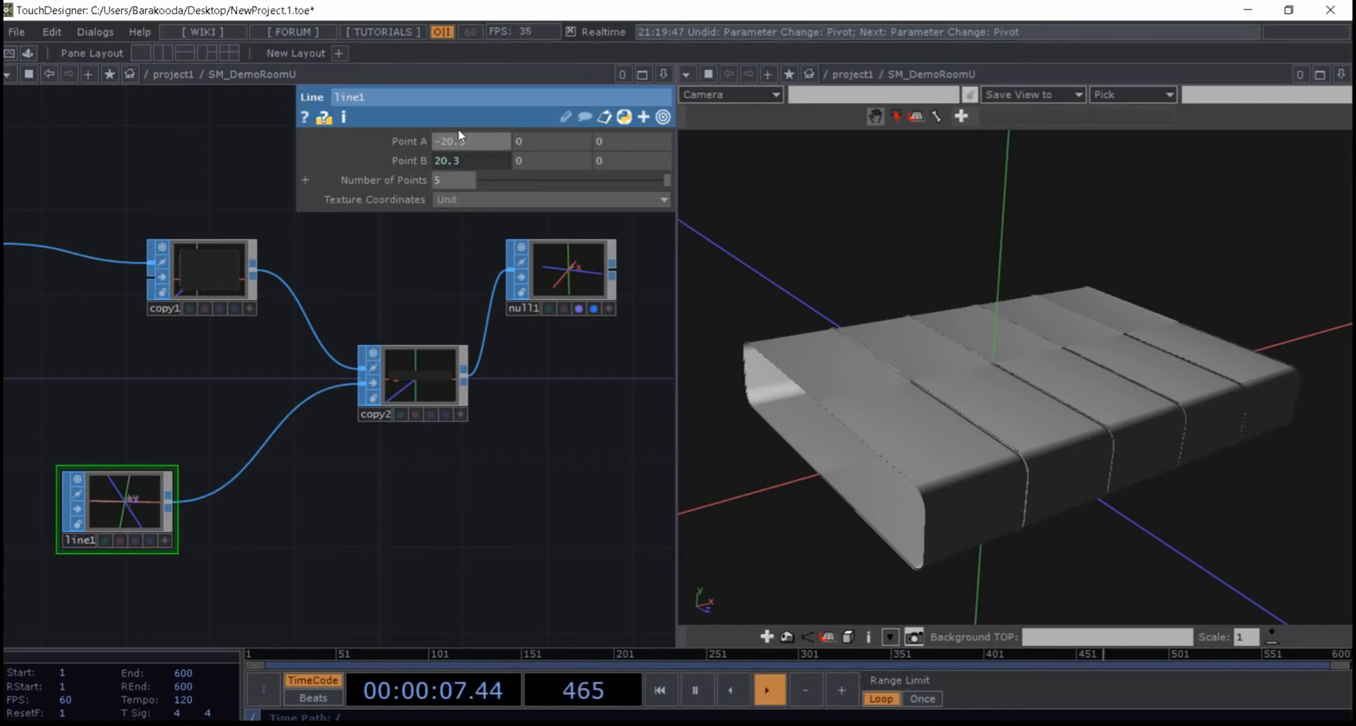
mouse_move(460, 142)
middle_mouse_down()
mouse_move(458, 155)
mouse_move(460, 121)
middle_mouse_up()
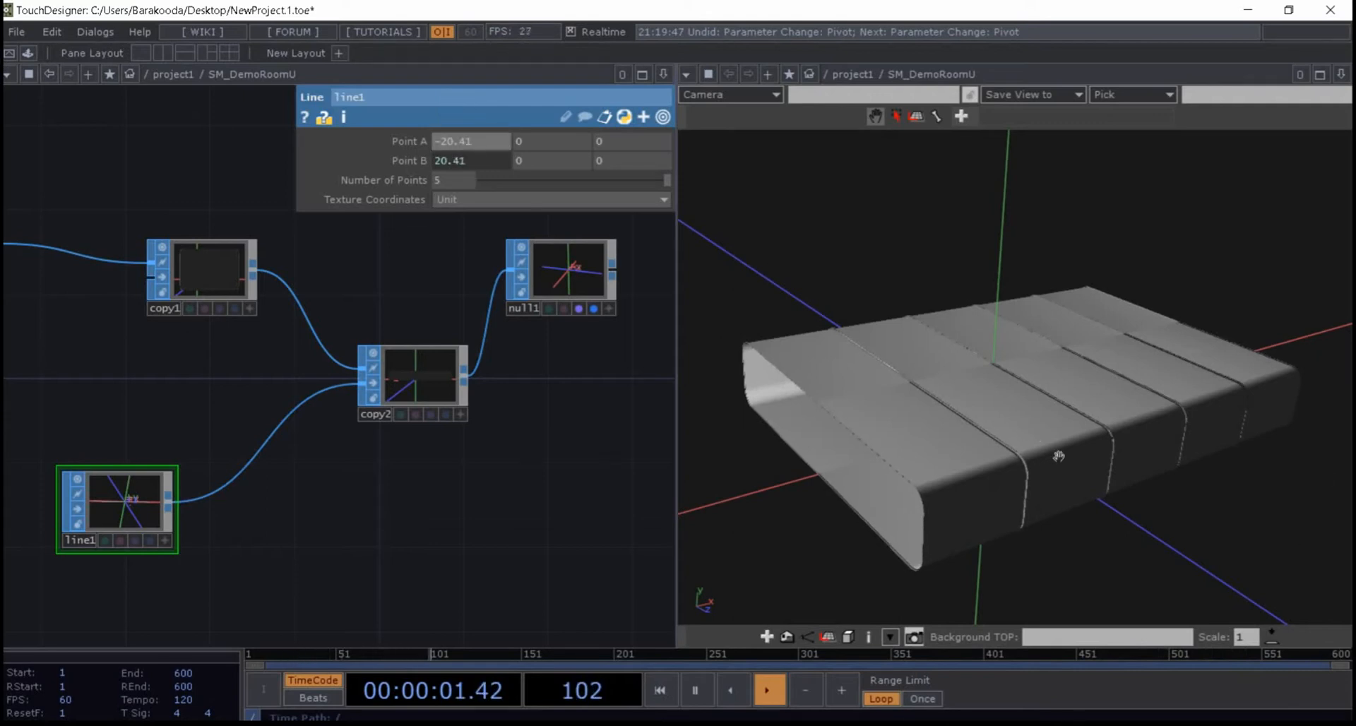
scroll(1024, 433, "up", 5)
left_click_drag(1033, 294, 980, 393)
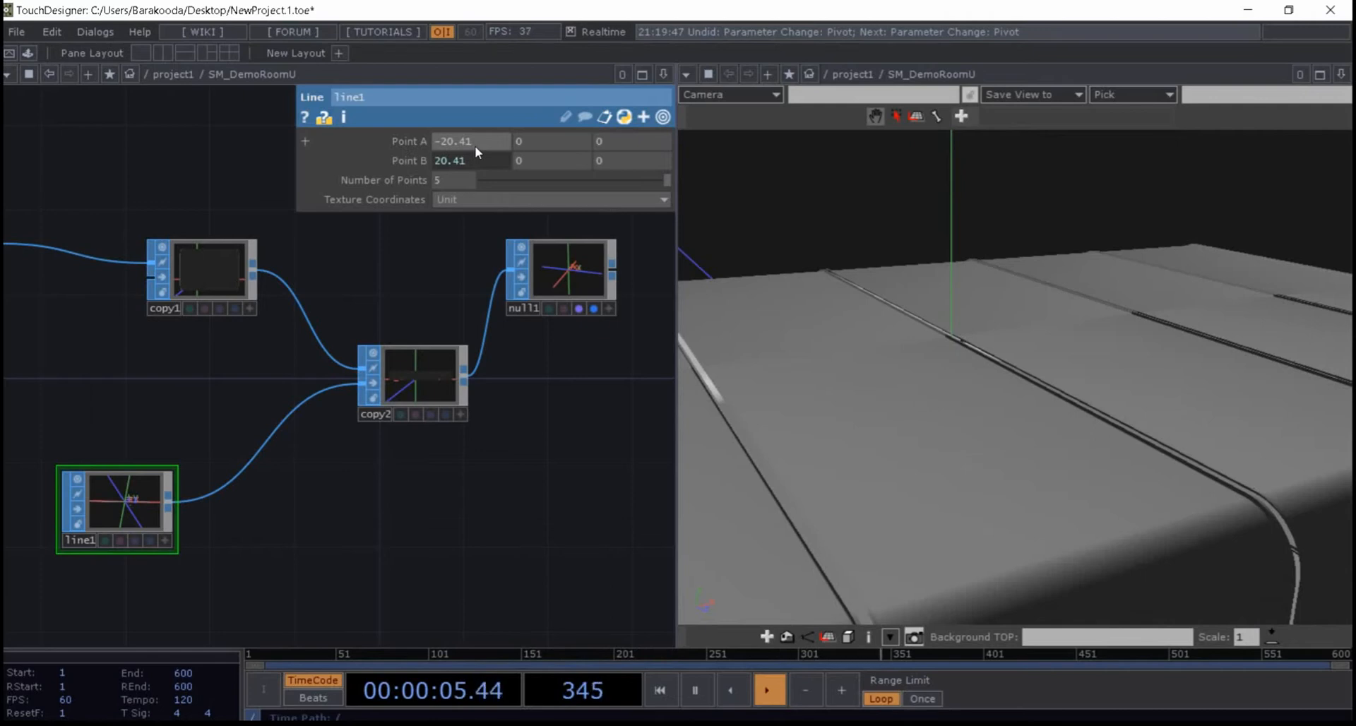
middle_click_drag(475, 146, 500, 159)
left_click_drag(987, 379, 721, 424)
left_click_drag(1017, 255, 1054, 379)
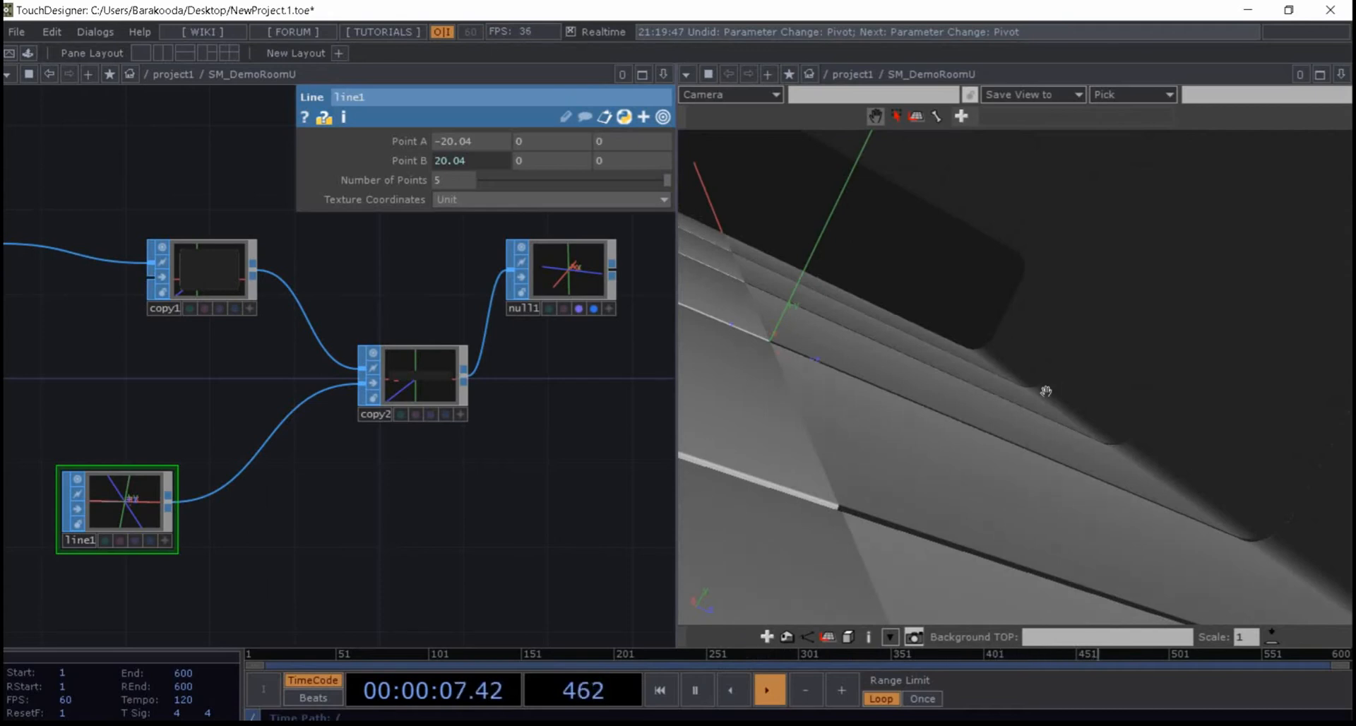
- Turn on the display of normals for all geometry in the viewport's display options and inspect the room's normals in wireframe
right_click(990, 356)
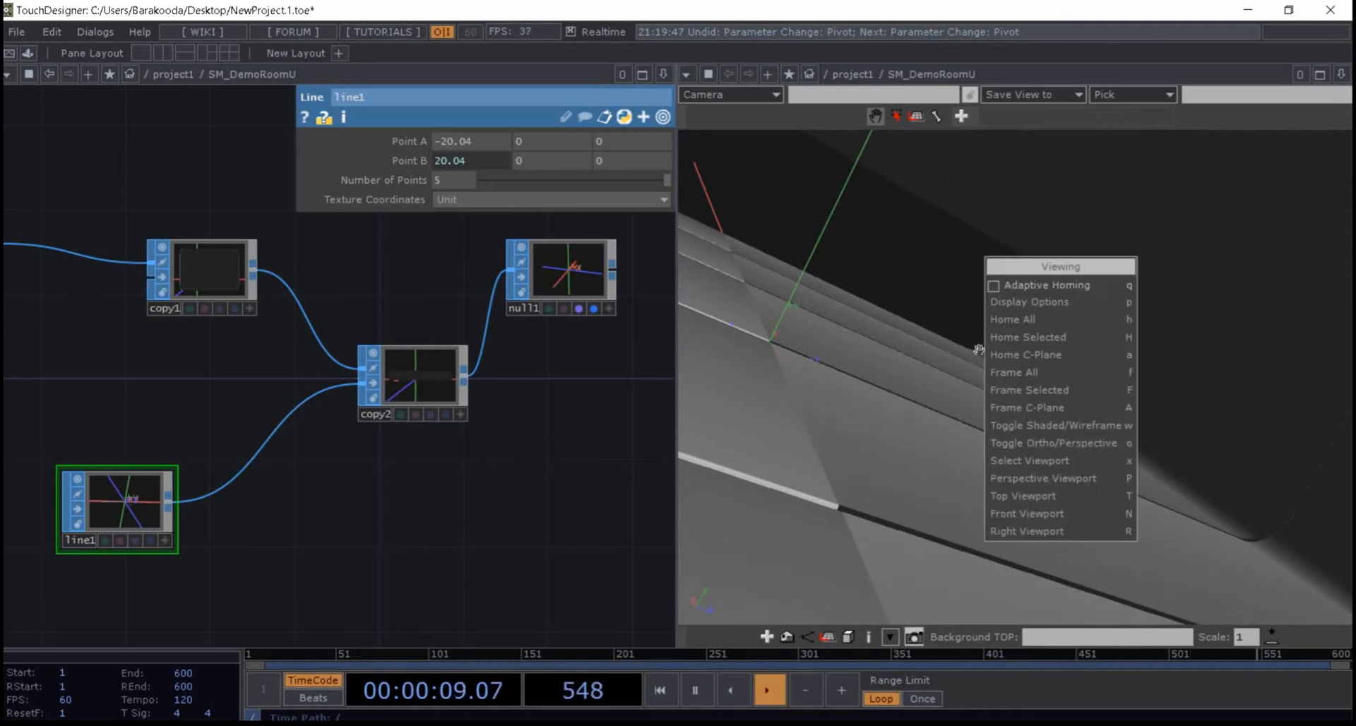
left_click(1066, 297)
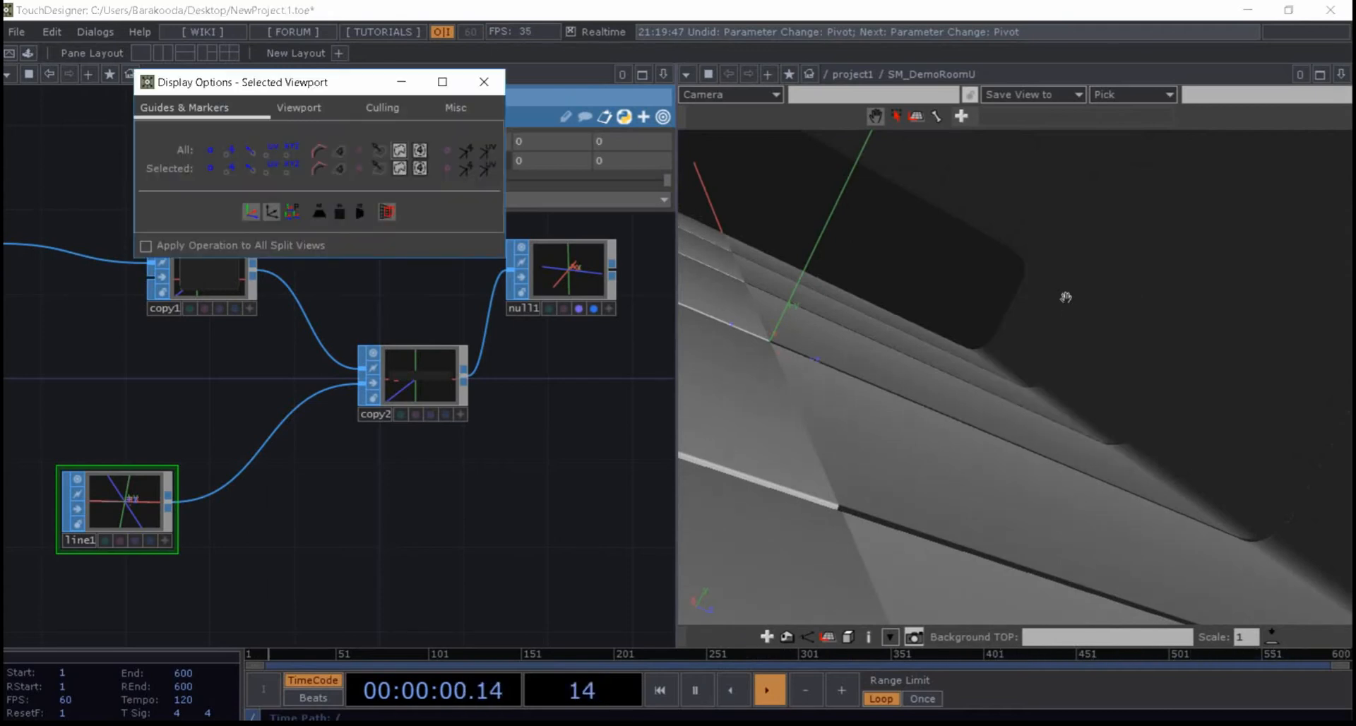
left_click(484, 82)
right_click(975, 373)
left_click(1032, 325)
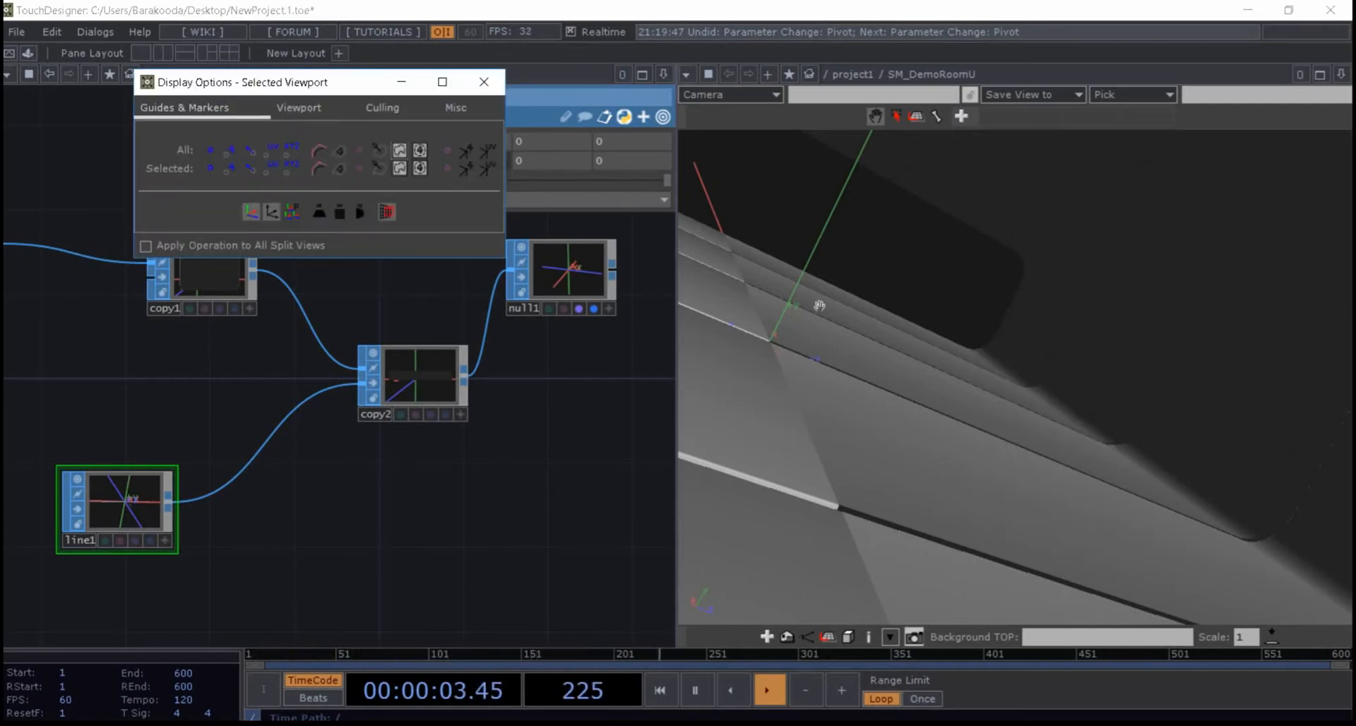
left_click(380, 151)
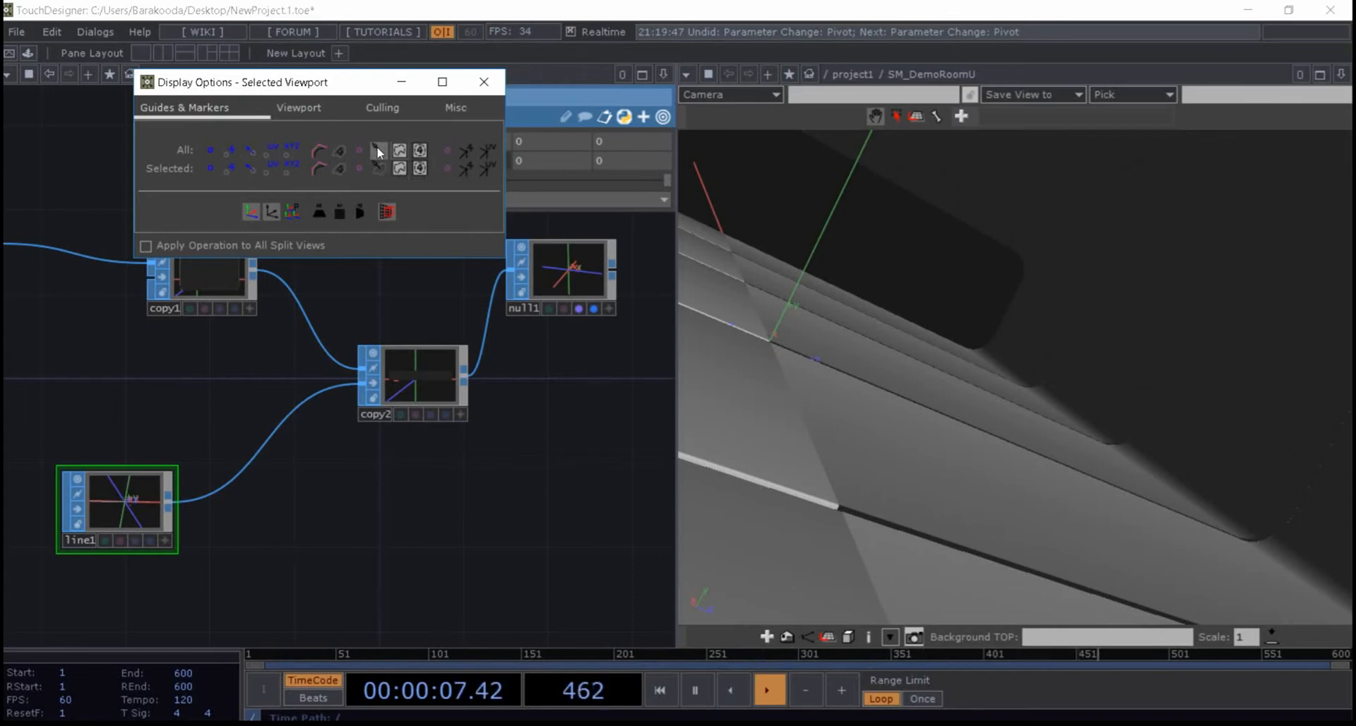
left_click(500, 88)
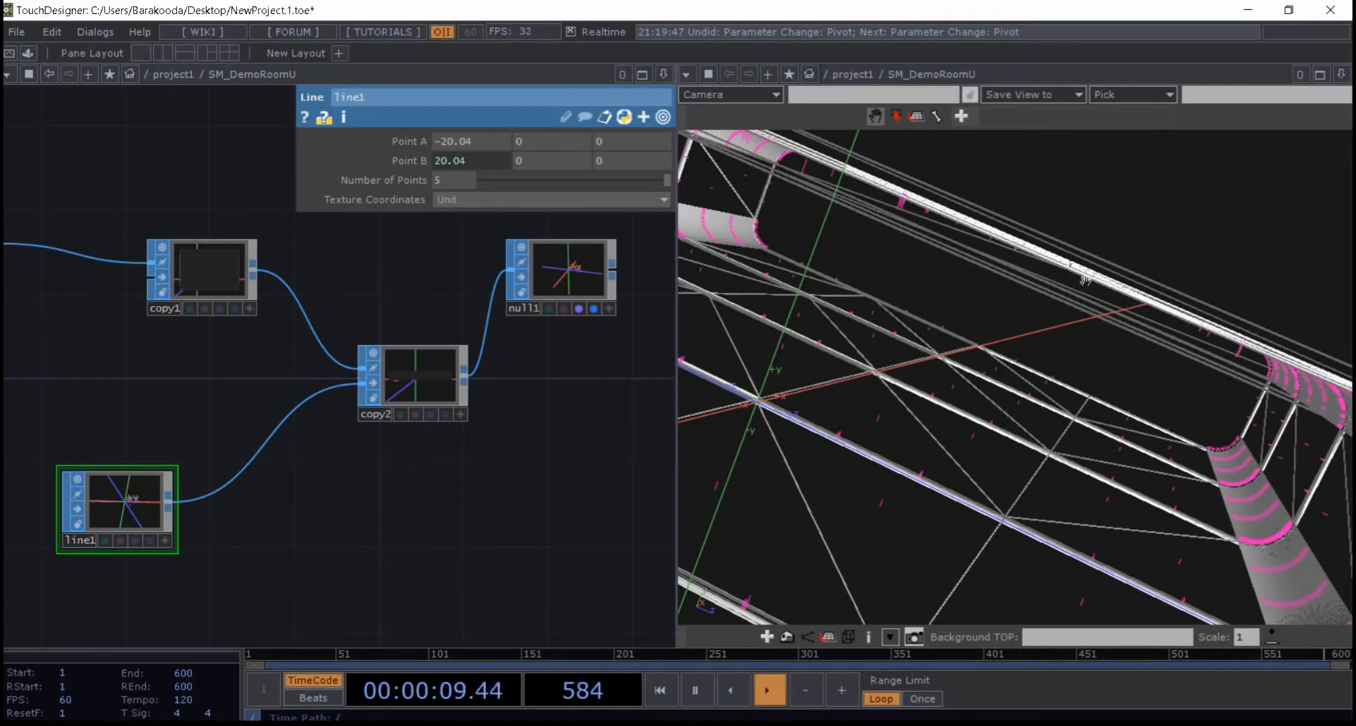
left_click_drag(965, 362, 990, 290)
left_click_drag(1086, 227, 1089, 227)
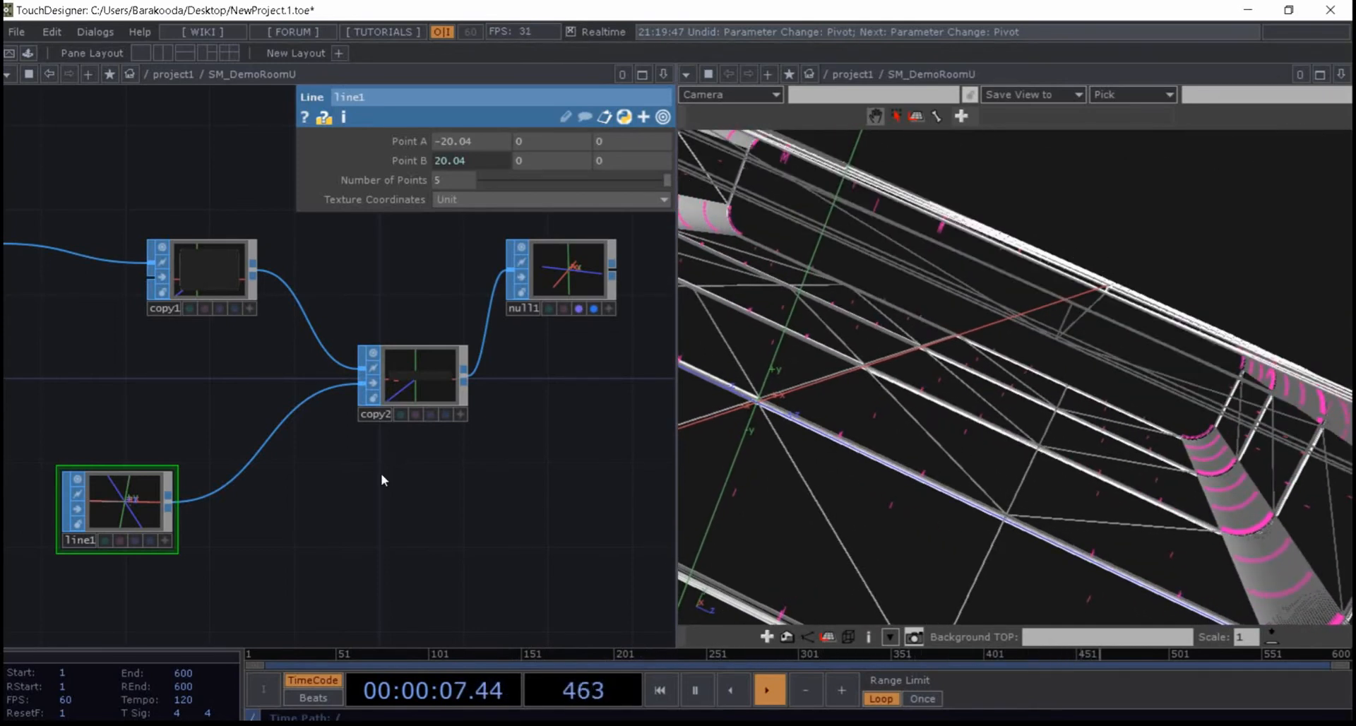
- Make room between copy2 and null1 and insert a Facet SOP on the wire connecting them
left_click_drag(405, 457, 319, 467)
left_click_drag(480, 270, 558, 292)
left_click_drag(417, 428, 369, 431)
left_click_drag(511, 309, 553, 331)
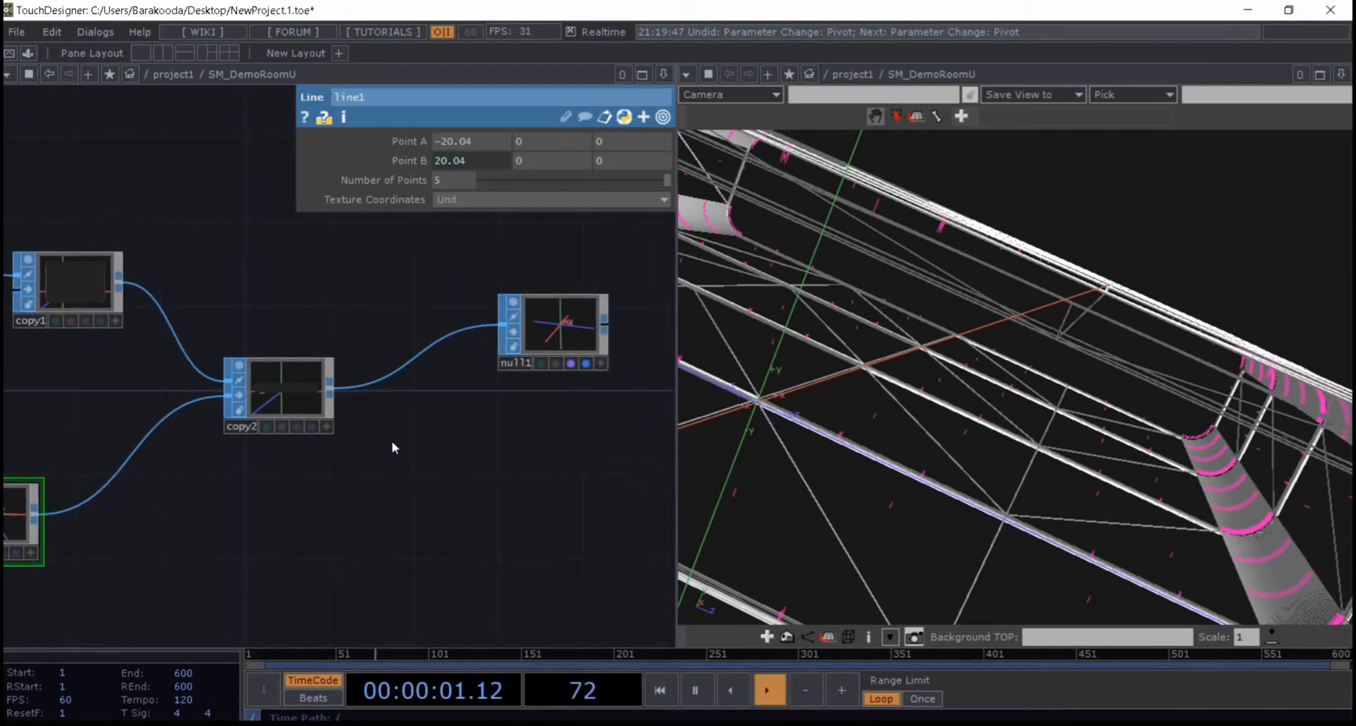
right_click(333, 390)
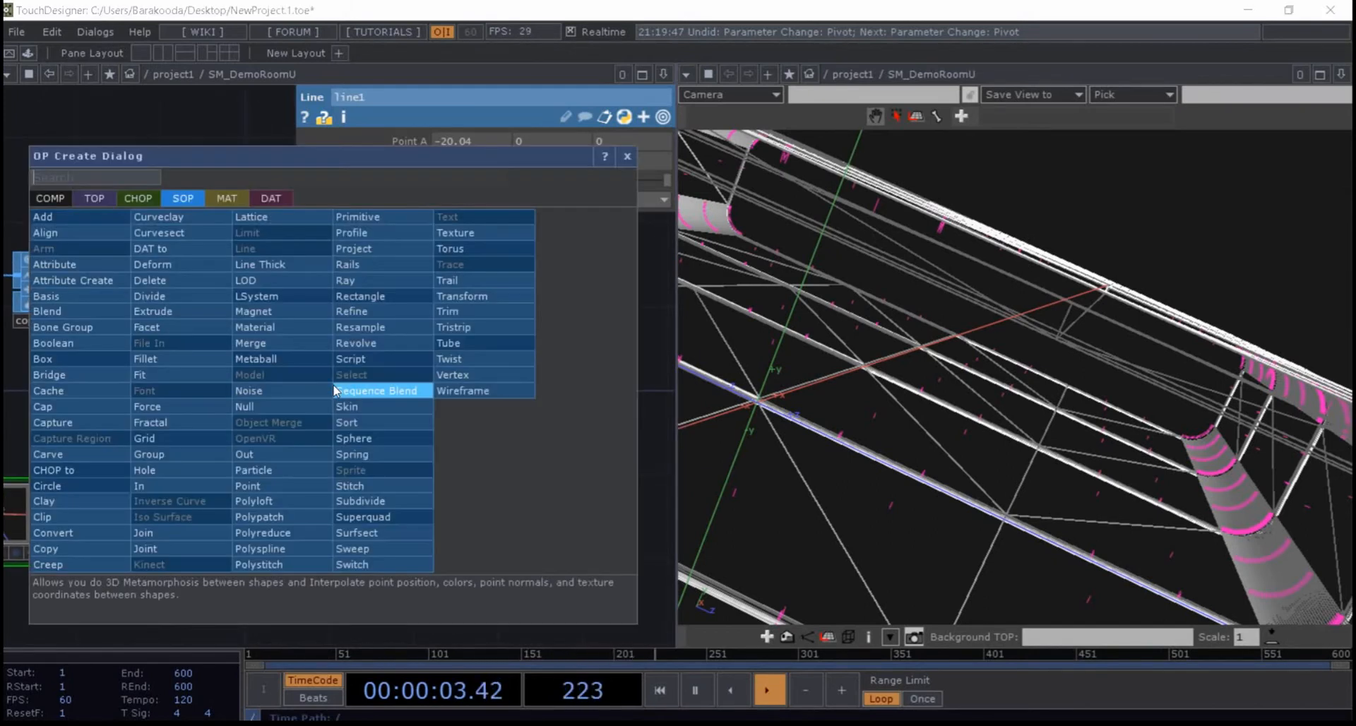
left_click(147, 327)
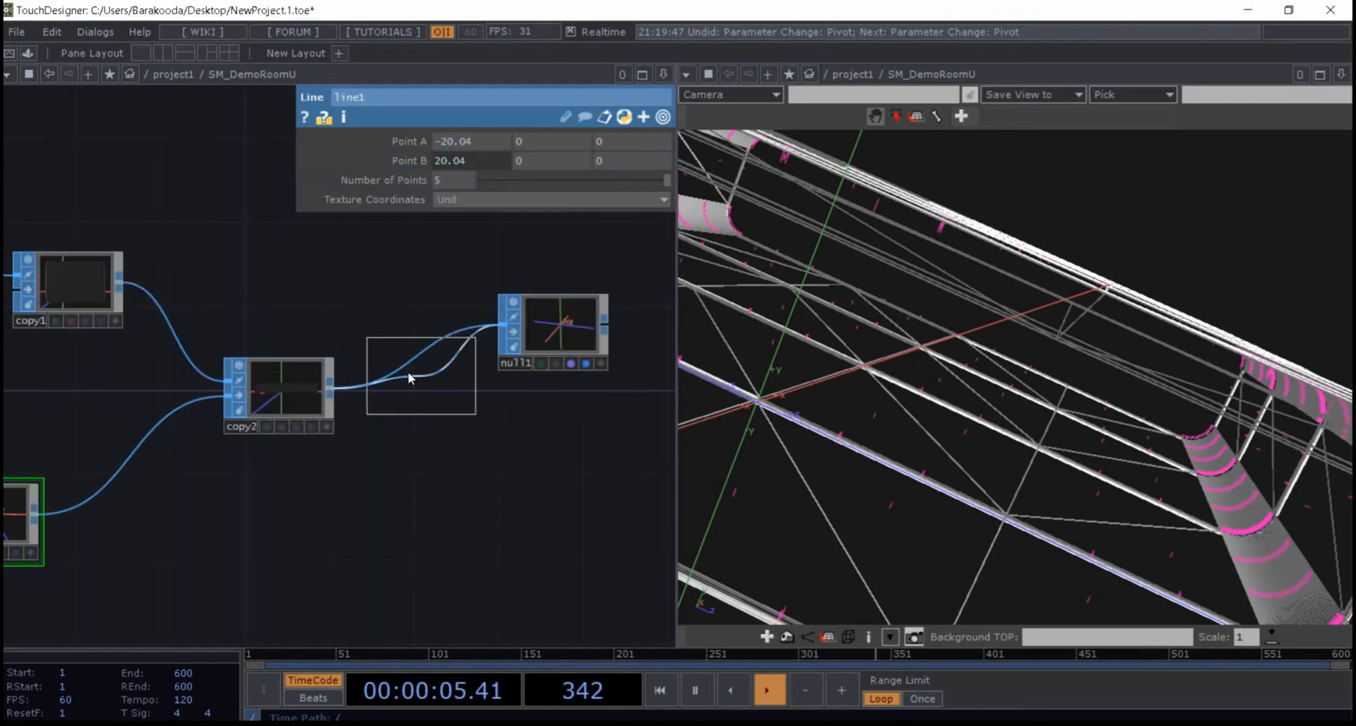
left_click(408, 372)
left_click_drag(412, 476, 262, 559)
left_click_drag(409, 425, 473, 446)
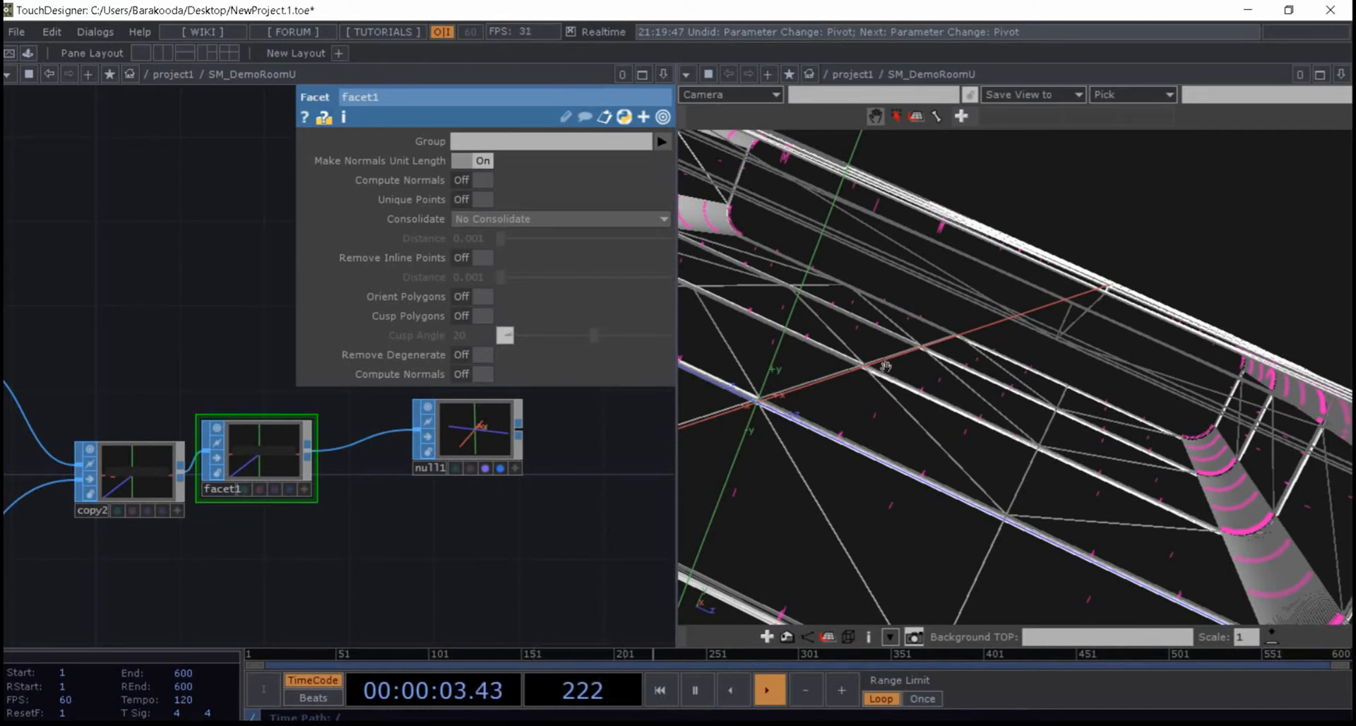
- Enable the upper Compute Normals option on facet1 and switch the viewport back to shaded display
left_click(481, 181)
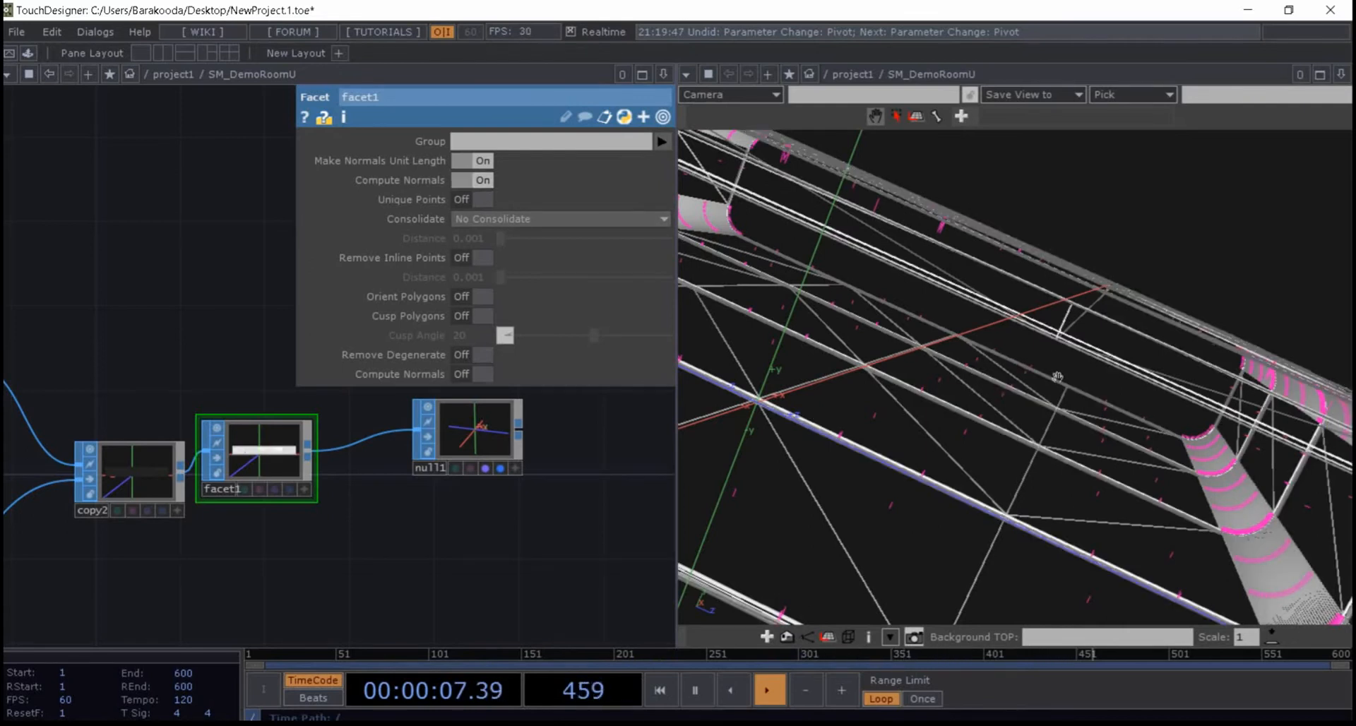
left_click_drag(584, 506, 424, 530)
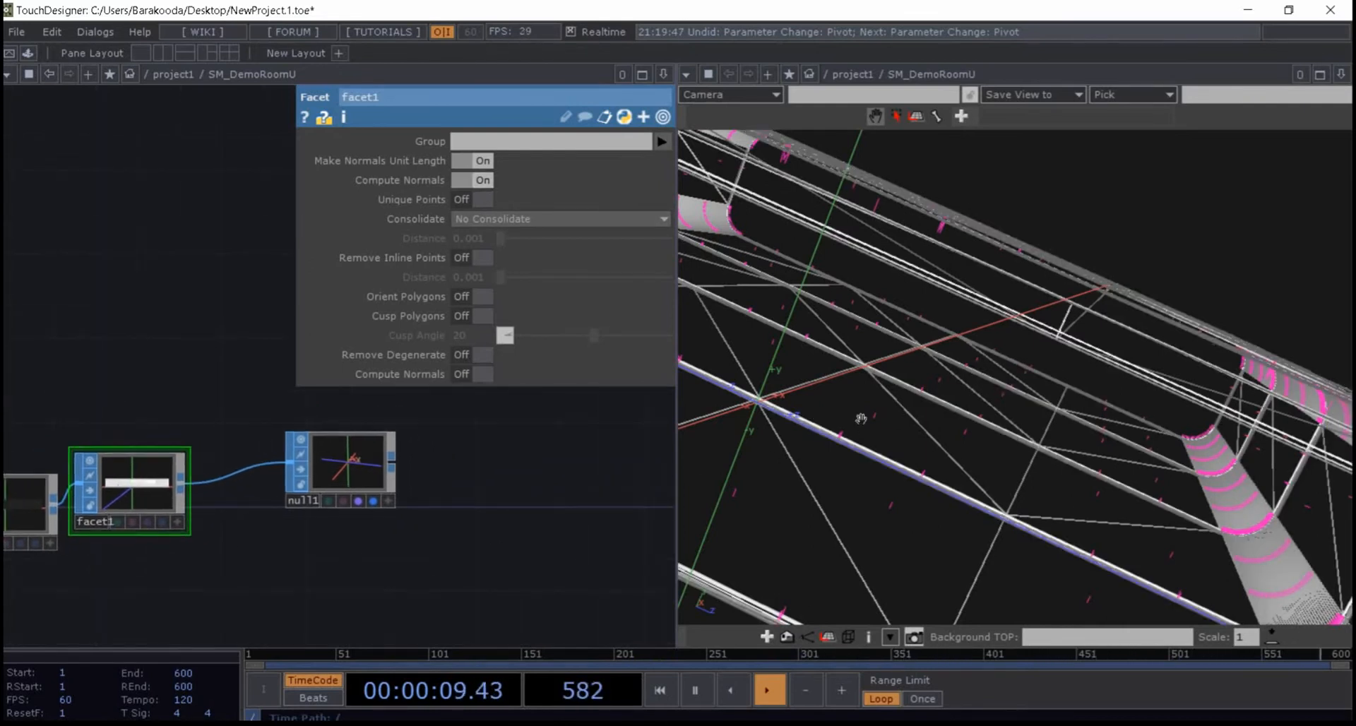
key("w")
left_click_drag(1139, 311, 1125, 428)
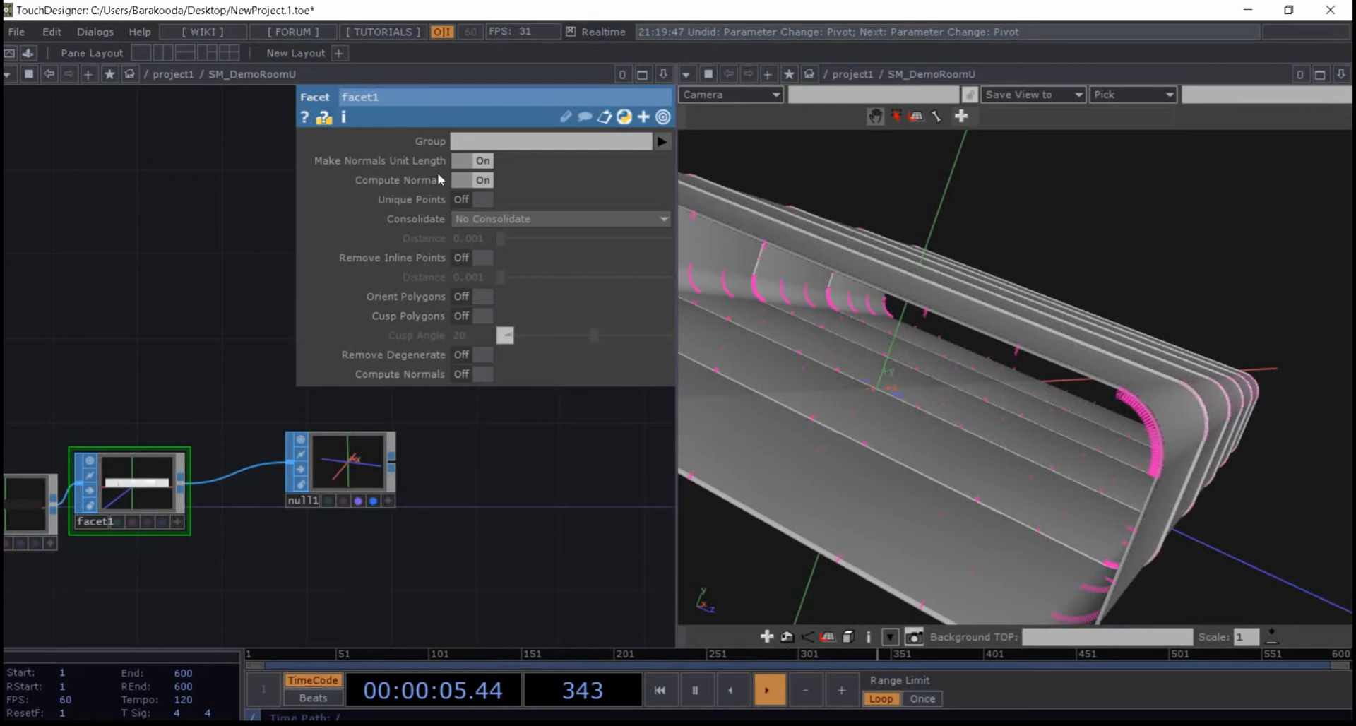
- Toggle facet1's Compute Normals off and on repeatedly to compare the room's shading and normals
left_click(484, 180)
left_click(483, 182)
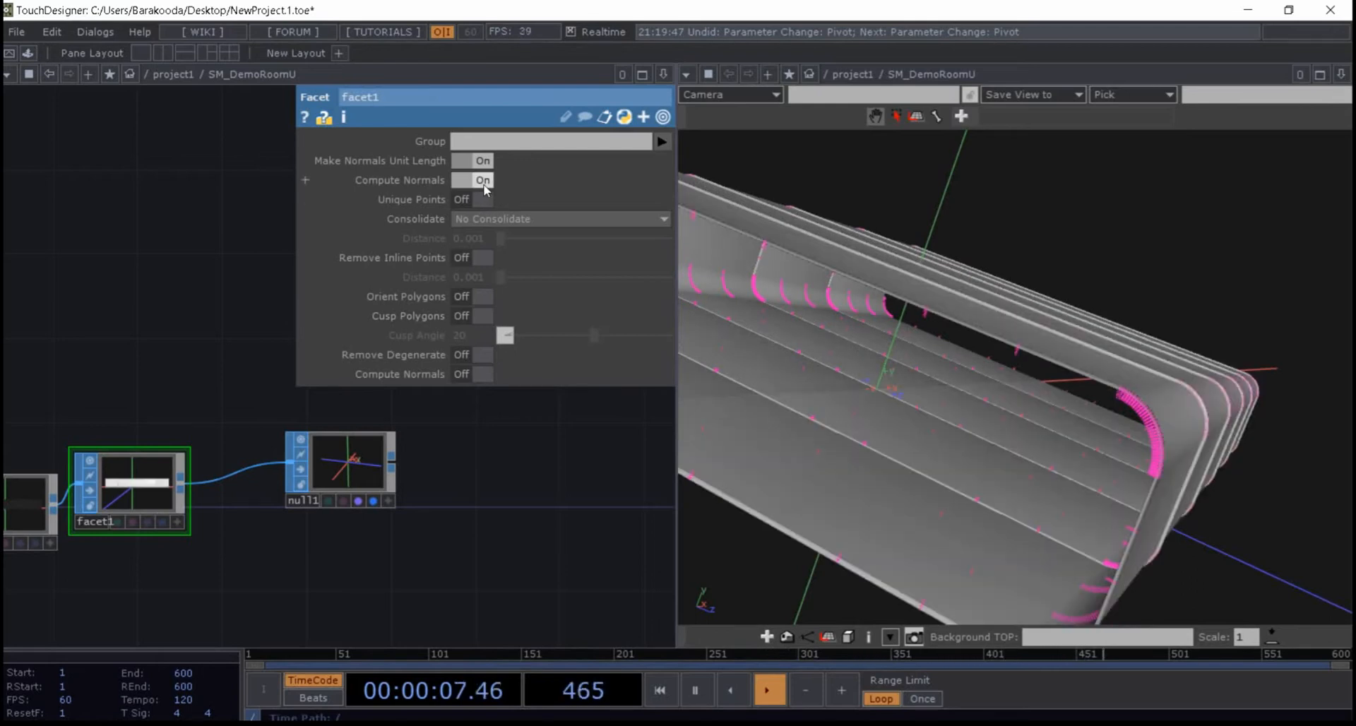
left_click(484, 181)
left_click(484, 182)
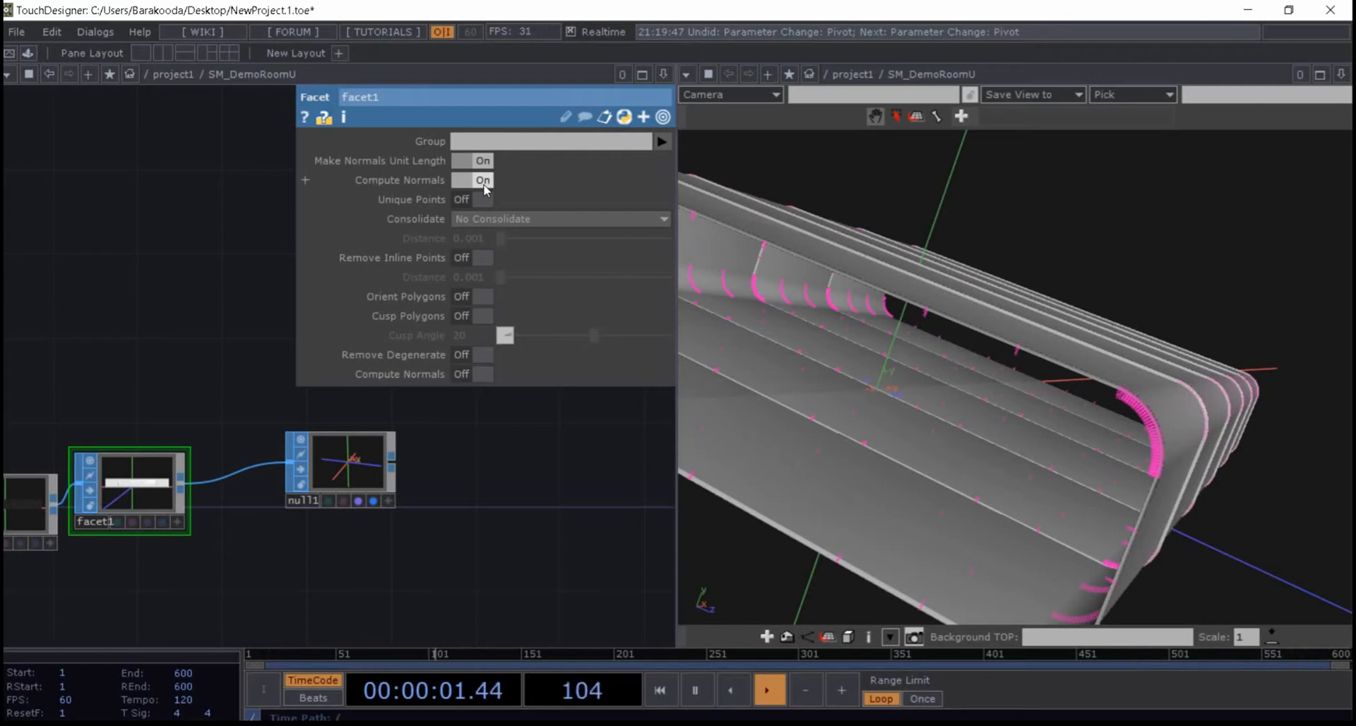
left_click(483, 182)
left_click(483, 182)
left_click(483, 182)
left_click(483, 183)
mouse_move(878, 369)
left_mouse_down()
mouse_move(915, 403)
mouse_move(954, 411)
mouse_move(978, 396)
mouse_move(961, 395)
left_mouse_up()
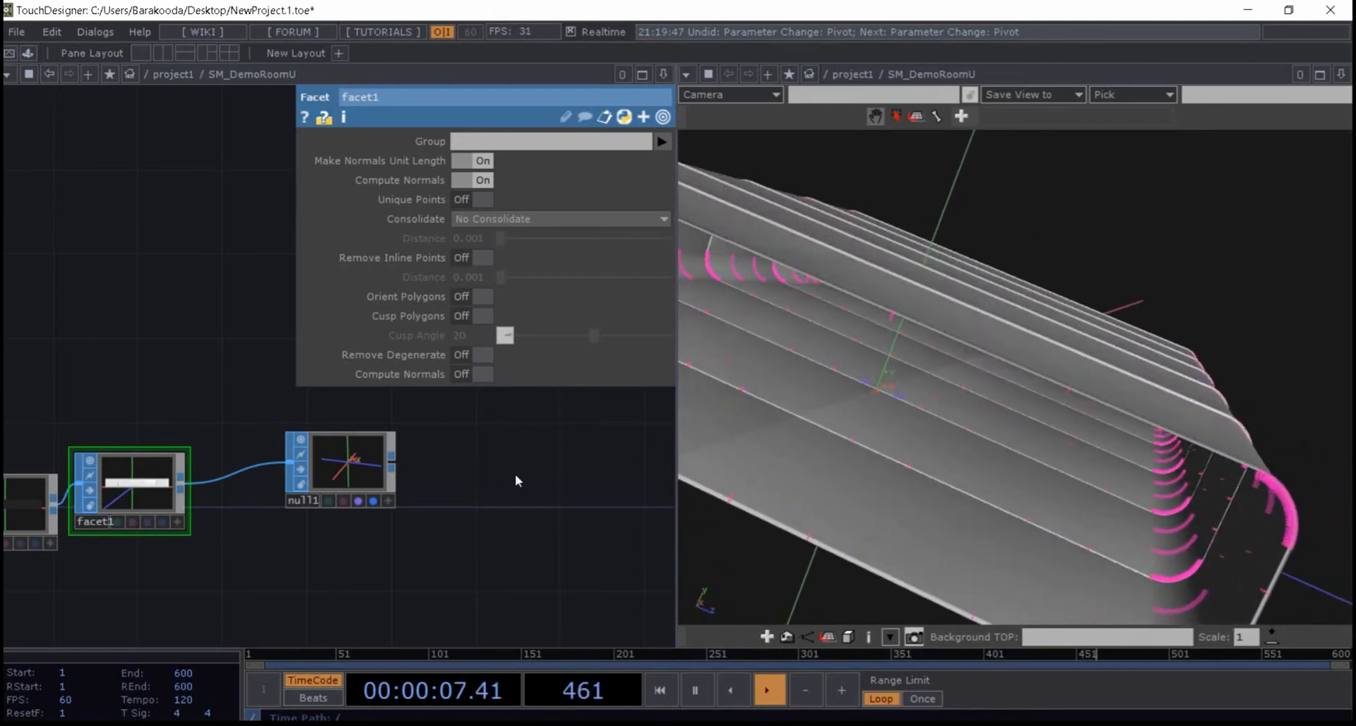
- Align facet1 and null1 in a straight row with copy2, leaving a wide gap before null1
scroll(439, 463, "down", 6)
scroll(405, 463, "up", 4)
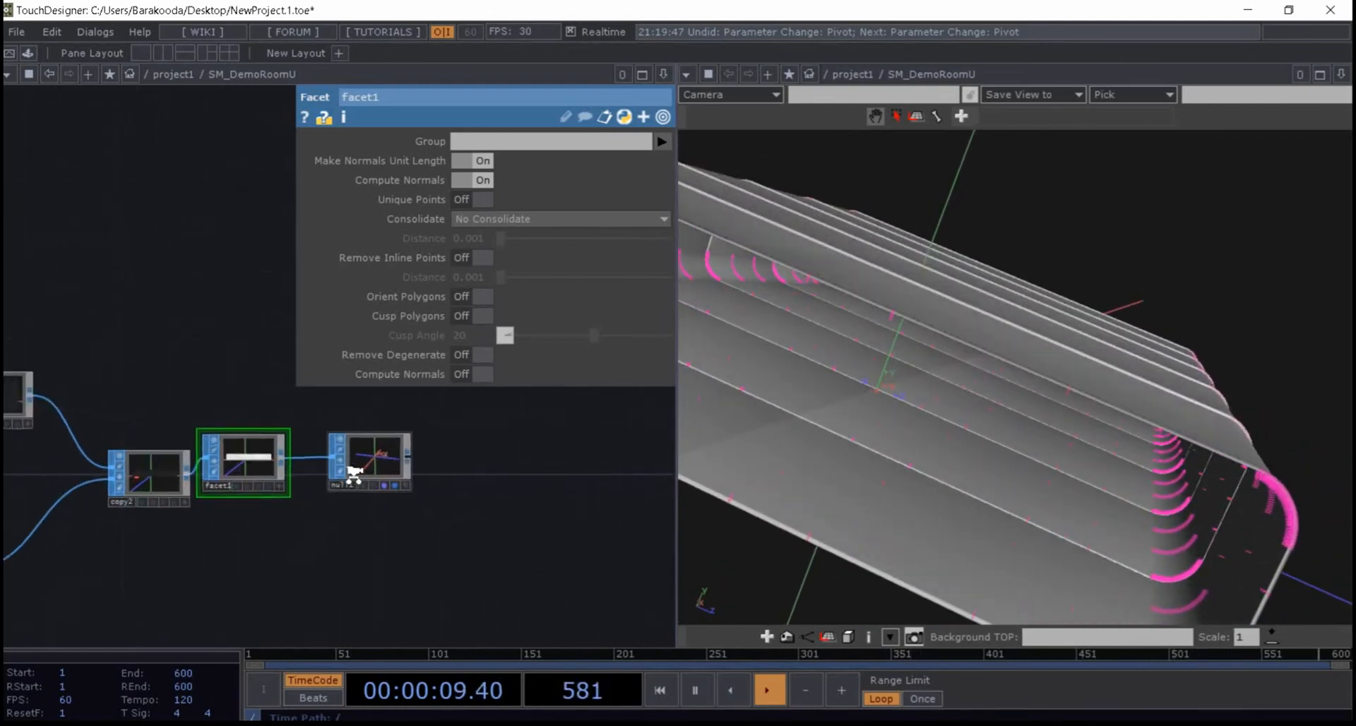
scroll(366, 464, "up", 1)
left_click_drag(370, 466, 512, 467)
left_click_drag(239, 465, 239, 483)
left_click_drag(391, 492, 360, 498)
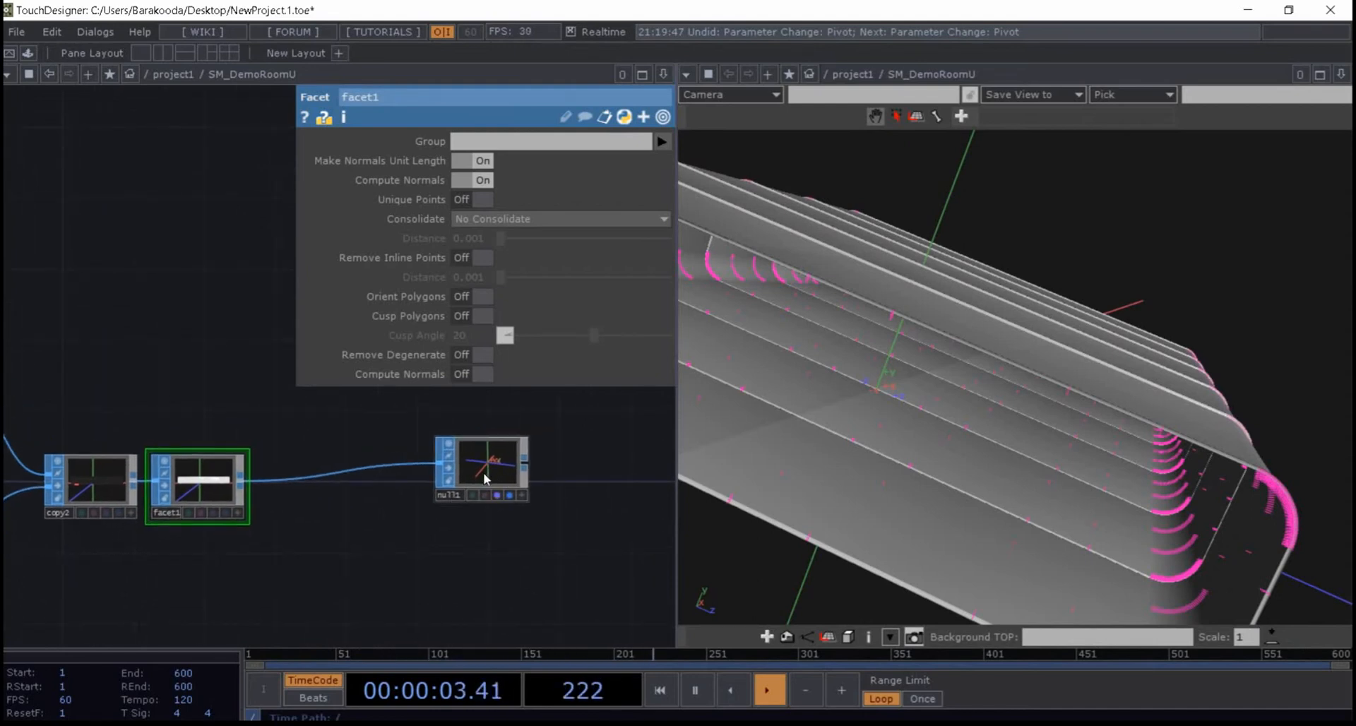
left_click_drag(485, 472, 485, 490)
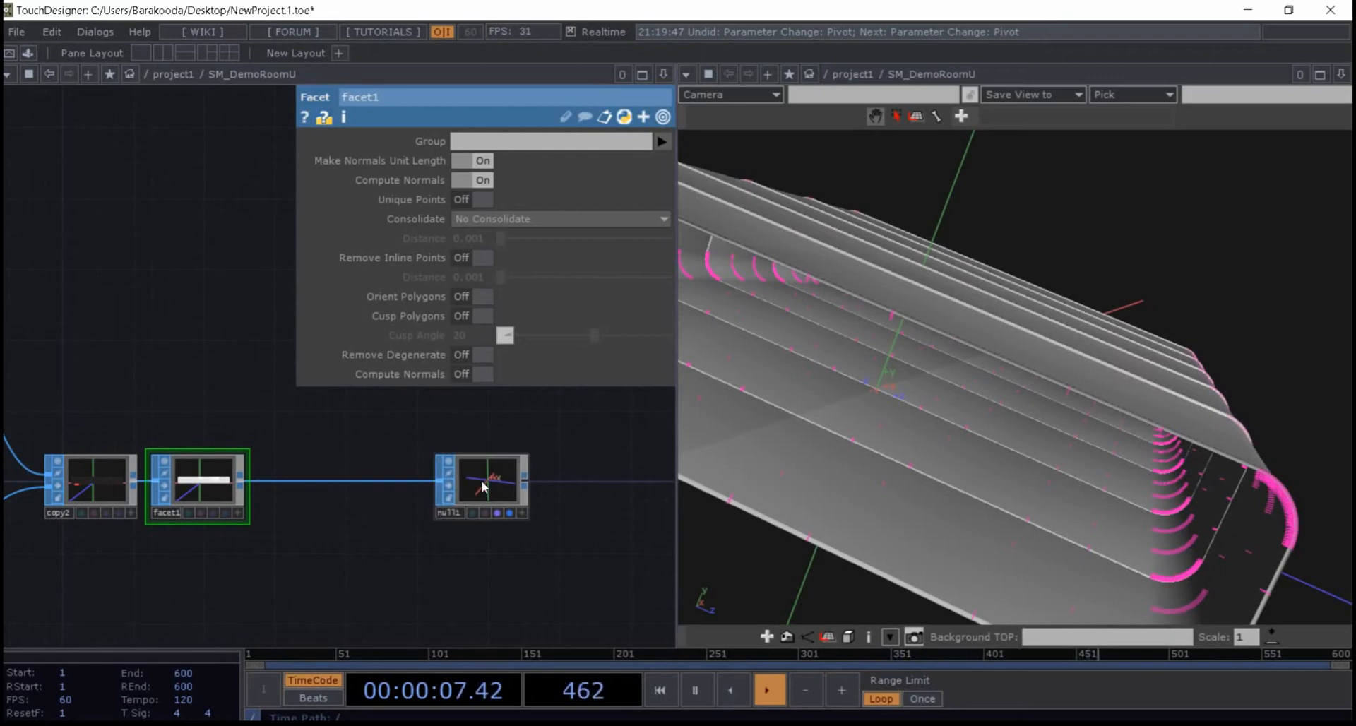
- Insert an Attribute Create SOP between facet1 and null1 and enable its Compute Tangents option
right_click(246, 489)
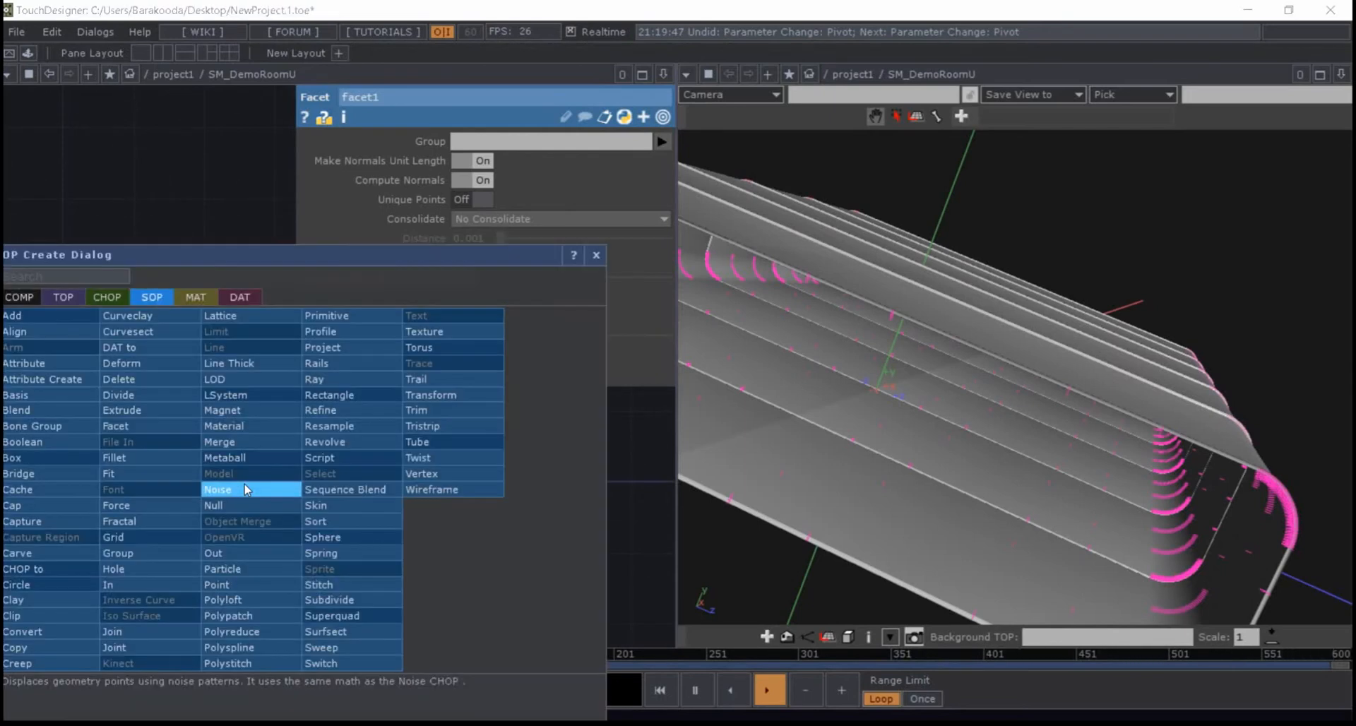
left_click(53, 385)
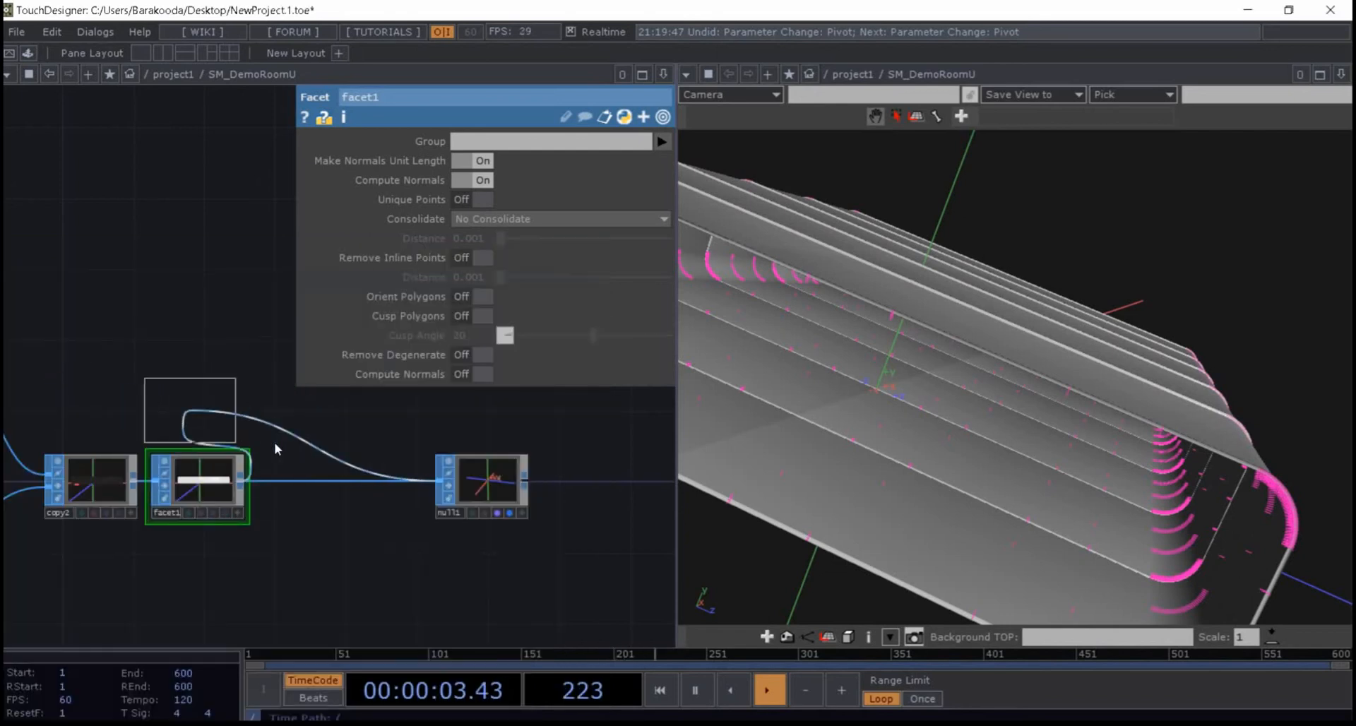
left_click(321, 486)
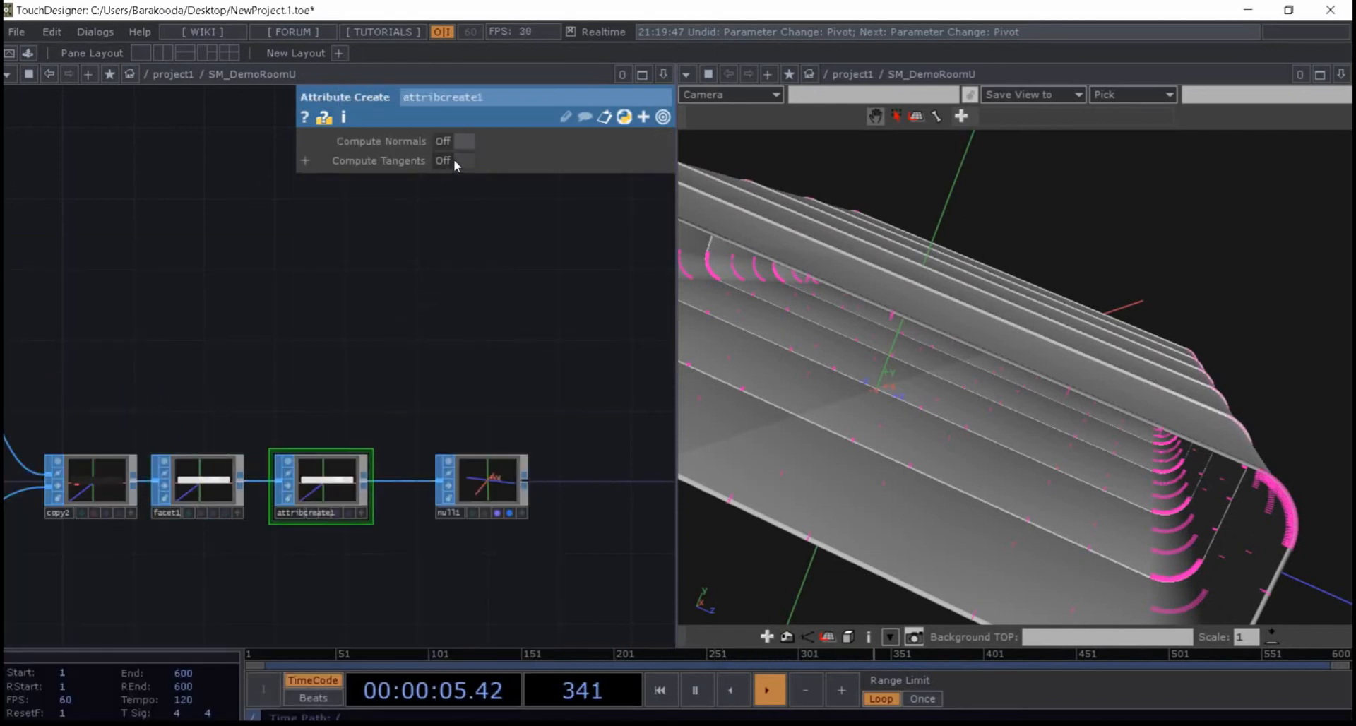
left_click(455, 159)
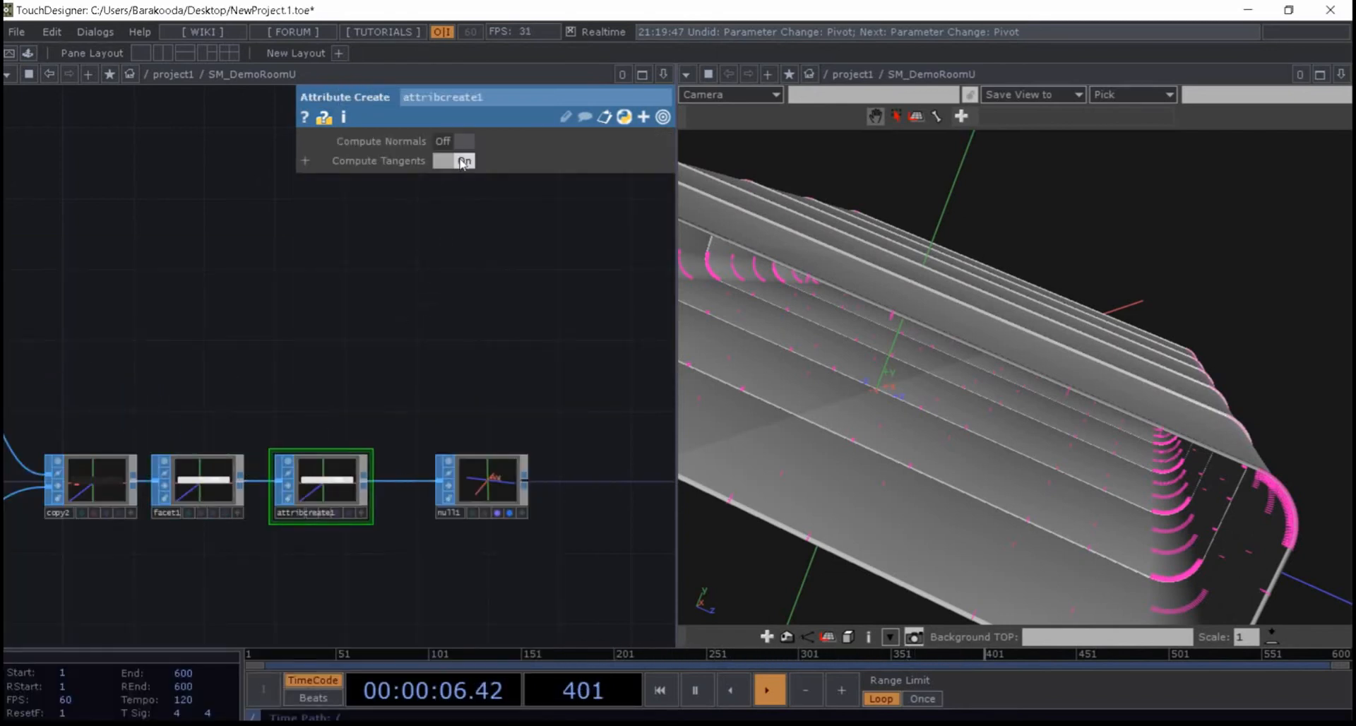
- Disable Compute Normals on facet1 and enable Compute Normals on attribcreate1 instead
left_click(187, 494)
left_click(474, 181)
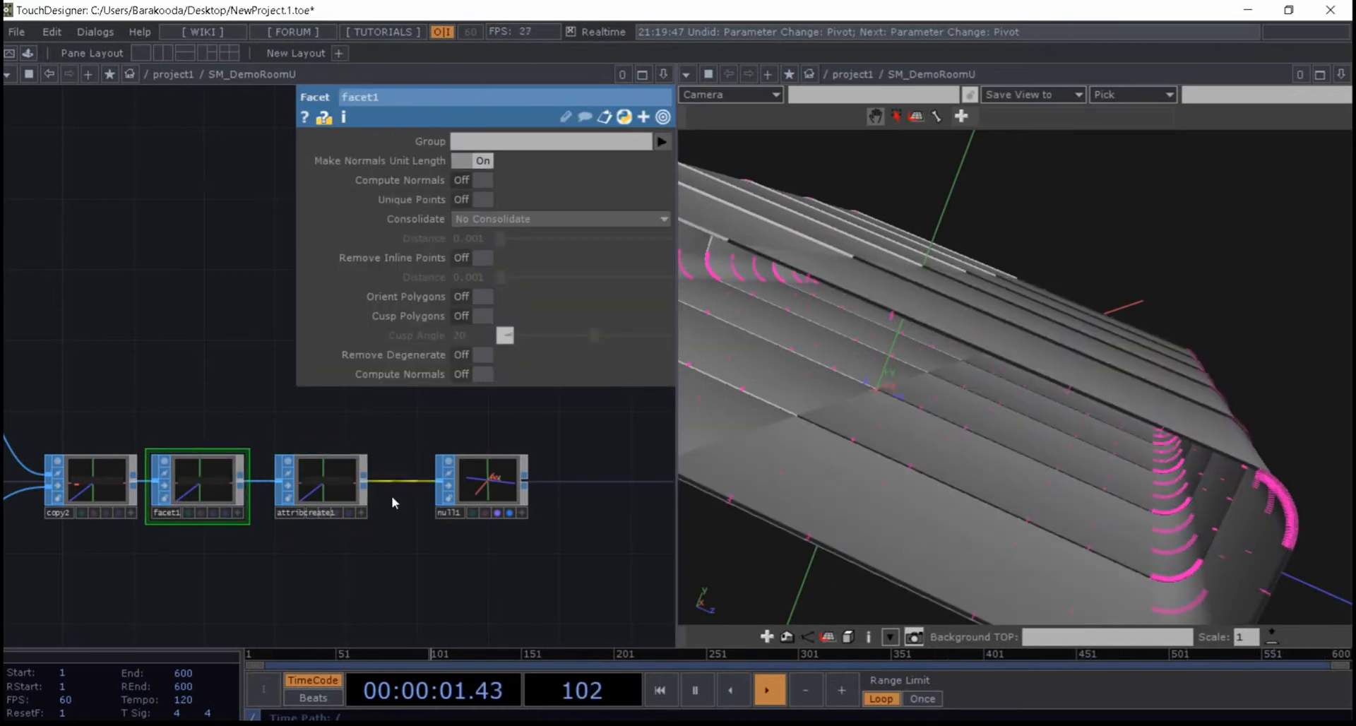
left_click(321, 487)
left_click(460, 143)
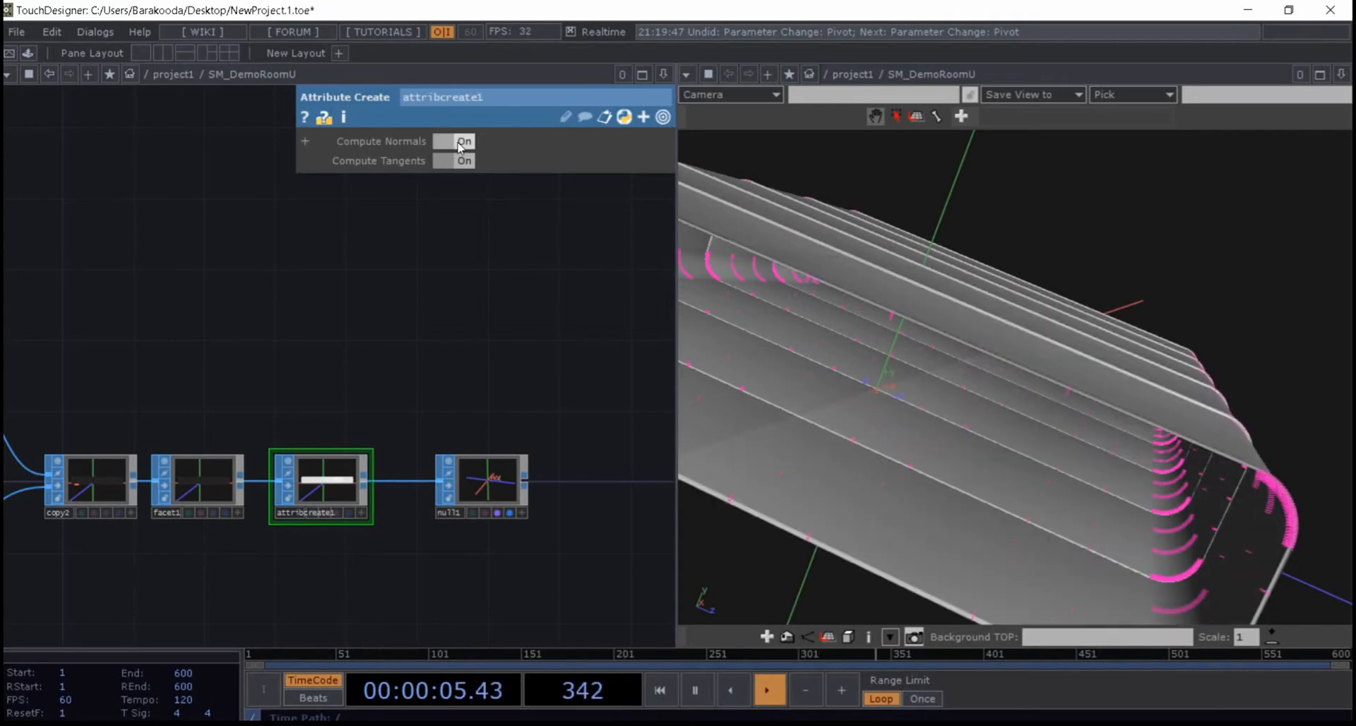
- Bypass facet1, then delete it from the chain between copy2 and attribcreate1
left_click_drag(339, 323, 322, 303)
left_click(182, 463)
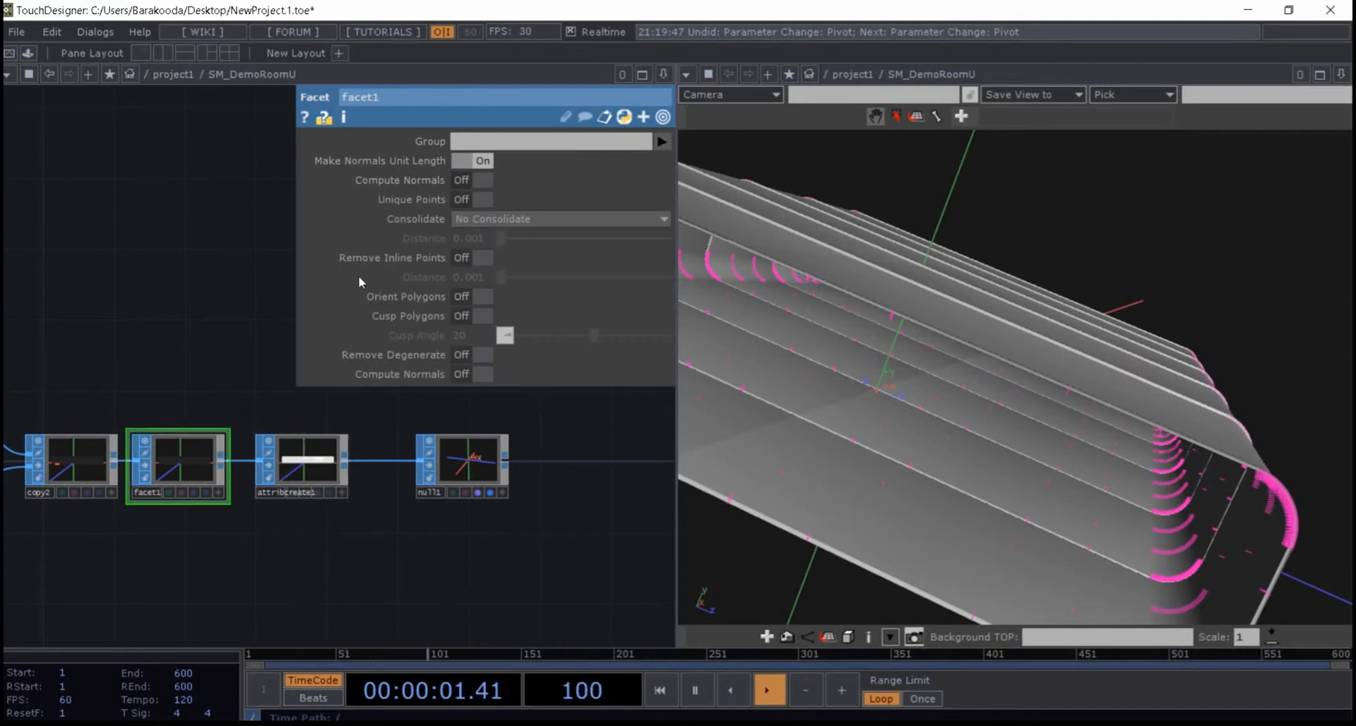
left_click(143, 472)
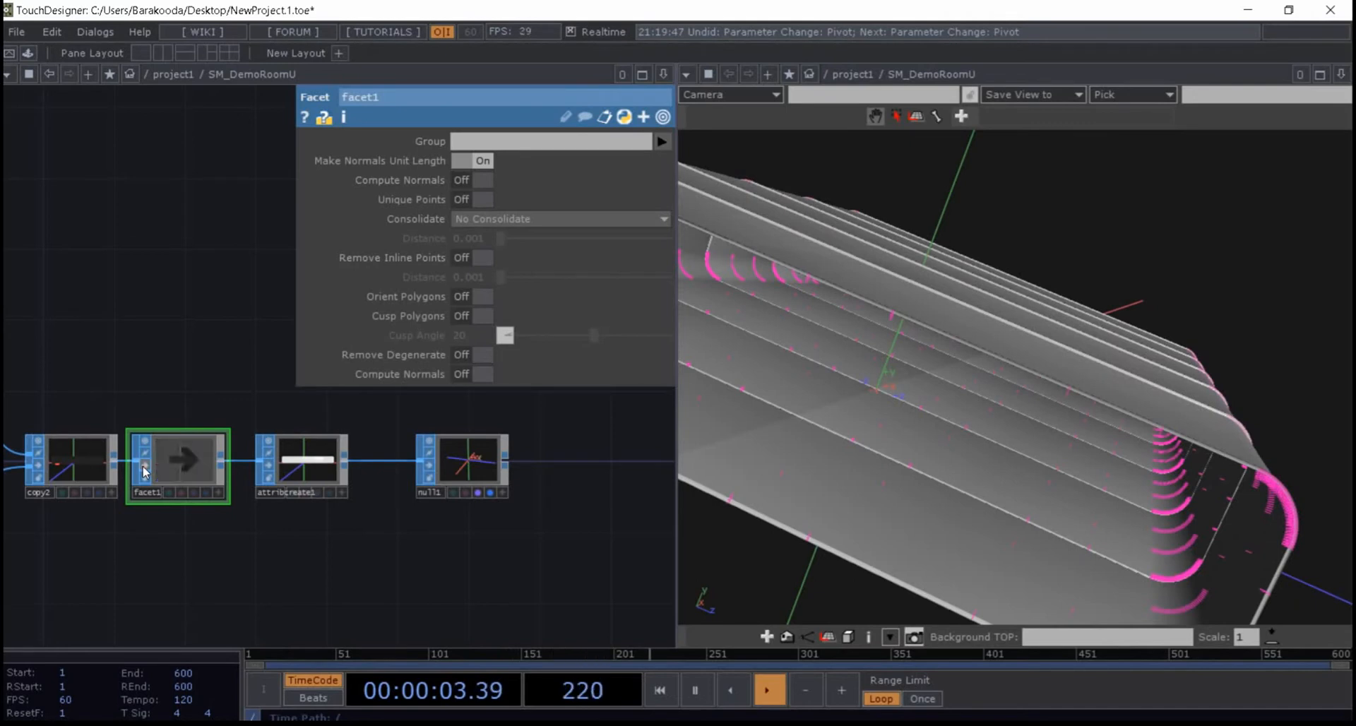
left_click(472, 161)
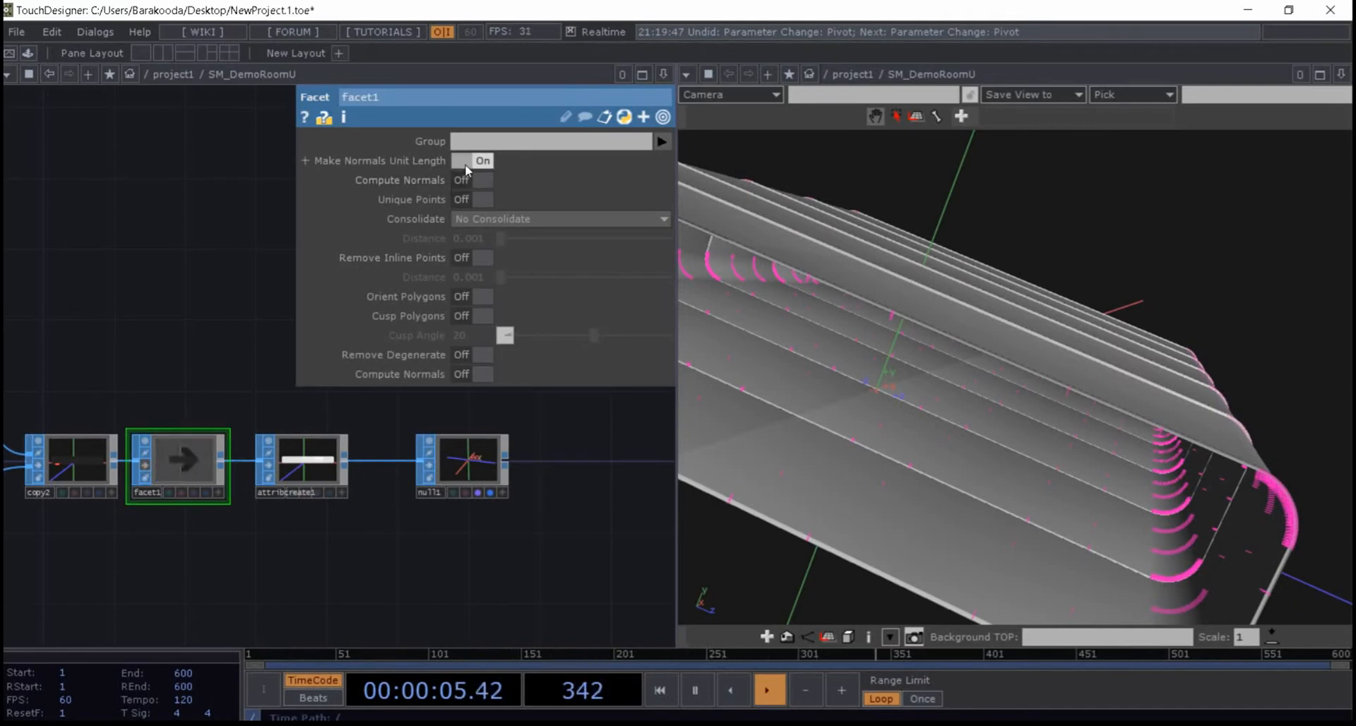
key("Delete")
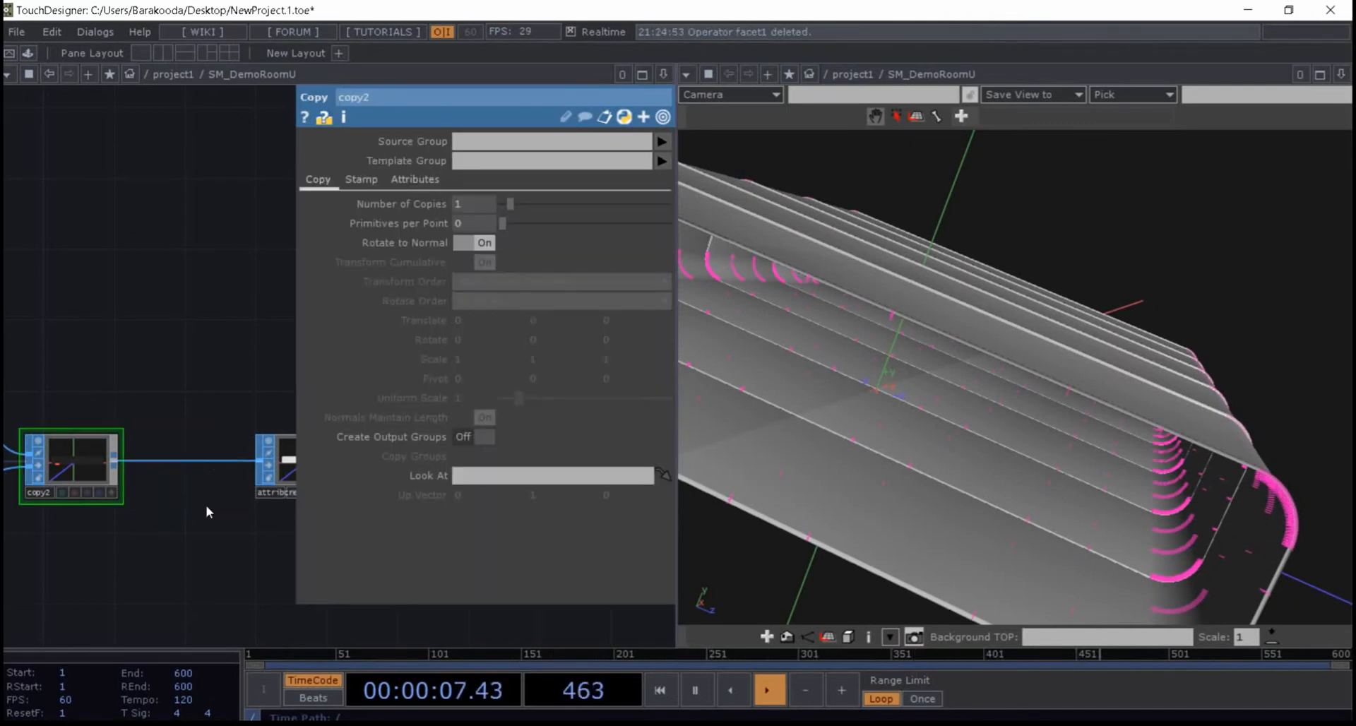
- Space copy2, attribcreate1 and null1 evenly in one row
left_click(197, 447)
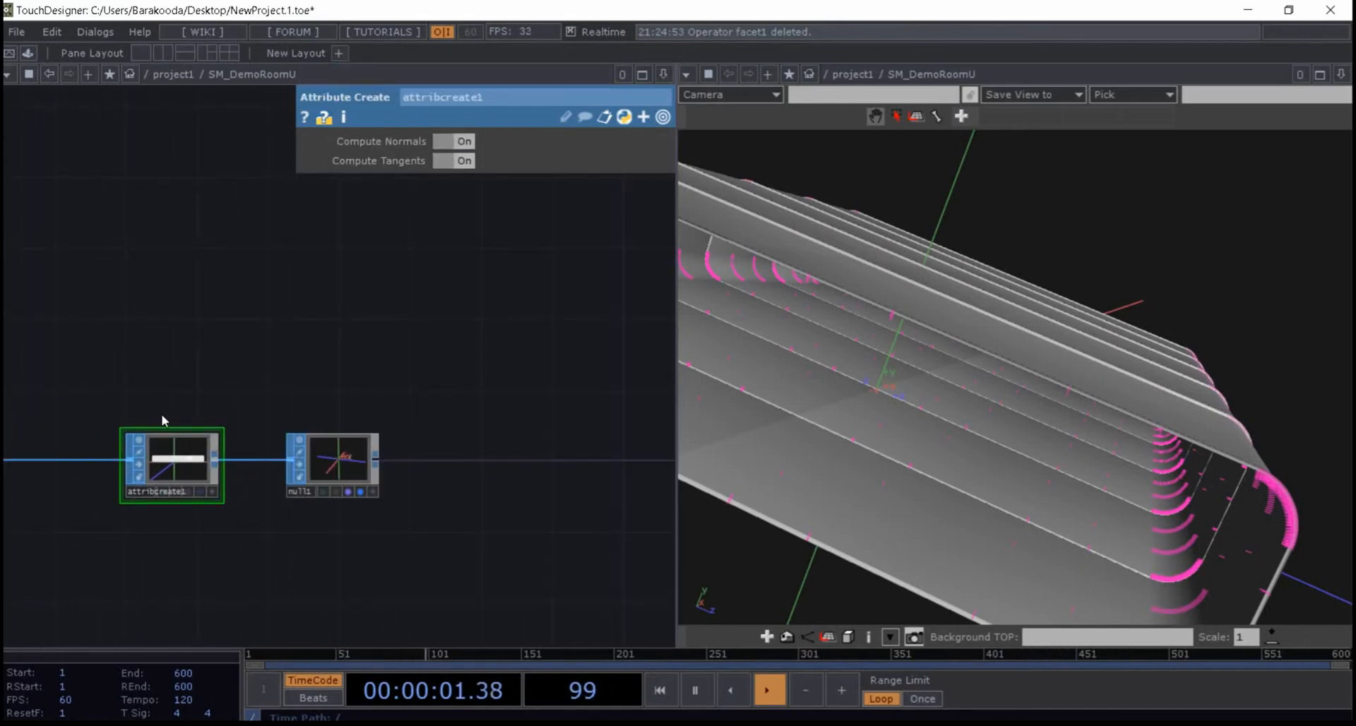
left_click_drag(430, 328, 661, 284)
left_click_drag(388, 419, 318, 418)
left_click_drag(536, 424, 460, 426)
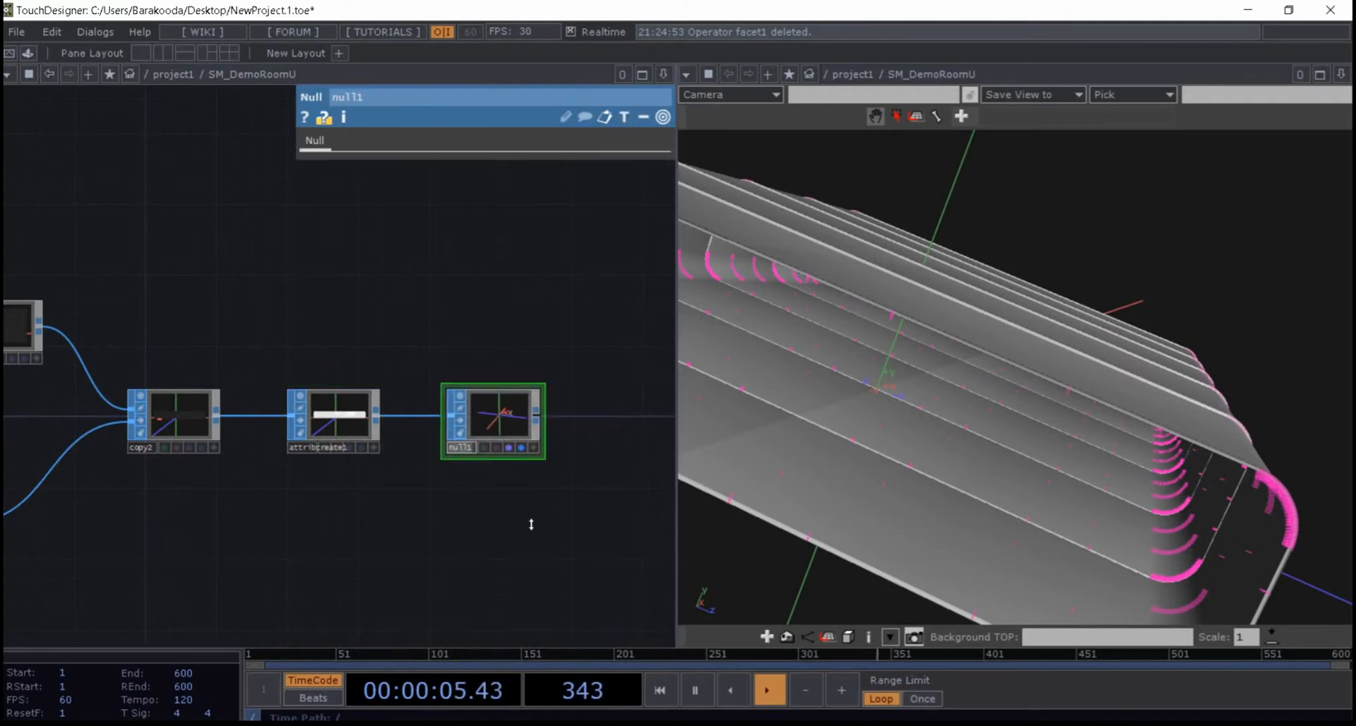
- Rename the Null SOP as out1 and go back up to the project1 network
type("out1")
key("Return")
key("u")
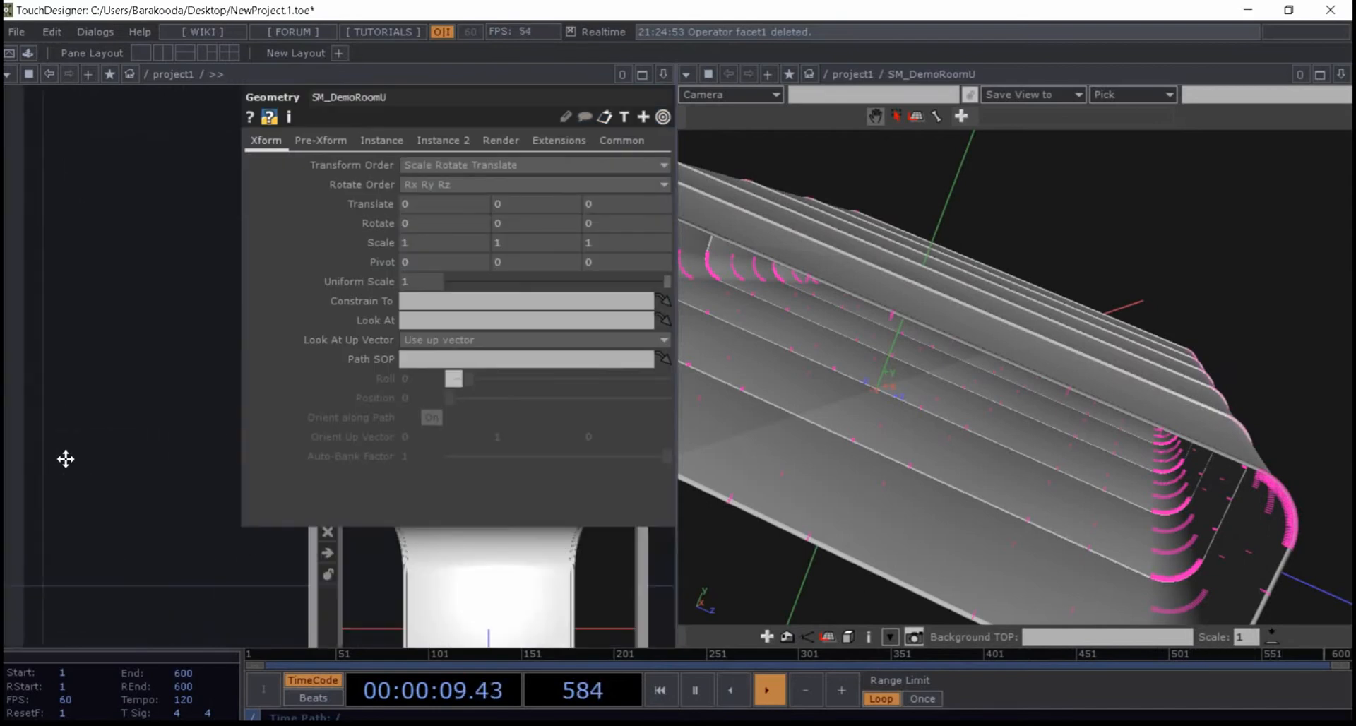
left_click_drag(45, 460, 3, 404)
scroll(90, 417, "down", 2)
left_click_drag(54, 488, 2, 562)
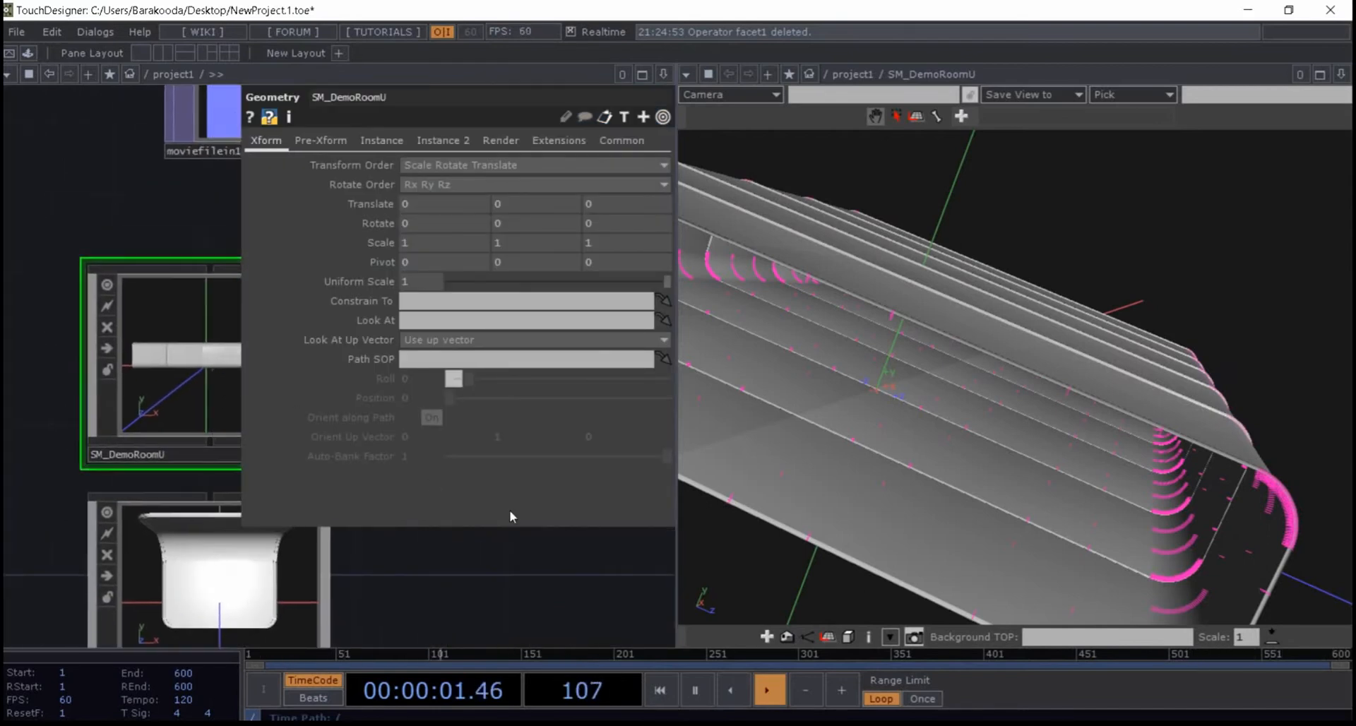
left_click(1341, 73)
left_click(1208, 164)
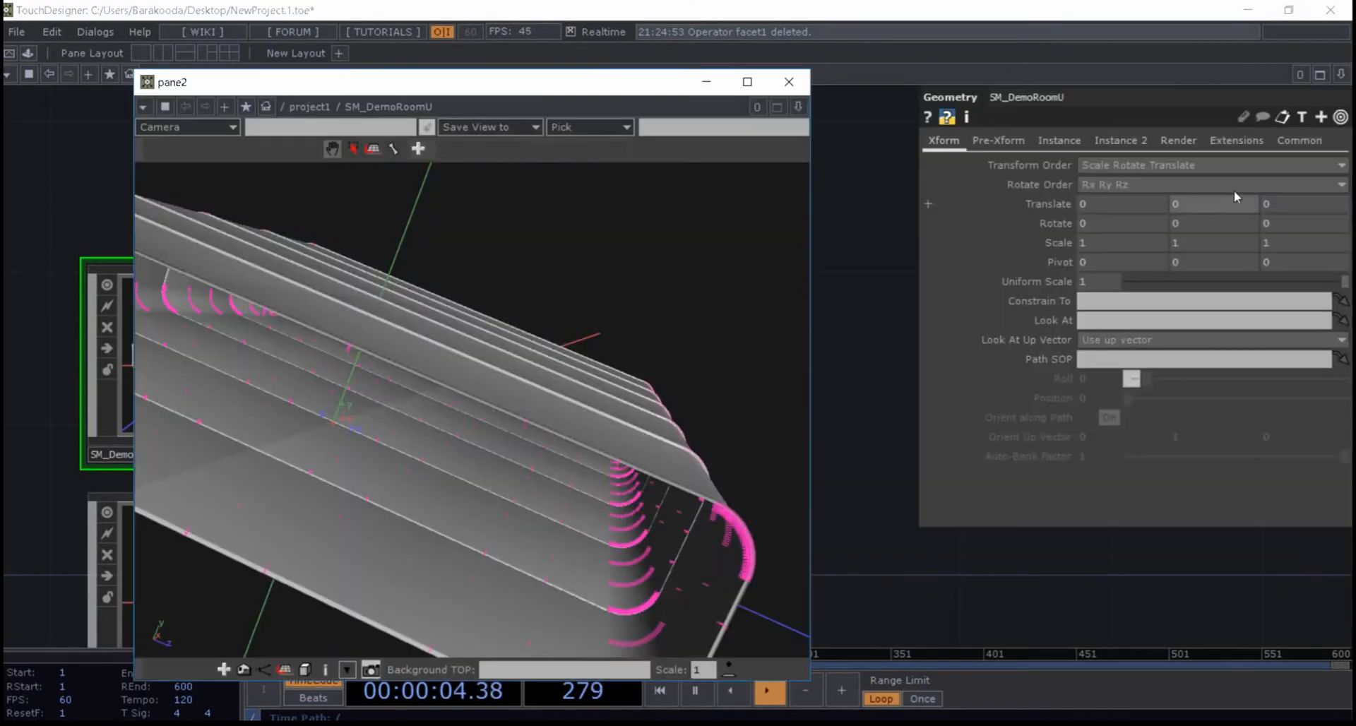
left_click(790, 78)
left_click(664, 74)
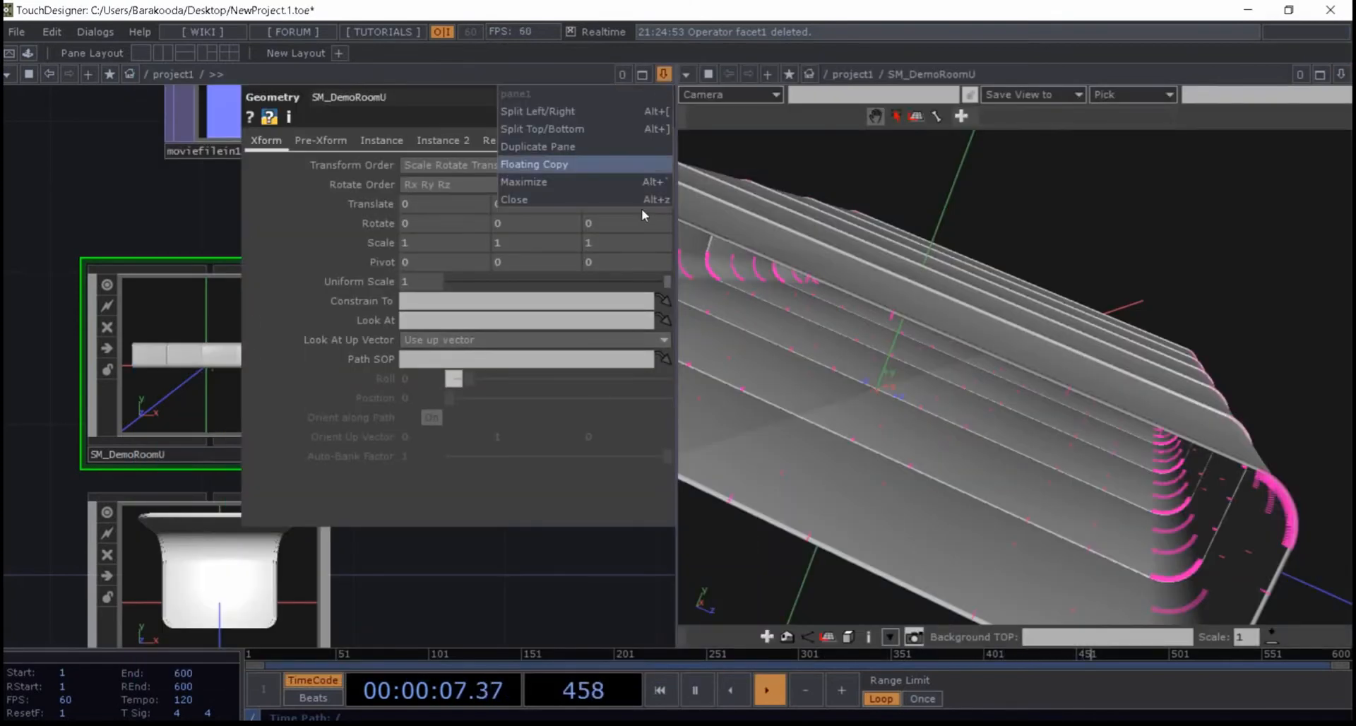
left_click(512, 469)
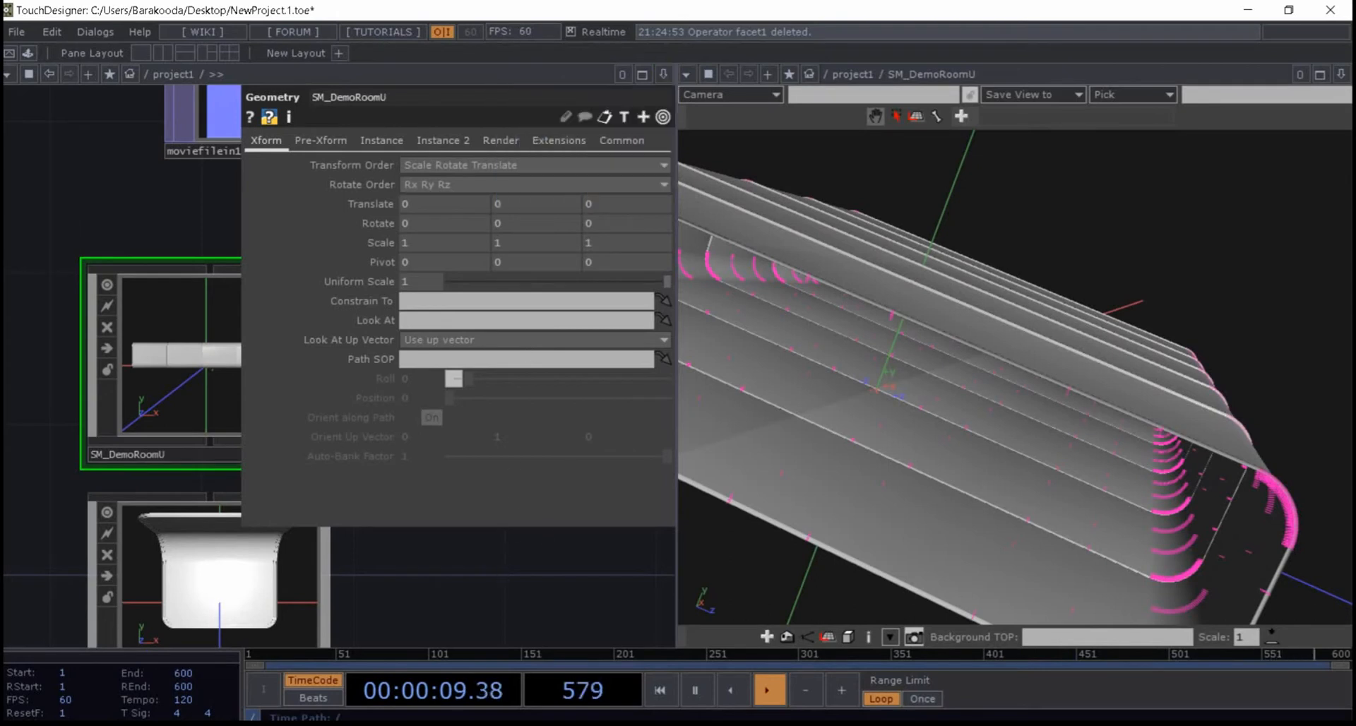
- Close the geometry viewer pane so the network editor fills the whole workspace
left_click(1341, 73)
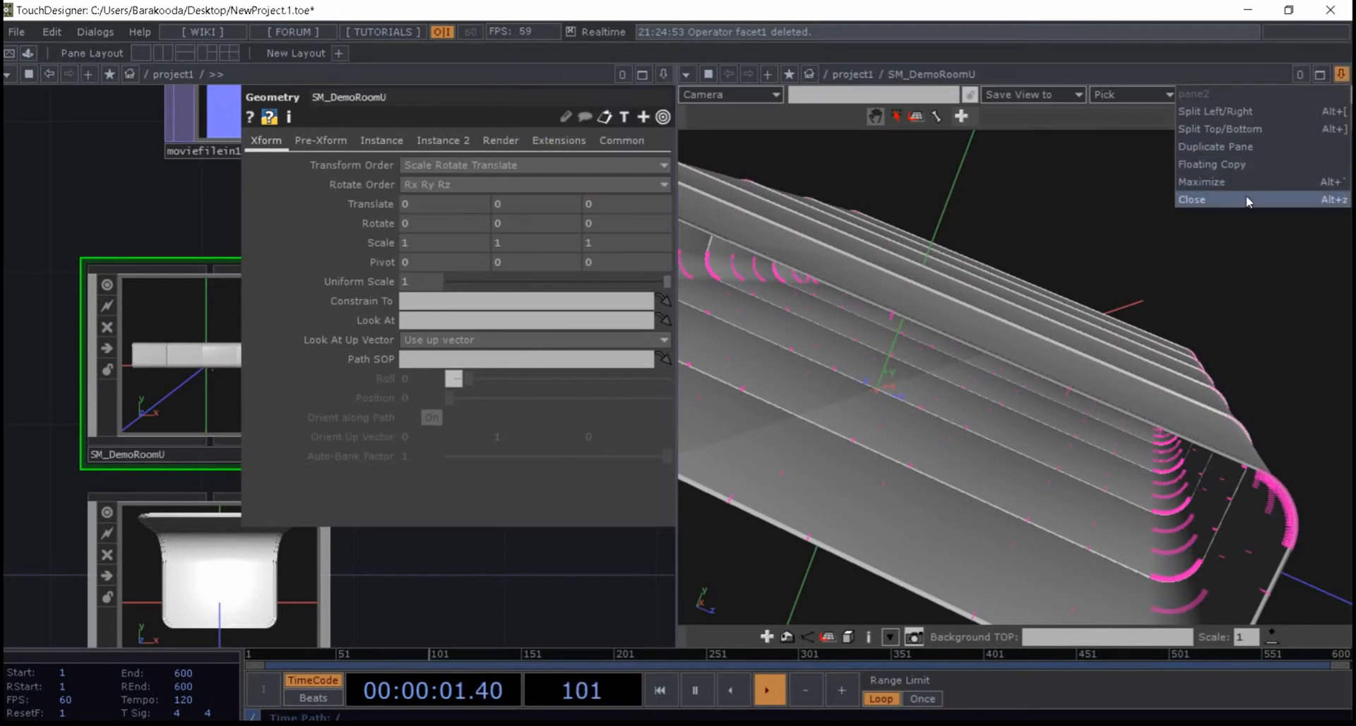
left_click(1247, 195)
left_click_drag(535, 238, 735, 236)
scroll(621, 236, "down", 3)
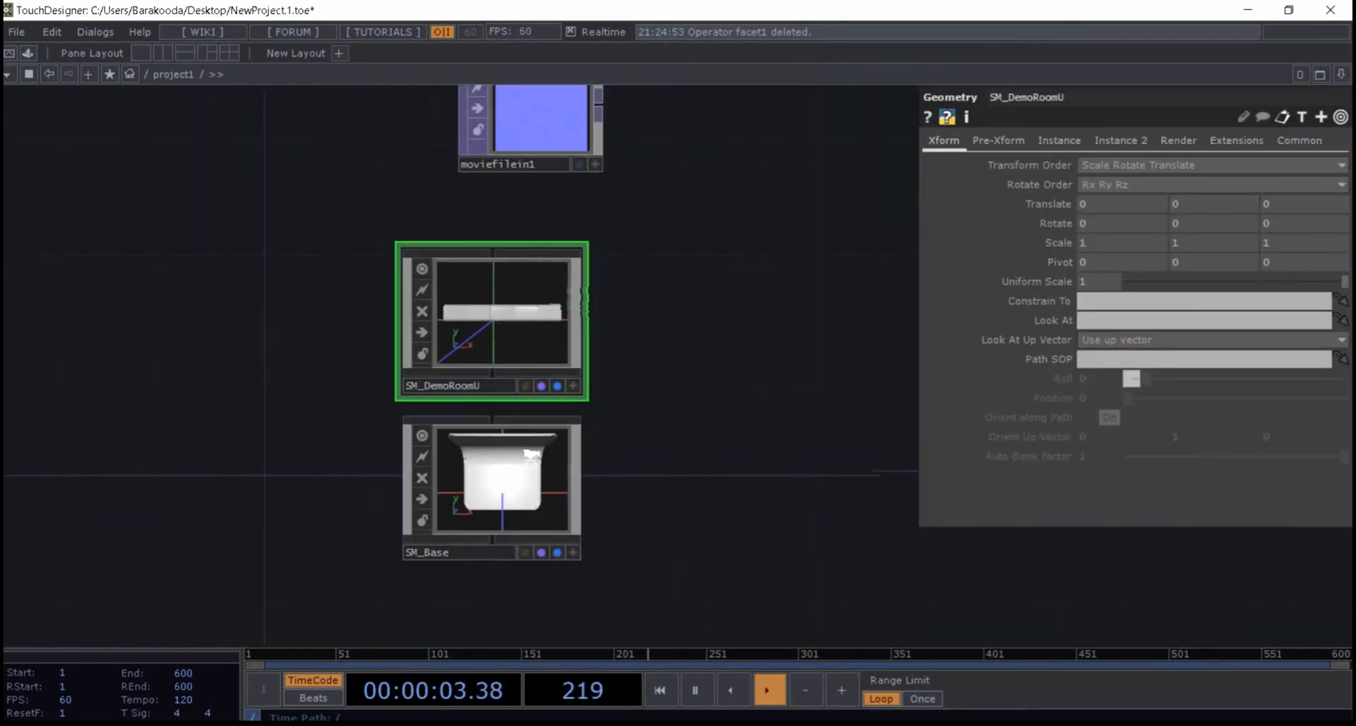
- Spread the project1 nodes apart, moving SM_DemoRoomU to the right of moviefilein1 and SM_Base
scroll(566, 246, "up", 3)
left_click_drag(721, 334, 667, 436)
left_click_drag(438, 436, 546, 369)
left_click_drag(710, 228, 647, 322)
scroll(415, 221, "up", 3)
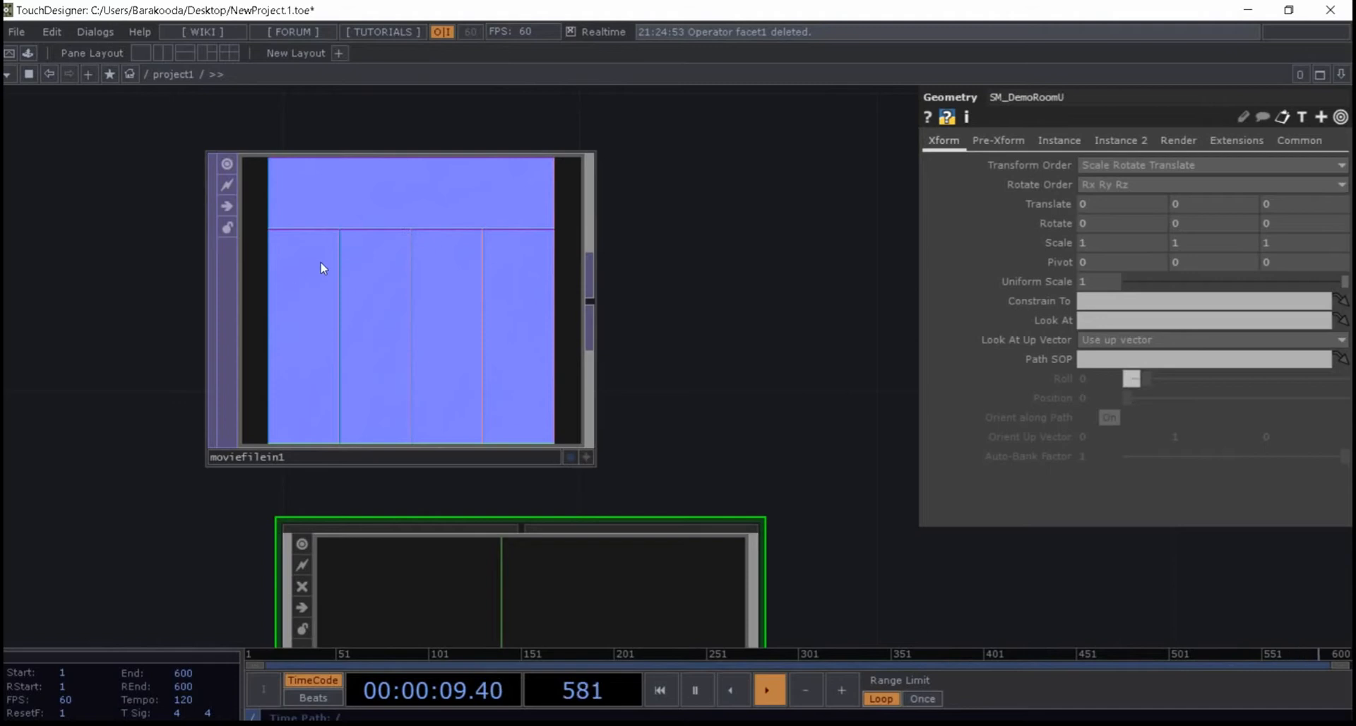
scroll(548, 297, "down", 3)
left_click_drag(483, 402, 192, 444)
left_click_drag(365, 492, 786, 378)
left_click_drag(660, 212, 664, 336)
left_click_drag(188, 464, 188, 275)
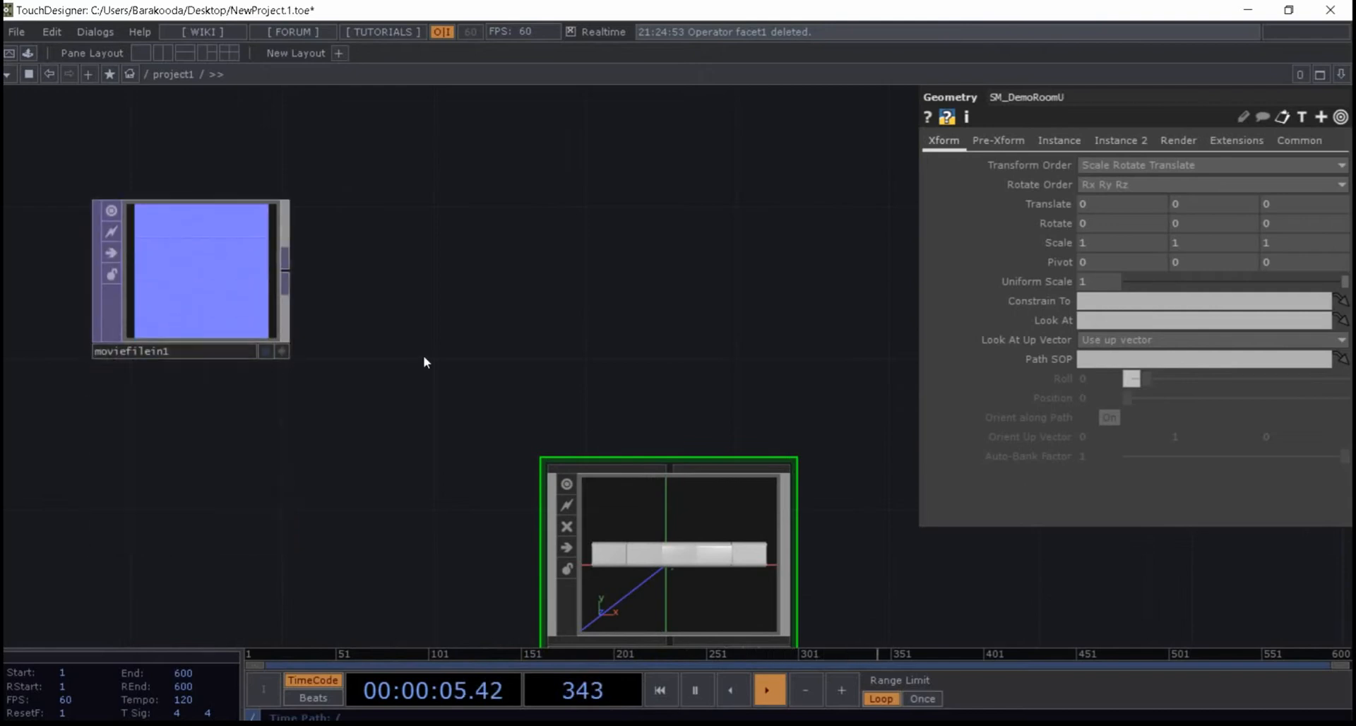
left_click_drag(472, 360, 323, 443)
- Add a PBR material above SM_DemoRoomU and assign it to that geometry's Material parameter
key("Tab")
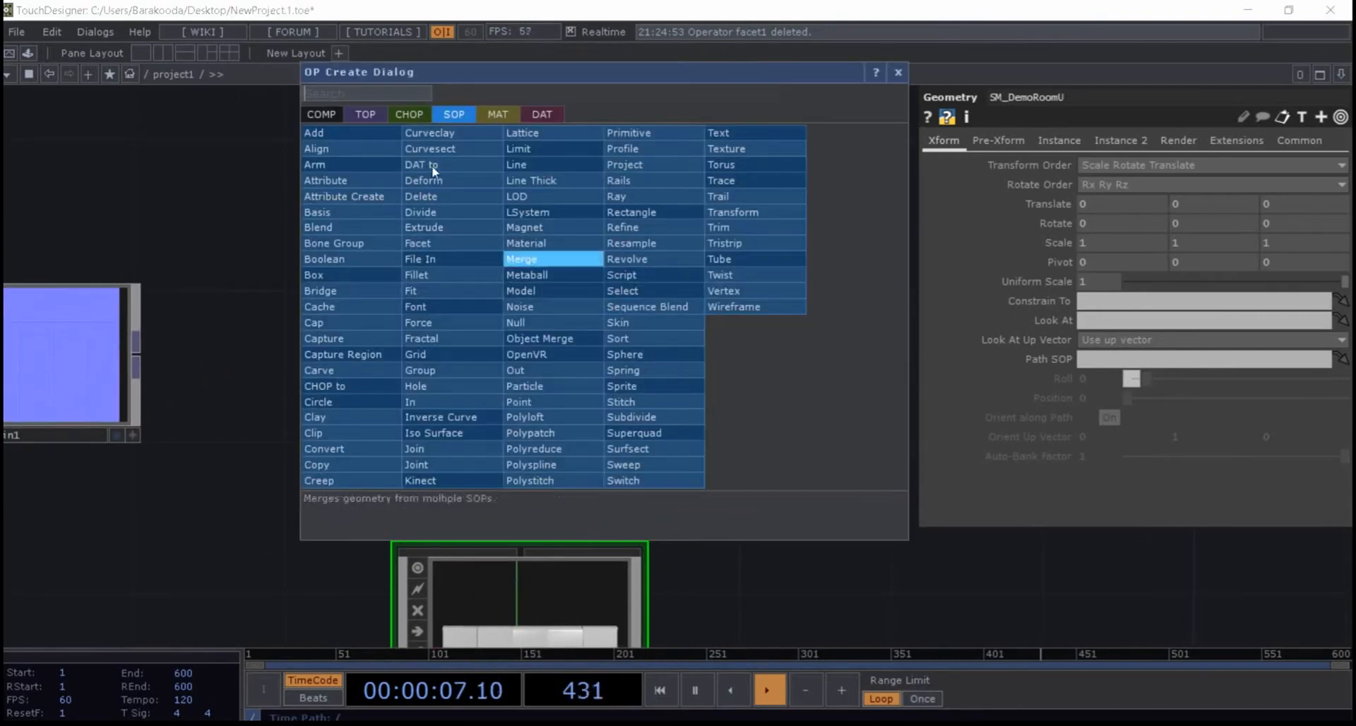
left_click(497, 114)
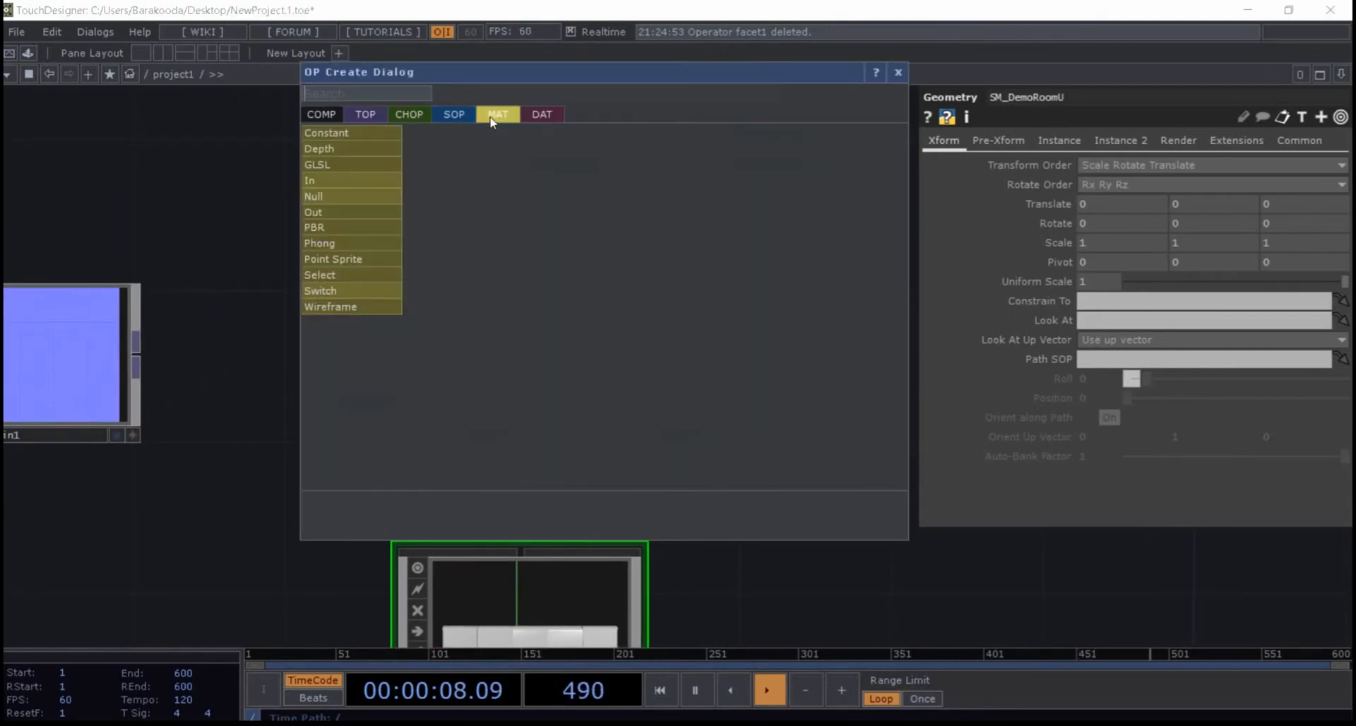
left_click(348, 238)
left_click(513, 255)
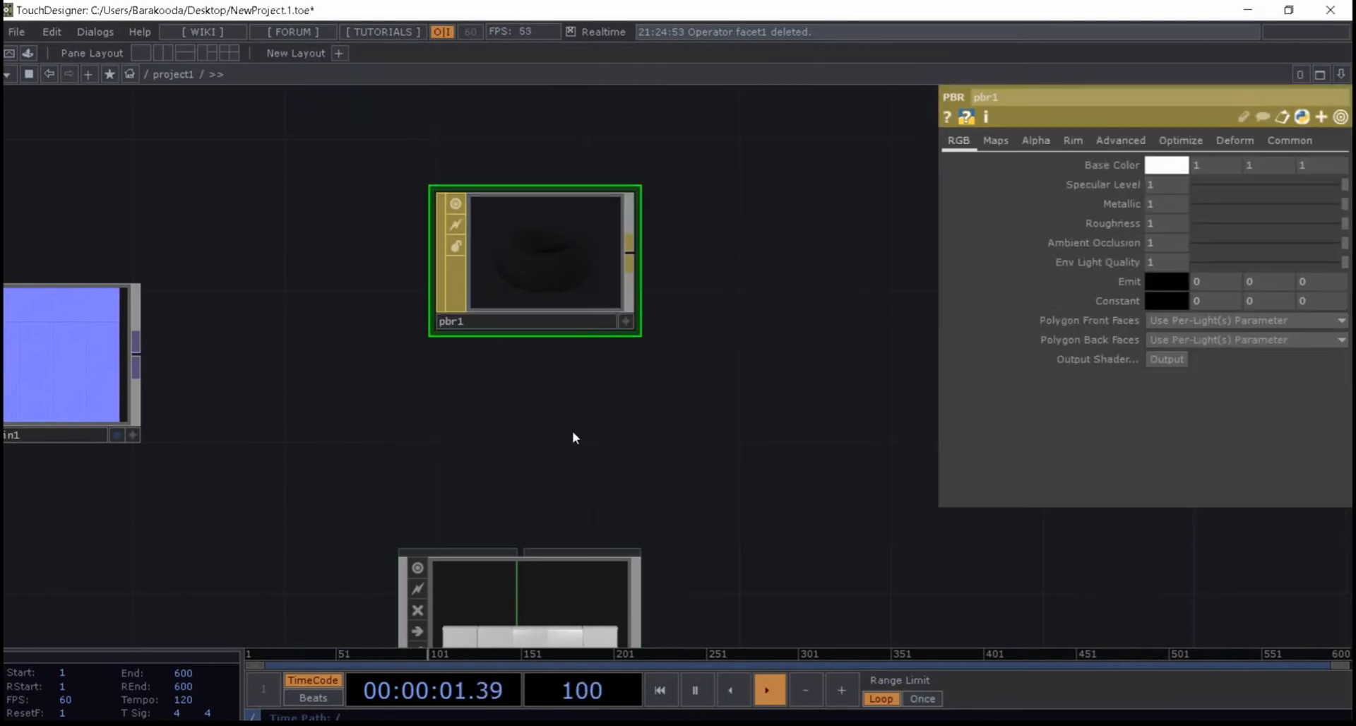
left_click_drag(517, 206, 502, 518)
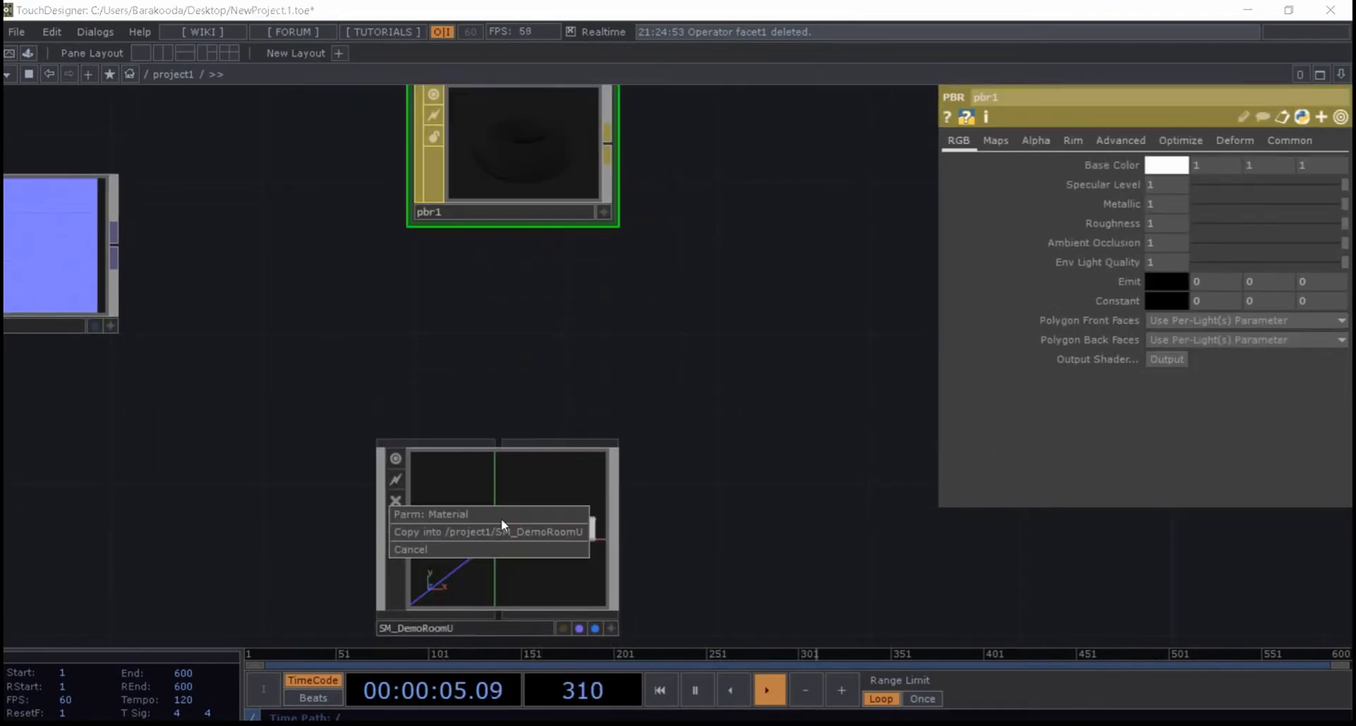
left_click(465, 517)
- Activate SM_DemoRoomU's node viewer and orbit the room to inspect it with the PBR material
left_click(631, 590)
left_click_drag(565, 483, 469, 494)
scroll(564, 433, "down", 6)
scroll(621, 452, "up", 2)
left_click_drag(666, 429, 622, 422)
- Add a Render TOP in the empty area to the right of SM_DemoRoomU
key("Tab")
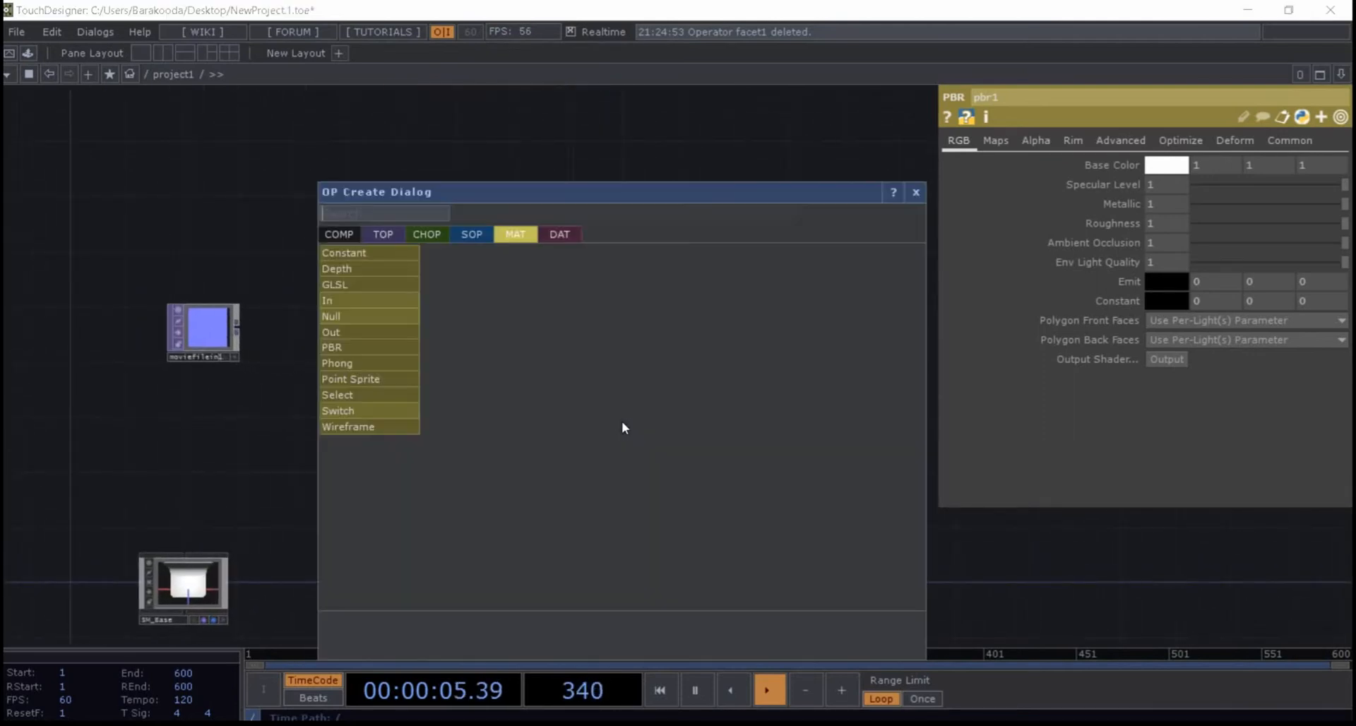
left_click(383, 234)
type("re")
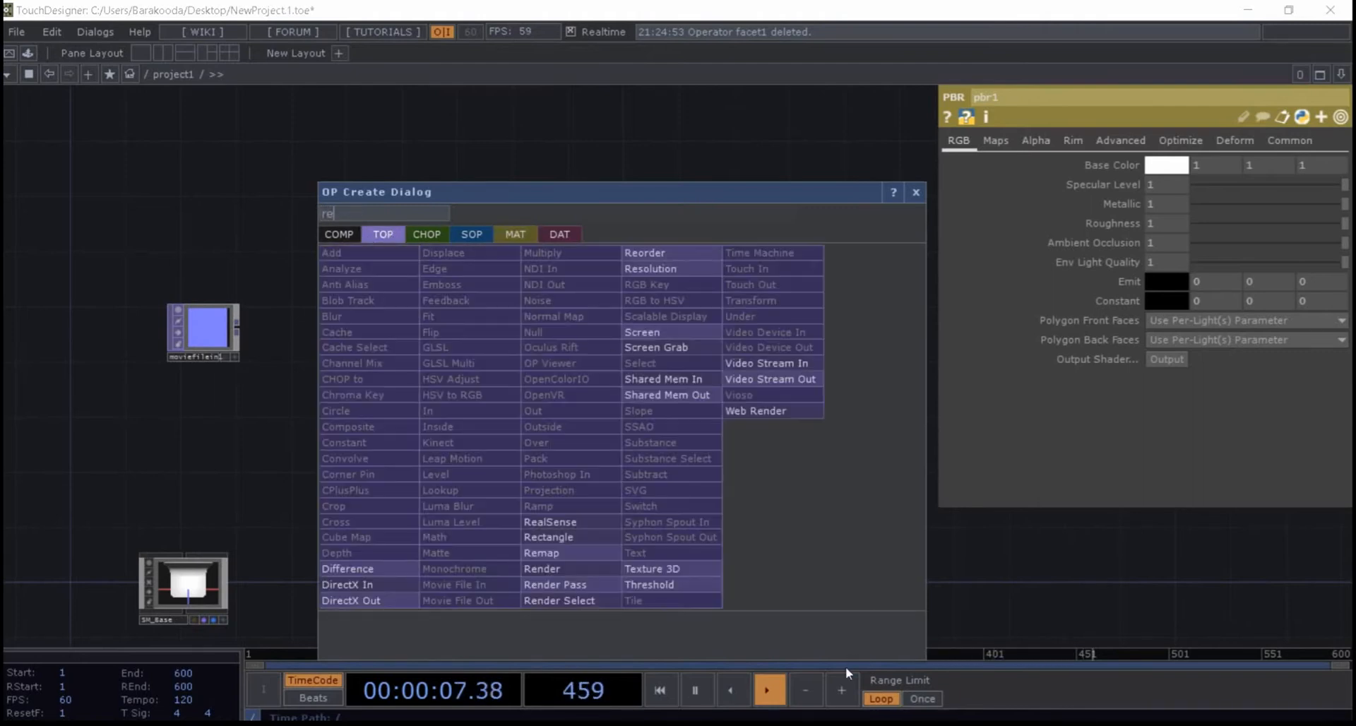
left_click(542, 569)
left_click(571, 414)
left_click_drag(571, 414, 597, 428)
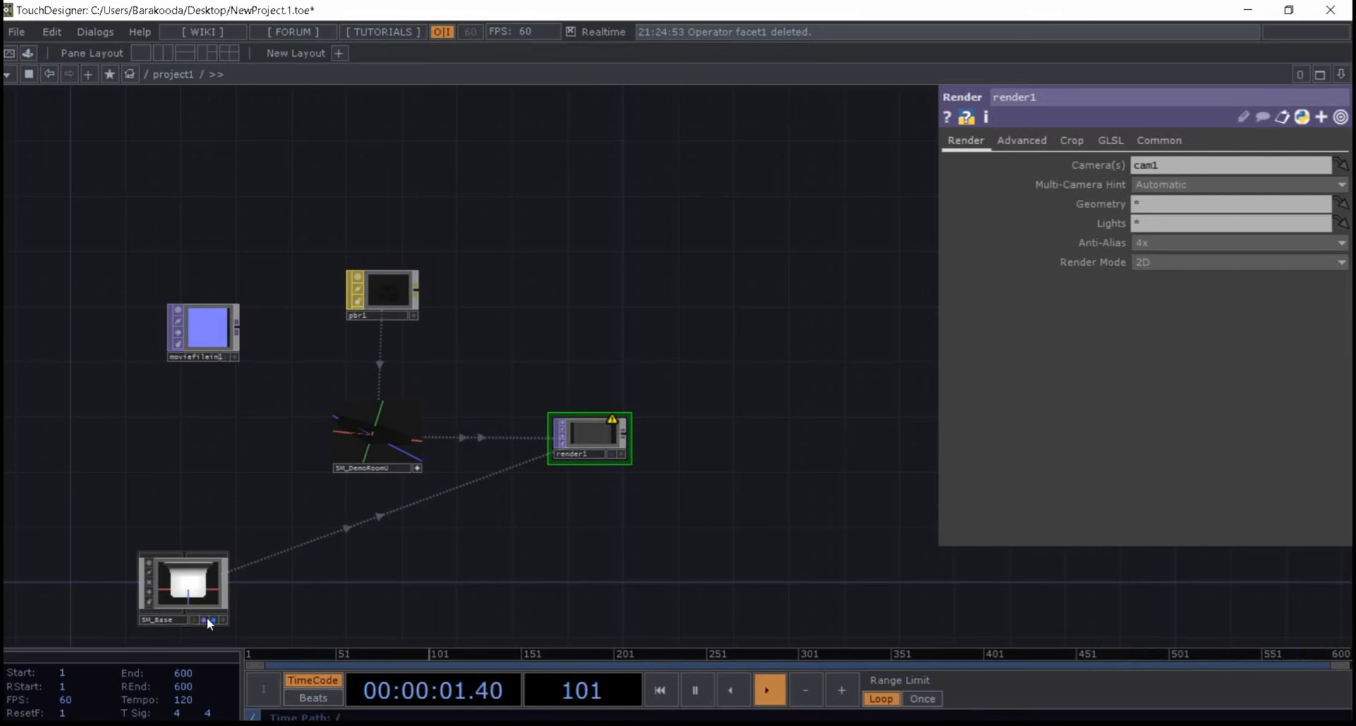
- Turn off the render and display flags on SM_Base
scroll(207, 622, "up", 5)
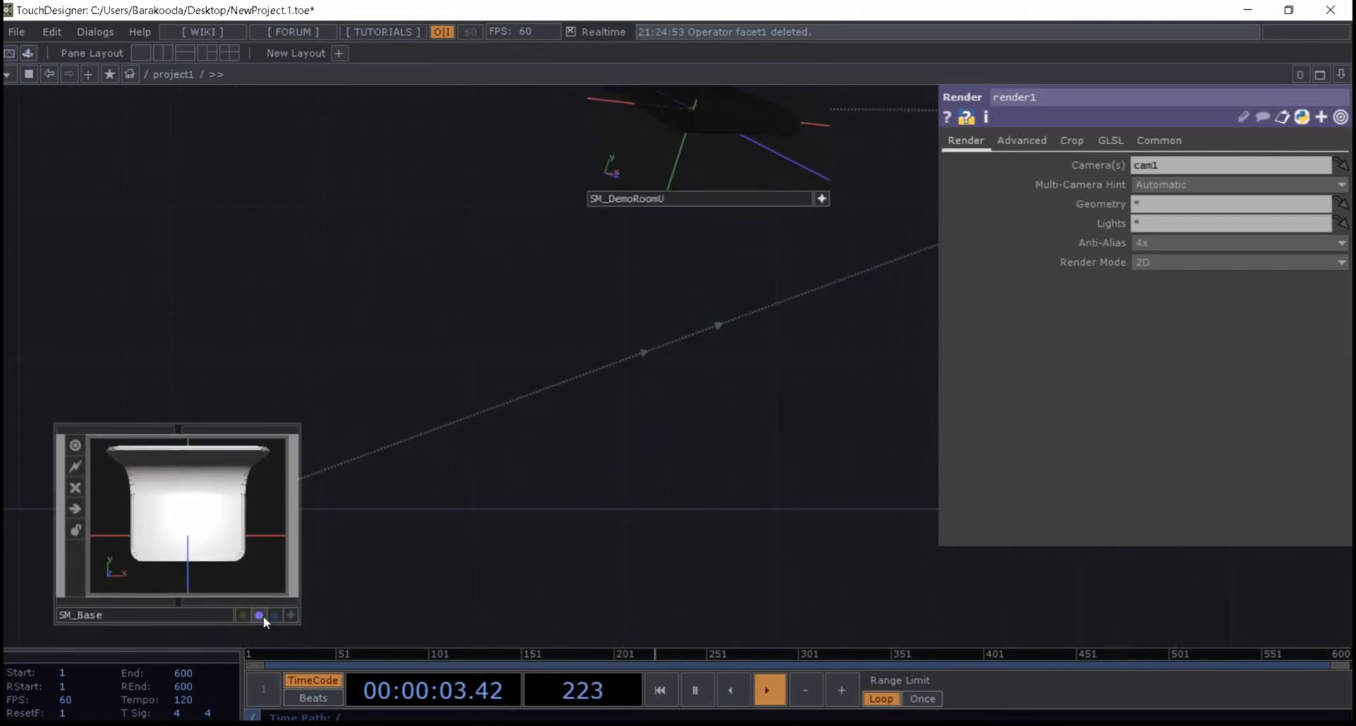
left_click_drag(590, 453, 455, 492)
scroll(455, 493, "down", 3)
left_click_drag(663, 444, 489, 551)
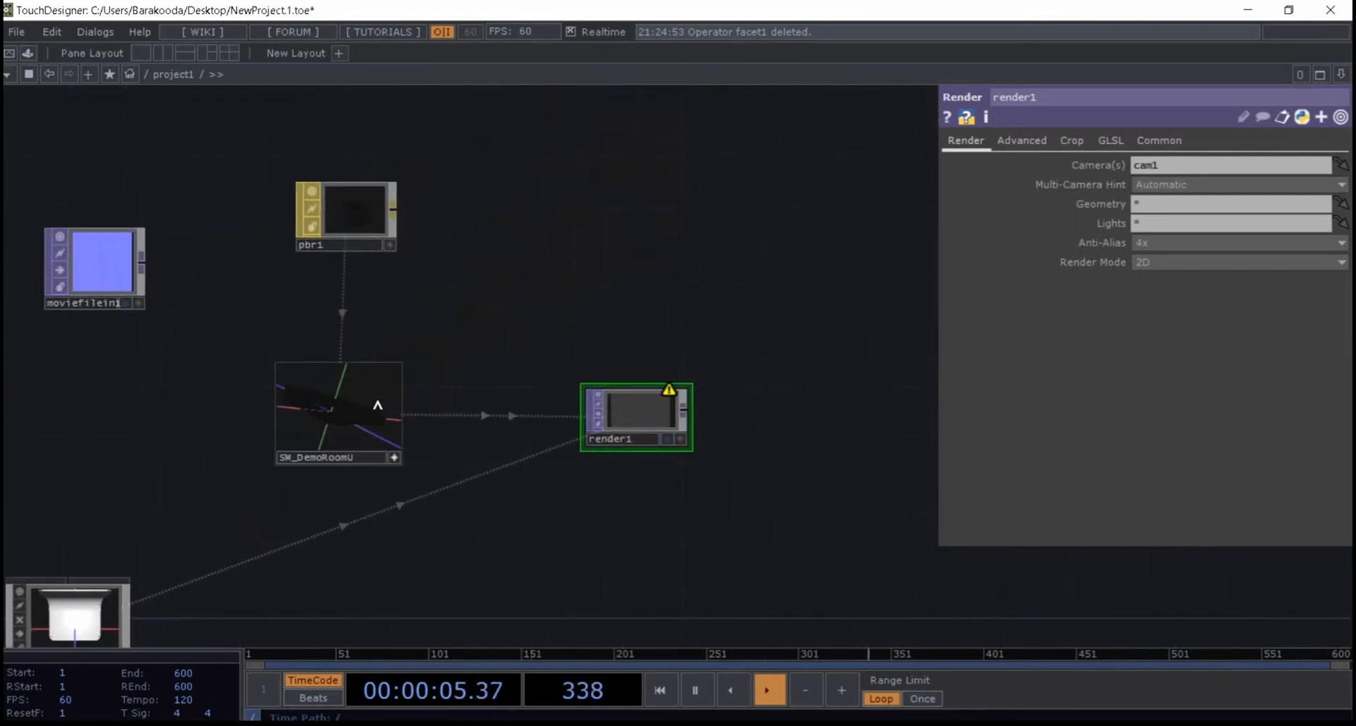
left_click_drag(160, 563, 190, 406)
scroll(109, 517, "up", 5)
left_click_drag(297, 424, 419, 475)
left_click_drag(190, 300, 266, 377)
scroll(139, 487, "down", 5)
left_click_drag(611, 389, 494, 462)
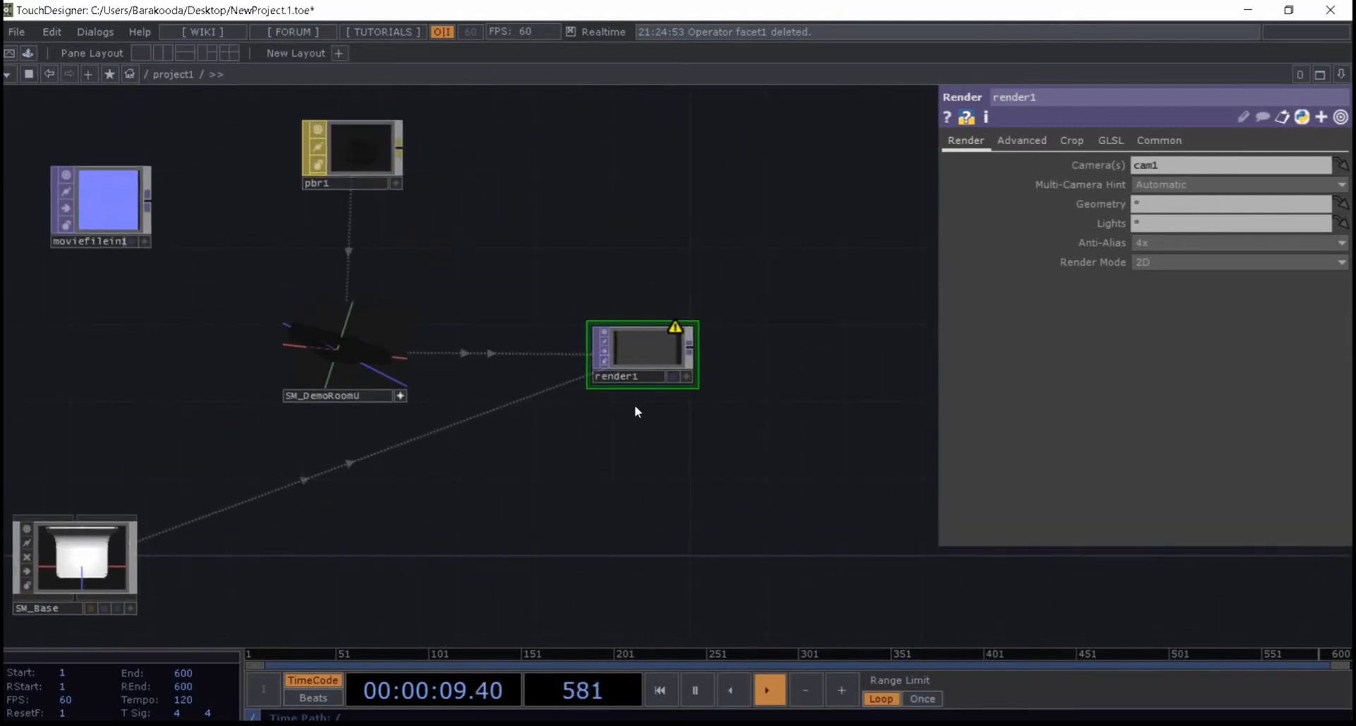
- Add a Camera COMP directly above render1
left_click_drag(644, 332, 584, 399)
middle_click(575, 432)
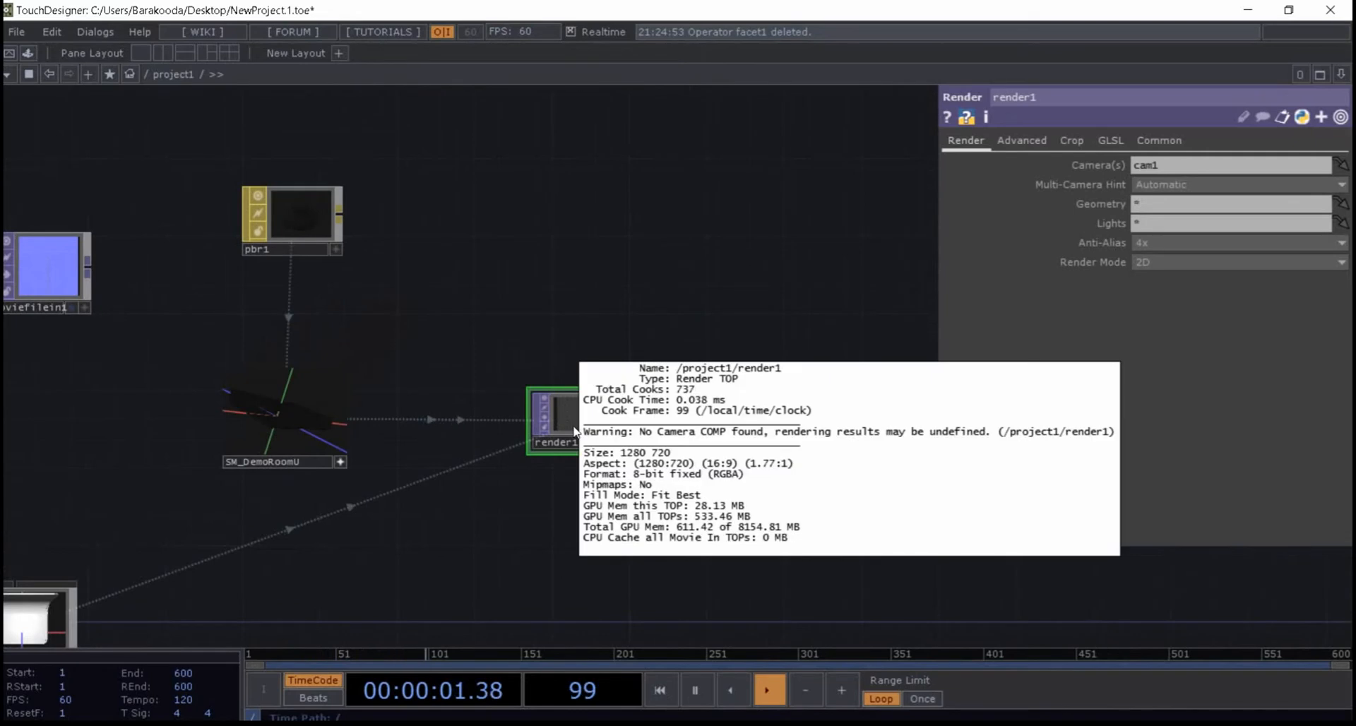
left_click(677, 268)
left_click_drag(677, 268, 636, 293)
key("Tab")
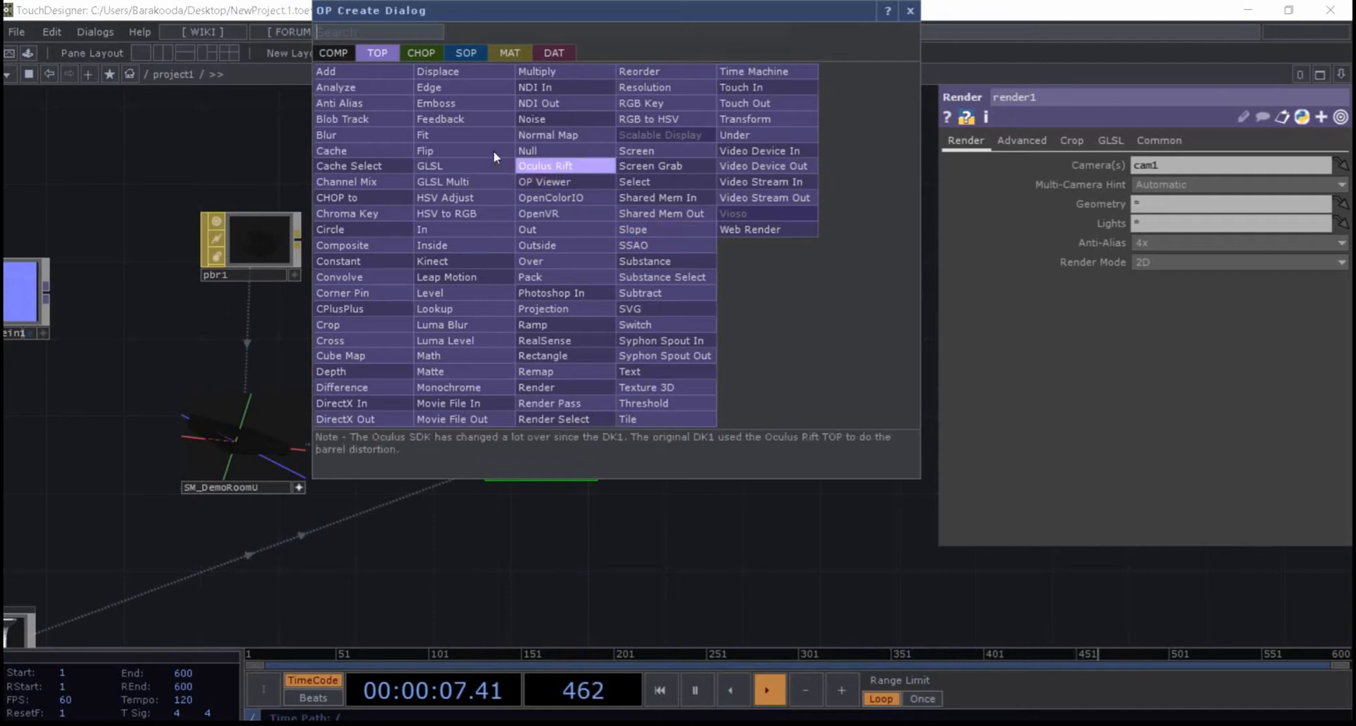
left_click(336, 53)
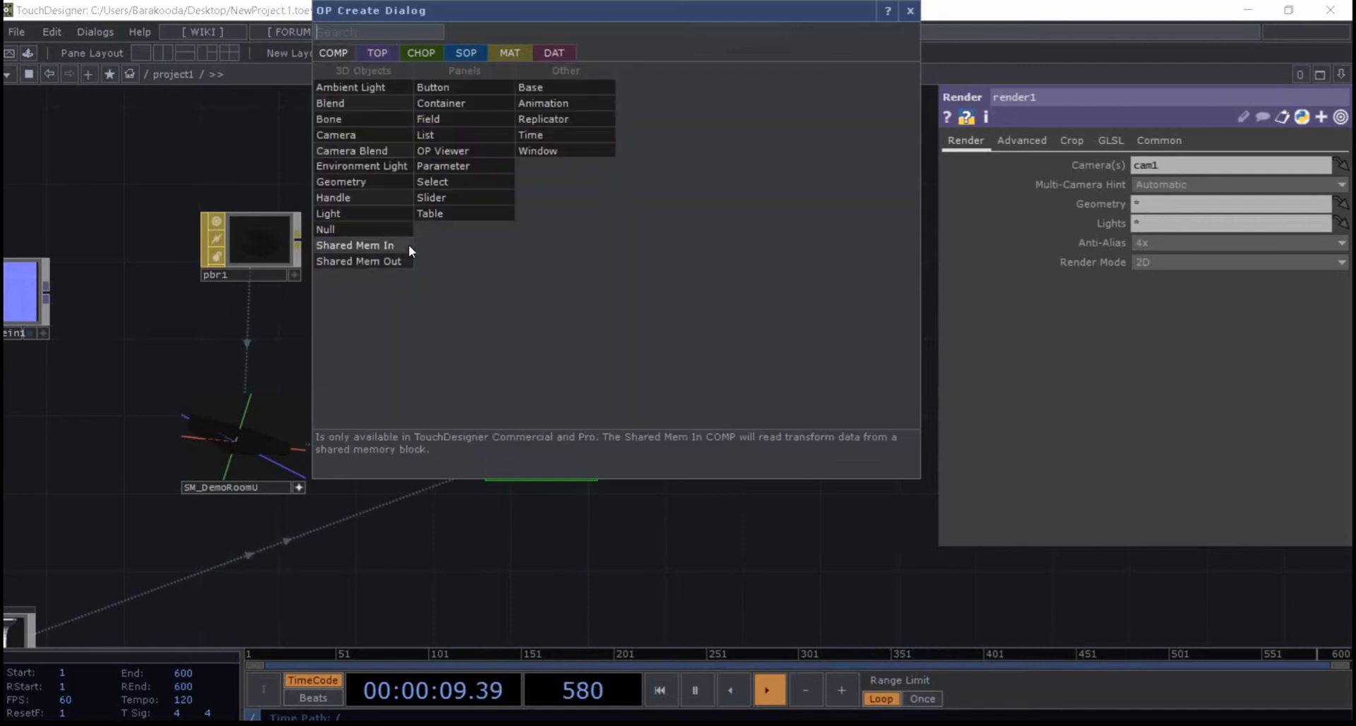
left_click(336, 135)
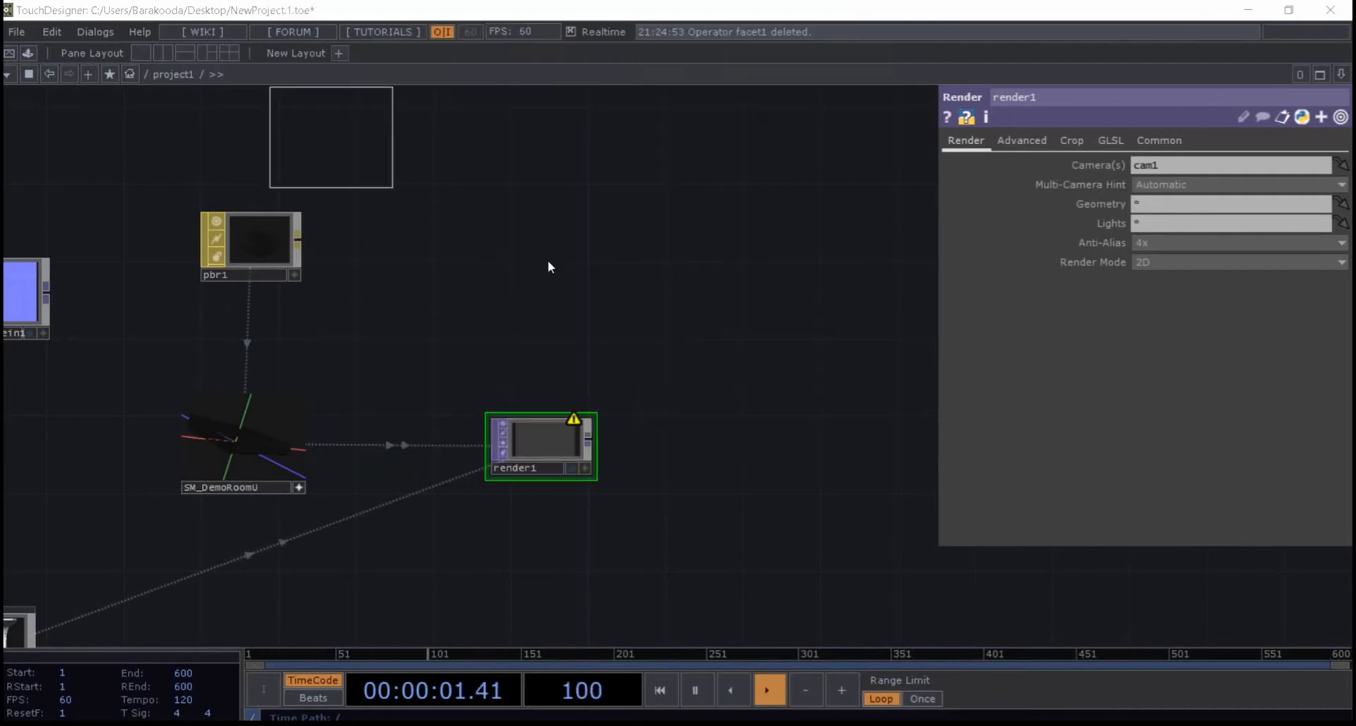
left_click(501, 232)
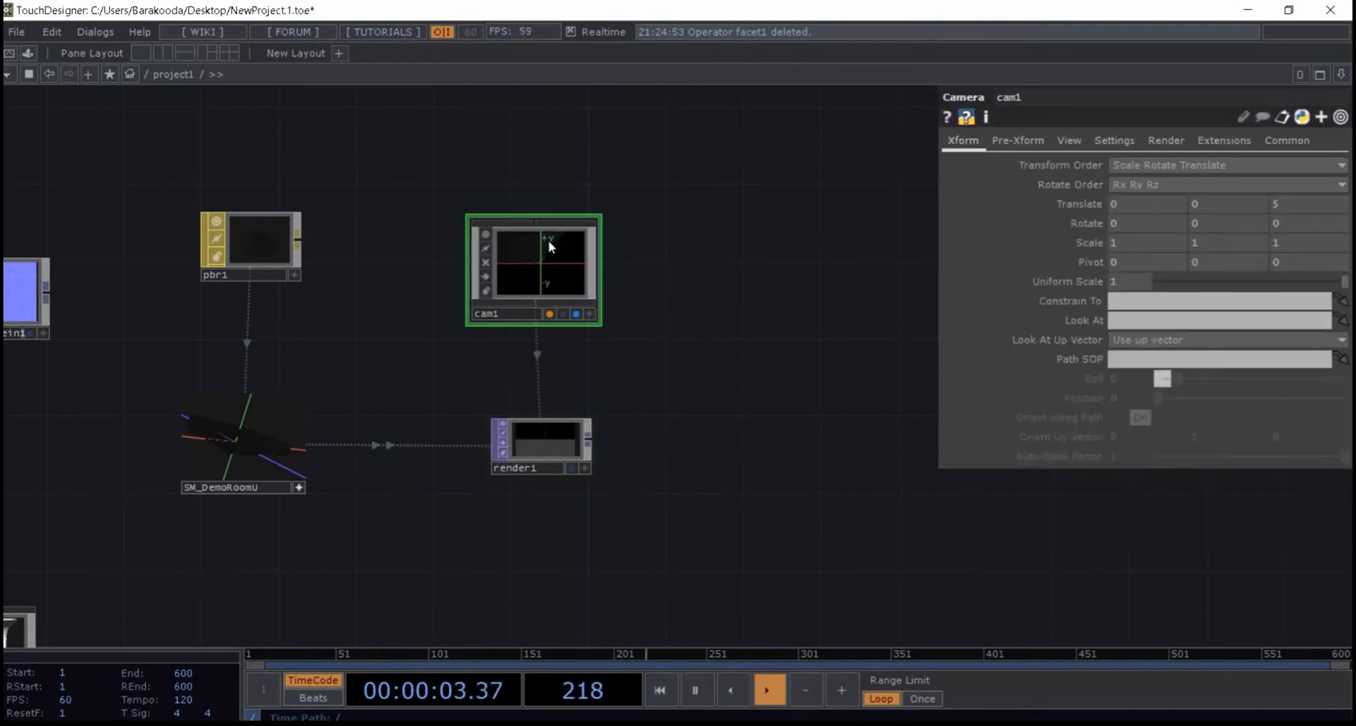
- Split the network pane left/right and turn the second pane into a Geometry Viewer framing the room
scroll(548, 240, "up", 3)
scroll(571, 511, "up", 4)
scroll(573, 510, "down", 4)
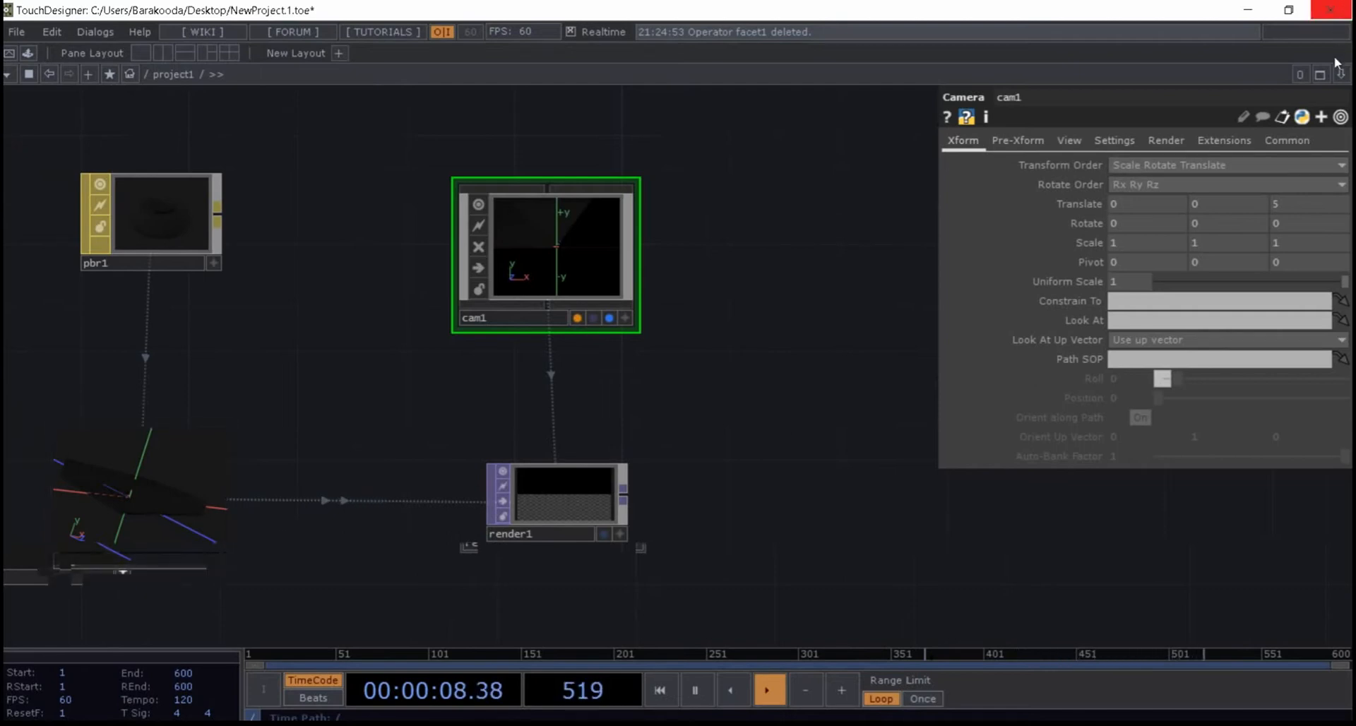
left_click(219, 563)
left_click(1341, 74)
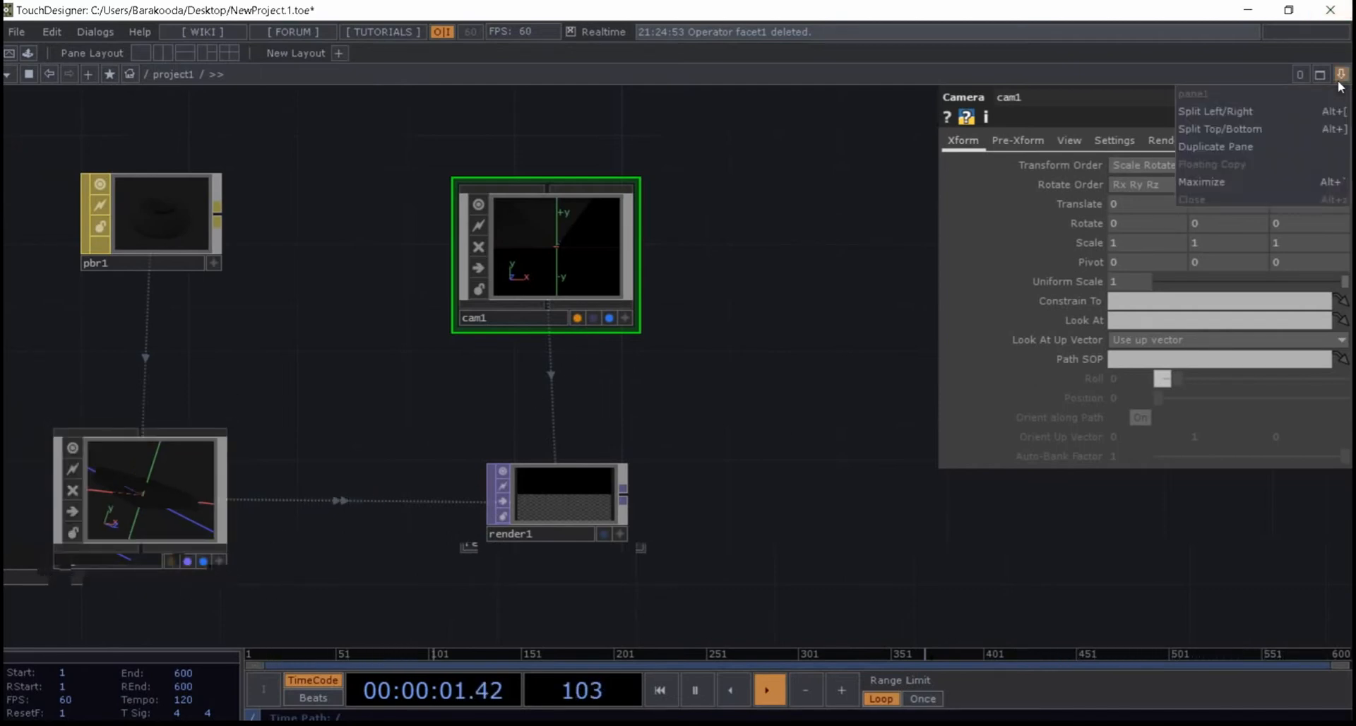
left_click(1214, 111)
left_click(685, 75)
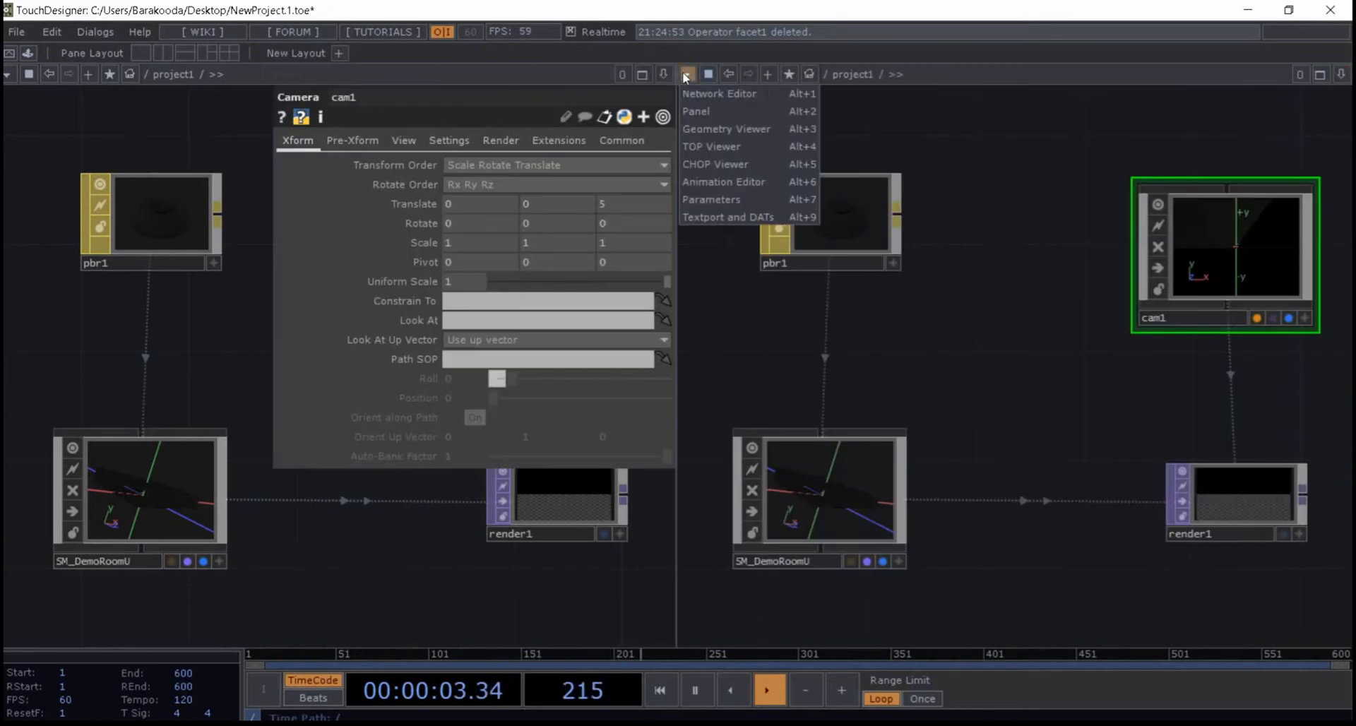
left_click(775, 129)
left_click_drag(951, 420, 1064, 407)
left_click_drag(502, 575, 446, 574)
left_click_drag(1212, 460, 1330, 465)
left_click_drag(1274, 454, 1116, 439)
middle_click_drag(1116, 439, 1139, 346)
- Raise cam1 to a Y translation of 2.8 and check the effect in render1
left_click_drag(439, 543, 295, 548)
scroll(295, 549, "down", 5)
scroll(414, 498, "up", 5)
middle_click_drag(549, 201, 549, 181)
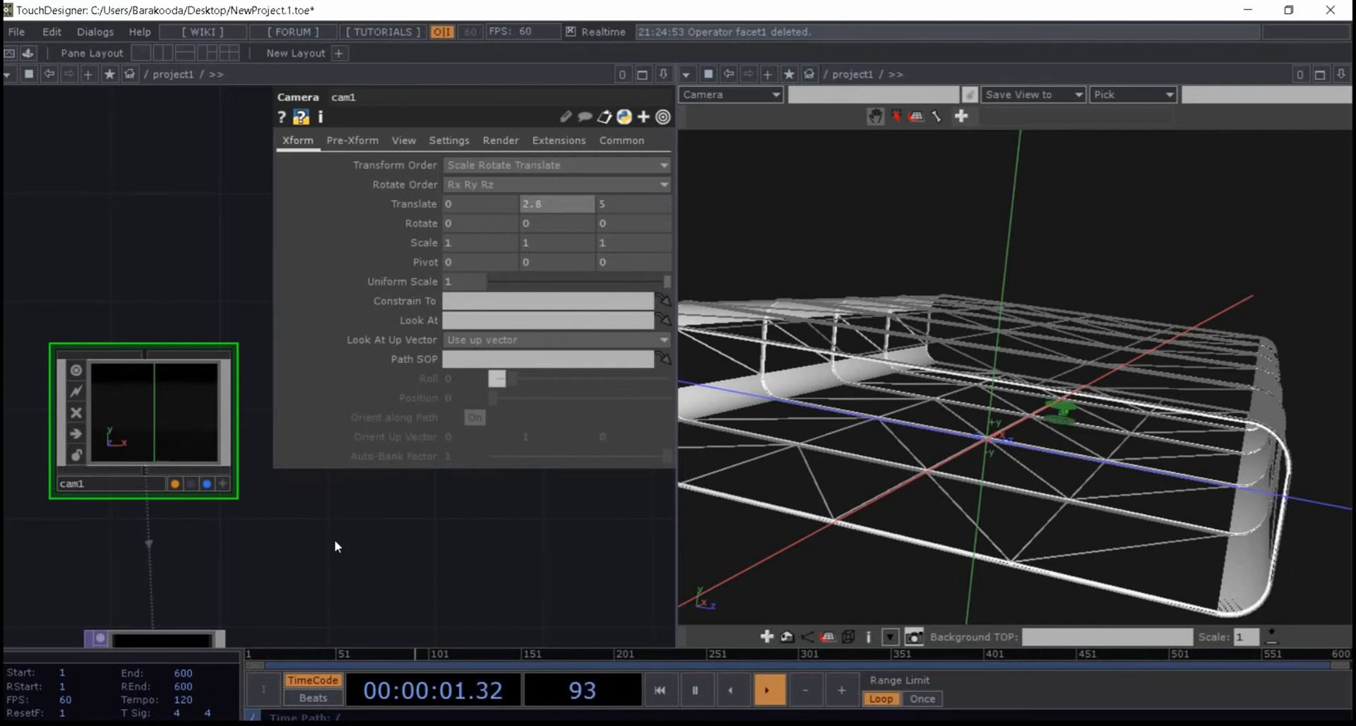
scroll(326, 480, "down", 3)
left_click_drag(384, 562, 156, 579)
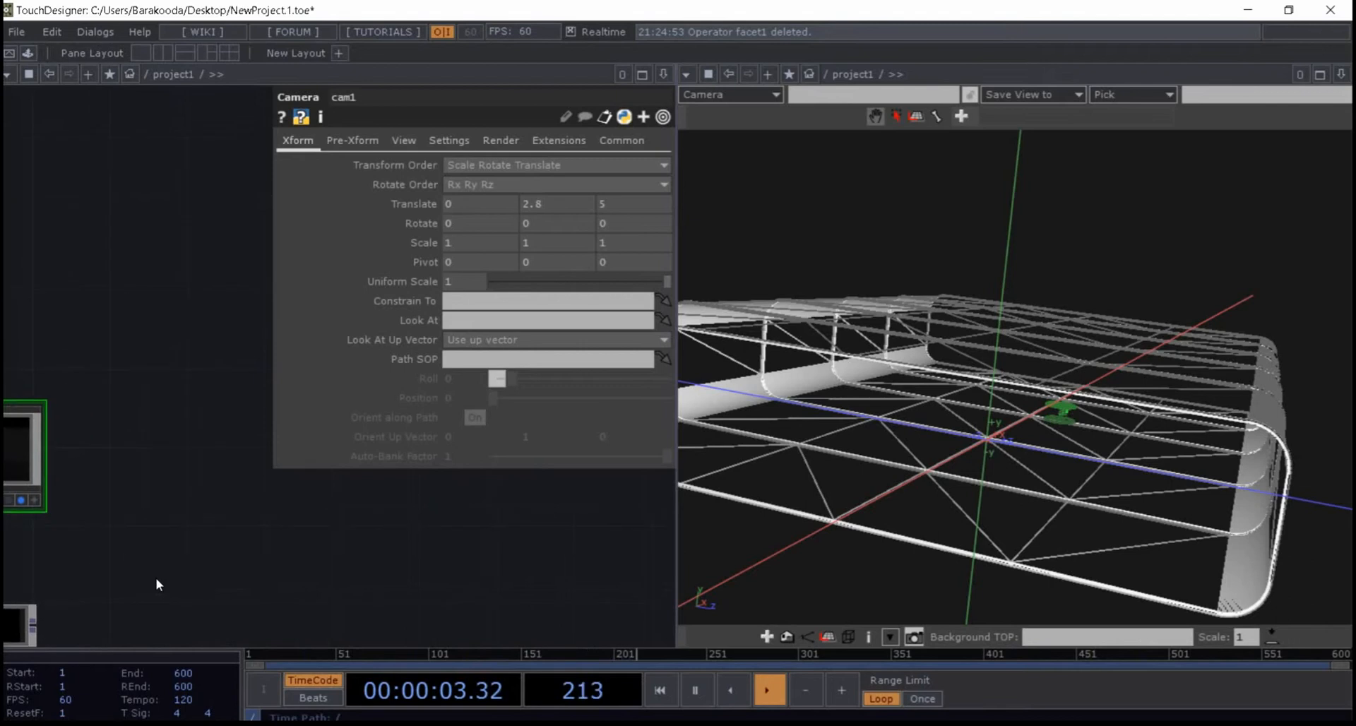
left_click_drag(347, 518, 519, 495)
left_click_drag(227, 439, 251, 345)
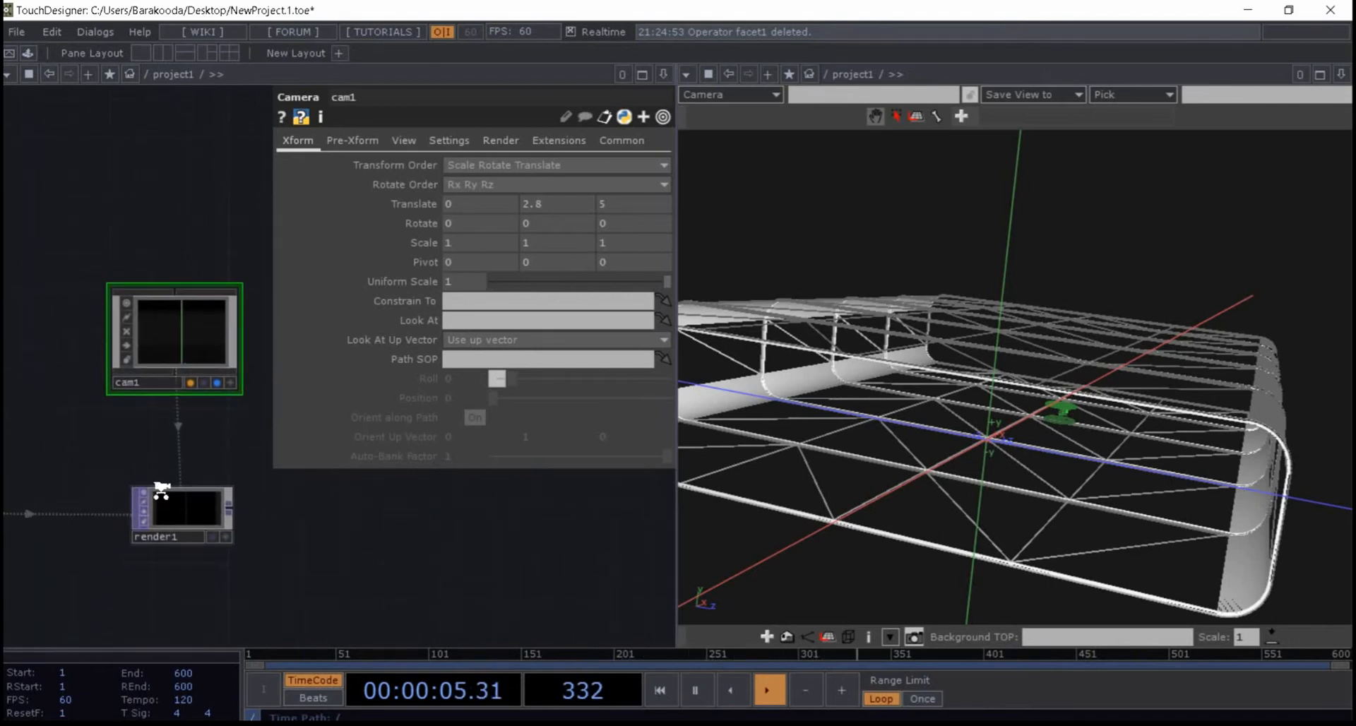
scroll(162, 492, "up", 5)
scroll(281, 577, "down", 2)
scroll(486, 572, "down", 3)
- Add a Light COMP beside cam1 and set its Y translation to 3.3
left_click_drag(484, 571, 187, 545)
scroll(187, 546, "down", 2)
key("Tab")
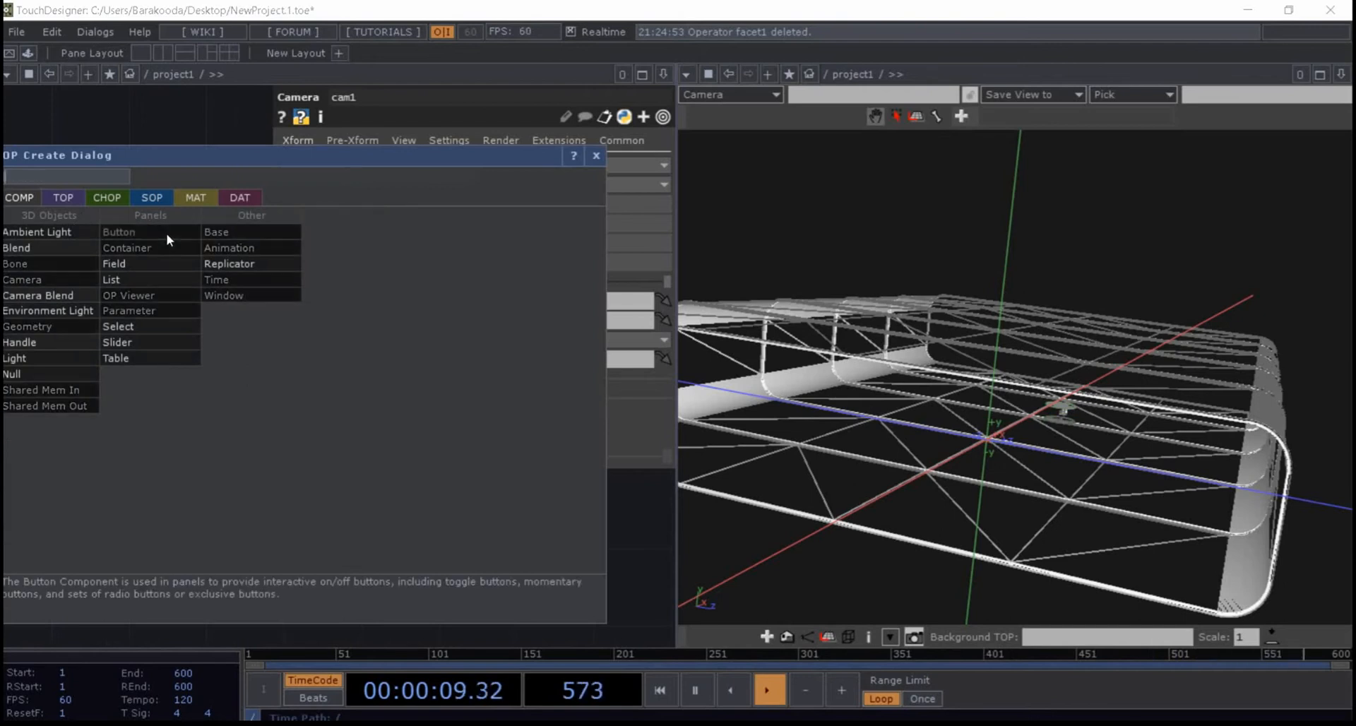
left_click(51, 356)
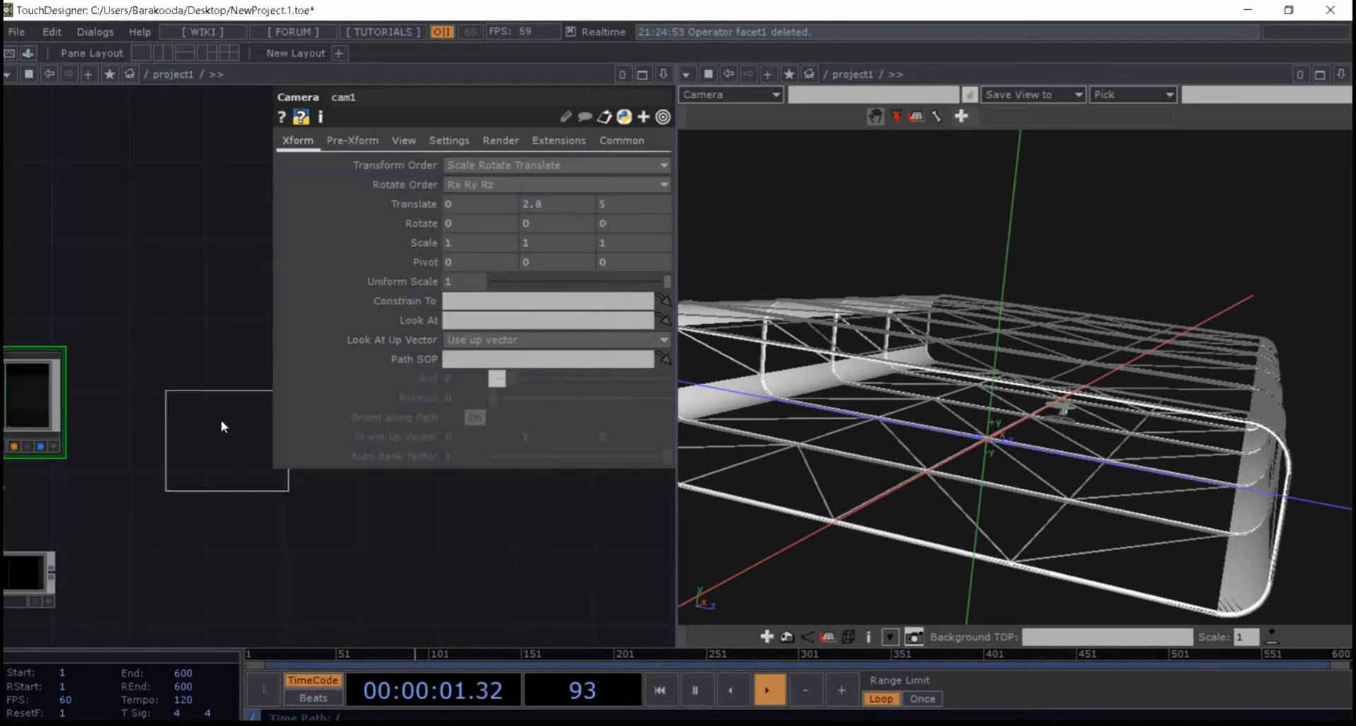
left_click(180, 385)
left_click_drag(179, 525, 173, 558)
middle_click_drag(520, 202, 721, 202)
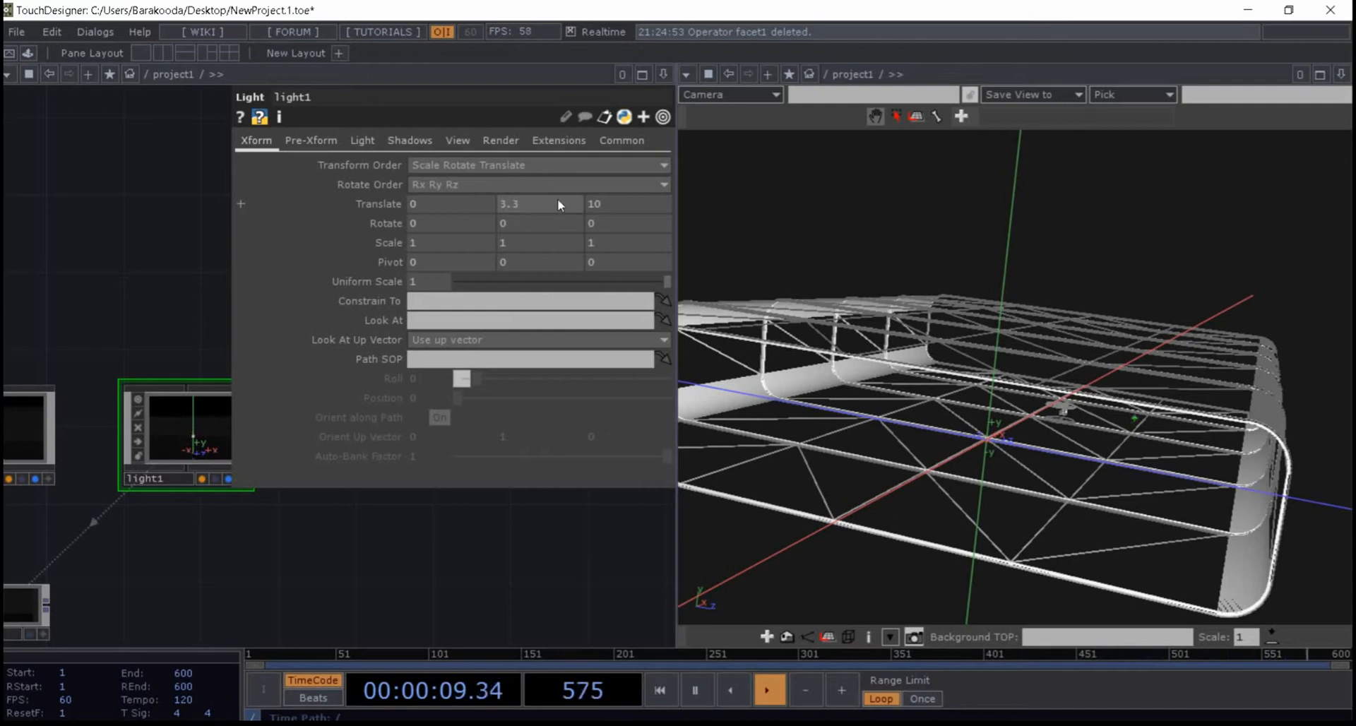
- Turn on Distance-Attenuated for light1
left_click(362, 140)
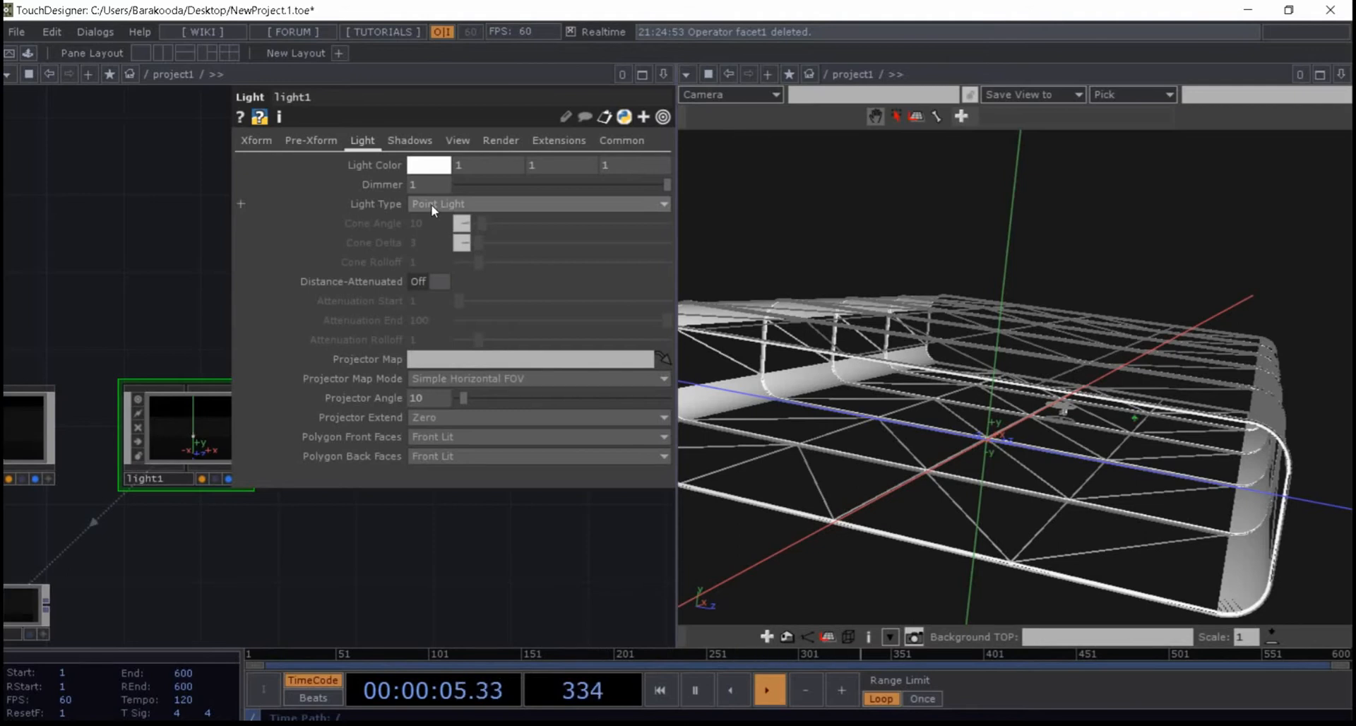
left_click(440, 283)
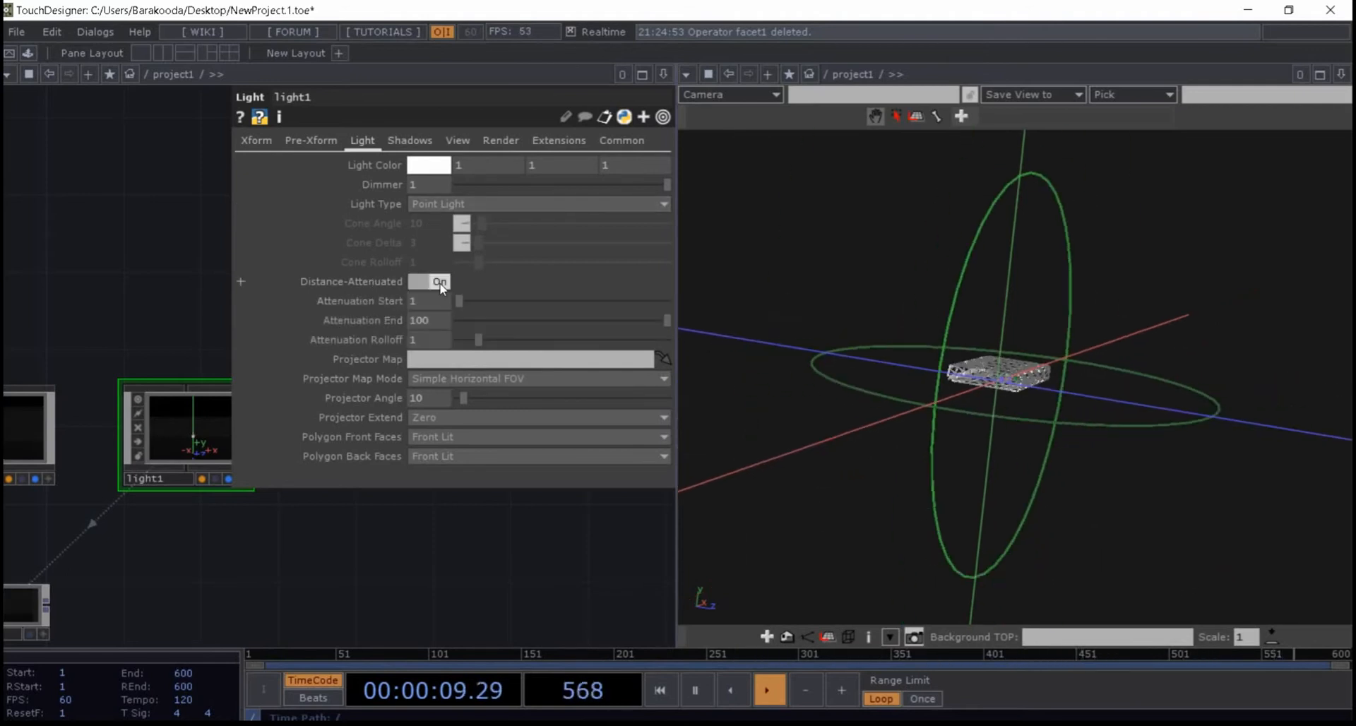
right_click(857, 291)
left_click(836, 294)
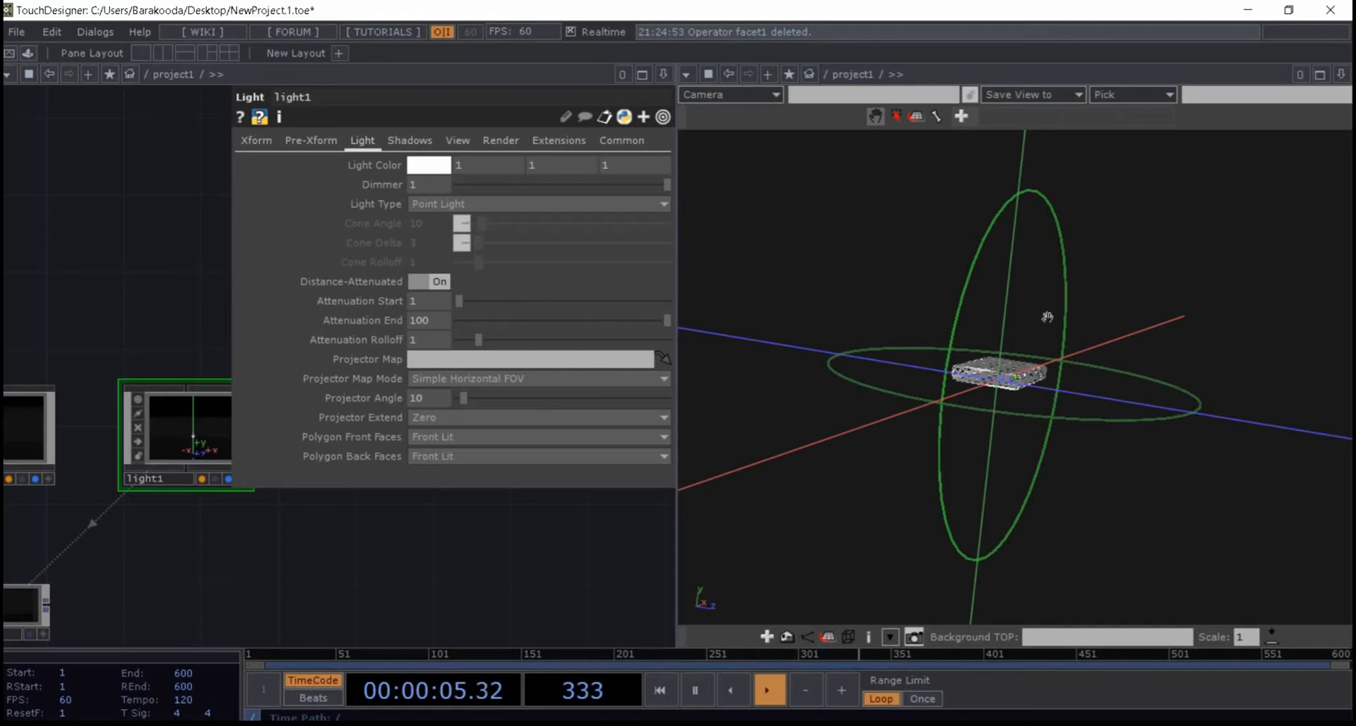
scroll(176, 529, "up", 5)
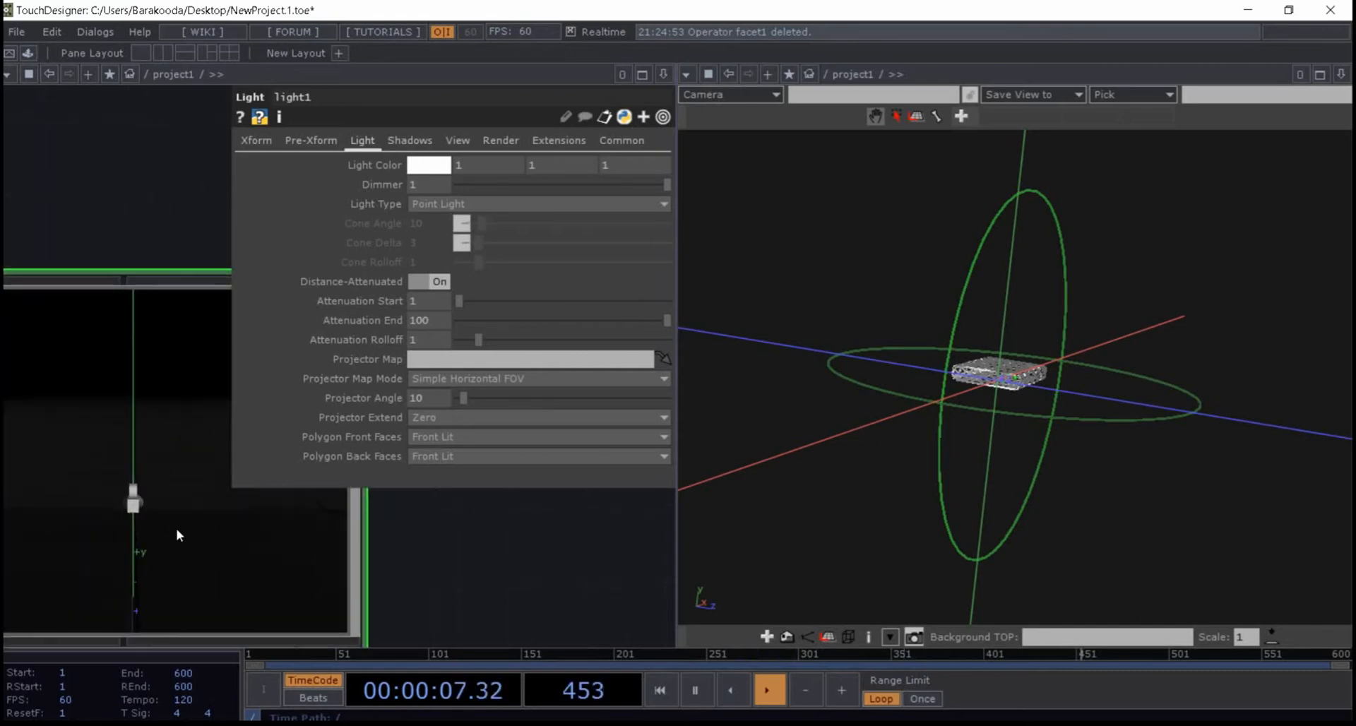
middle_click_drag(212, 518, 198, 524)
- Set light1's Z translation to -7 and check the lighting in render1
left_click_drag(956, 394, 994, 412)
middle_click_drag(995, 382, 1145, 77)
left_click_drag(911, 390, 927, 459)
middle_click_drag(952, 424, 957, 382)
left_click_drag(957, 381, 1062, 388)
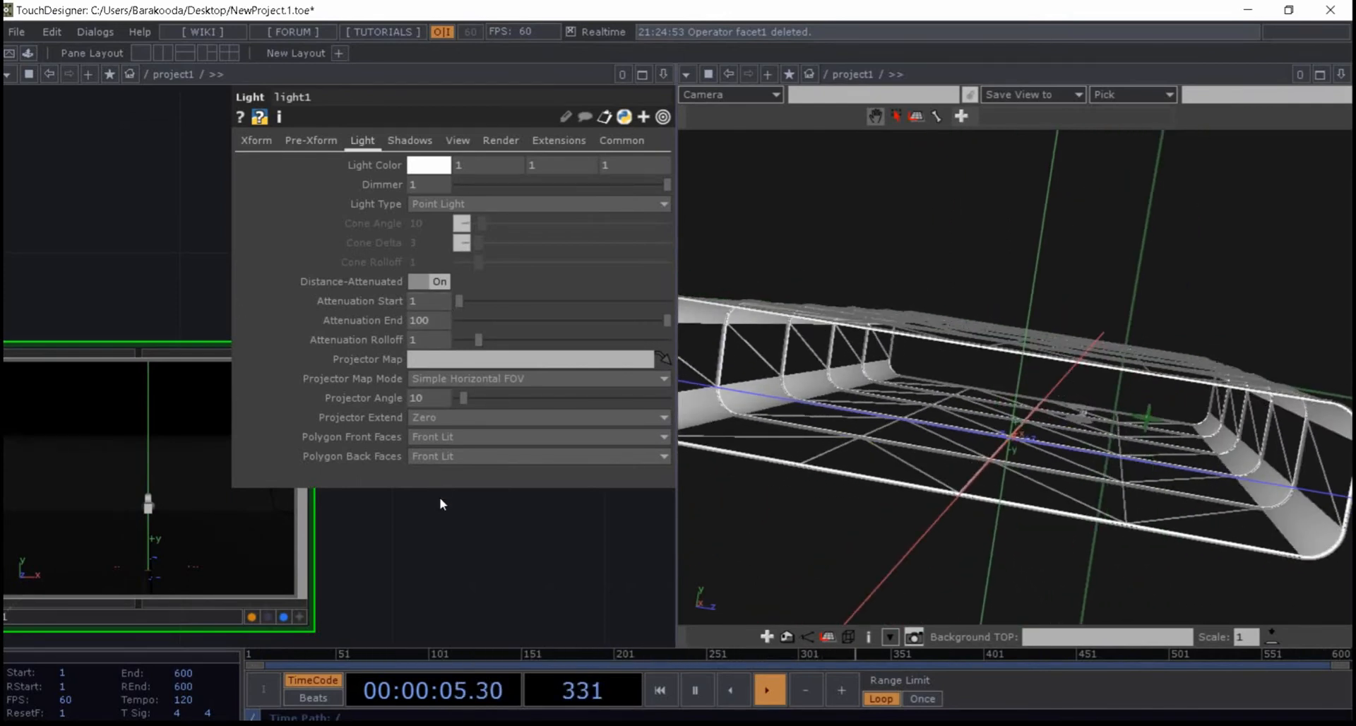
left_click(266, 141)
middle_click_drag(609, 202, 524, 266)
middle_click_drag(523, 495, 286, 529)
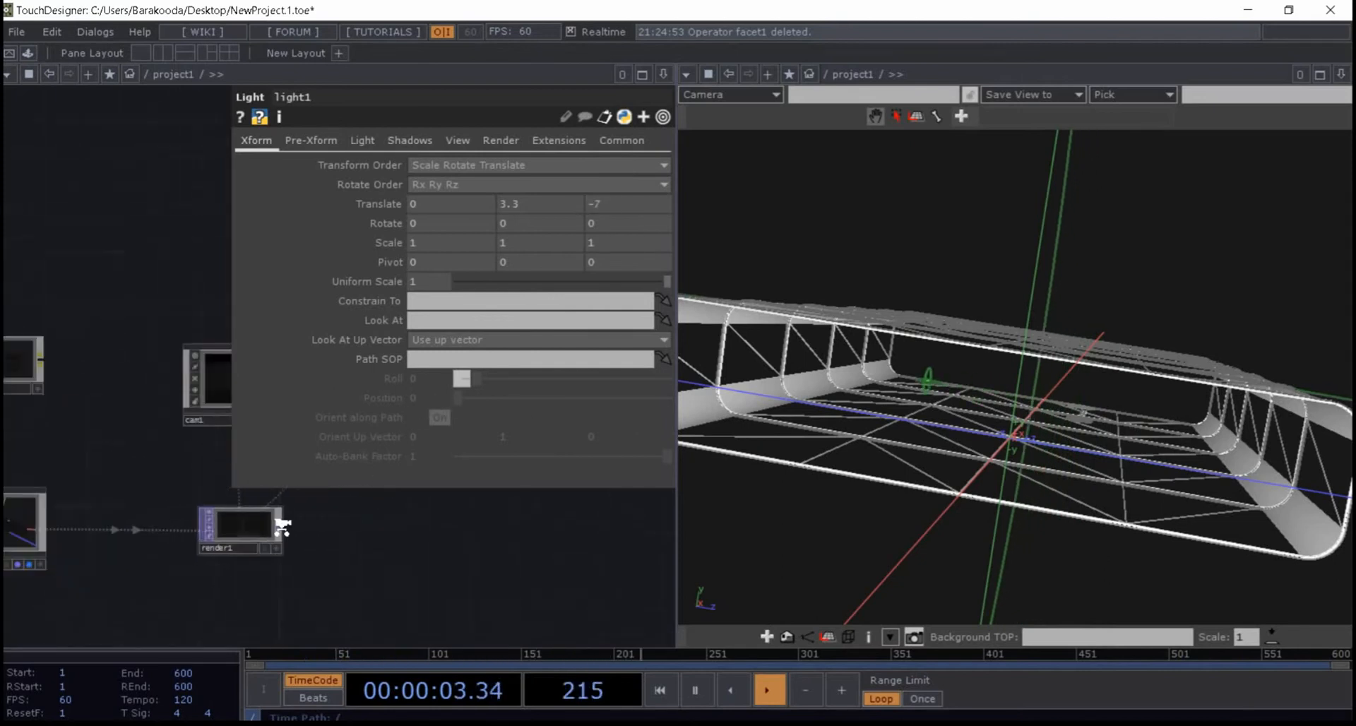
scroll(280, 527, "up", 6)
left_click_drag(336, 528, 319, 522)
scroll(321, 522, "down", 4)
scroll(320, 521, "up", 3)
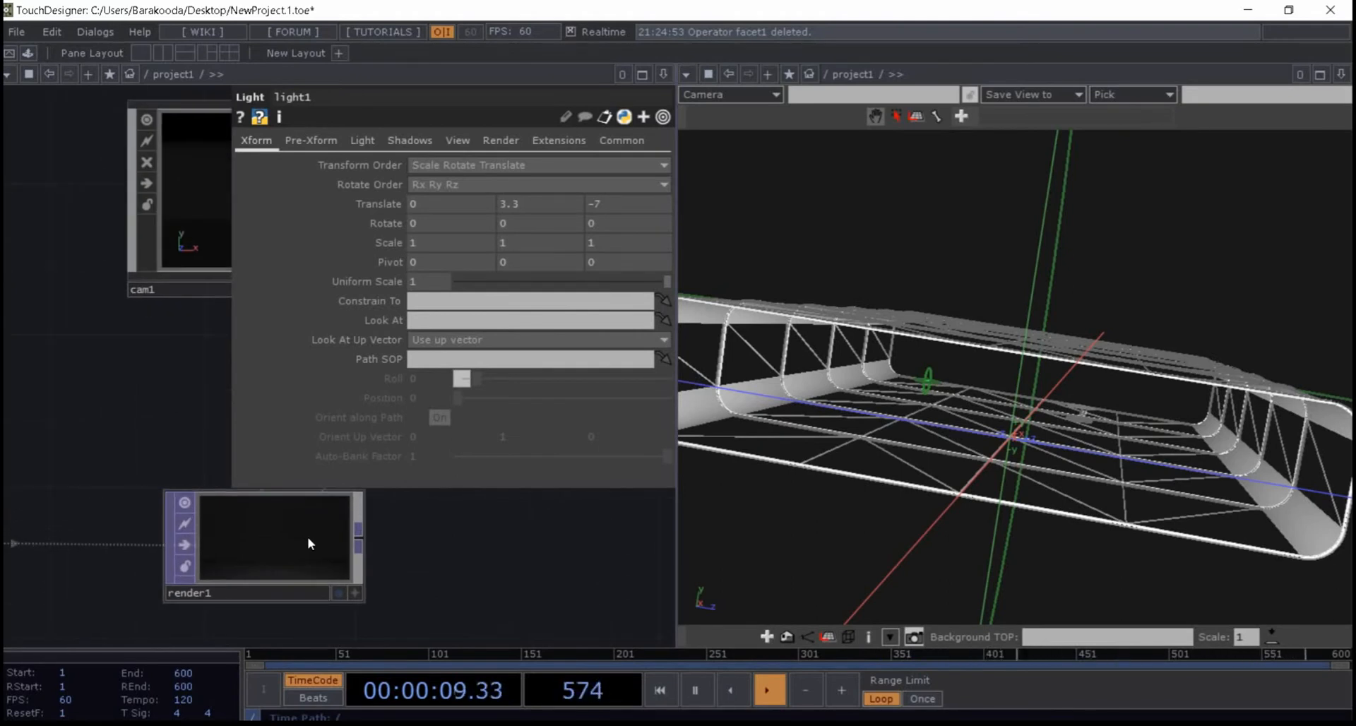
middle_click_drag(308, 538, 402, 541)
- Assign moviefilein1 as the Normal Map (Bump) of the pbr1 material
left_click_drag(145, 447, 216, 422)
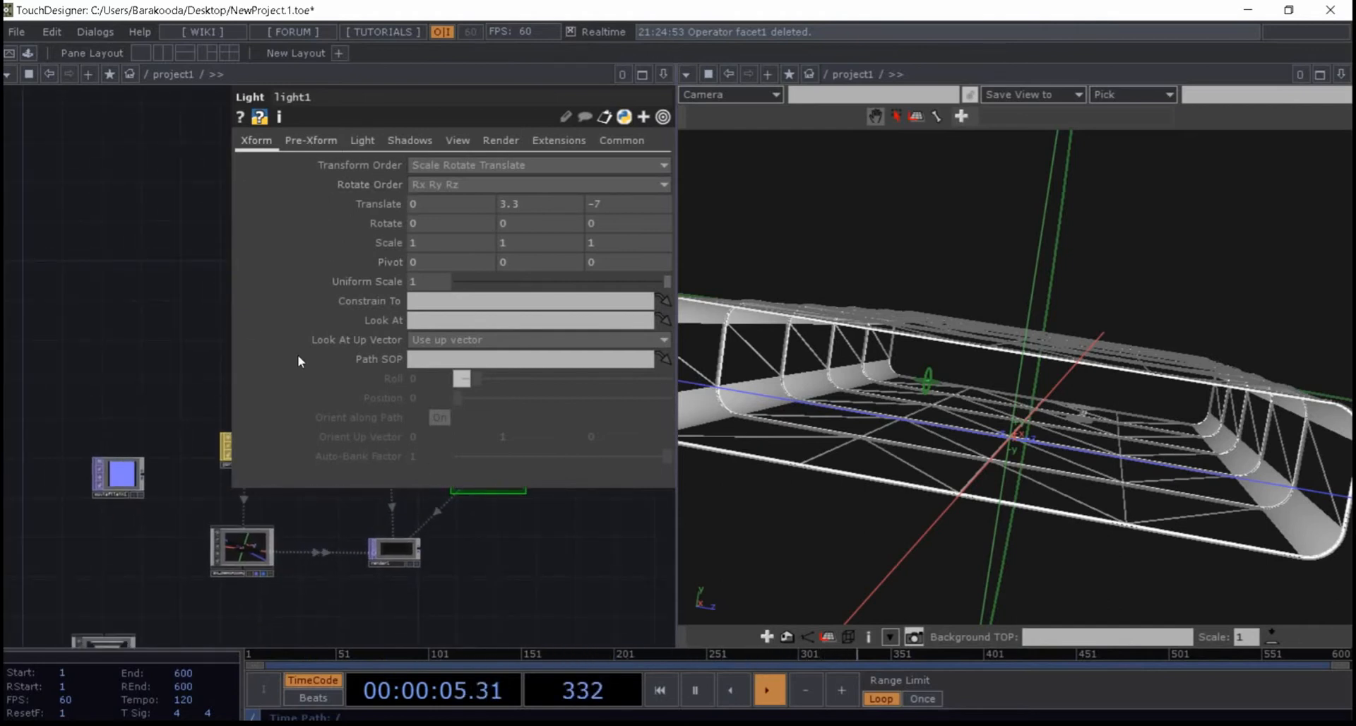
left_click_drag(282, 523, 170, 526)
scroll(141, 465, "up", 4)
left_click(105, 443)
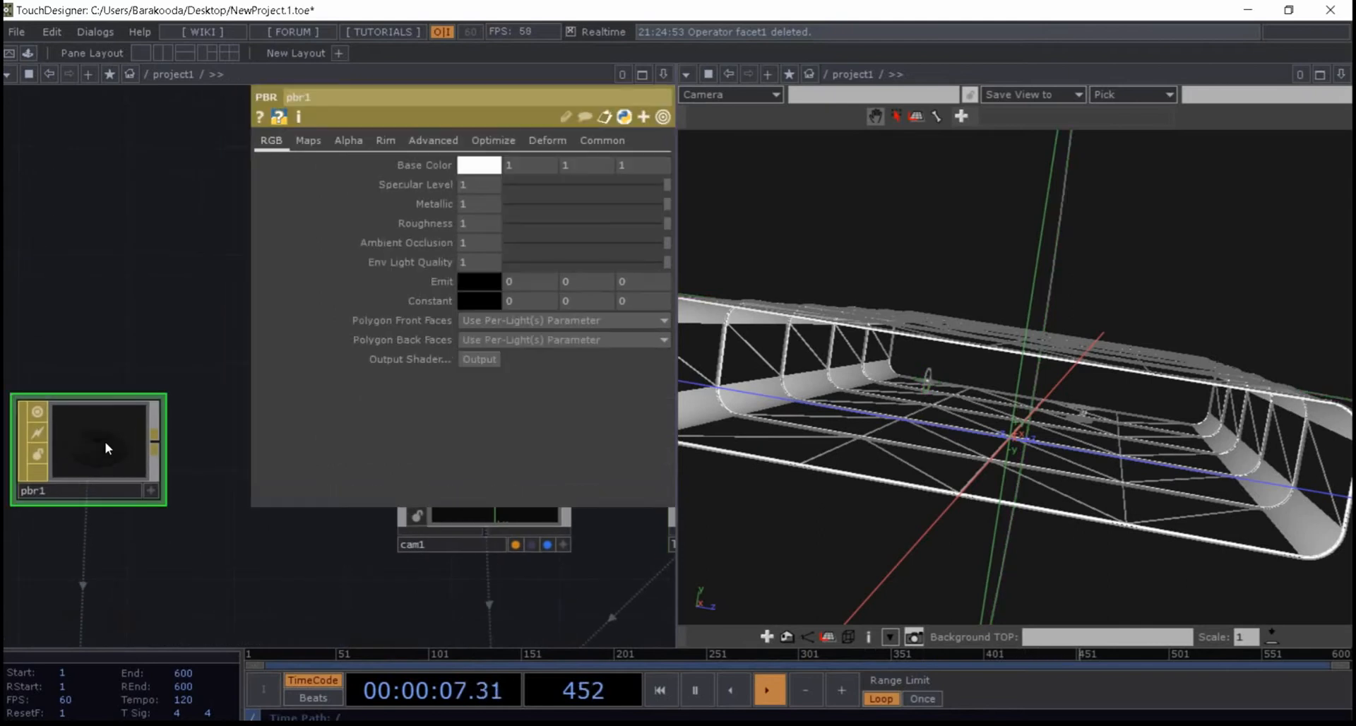
left_click_drag(8, 315, 158, 333)
scroll(97, 280, "down", 3)
scroll(108, 325, "down", 3)
scroll(108, 371, "up", 2)
left_click_drag(149, 414, 135, 420)
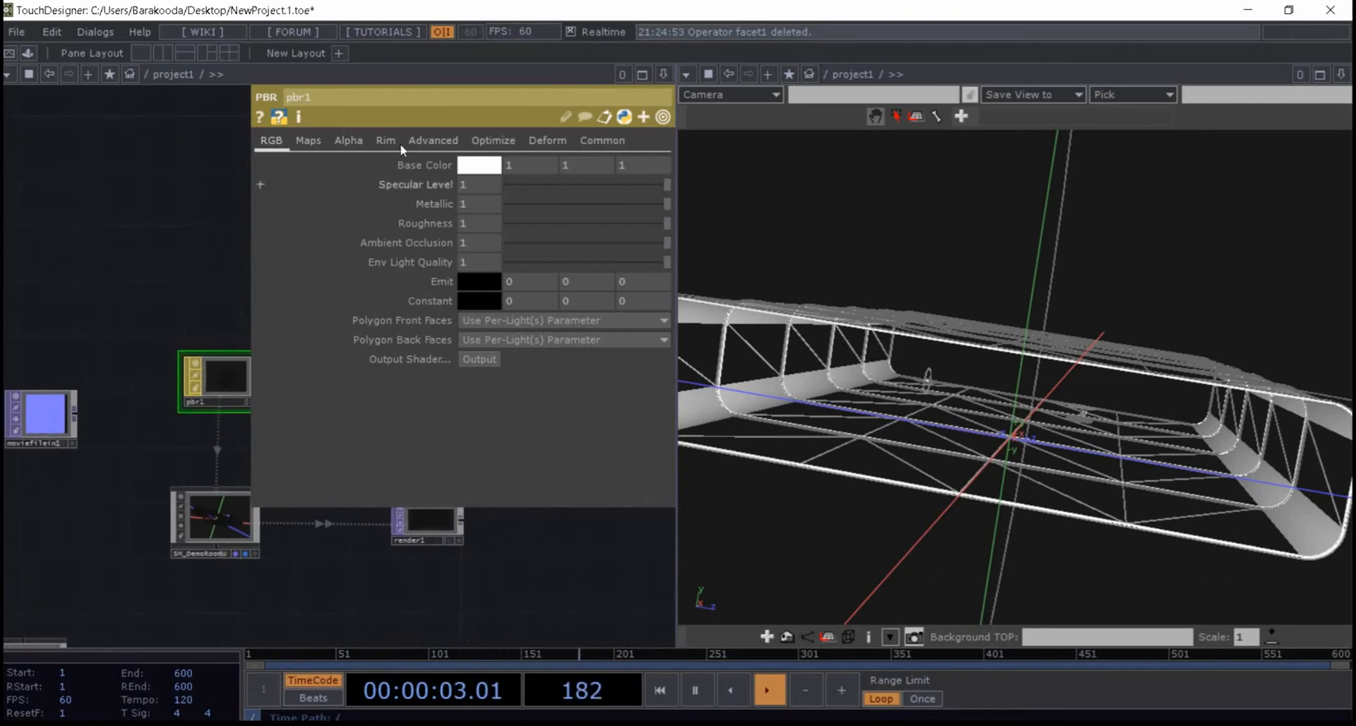
left_click(309, 143)
left_click_drag(45, 426, 517, 307)
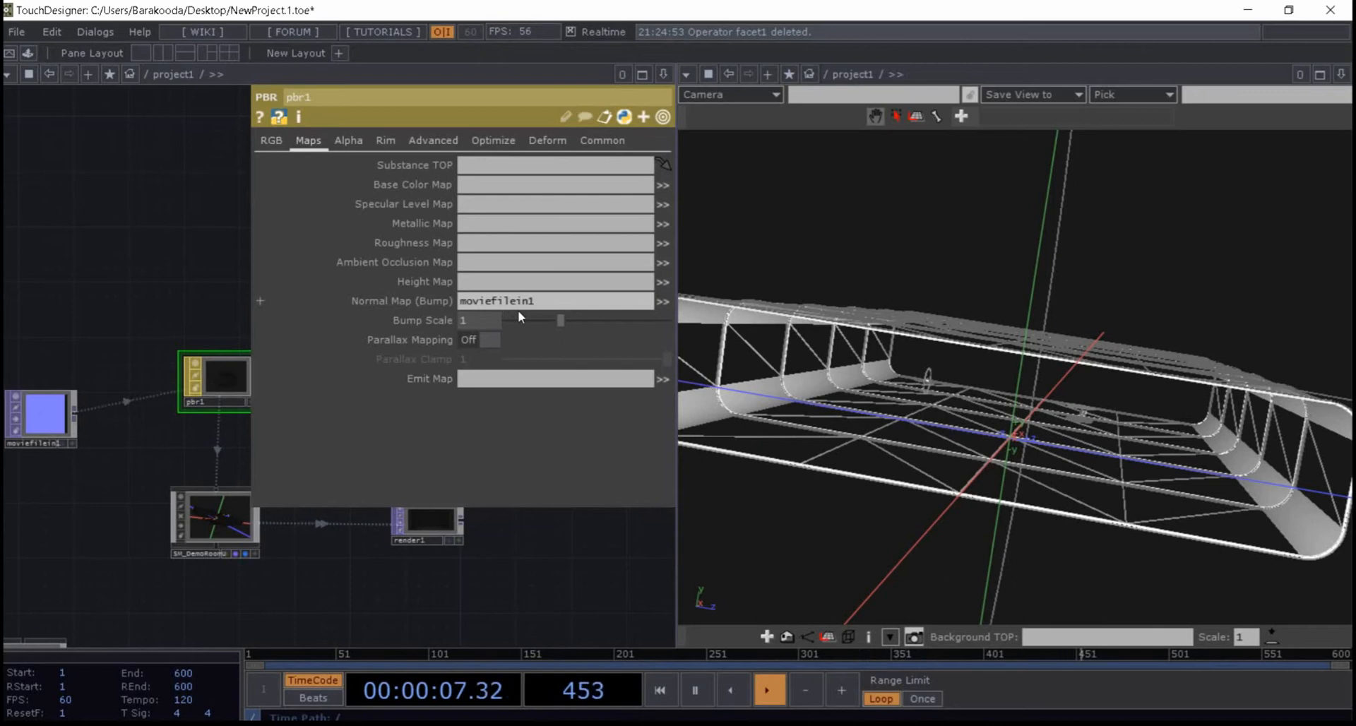
- Move moviefilein1 up beside pbr1 and bring up the material's RGB parameters
left_click_drag(207, 302, 159, 294)
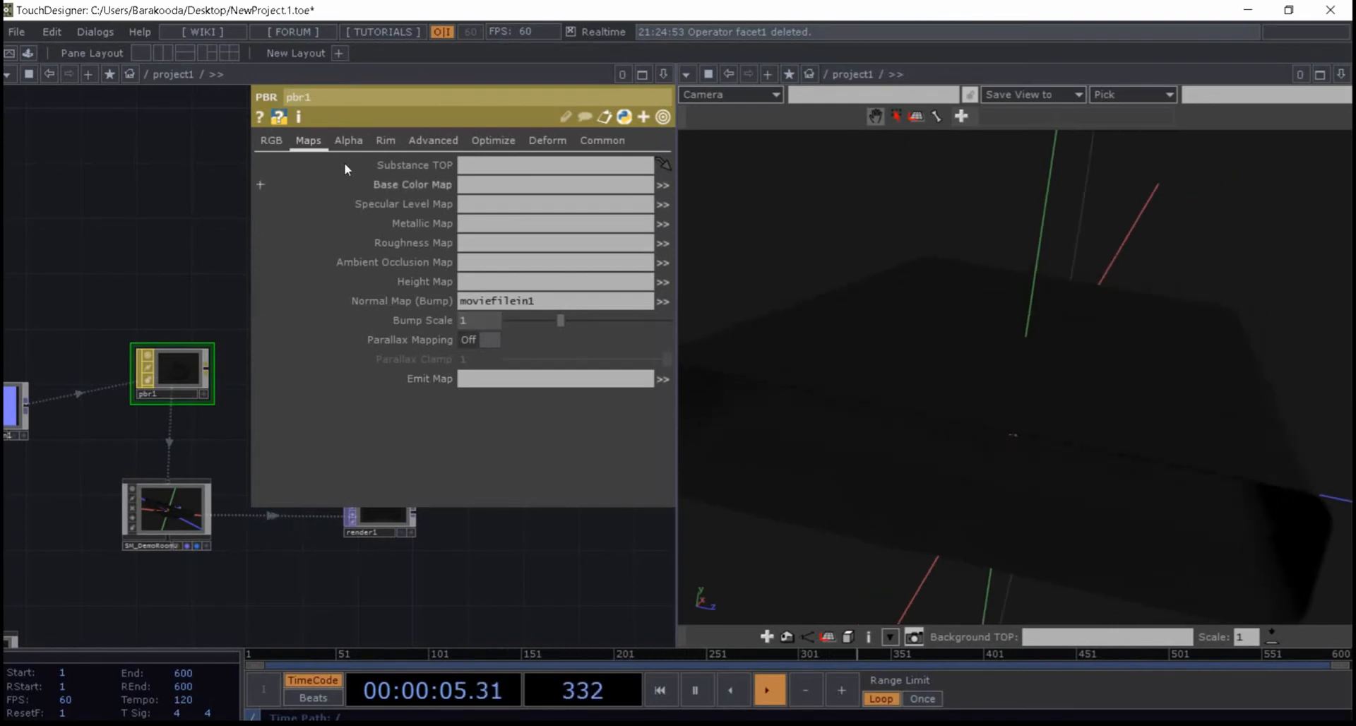
left_click(273, 144)
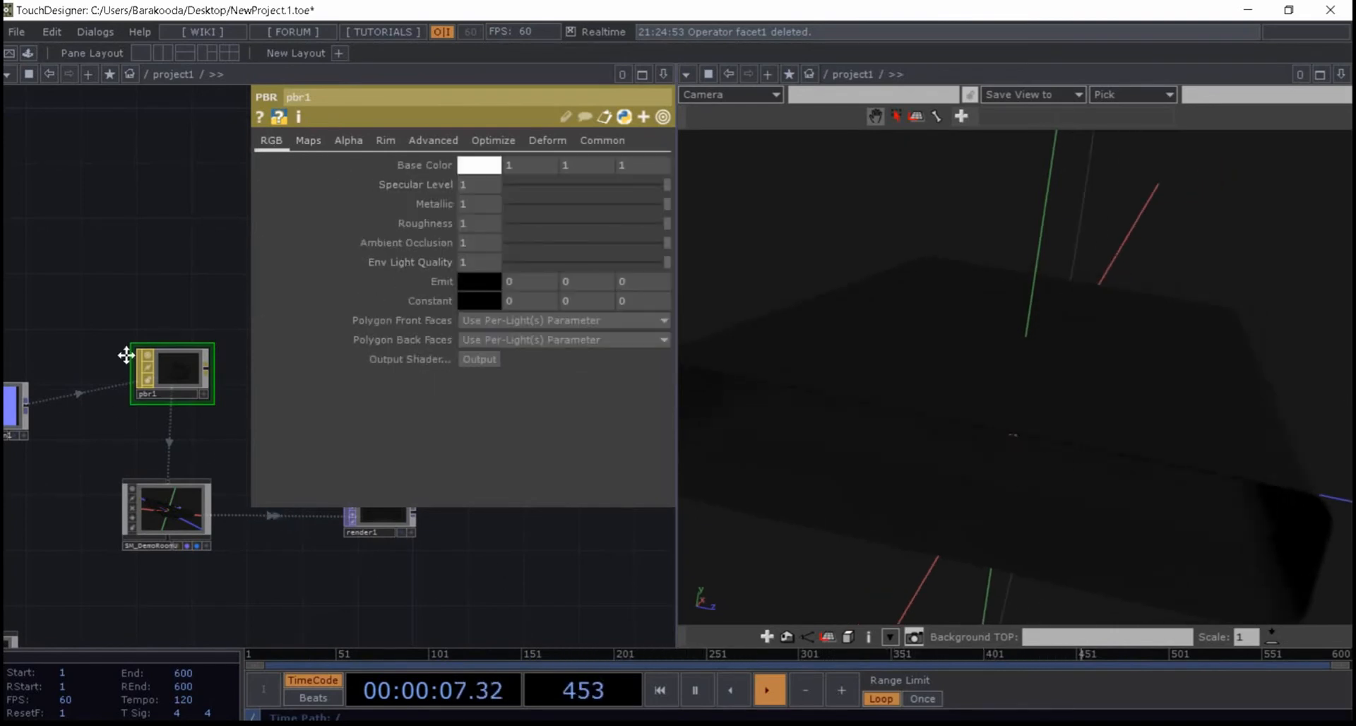
left_click_drag(124, 356, 153, 355)
left_click_drag(21, 405, 75, 365)
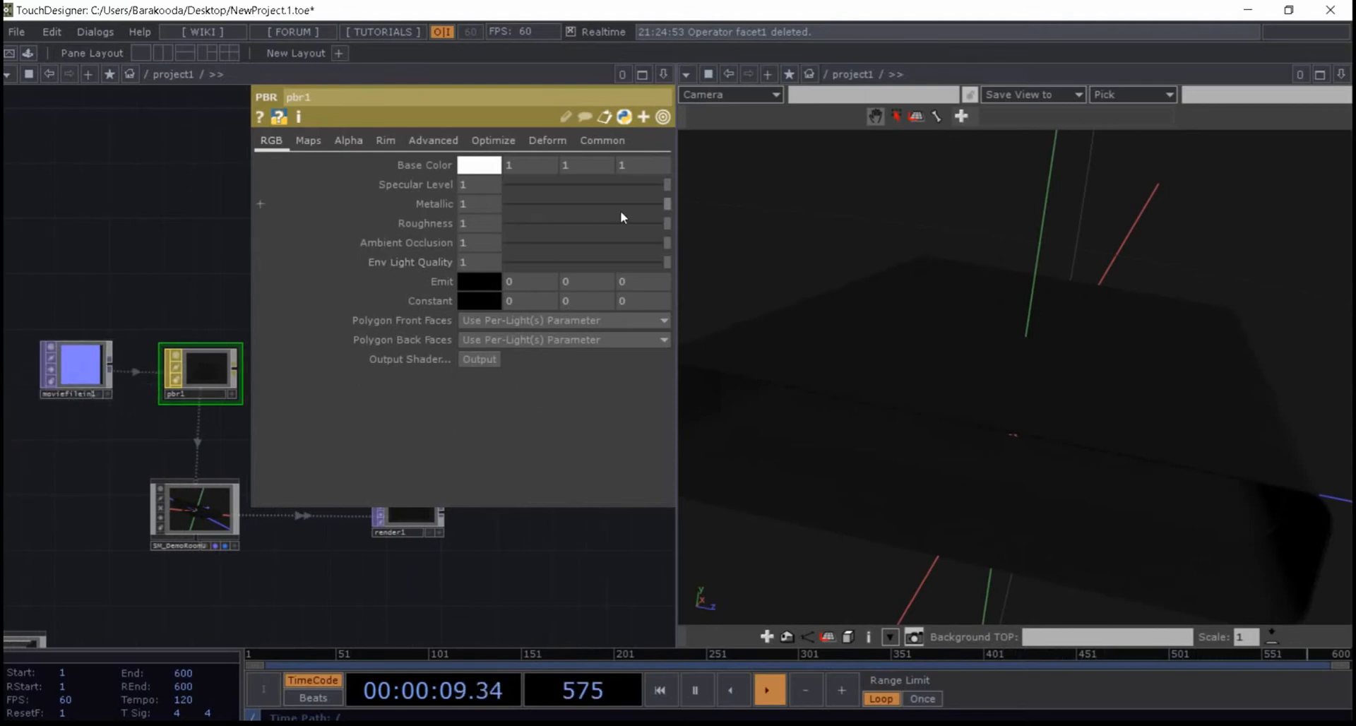
- Lower pbr1's Roughness to about 0.171 and its Metallic to 0.05, checking the result in render1
left_click_drag(663, 223, 561, 239)
scroll(465, 567, "up", 5)
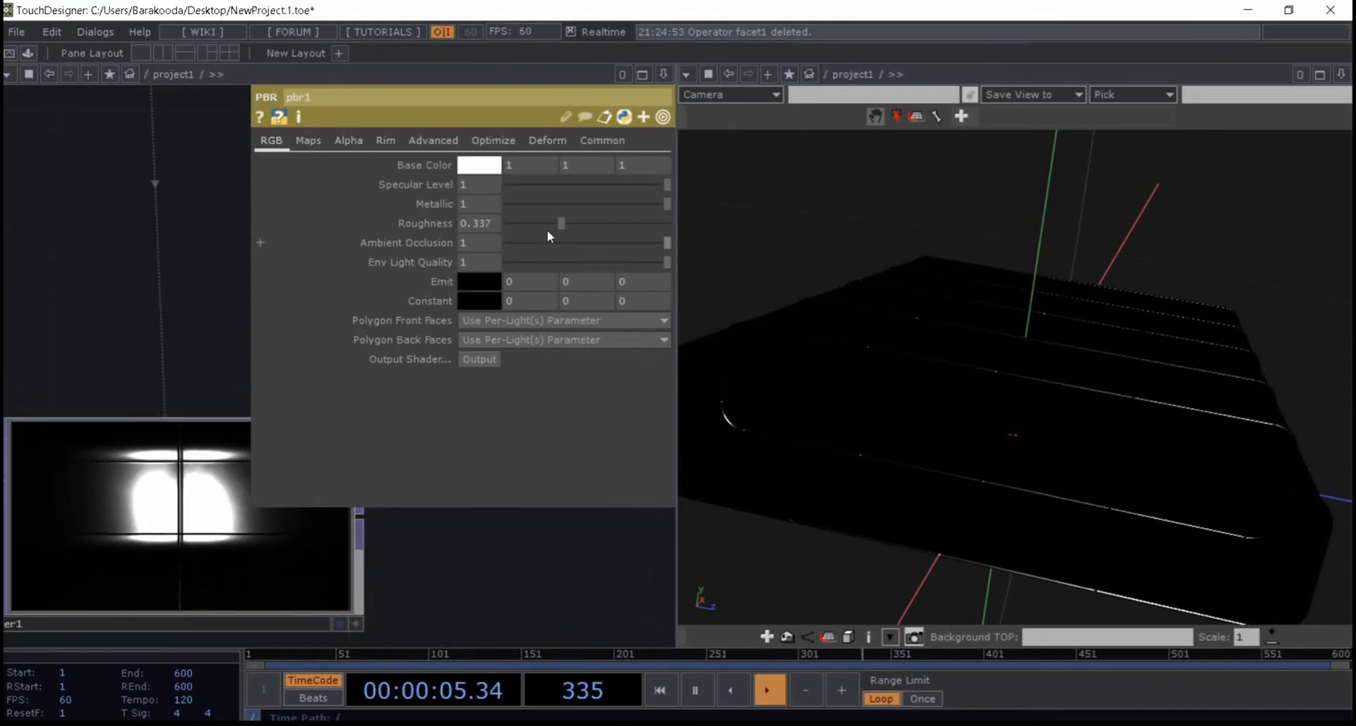
left_click_drag(560, 223, 534, 231)
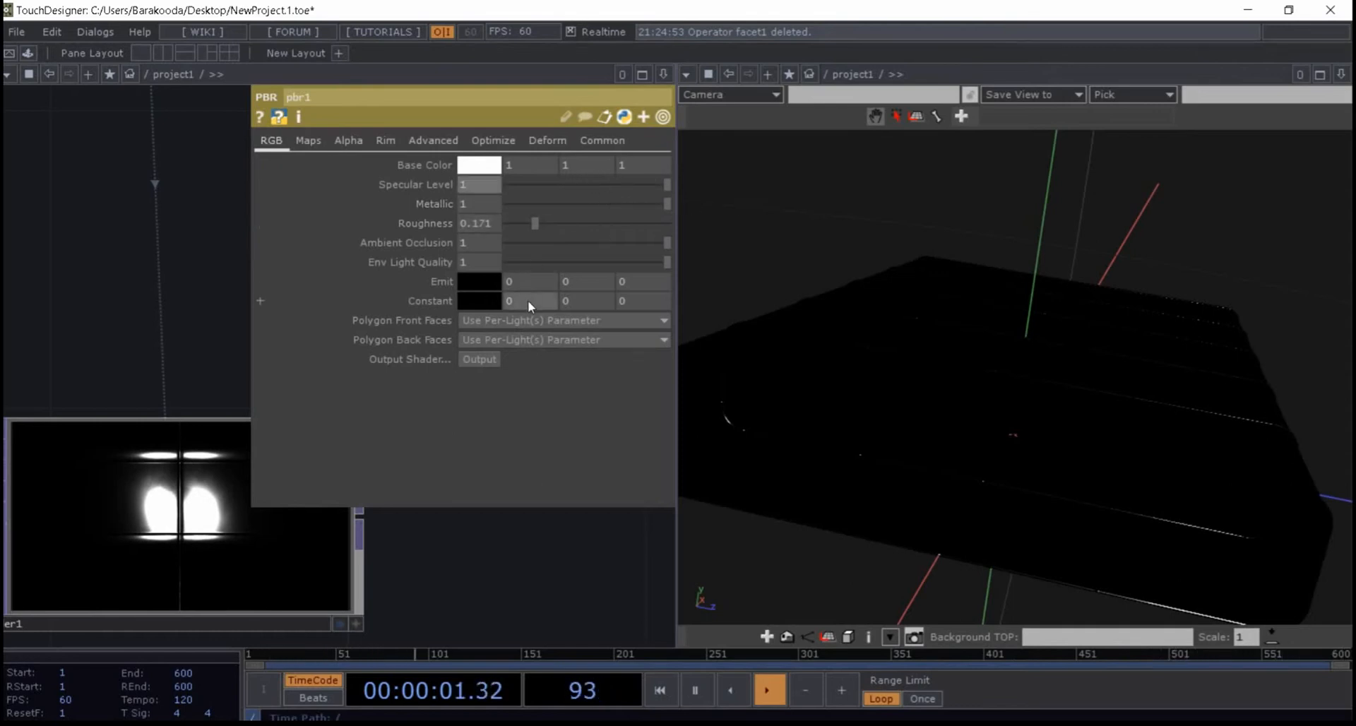
left_click_drag(667, 204, 473, 210)
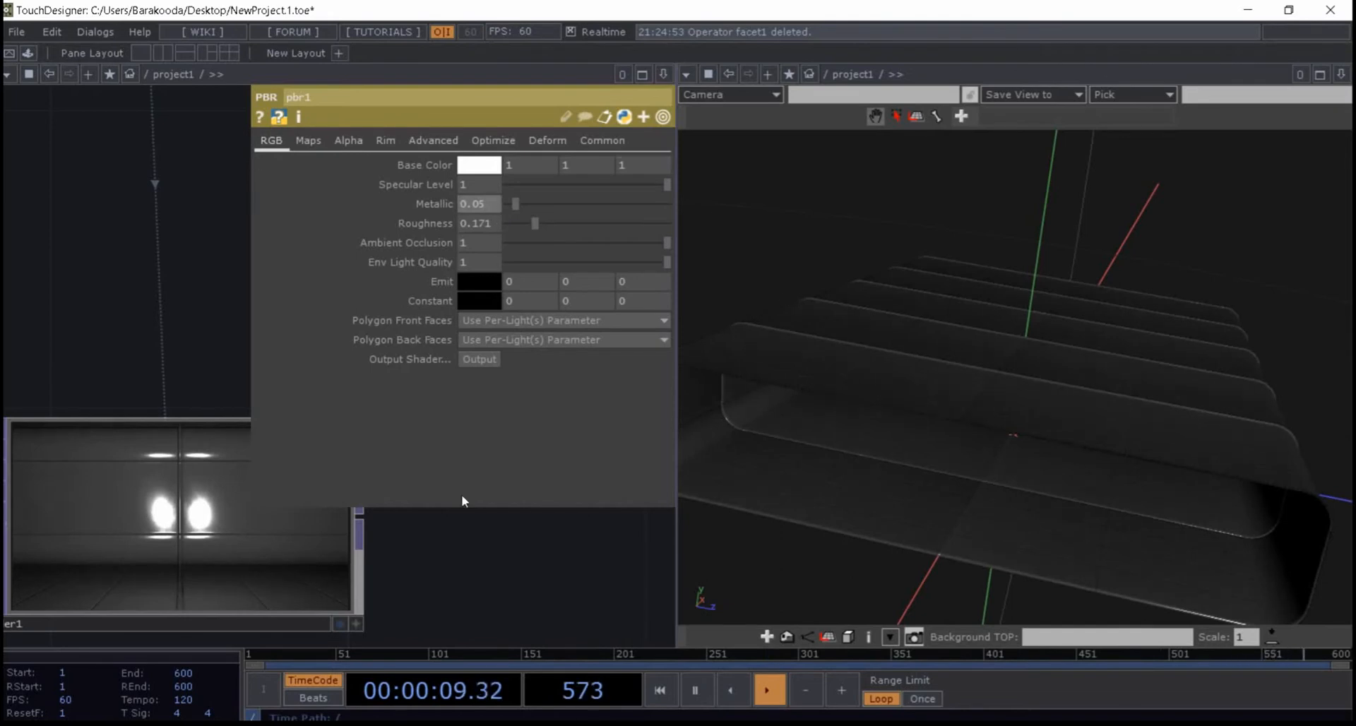
left_click_drag(423, 578, 444, 565)
scroll(443, 564, "down", 2)
scroll(390, 513, "down", 1)
- Move cam1 sideways to an X translation of 3.6 while watching render1
left_click_drag(459, 516, 213, 502)
scroll(313, 517, "down", 1)
scroll(190, 487, "down", 2)
scroll(205, 414, "up", 2)
left_click(209, 413)
scroll(308, 511, "down", 2)
left_click_drag(308, 497, 205, 484)
scroll(204, 484, "up", 1)
left_click(163, 429)
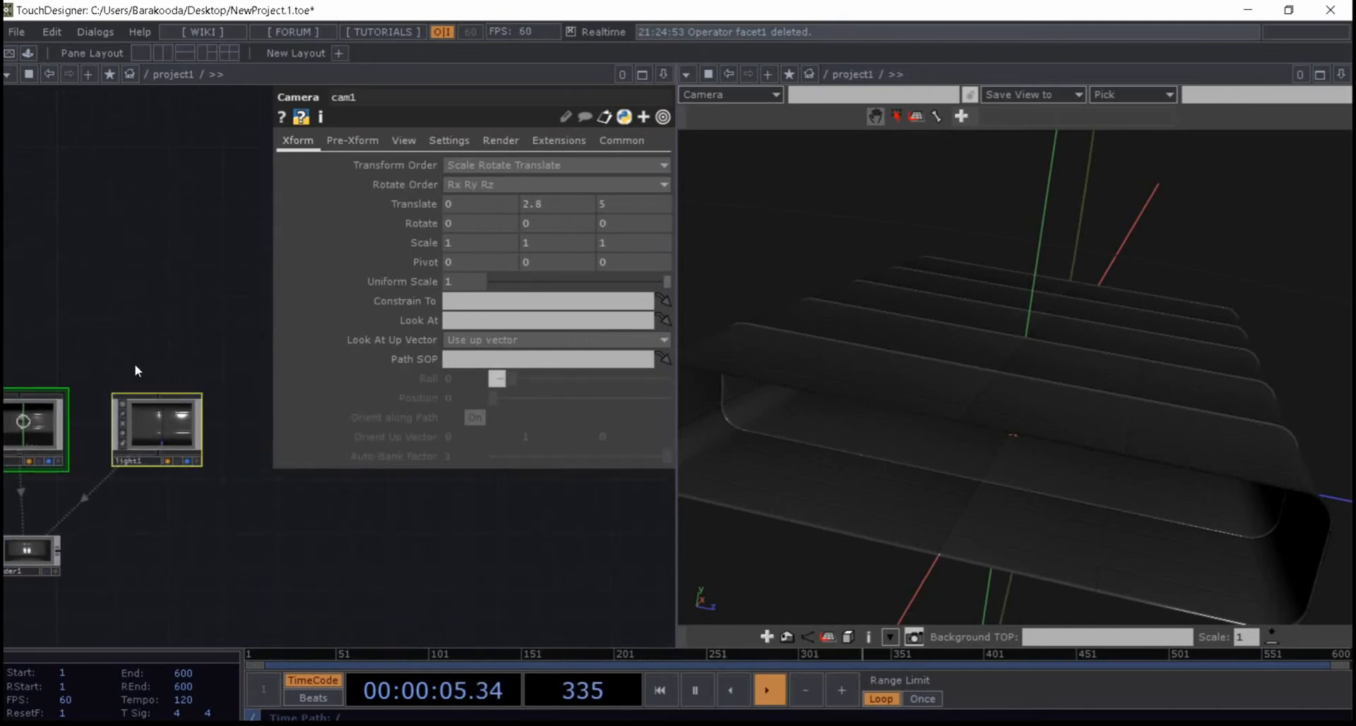
left_click_drag(127, 358, 151, 366)
scroll(71, 569, "up", 5)
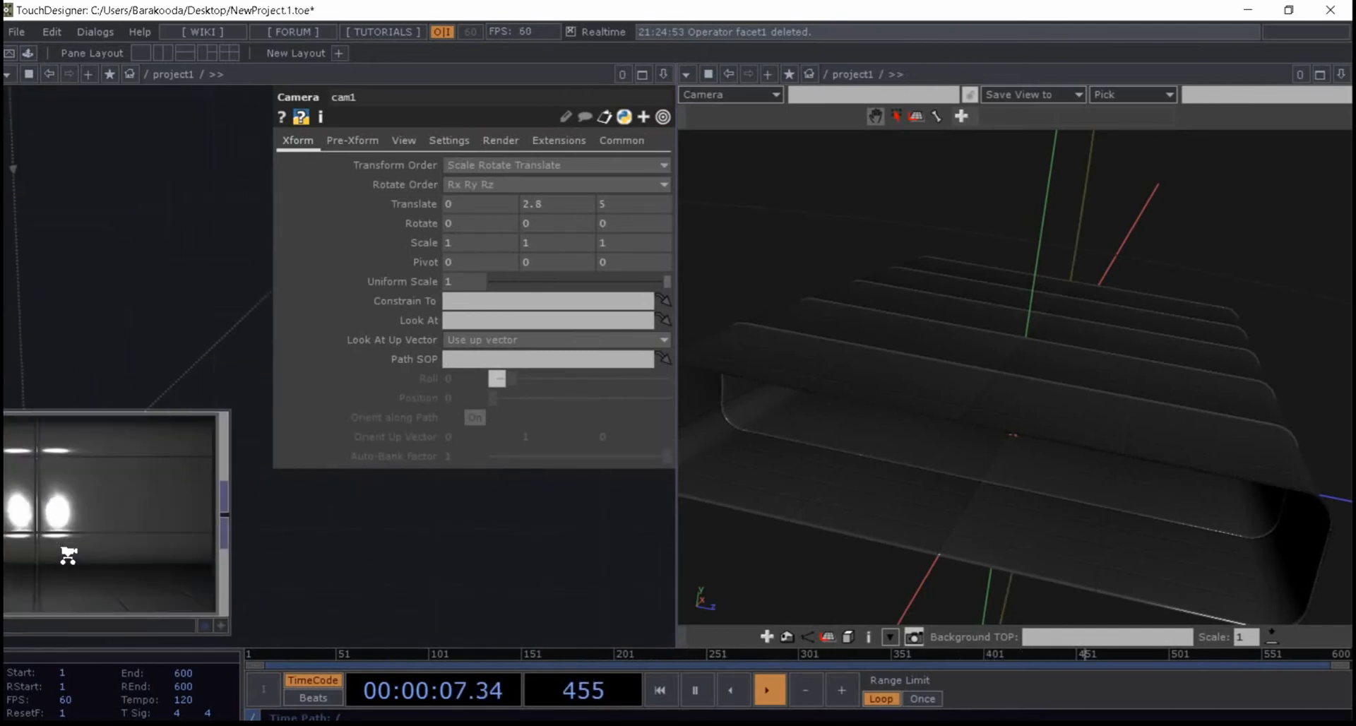
left_click_drag(324, 586, 344, 542)
scroll(110, 486, "up", 2)
scroll(357, 558, "down", 2)
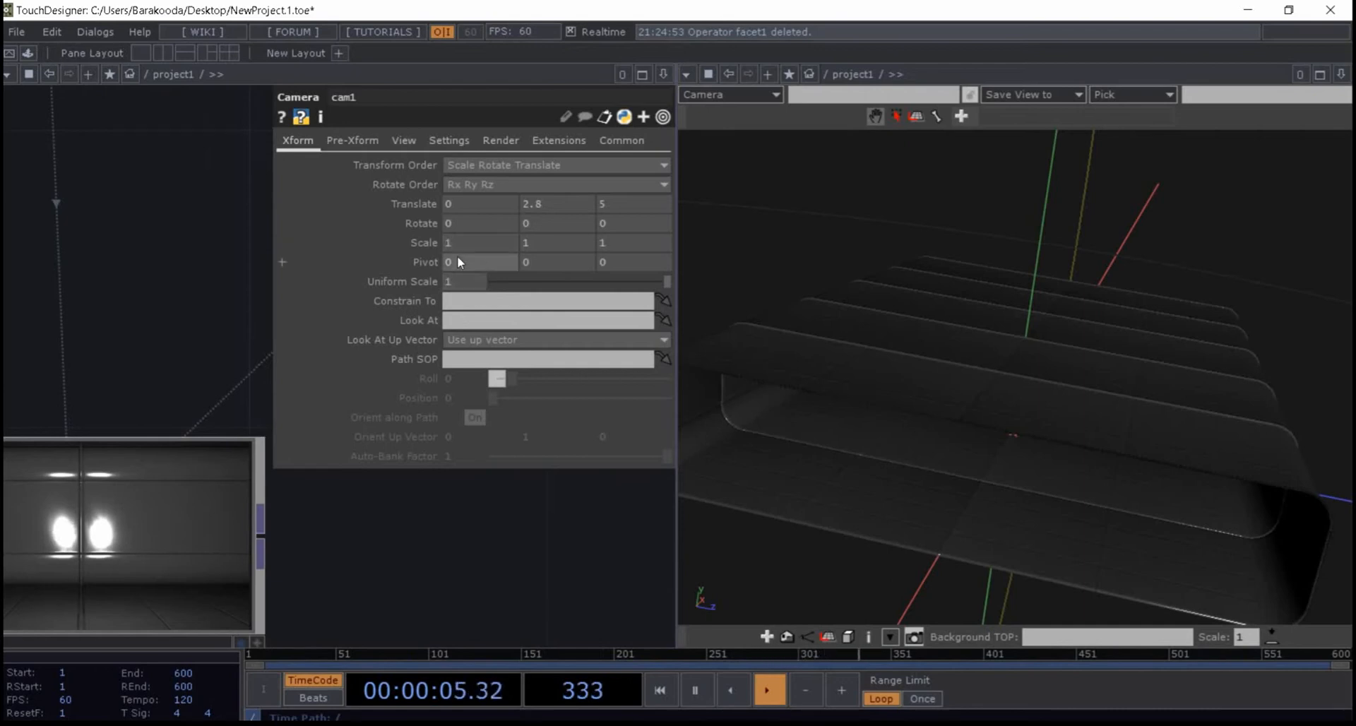
middle_click_drag(455, 205, 458, 178)
left_click_drag(486, 578, 599, 574)
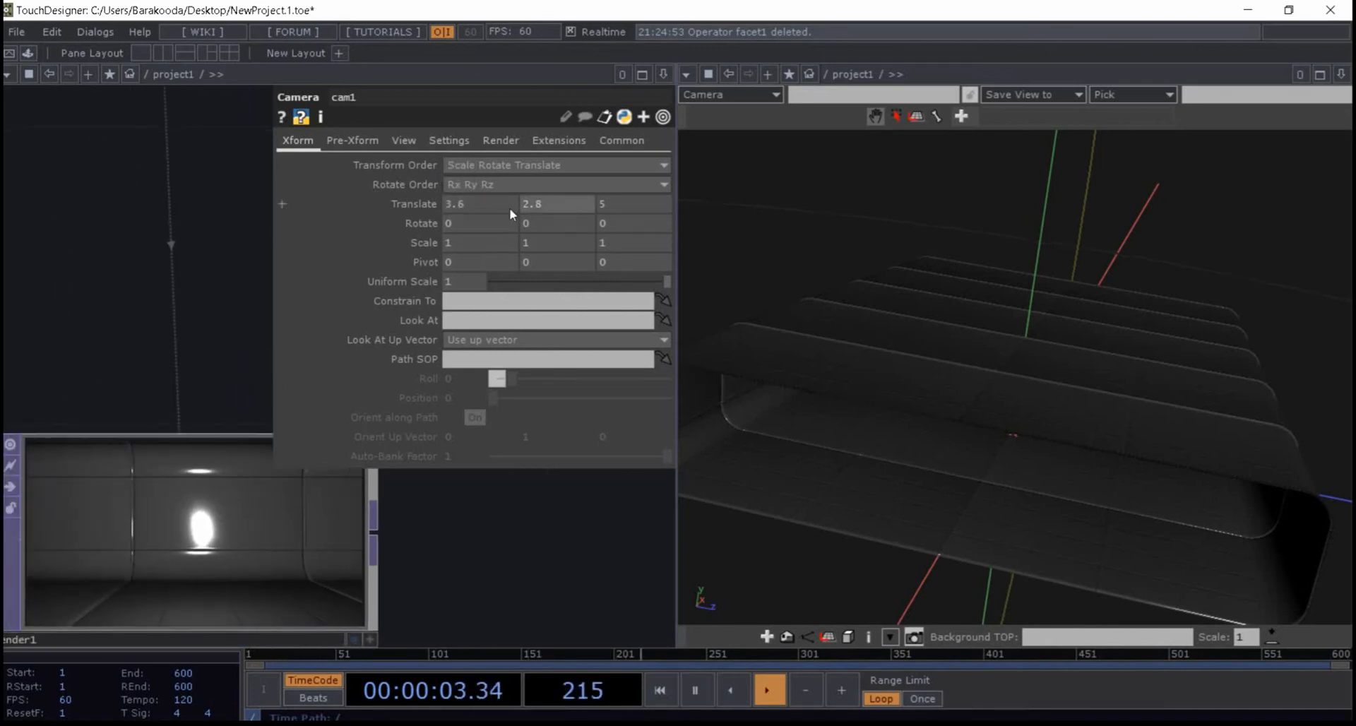
- Shift cam1 sideways to an X translation of 5.1
middle_click_drag(485, 201, 486, 183)
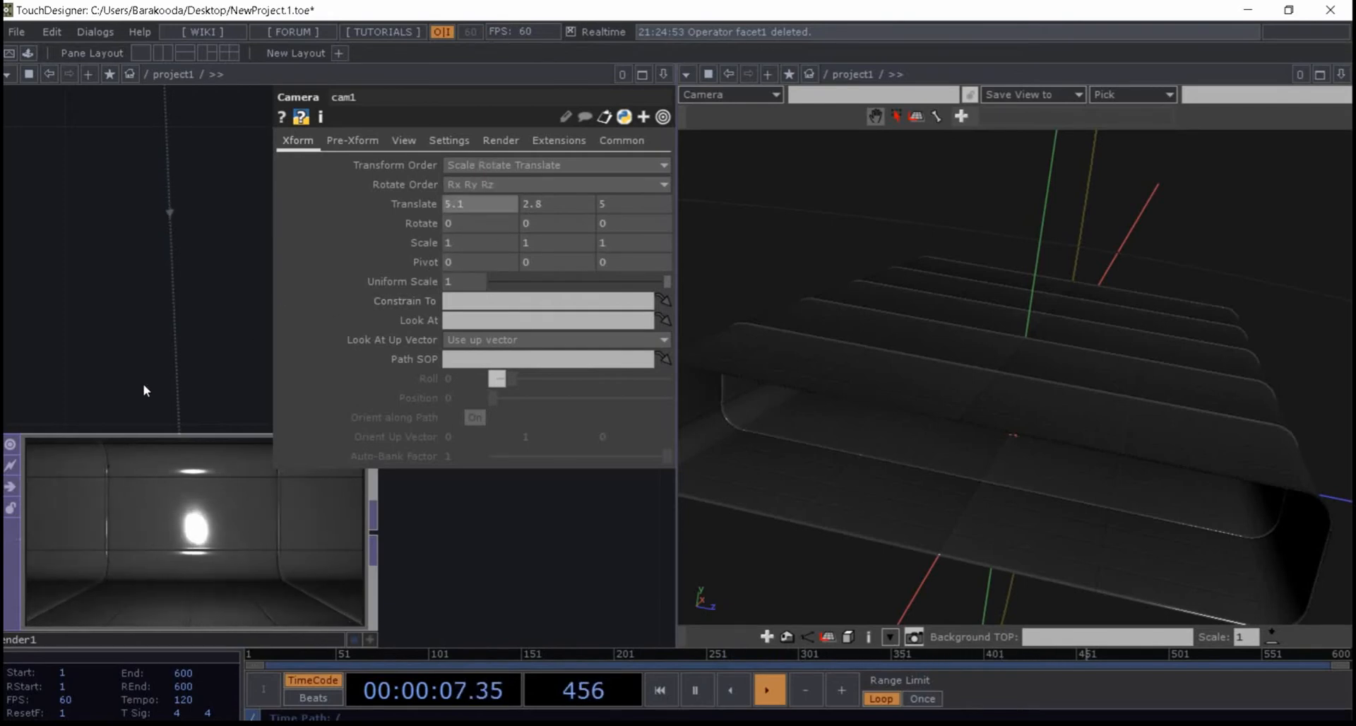
left_click_drag(188, 352, 199, 381)
scroll(201, 381, "down", 5)
scroll(202, 362, "up", 3)
left_click_drag(118, 354, 175, 397)
scroll(209, 380, "down", 3)
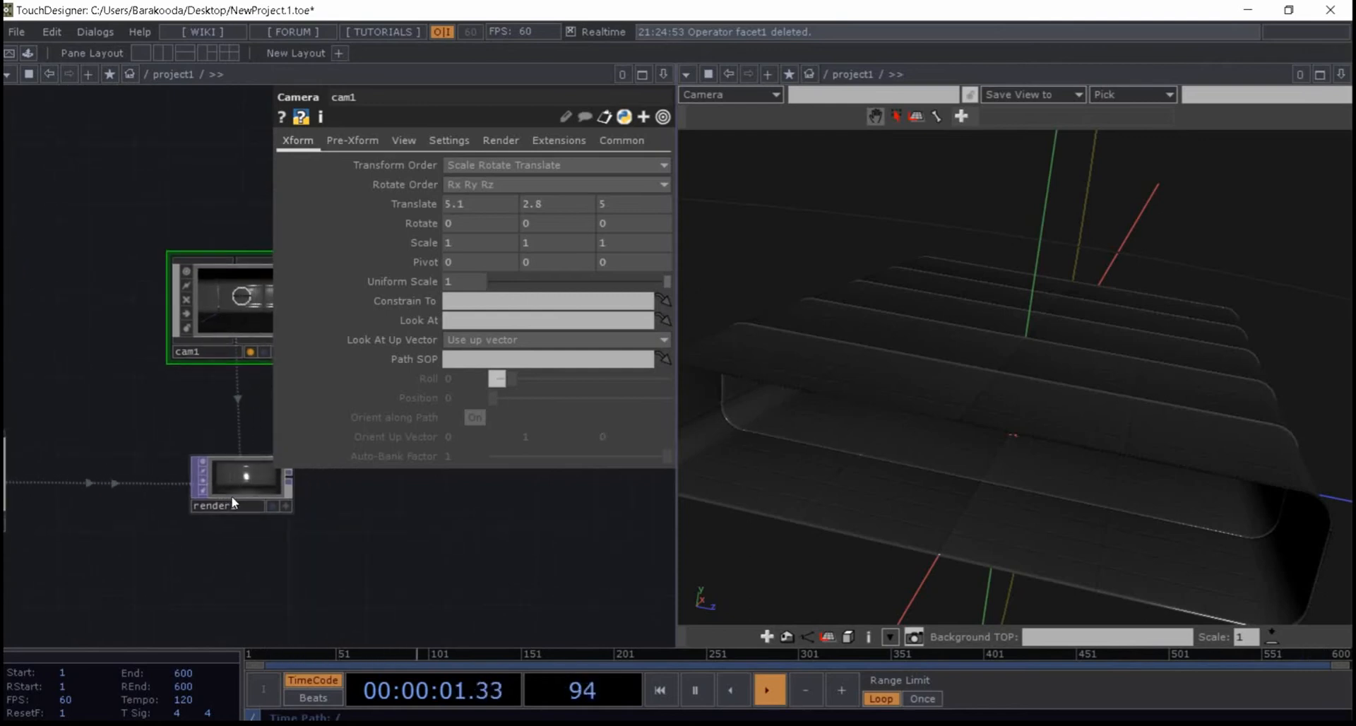
- Close the second pane with the 3D camera view and open render1 in its own viewer window
left_click(261, 478)
left_click(1341, 74)
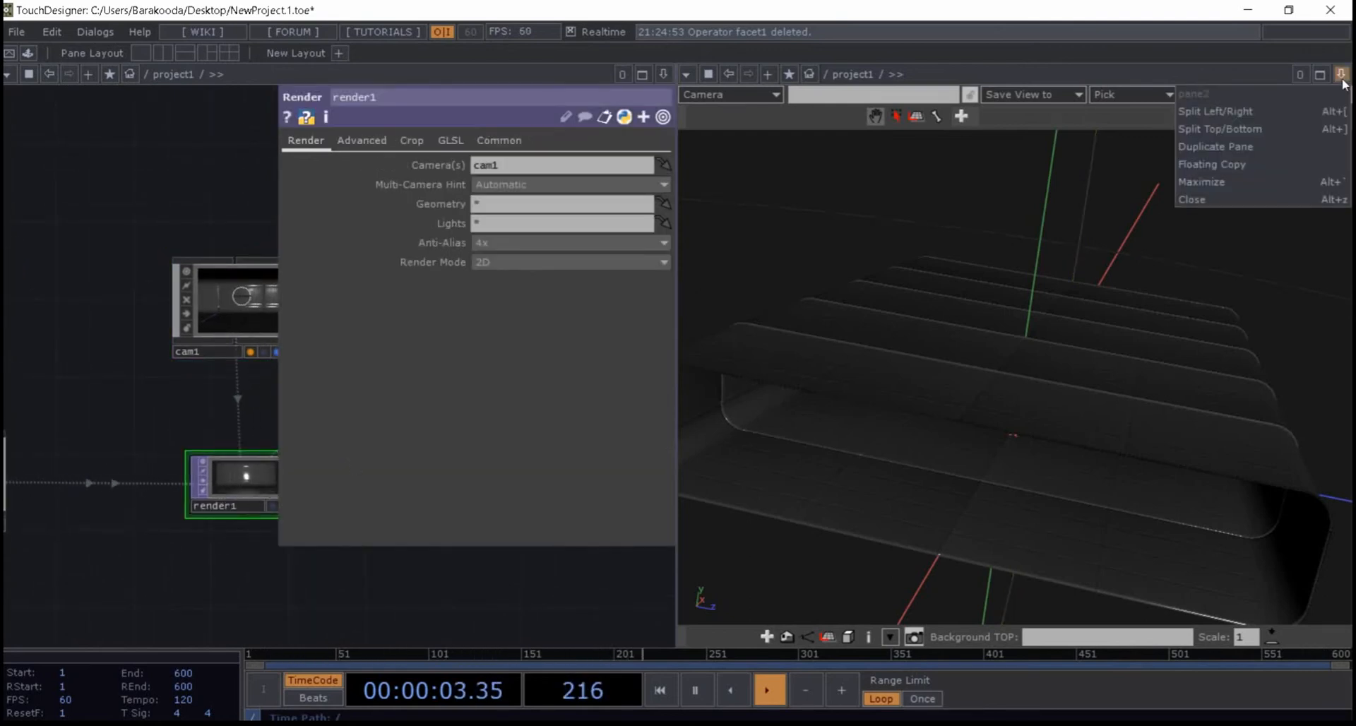
left_click(1237, 201)
key("h")
right_click(417, 465)
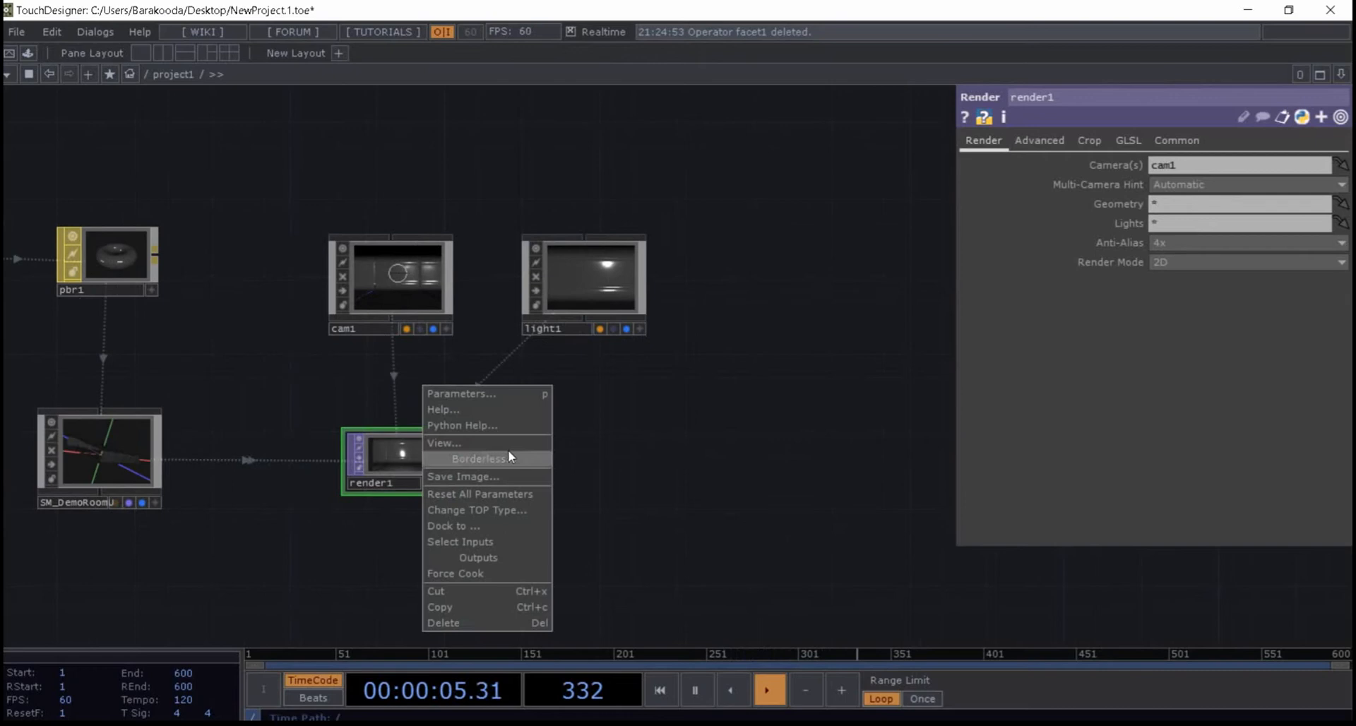
left_click(510, 443)
- Select pbr1 and place the render1 viewer window so that the material's parameters are uncovered
left_click_drag(1133, 60, 640, 337)
left_click_drag(287, 353, 963, 118)
left_click_drag(182, 351, 528, 437)
left_click(339, 387)
left_click_drag(362, 452, 221, 453)
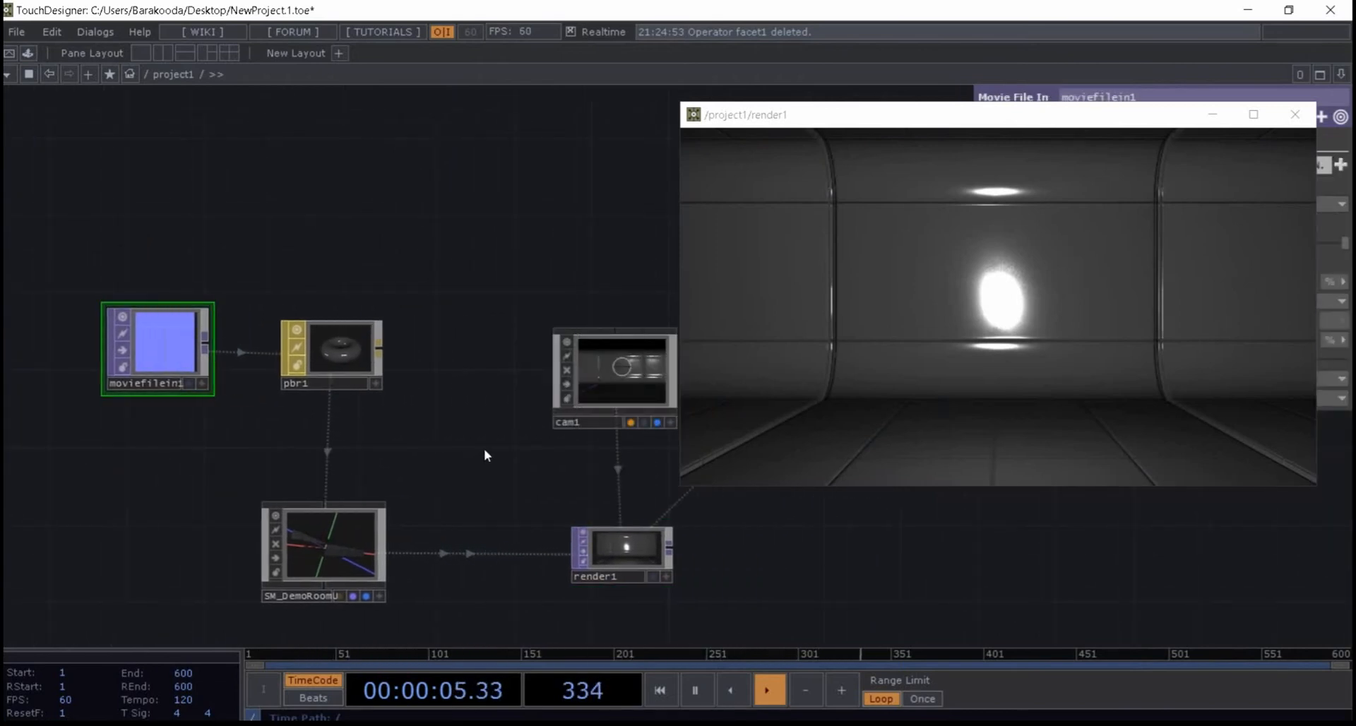
left_click(321, 362)
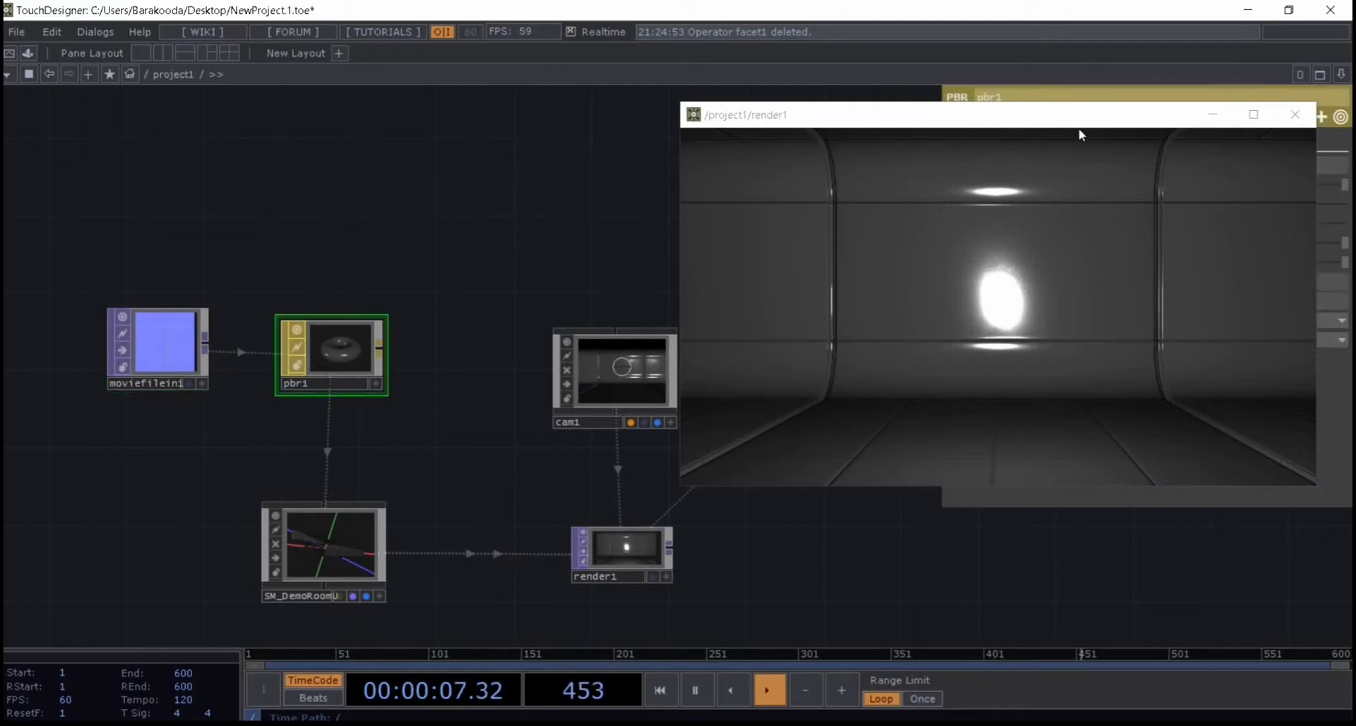
left_click_drag(1079, 128, 613, 32)
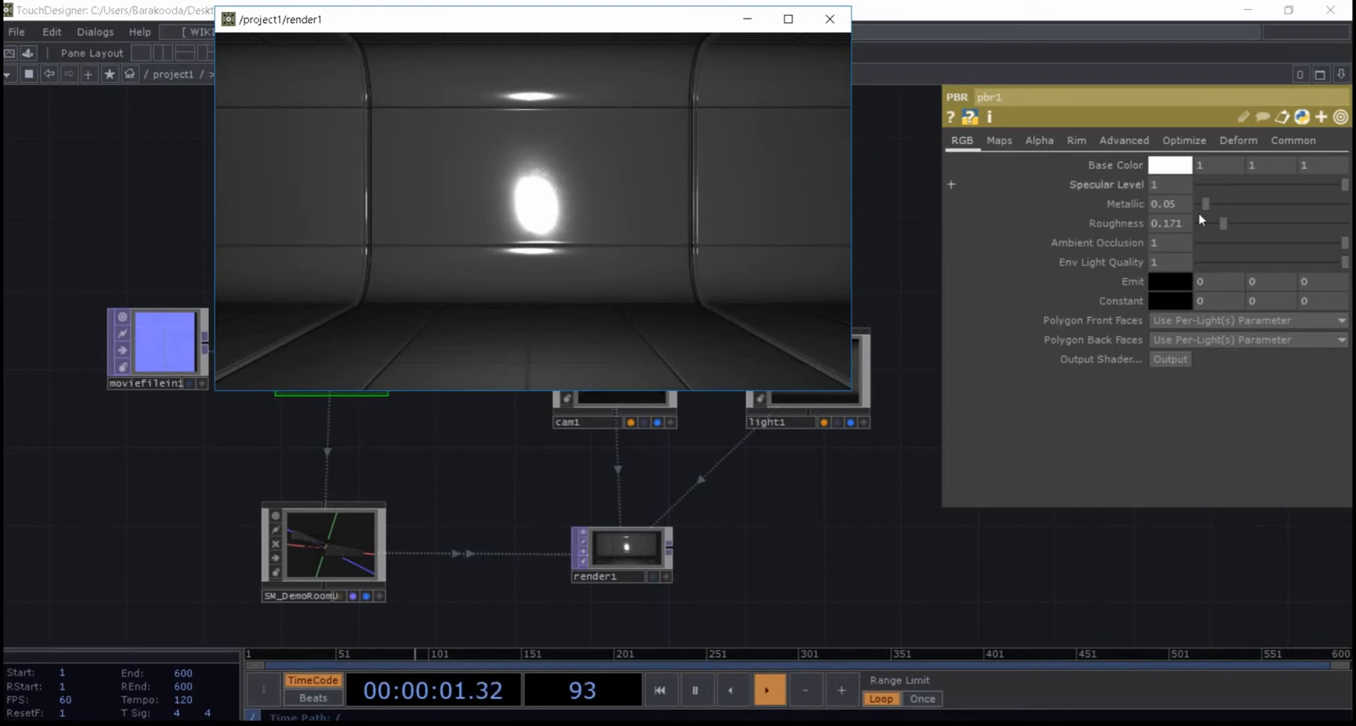
- Clear pbr1's Normal Map (Bump) to compare the render without it, and restore moviefilein1
left_click(1012, 142)
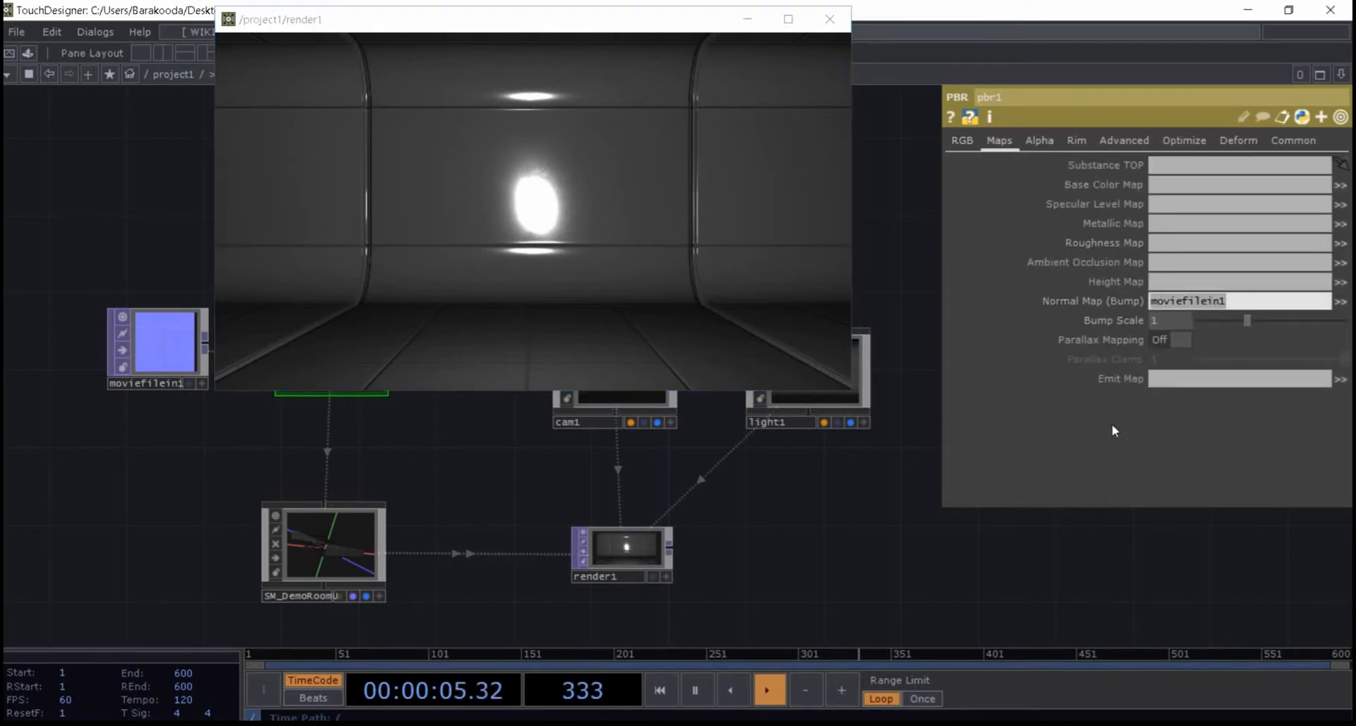
key("BackSpace")
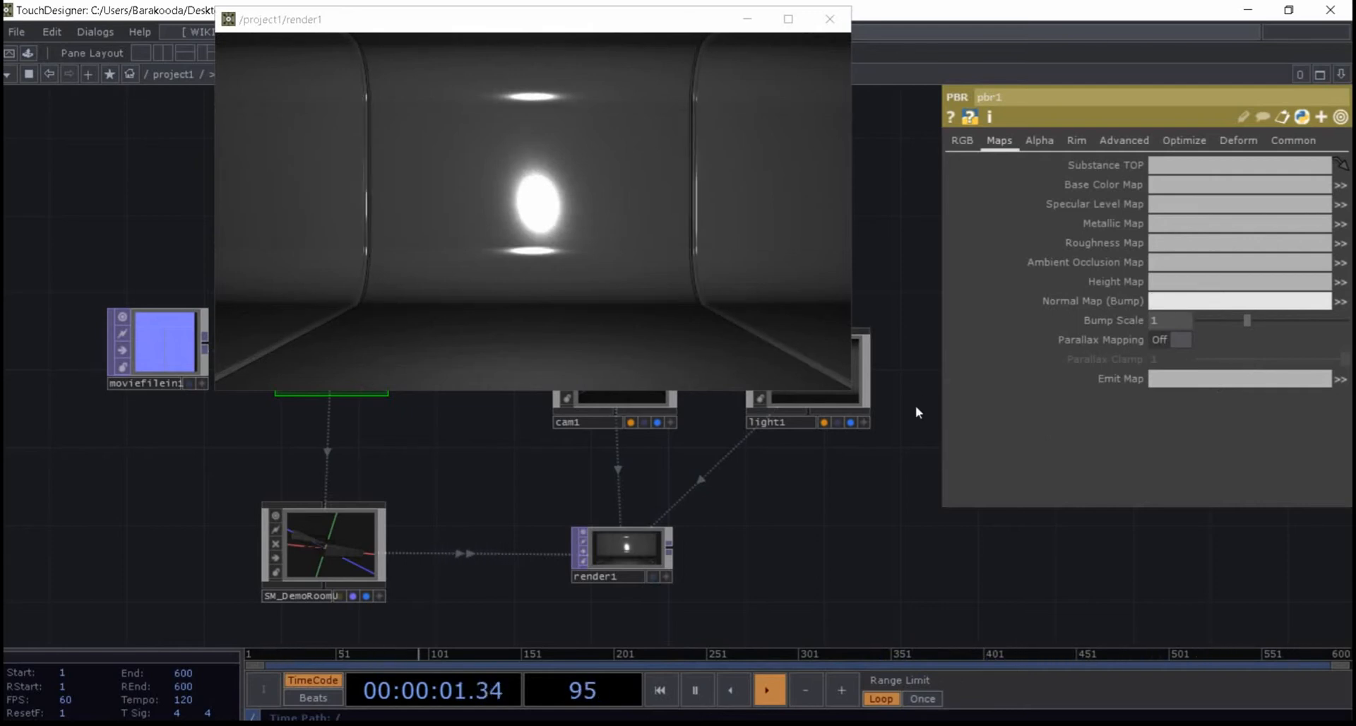
key("ctrl+z")
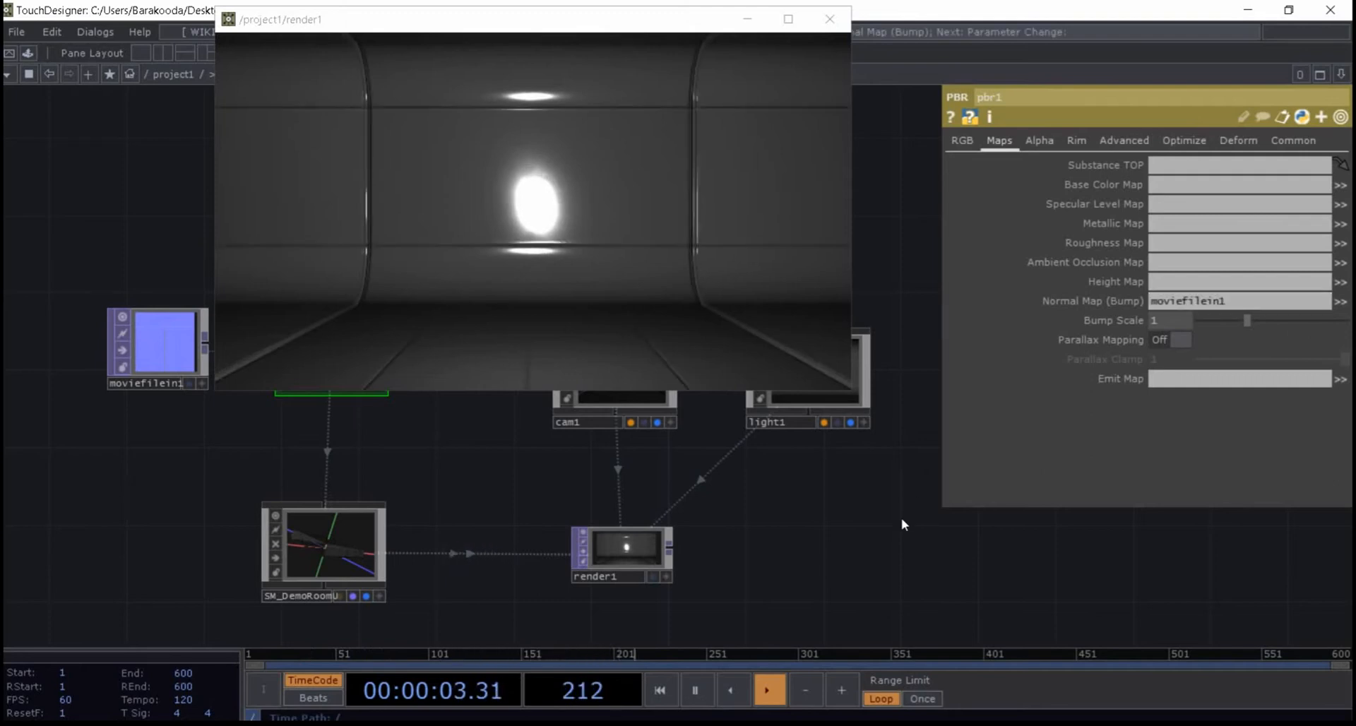
- Try pbr1's Bump Scale at 3 while watching render1, and undo the change
left_click_drag(210, 459, 177, 549)
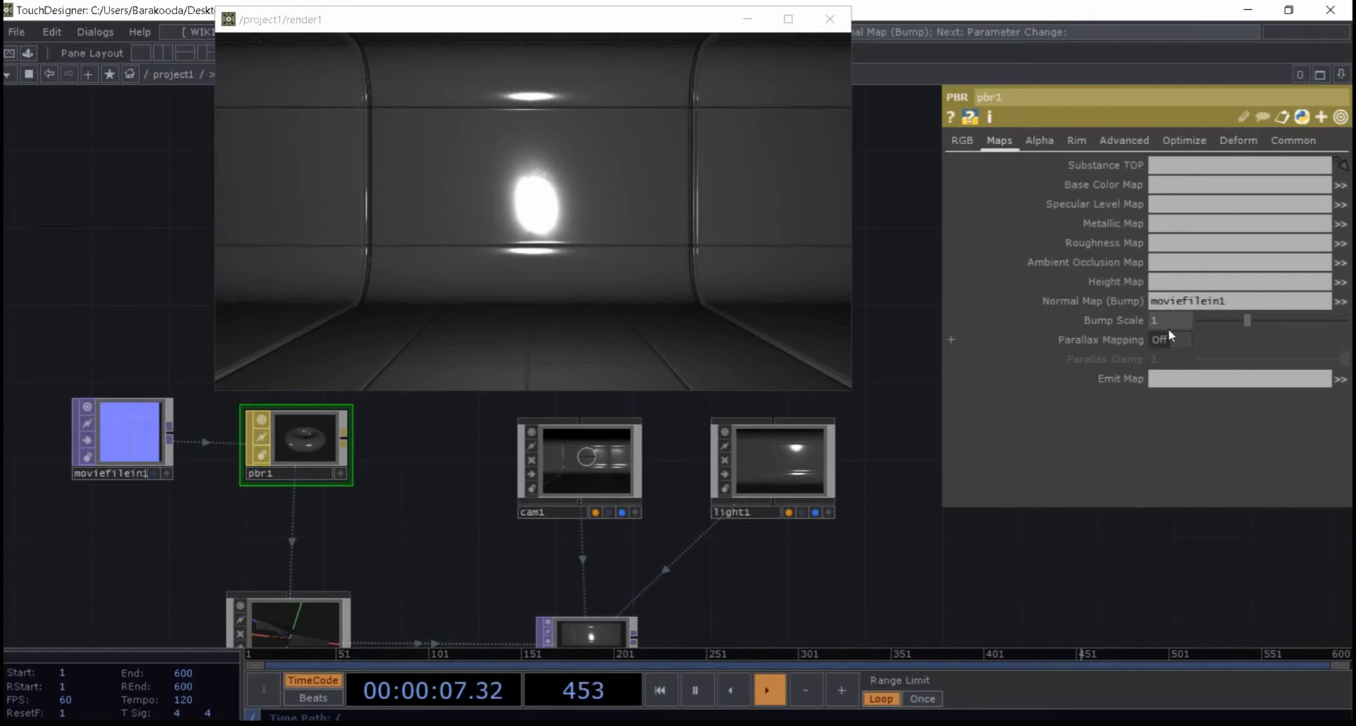
mouse_move(1248, 317)
left_mouse_down()
mouse_move(1210, 324)
mouse_move(1262, 333)
mouse_move(1154, 338)
mouse_move(1269, 334)
mouse_move(1244, 335)
left_mouse_up()
left_click_drag(1208, 321, 1326, 328)
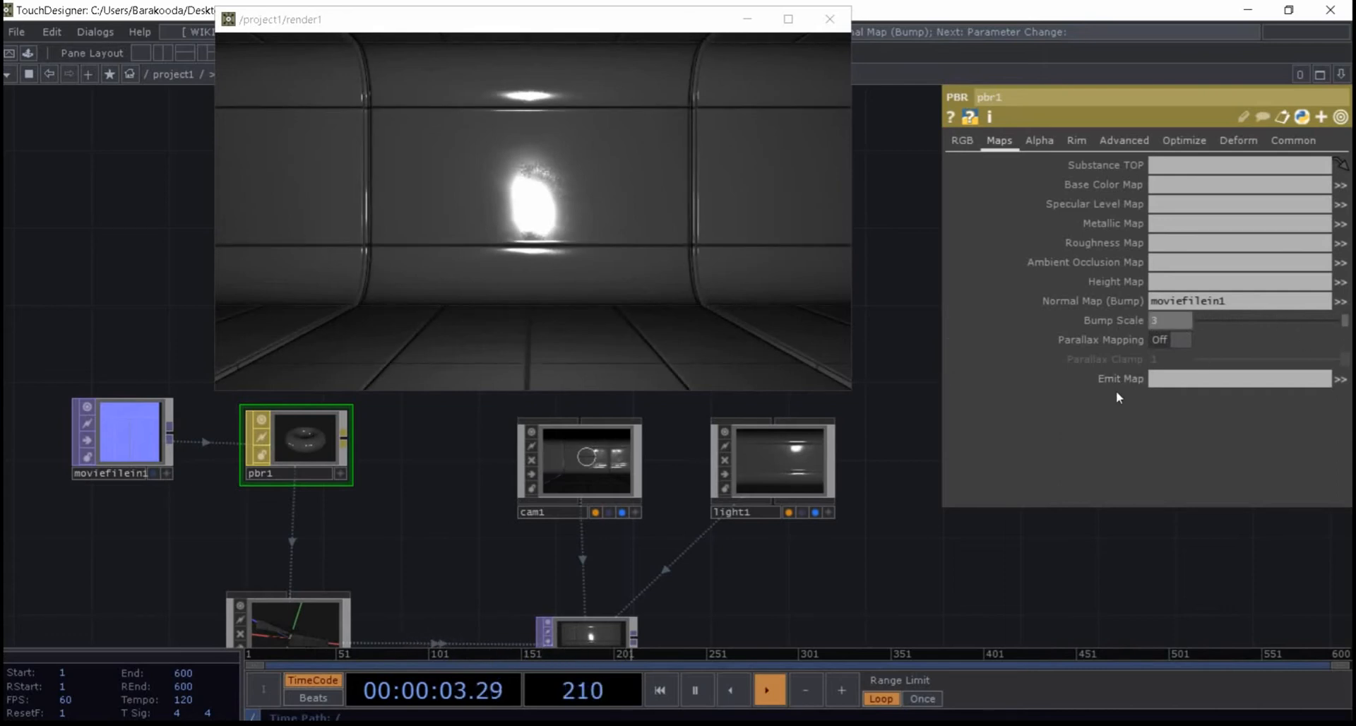
key("ctrl+z")
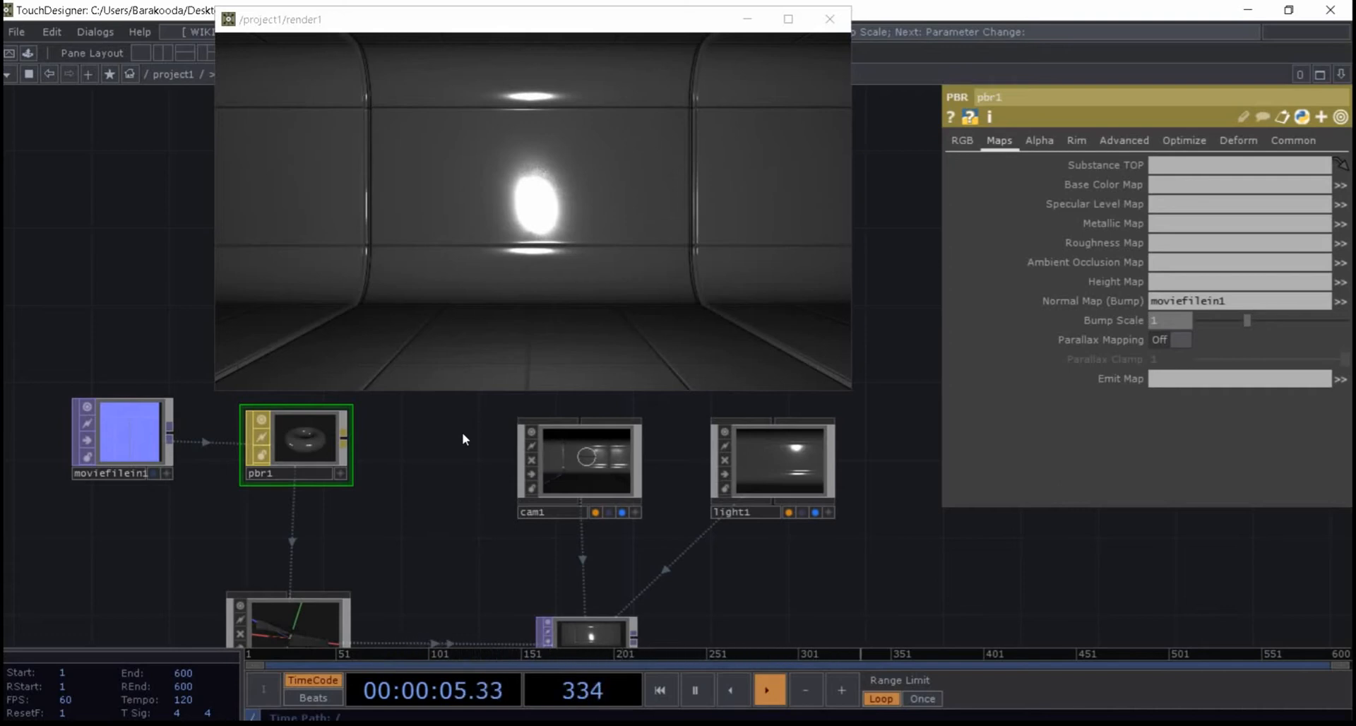
- Make room between moviefilein1 and pbr1 and append a GLSL TOP to moviefilein1's output
left_click_drag(478, 526, 673, 570)
left_click_drag(410, 463, 555, 472)
left_click_drag(424, 488, 262, 492)
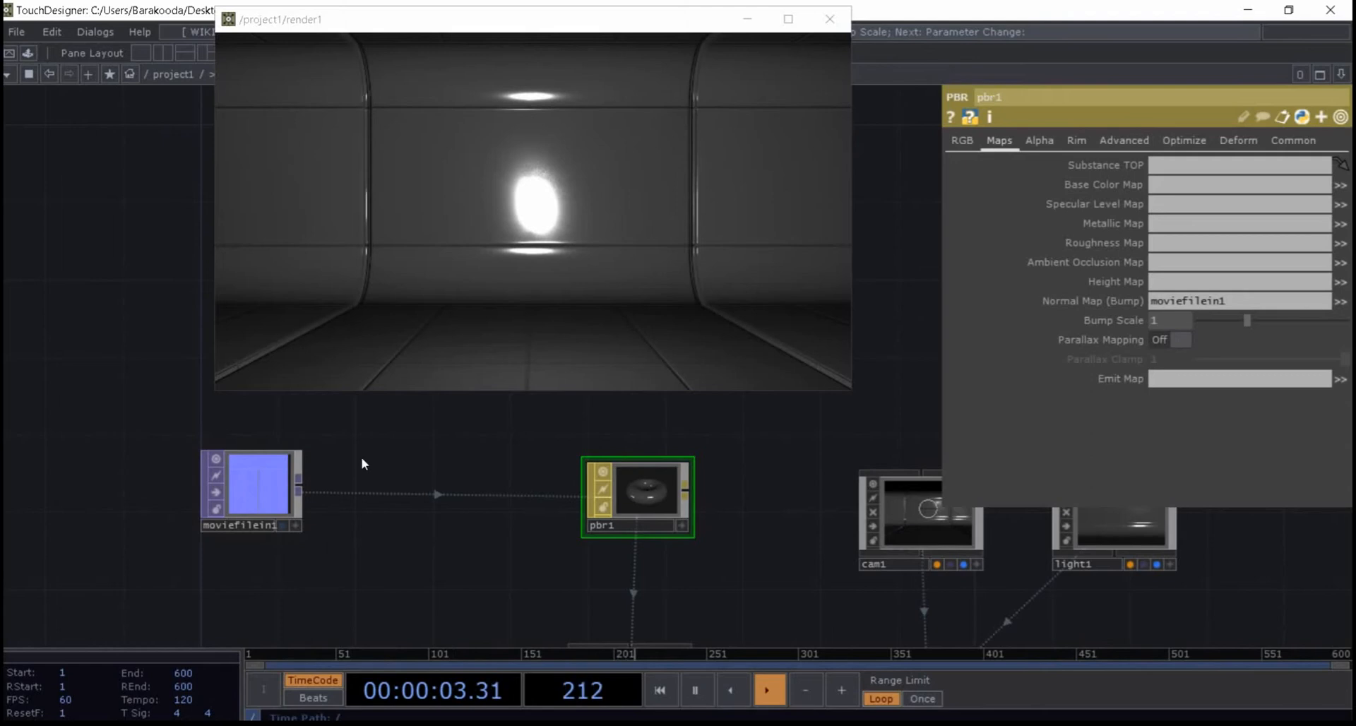
left_click_drag(362, 459, 271, 473)
right_click(210, 499)
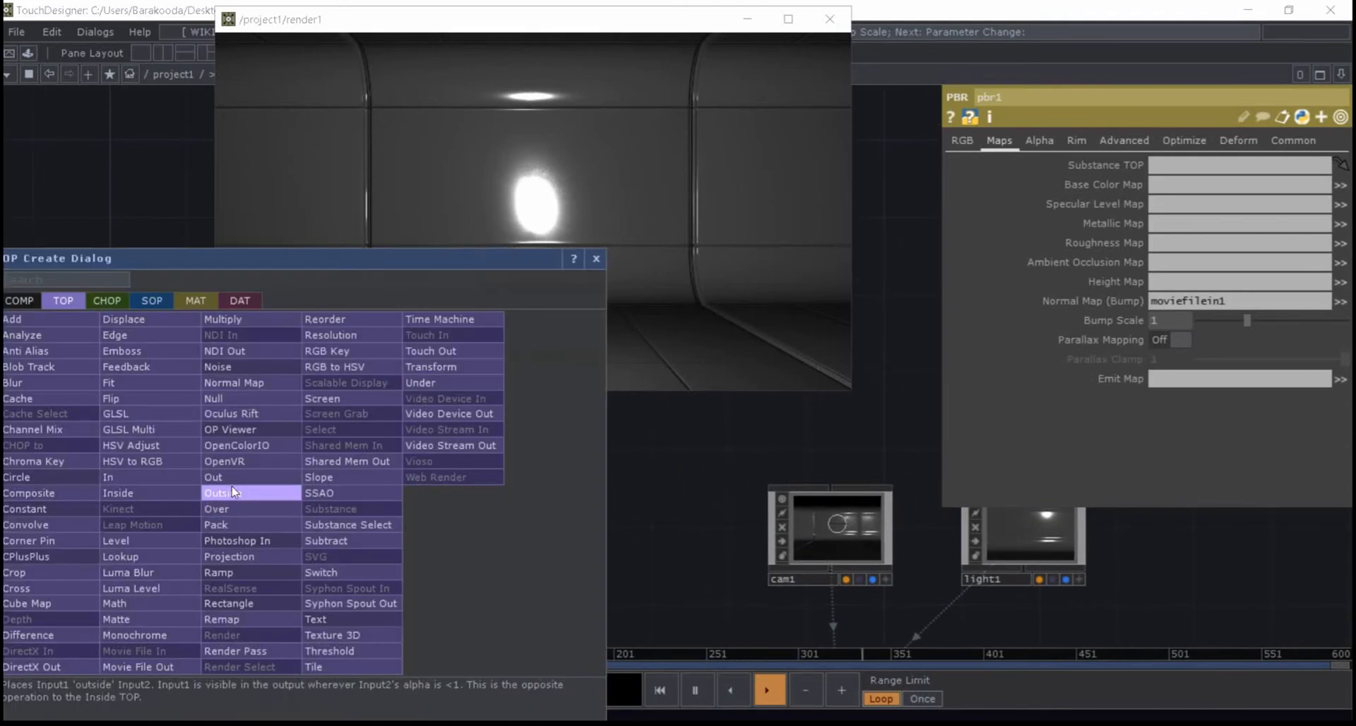
type("gl")
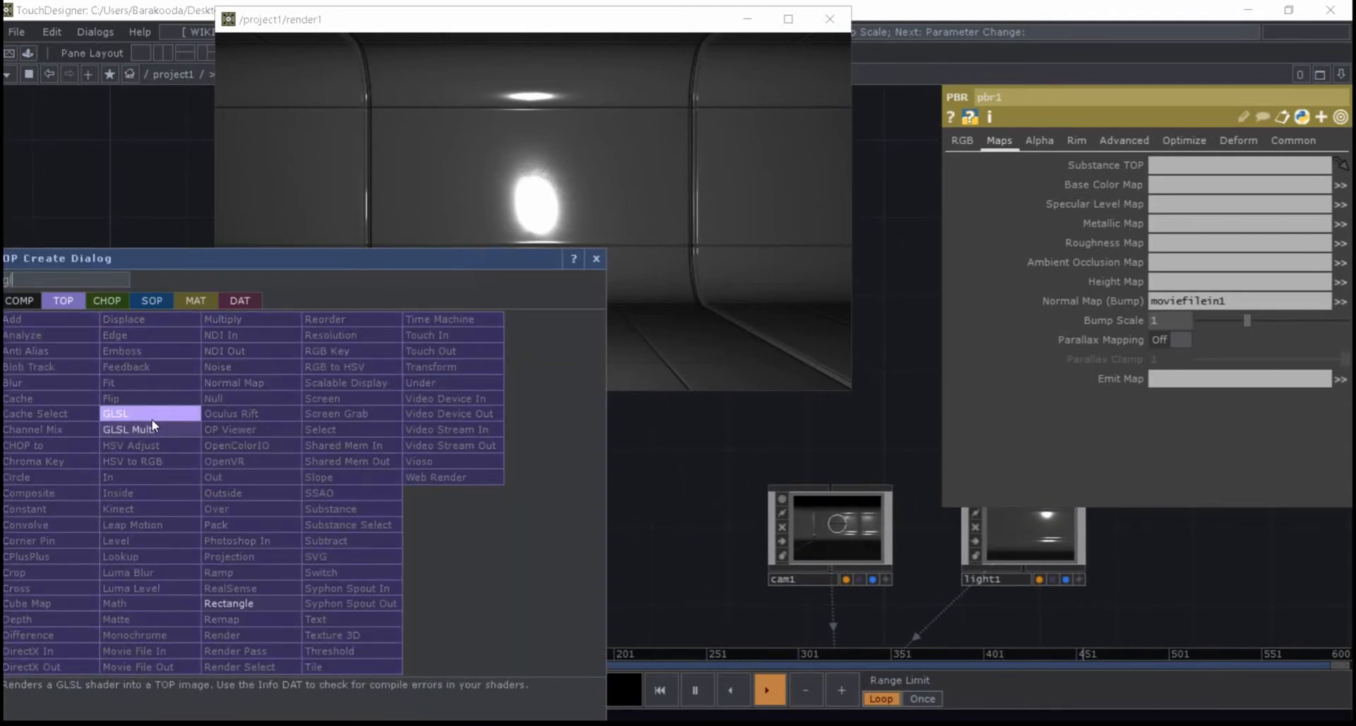
key("Return")
left_click(325, 505)
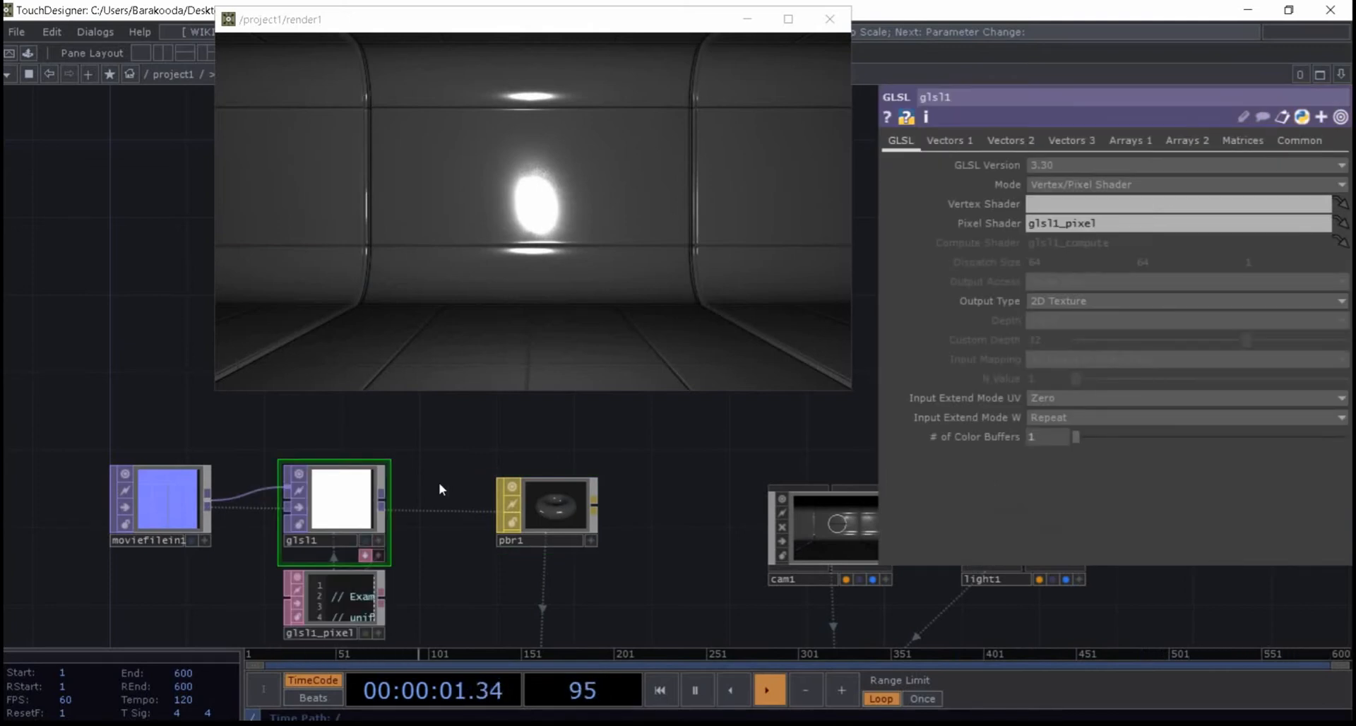
- Append a Null TOP to the output of glsl1
left_click_drag(444, 533, 422, 506)
right_click(395, 466)
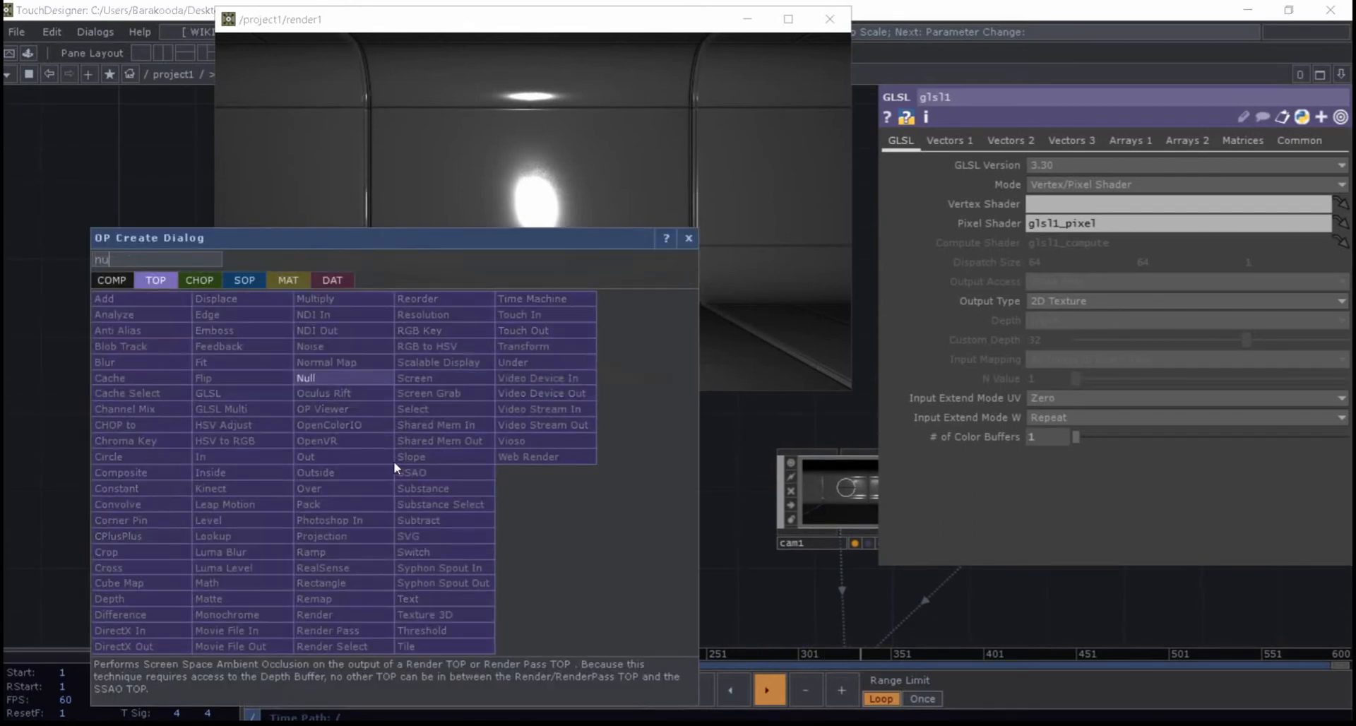
left_click(341, 391)
left_click(452, 472)
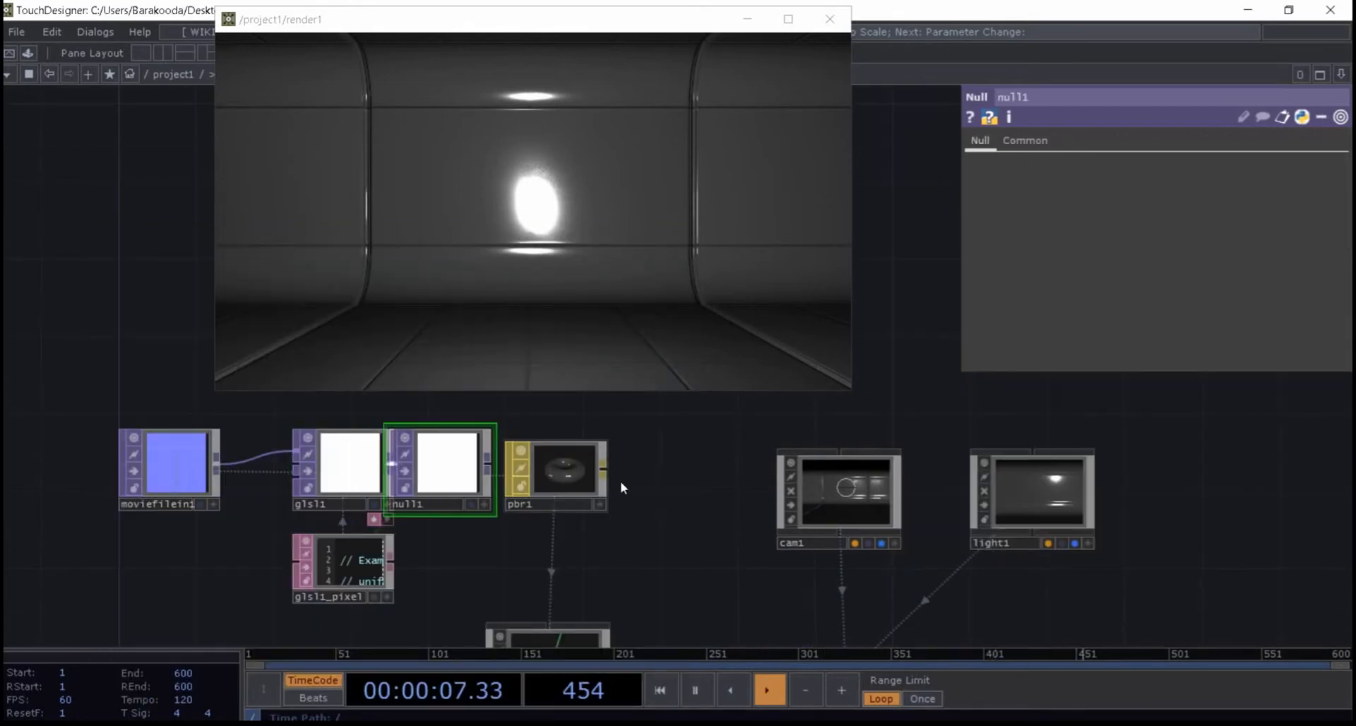
- Space out null1 and pbr1 and assign null1 as pbr1's Normal Map (Bump)
left_click_drag(578, 482, 635, 479)
left_click_drag(454, 474, 634, 478)
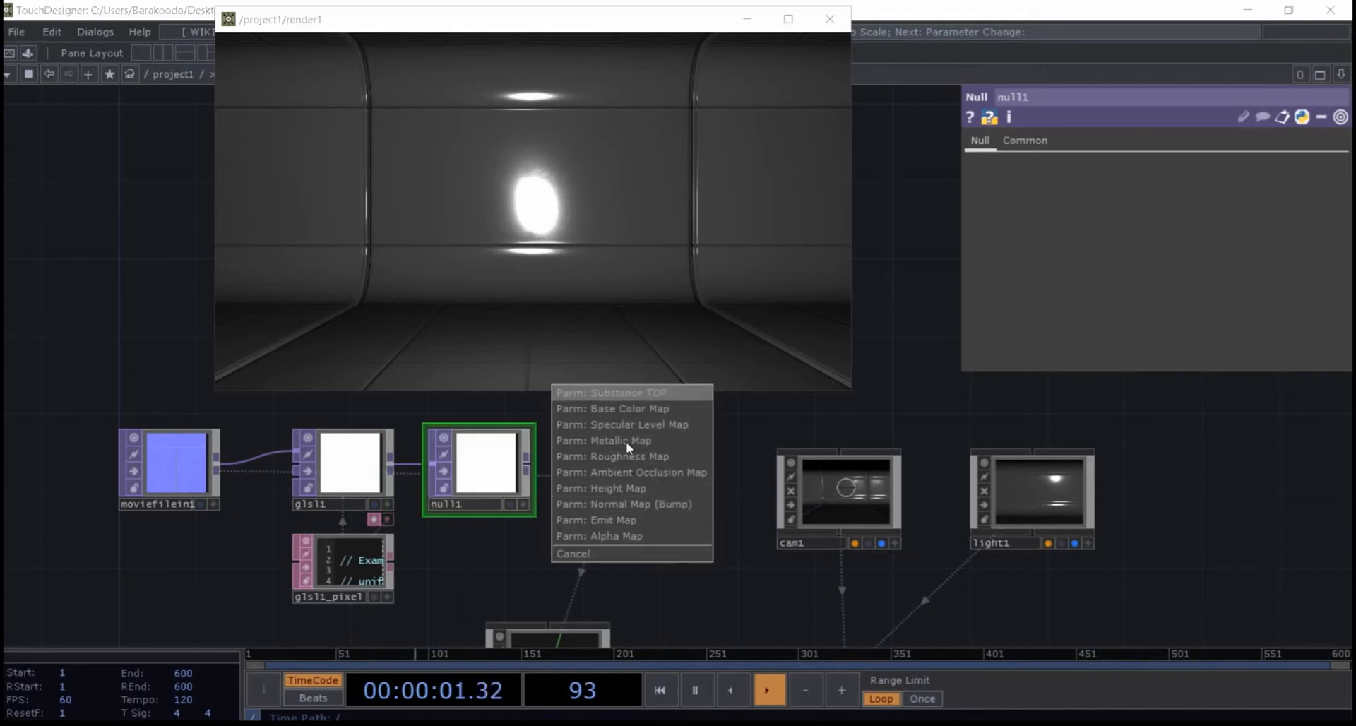
left_click(642, 504)
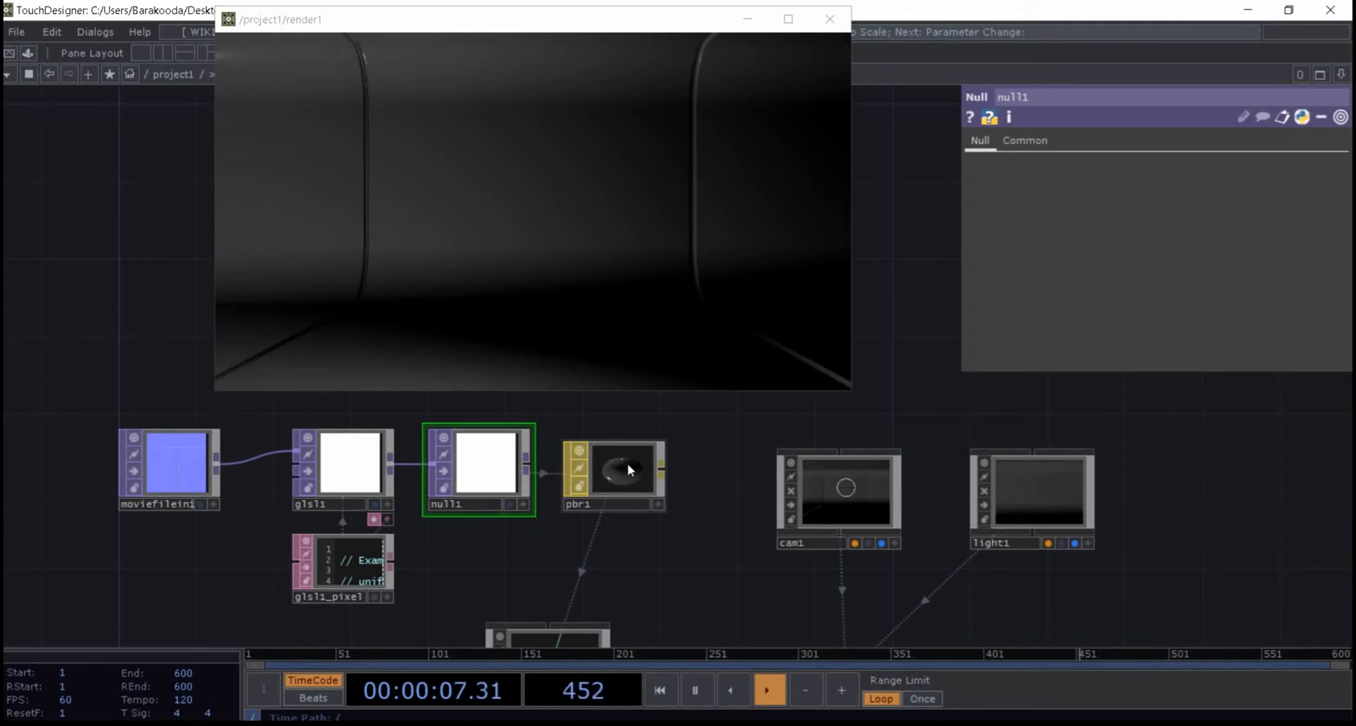
- Examine the example code in glsl1_pixel and the texture source feeding glsl1
scroll(451, 570, "up", 5)
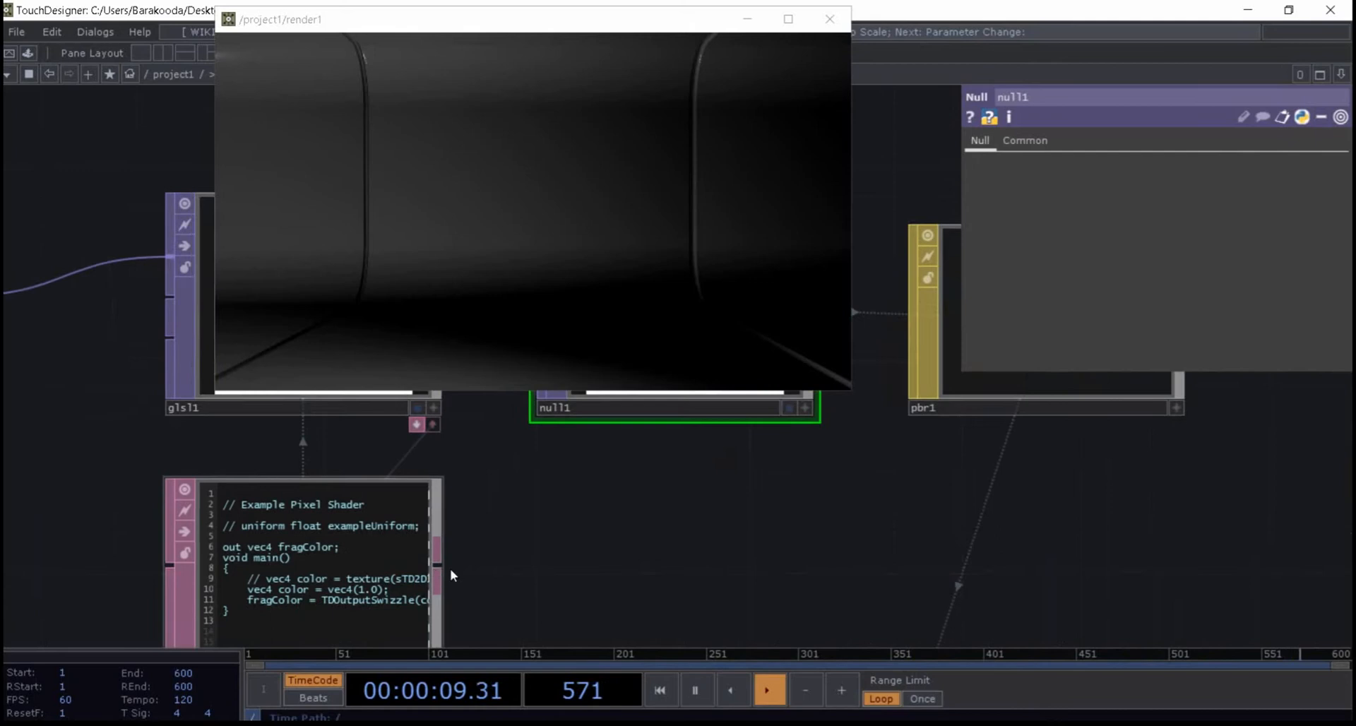
left_click_drag(586, 502, 604, 486)
left_click(336, 500)
left_click_drag(700, 503, 507, 521)
middle_click_drag(508, 522, 664, 527)
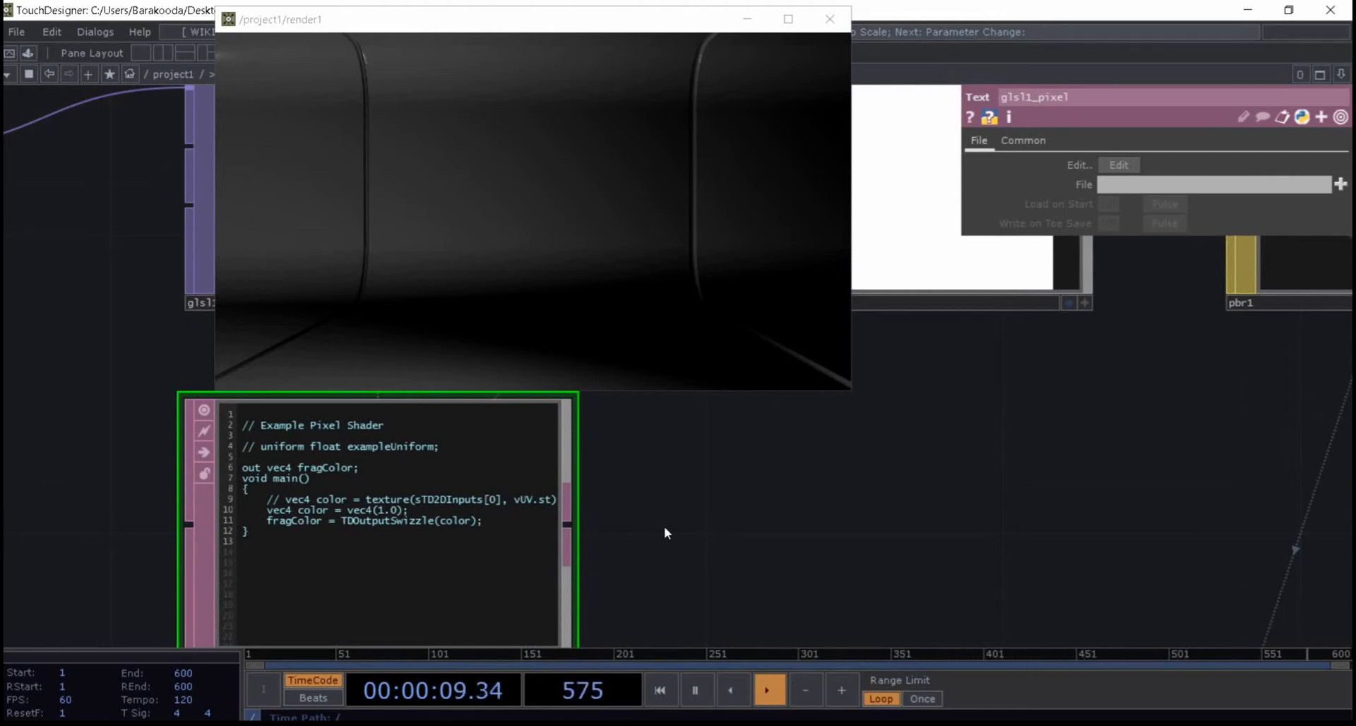
scroll(525, 535, "down", 3)
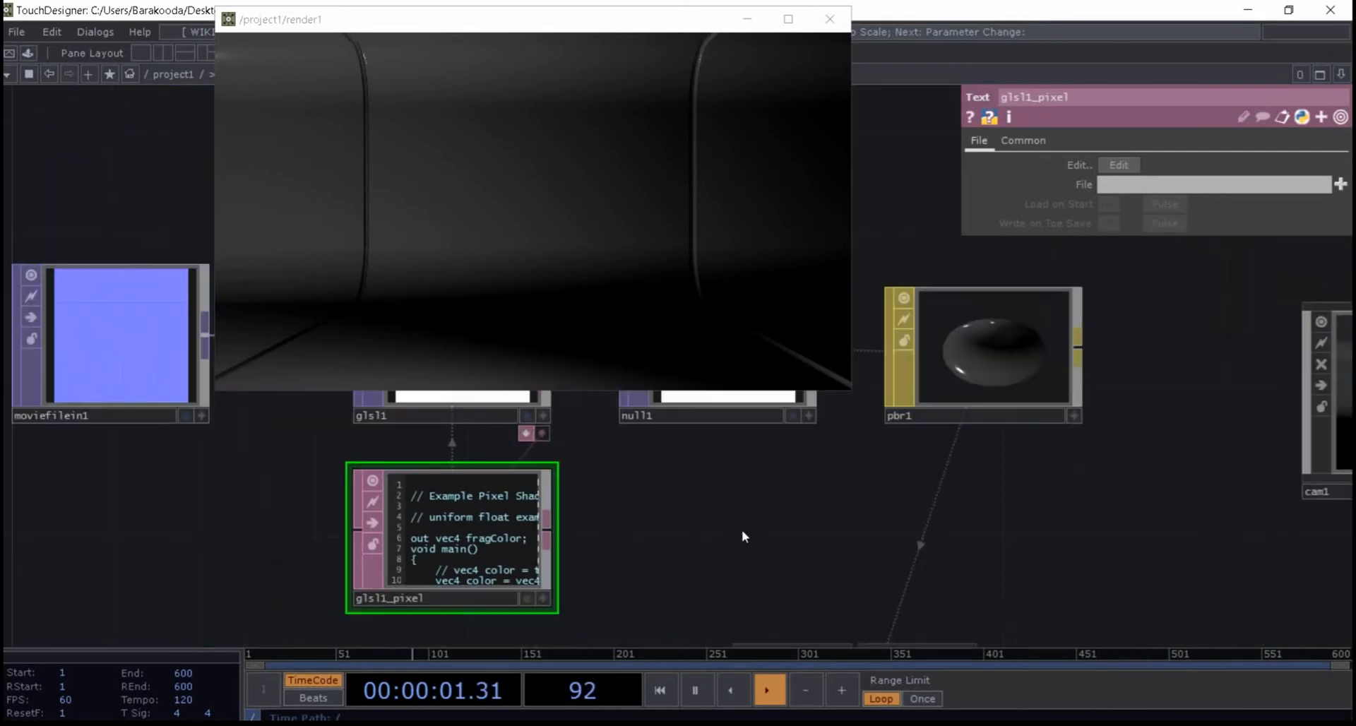
left_click_drag(243, 447, 399, 516)
left_click_drag(302, 501, 86, 486)
left_click(260, 469)
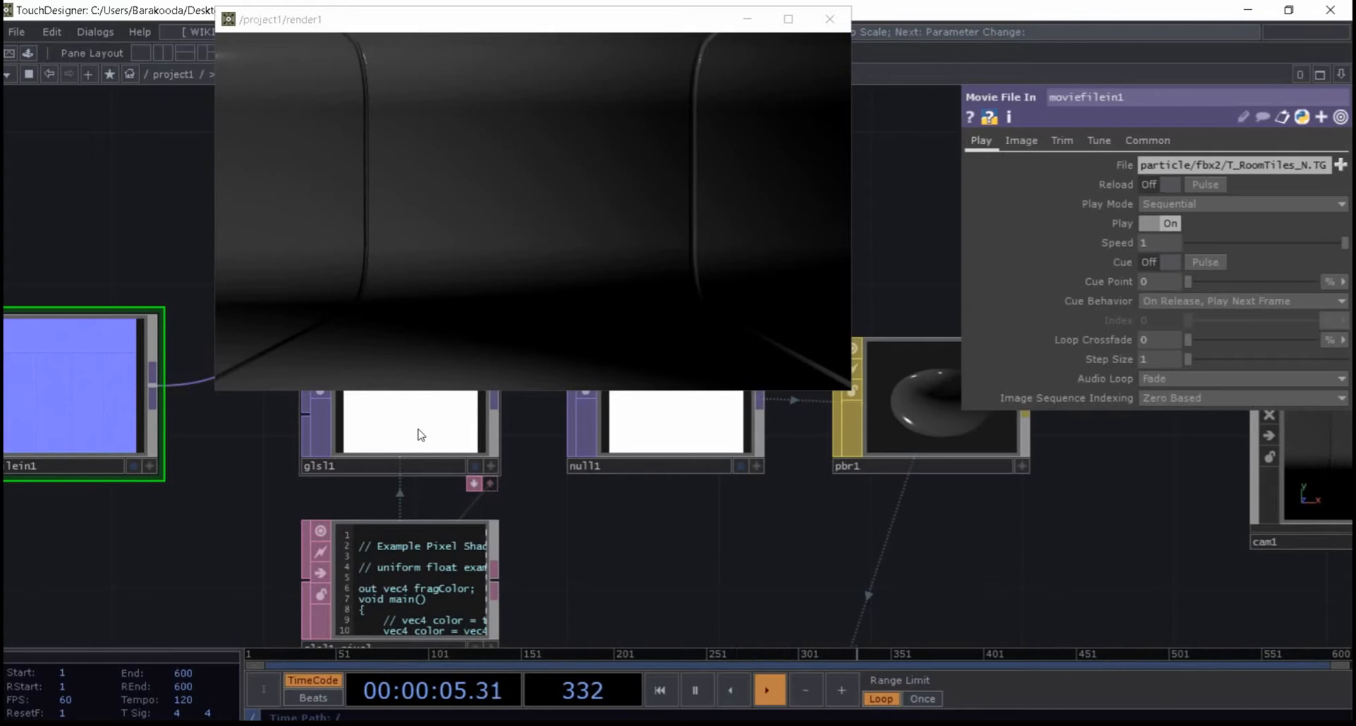
- In glsl1_pixel, comment out the vec4(1.0) color line and uncomment the line sampling texture(sTD2DInputs[0], vUV.st)
scroll(575, 531, "up", 5)
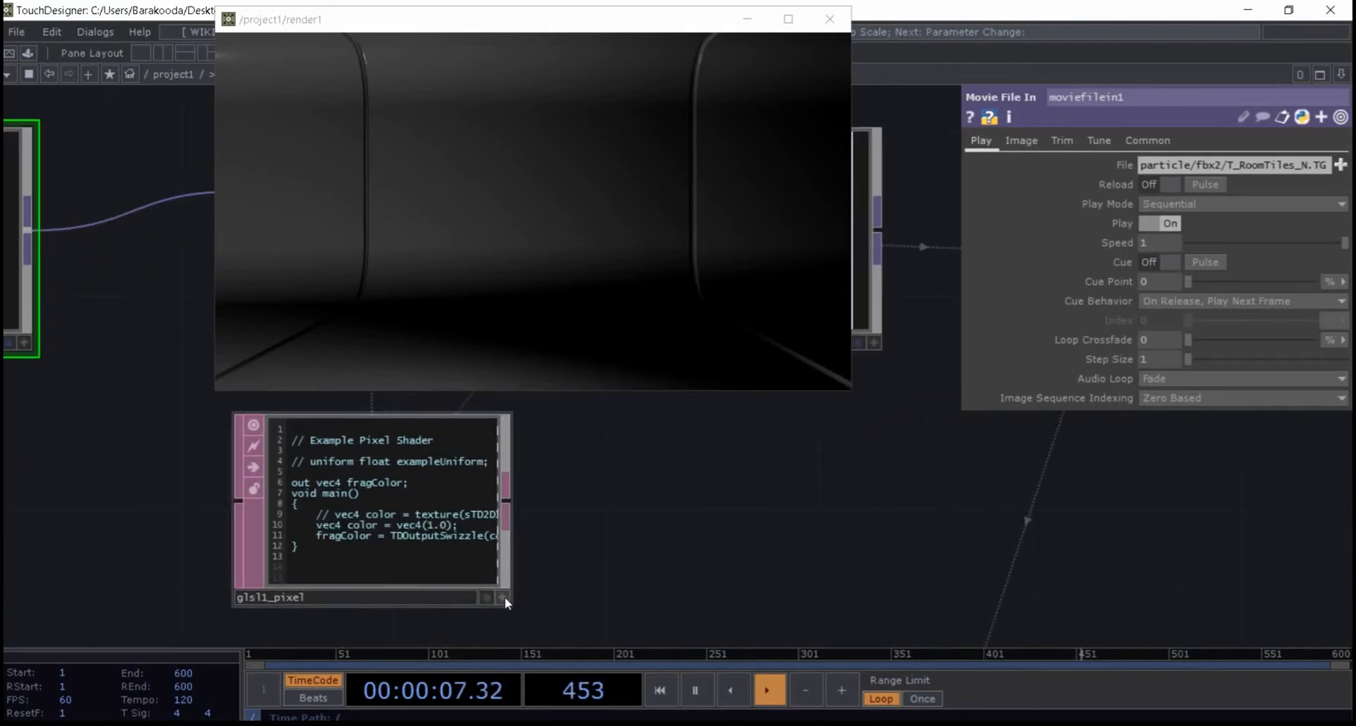
scroll(559, 558, "up", 2)
left_click_drag(636, 523, 854, 578)
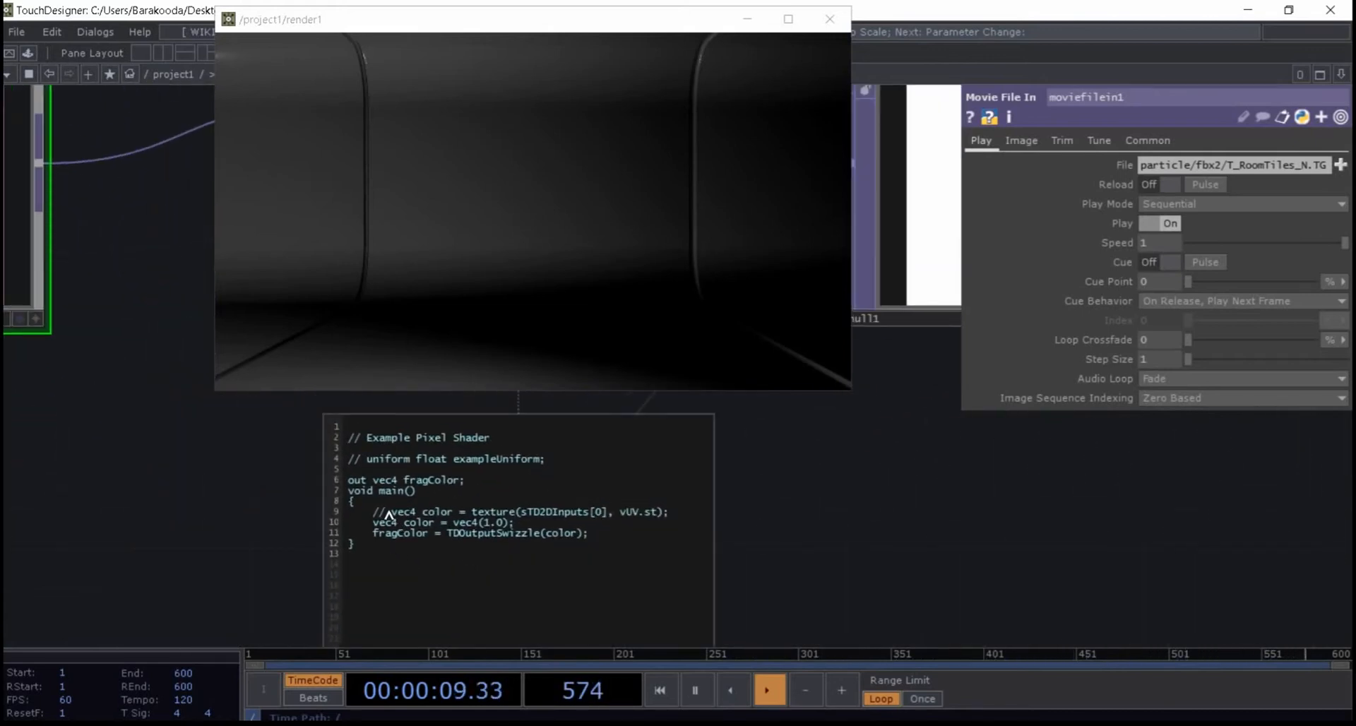
scroll(778, 543, "down", 3)
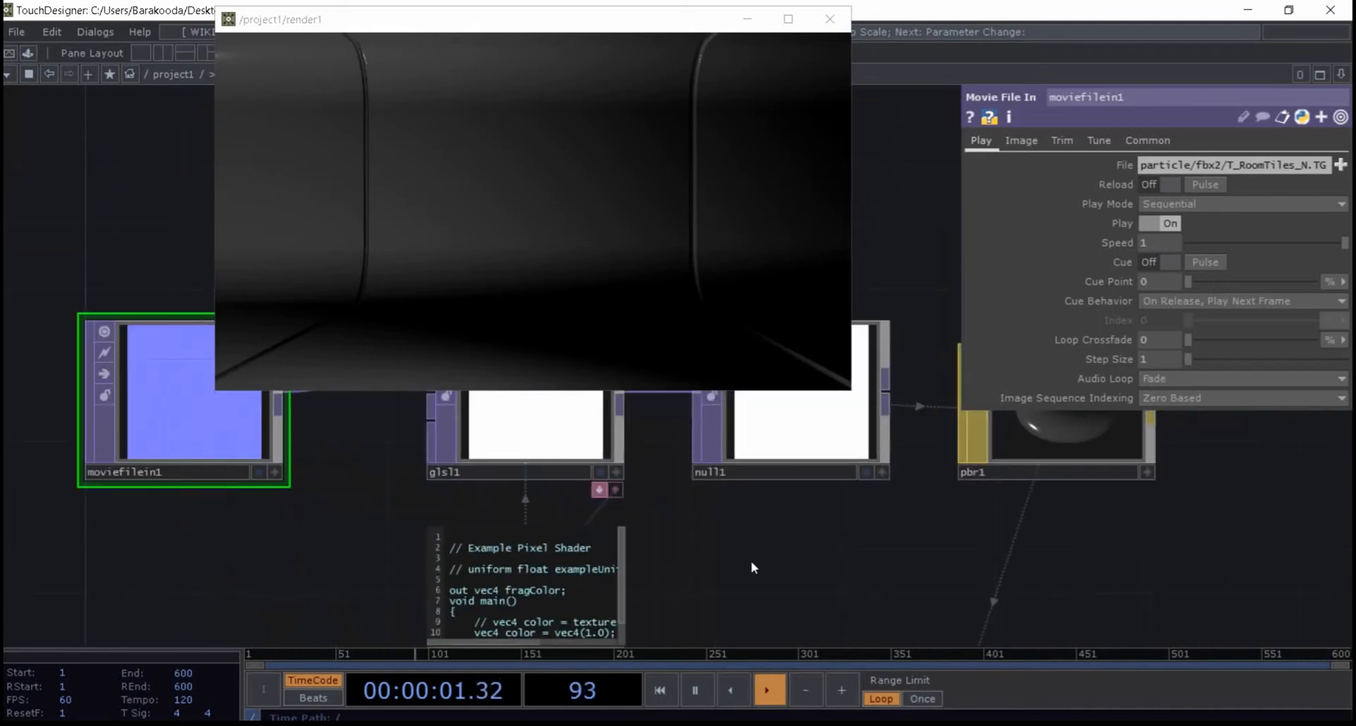
scroll(698, 548, "up", 2)
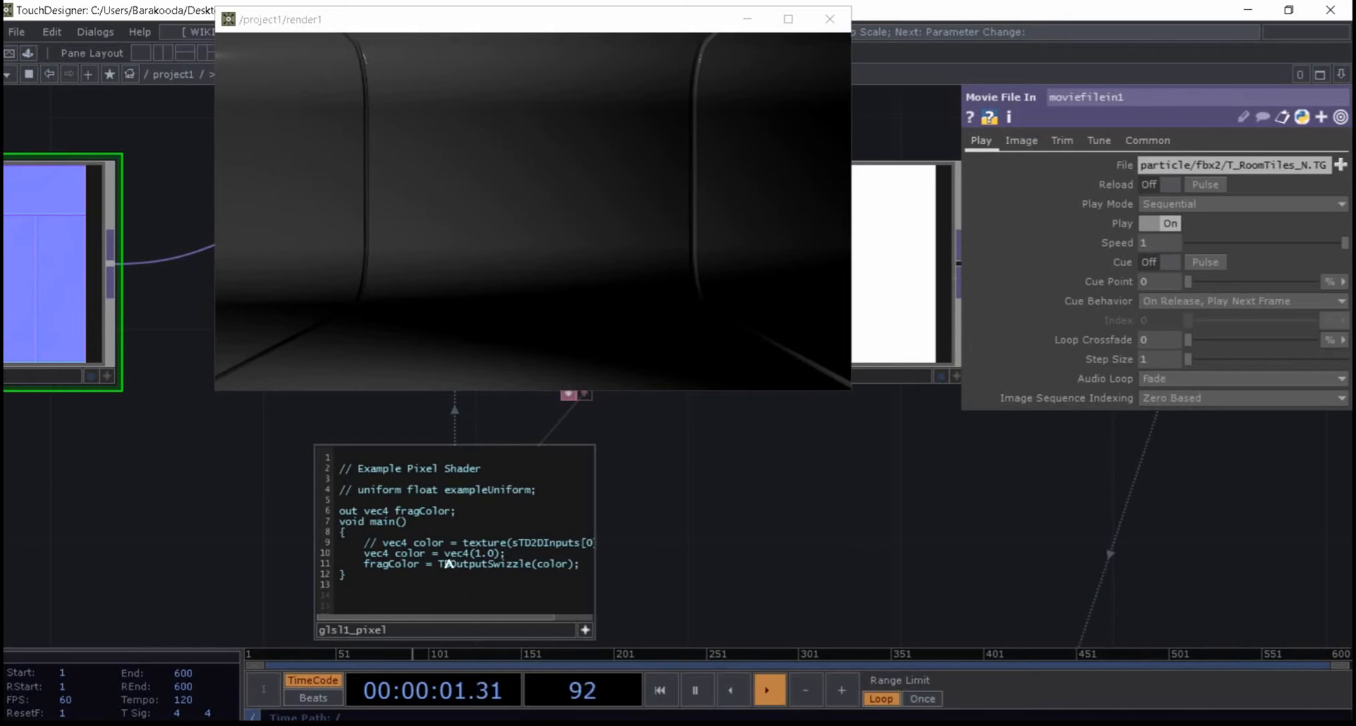
left_click(358, 554)
type("//")
key("Up")
key("BackSpace")
key("BackSpace")
key("Delete")
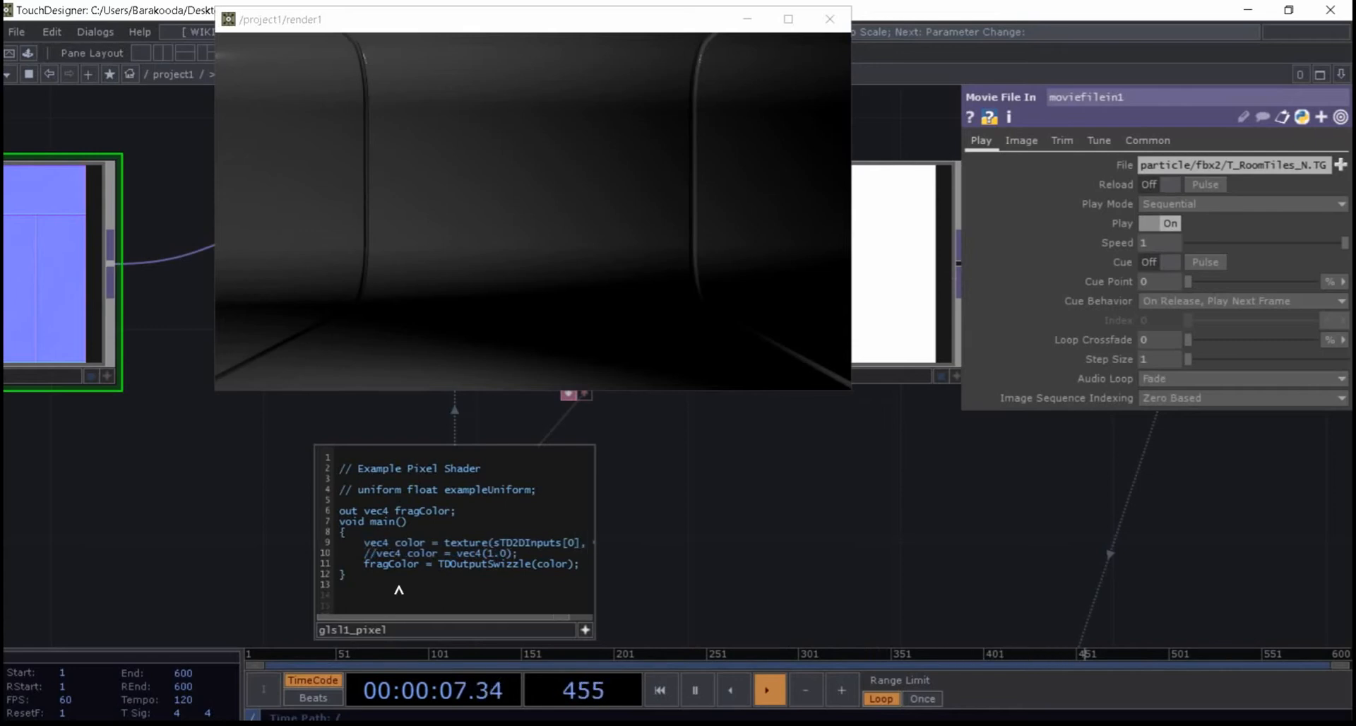
left_click(694, 519)
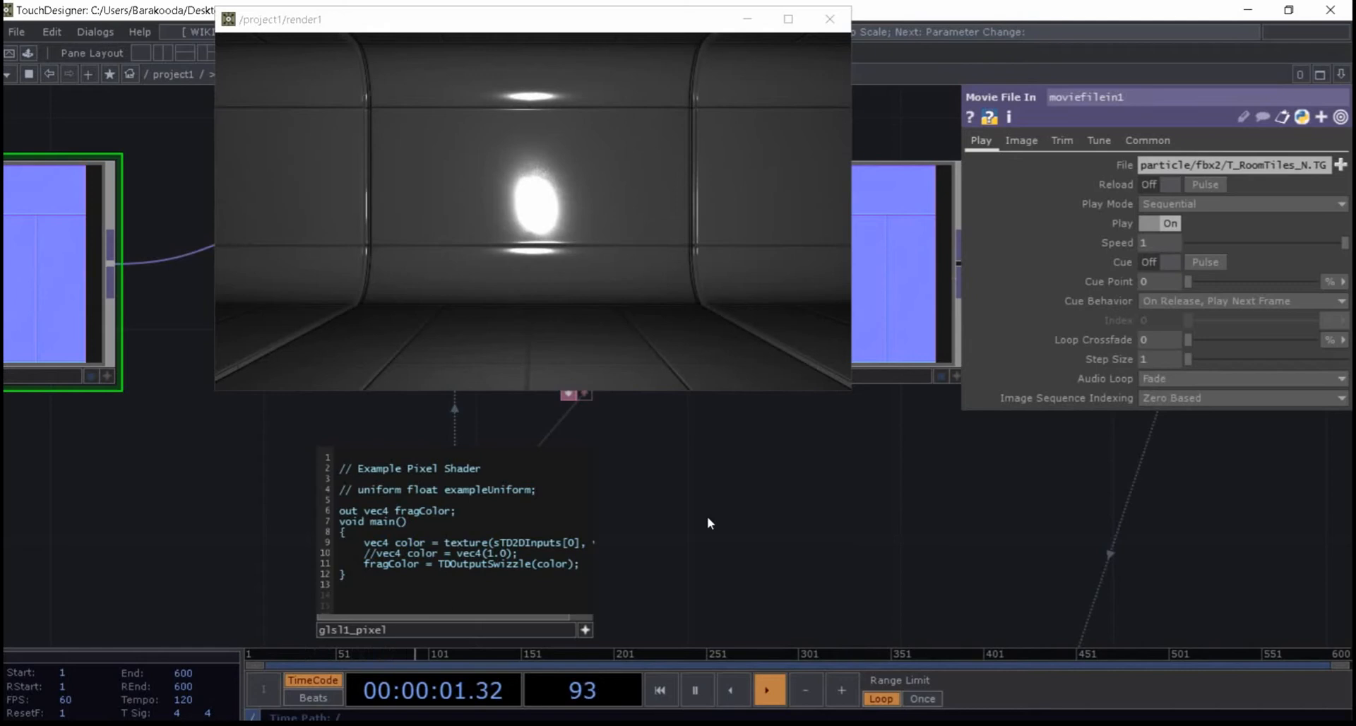
- In glsl1_pixel, insert a blank line and the line color.rg *= 0.5; above the fragColor output line
left_click_drag(645, 535, 639, 500)
scroll(639, 500, "up", 2)
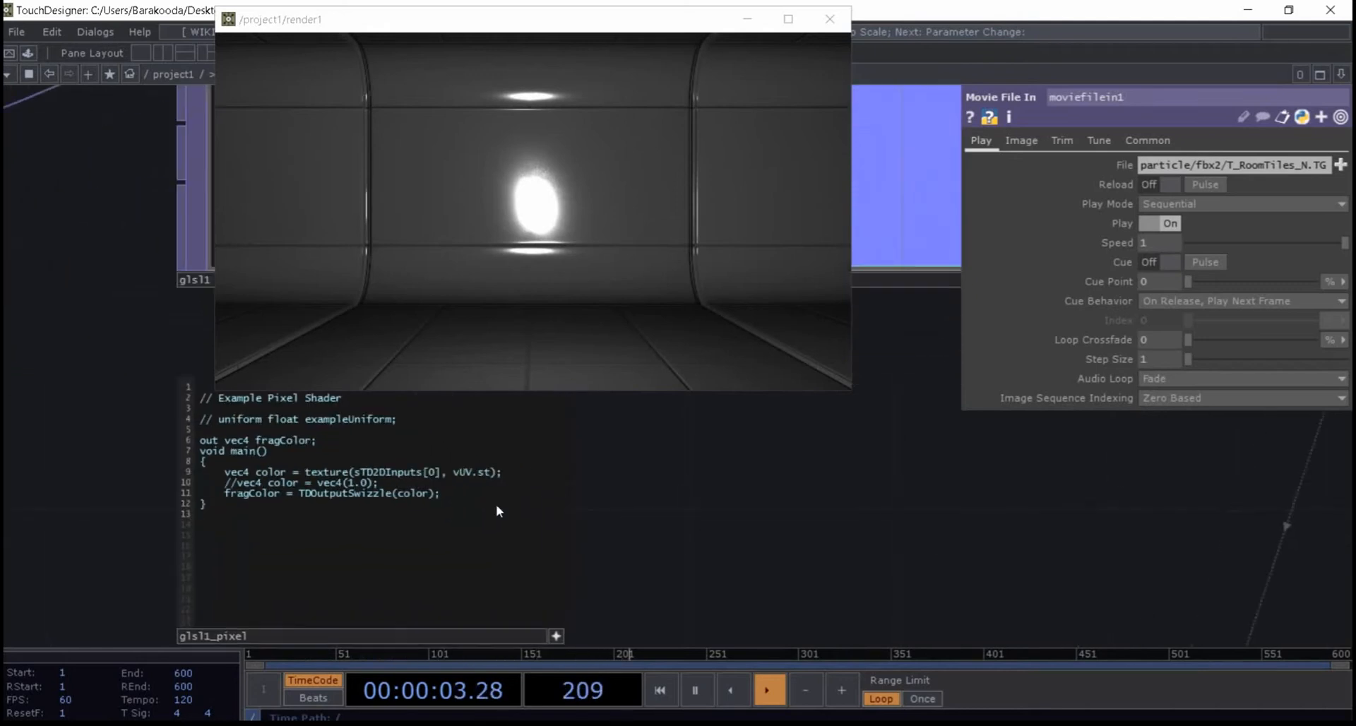
key("Return")
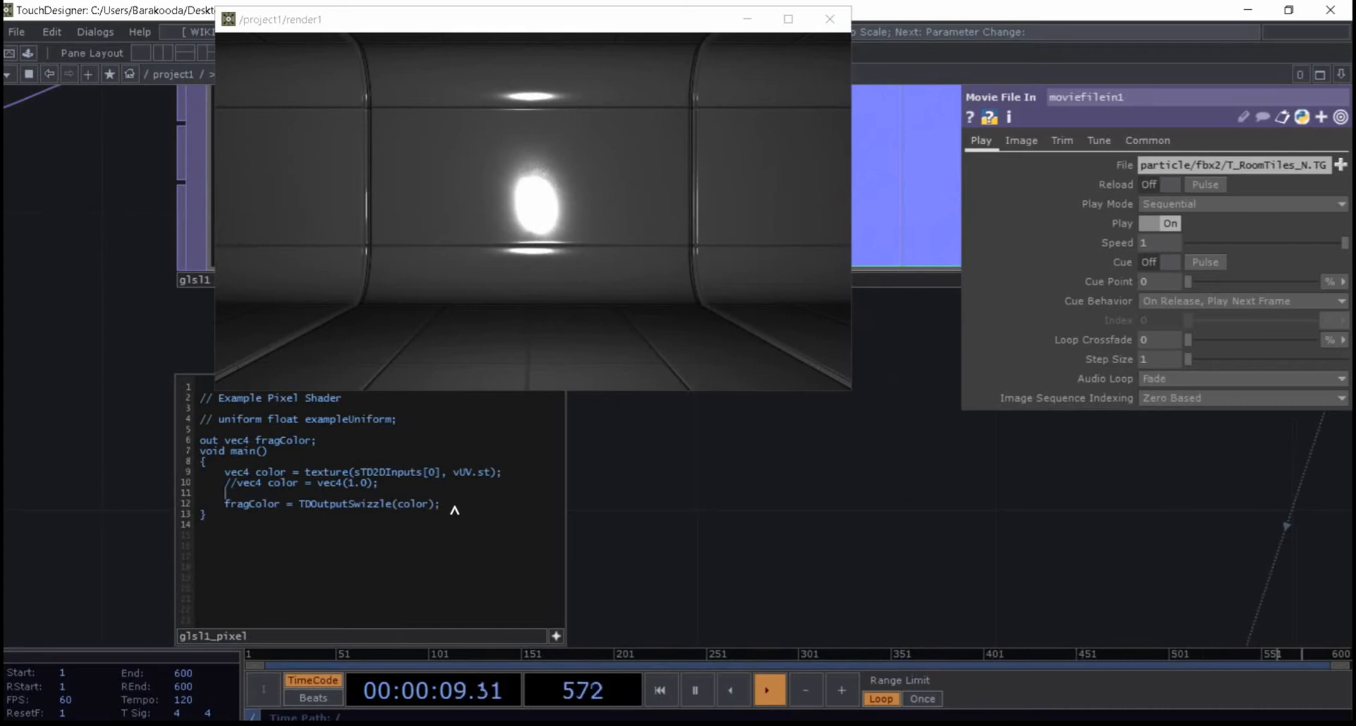
key("Return")
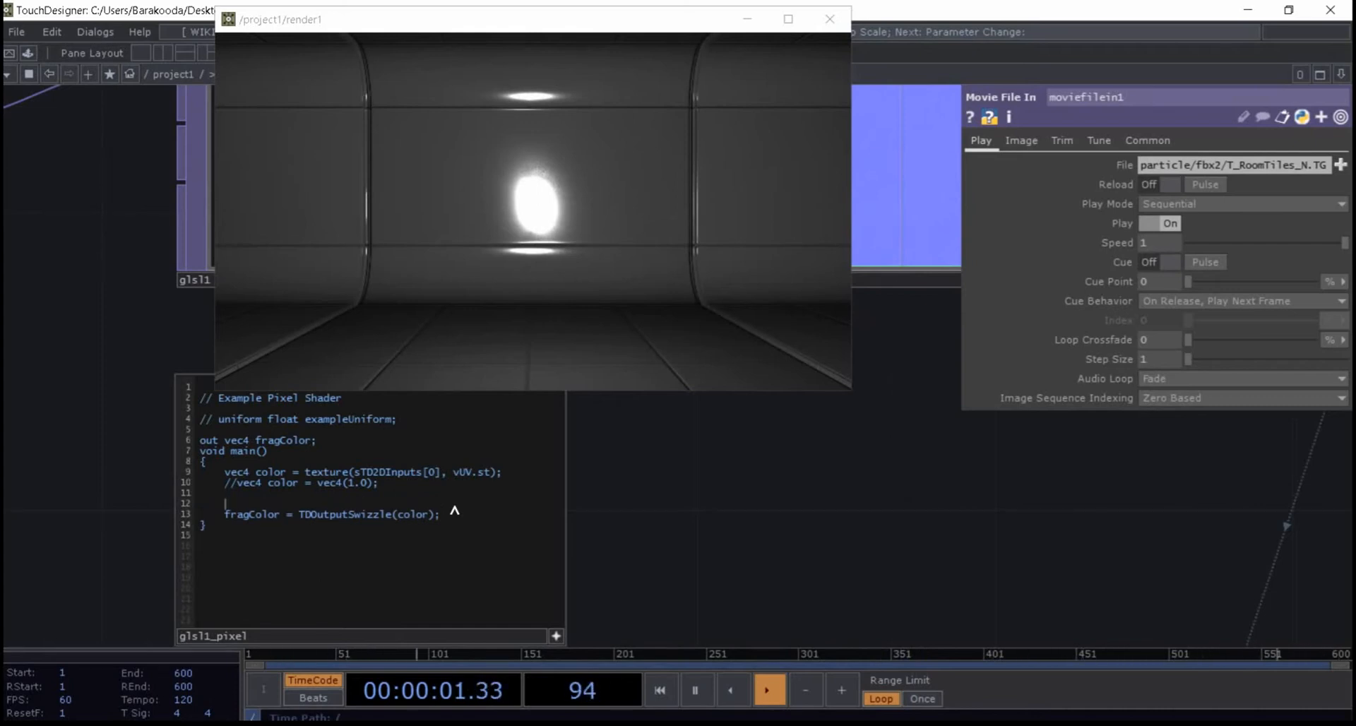
type("color")
type("rg")
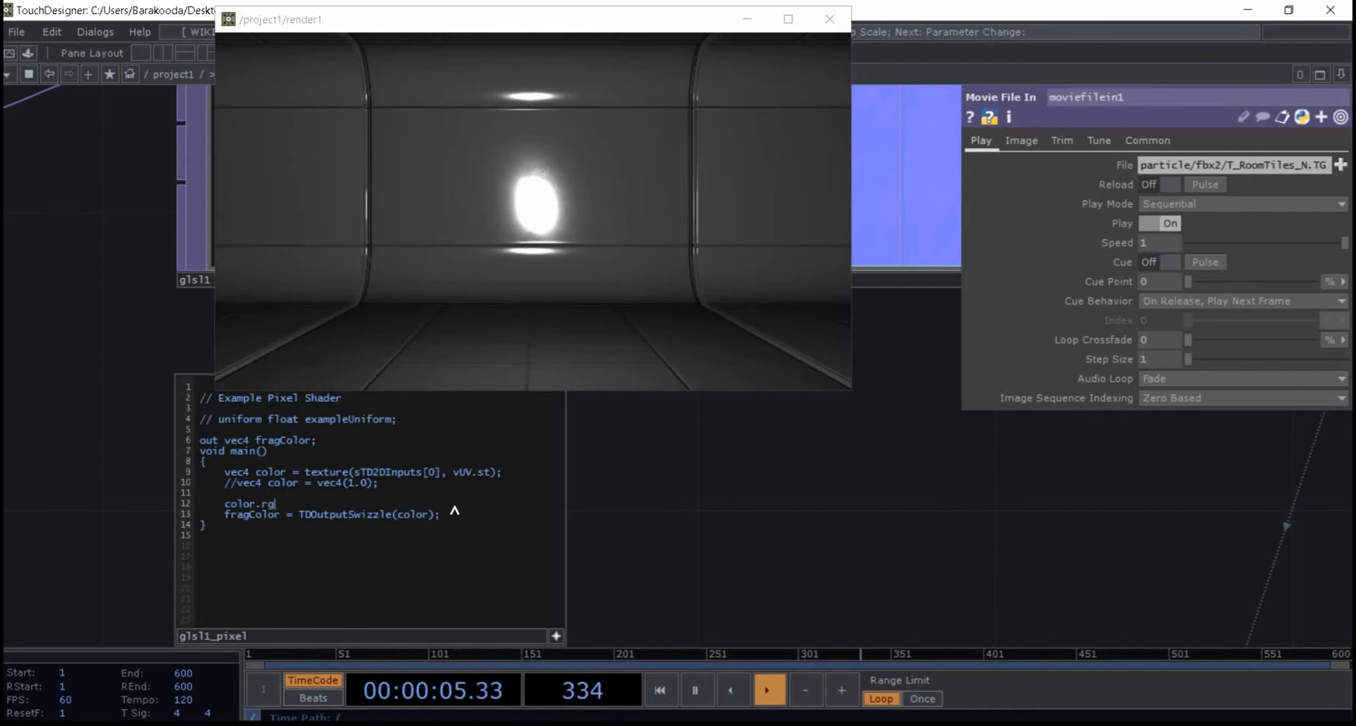
key("Page_Up")
type("8")
left_click(303, 505)
type("*")
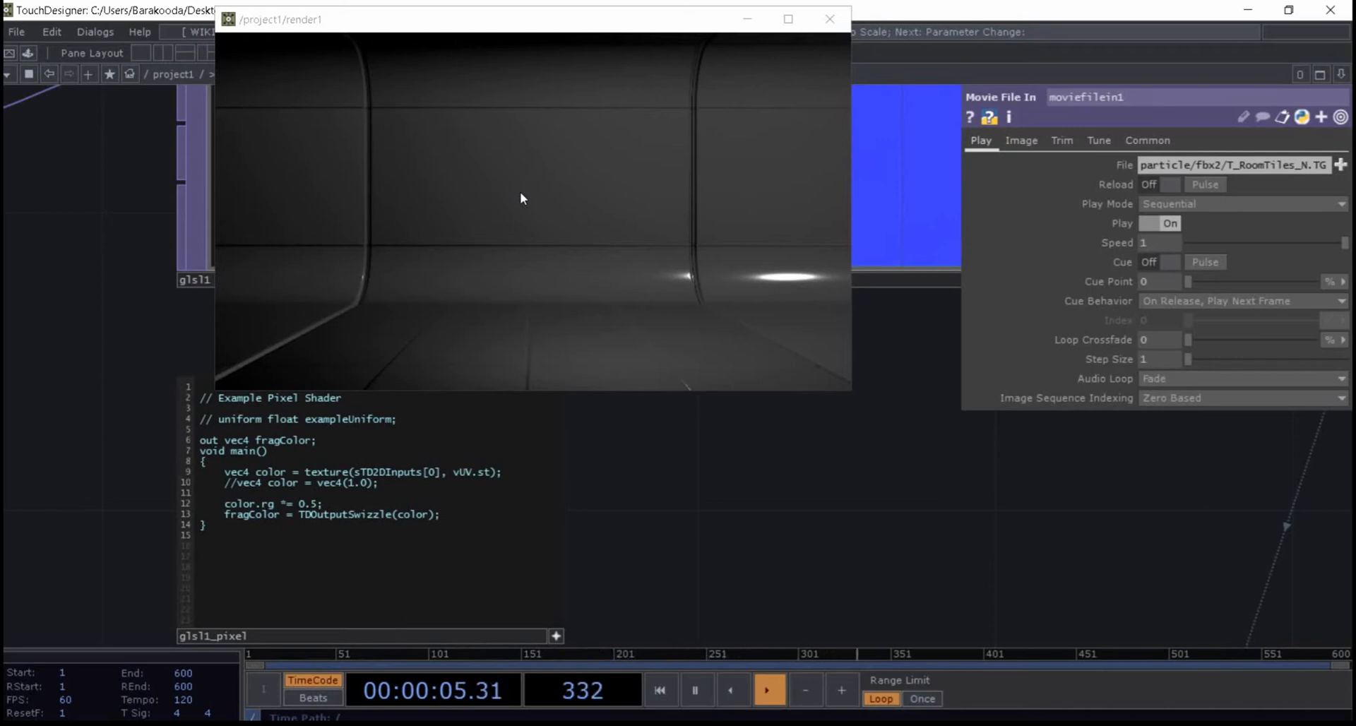
- Add a Math TOP above glsl1 and feed it from moviefilein1
scroll(689, 556, "down", 5)
scroll(670, 418, "up", 3)
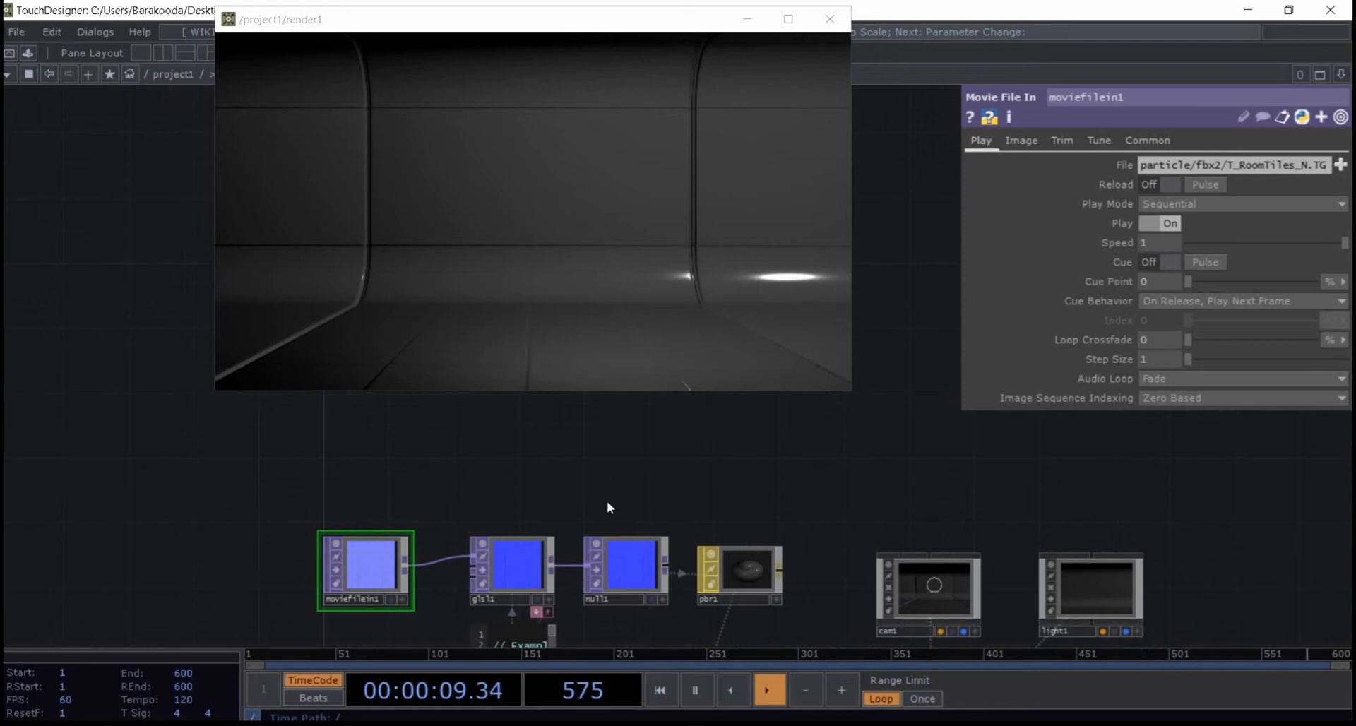
left_click_drag(582, 481, 592, 527)
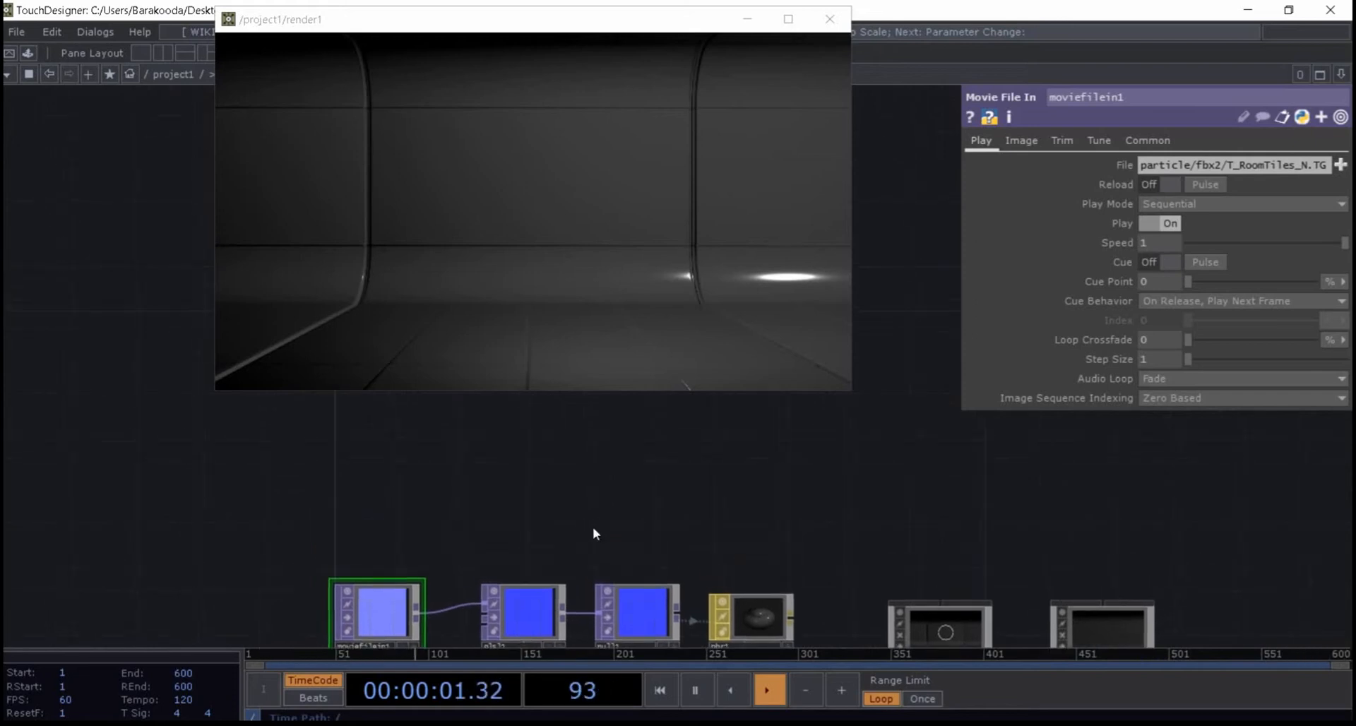
key("Tab")
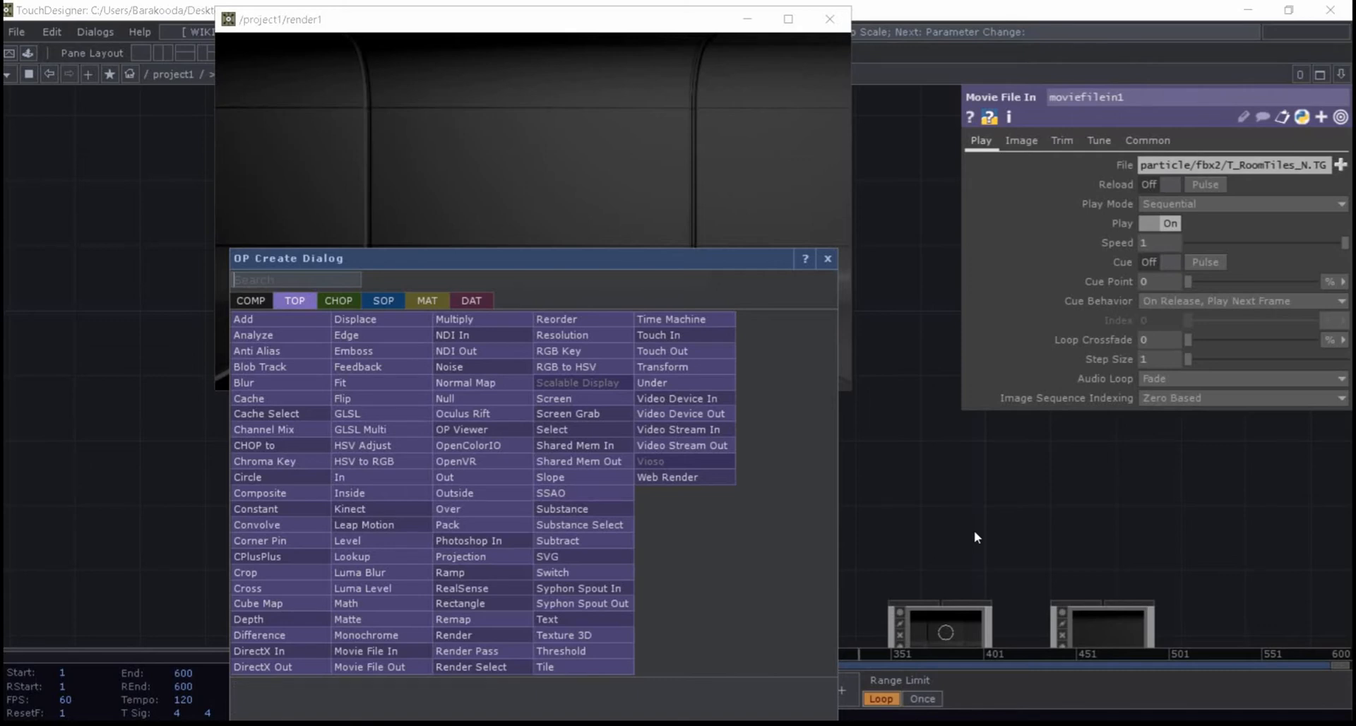
left_click(995, 531)
left_click_drag(651, 497, 735, 497)
key("Tab")
type("math")
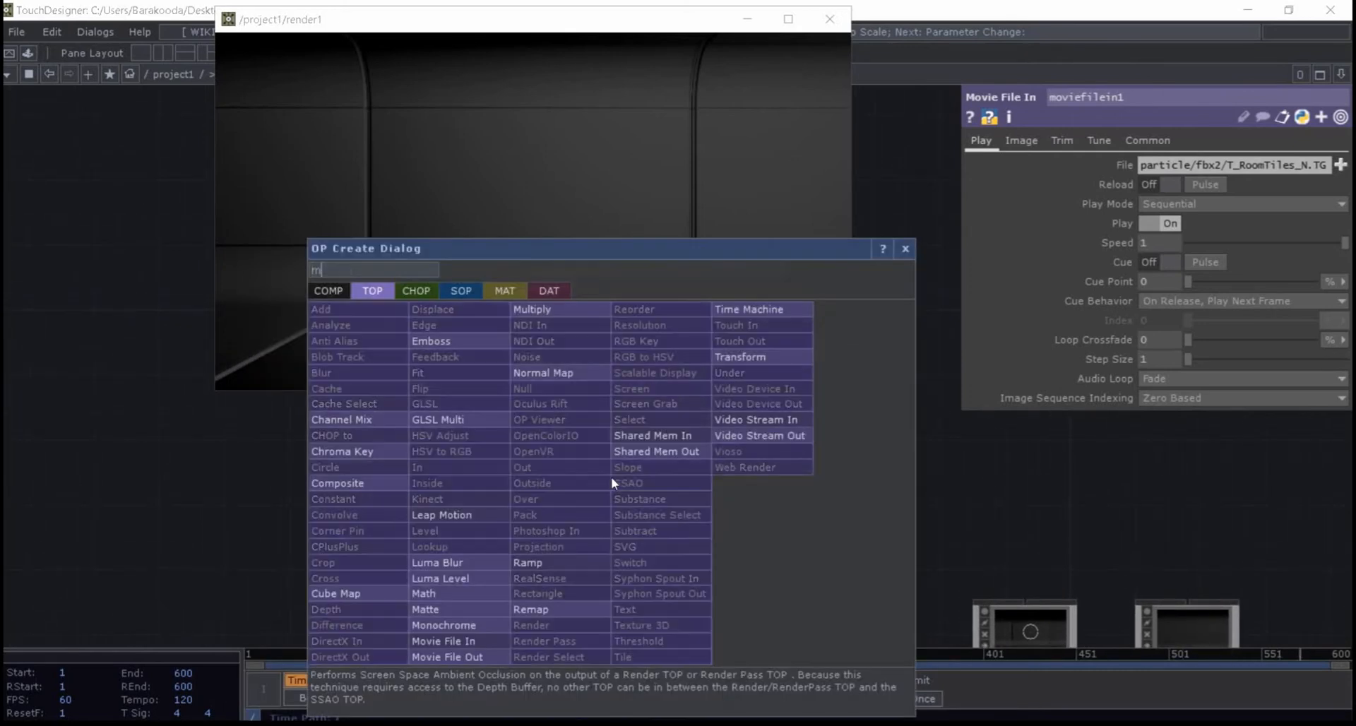
left_click(459, 593)
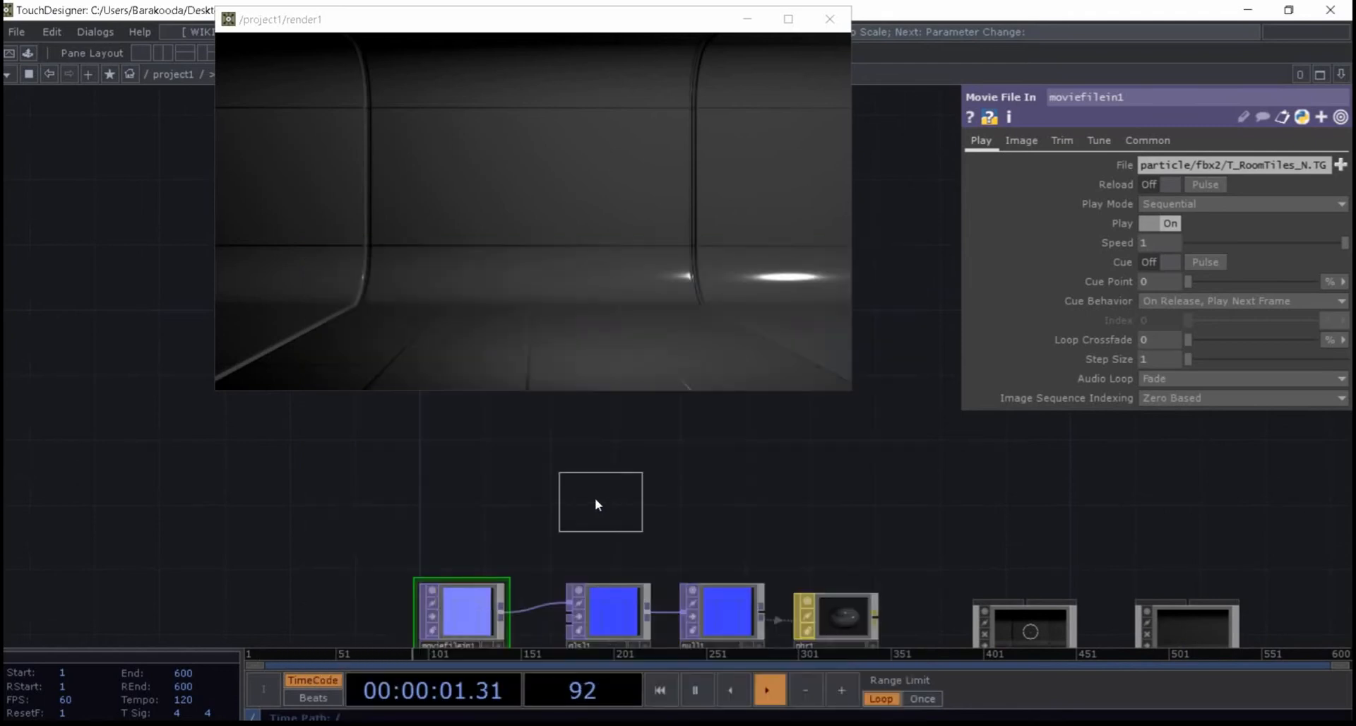
left_click(593, 500)
mouse_move(584, 484)
left_mouse_down()
mouse_move(509, 565)
mouse_move(501, 610)
left_mouse_up()
left_click_drag(716, 509, 683, 506)
scroll(730, 424, "down", 2)
scroll(642, 495, "up", 1)
scroll(627, 492, "up", 3)
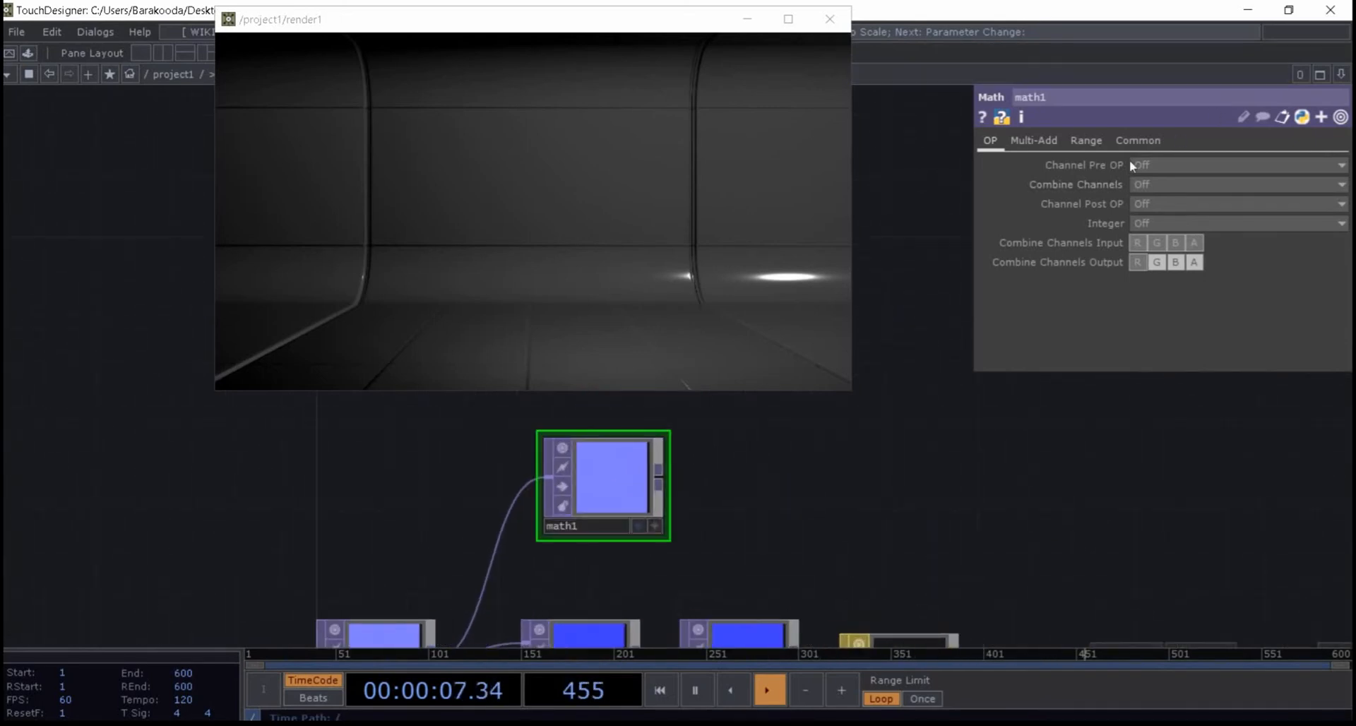
- Limit math1's Channel Mask to R and G and set its Multiply to 0.5
left_click(1126, 143)
left_click(1194, 341)
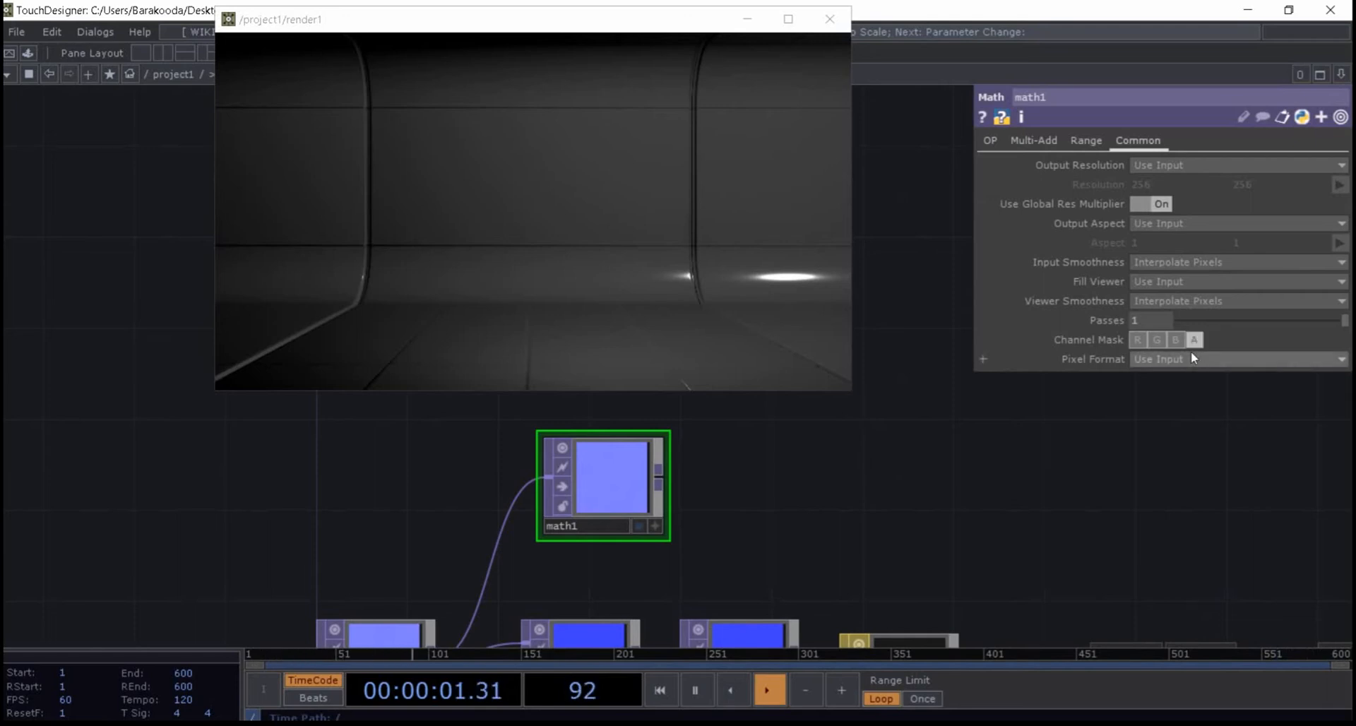
left_click(1176, 340)
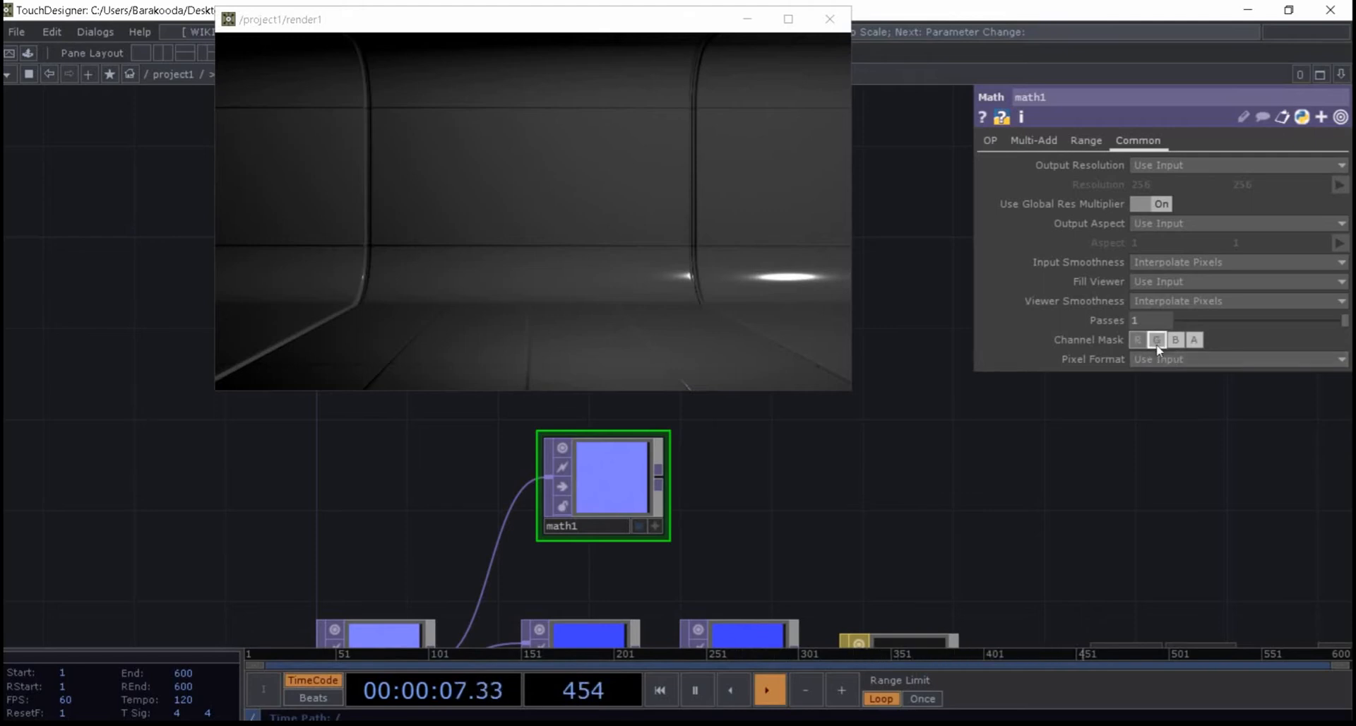
left_click(1053, 144)
left_click(1137, 187)
type("0.5")
key("Return")
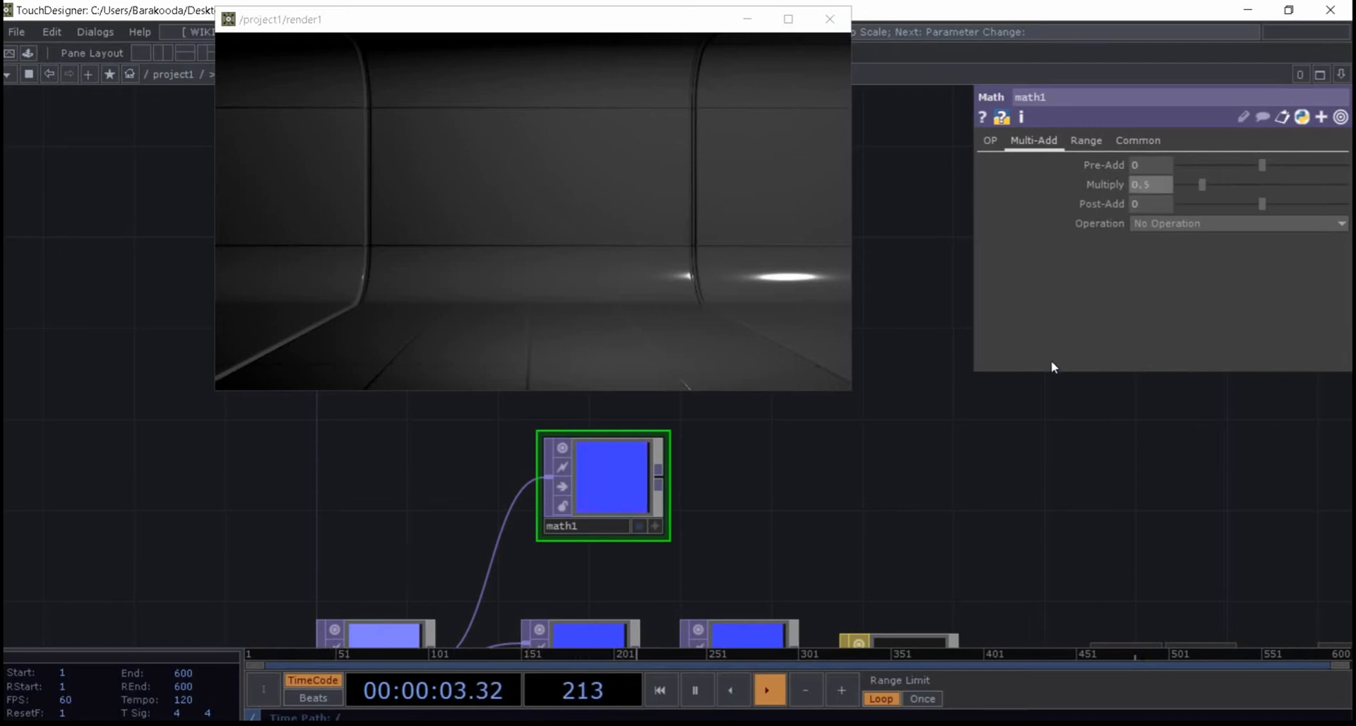
- Place a Difference TOP in the empty space beside math1
left_click(992, 142)
left_click(1150, 167)
middle_click_drag(719, 561, 645, 483)
left_click_drag(620, 470, 591, 522)
middle_click_drag(629, 473, 671, 477)
left_click_drag(628, 486, 613, 502)
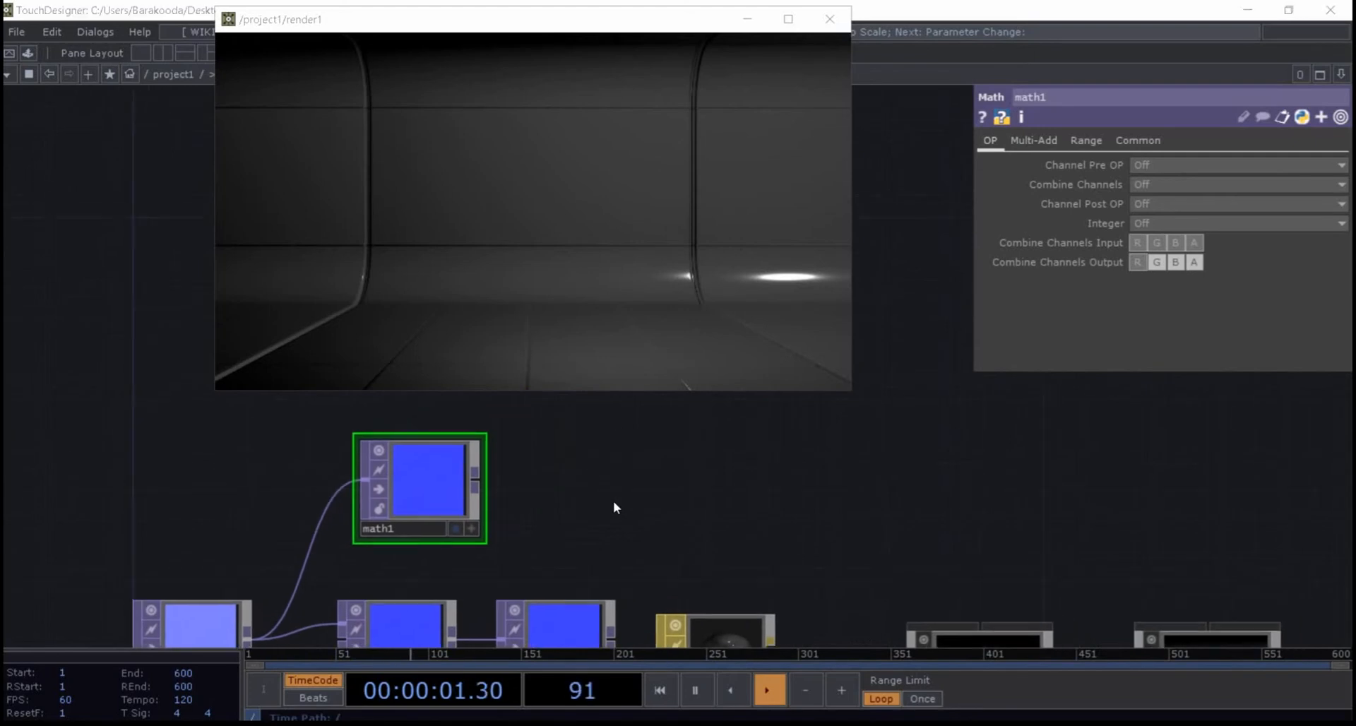
key("Tab")
type("di")
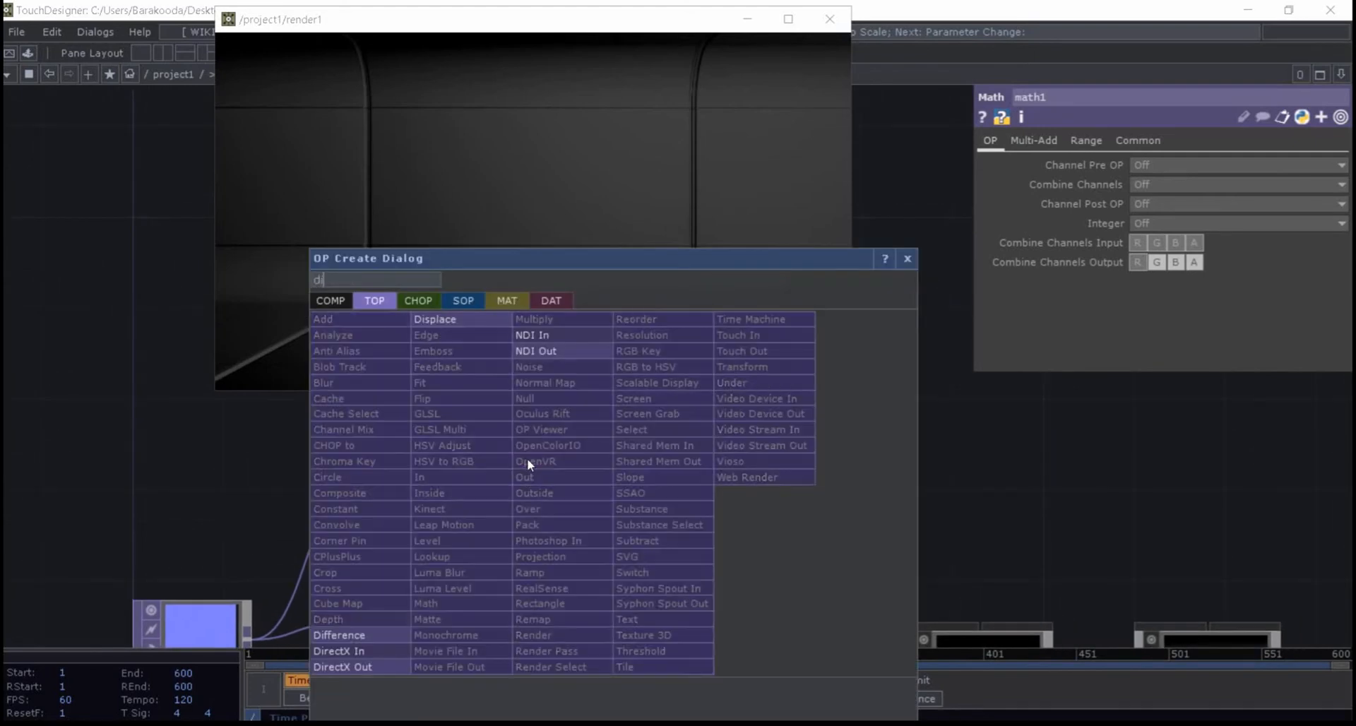
left_click(339, 636)
left_click(633, 503)
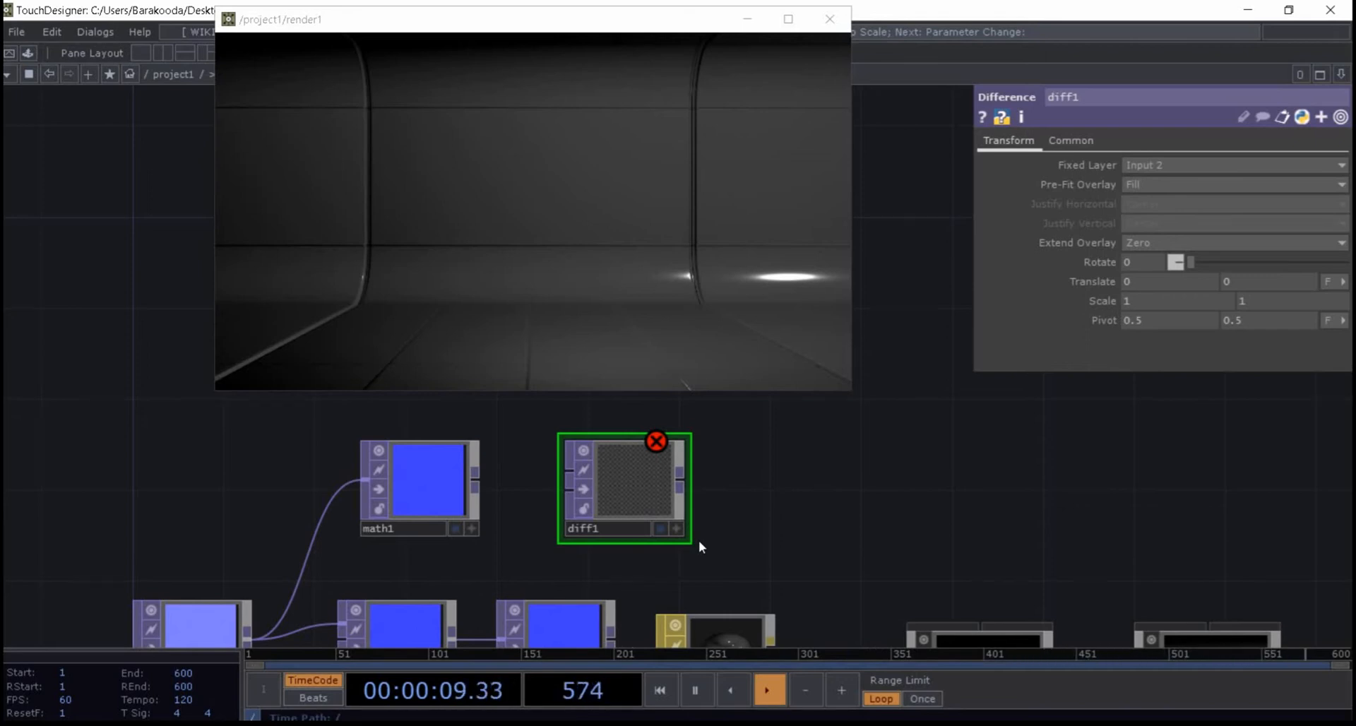
- Wire math1 and null1 into the two inputs of diff1 and inspect the difference image
scroll(808, 466, "down", 5)
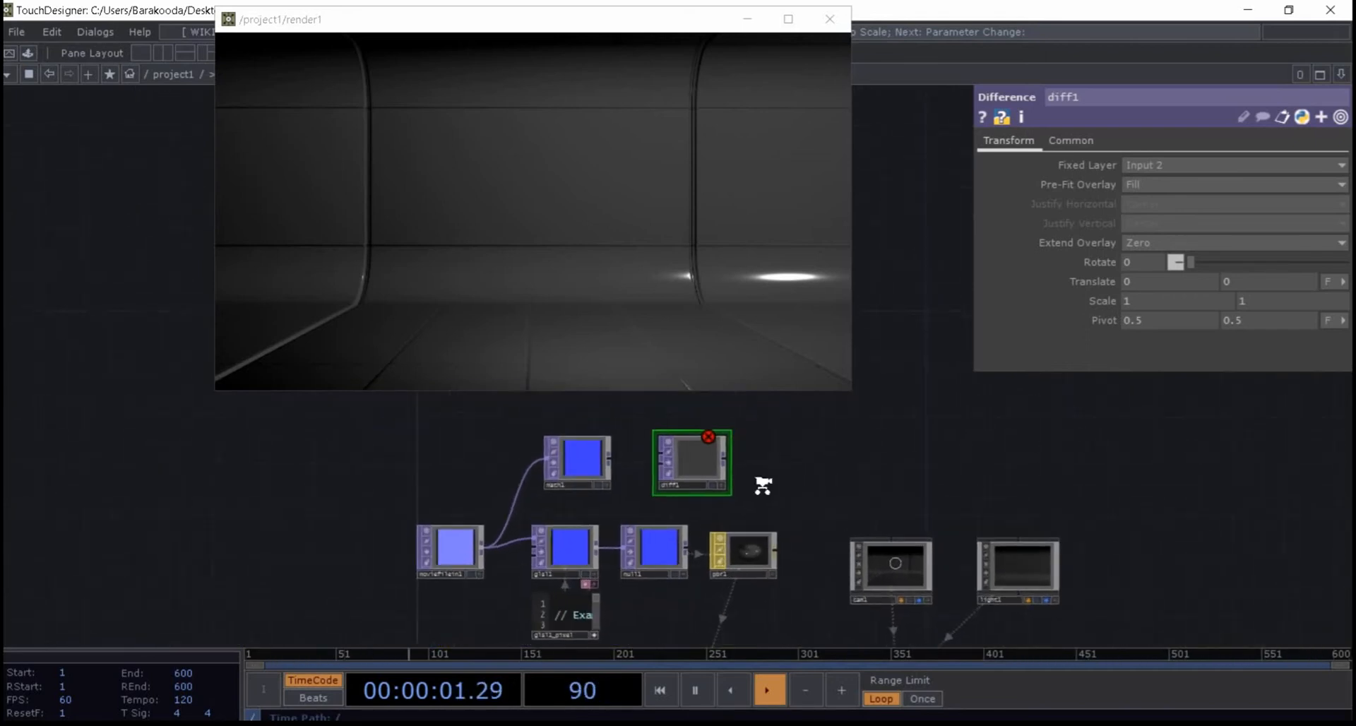
scroll(763, 485, "up", 3)
left_click_drag(564, 454, 631, 446)
scroll(622, 511, "up", 3)
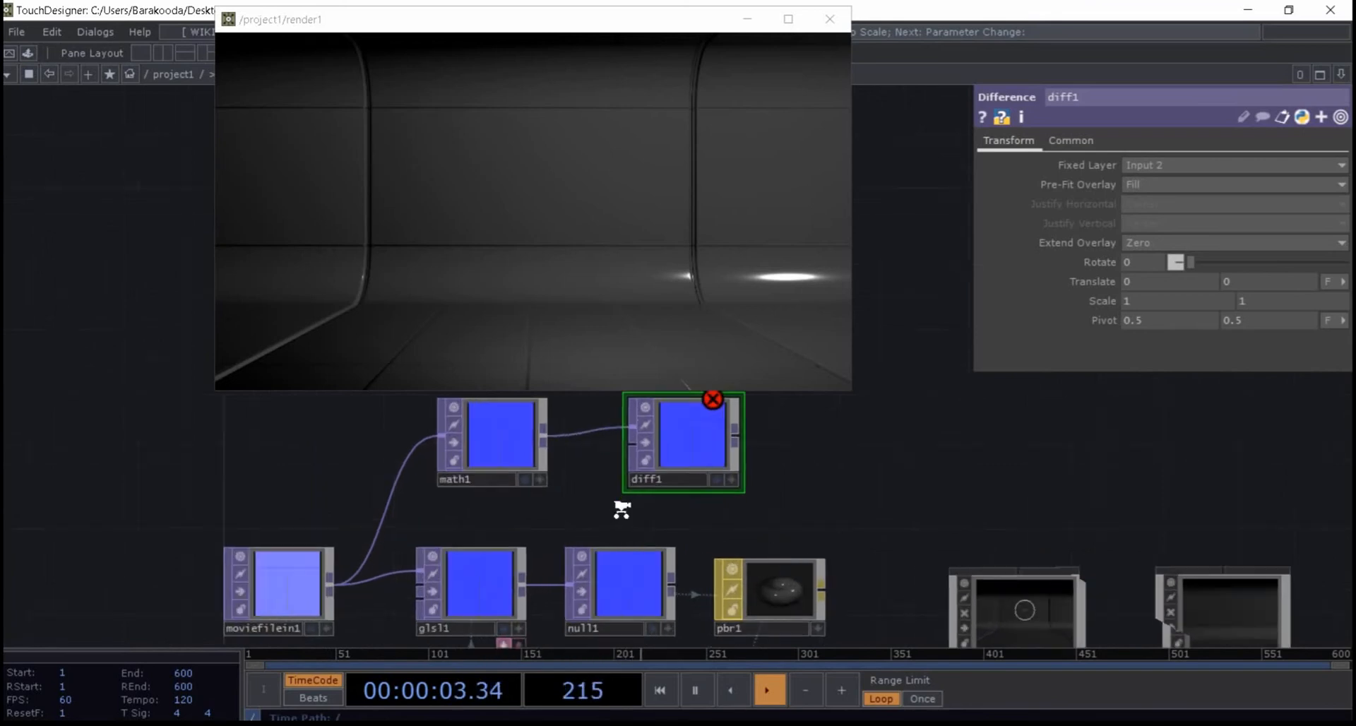
scroll(626, 524, "down", 3)
left_click_drag(660, 569, 624, 466)
scroll(678, 433, "up", 2)
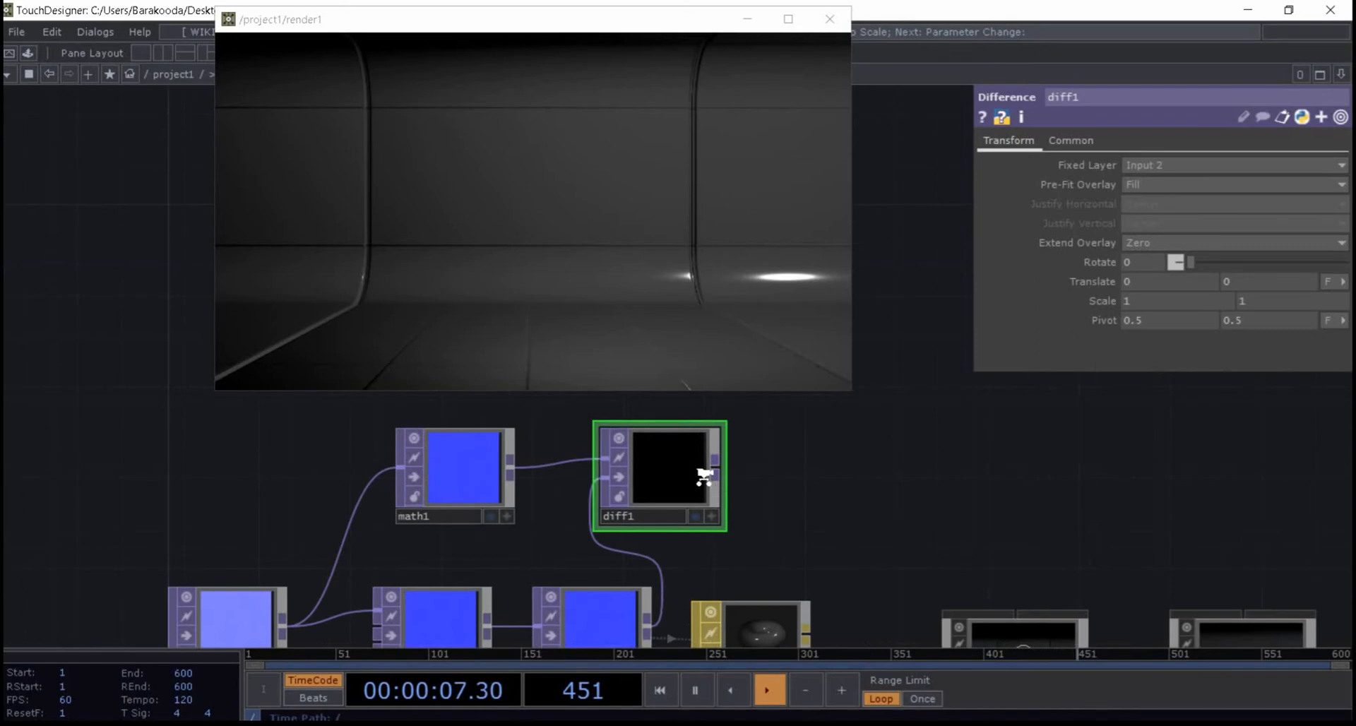
scroll(709, 478, "up", 3)
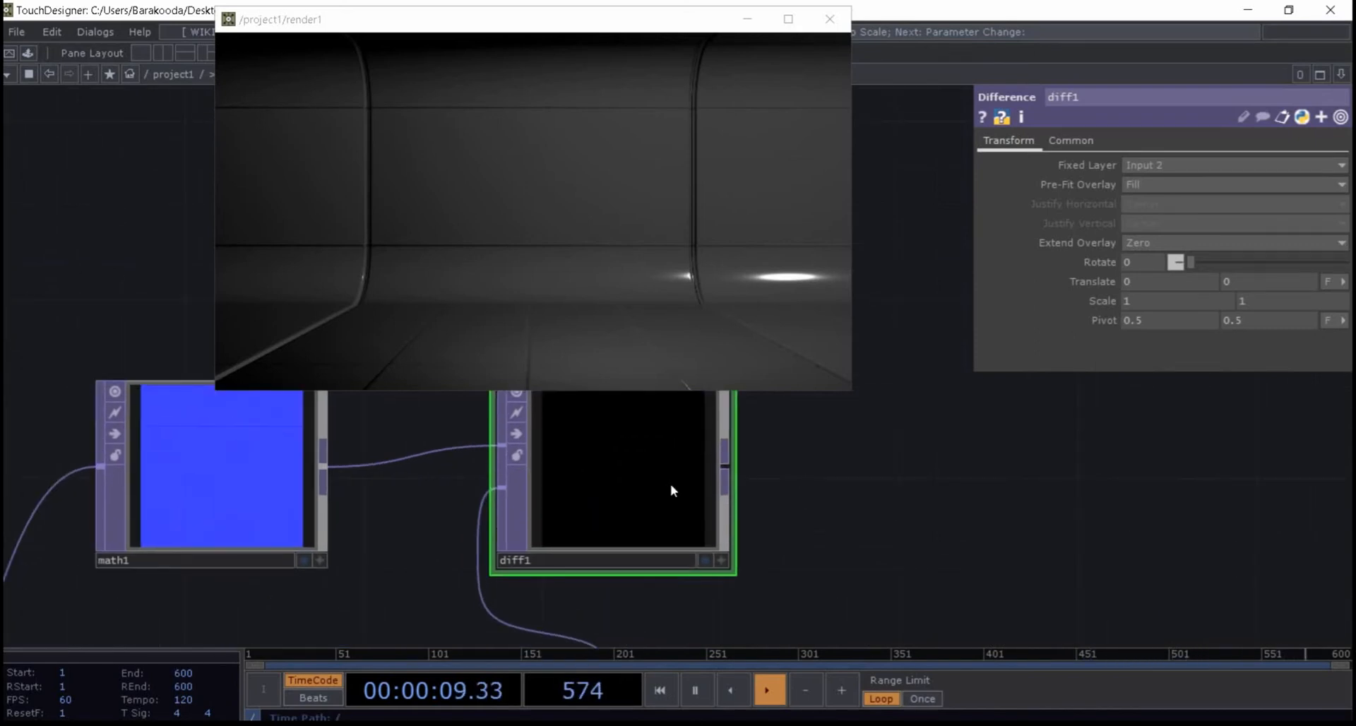
scroll(671, 484, "down", 3)
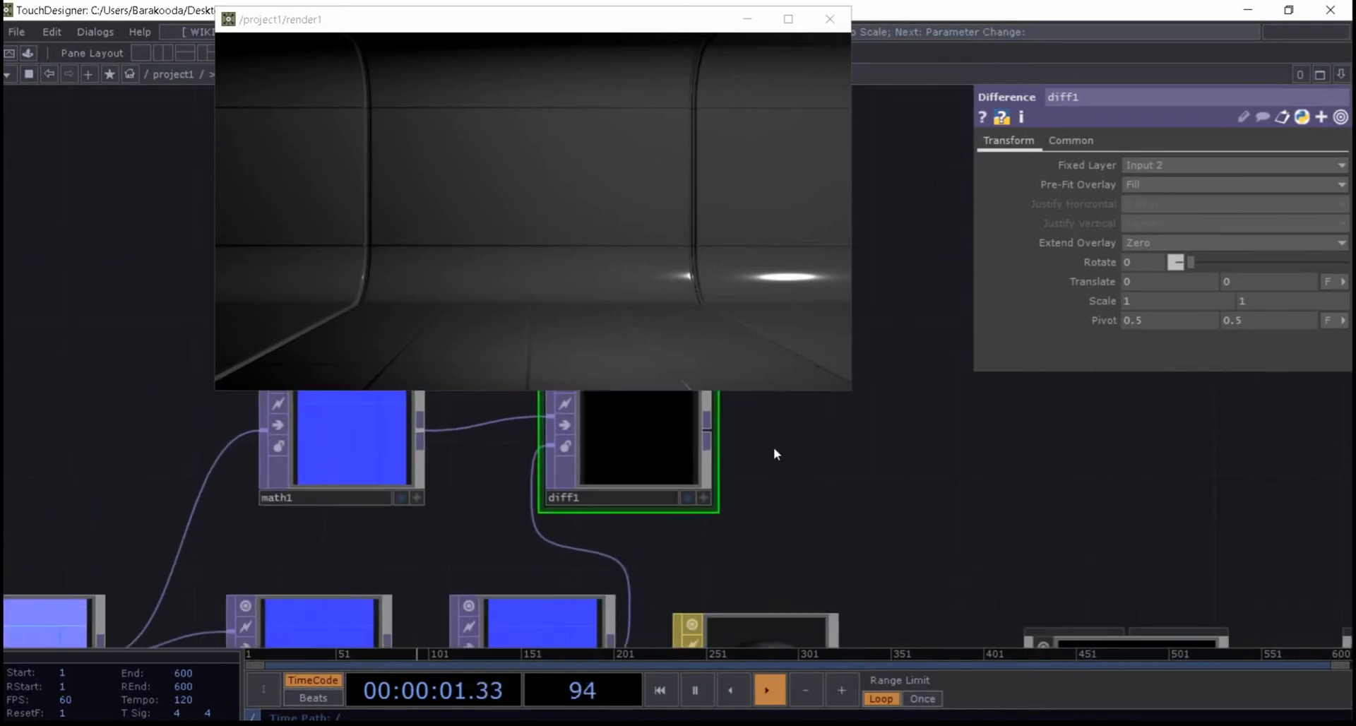
left_click_drag(762, 461, 739, 486)
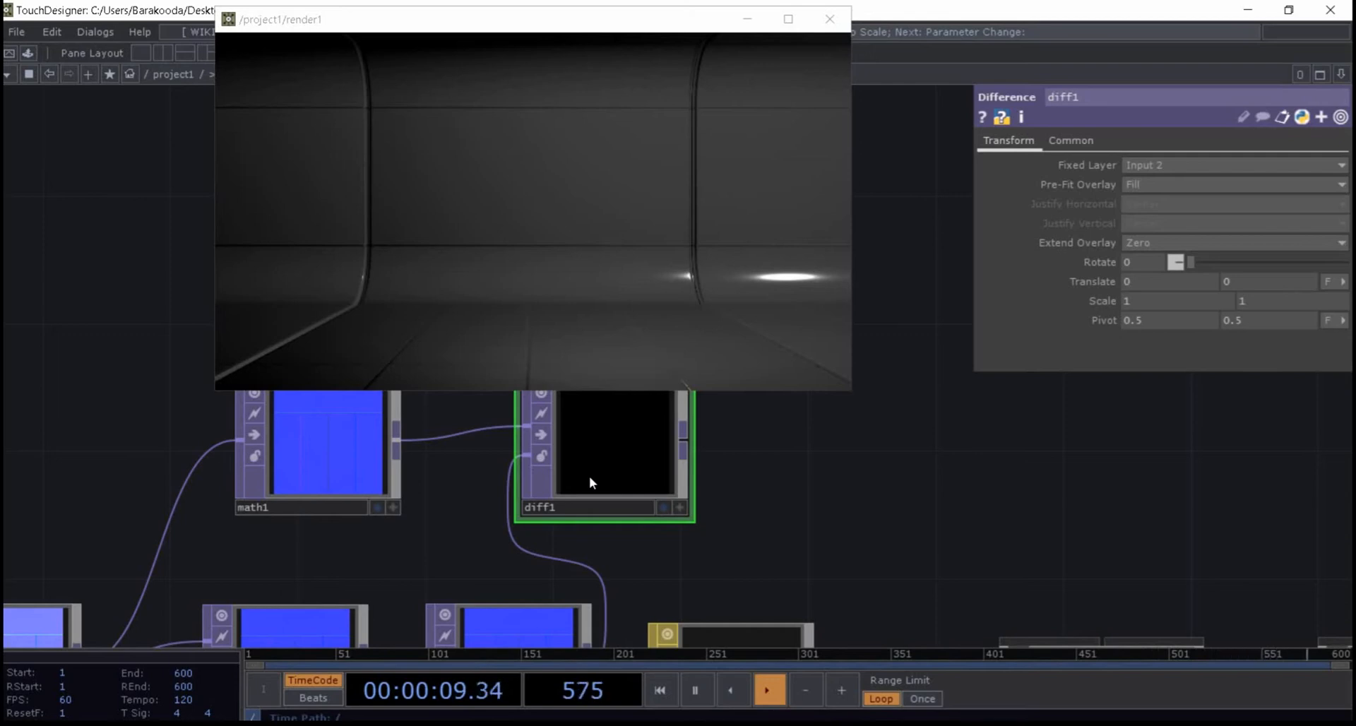
- Delete the diff1 and math1 comparison nodes from the network
key("Delete")
scroll(547, 424, "down", 5)
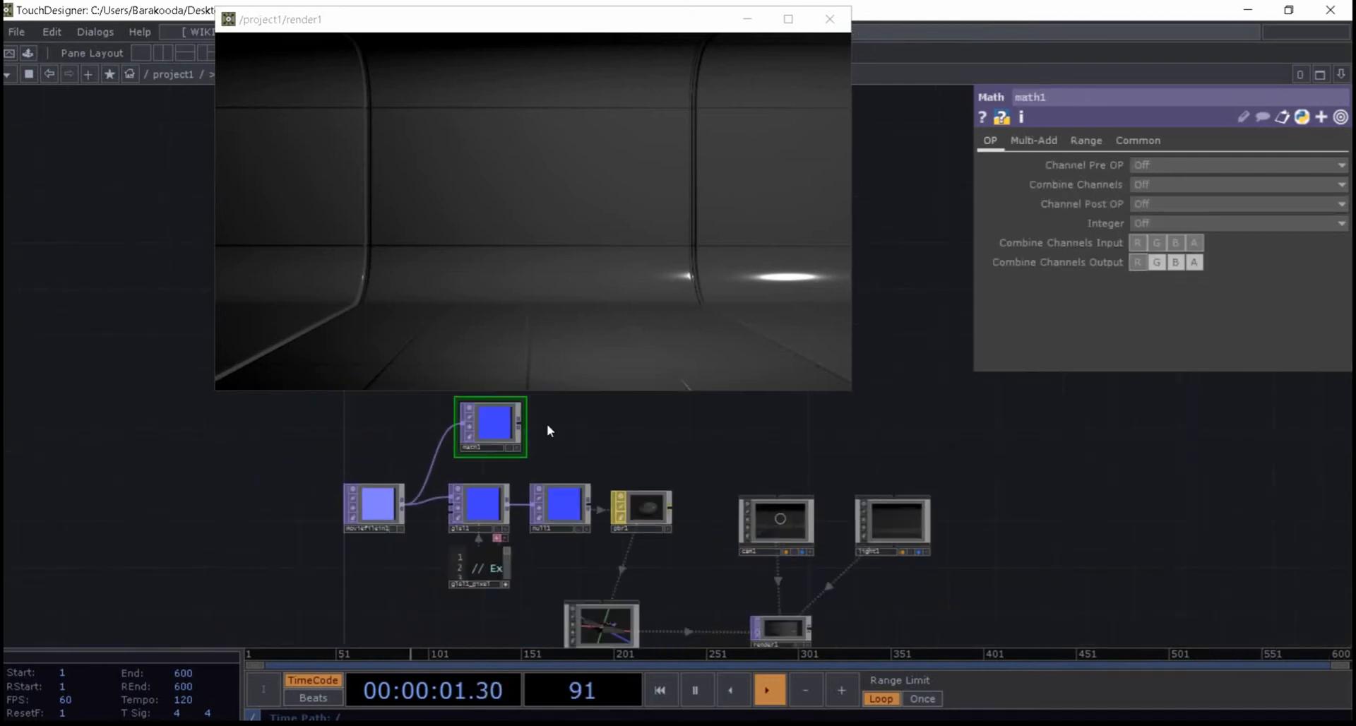
scroll(546, 424, "up", 2)
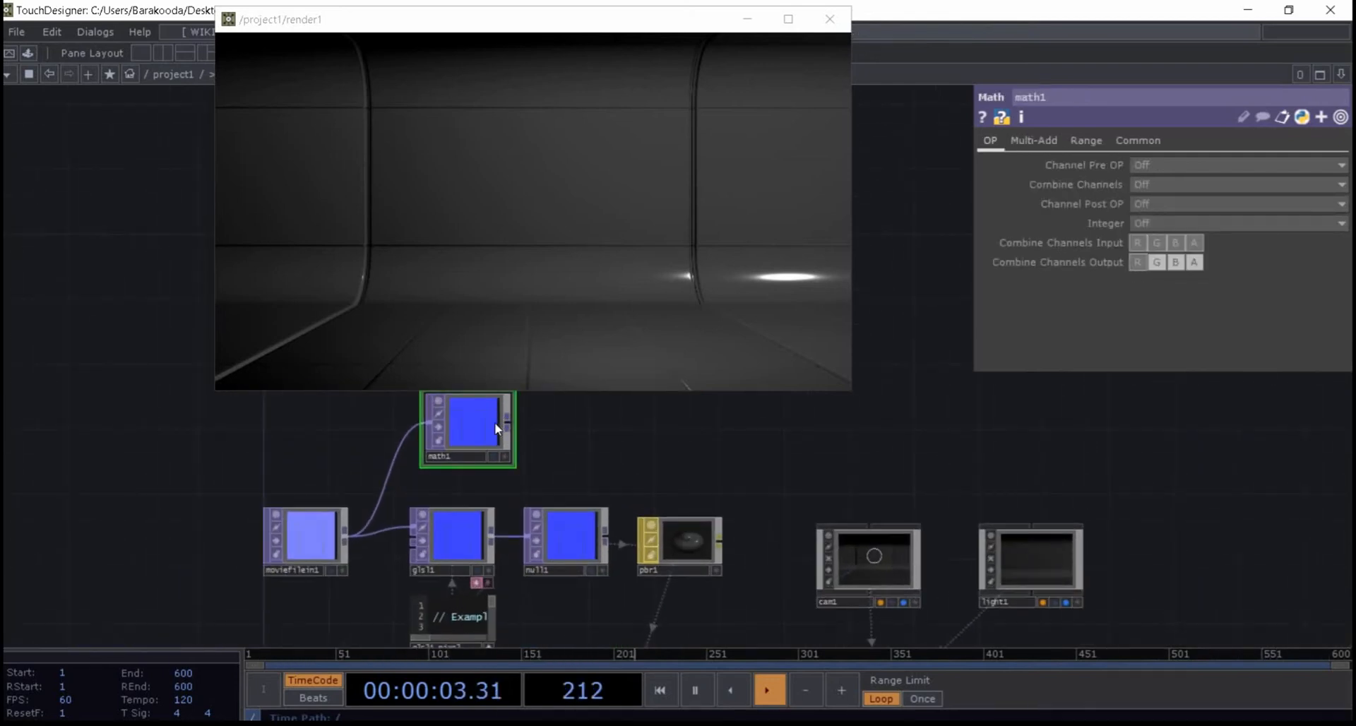
left_click_drag(520, 565, 557, 483)
scroll(565, 543, "up", 5)
left_click_drag(488, 558, 705, 534)
scroll(658, 584, "up", 3)
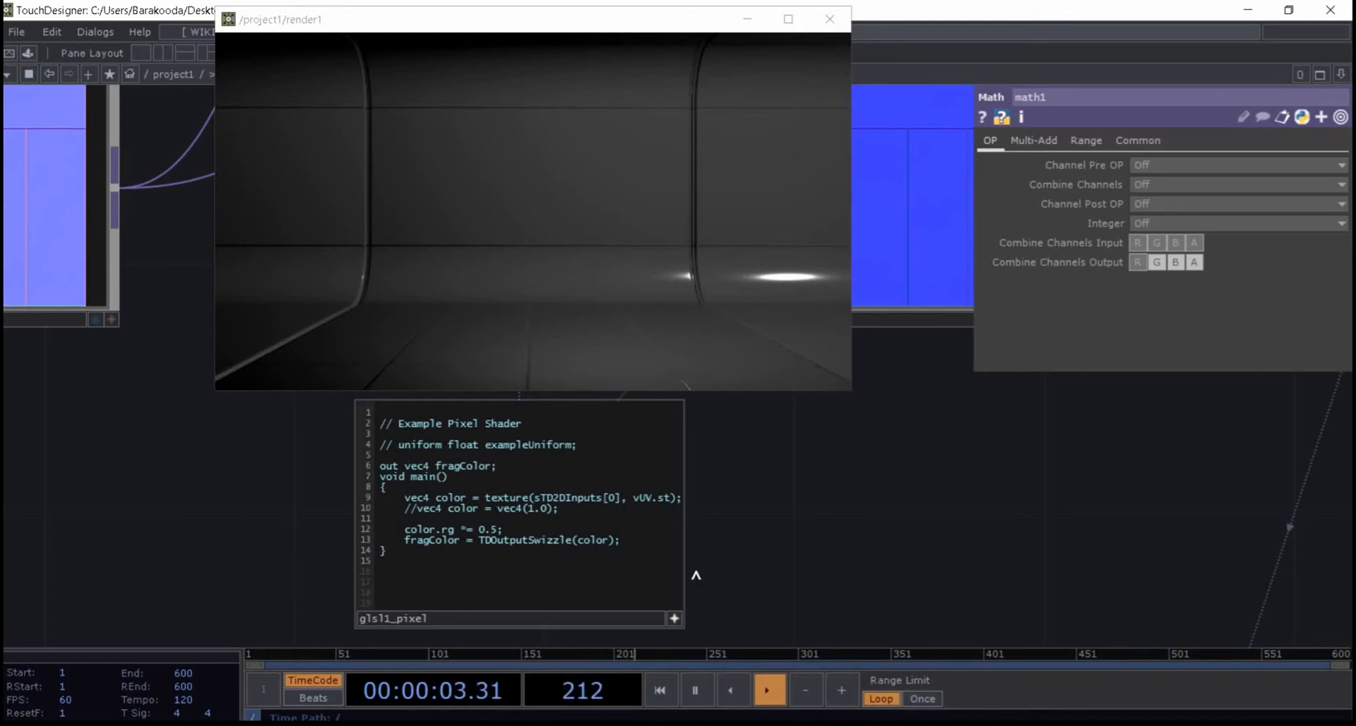
scroll(827, 558, "down", 5)
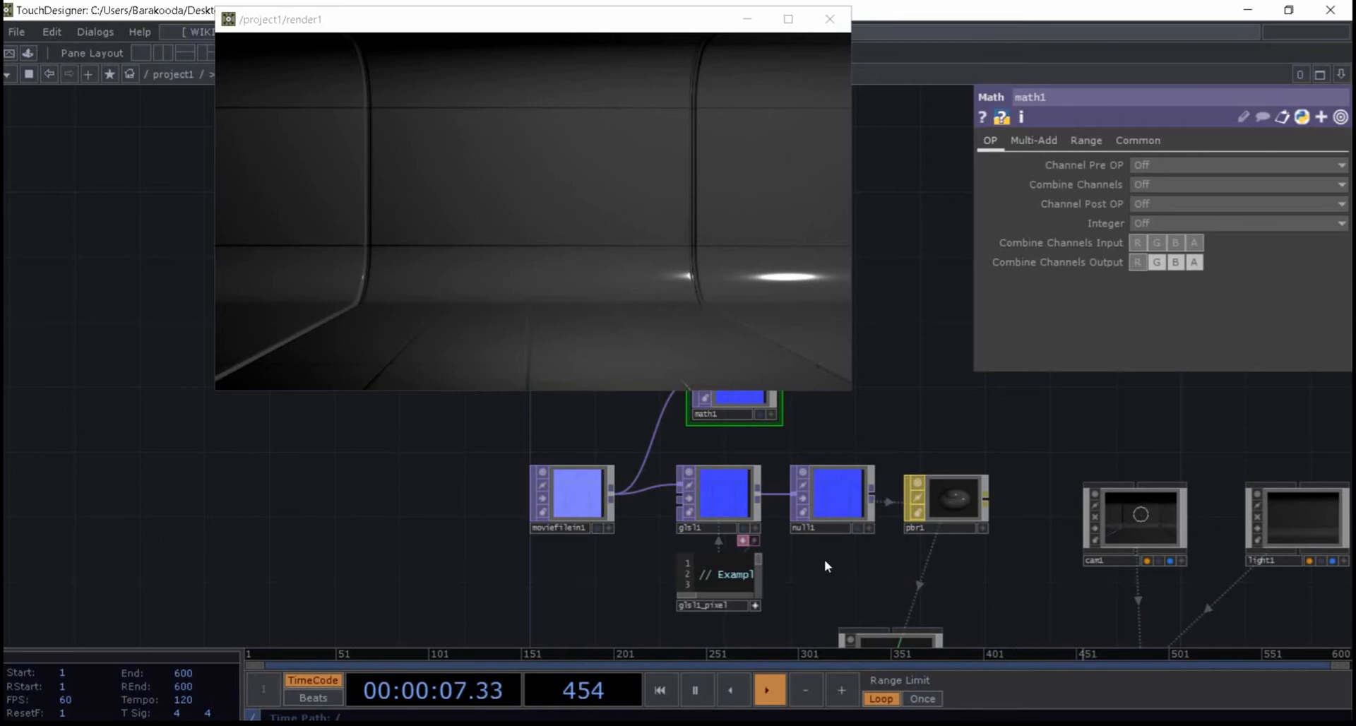
double_click(430, 517)
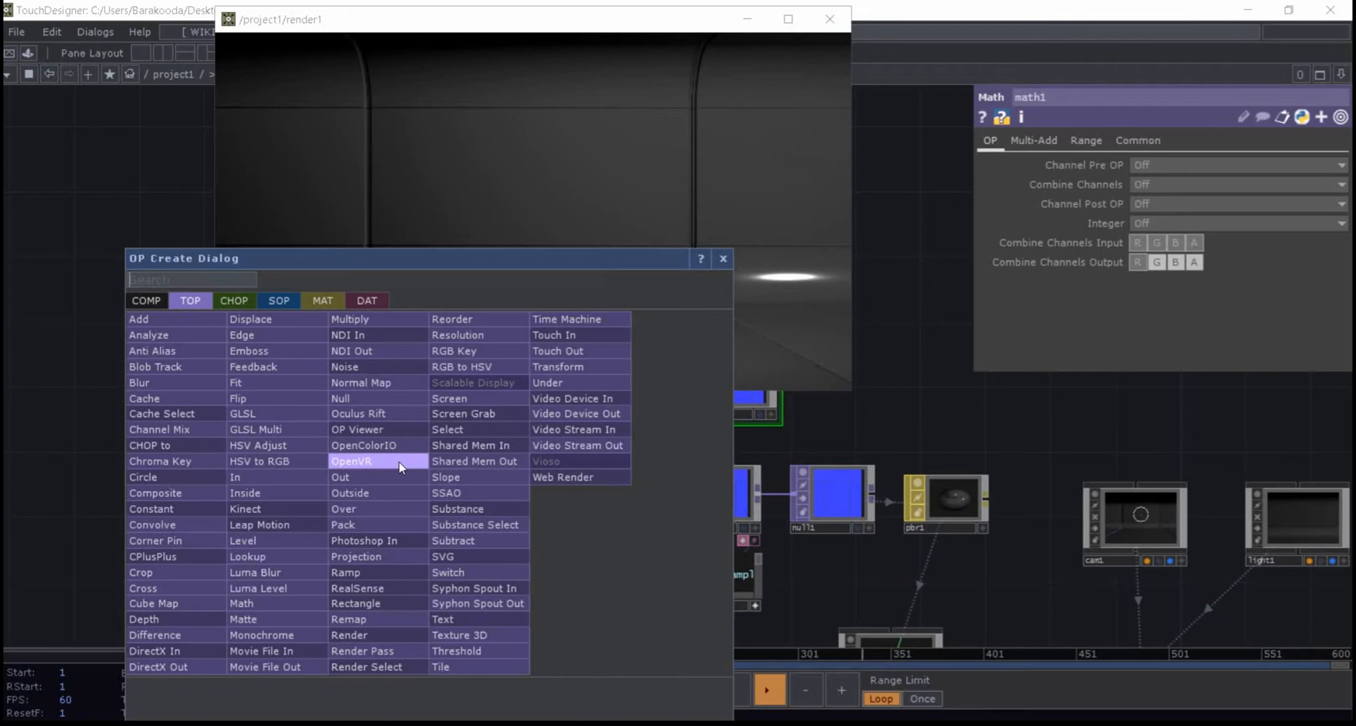
left_click(919, 427)
left_click_drag(817, 399, 696, 436)
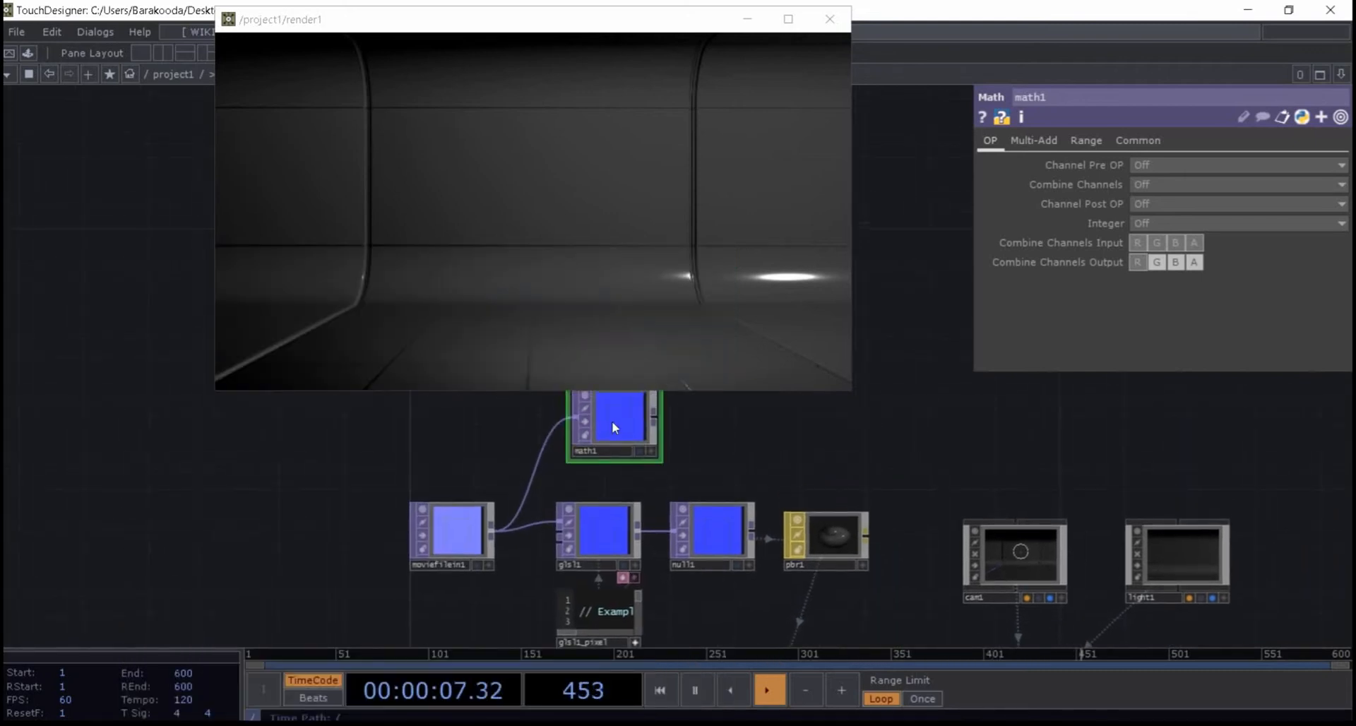
key("Delete")
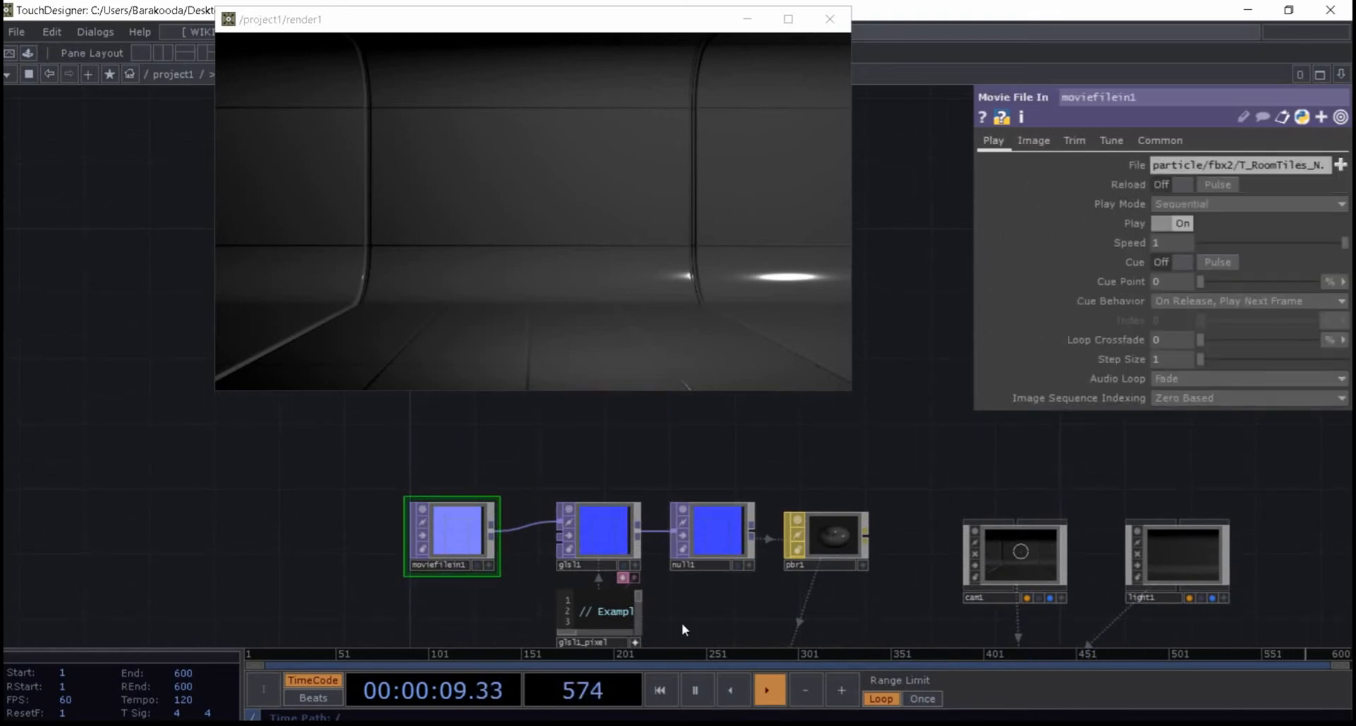
- Collapse the docked glsl1_pixel shader DAT beneath glsl1
scroll(684, 622, "up", 3)
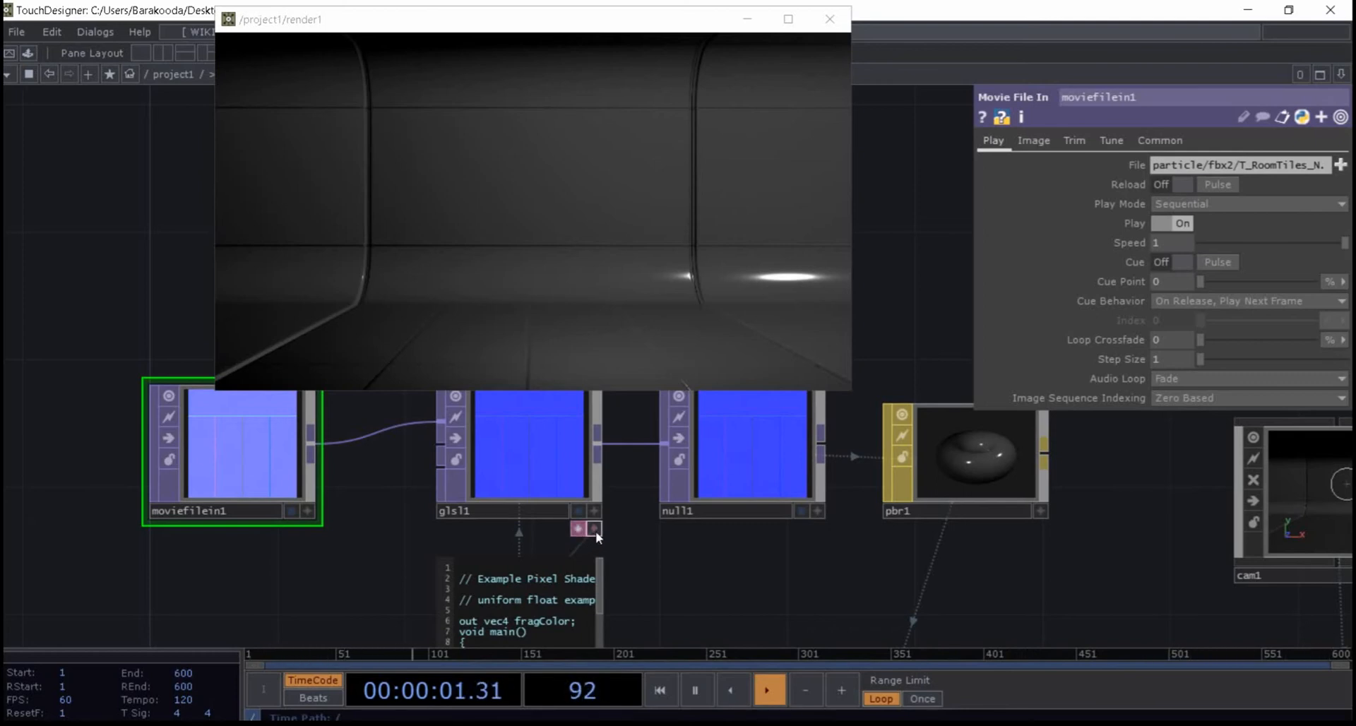
left_click(595, 531)
scroll(600, 531, "down", 3)
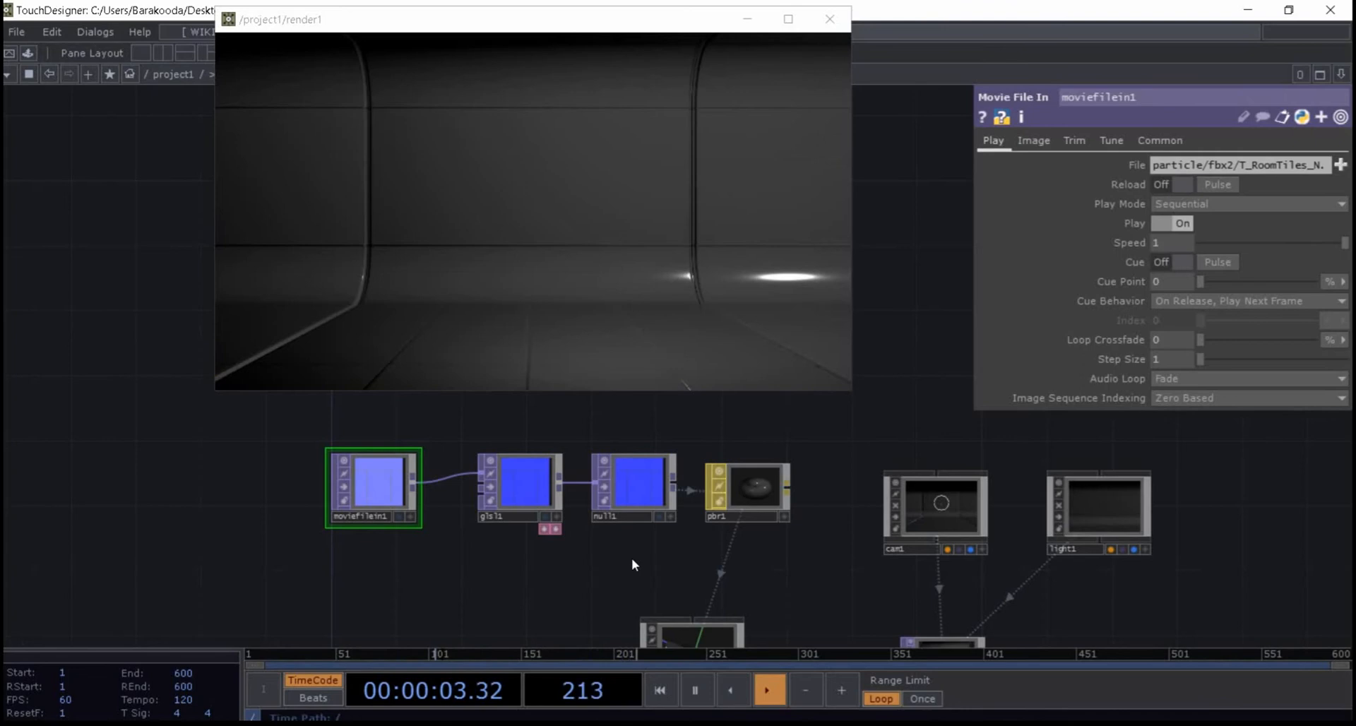
- Expand glsl1's docked glsl1_compute DAT to view its example compute shader, and collapse it again
scroll(631, 558, "up", 3)
left_click(578, 514)
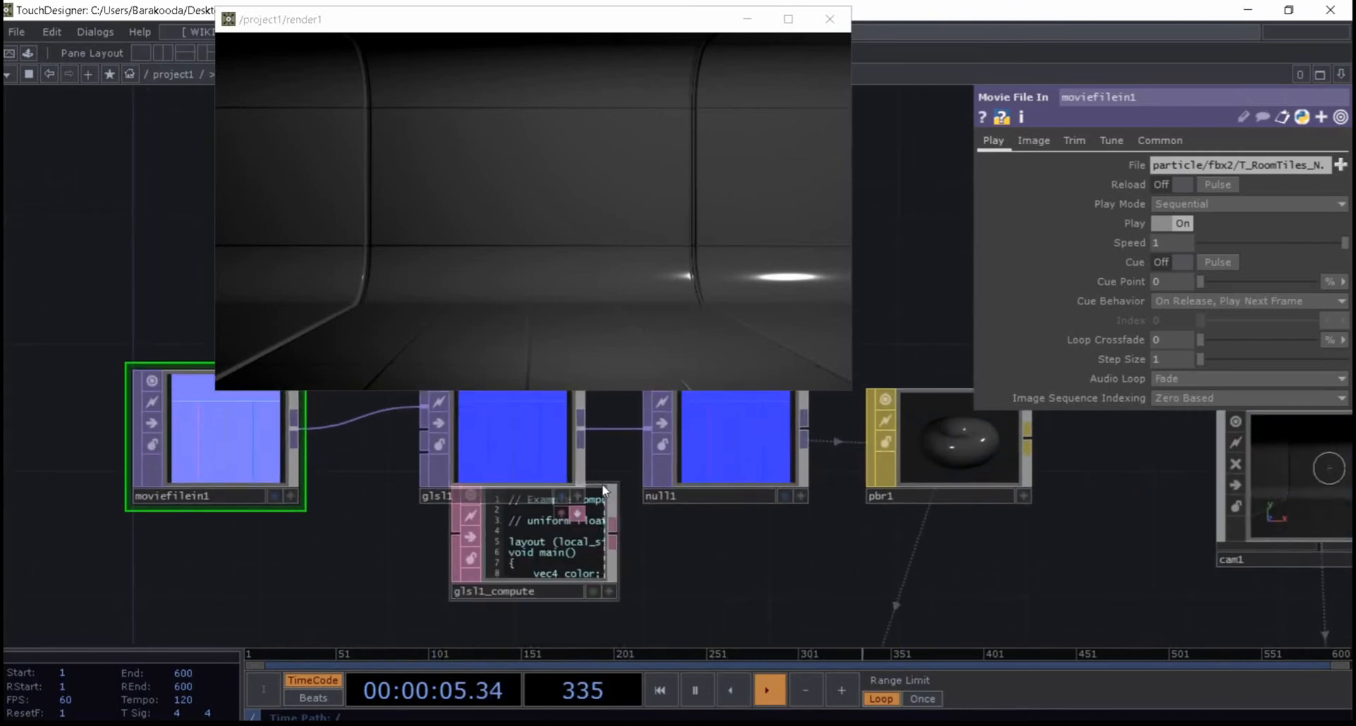
scroll(574, 583, "up", 5)
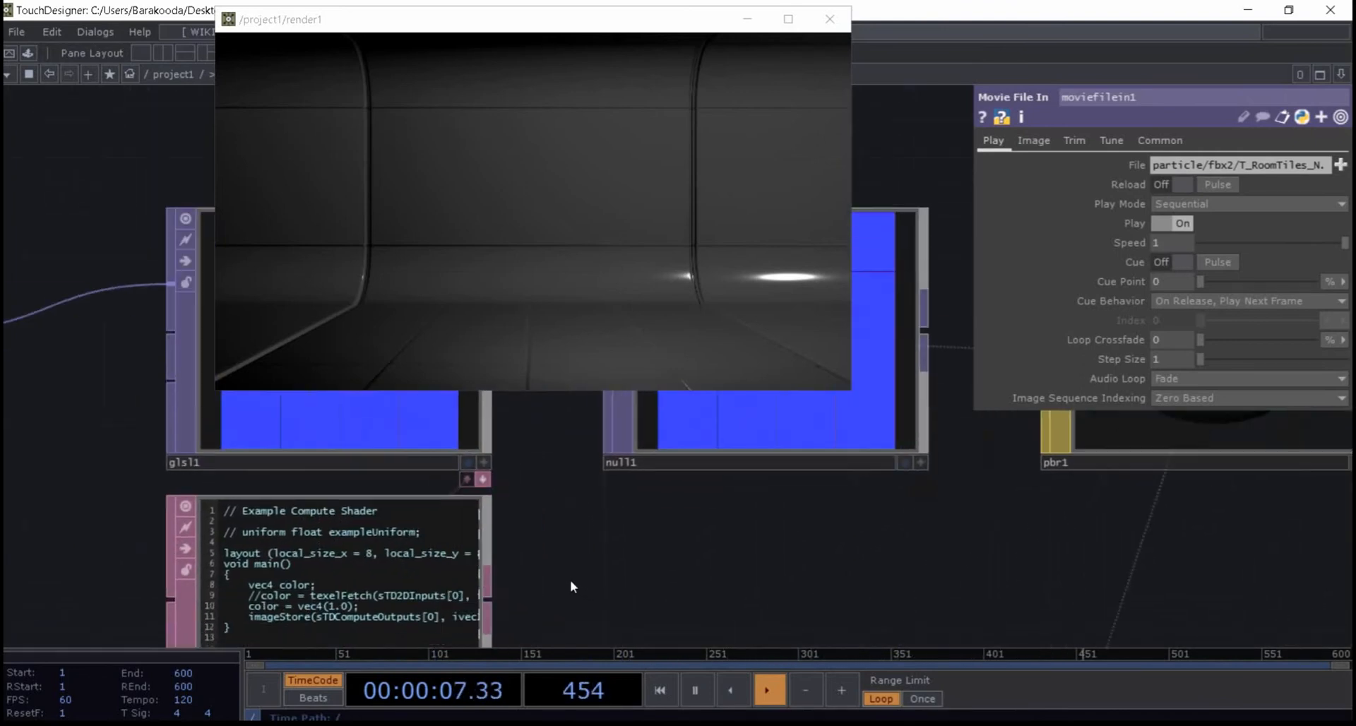
left_click(469, 469)
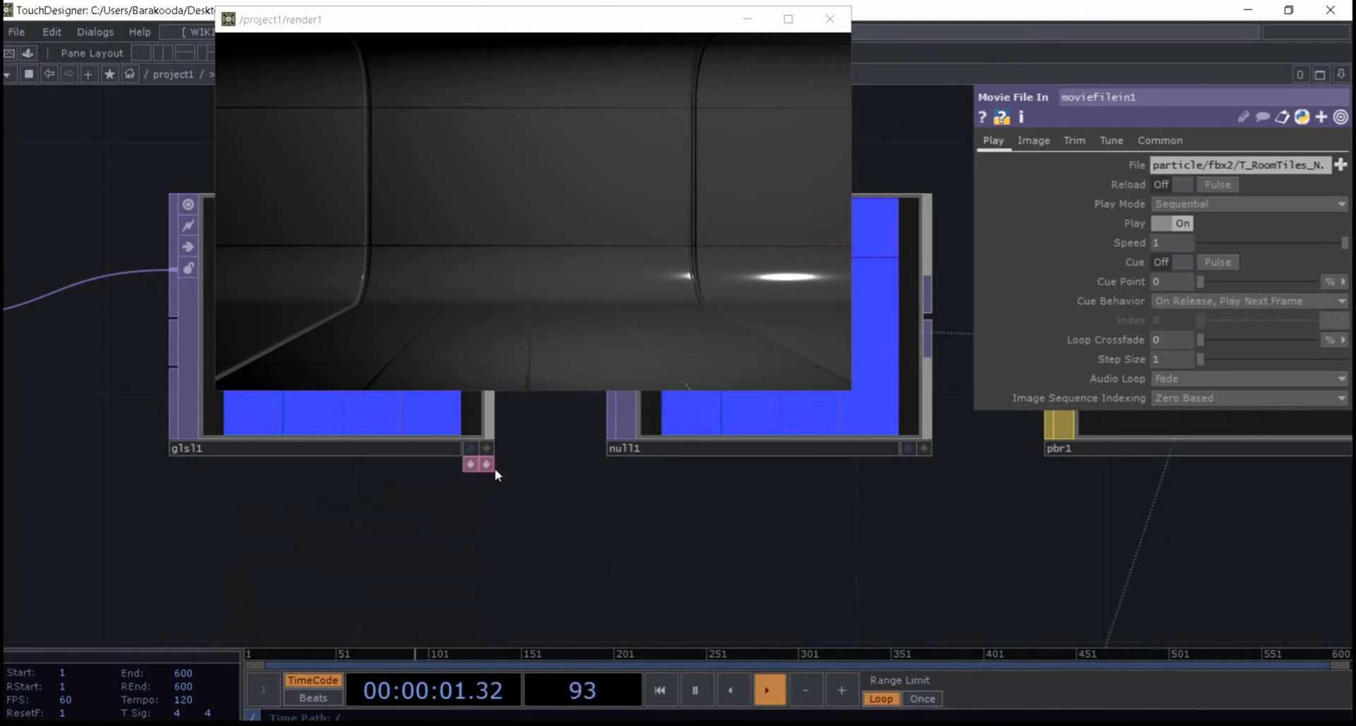
- Move the render1 viewer window aside so the node network with the SM_Base component is uncovered
scroll(452, 488, "down", 3)
scroll(710, 516, "down", 5)
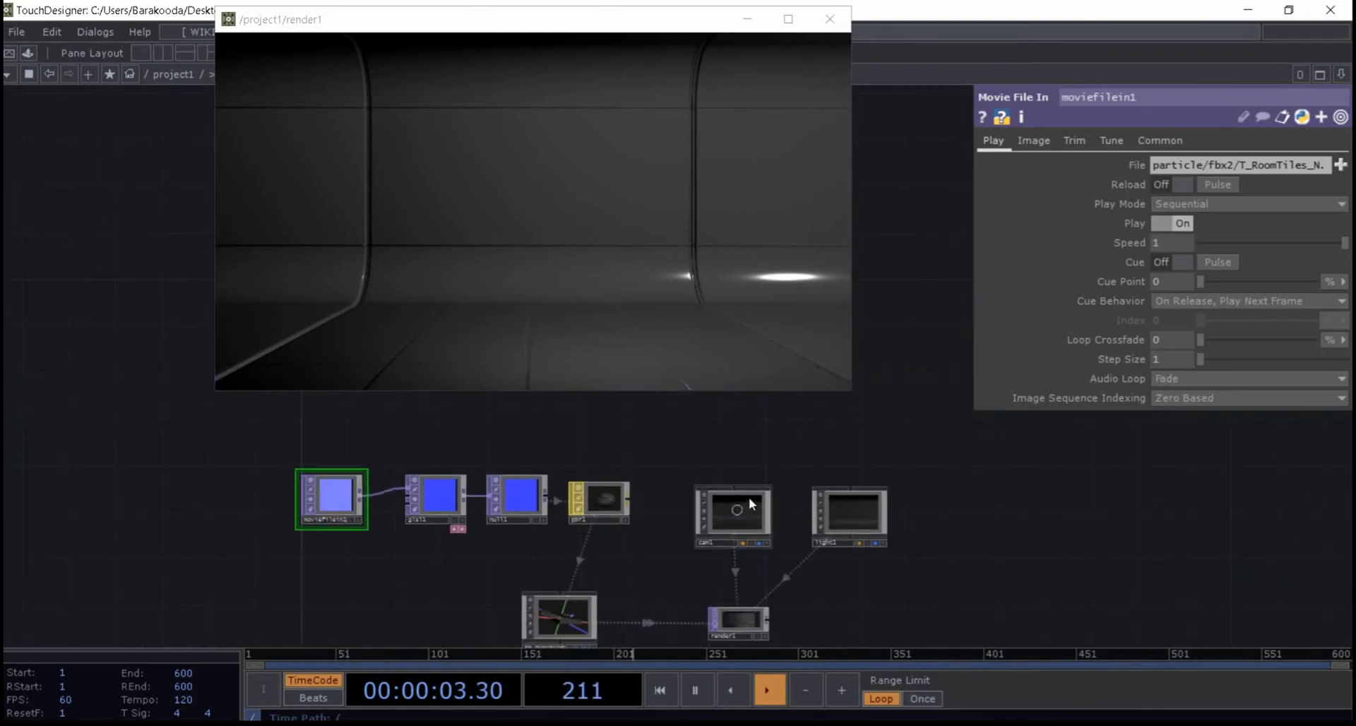
scroll(671, 410, "up", 2)
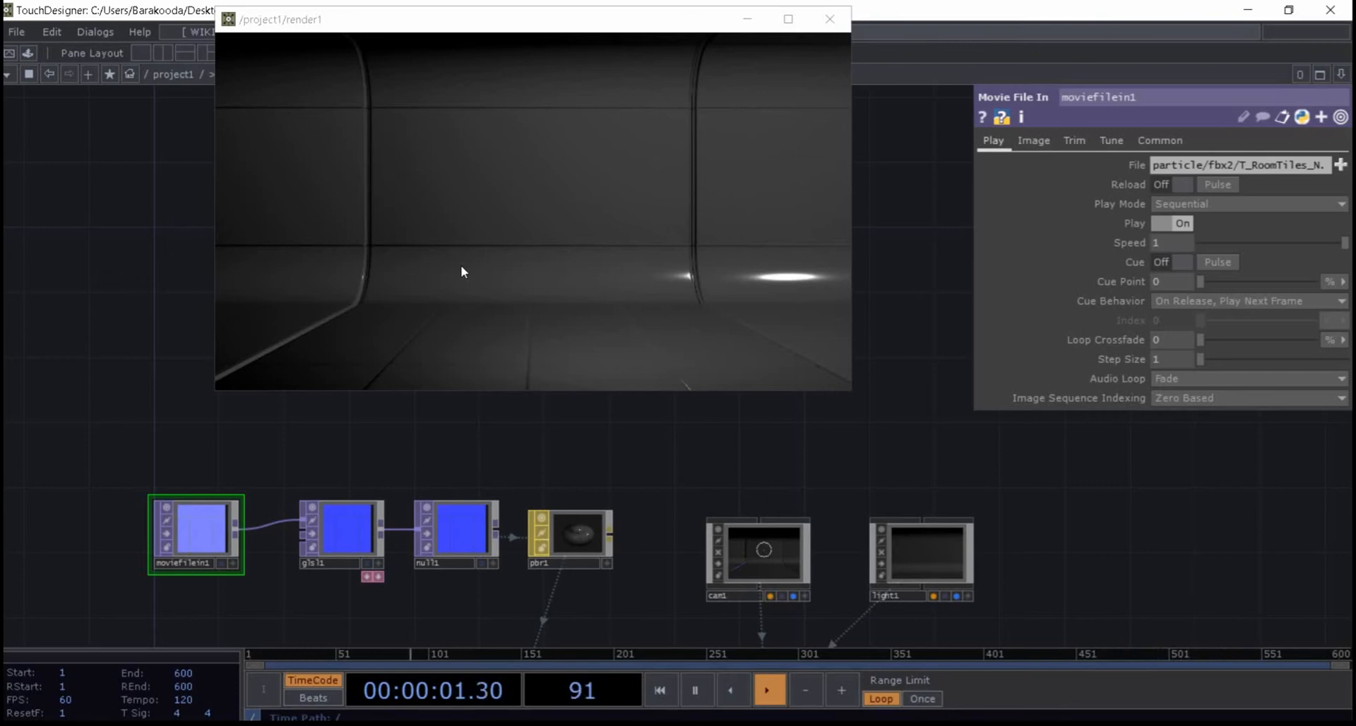
left_click_drag(700, 520, 585, 472)
mouse_move(585, 472)
middle_mouse_down()
mouse_move(573, 467)
mouse_move(586, 473)
middle_mouse_up()
left_click_drag(437, 556, 443, 493)
middle_click_drag(444, 493, 283, 509)
left_click_drag(283, 508, 352, 295)
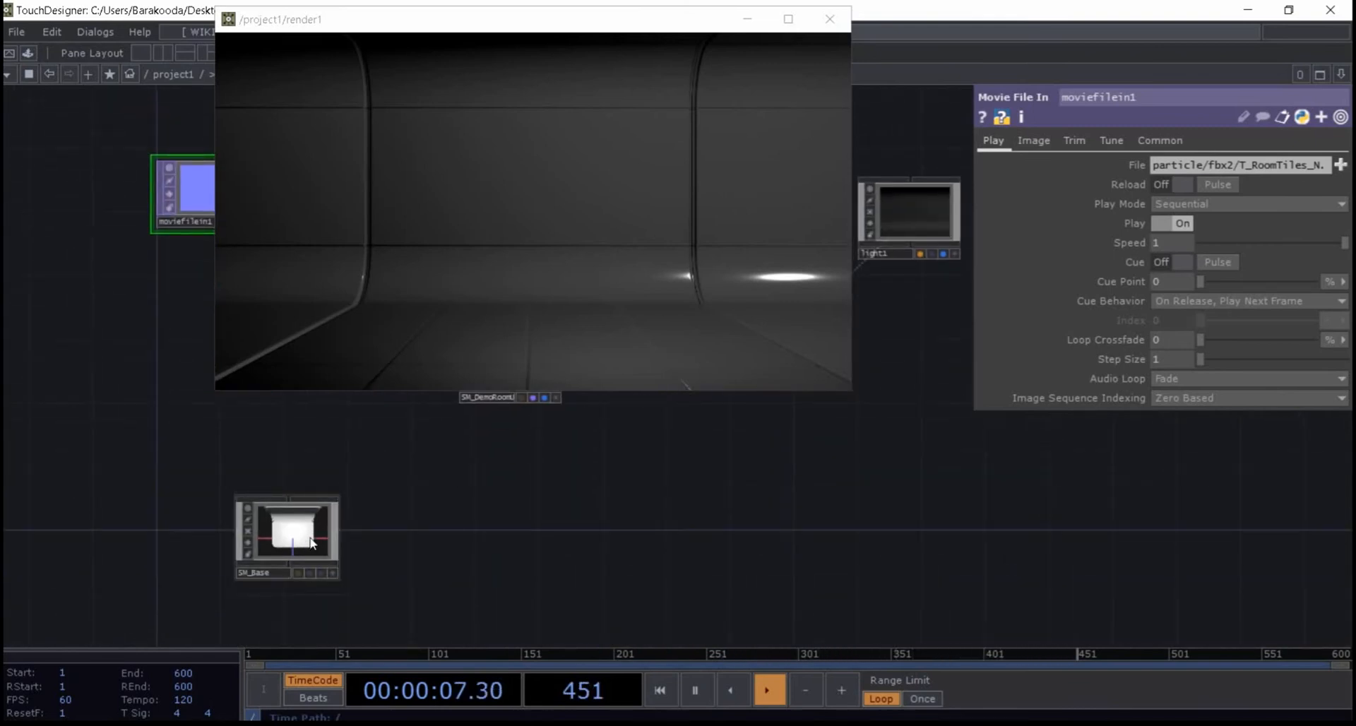
left_click_drag(630, 29, 1115, 65)
left_click_drag(545, 508, 398, 524)
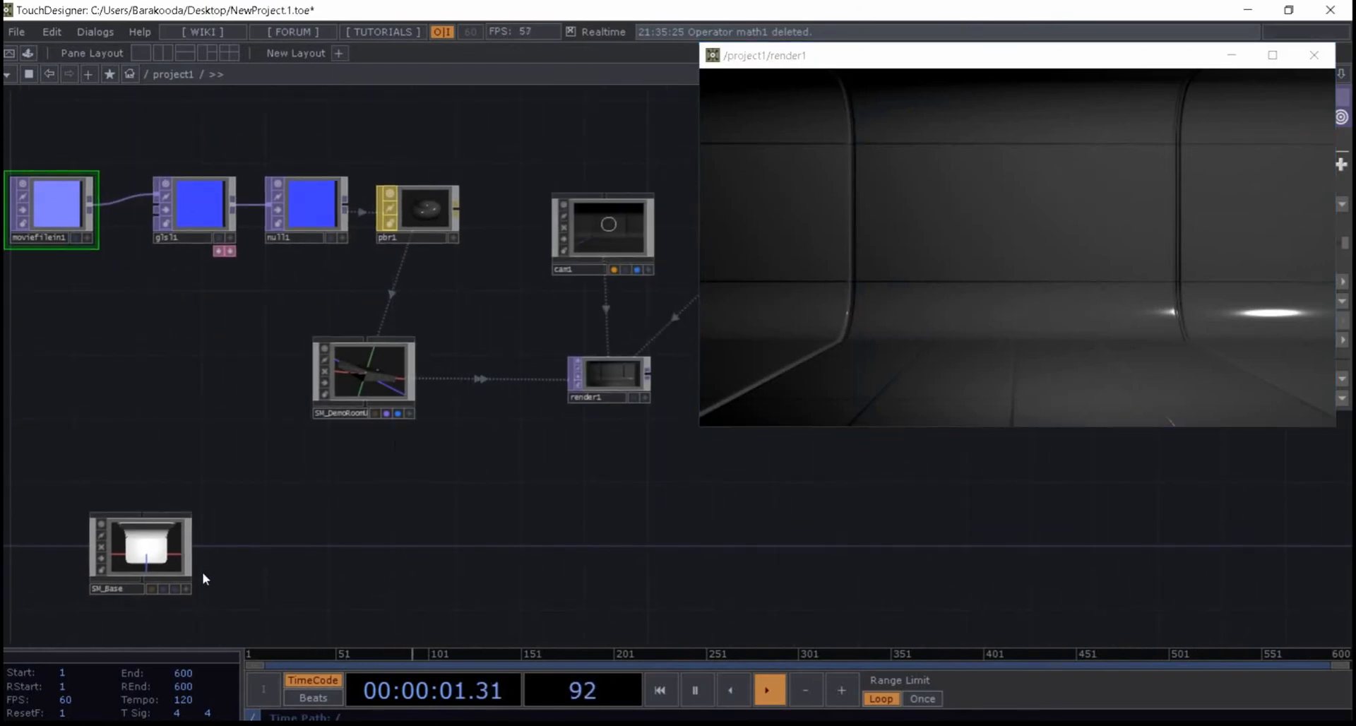
- Enter the SM_Base component and delete the two extra operators there, keeping only the nested SM_Base geometry
left_click(157, 562)
key("i")
left_click_drag(424, 463, 370, 473)
scroll(370, 473, "down", 3)
right_click_drag(454, 268, 147, 538)
key("Delete")
- Enter the nested SM_Base component and examine its splitGeoMat geometry components
left_click(586, 417)
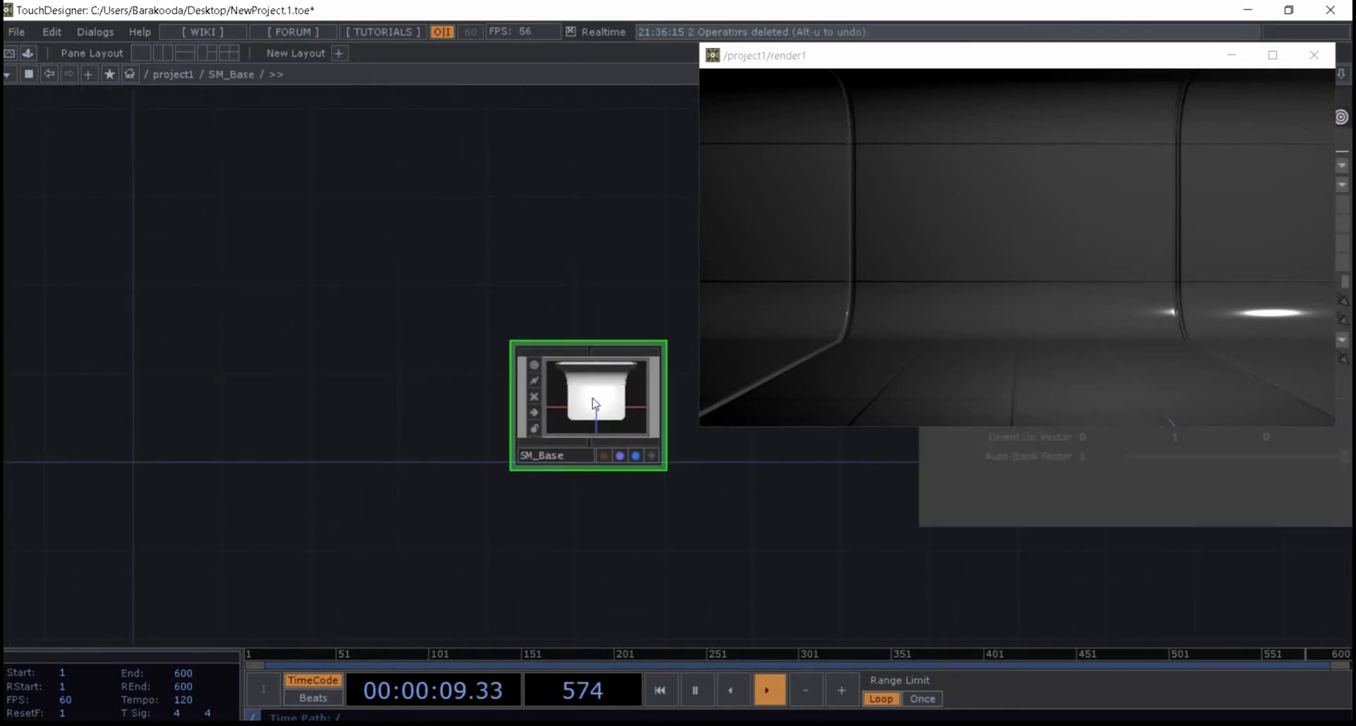
key("i")
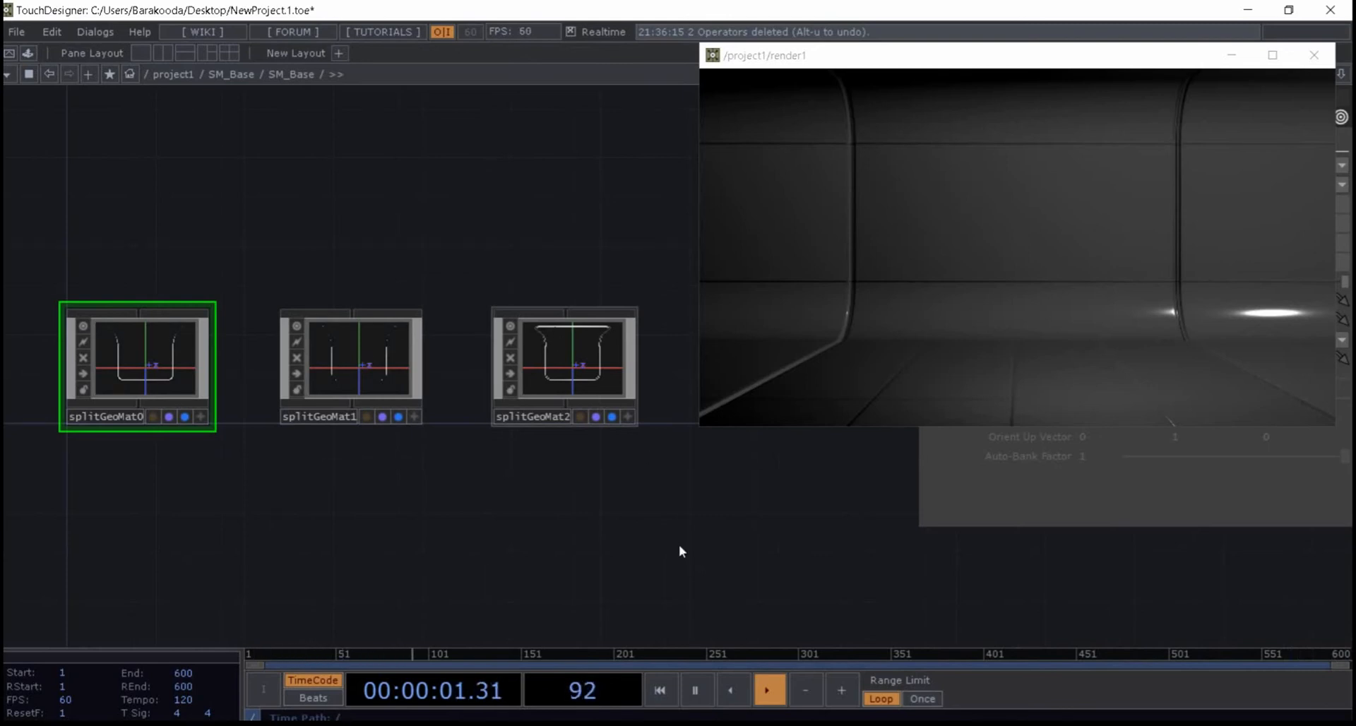
scroll(433, 565, "down", 4)
scroll(556, 535, "up", 3)
left_click_drag(496, 513, 528, 468)
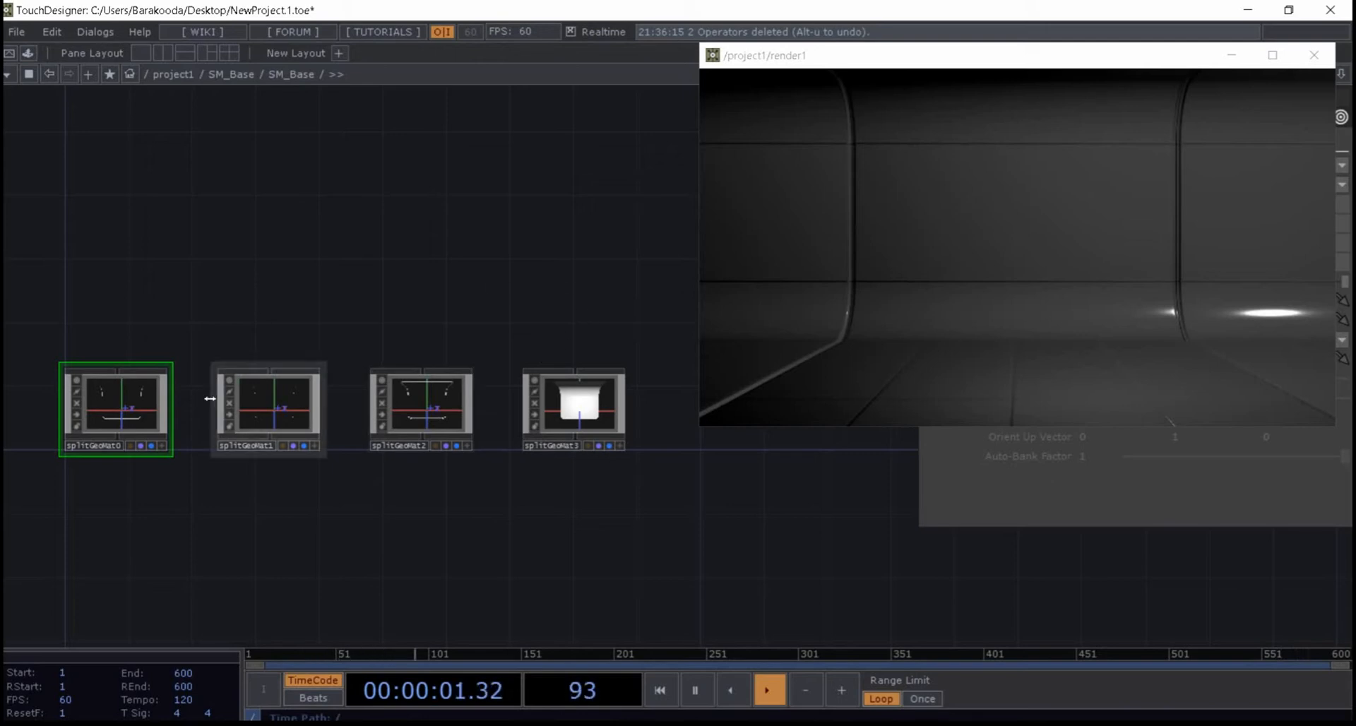
left_click_drag(561, 502, 561, 460)
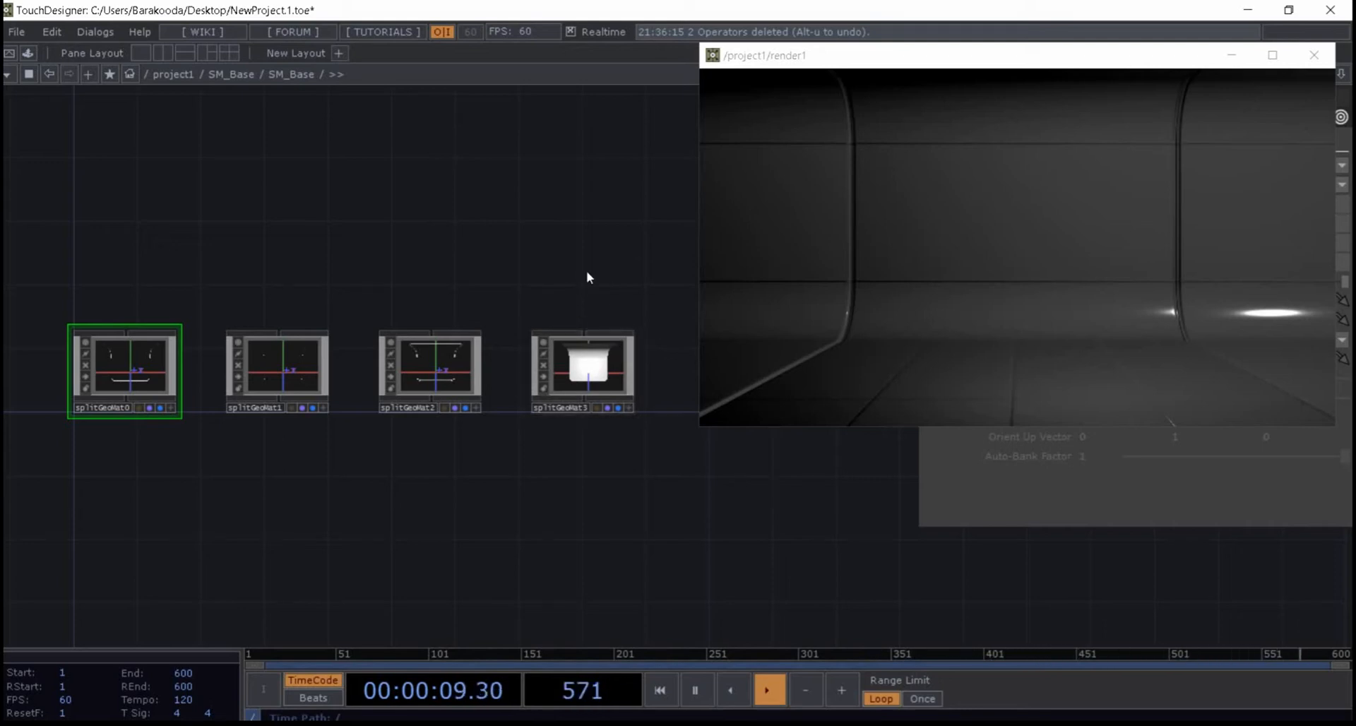
- Look inside splitGeoMat3 and splitGeoMat2 in turn, returning to the nested SM_Base level after each
double_click(583, 361)
key("u")
left_click(421, 372)
key("i")
key("u")
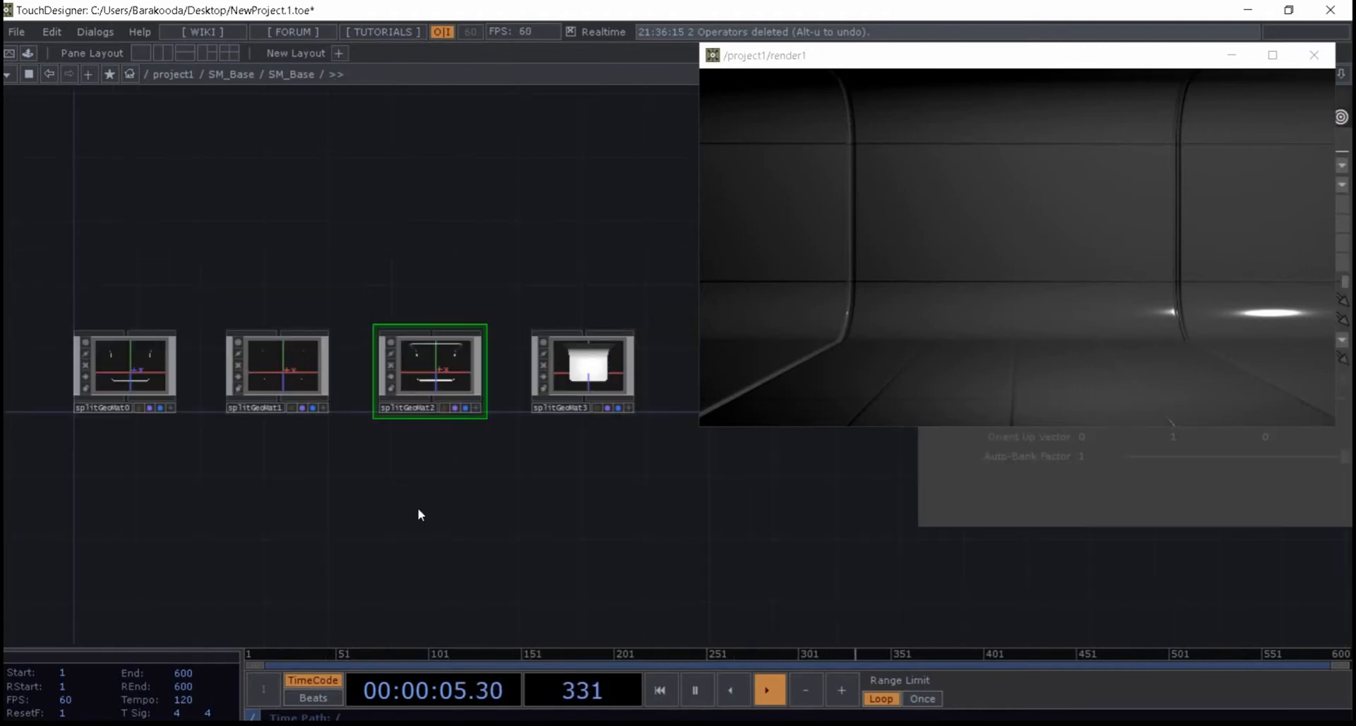
- Move the mesh SOP out of splitGeoMat3 into the parent SM_Base network by cutting and pasting it
double_click(602, 381)
left_click(599, 410)
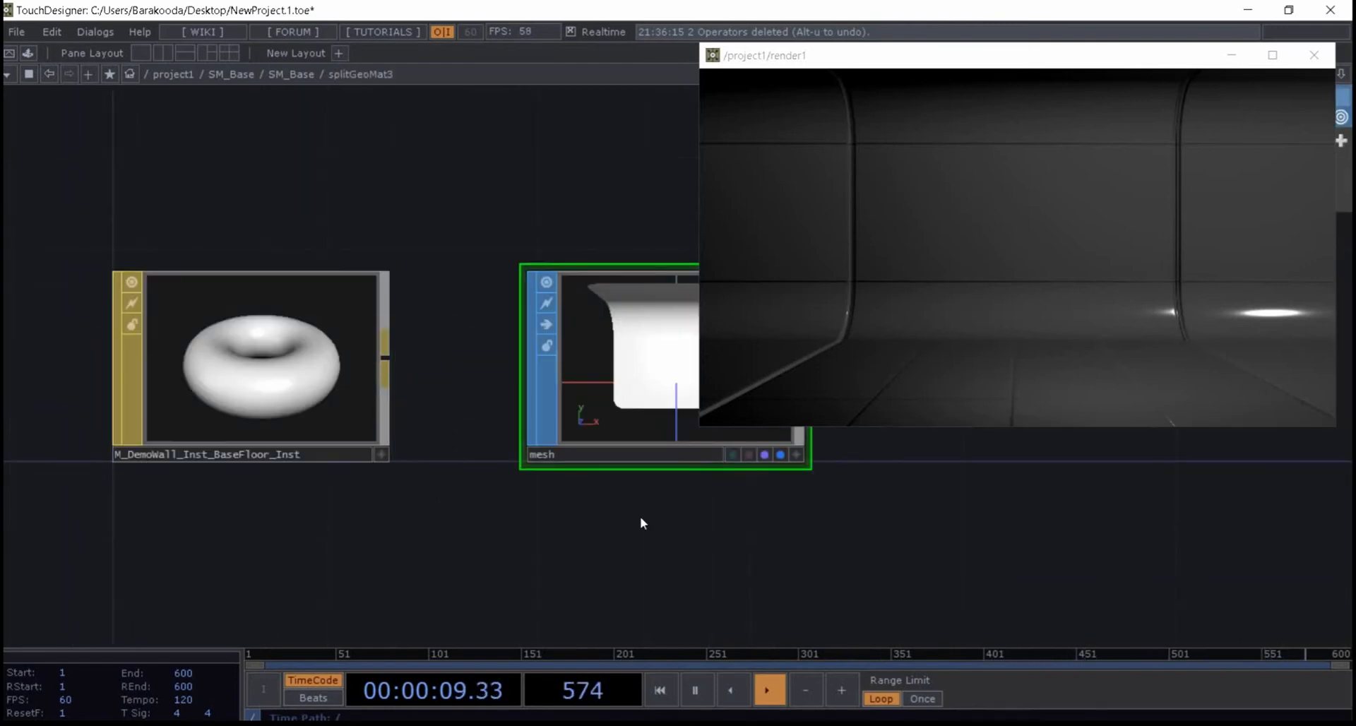
key("Delete")
key("u")
key("ctrl+v")
- Move the mesh SOP from splitGeoMat2 into the parent network and stack the two extracted meshes vertically
left_click(447, 383)
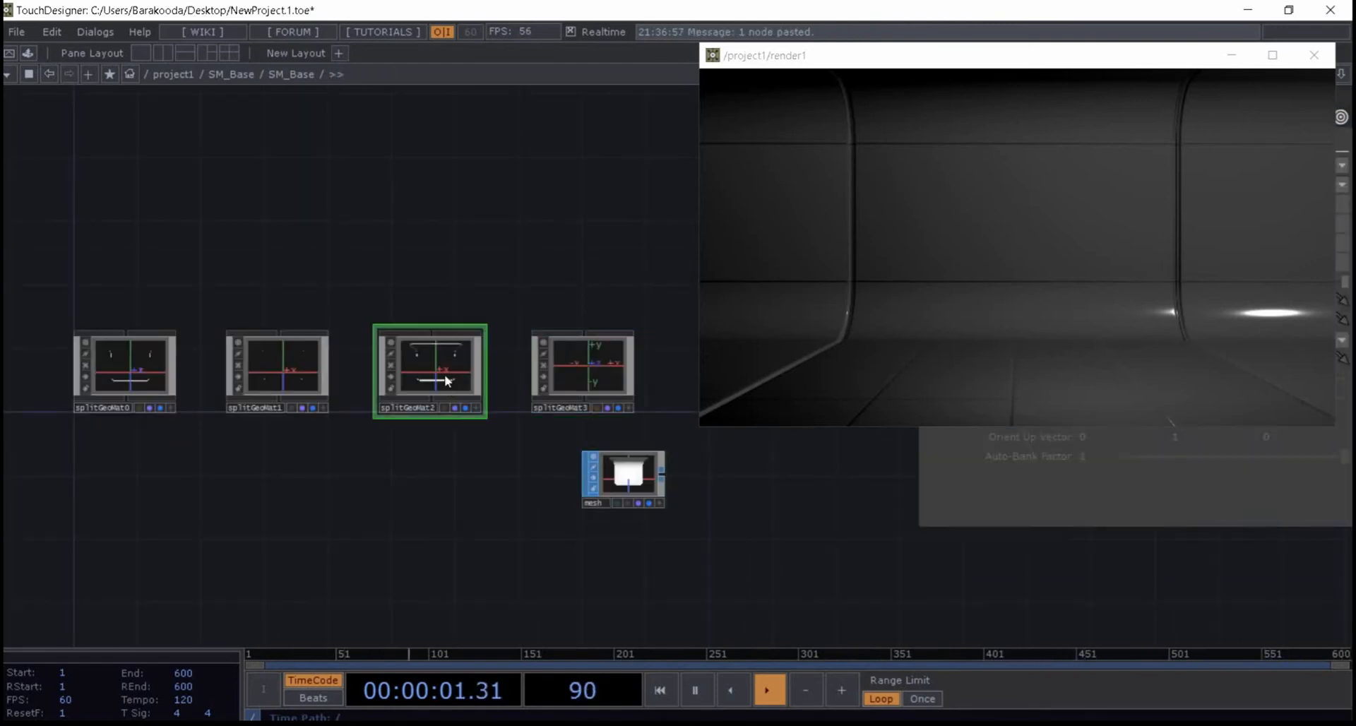
key("i")
left_click(646, 413)
key("ctrl+c")
key("u")
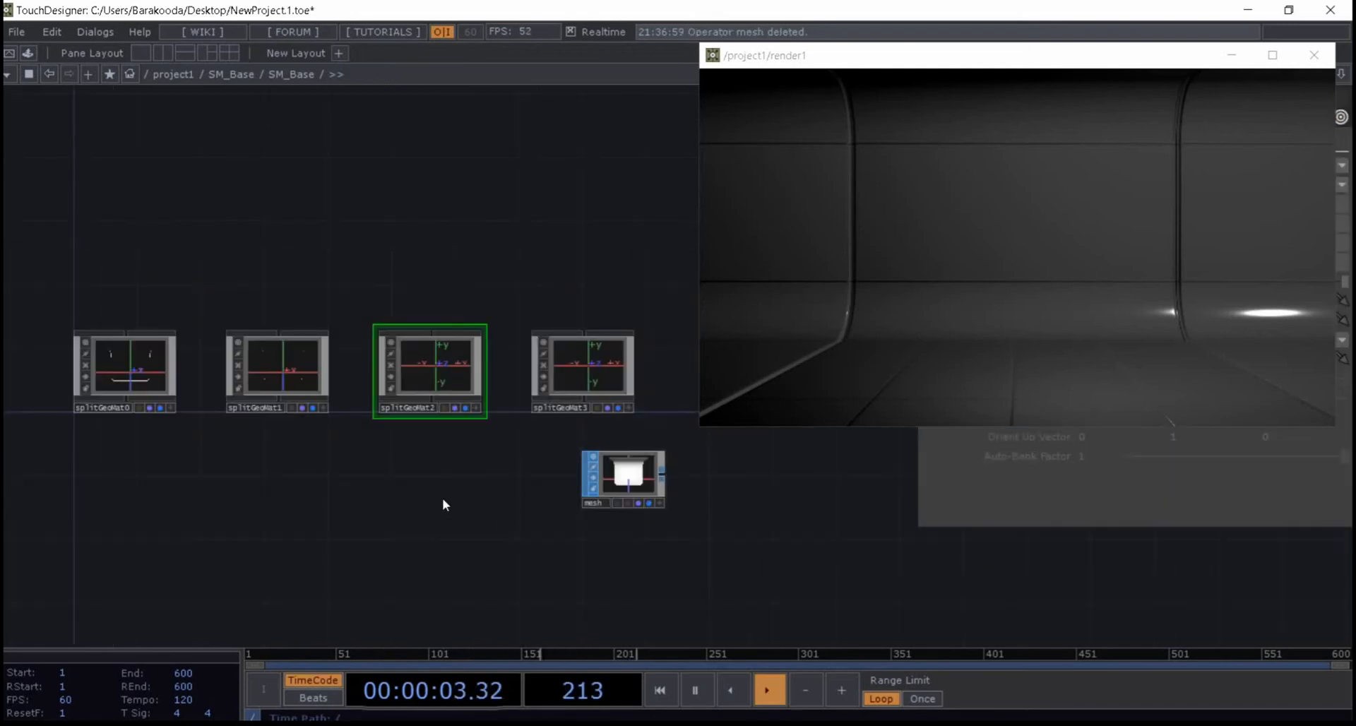
key("ctrl+v")
left_click_drag(473, 506, 552, 596)
left_click_drag(593, 472, 525, 467)
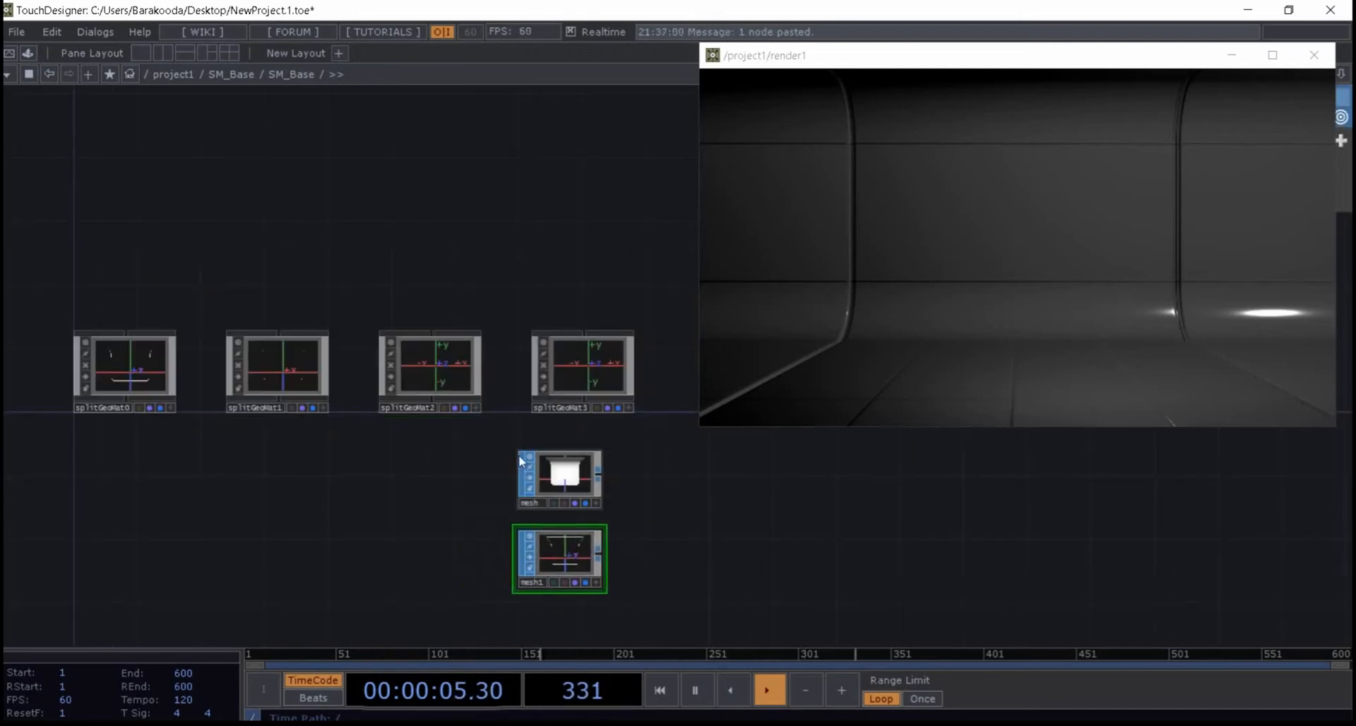
left_click_drag(272, 431, 350, 432)
left_click(346, 355)
key("i")
left_click(622, 452)
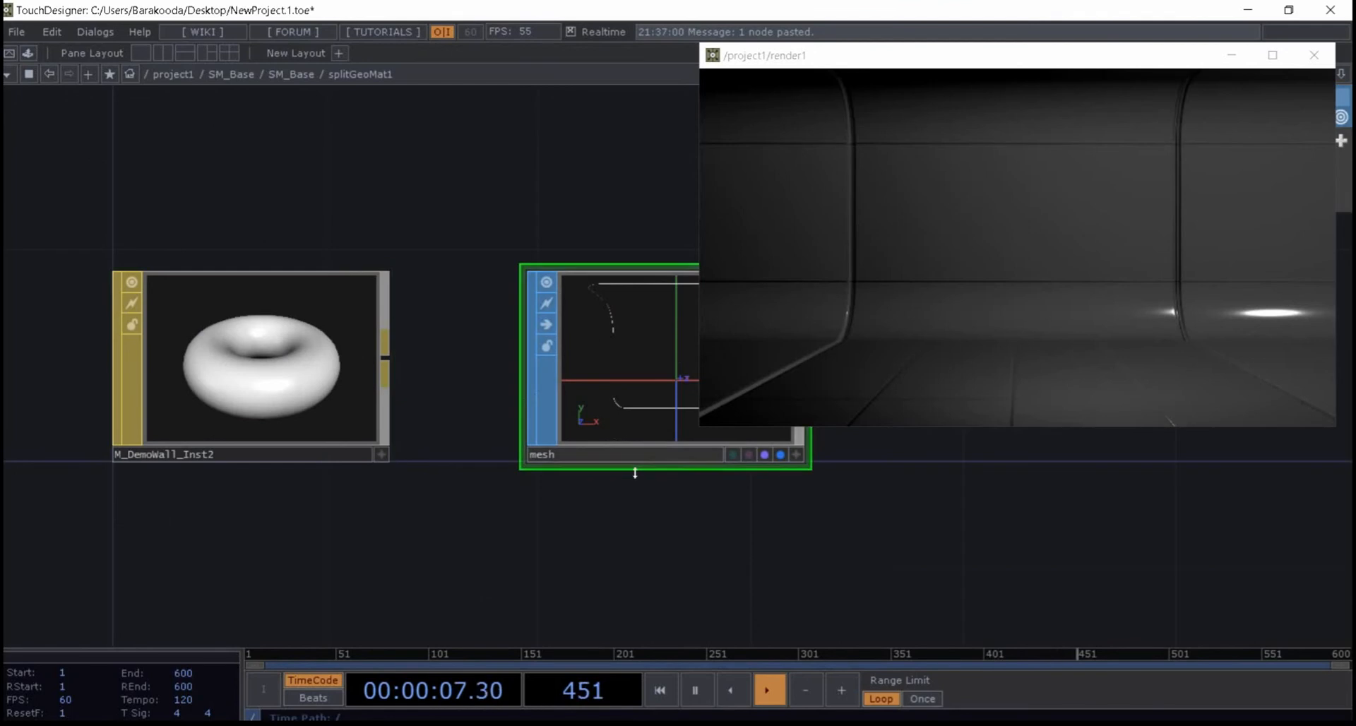
key("Delete")
key("u")
left_click_drag(549, 566, 547, 465)
key("ctrl+c")
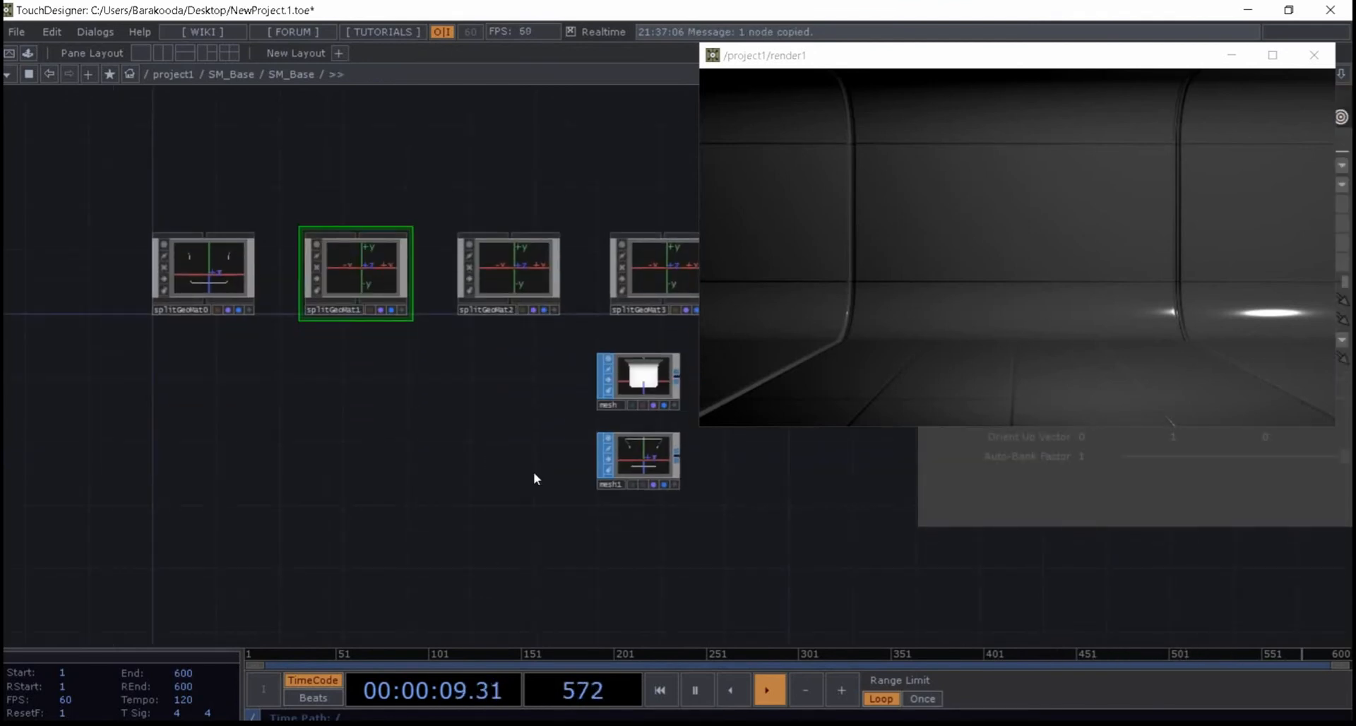
key("ctrl+v")
key("ctrl+z")
key("ctrl+z")
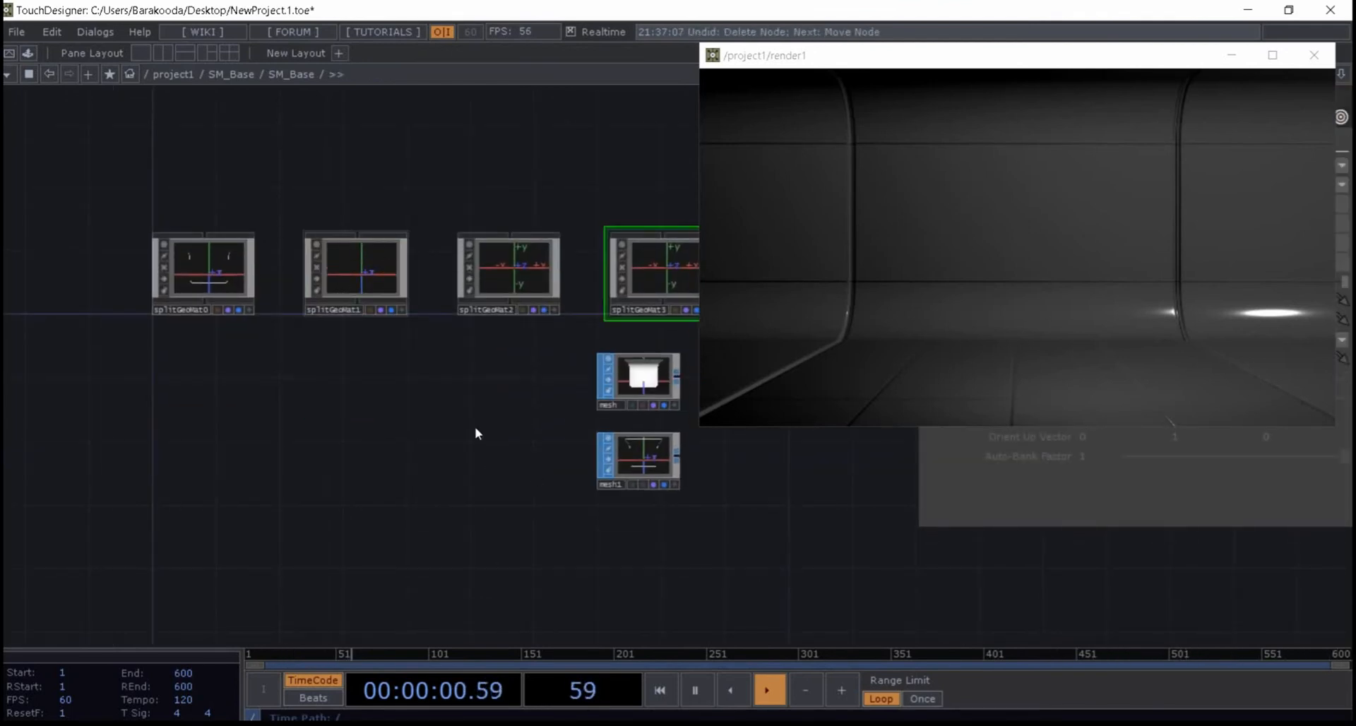
- Move the mesh SOP from splitGeoMat1 into the parent network and place it below mesh1
left_click(374, 285)
key("i")
key("ctrl+c")
key("u")
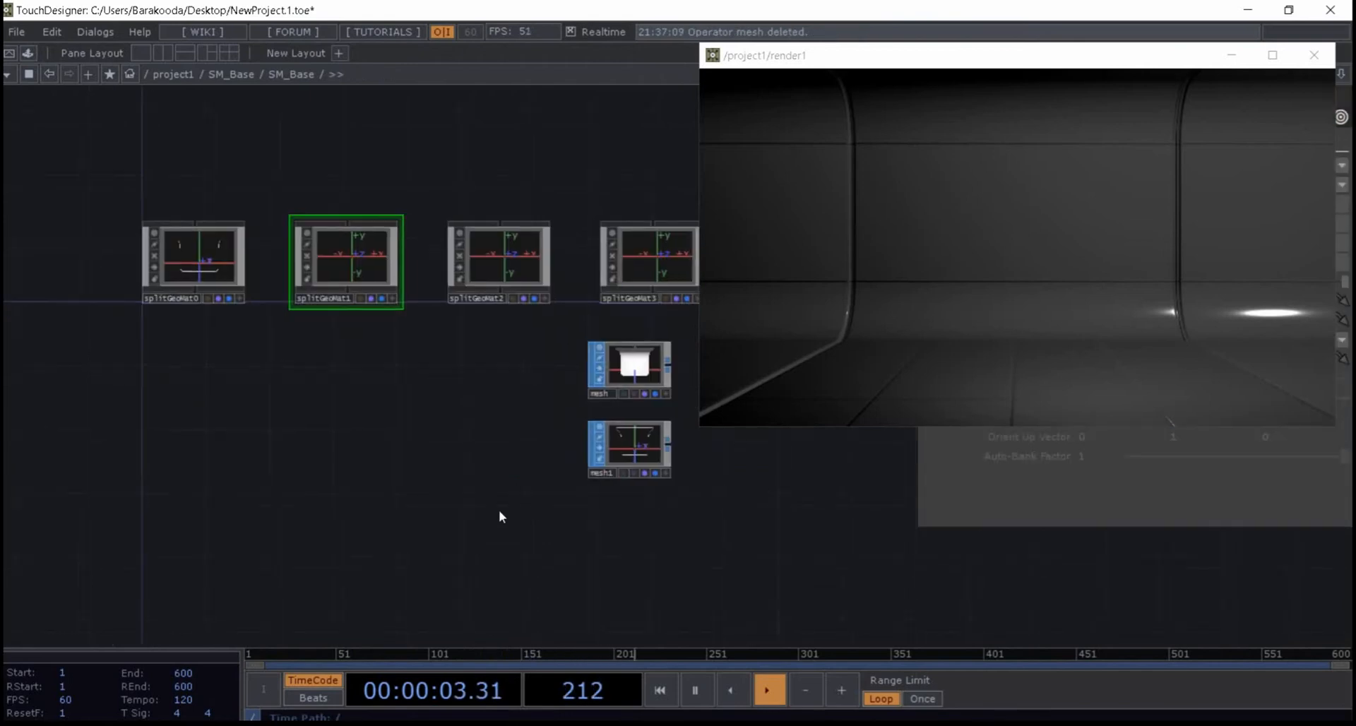
key("ctrl+v")
left_click(625, 527)
- Move the mesh SOP from splitGeoMat0 into the parent network and place it below mesh2
left_click(197, 263)
key("i")
left_click(583, 409)
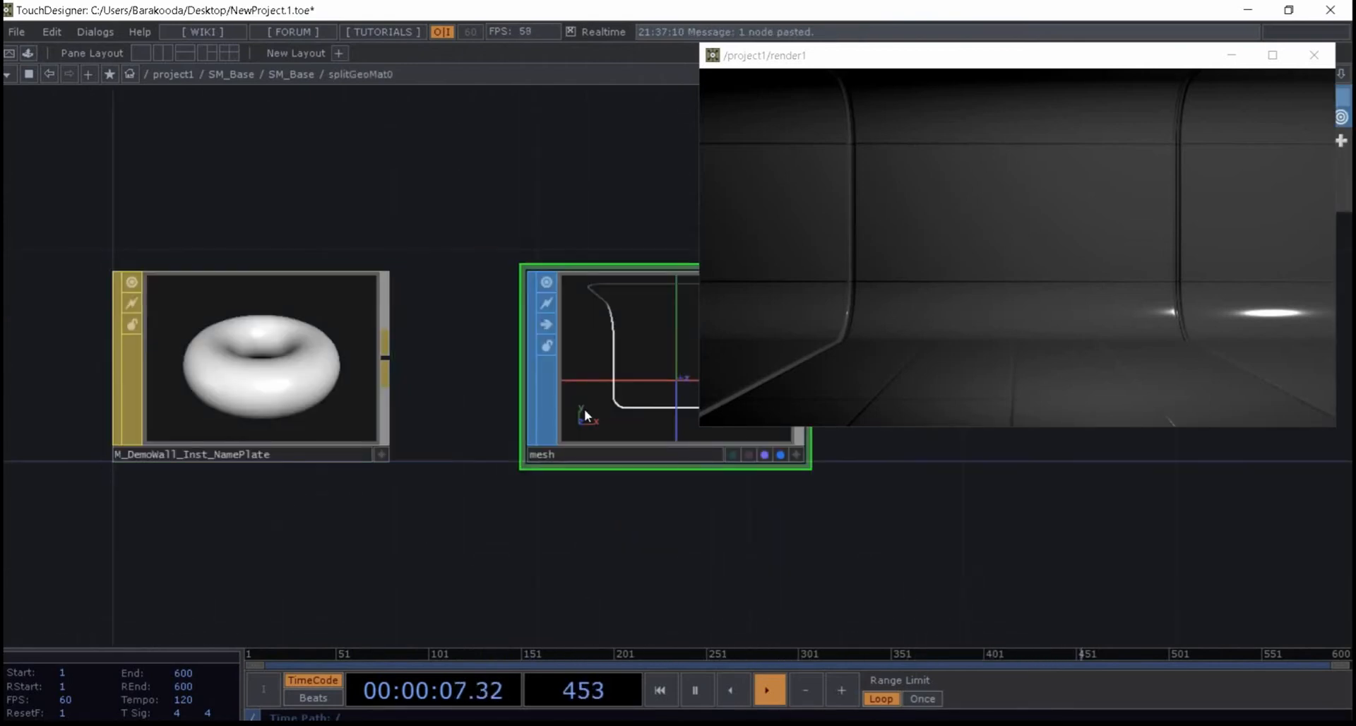
key("Delete")
key("u")
left_click_drag(509, 509, 439, 460)
key("ctrl+v")
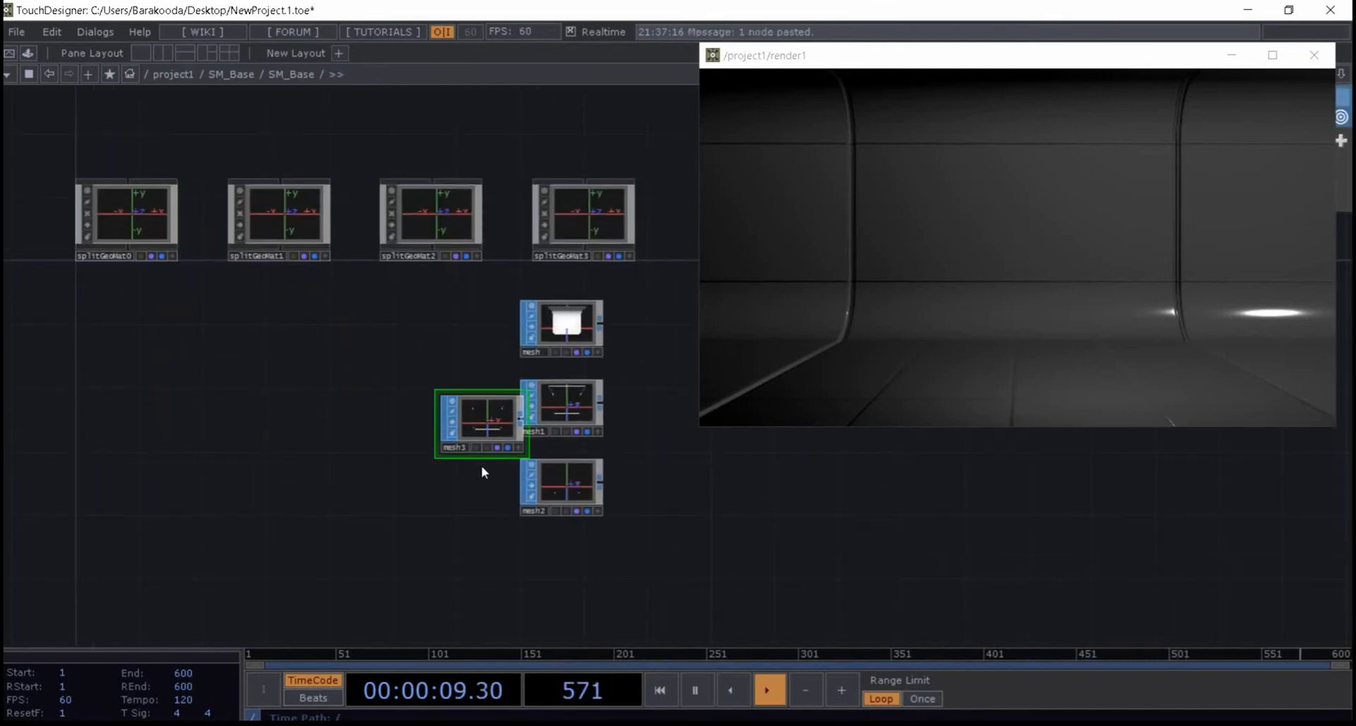
left_click(519, 594)
- Delete the four emptied components splitGeoMat0 through splitGeoMat3
left_click_drag(636, 132, 106, 244)
key("Delete")
left_click_drag(346, 196, 42, 169)
- Add a Merge SOP and connect all four mesh SOPs to its input
key("Tab")
type("mer")
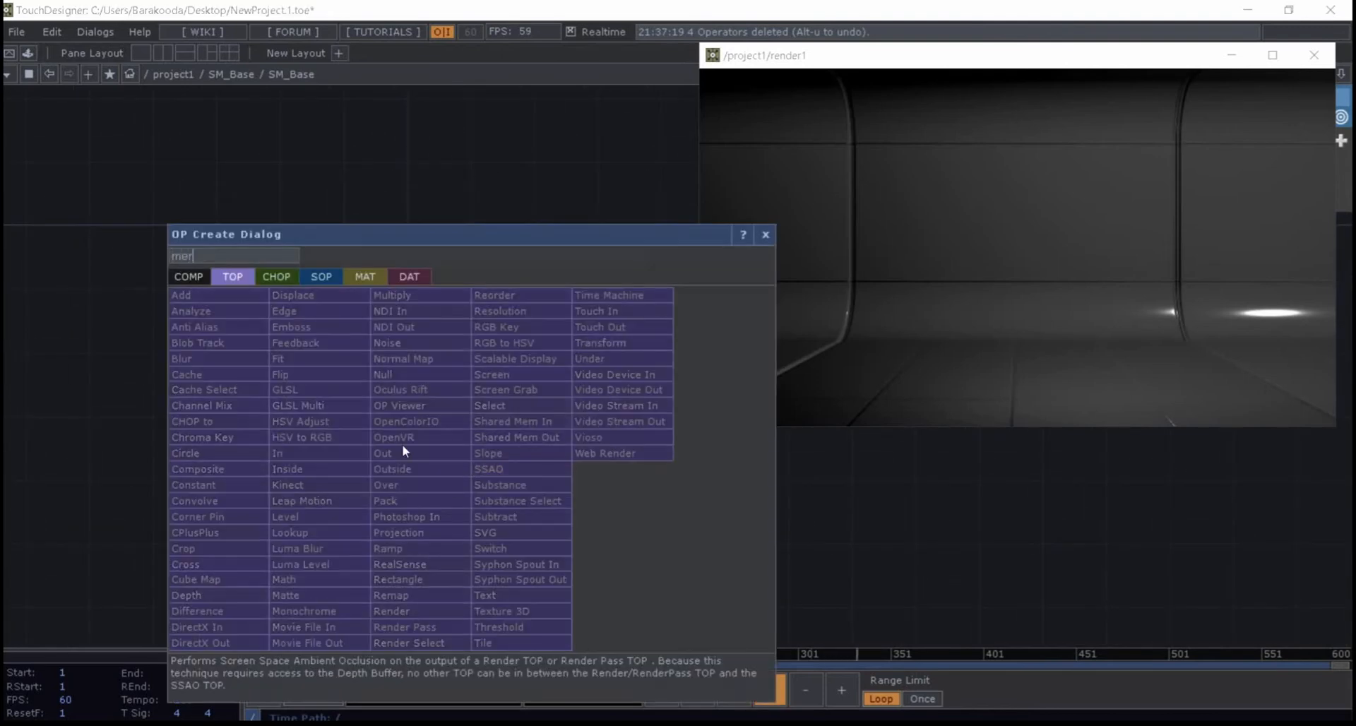
left_click(329, 279)
left_click(424, 426)
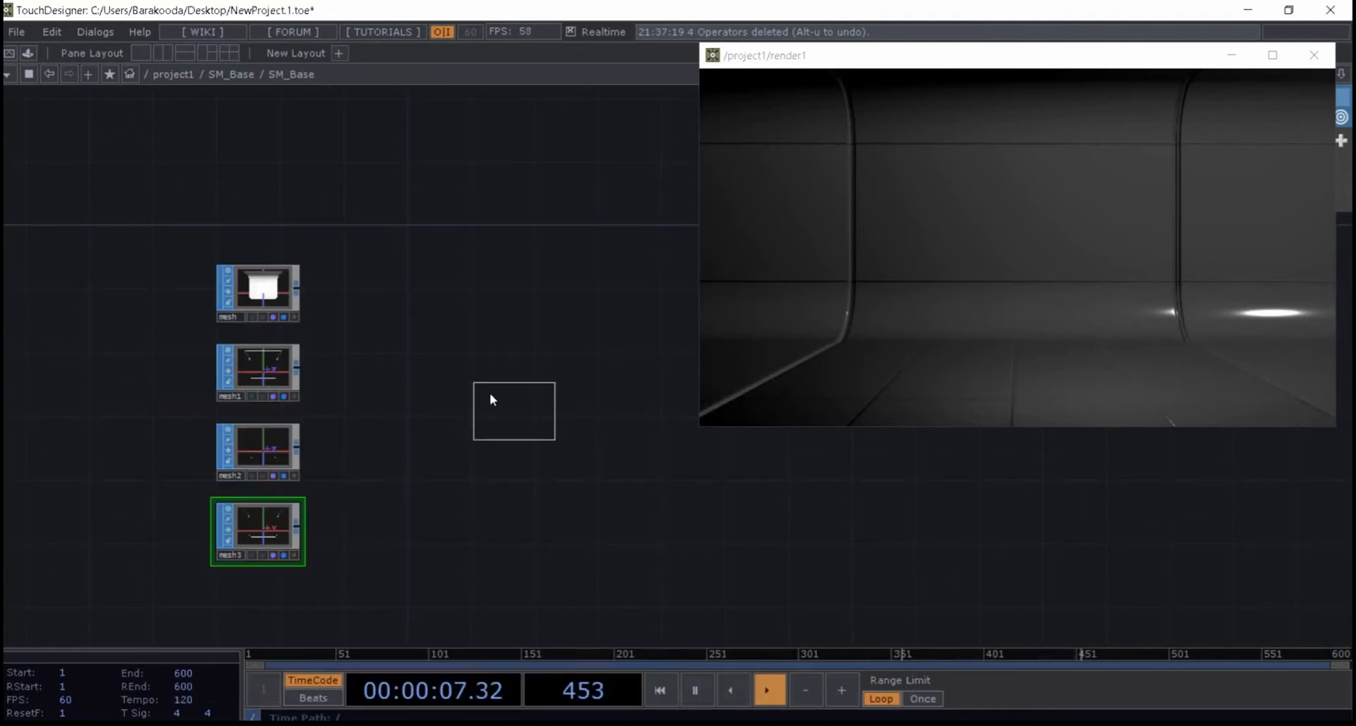
left_click(485, 382)
left_click_drag(312, 457, 303, 530)
right_click_drag(359, 308, 272, 622)
left_click_drag(287, 362, 450, 458)
left_click(493, 469)
left_click_drag(489, 379, 443, 273)
- Append a Transform SOP to the output of merge1
scroll(459, 370, "up", 5)
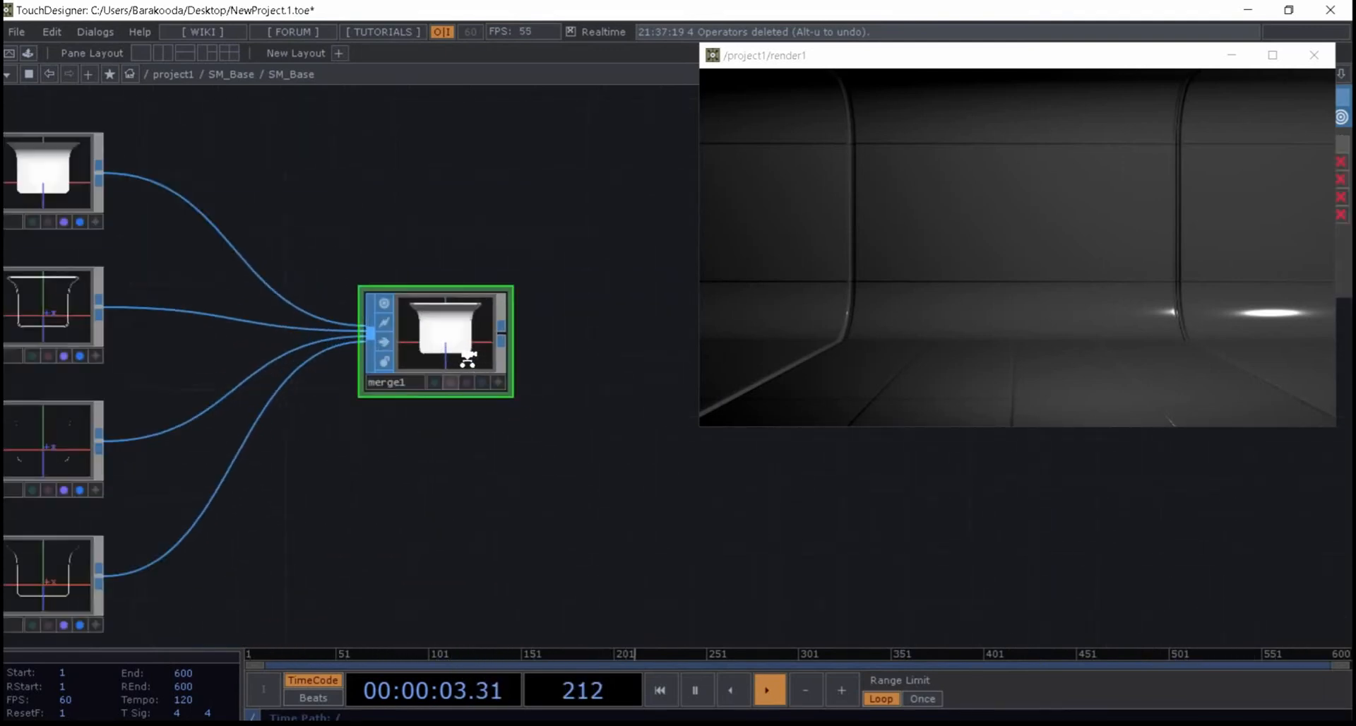
scroll(456, 296, "down", 3)
left_click_drag(459, 328, 403, 354)
scroll(403, 354, "up", 3)
left_click_drag(579, 421, 526, 423)
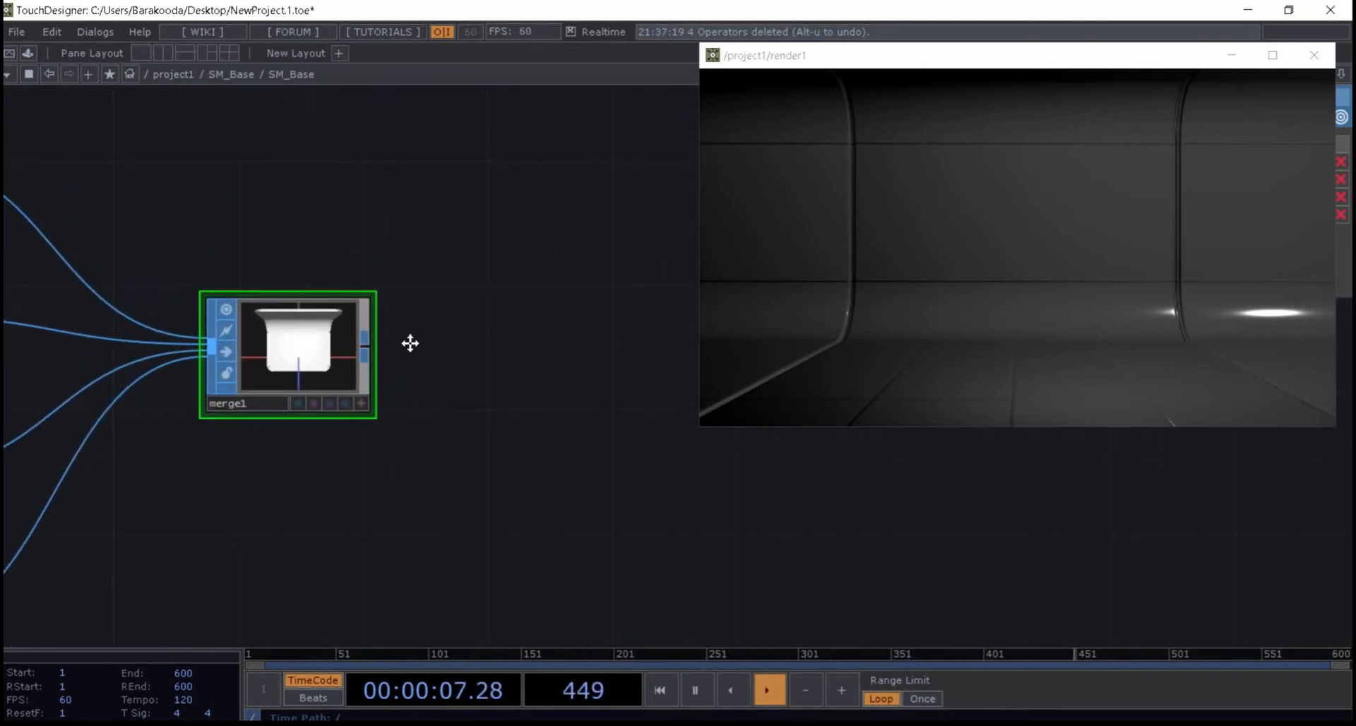
left_click_drag(411, 344, 318, 362)
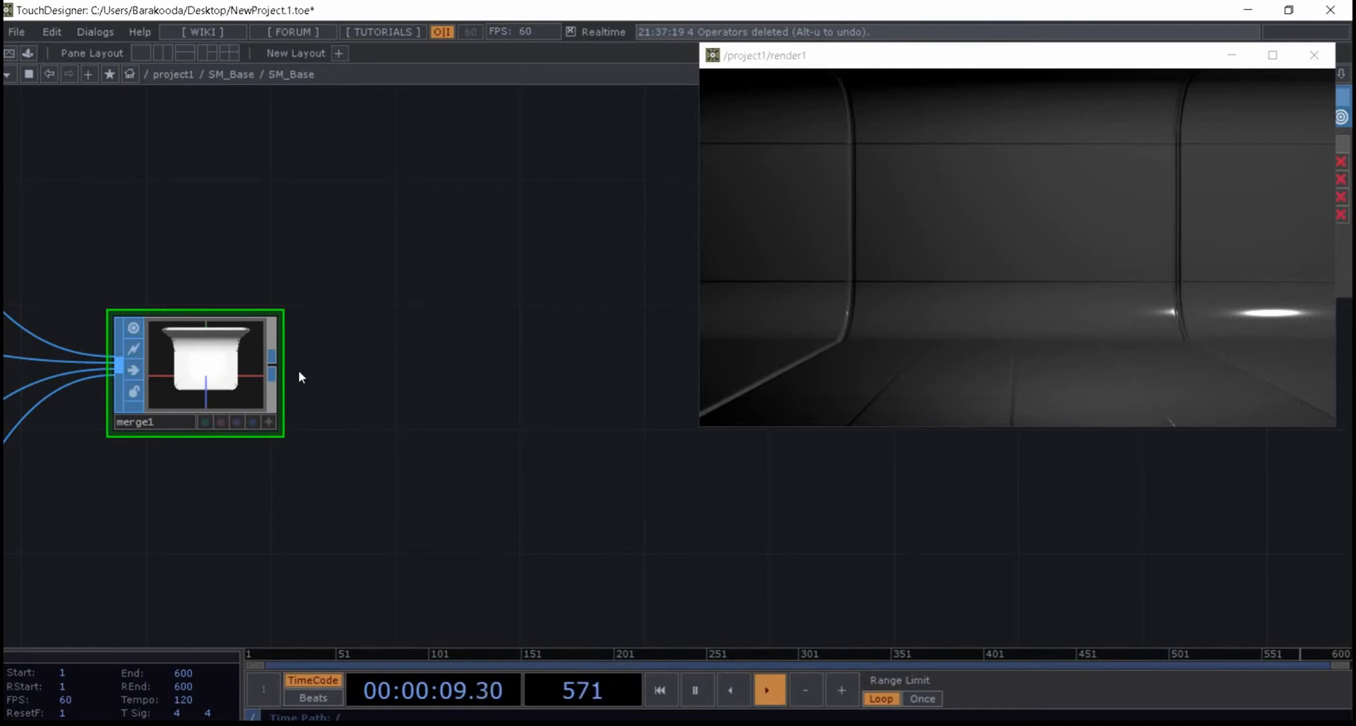
left_click(277, 366)
type("tra")
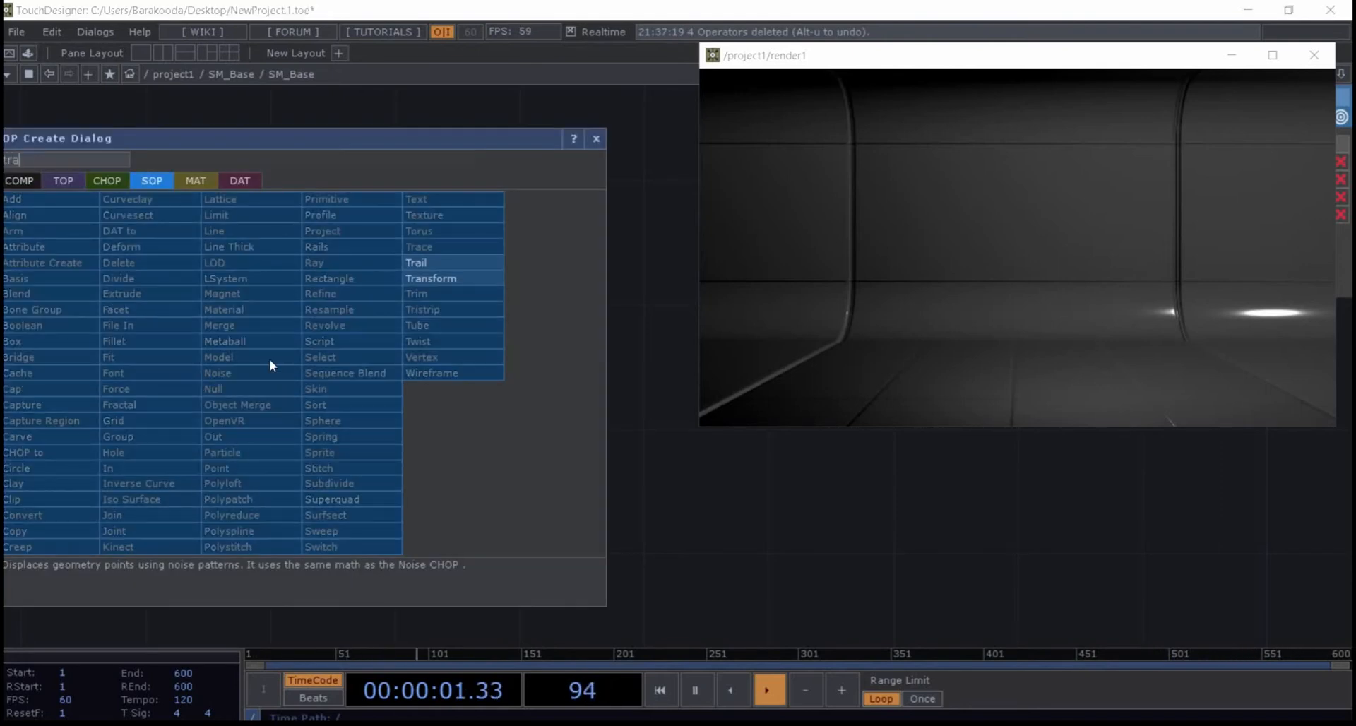
left_click(446, 284)
left_click(405, 375)
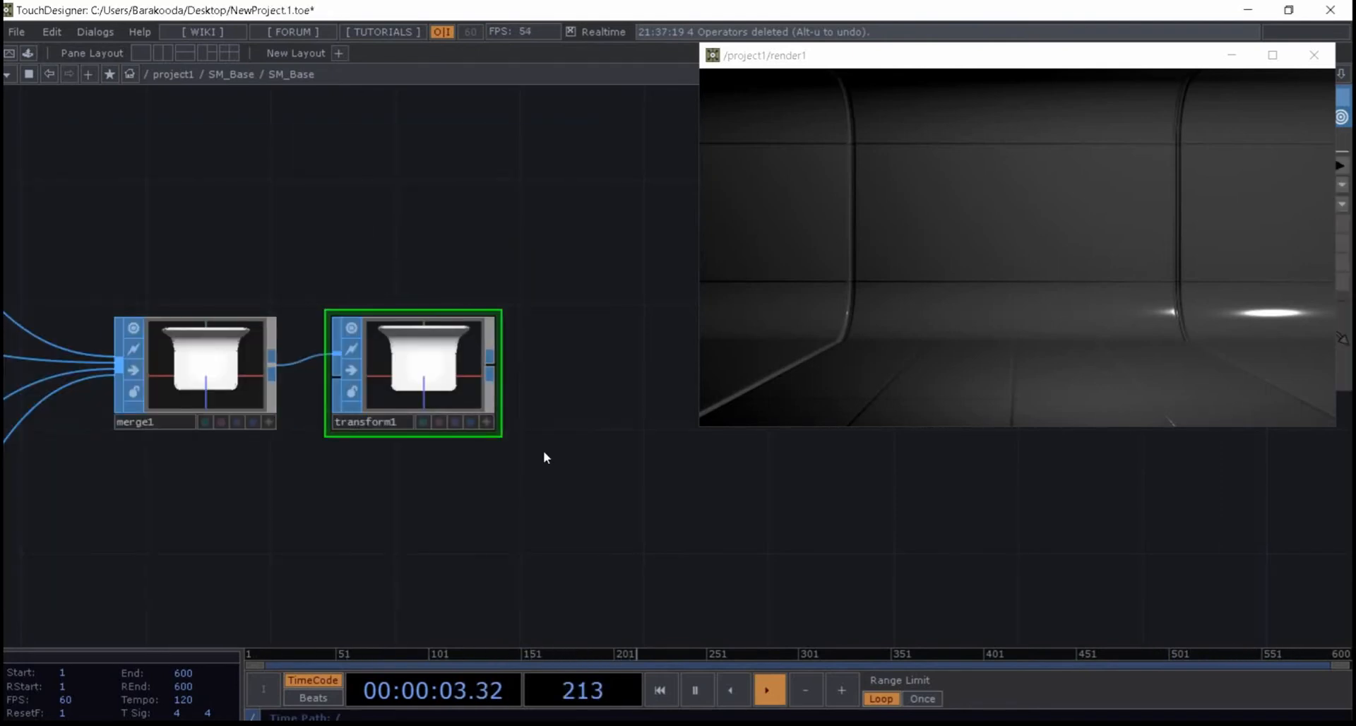
- Close the floating render1 viewer and show the parameters of transform1
left_click_drag(639, 454, 569, 455)
left_click_drag(1088, 59, 789, 384)
left_click(1016, 380)
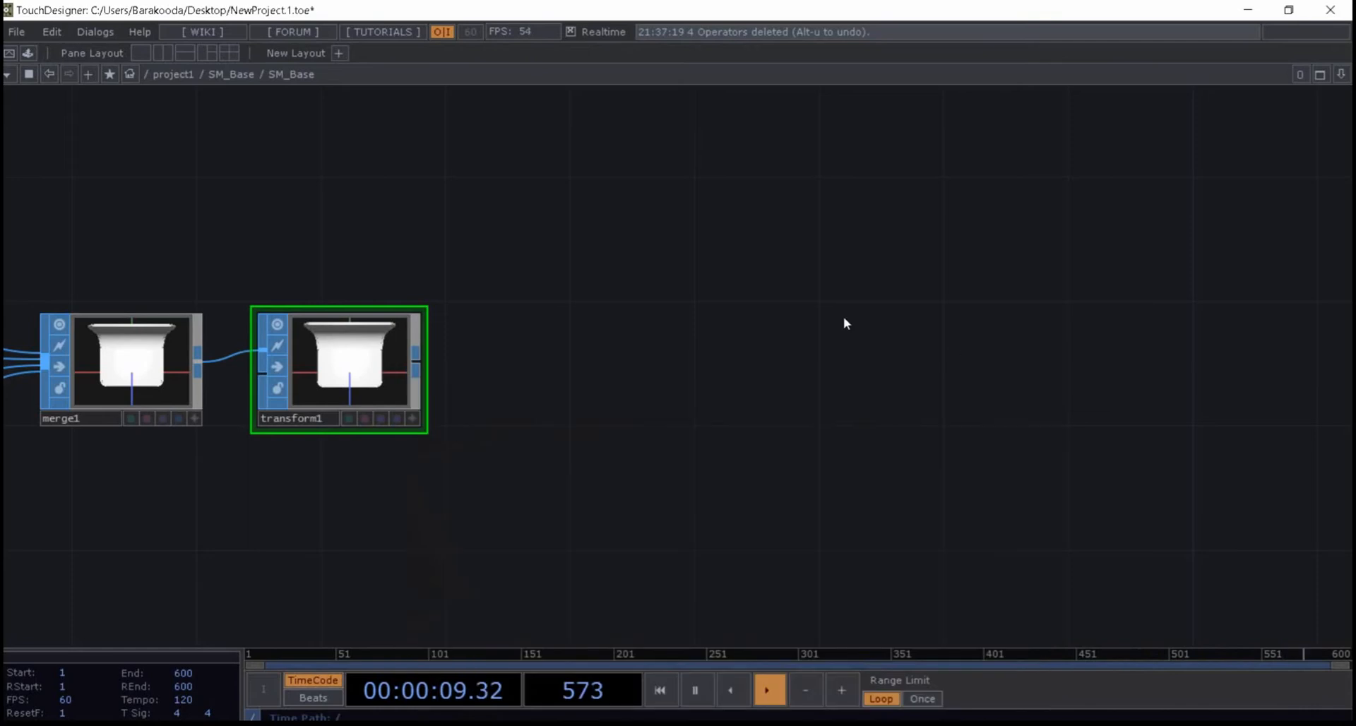
key("p")
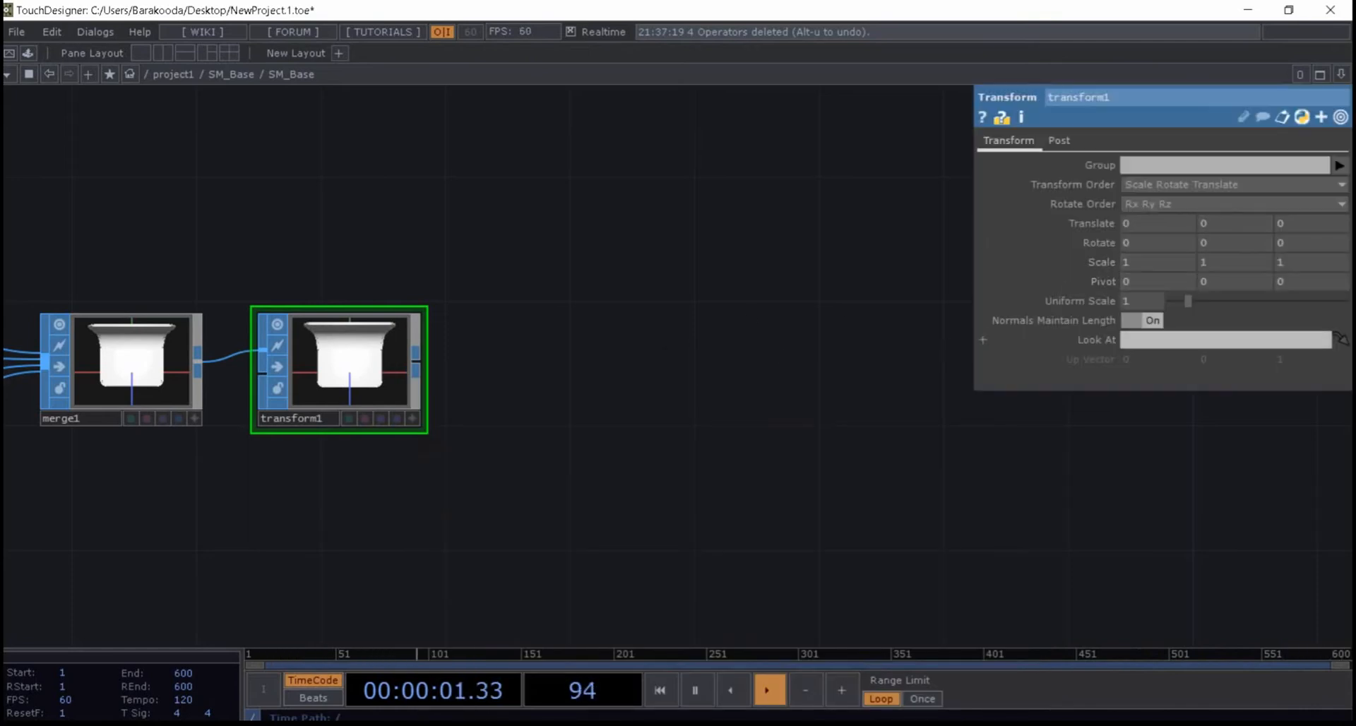
- Set transform1's uniform scale to 0.01 and its X rotation to -90
left_click(1134, 298)
type("0.01")
key("Return")
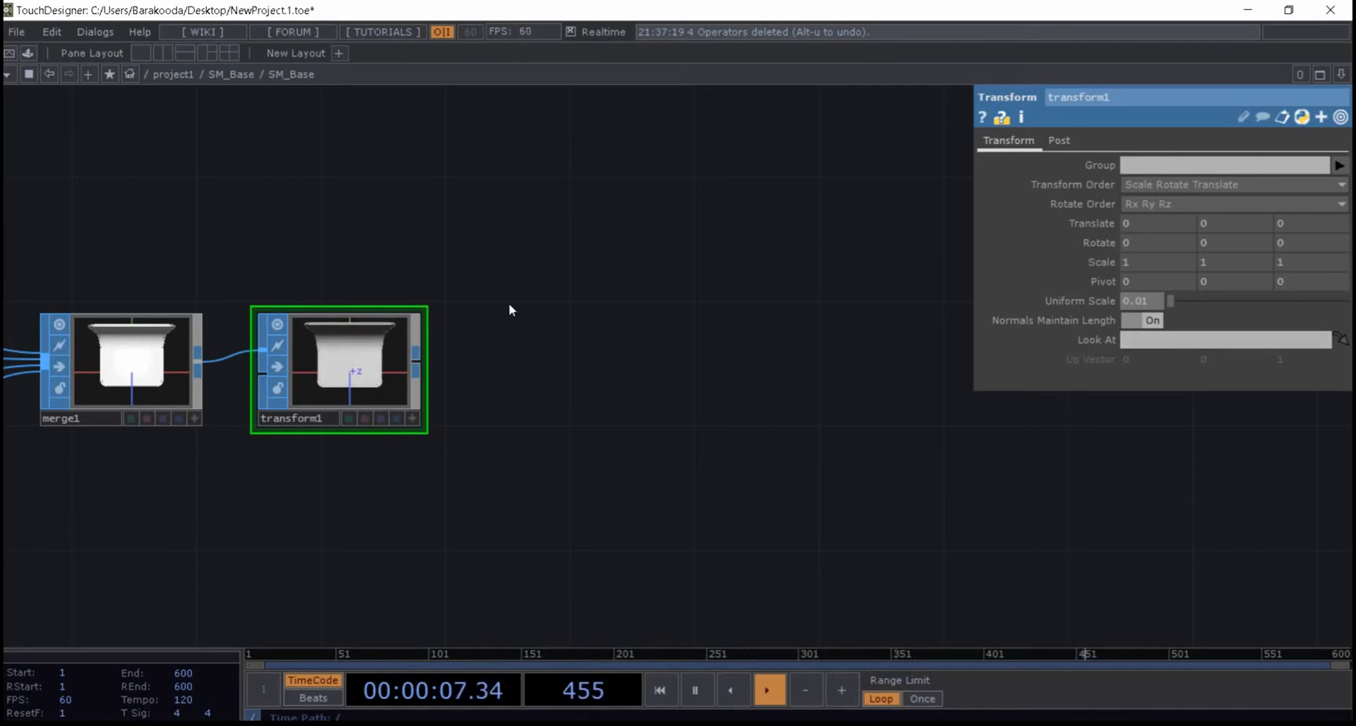
left_click(1155, 244)
type("-90")
key("Return")
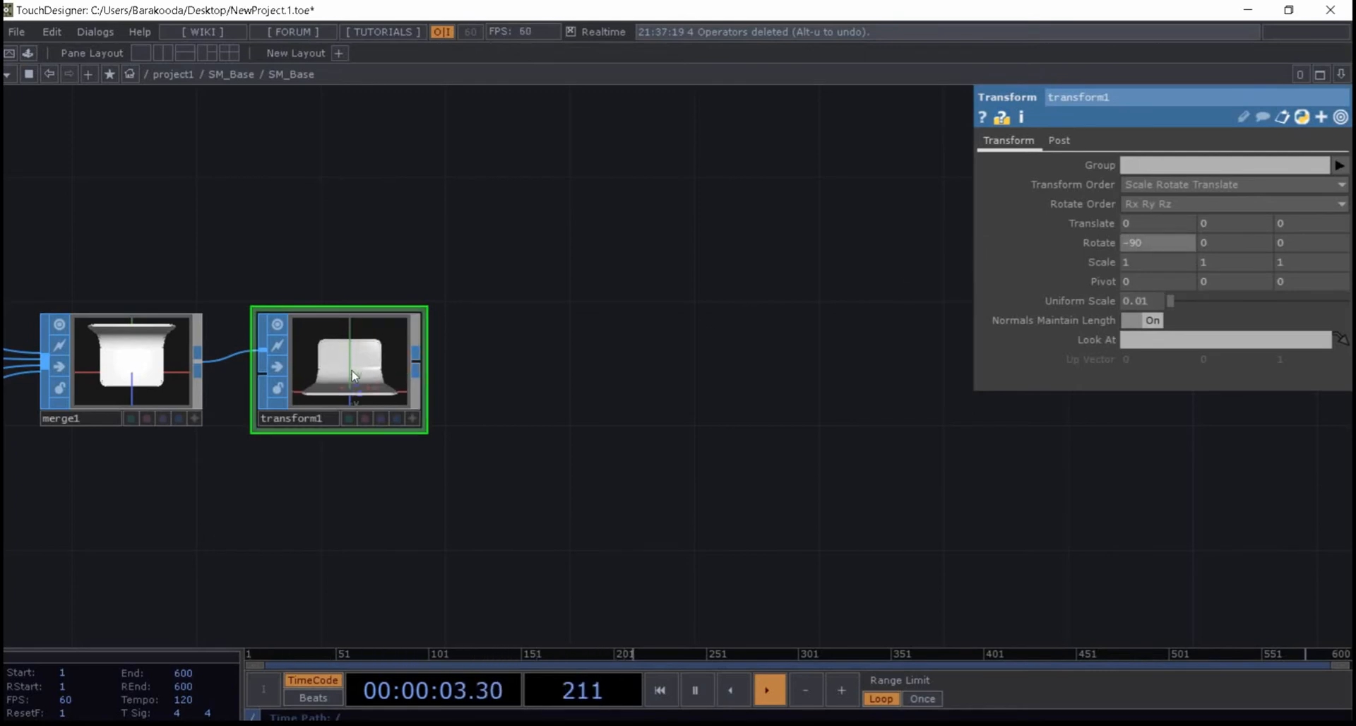
- Append an Attribute Create SOP after transform1 and turn on Compute Normals and Compute Tangents
scroll(375, 376, "up", 5)
left_click_drag(523, 371, 659, 389)
scroll(617, 403, "up", 2)
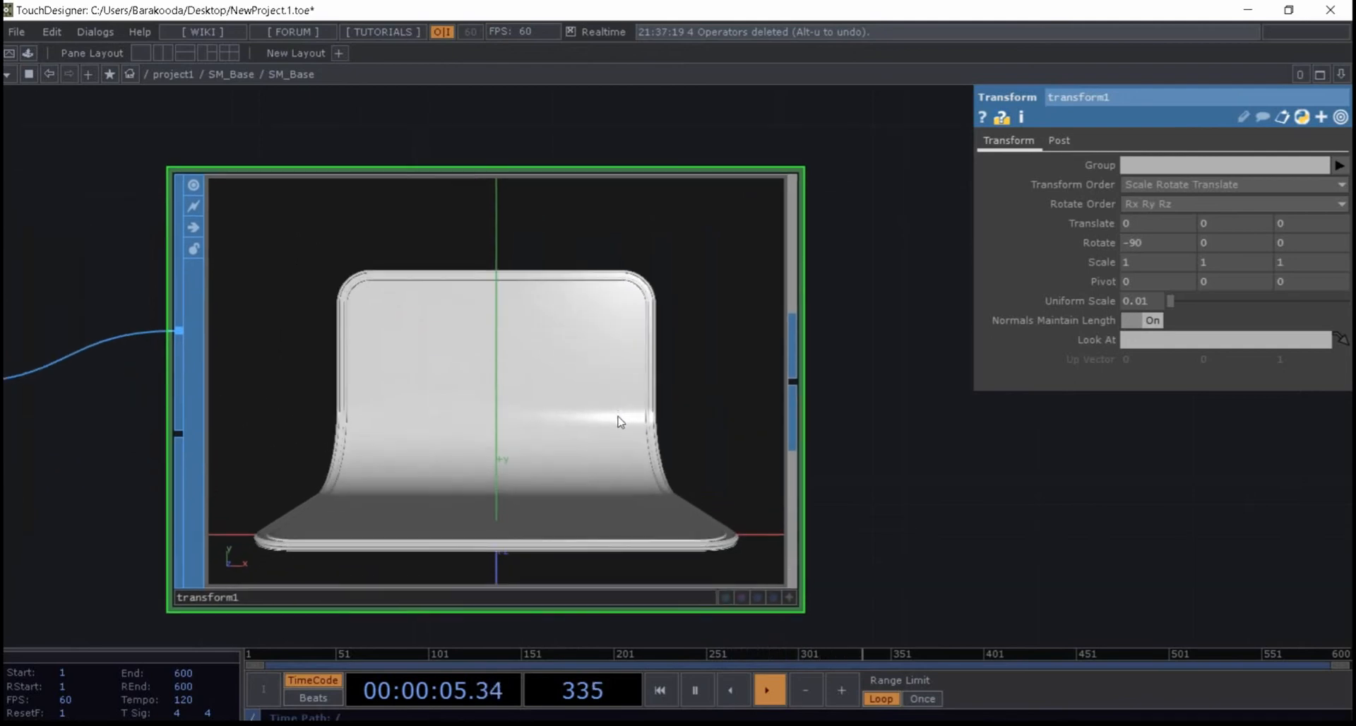
scroll(619, 423, "down", 5)
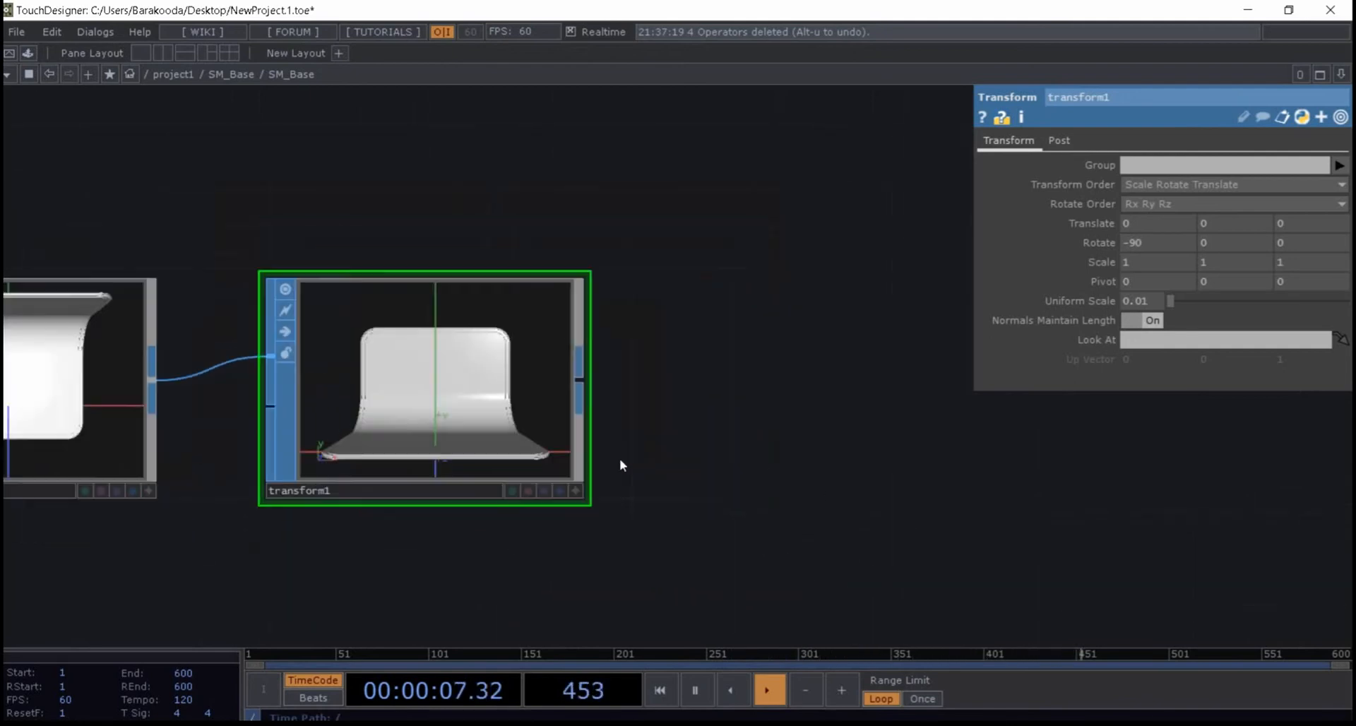
scroll(621, 421, "up", 1)
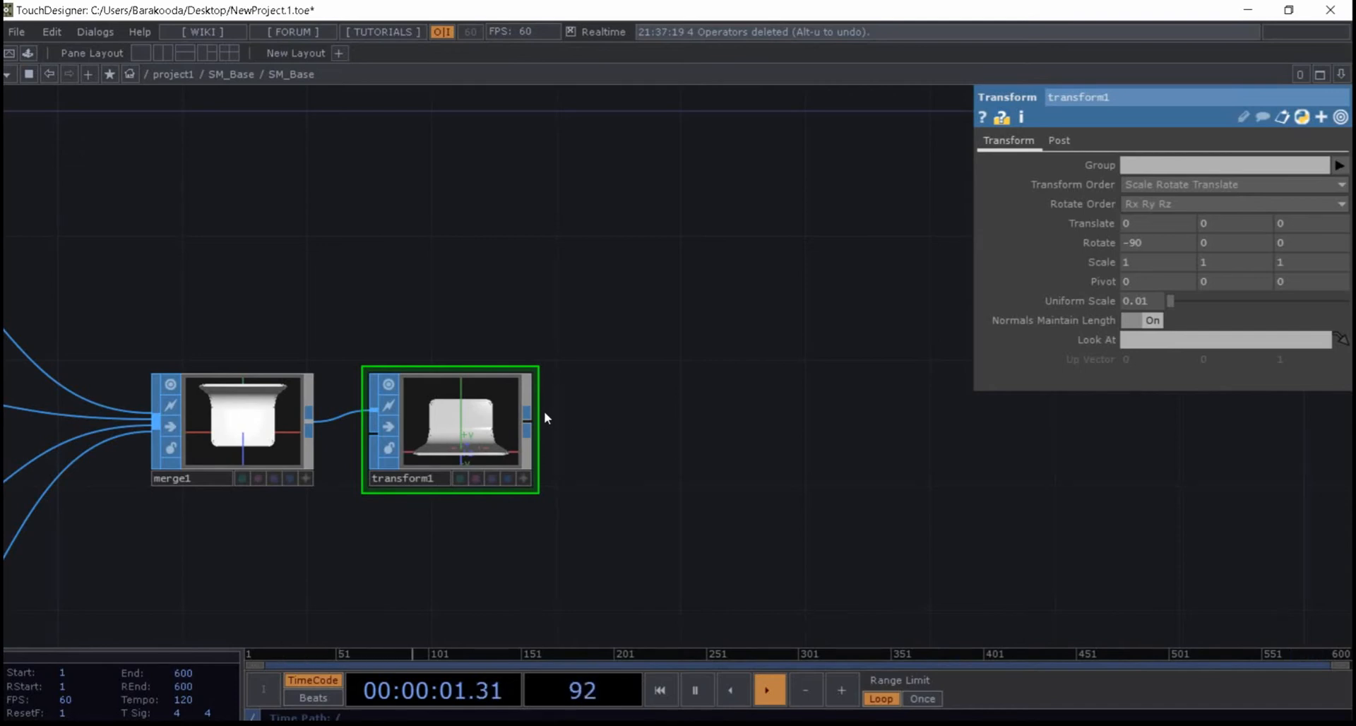
left_click(524, 422)
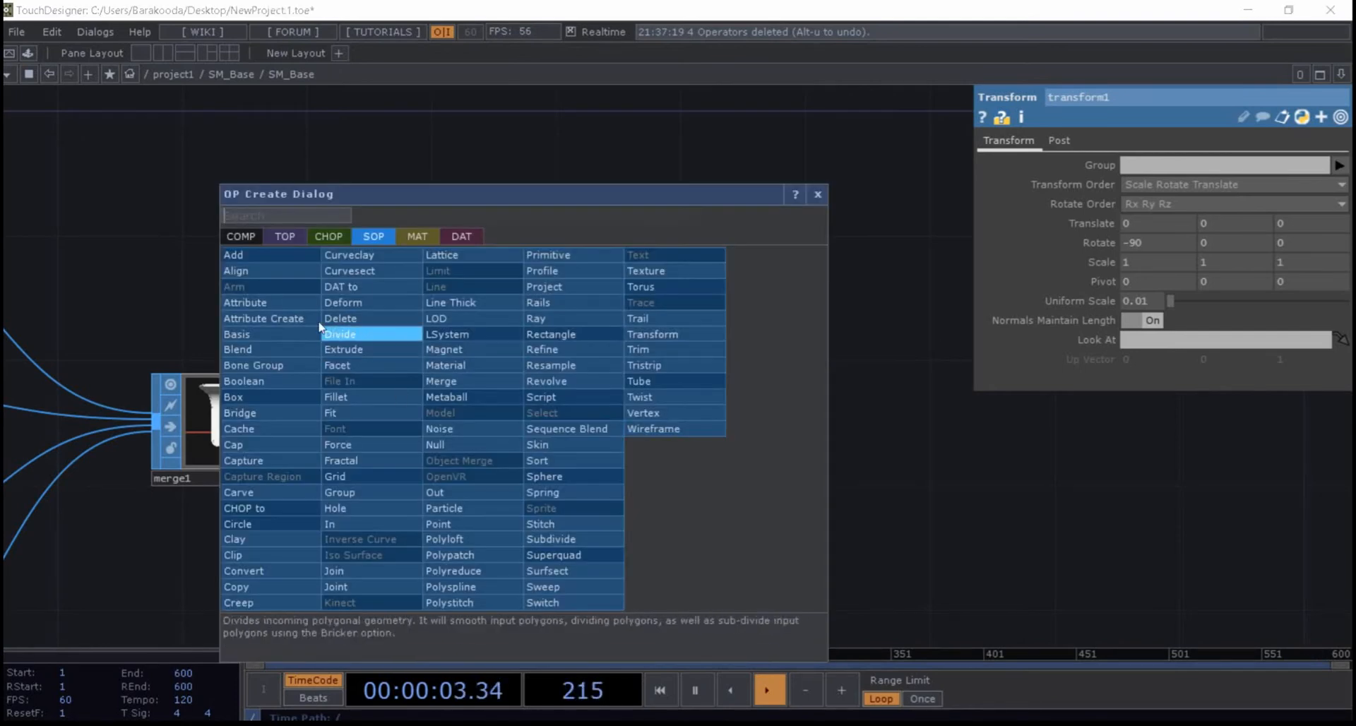
left_click(303, 319)
left_click(639, 435)
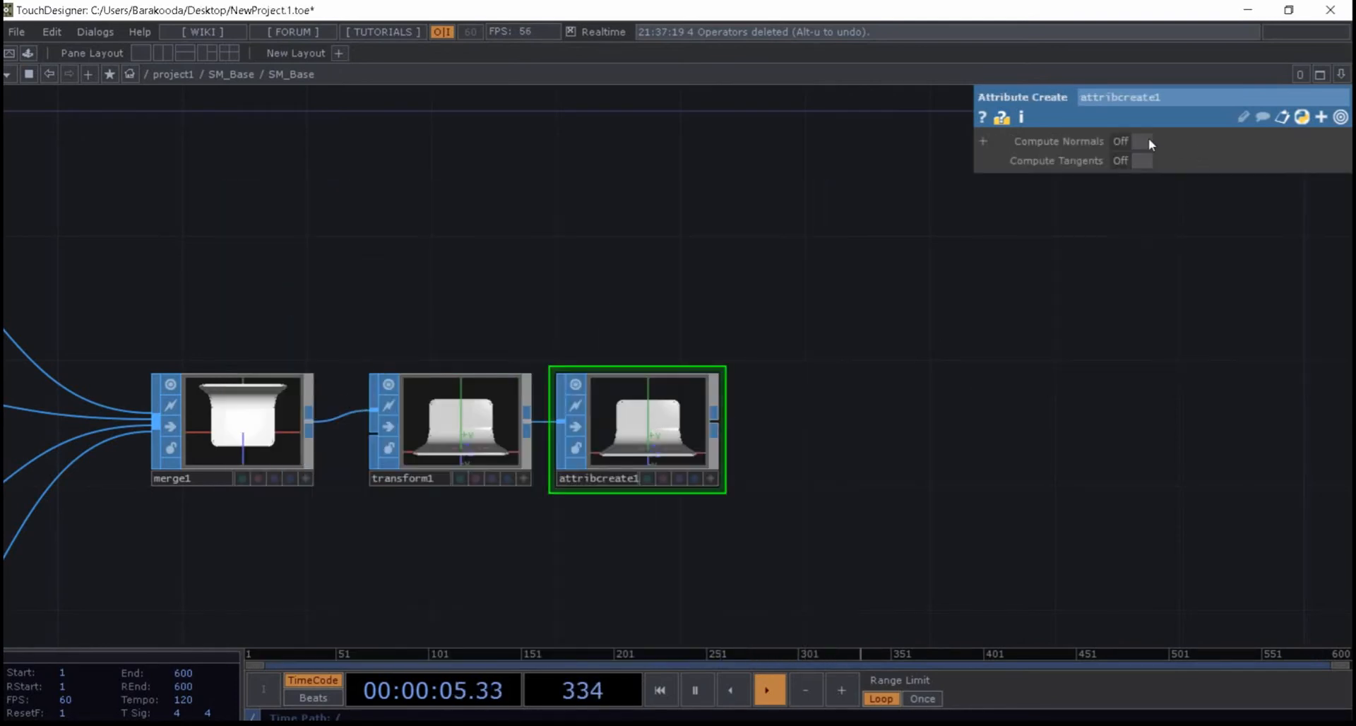
left_click(1131, 161)
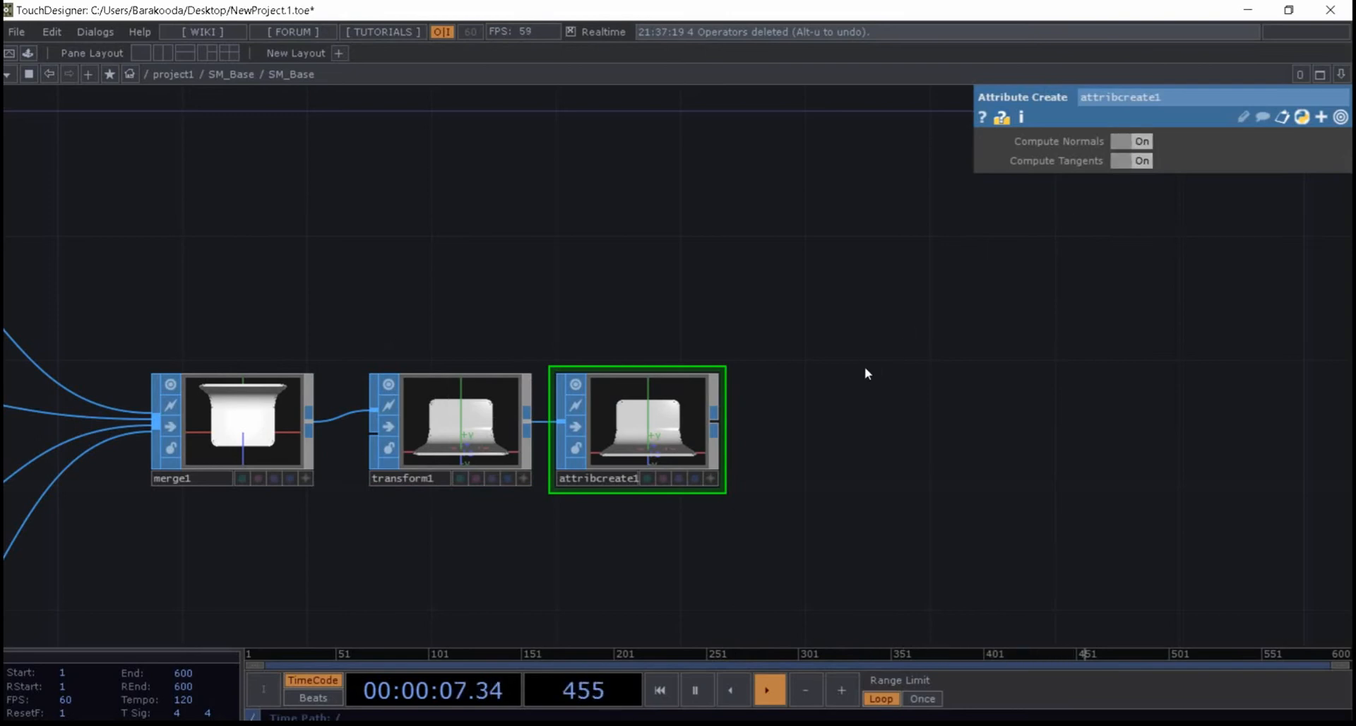
- Space attribcreate1 away from transform1 and append a Null SOP to its output
left_click_drag(840, 424, 771, 403)
left_click_drag(576, 422, 639, 422)
left_click_drag(734, 413, 514, 372)
scroll(553, 356, "up", 3)
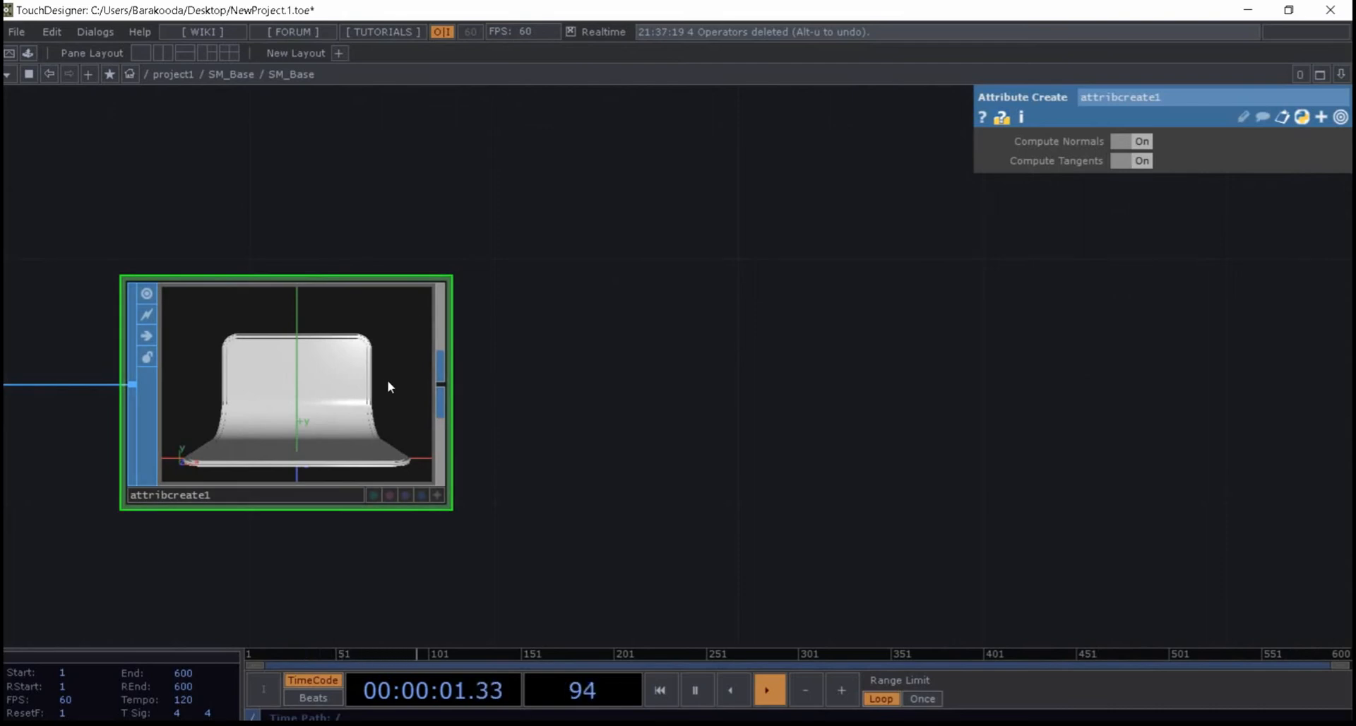
right_click(445, 402)
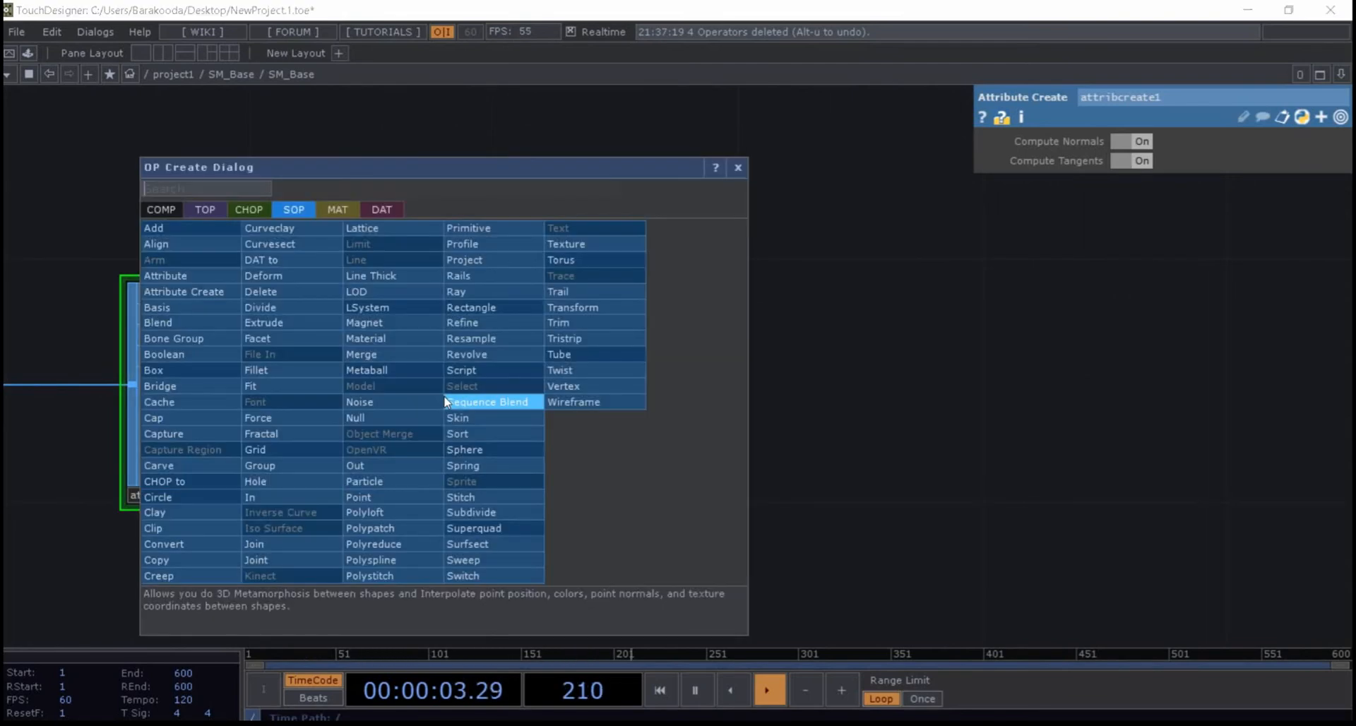
left_click(420, 416)
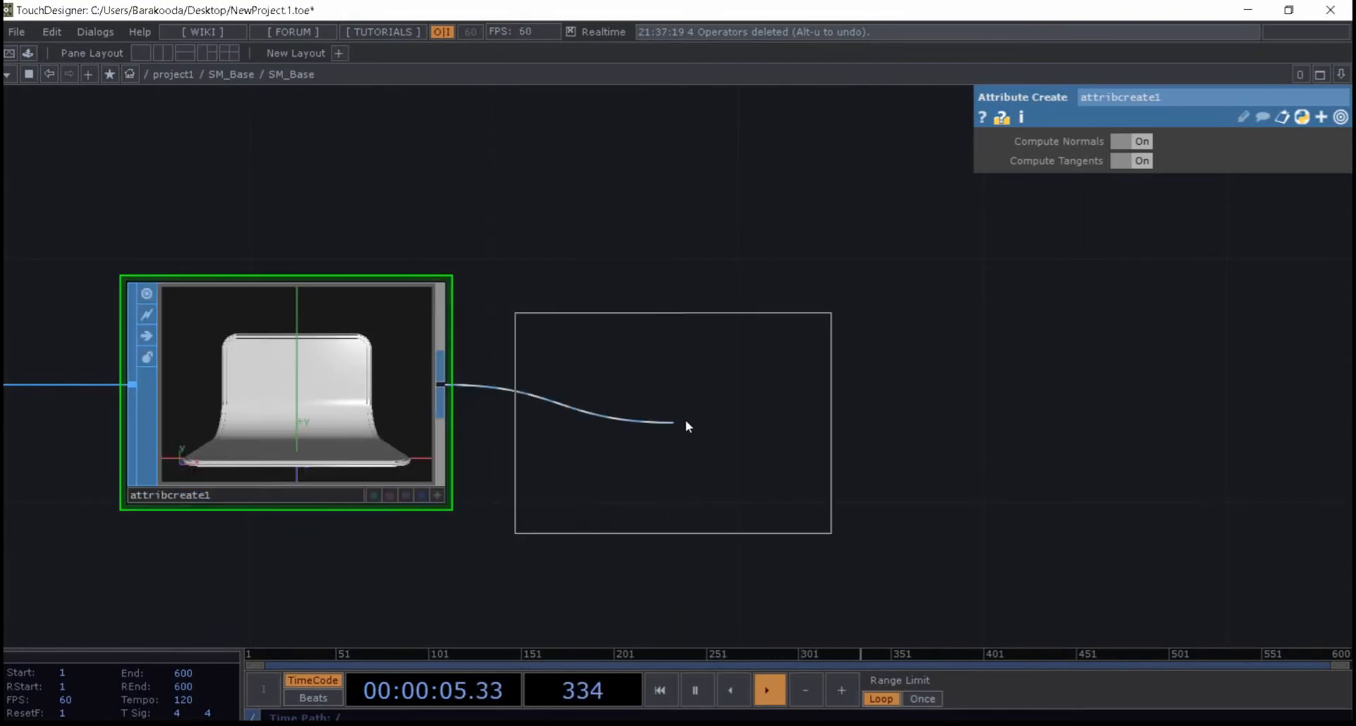
left_click(711, 489)
- Rename the Null SOP as out1
left_click(709, 491)
type("lut")
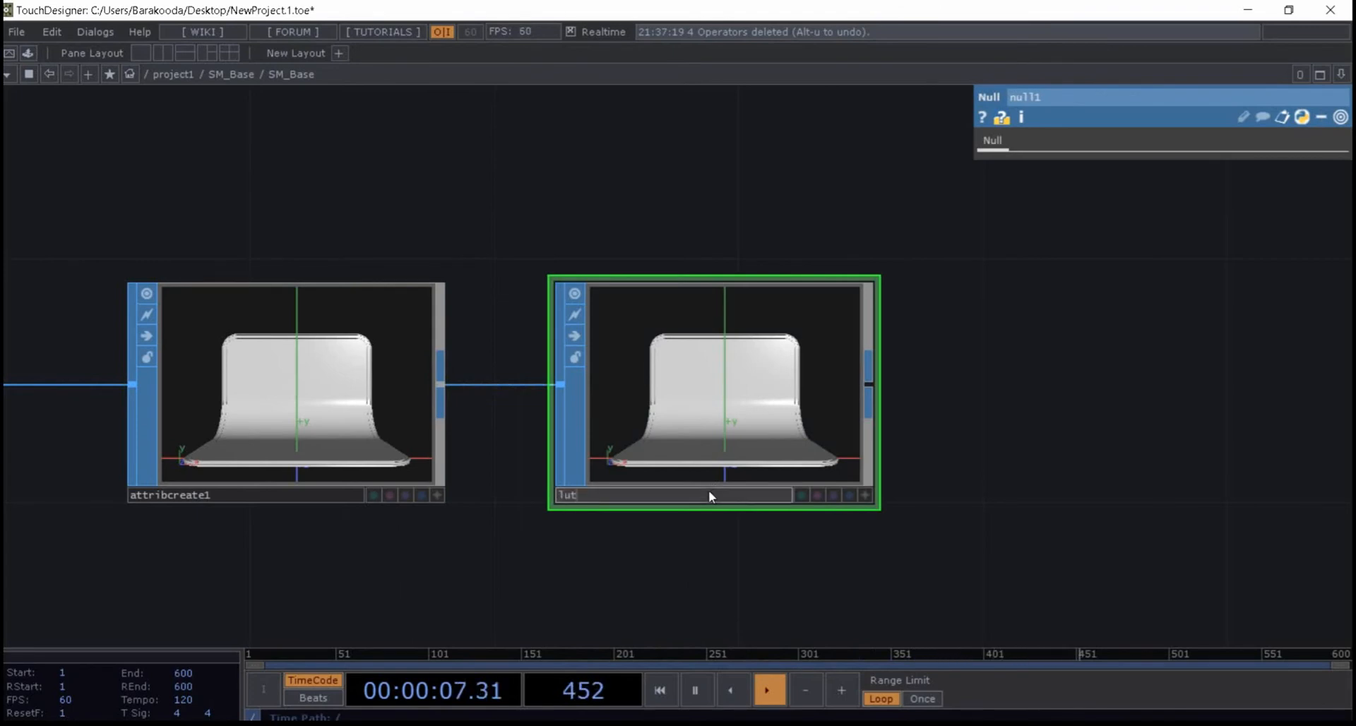
key("BackSpace")
key("BackSpace")
key("BackSpace")
type("out1")
key("Return")
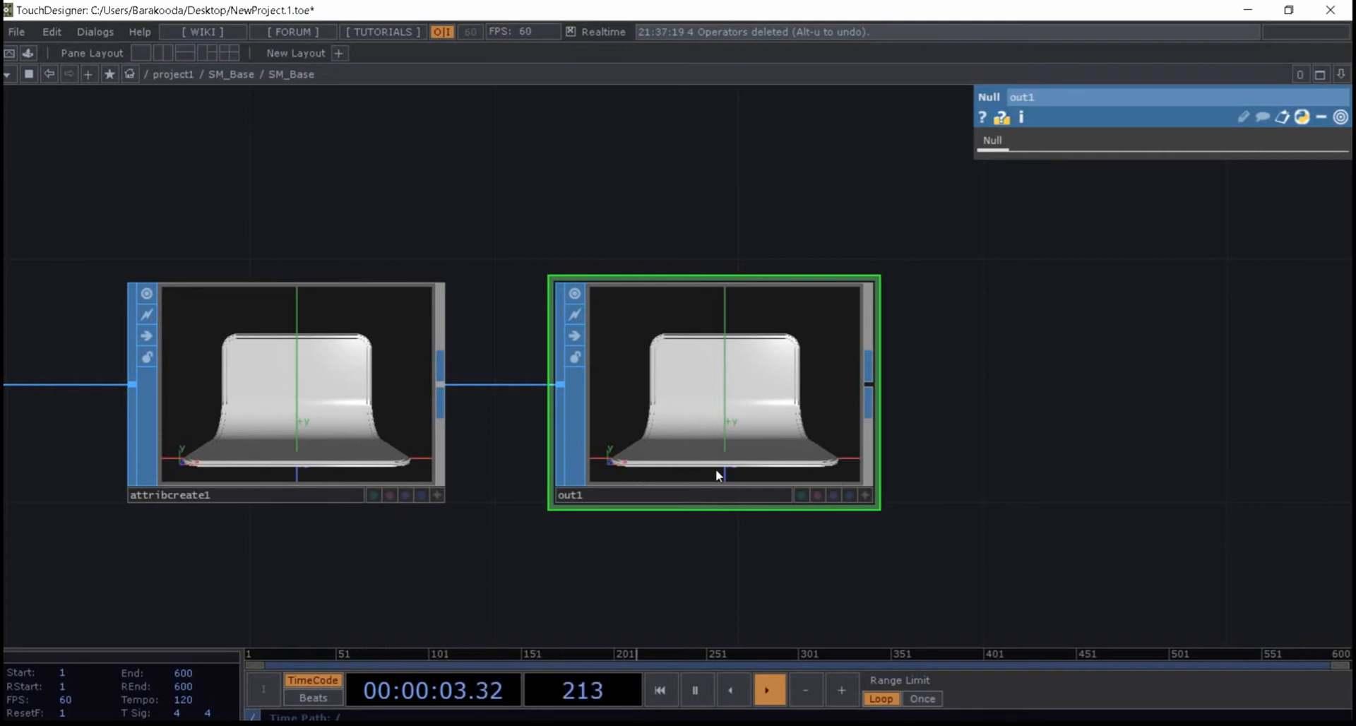
- Turn on the display and render flags of the out1 Null SOP
scroll(784, 233, "down", 3)
scroll(1065, 354, "down", 5)
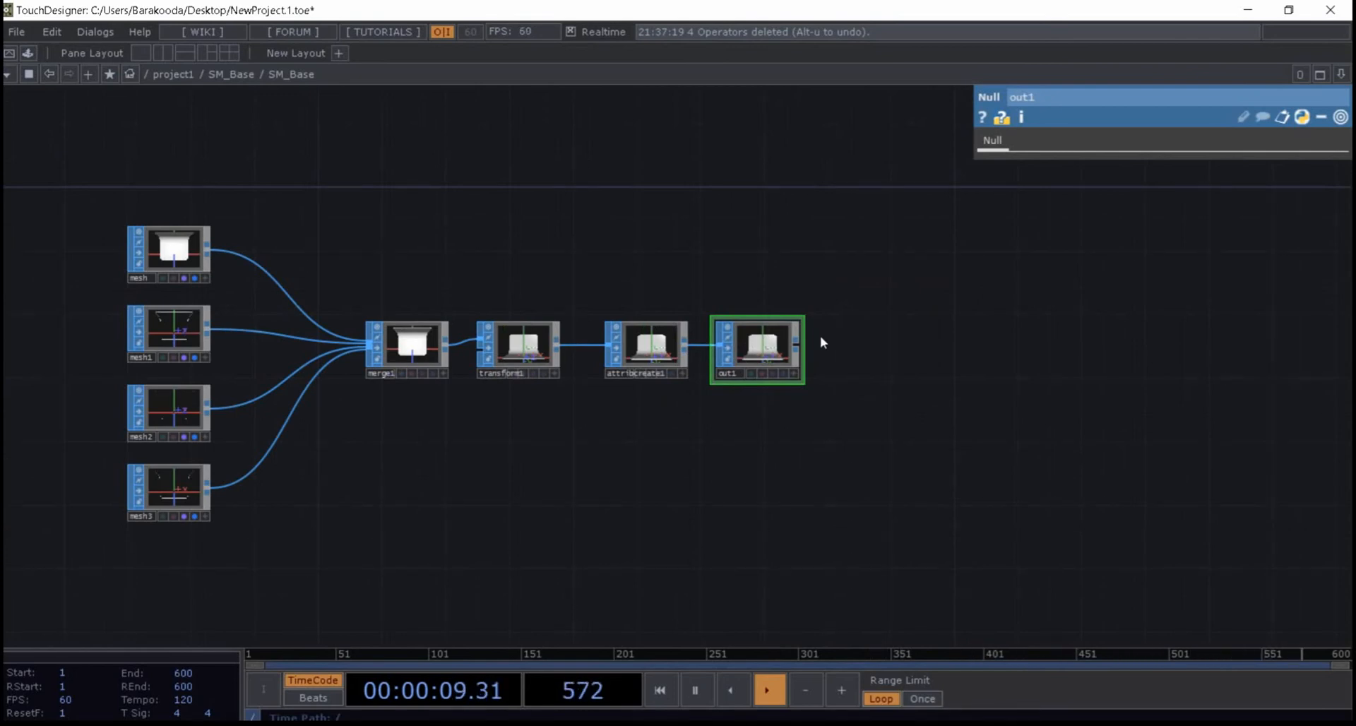
scroll(816, 342, "up", 5)
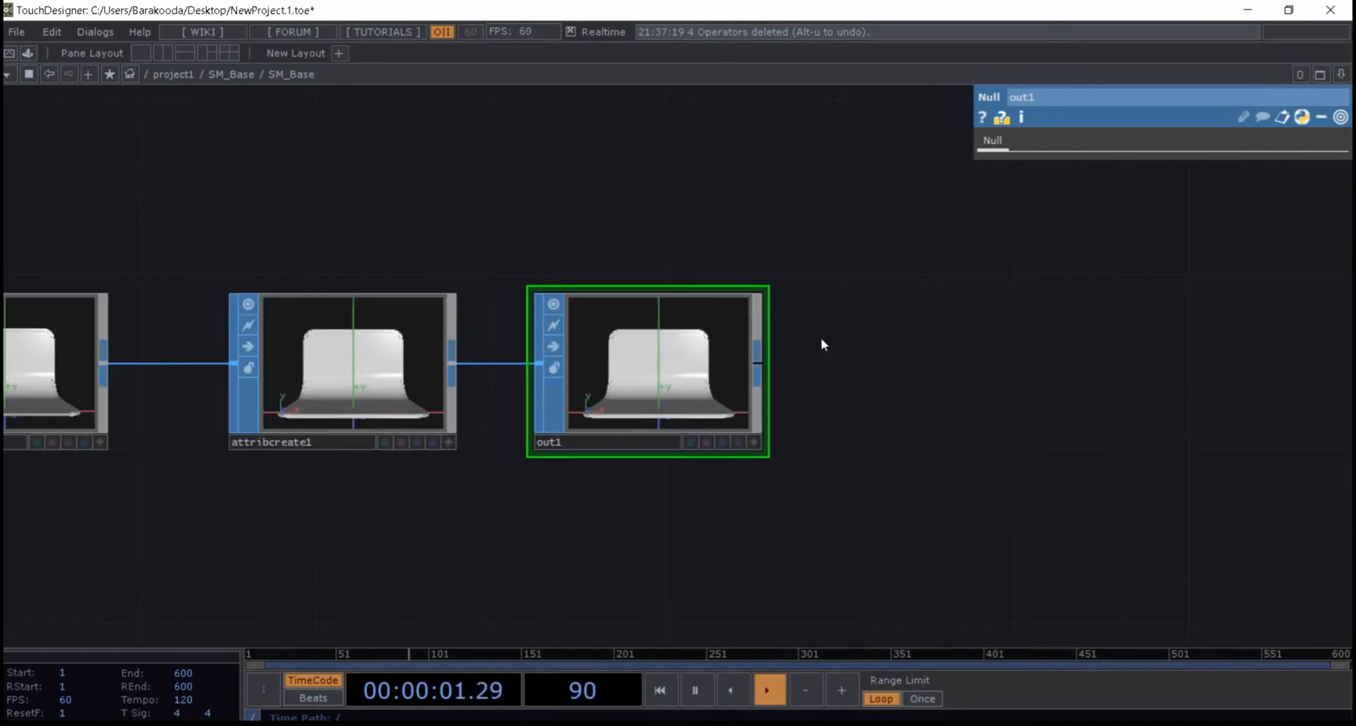
left_click(727, 447)
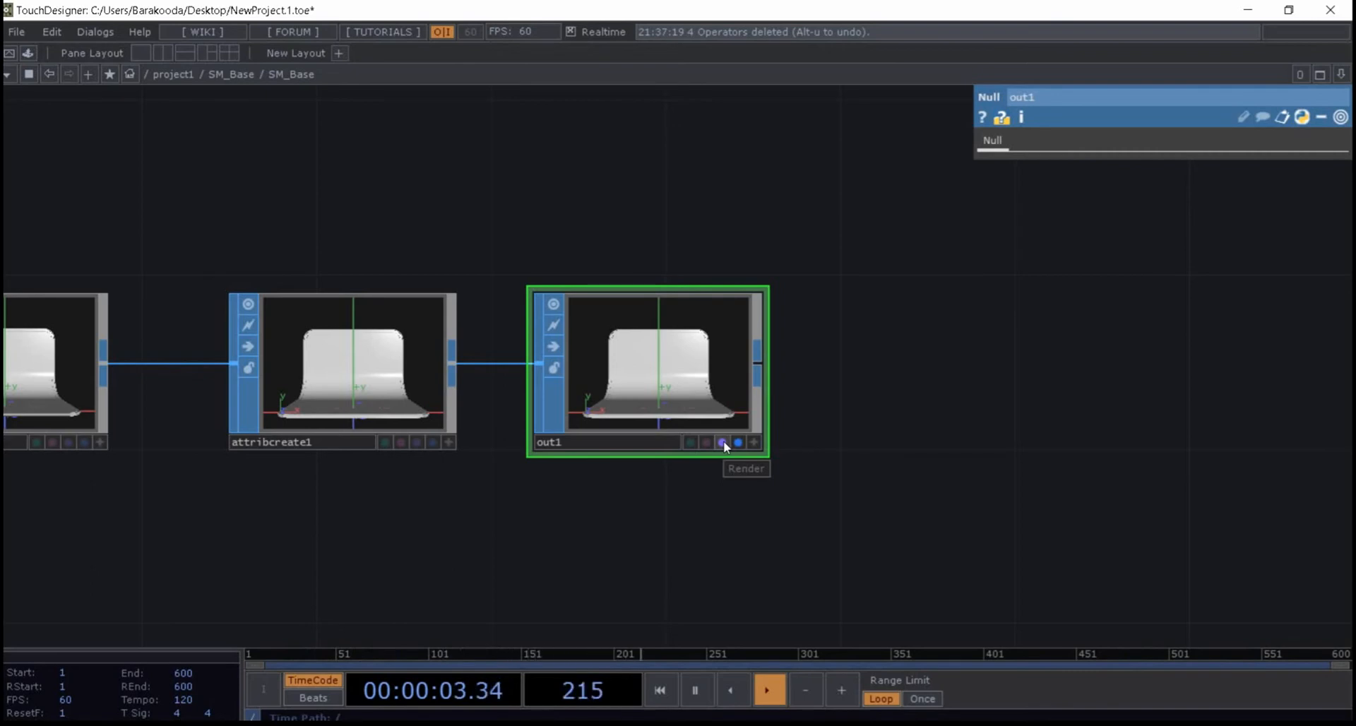
- Turn off the display and render flags of the four mesh File In SOPs, mesh through mesh3
scroll(824, 402, "down", 5)
scroll(645, 391, "up", 5)
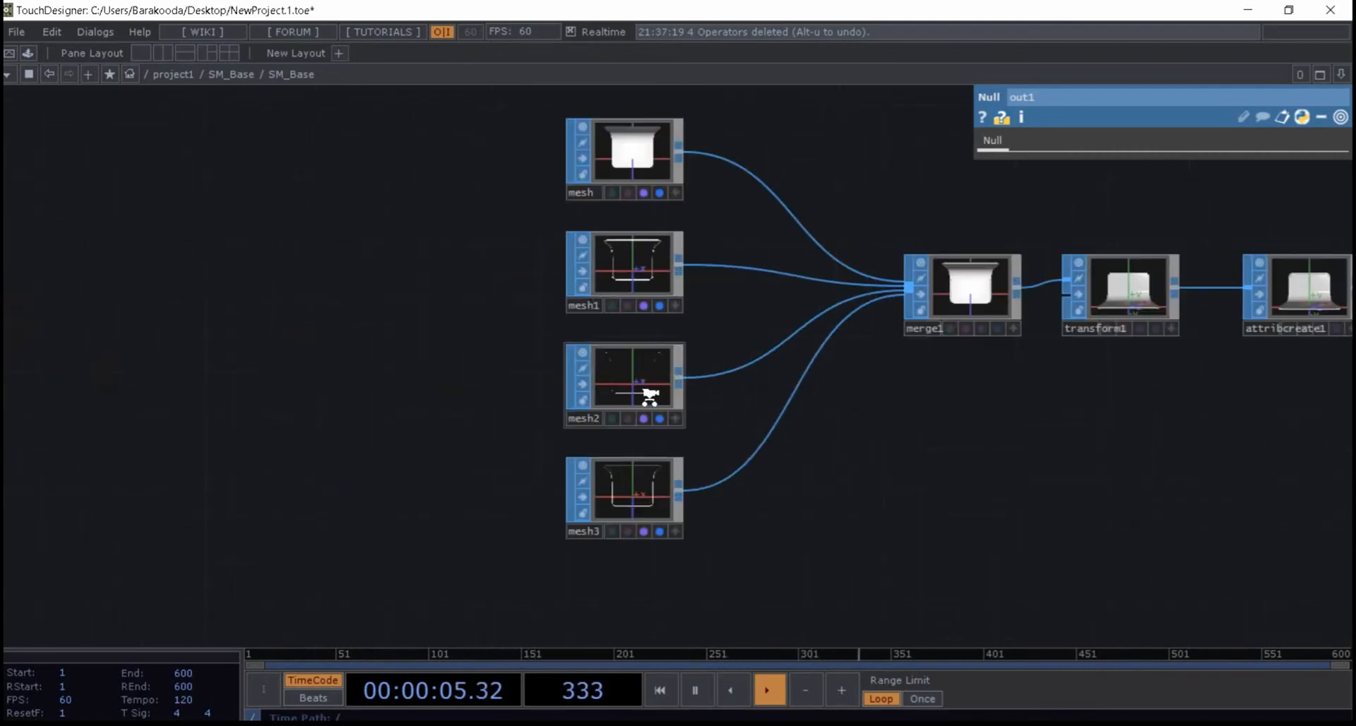
scroll(790, 386, "down", 2)
right_click_drag(781, 126, 698, 530)
scroll(770, 500, "up", 1)
scroll(733, 505, "up", 2)
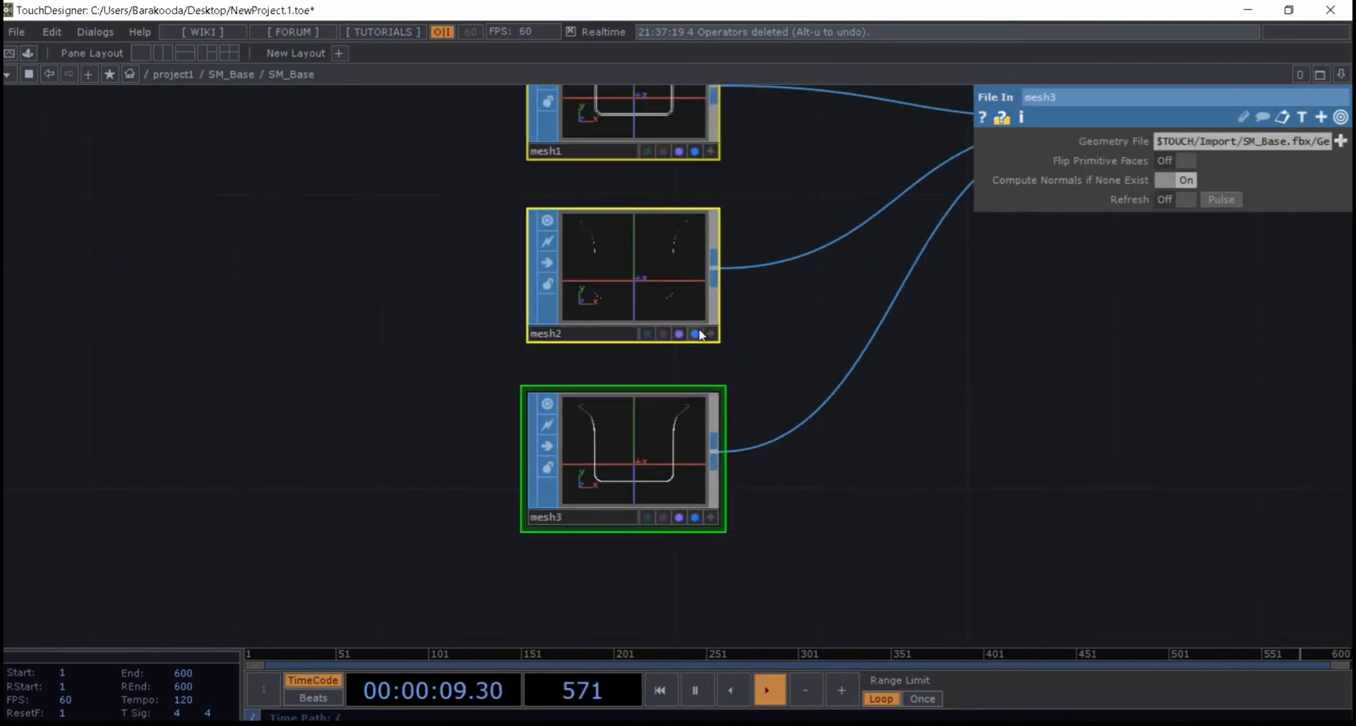
left_click(694, 517)
left_click(679, 517)
left_click_drag(732, 334, 391, 454)
scroll(654, 422, "down", 3)
scroll(1067, 338, "up", 4)
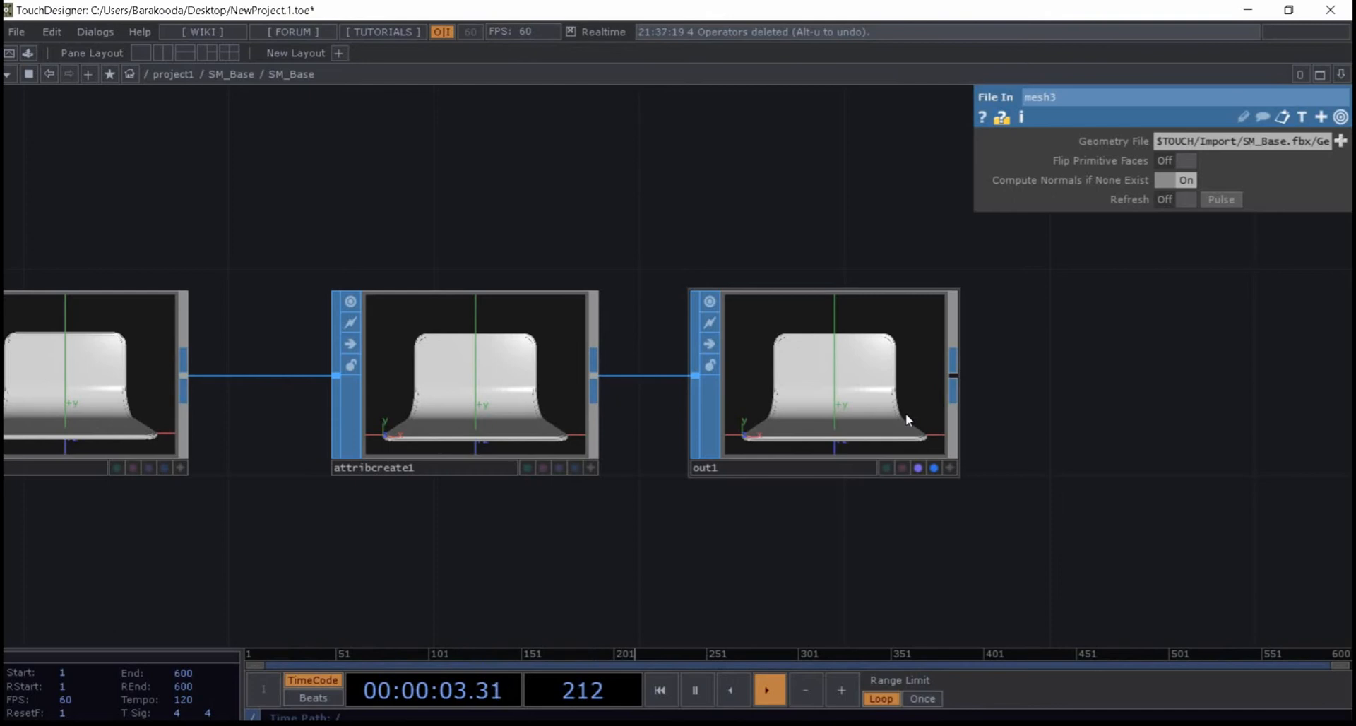
- Move the inner SM_Base Geometry COMP out of its container by cutting it and pasting it into project1
left_click_drag(1057, 508, 995, 490)
key("u")
scroll(668, 389, "up", 1)
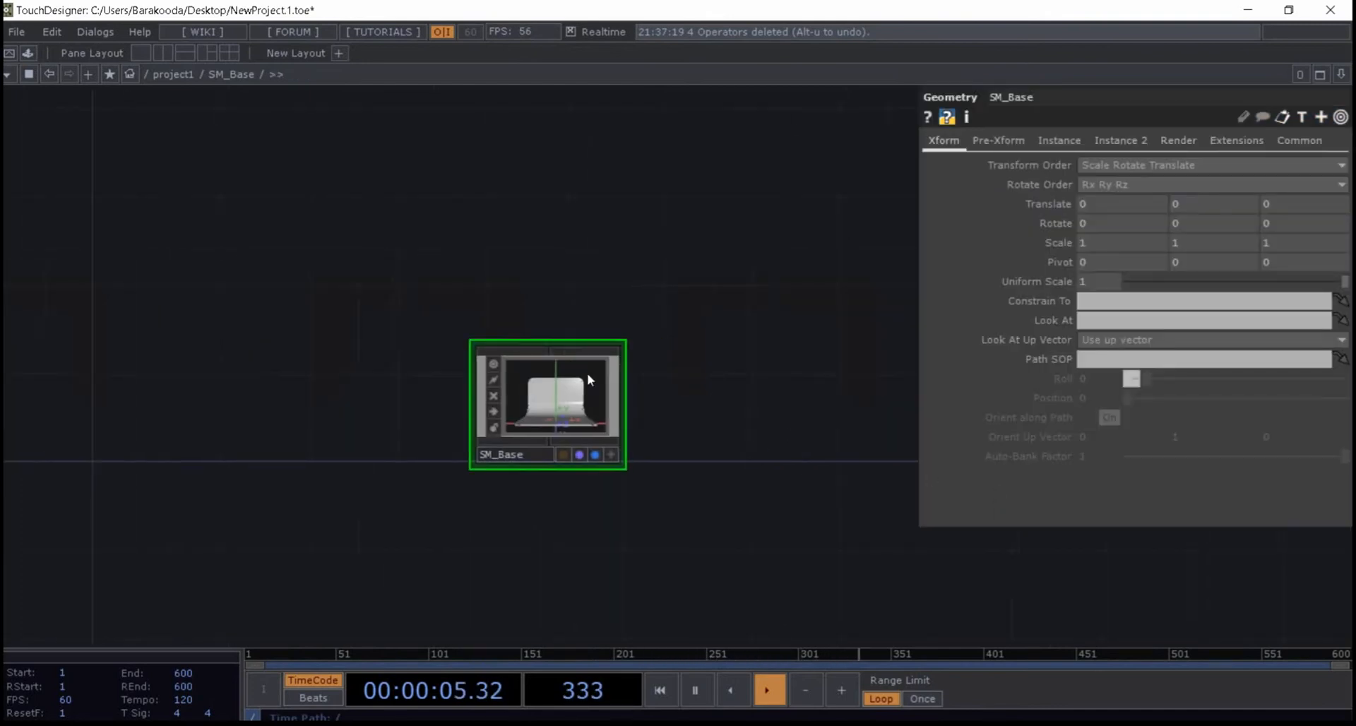
key("u")
scroll(614, 381, "up", 5)
scroll(614, 381, "up", 2)
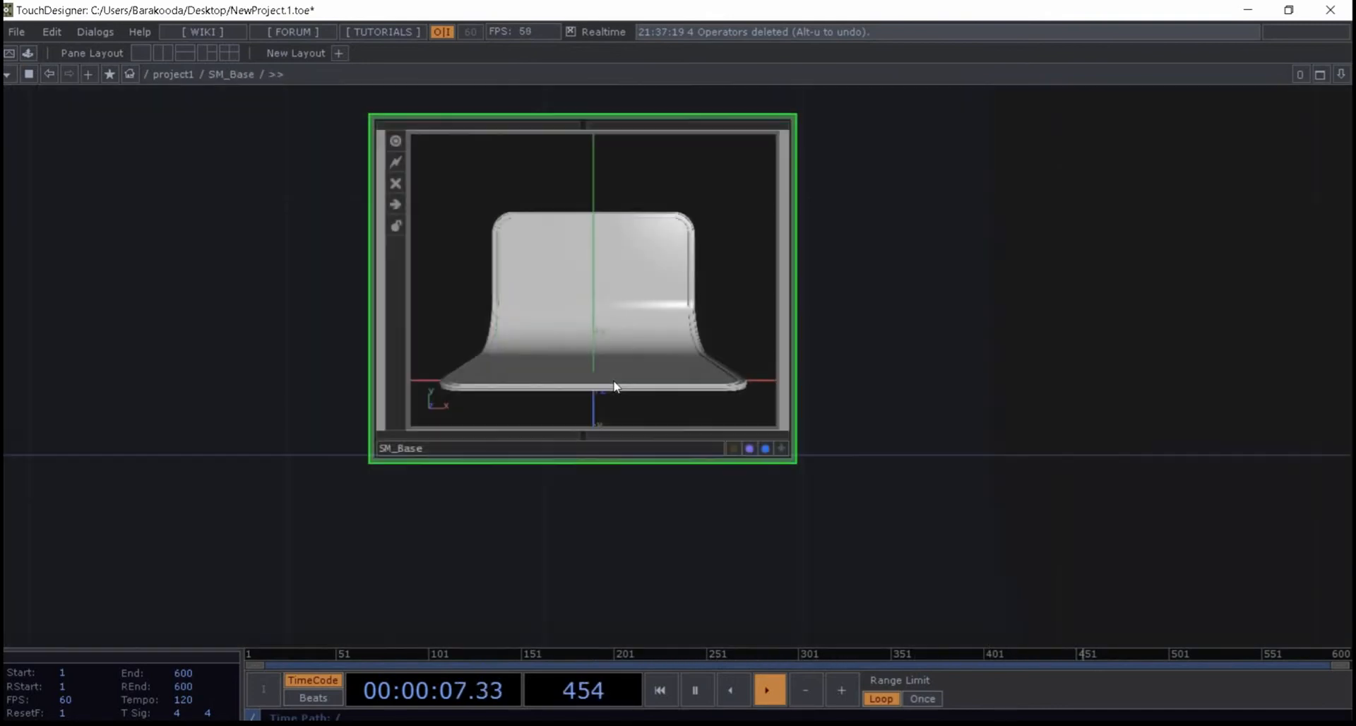
scroll(417, 326, "down", 2)
scroll(439, 326, "down", 1)
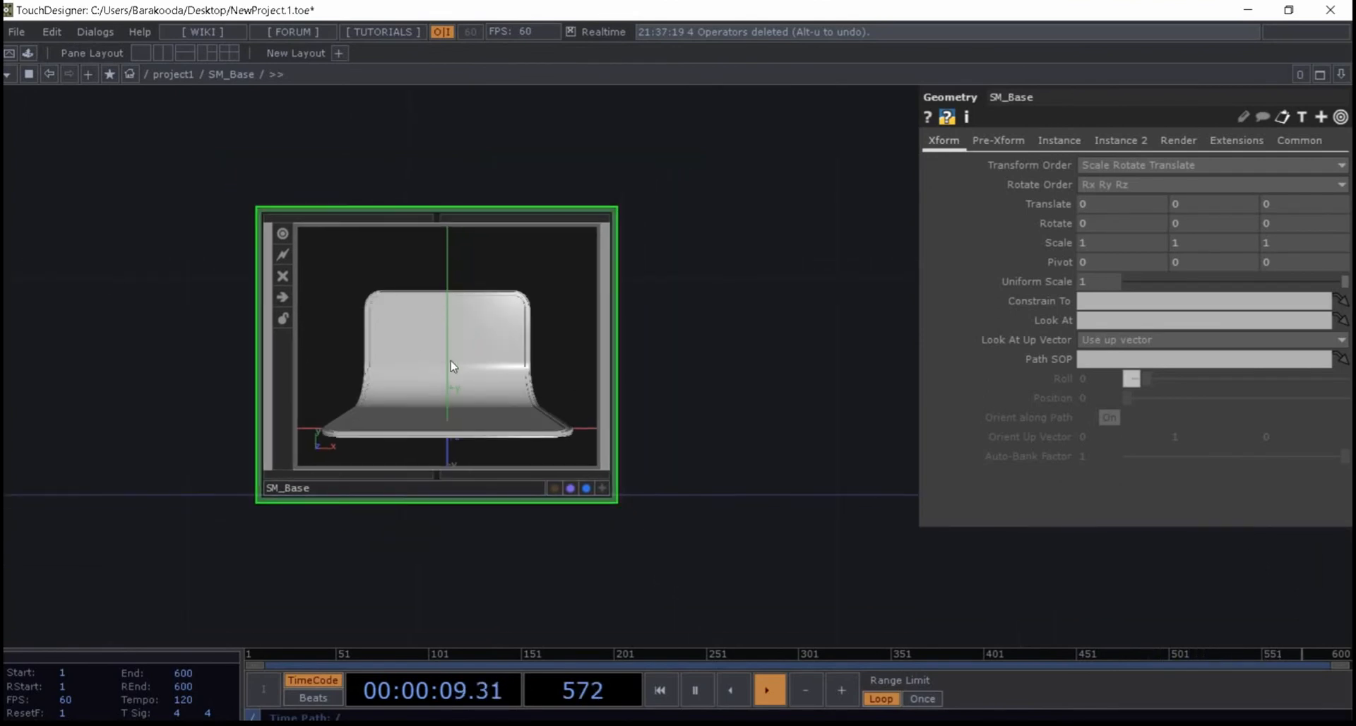
key("Delete")
key("u")
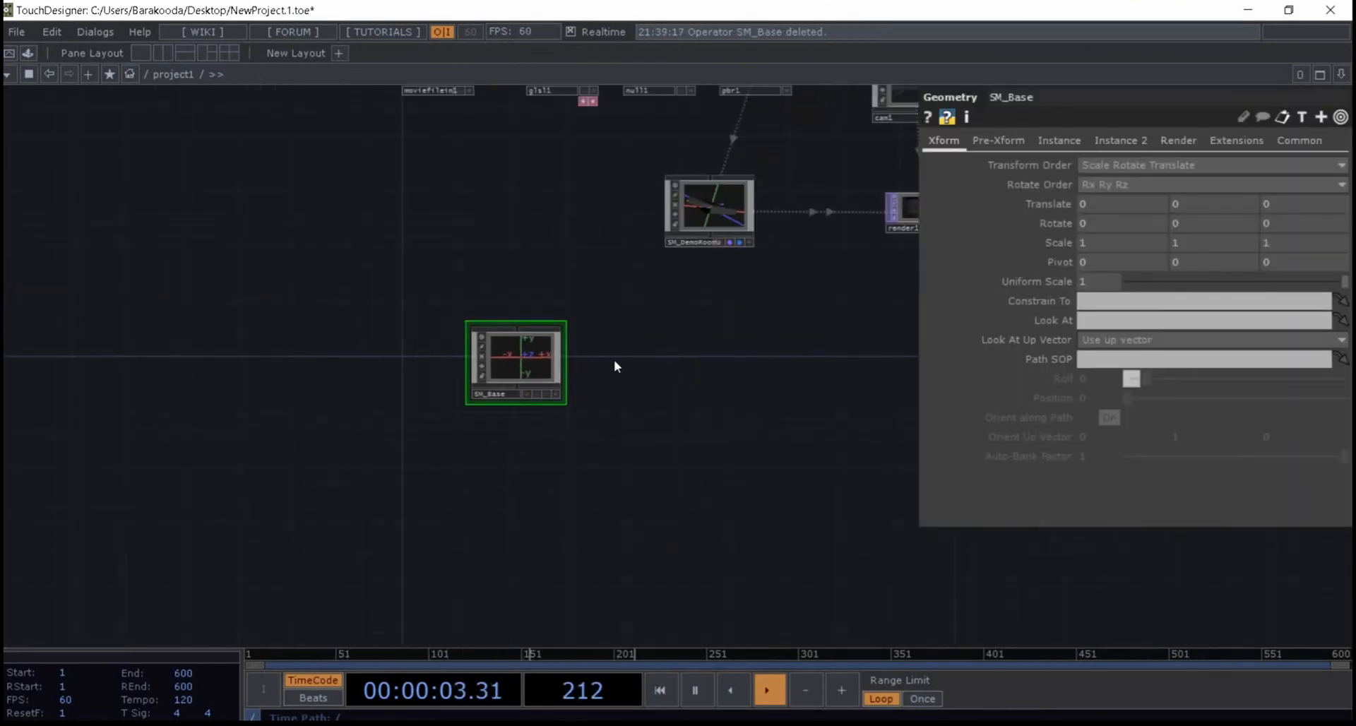
key("ctrl+v")
- Delete the emptied SM_Base container from project1
left_click(489, 367)
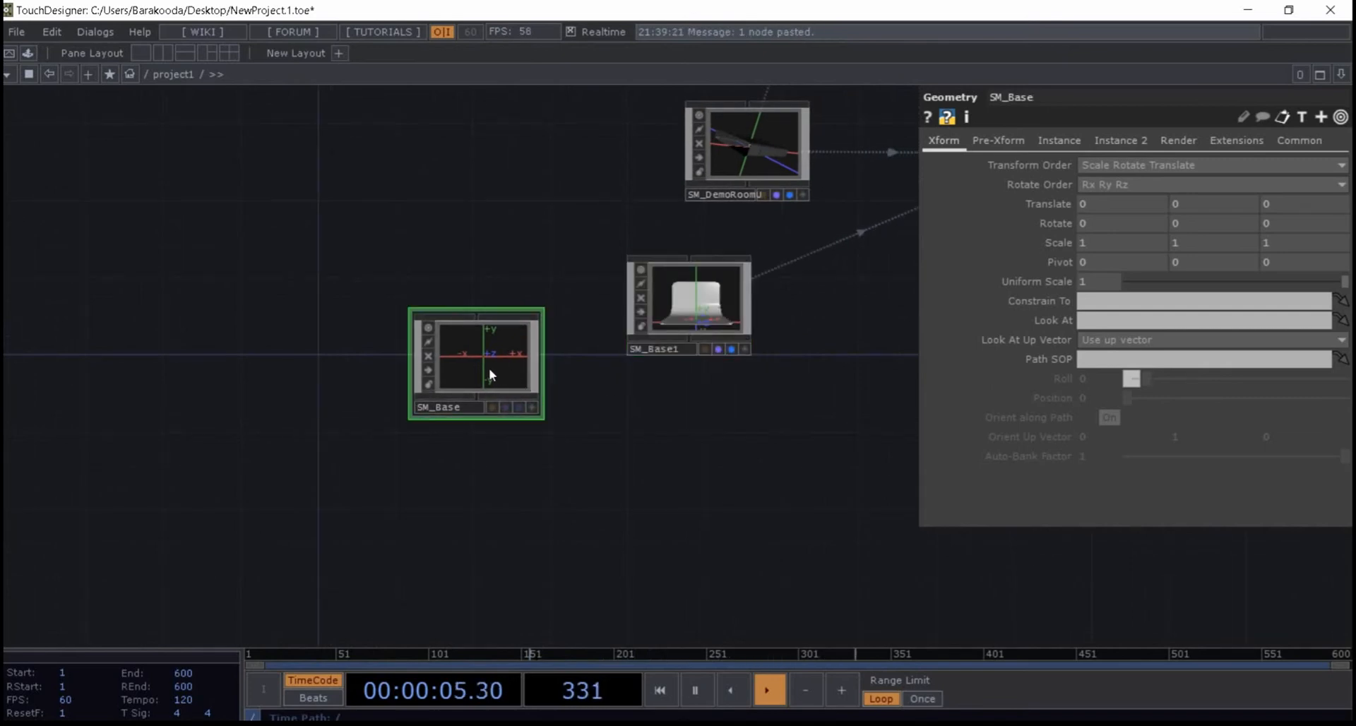
key("Delete")
key("h")
left_click_drag(456, 435, 431, 439)
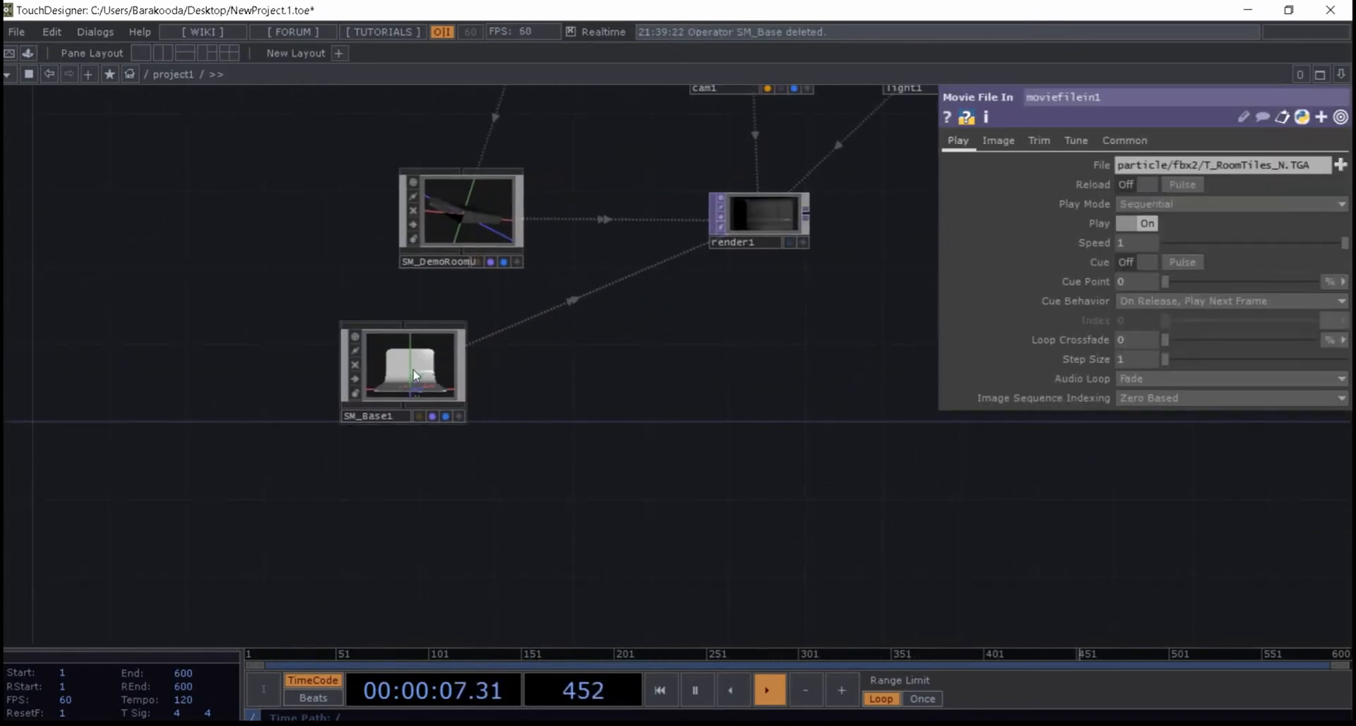
- Examine the SM_Base1 geometry and how it connects to render1 in the project1 network
left_click(413, 372)
scroll(413, 373, "up", 5)
left_click_drag(644, 364, 492, 420)
scroll(492, 419, "down", 3)
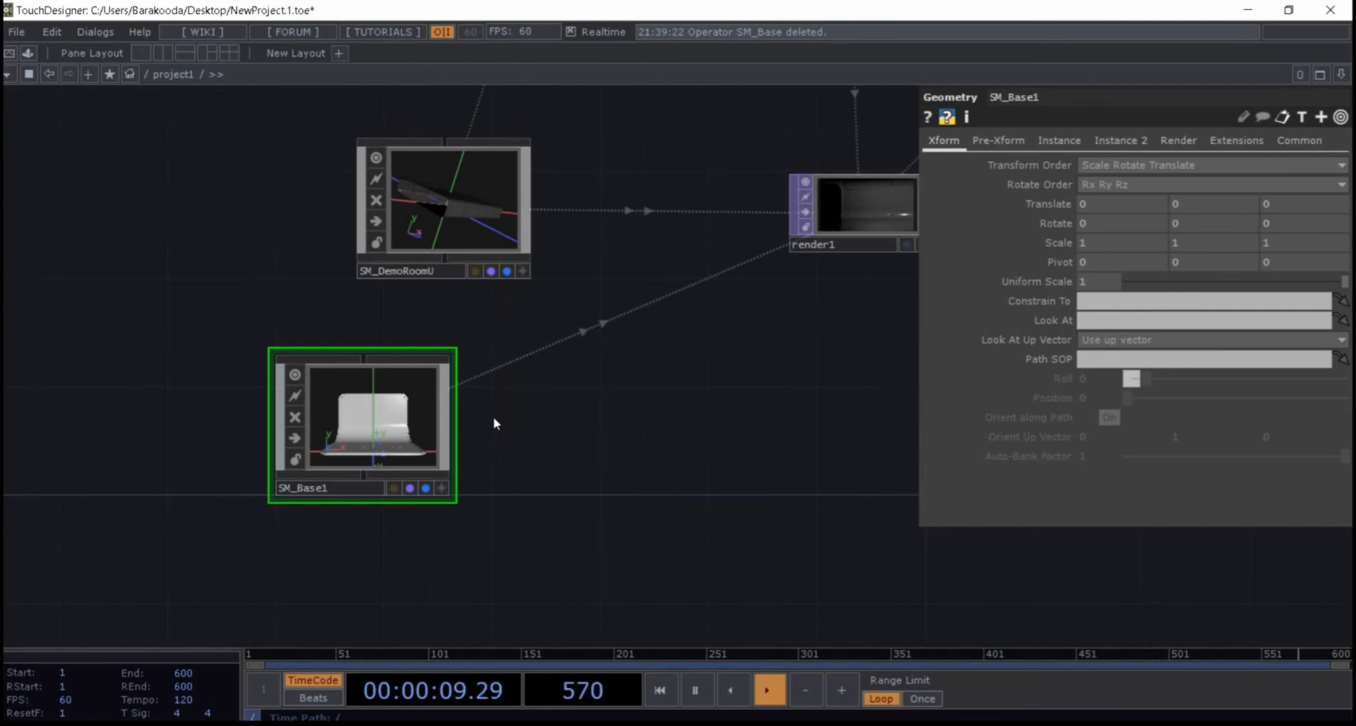
left_click_drag(700, 448, 625, 516)
scroll(624, 515, "down", 3)
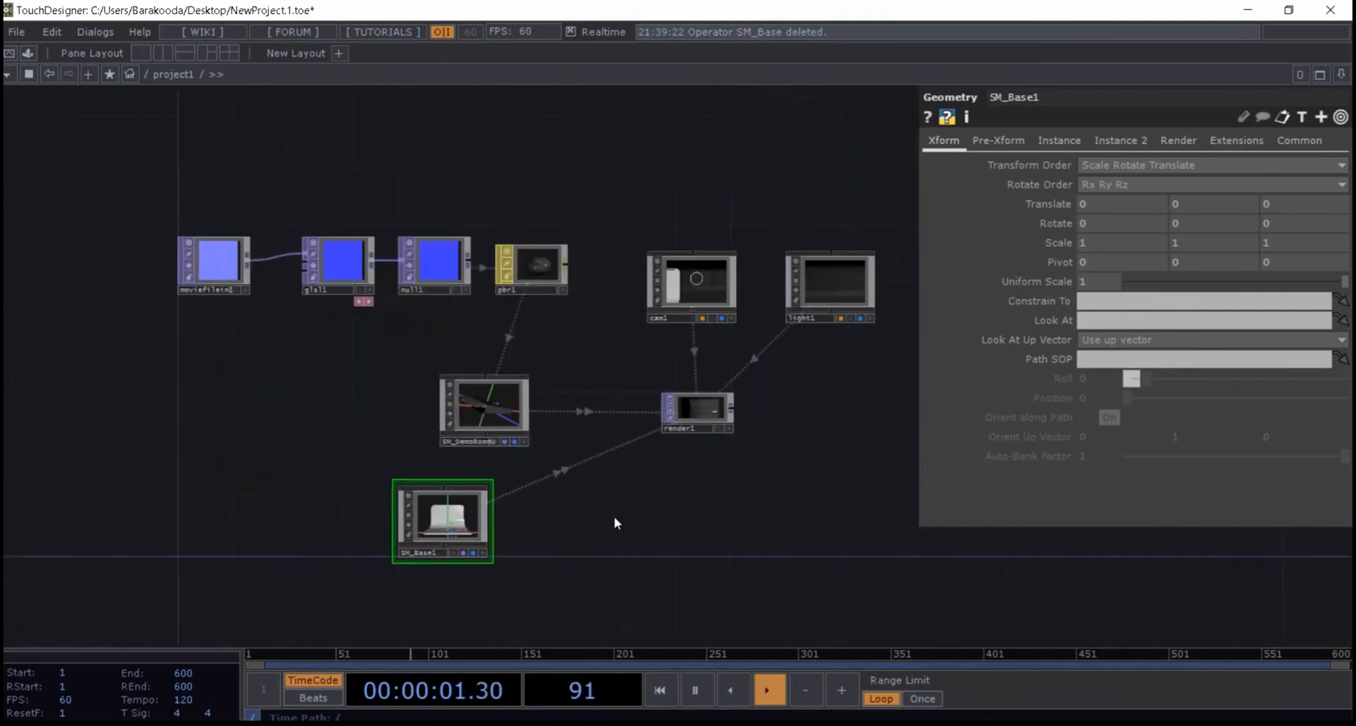
scroll(625, 516, "up", 3)
left_click_drag(575, 517, 507, 434)
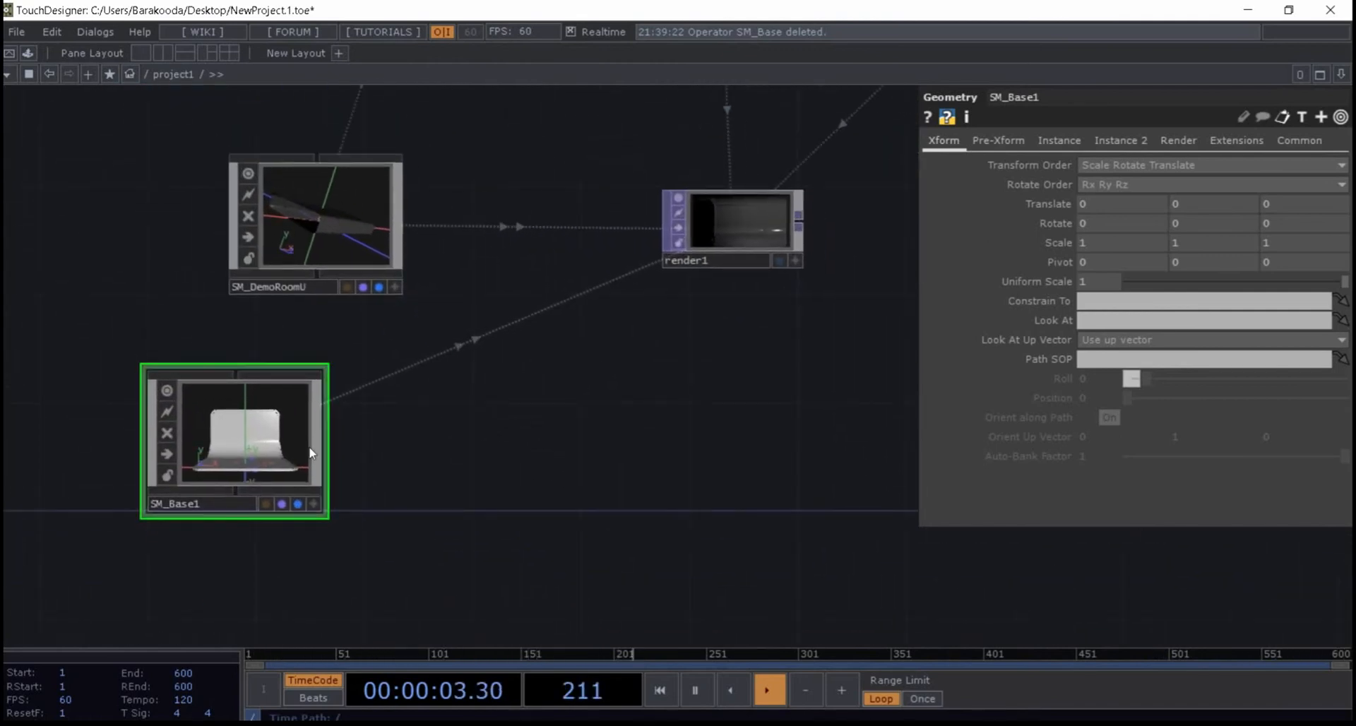
left_click_drag(694, 443, 591, 502)
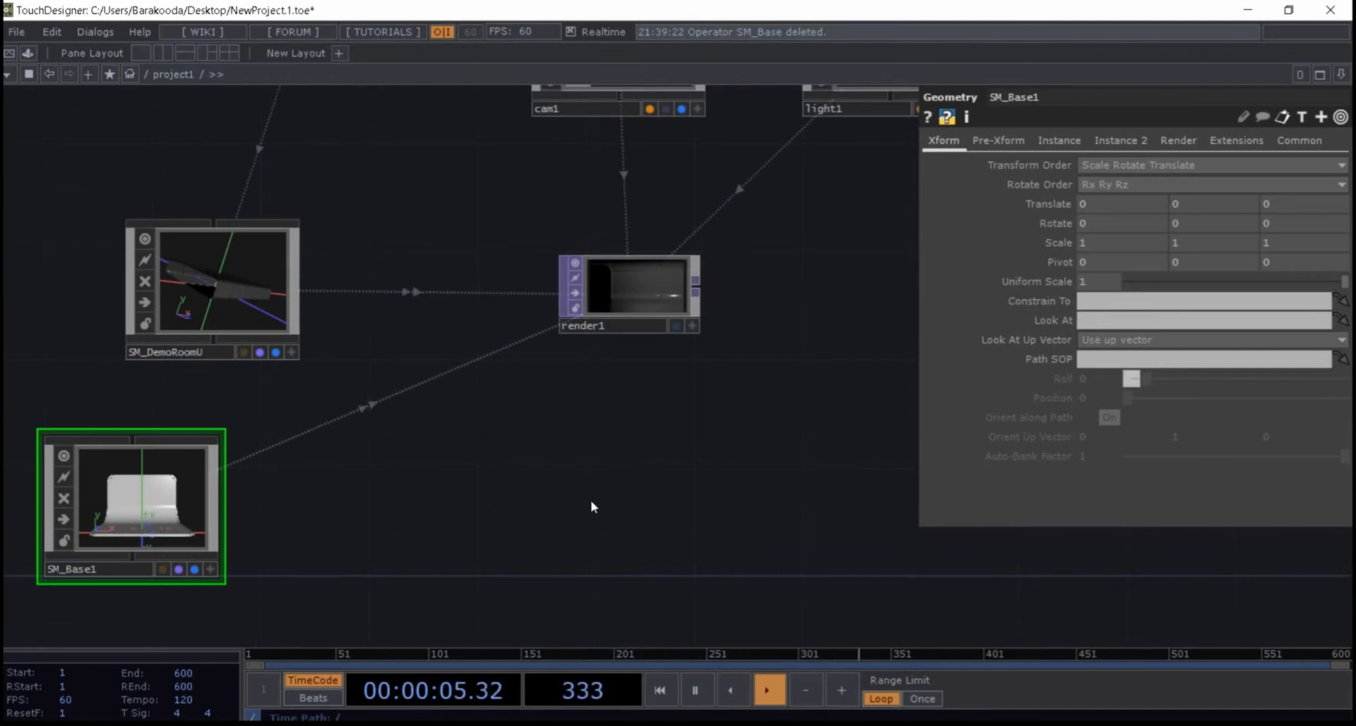
left_click_drag(360, 474, 429, 394)
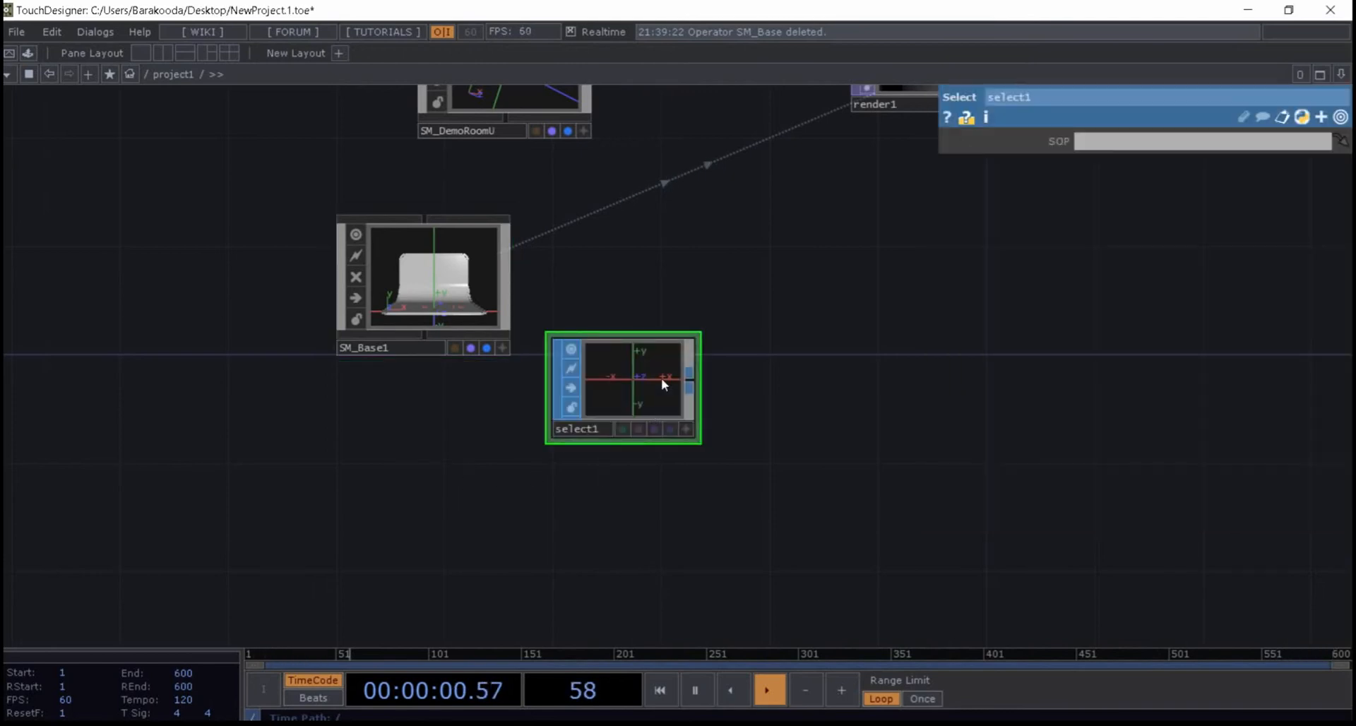
key("Delete")
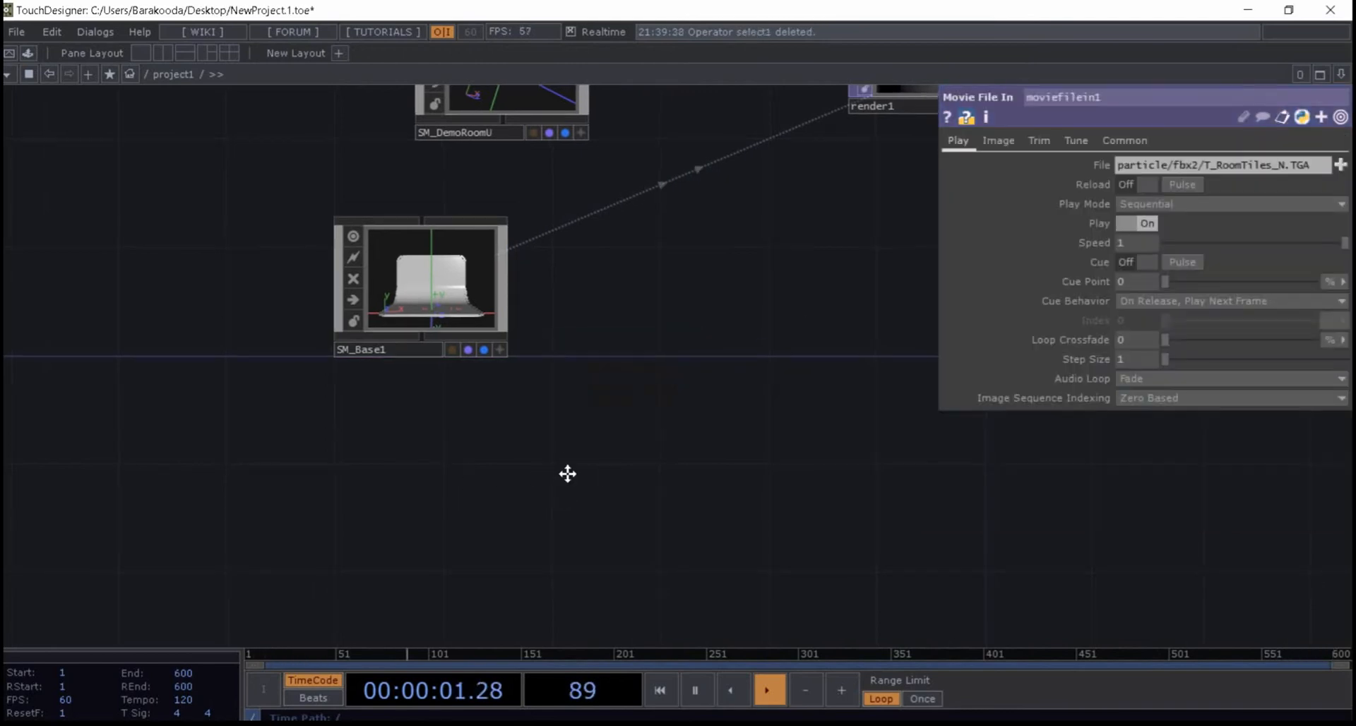
left_click_drag(562, 498, 444, 570)
scroll(445, 570, "down", 3)
scroll(618, 416, "up", 3)
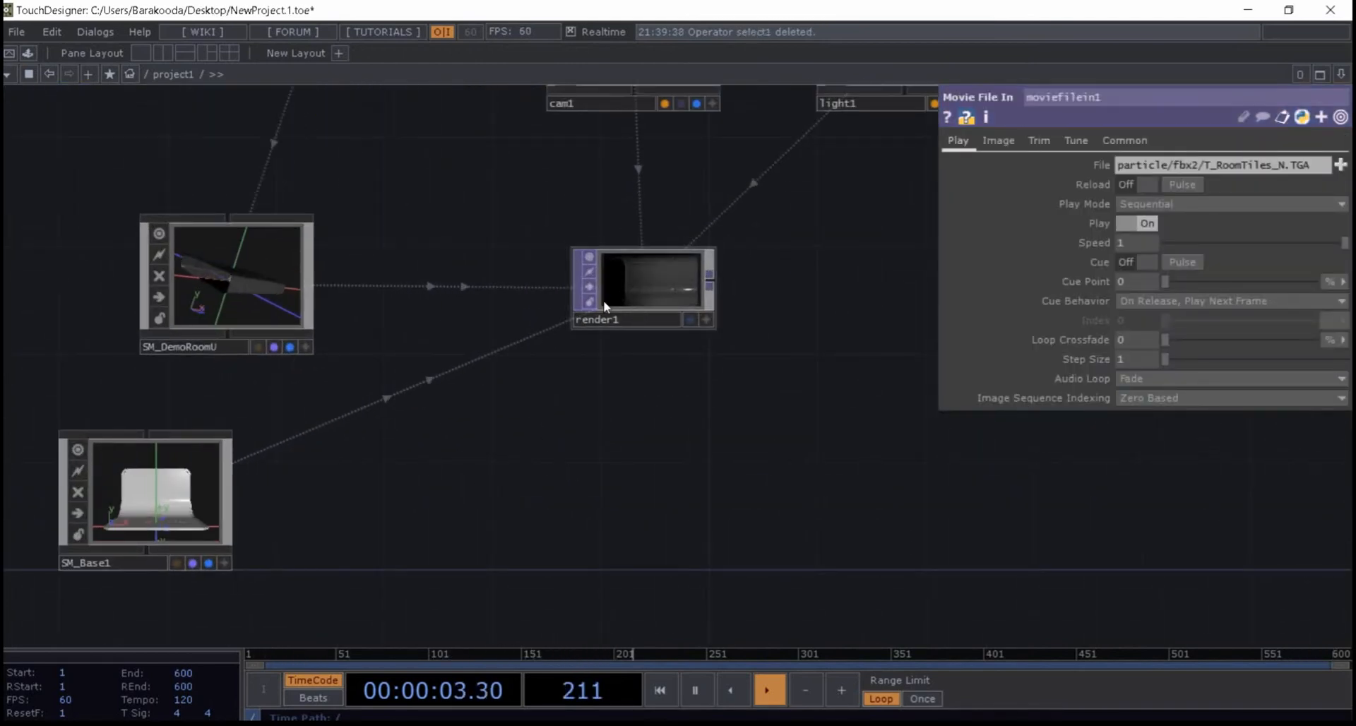
- Split the network pane side by side and turn the second pane into a Geometry Viewer
left_click(1341, 74)
left_click(1242, 116)
left_click(686, 75)
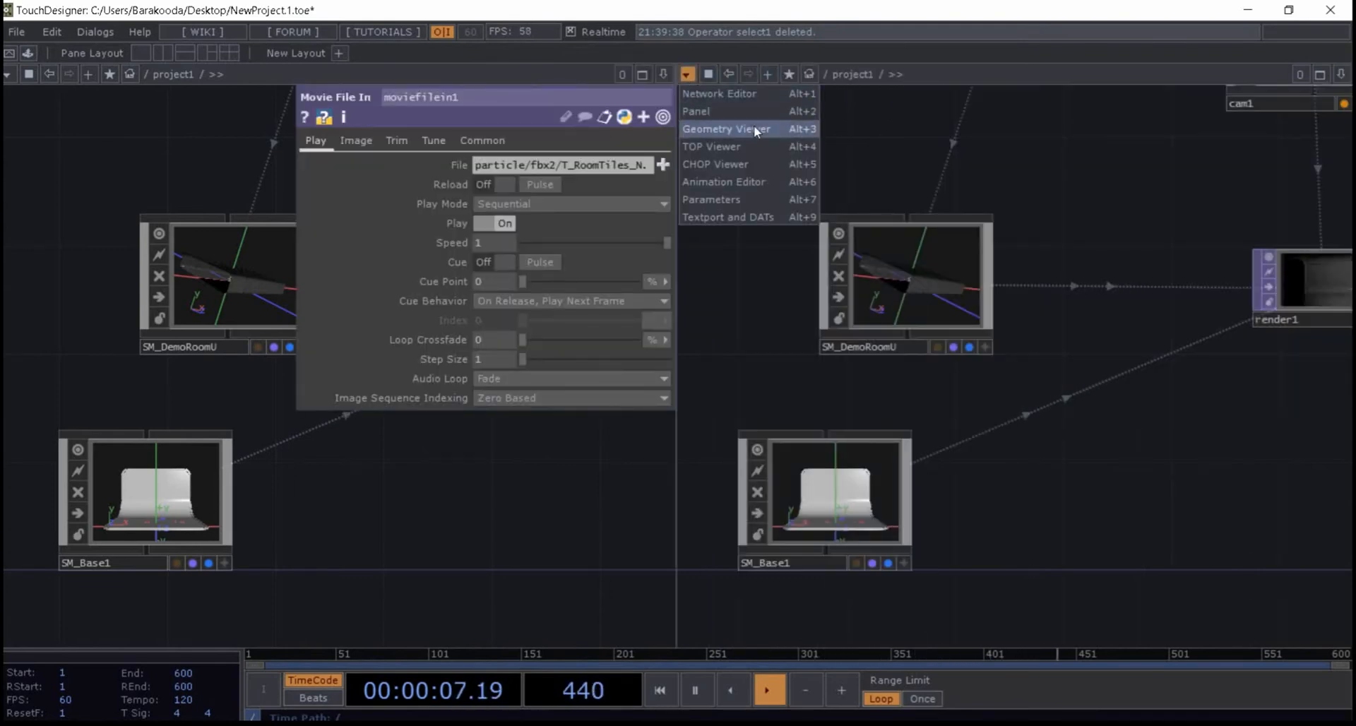
left_click(754, 125)
- Turn off Adaptive Homing and show the geometry viewer's Top Viewport in wireframe around the SM_Base1 mesh
mouse_move(1039, 352)
left_mouse_down()
mouse_move(1023, 376)
mouse_move(1038, 363)
left_mouse_up()
right_click(1040, 362)
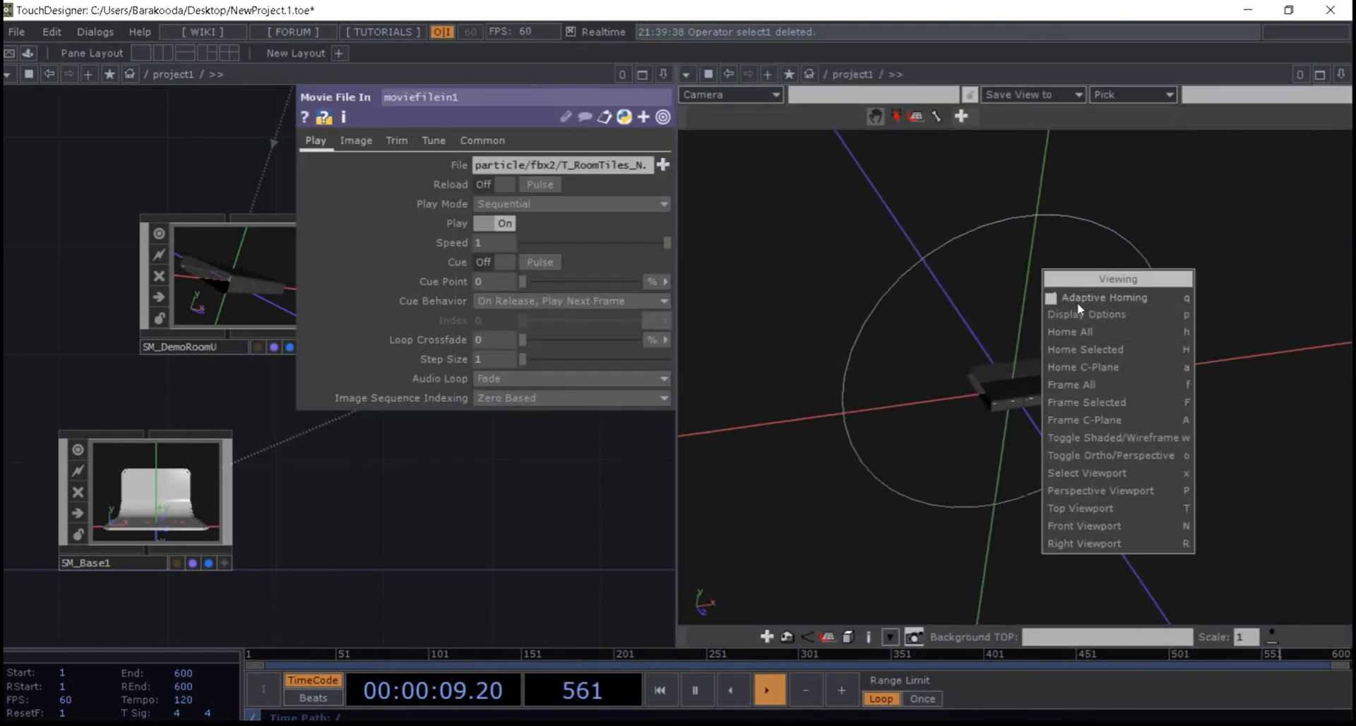
left_click(1076, 300)
right_click(1023, 378)
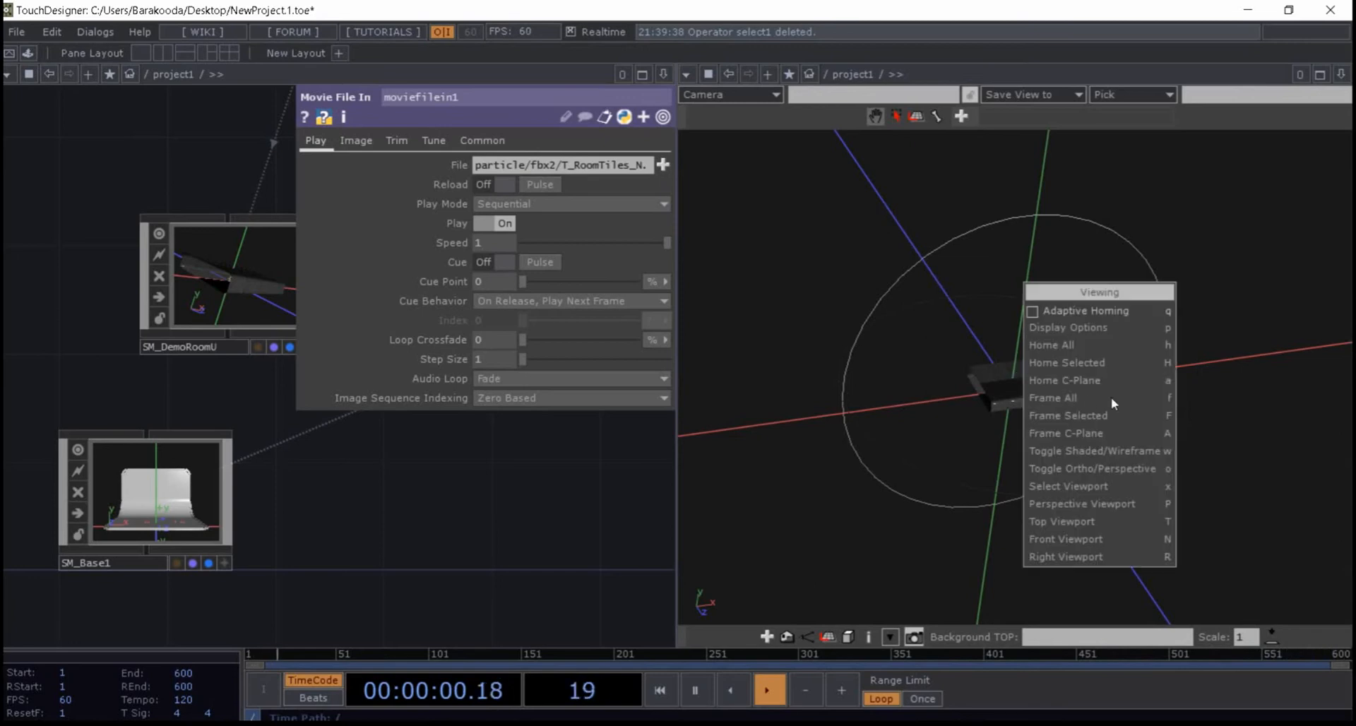
left_click(1087, 519)
key("w")
mouse_move(1060, 336)
middle_mouse_down()
mouse_move(1089, 174)
mouse_move(1030, 212)
mouse_move(962, 556)
middle_mouse_up()
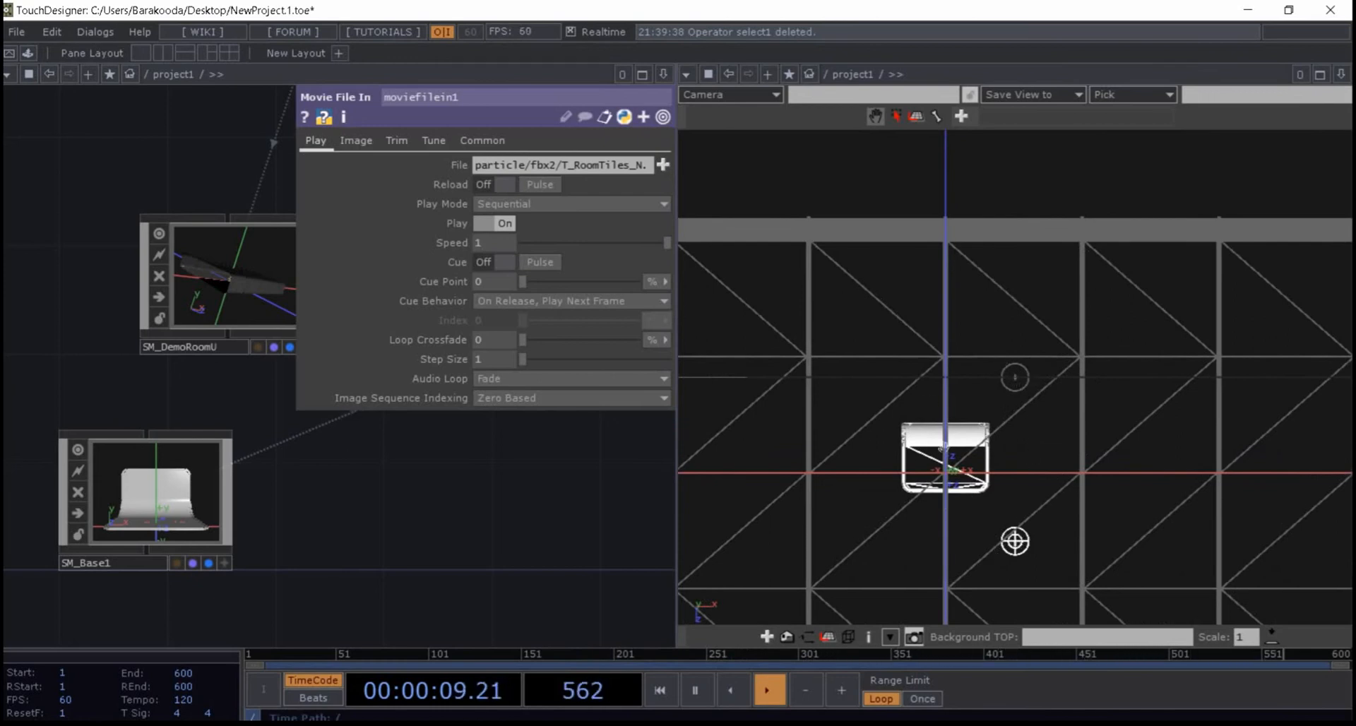
- Select SM_Base1 and set its Translate Z to -11.4 to move it towards the room's back wall
left_click_drag(329, 525, 278, 534)
left_click_drag(392, 548, 193, 550)
middle_click_drag(551, 205, 555, 205)
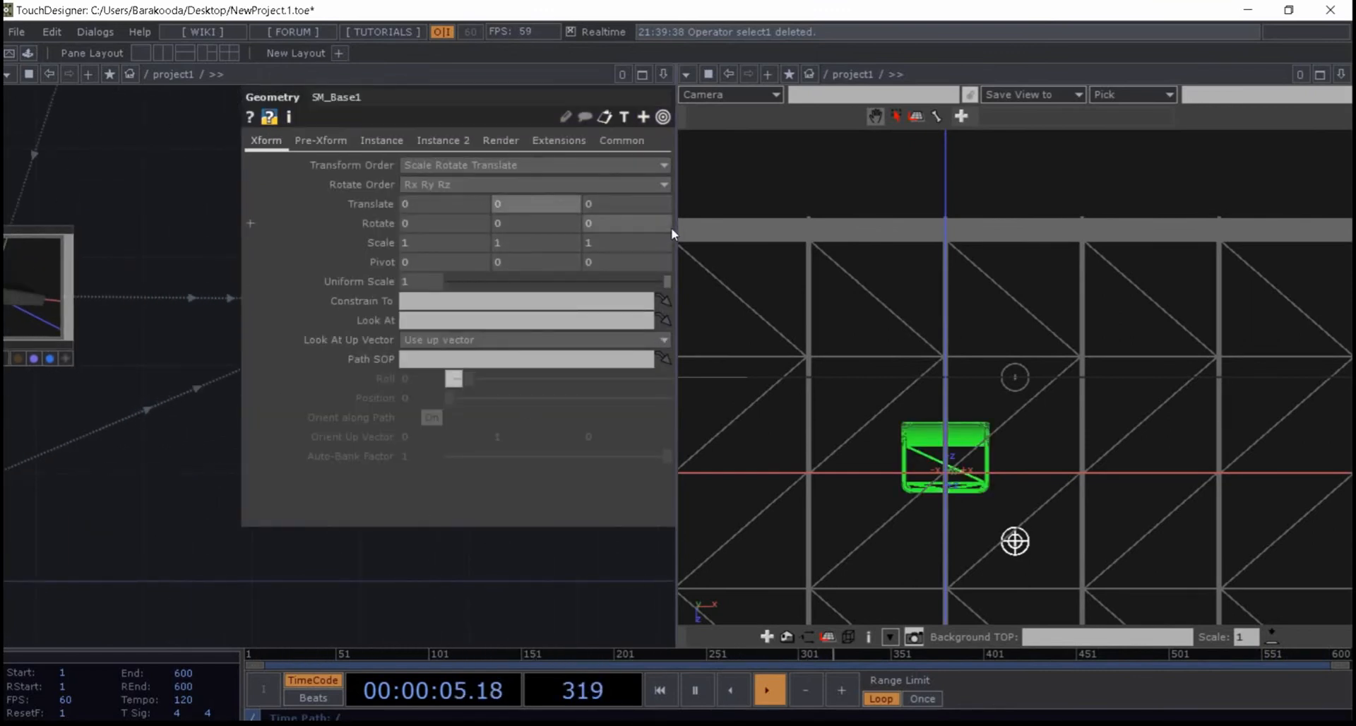
middle_click_drag(626, 209, 622, 179)
scroll(152, 396, "down", 4)
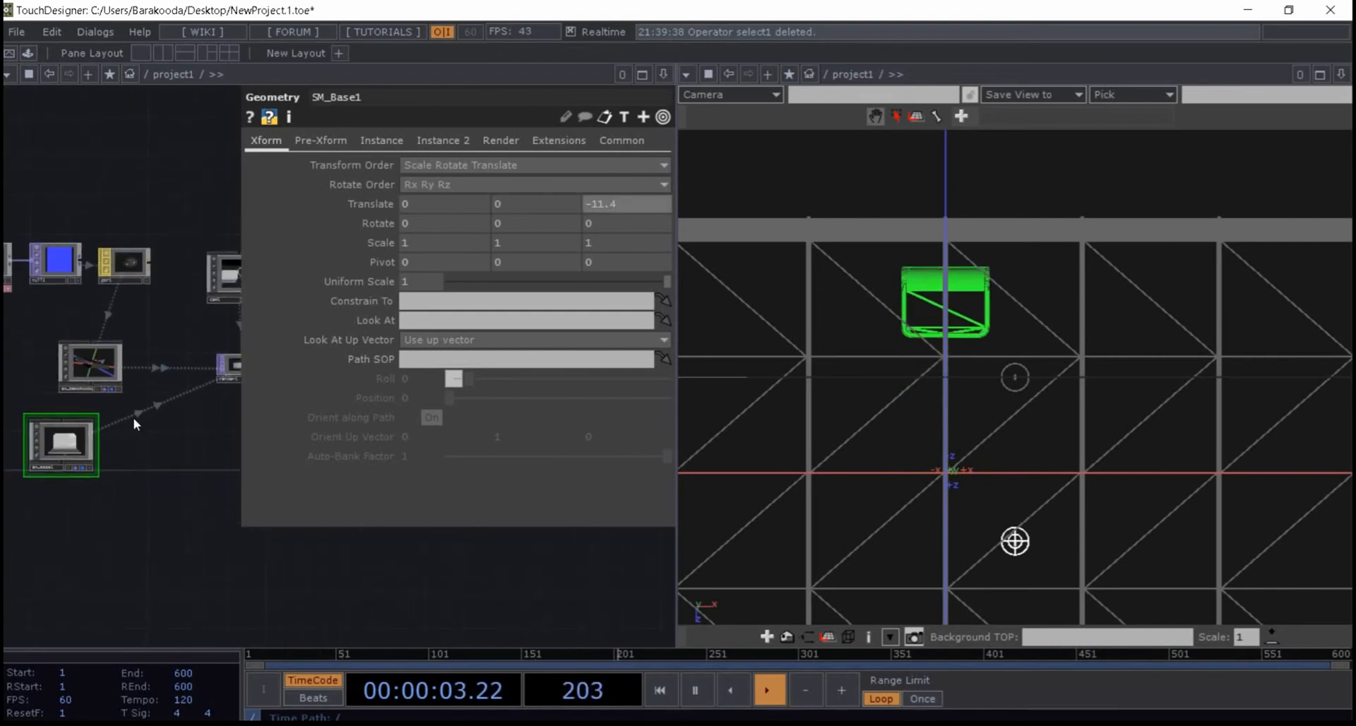
- Set the Translate X of SM_Base1 to 4.7 while watching the render1 preview
left_click_drag(233, 399, 76, 511)
scroll(75, 475, "up", 5)
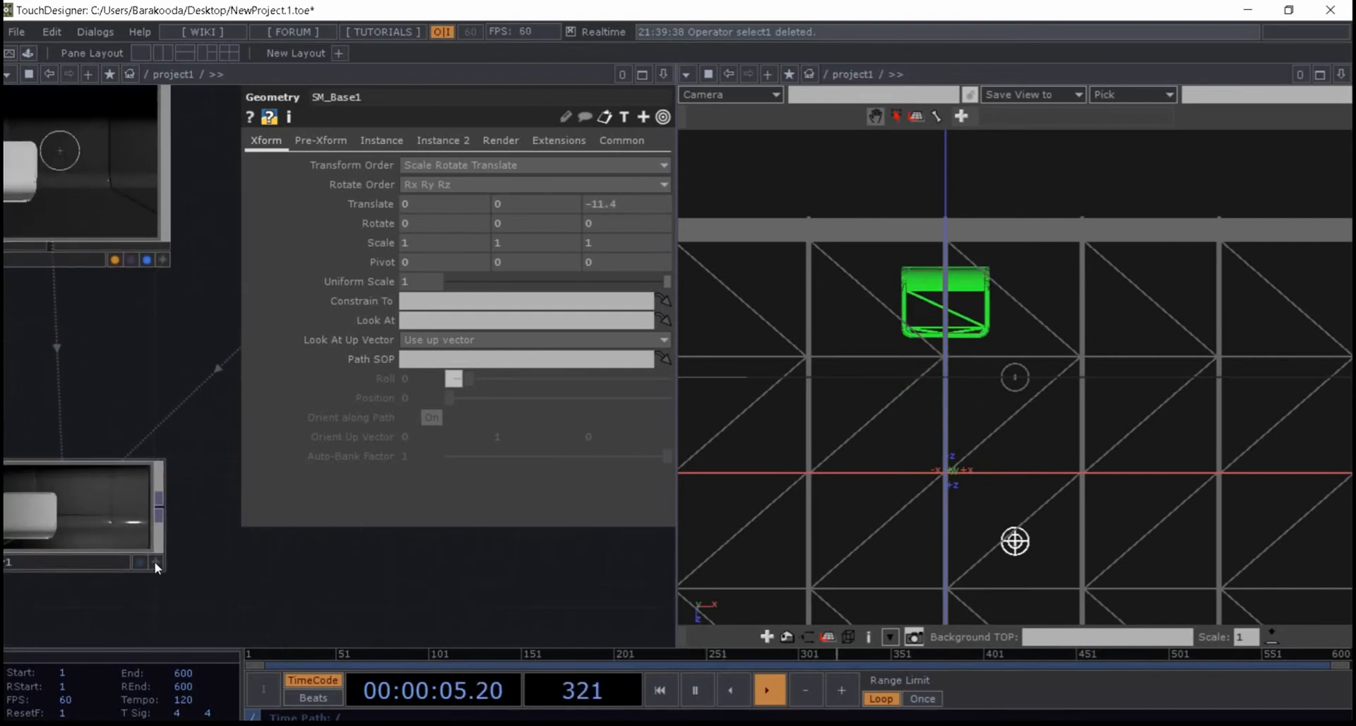
left_click_drag(341, 581, 400, 576)
scroll(246, 578, "up", 3)
left_click_drag(245, 578, 428, 586)
left_click_drag(340, 574, 300, 569)
left_click_drag(458, 206, 458, 206)
left_click_drag(138, 249, 1, 242)
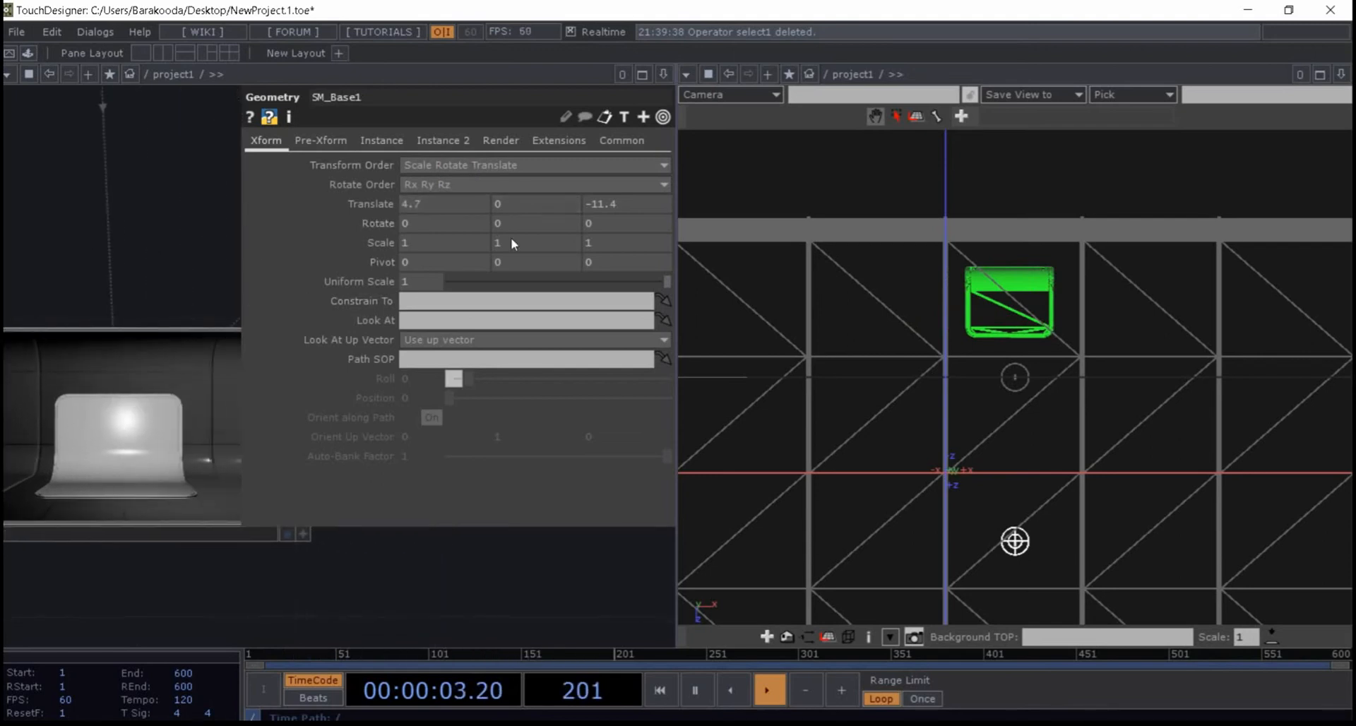
- Set the Translate Z of SM_Base1 to -13.6, checking the gap to the back wall in the top view
middle_click_drag(658, 210, 643, 179)
middle_click_drag(1087, 265, 968, 262)
right_click_drag(968, 262, 926, 437)
right_click_drag(961, 228, 975, 366)
middle_click_drag(614, 204, 608, 177)
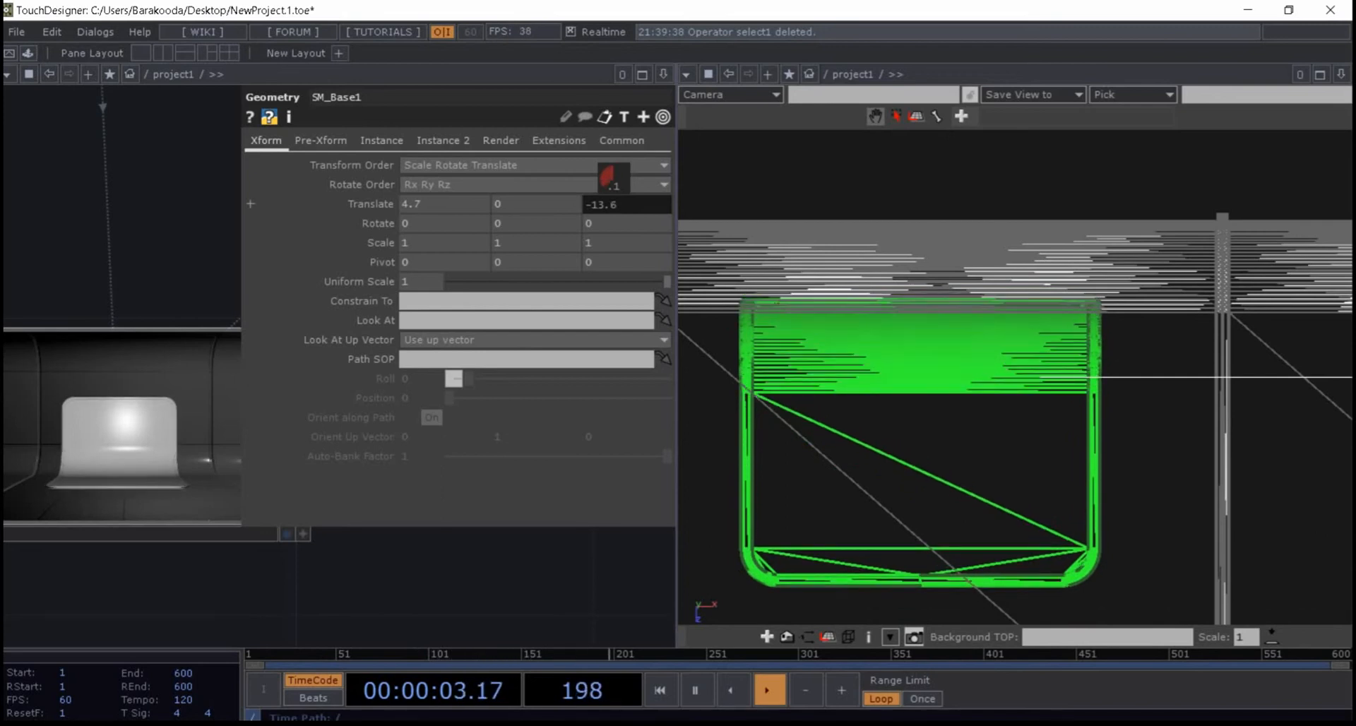
- Set the Translate X of SM_Base1 to 5
middle_click_drag(438, 209, 438, 209)
left_click(439, 210)
type("5")
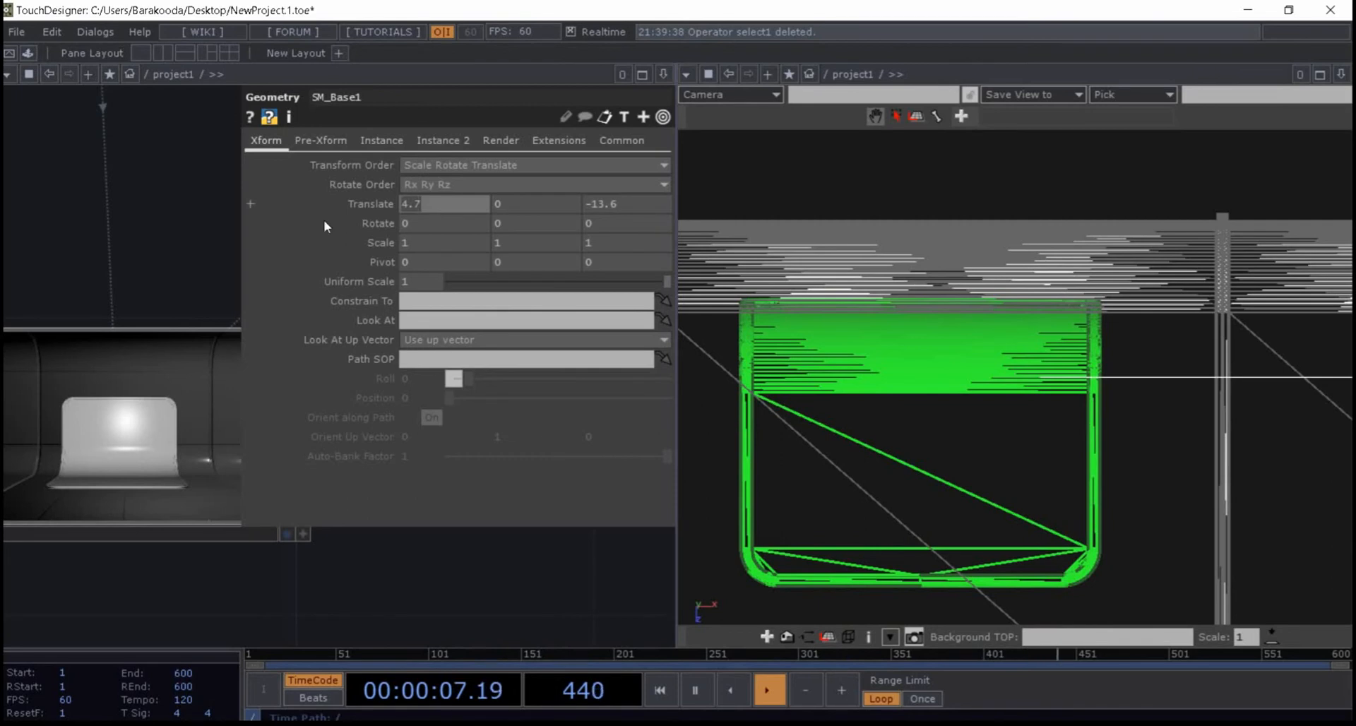
left_click(177, 204)
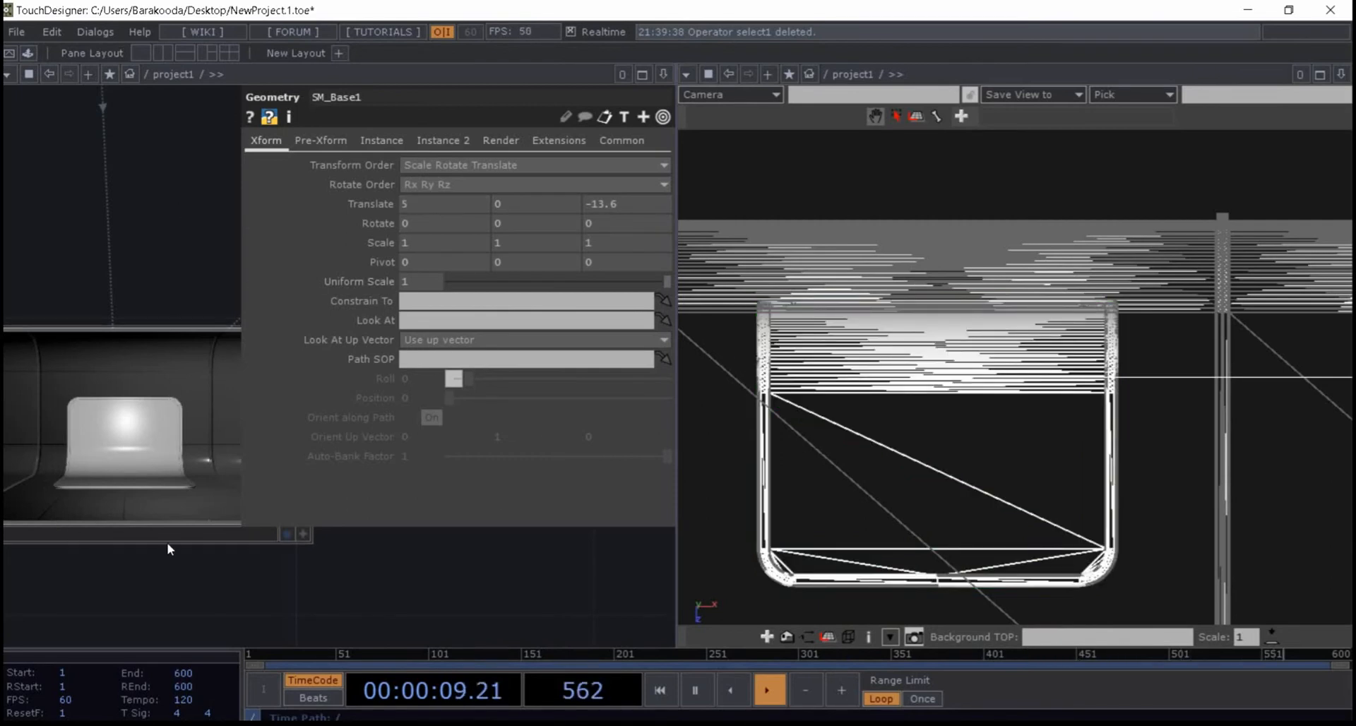
- Examine the placement of SM_Base1 inside the room from several angles in the geometry viewer's perspective view
right_click(947, 398)
left_click(1009, 447)
left_click_drag(875, 387, 974, 416)
scroll(974, 416, "down", 1)
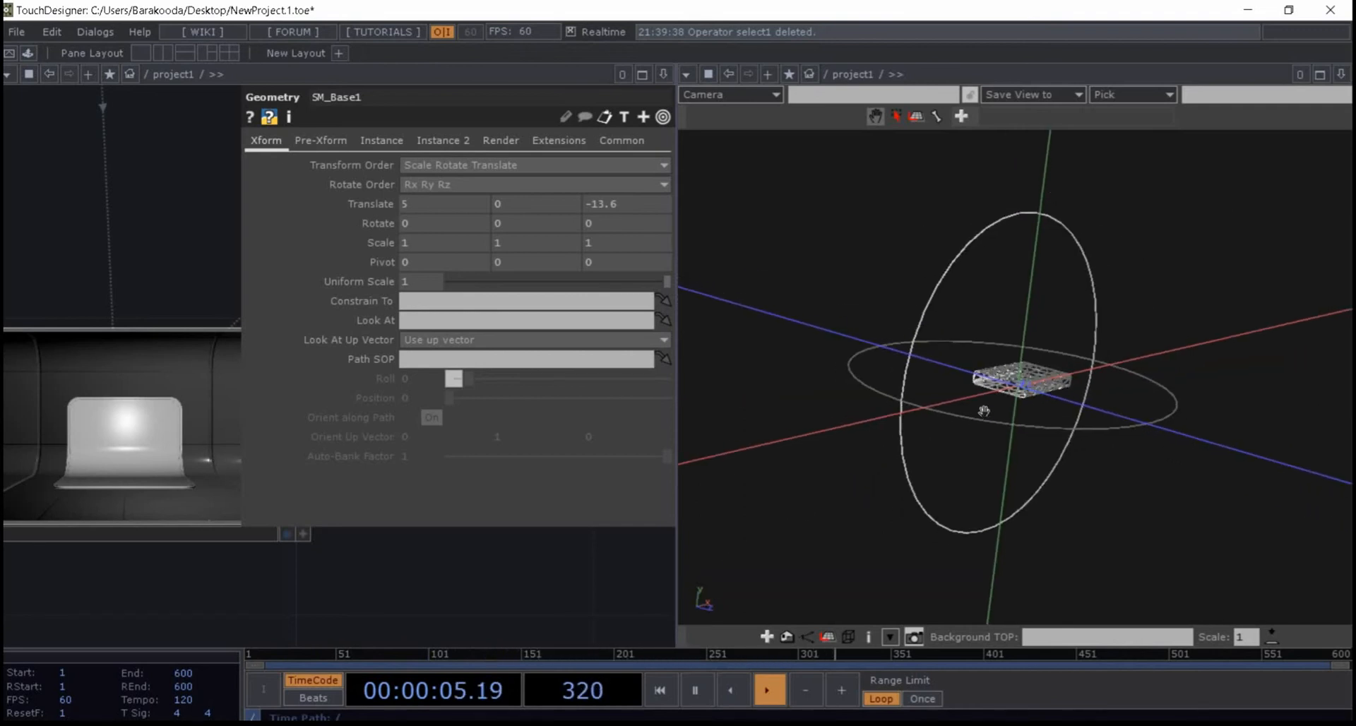
key("h")
right_click(987, 365)
left_click(926, 316)
left_click_drag(990, 354, 1007, 432)
middle_click_drag(1157, 142, 1074, 324)
left_click_drag(1033, 313, 1071, 301)
scroll(236, 585, "down", 5)
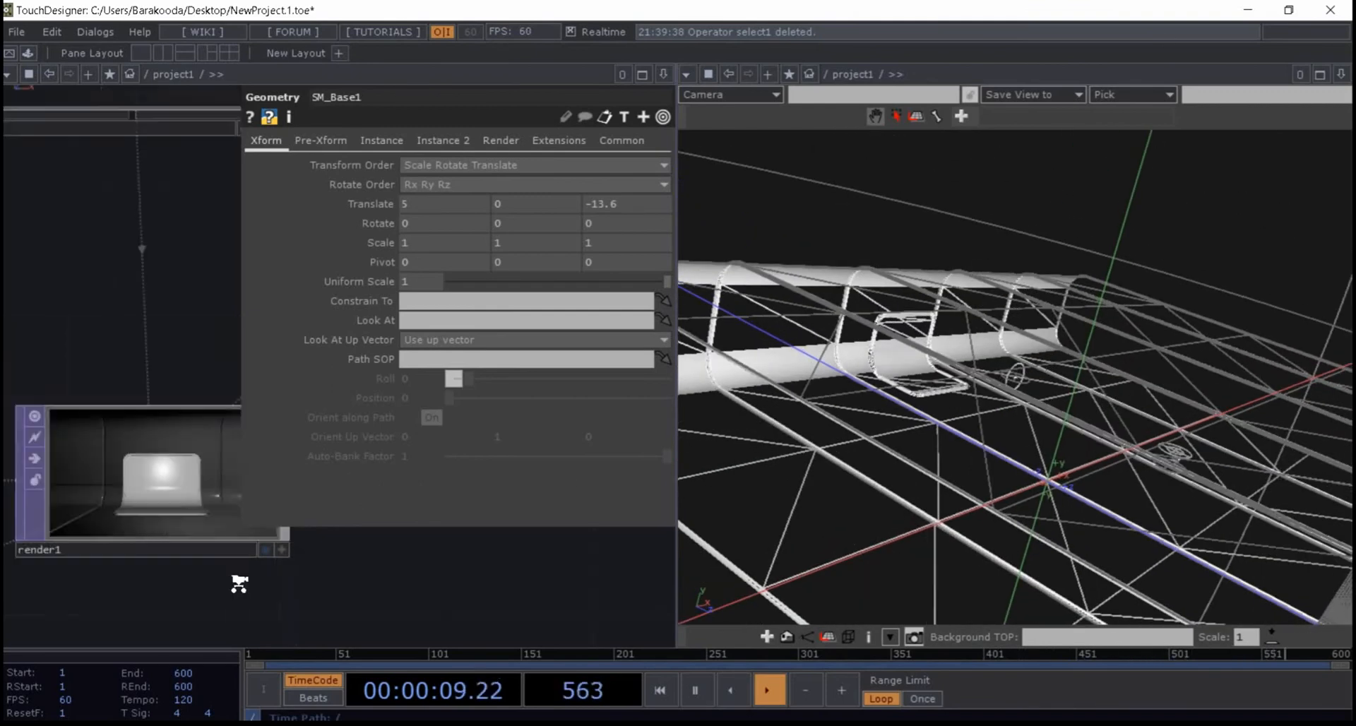
left_click_drag(167, 485, 237, 306)
left_click_drag(869, 412, 893, 312)
middle_click_drag(893, 312, 934, 363)
right_click_drag(933, 364, 1003, 389)
middle_click_drag(1004, 389, 899, 378)
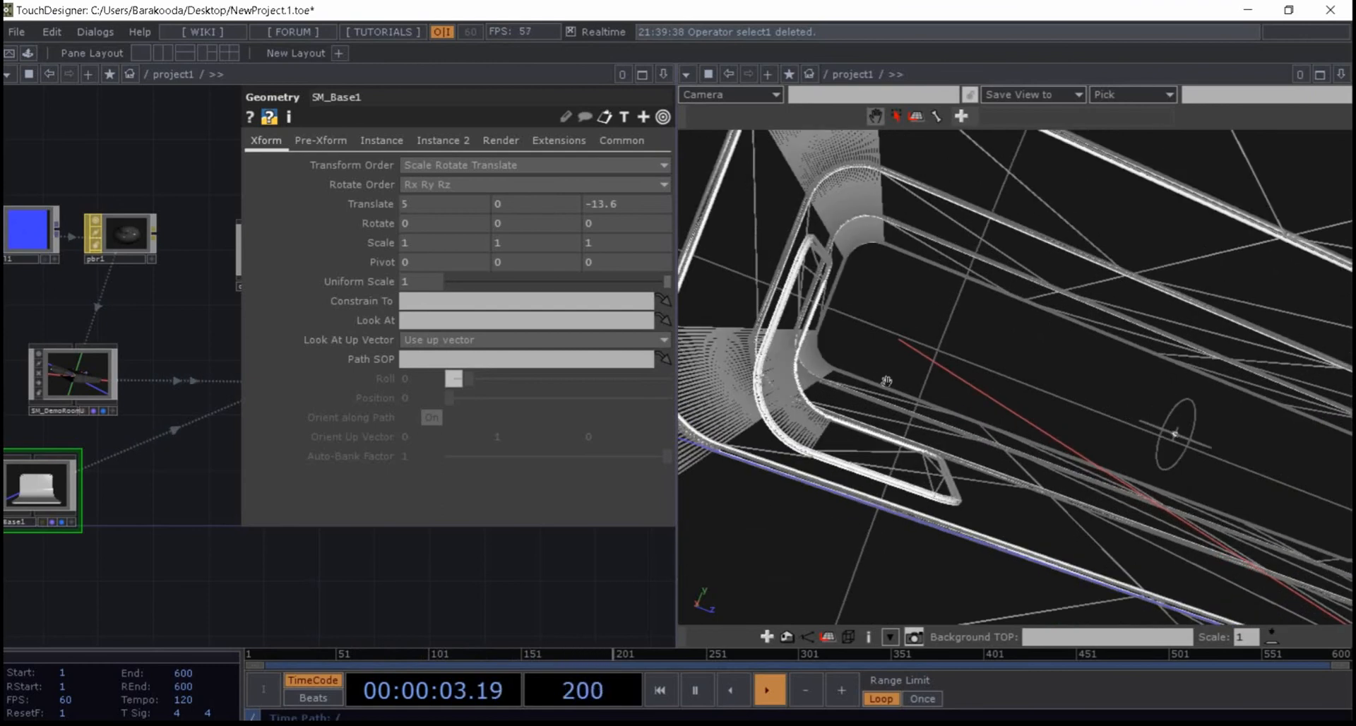
right_click_drag(883, 376, 930, 382)
- Switch the geometry viewer to the Right Viewport and frame the side profiles of SM_Base1 and the curved wall
right_click(948, 374)
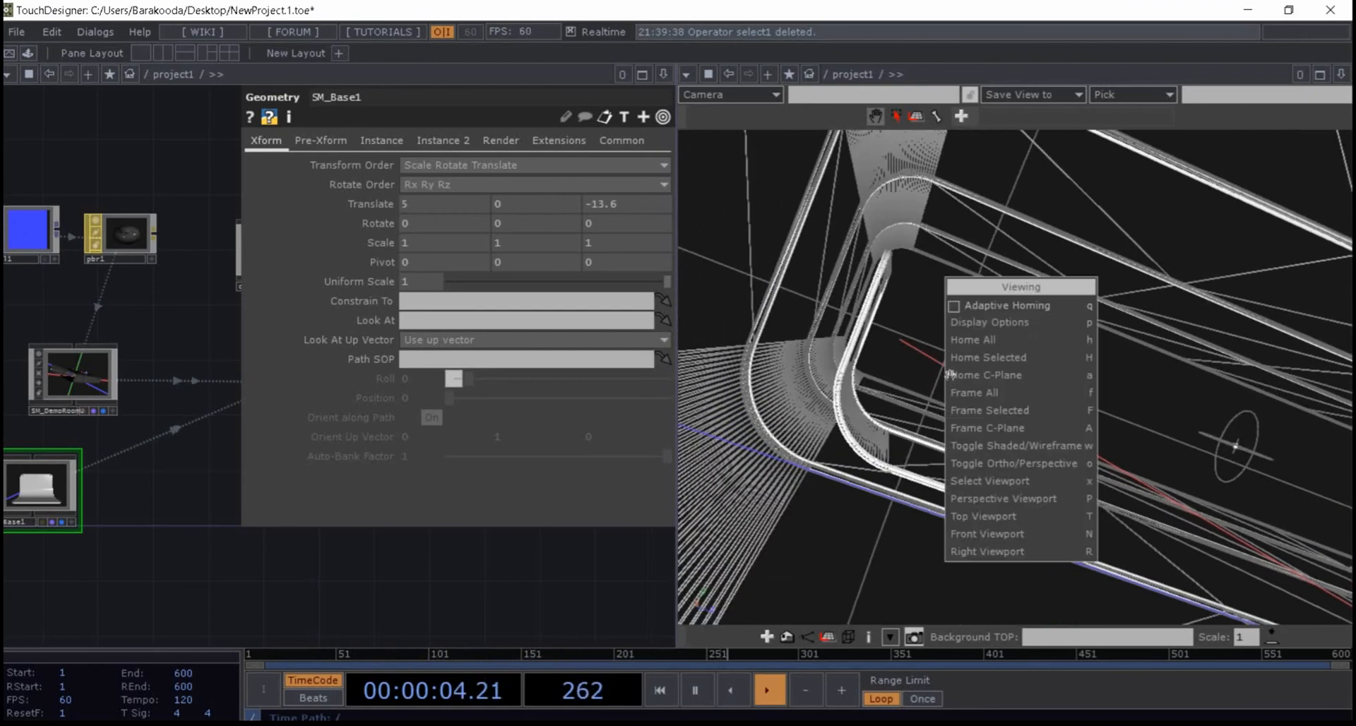
left_click(1026, 534)
middle_click_drag(991, 474, 1108, 207)
right_click(1087, 389)
left_click(1118, 489)
middle_click_drag(1032, 491, 1098, 334)
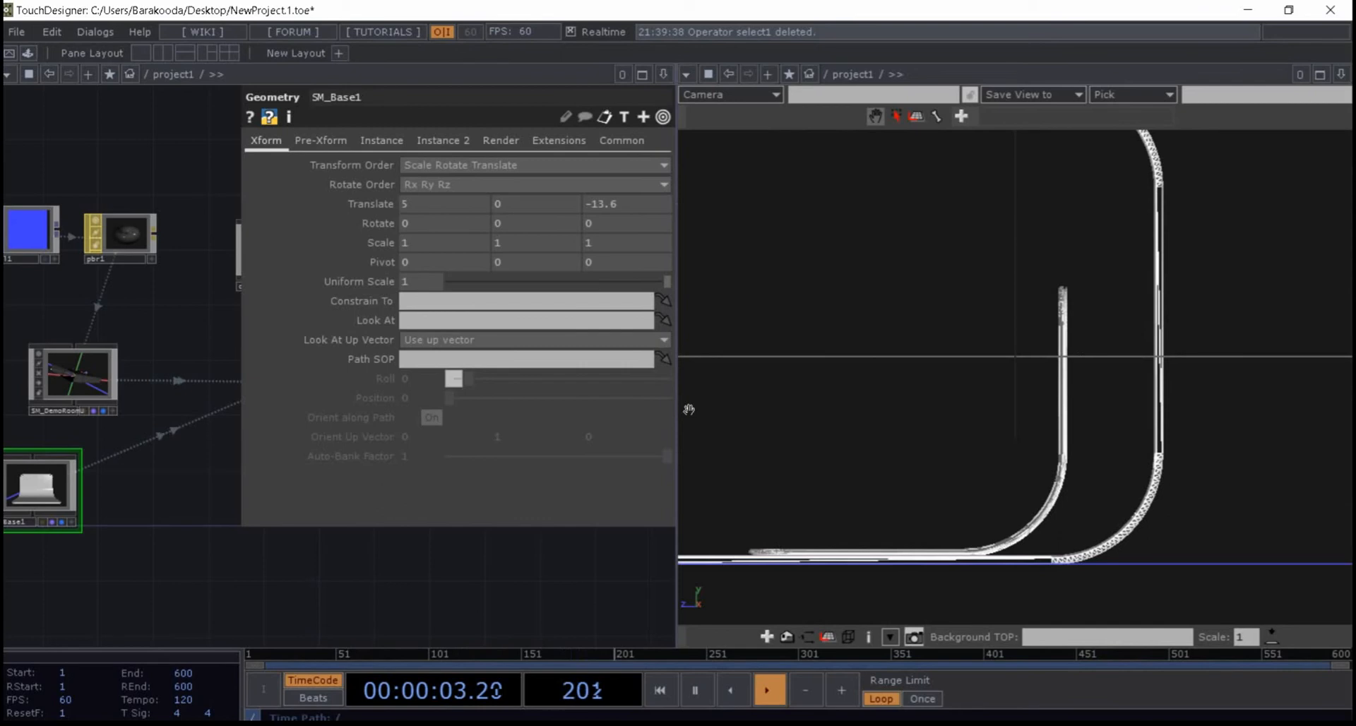
- Set the Translate Z of SM_Base1 to -14.7 and hide the network's parameter window
left_click(34, 503)
left_click_drag(148, 575, 478, 594)
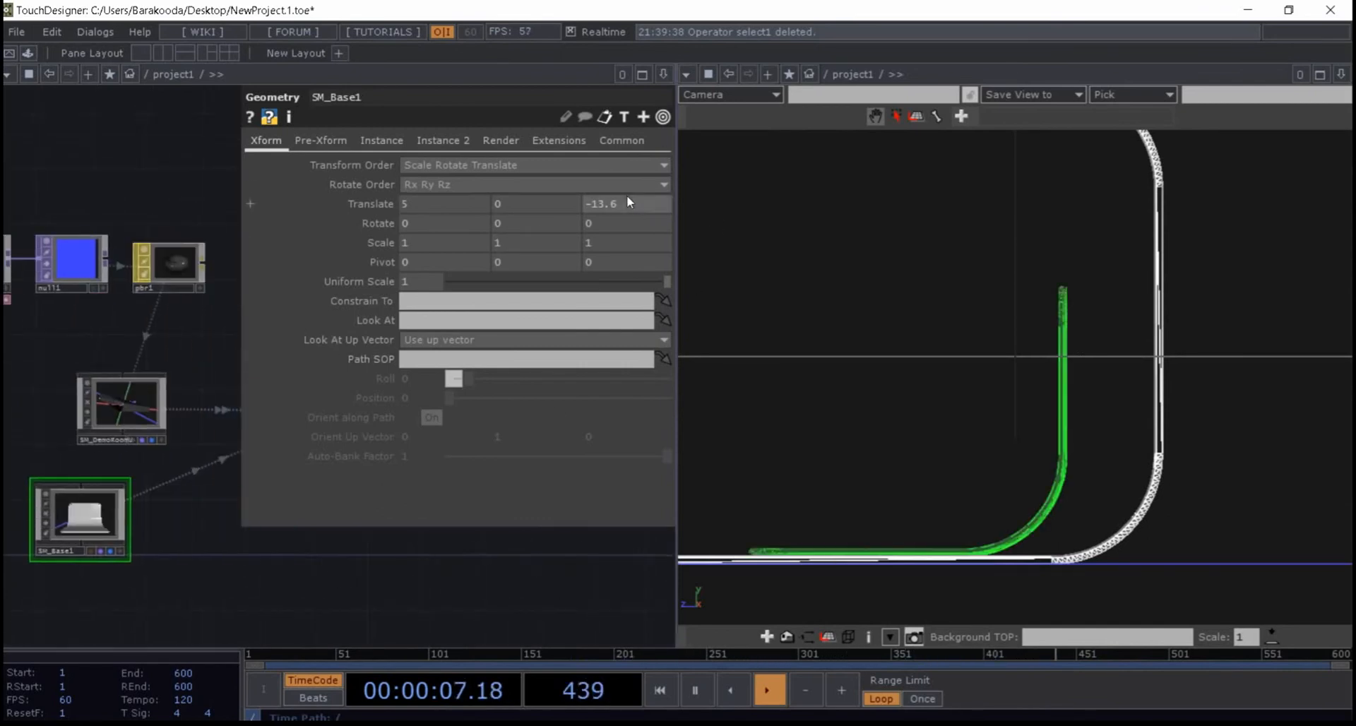
left_click_drag(628, 204, 620, 183)
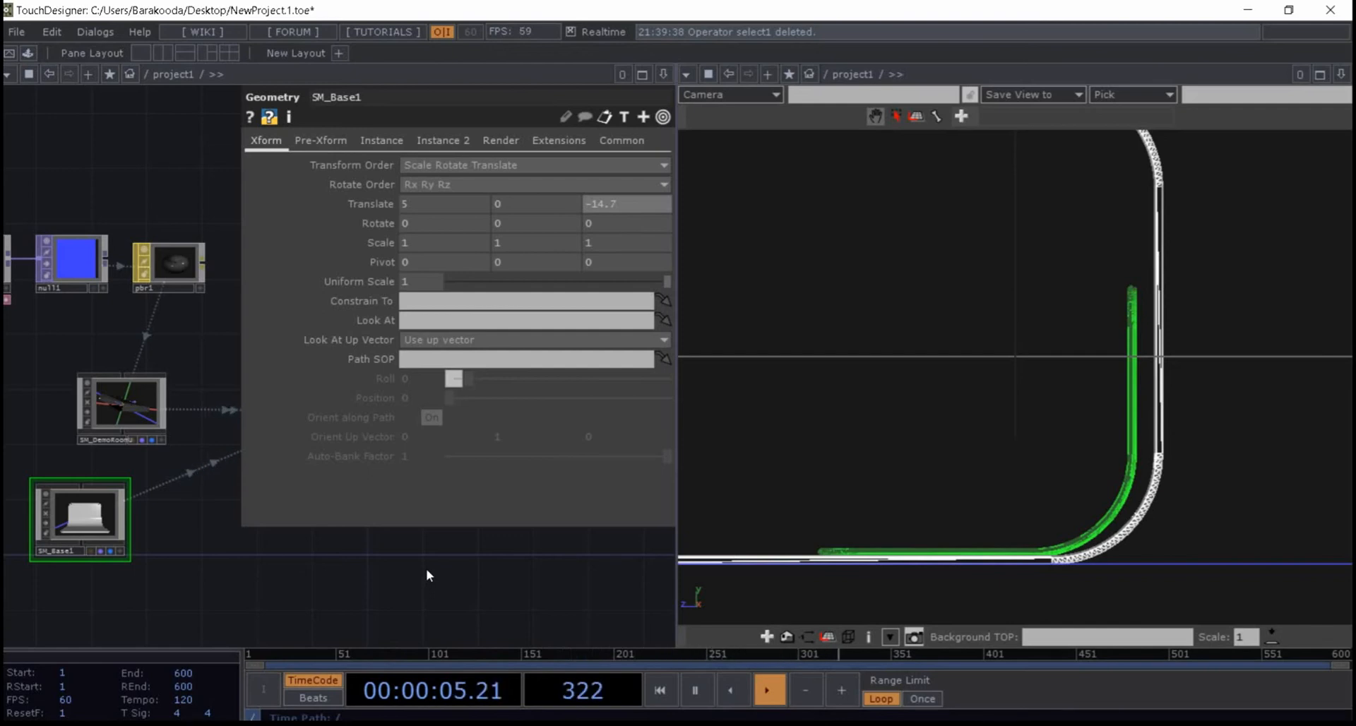
key("p")
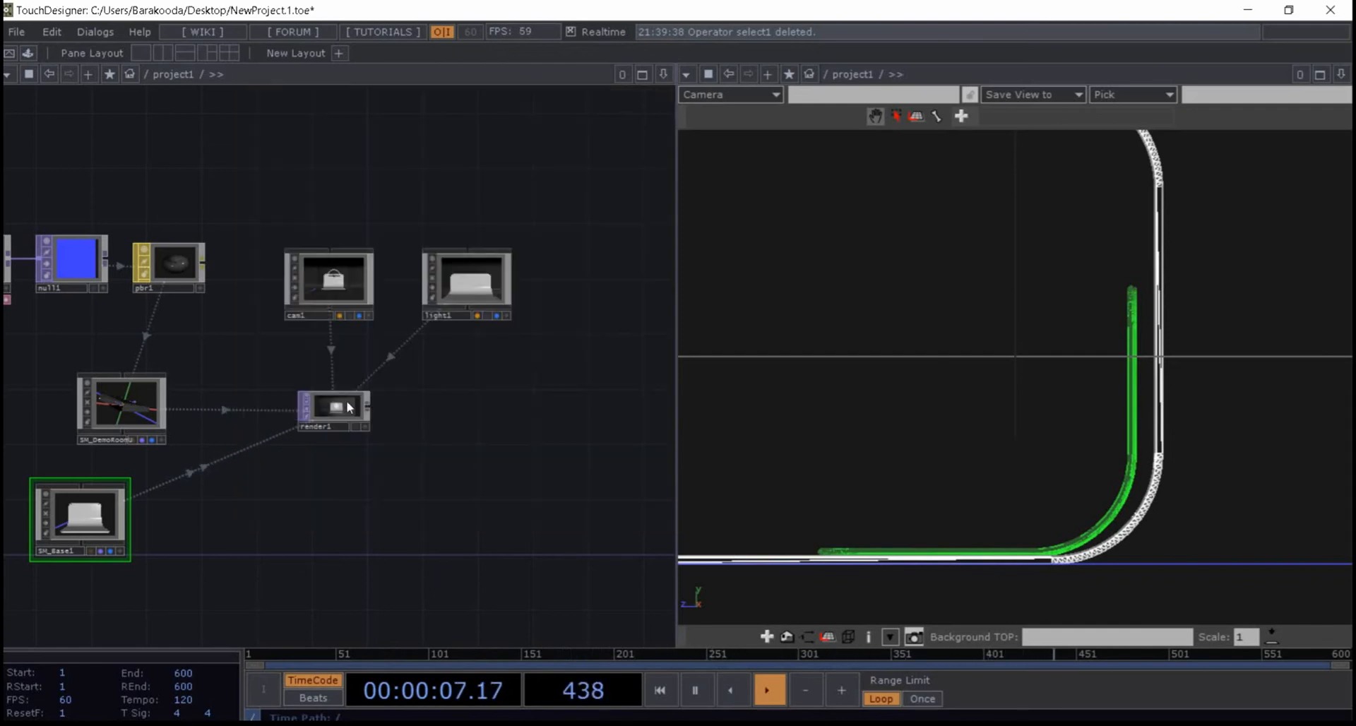
- Undo the accidental resize of the cam1 node
scroll(347, 409, "up", 5)
scroll(378, 441, "down", 6)
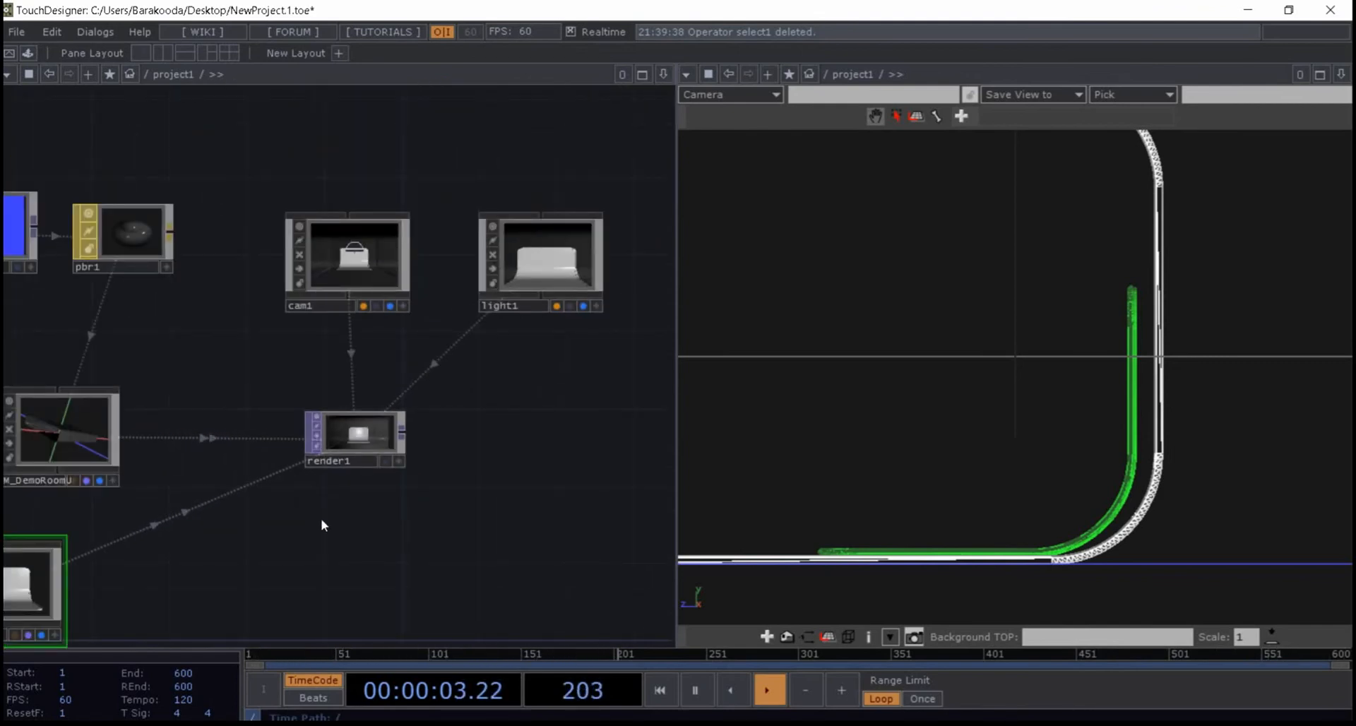
left_click_drag(321, 518, 392, 532)
scroll(434, 474, "up", 5)
scroll(491, 424, "down", 5)
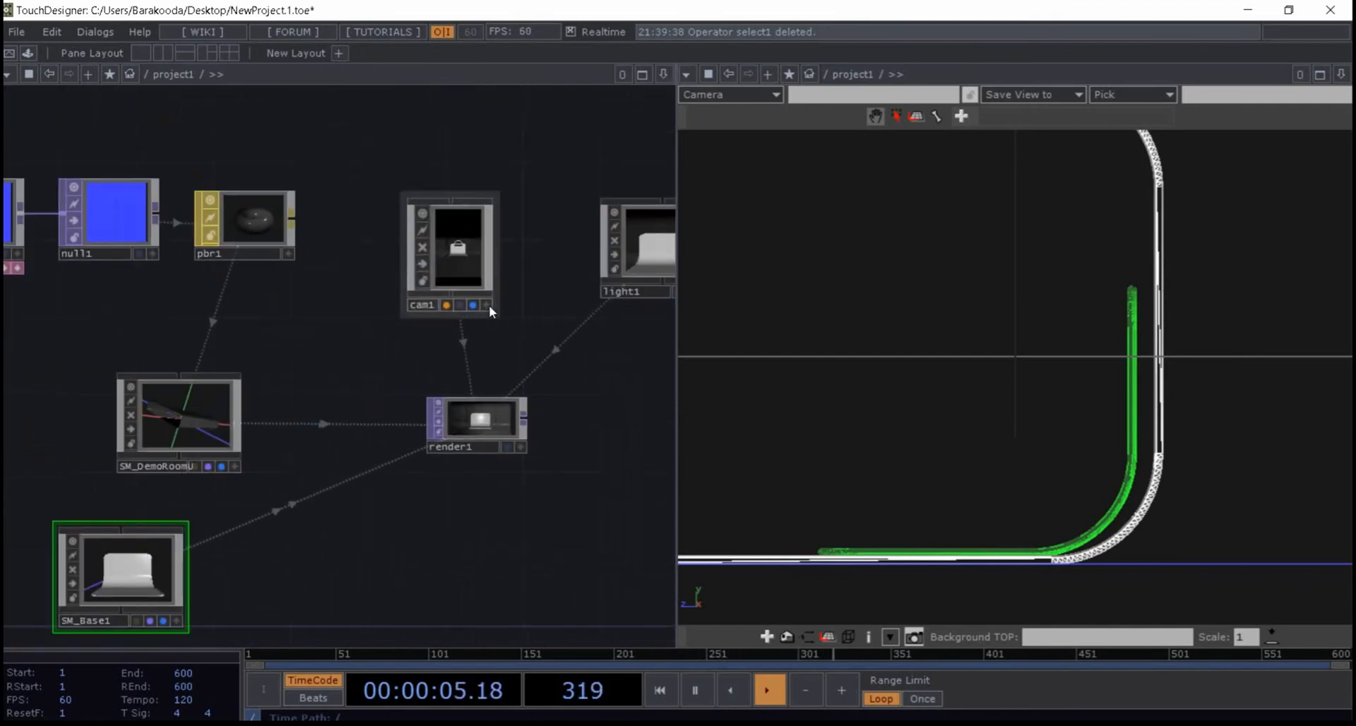
key("ctrl+z")
left_click_drag(561, 369, 413, 357)
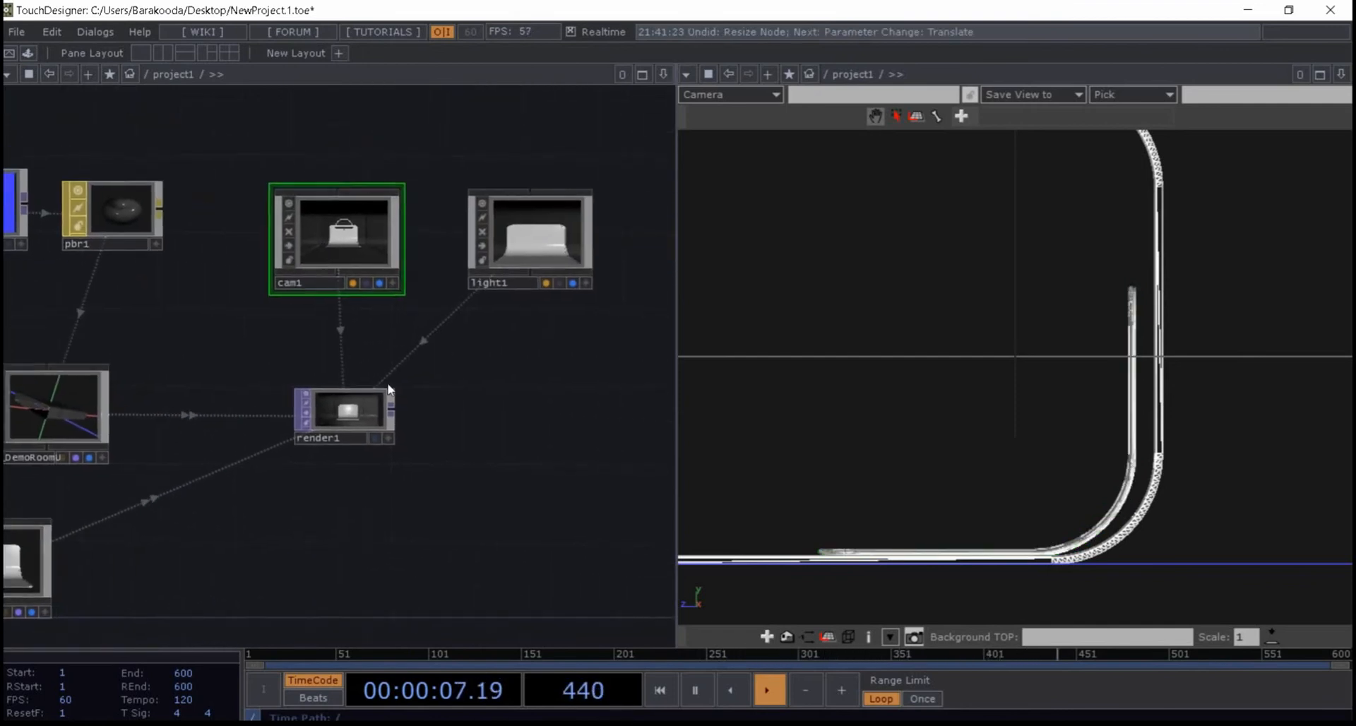
key("space")
left_click_drag(460, 413, 535, 482)
left_click_drag(398, 515, 324, 486)
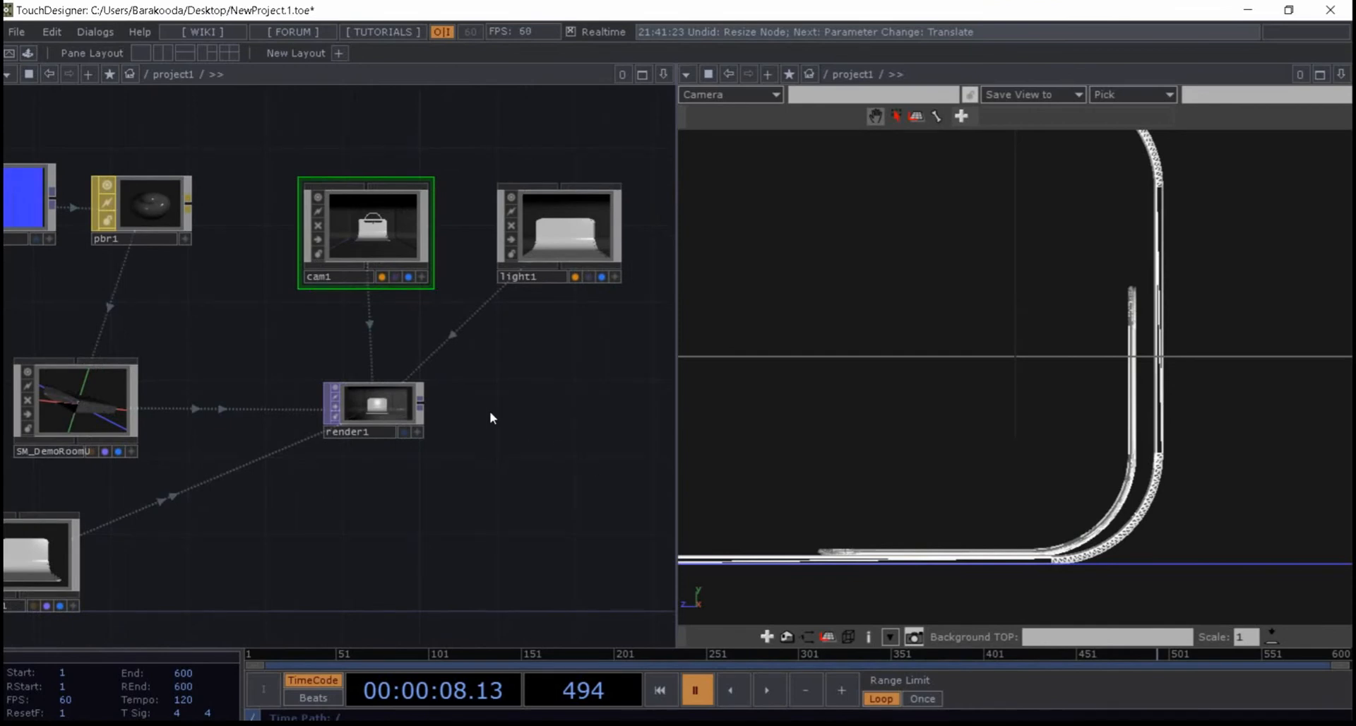
key("space")
left_click_drag(487, 402, 491, 403)
- Switch the geometry viewer to the Perspective Viewport and orbit in close to SM_Base1 inside the room
right_click(798, 357)
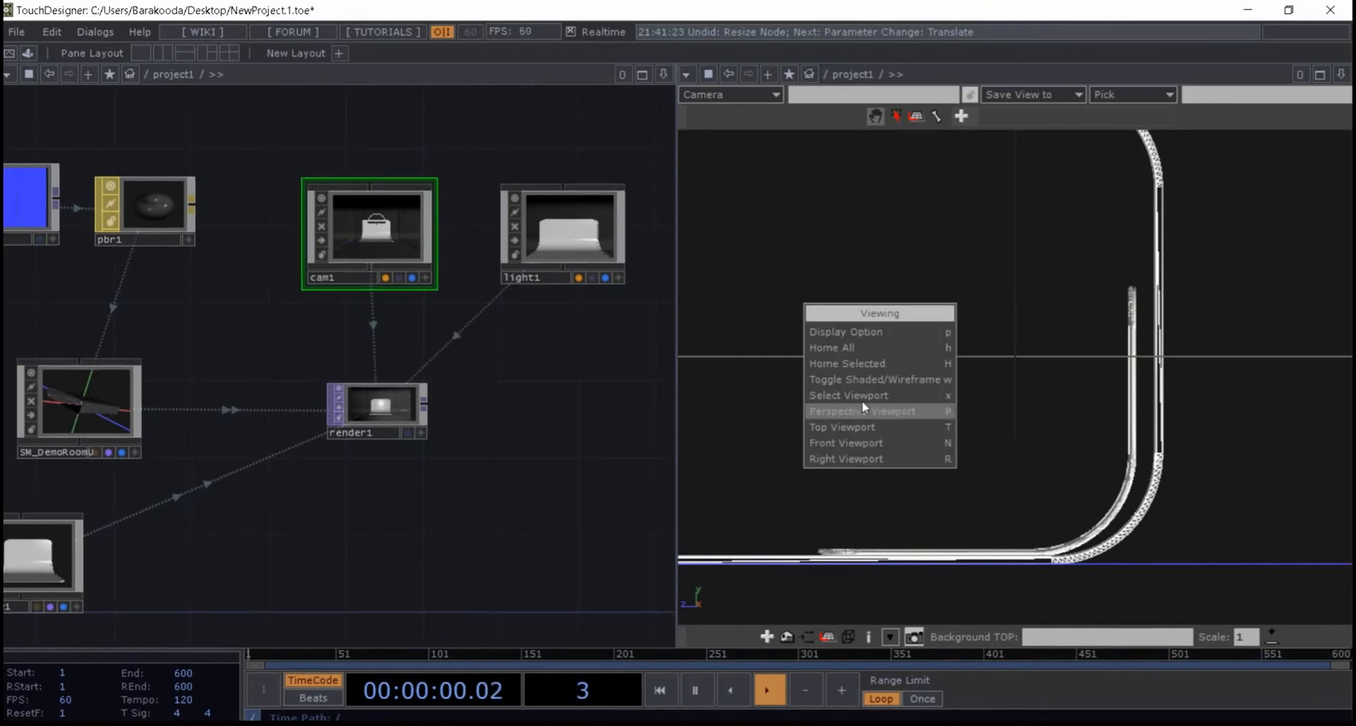
left_click(862, 402)
left_click_drag(988, 361, 1011, 439)
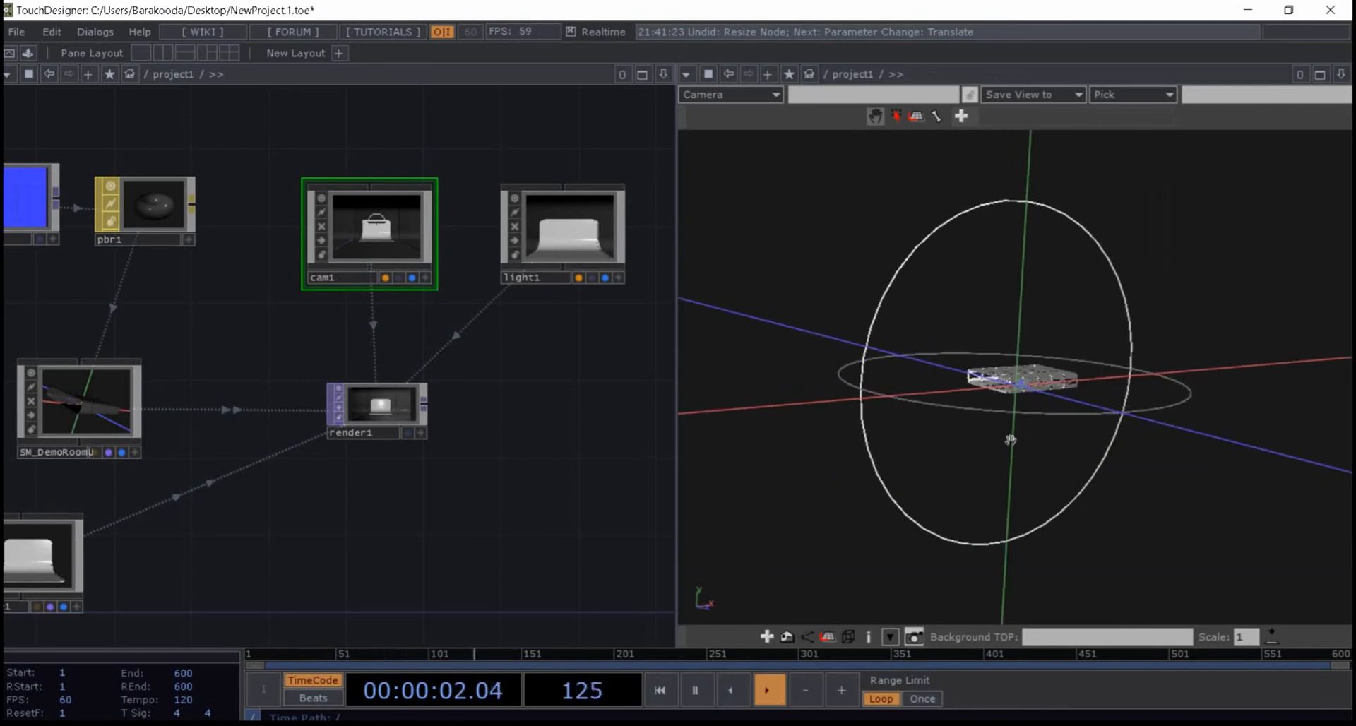
middle_click_drag(1011, 439, 1284, 227)
middle_click_drag(1110, 424, 1030, 433)
left_click_drag(1029, 433, 1102, 431)
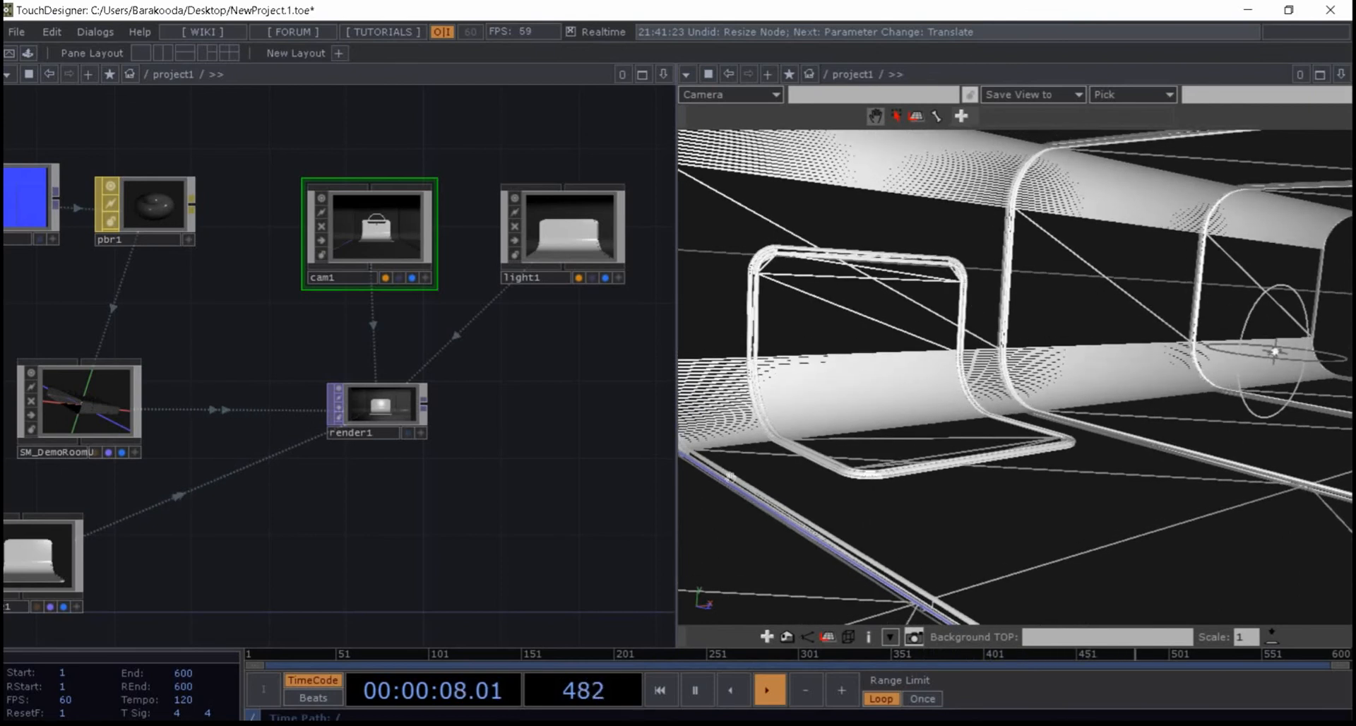
- Inspect the render1 output in its own viewer window, pause the timeline, and close the window
scroll(382, 410, "up", 2)
scroll(407, 417, "down", 4)
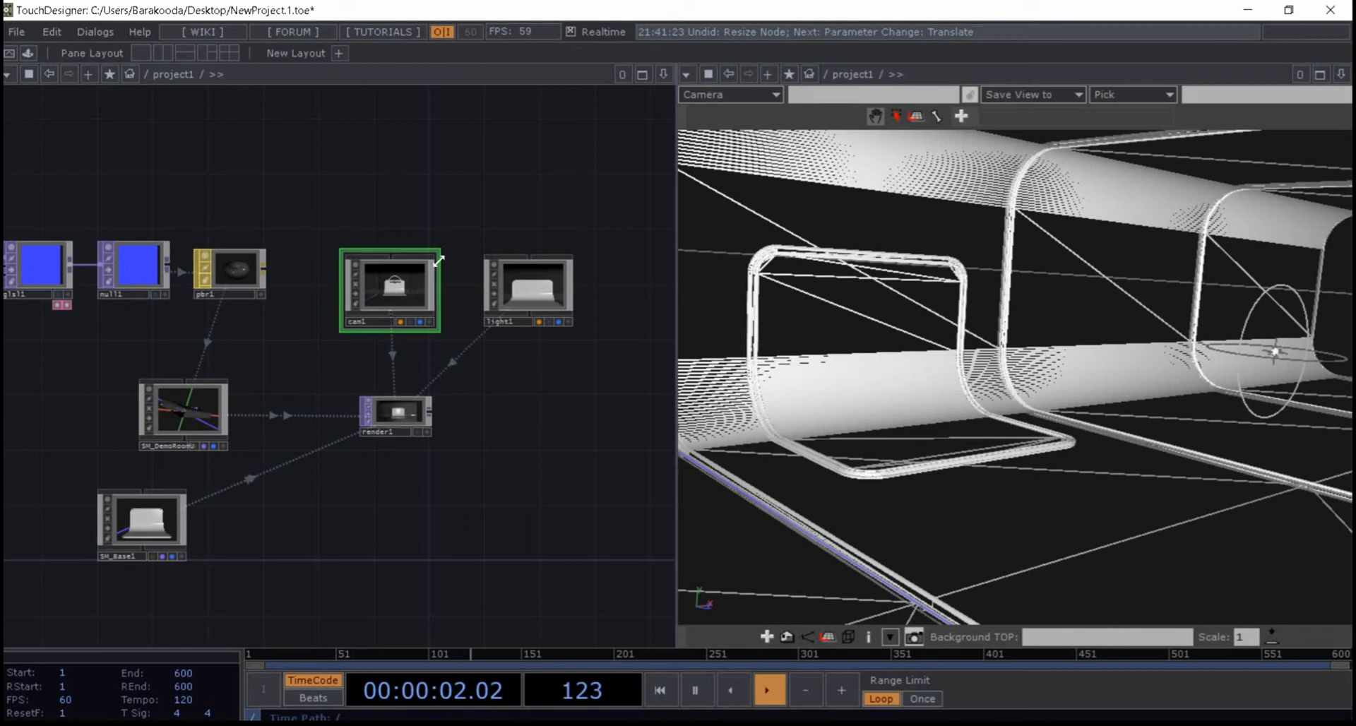
right_click(404, 409)
left_click(435, 390)
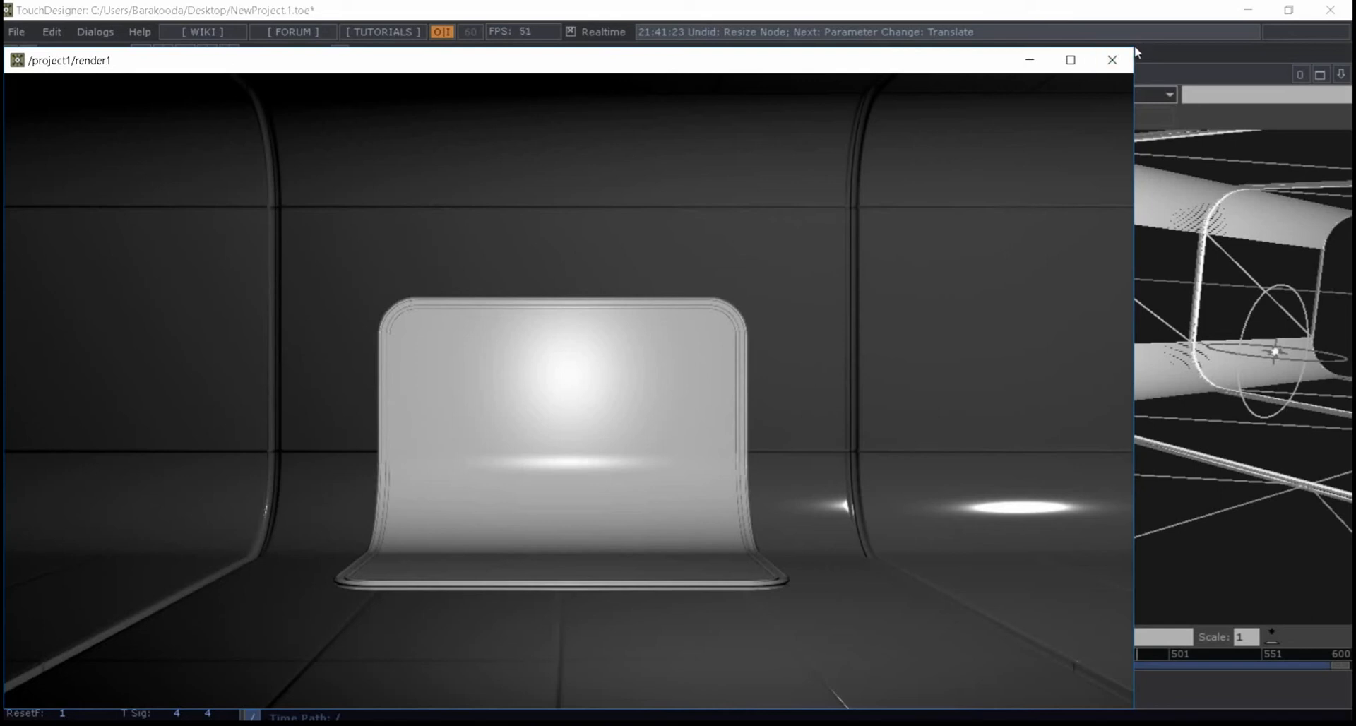
left_click_drag(1133, 47, 964, 63)
key("space")
left_click_drag(402, 498, 484, 500)
left_click(503, 416)
left_click_drag(1124, 47, 949, 134)
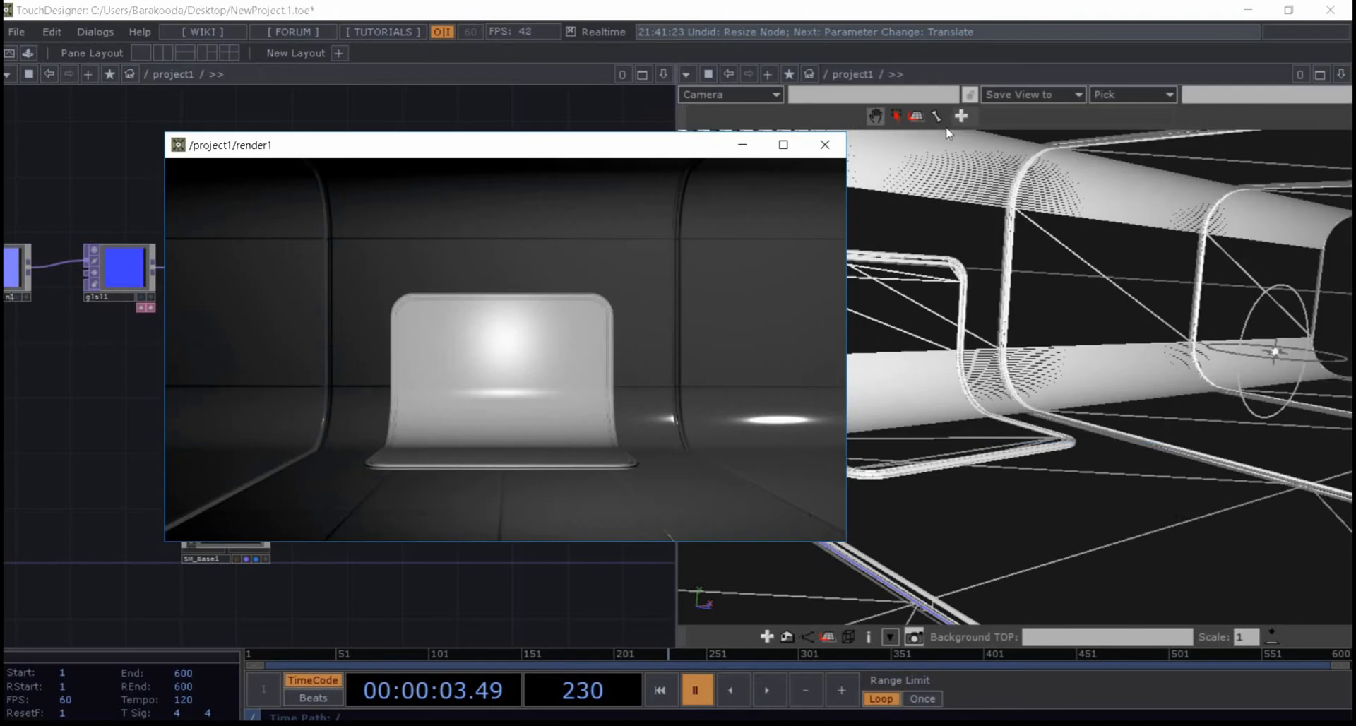
left_click(825, 144)
right_click(514, 418)
type("ou")
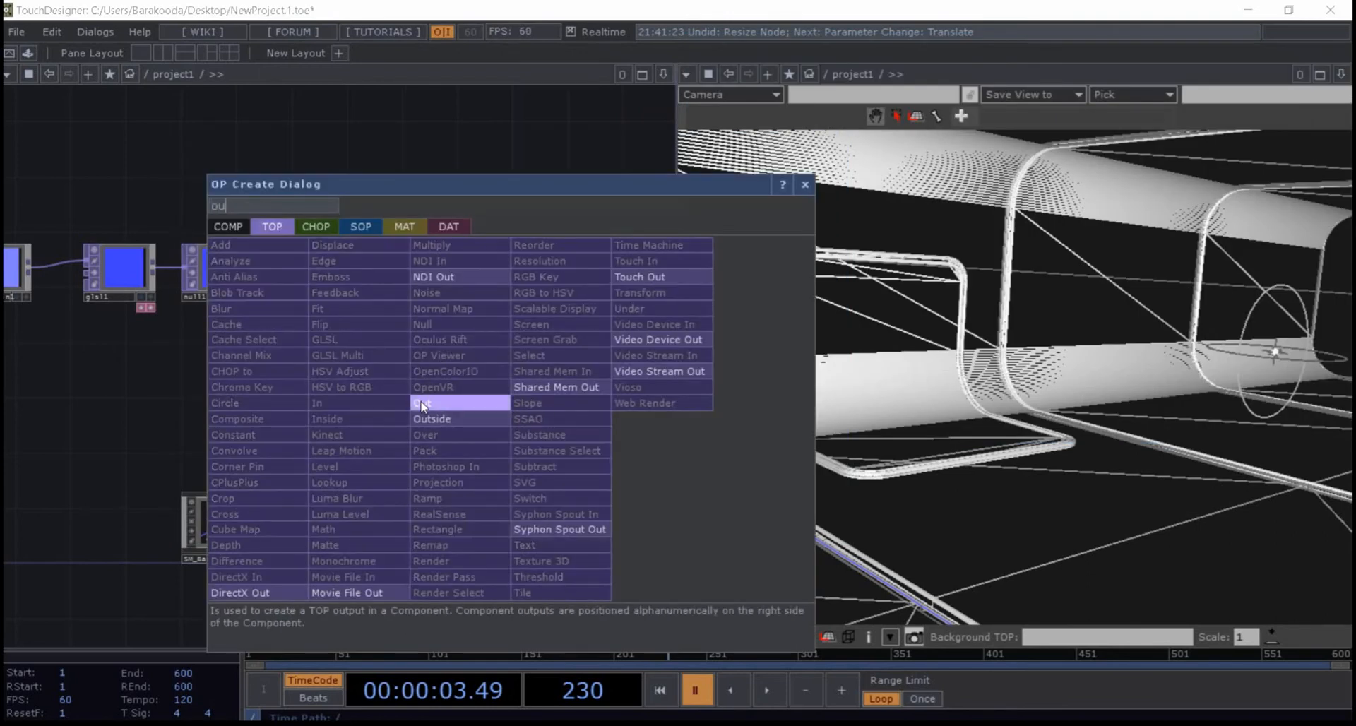
left_click(421, 405)
right_click(548, 418)
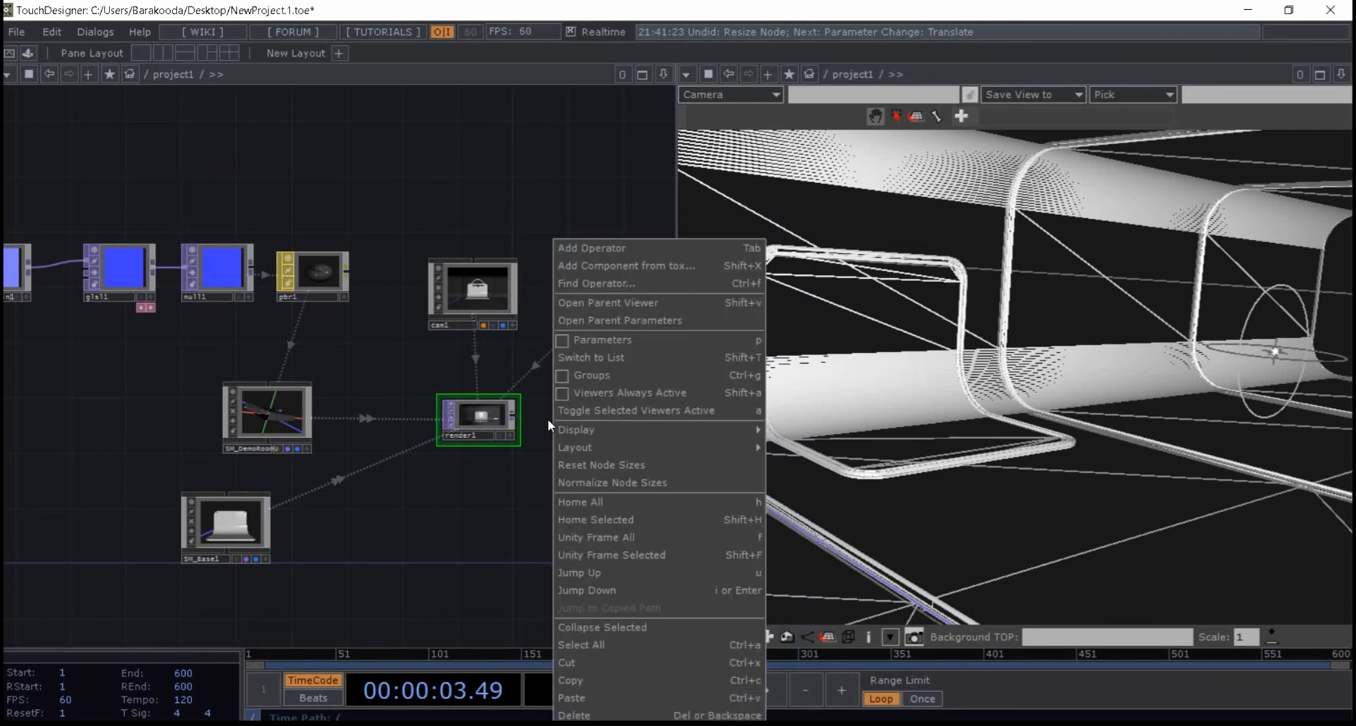
key("u")
double_click(493, 288)
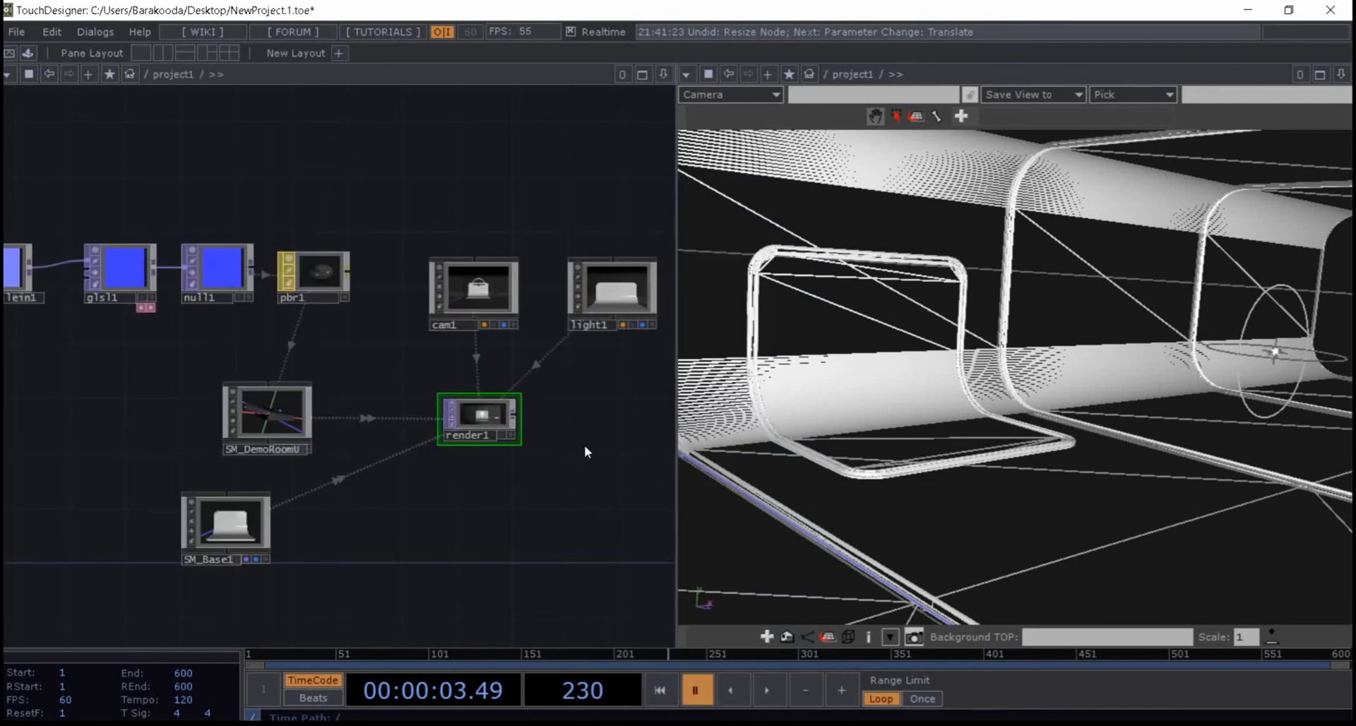
- Add an Out TOP beside render1 and connect the render1 output to it
key("Tab")
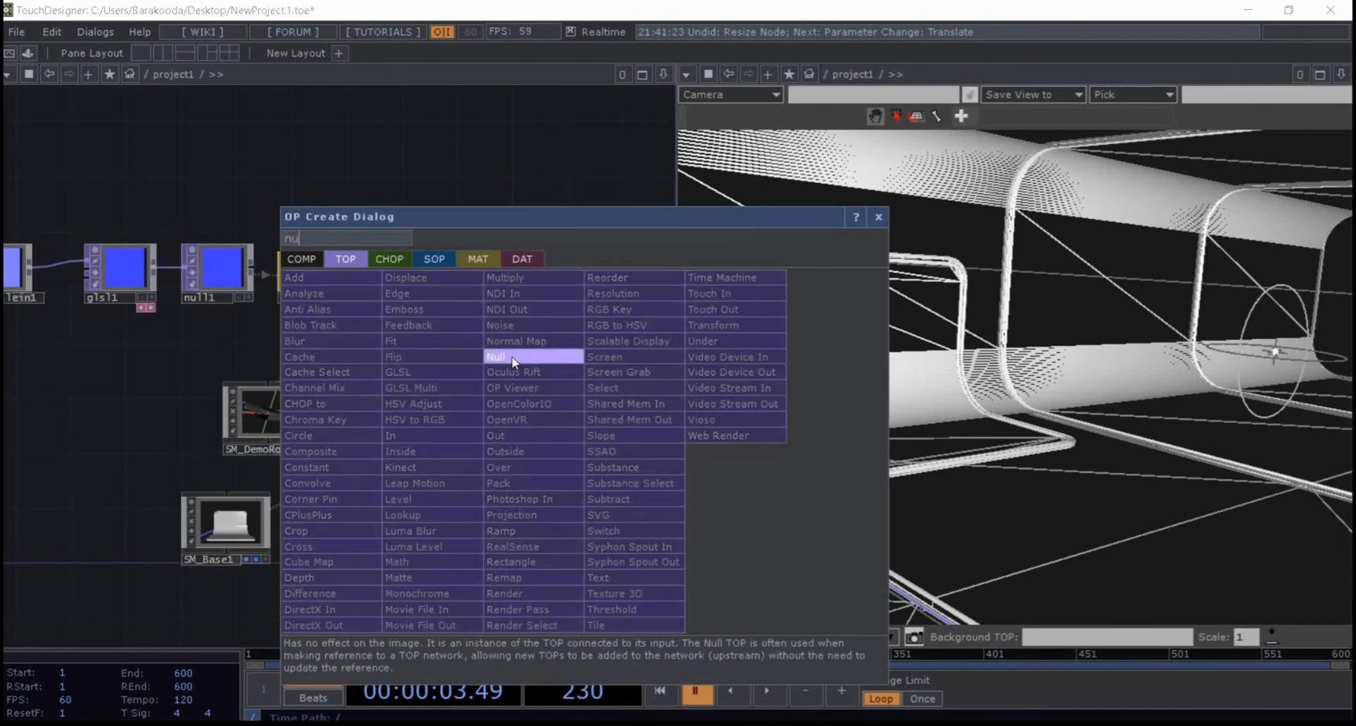
left_click(498, 357)
left_click(561, 465)
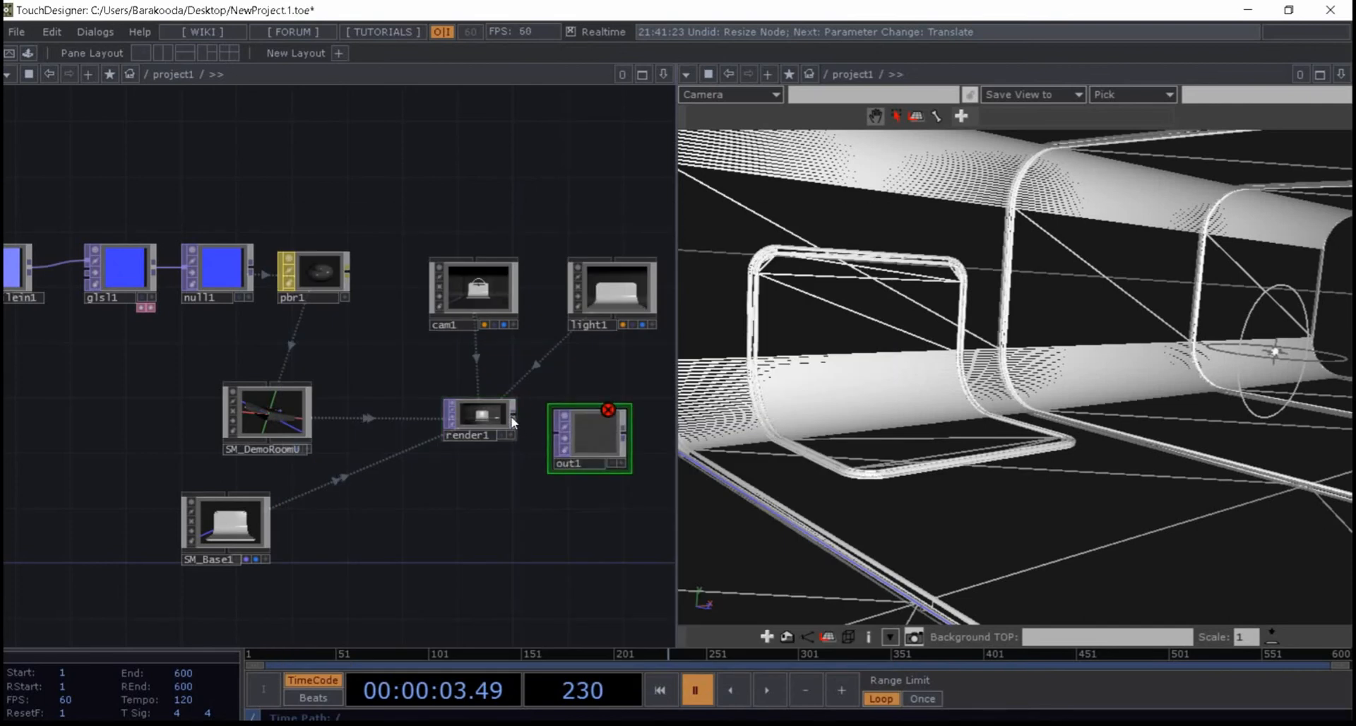
left_click_drag(582, 438, 569, 410)
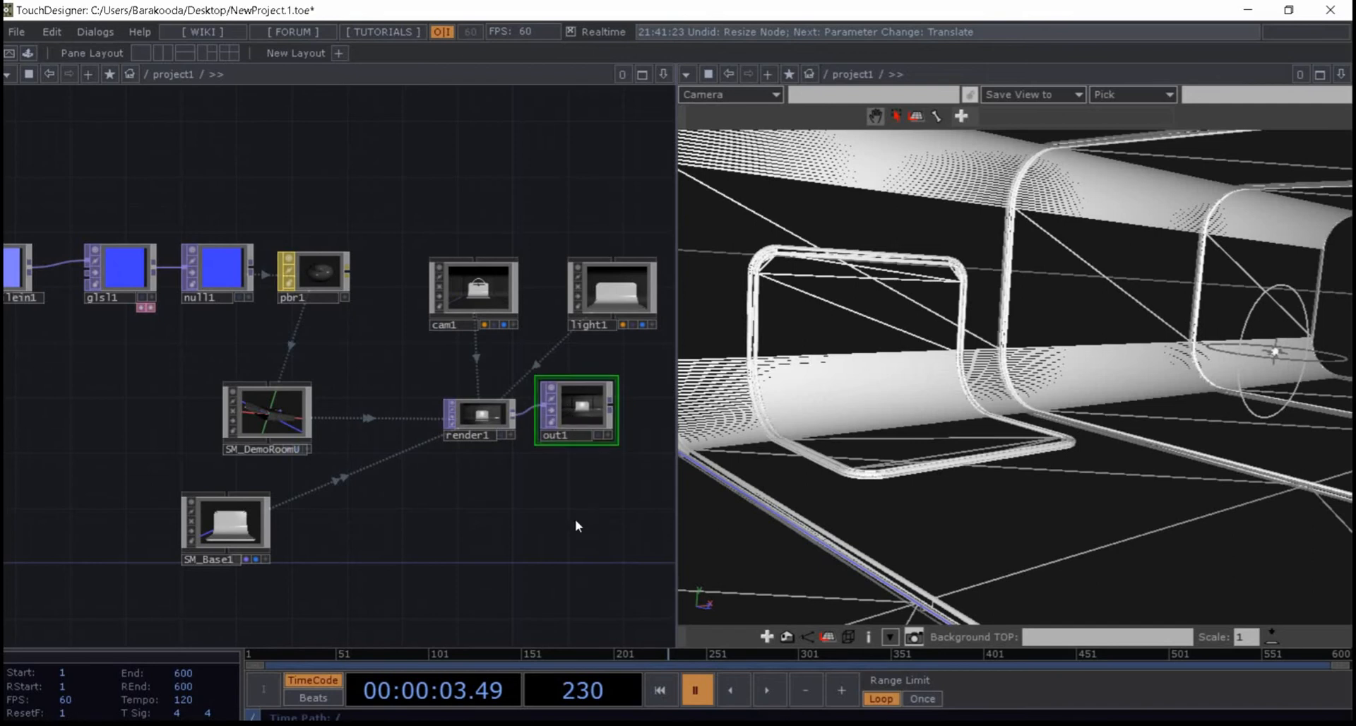
- Split the geometry viewer pane in two and make the new pane a TOP Viewer
left_click(1342, 76)
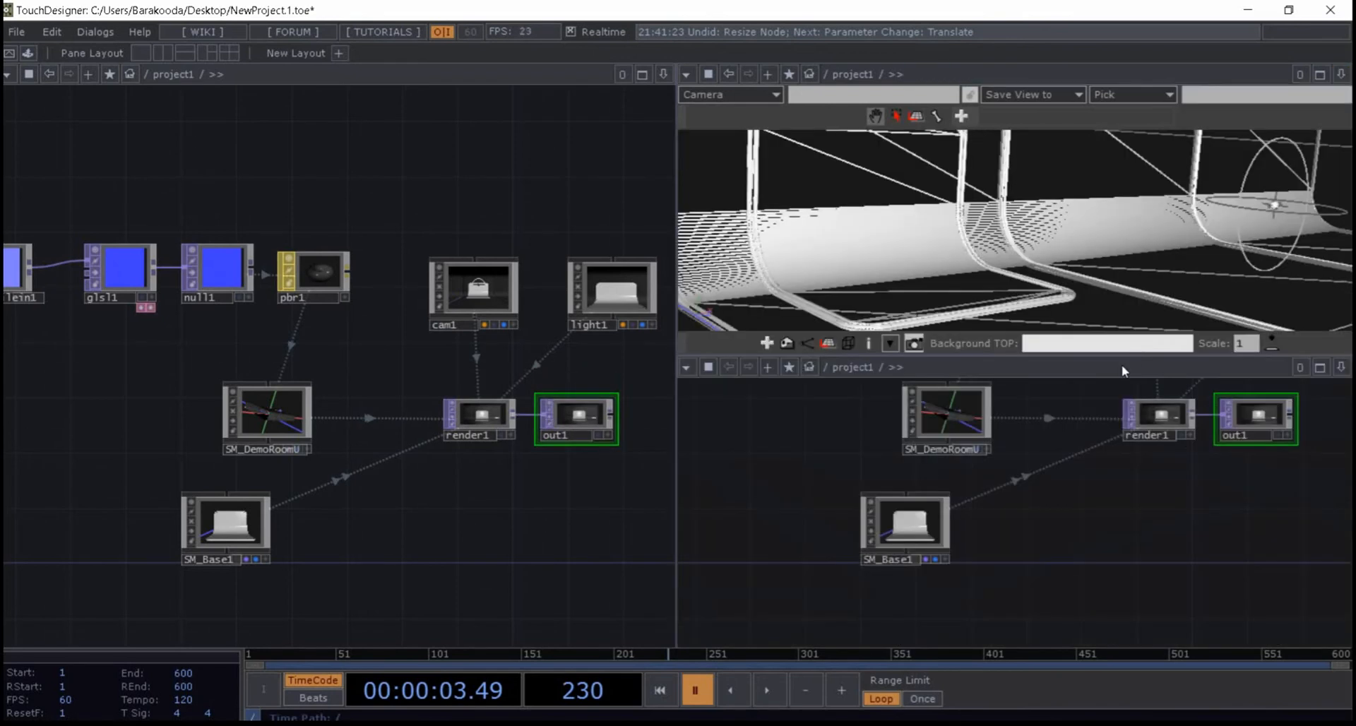
left_click_drag(724, 390, 683, 370)
left_click(686, 368)
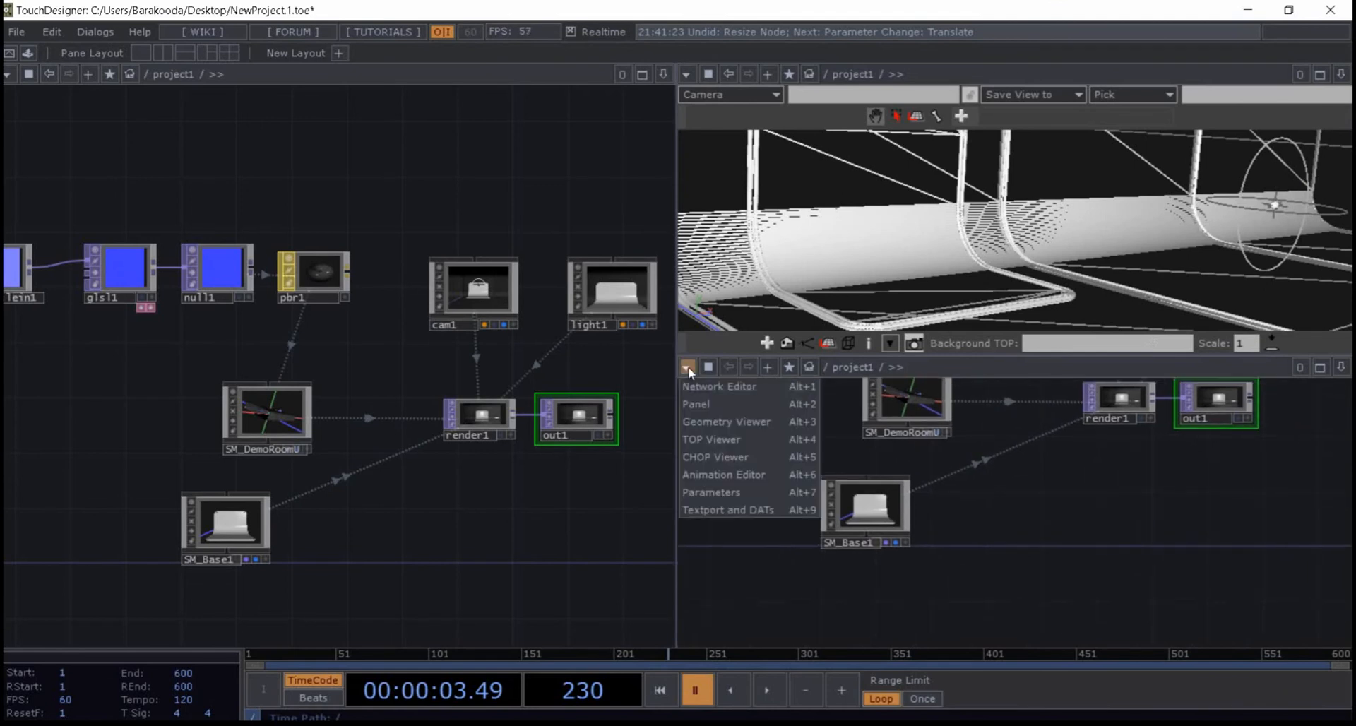
left_click(731, 439)
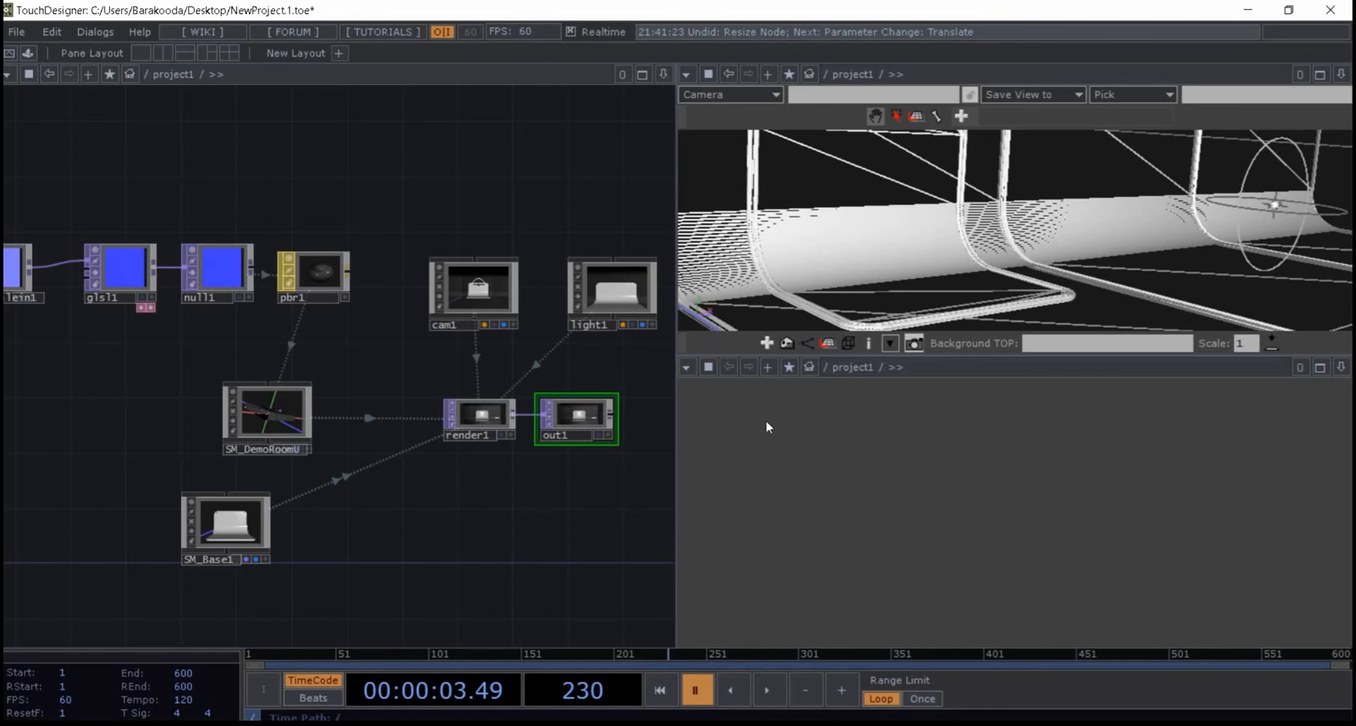
- Try to show out1 in the TOP Viewer pane without the network background, and turn off the display flag of out1
left_click_drag(588, 420, 874, 443)
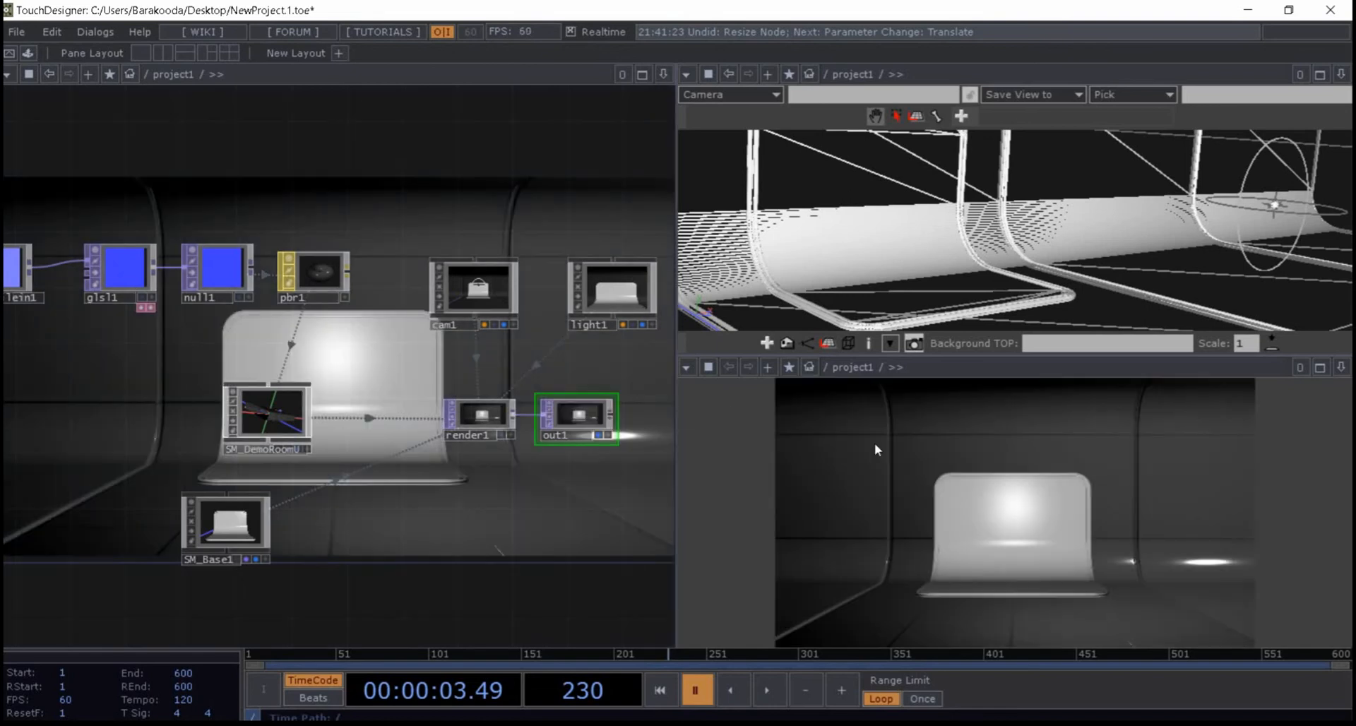
left_click(596, 433)
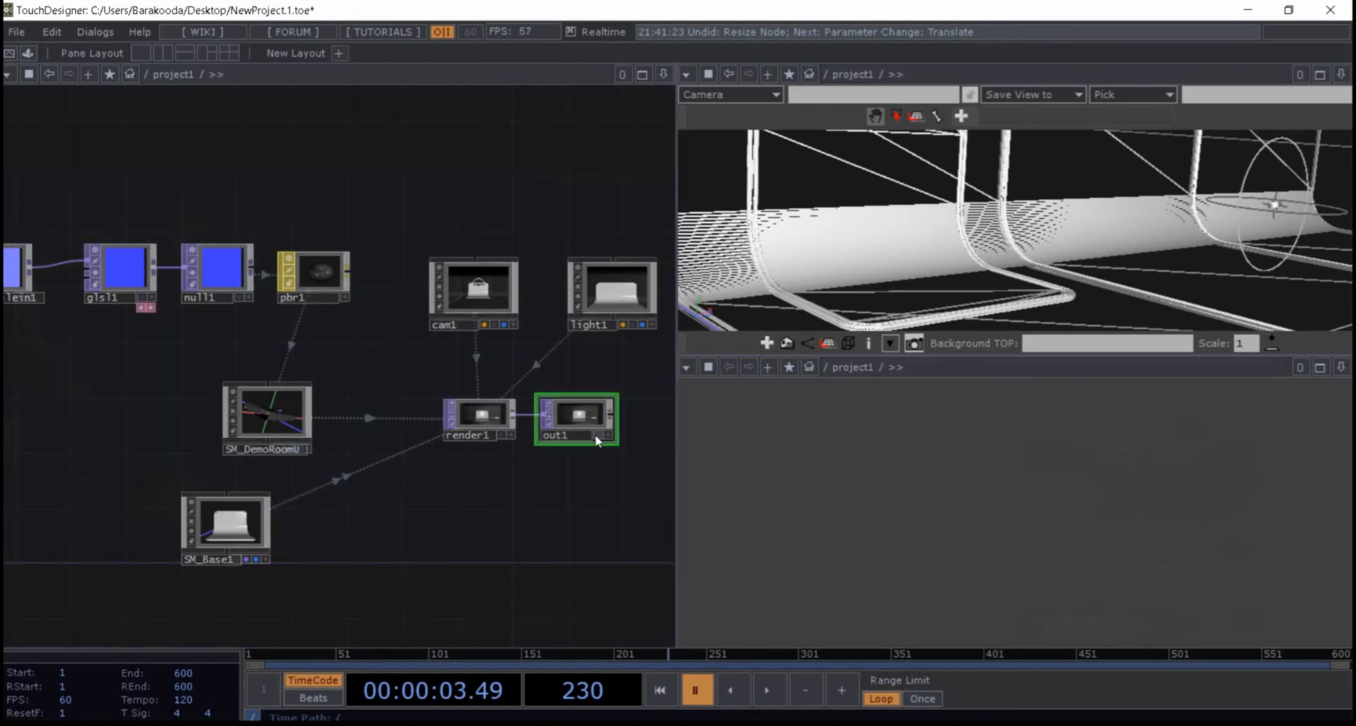
left_click(686, 367)
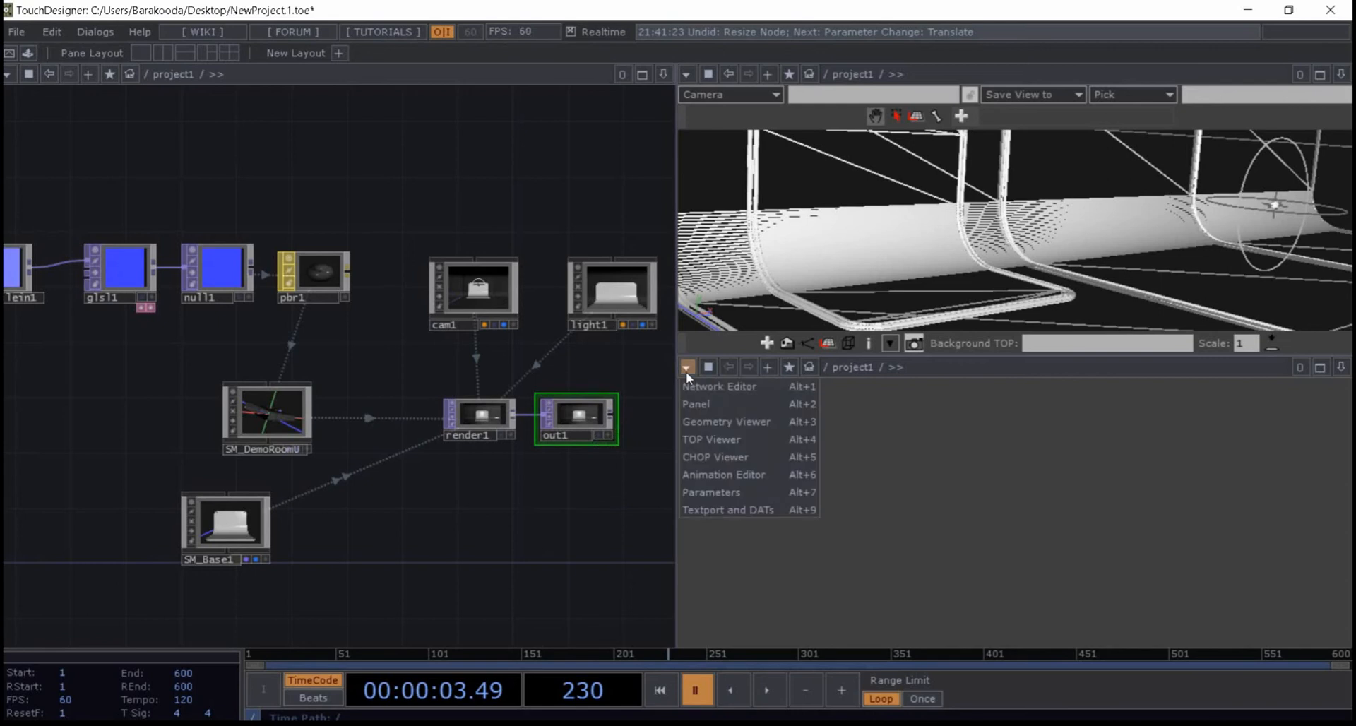
left_click(758, 444)
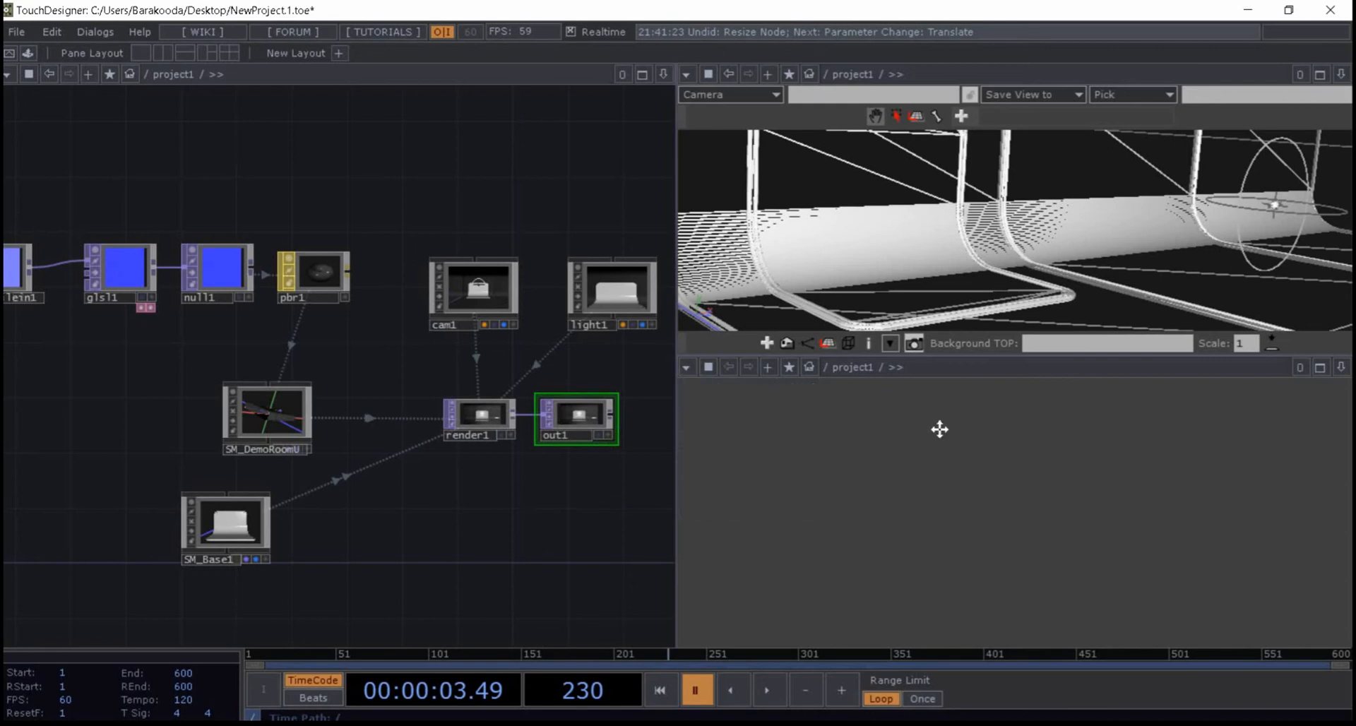
right_click(774, 434)
left_click(747, 426)
left_click_drag(485, 472, 400, 477)
scroll(521, 381, "up", 4)
scroll(521, 380, "down", 2)
middle_click_drag(520, 381, 511, 393)
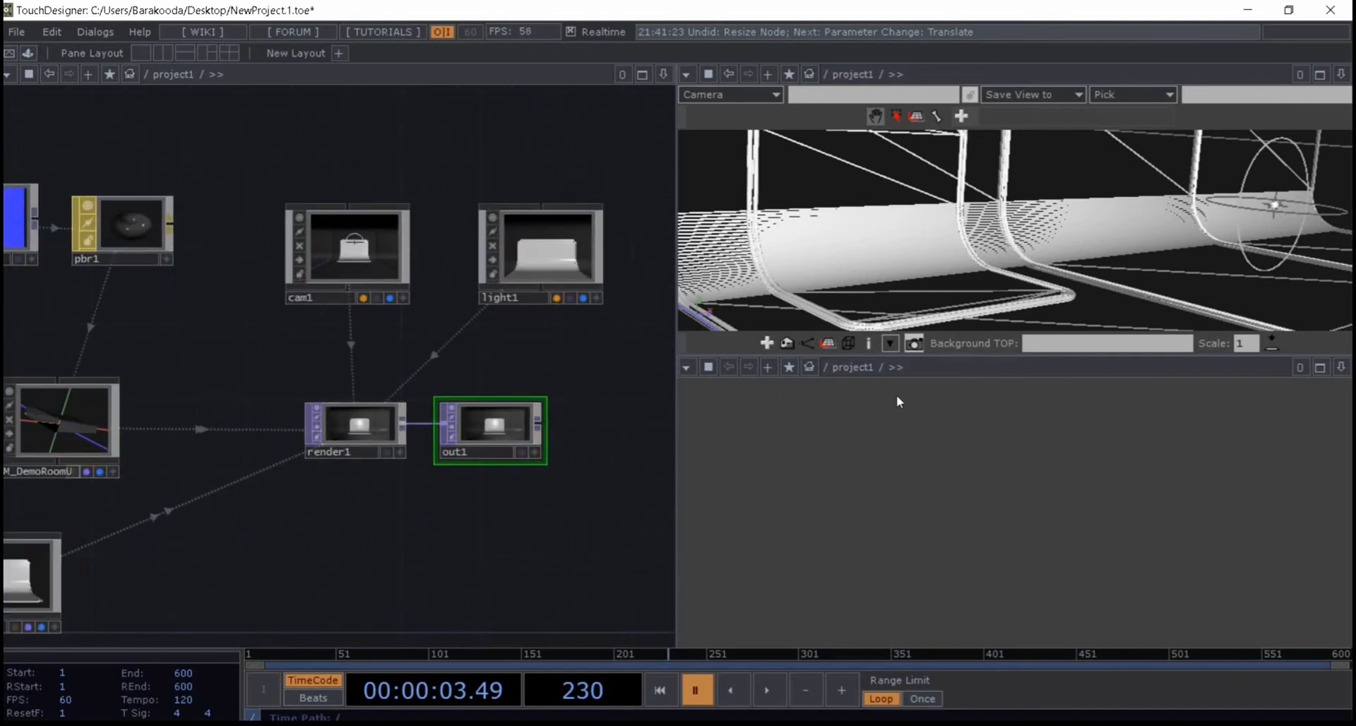
left_click_drag(500, 425, 880, 459)
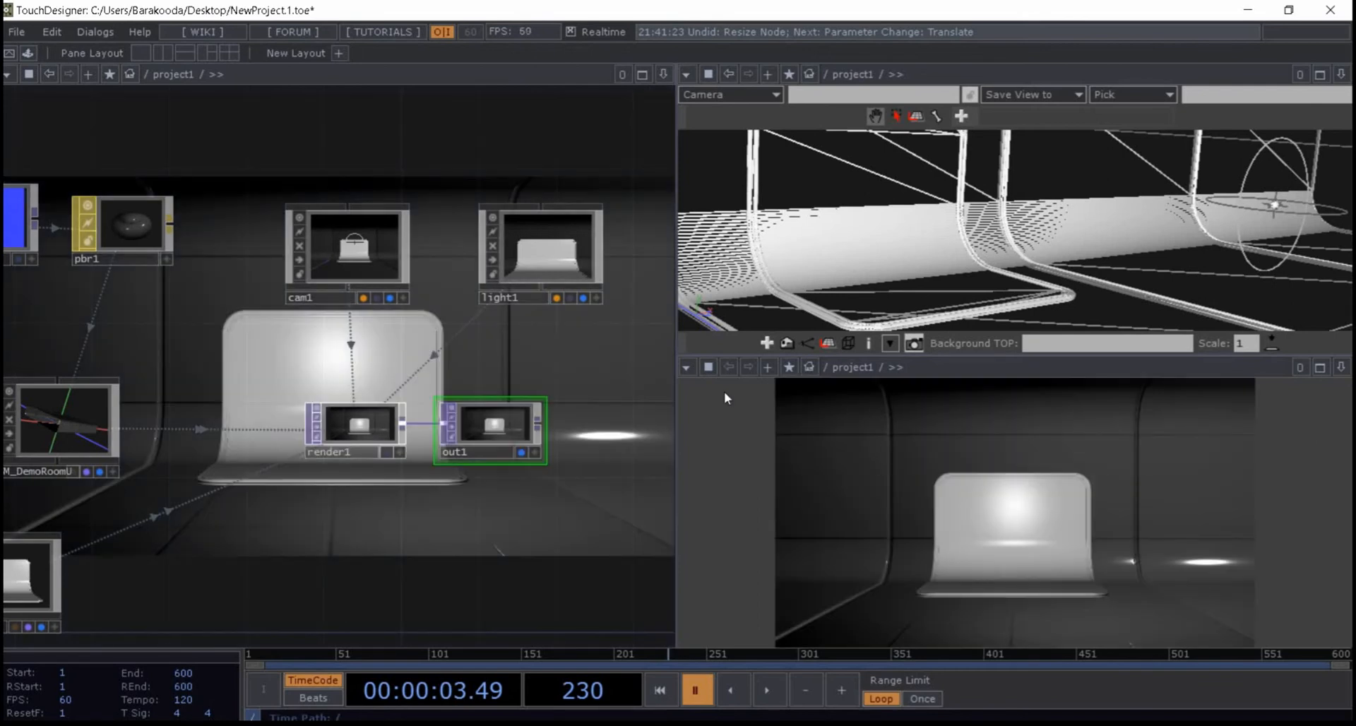
left_click(525, 456)
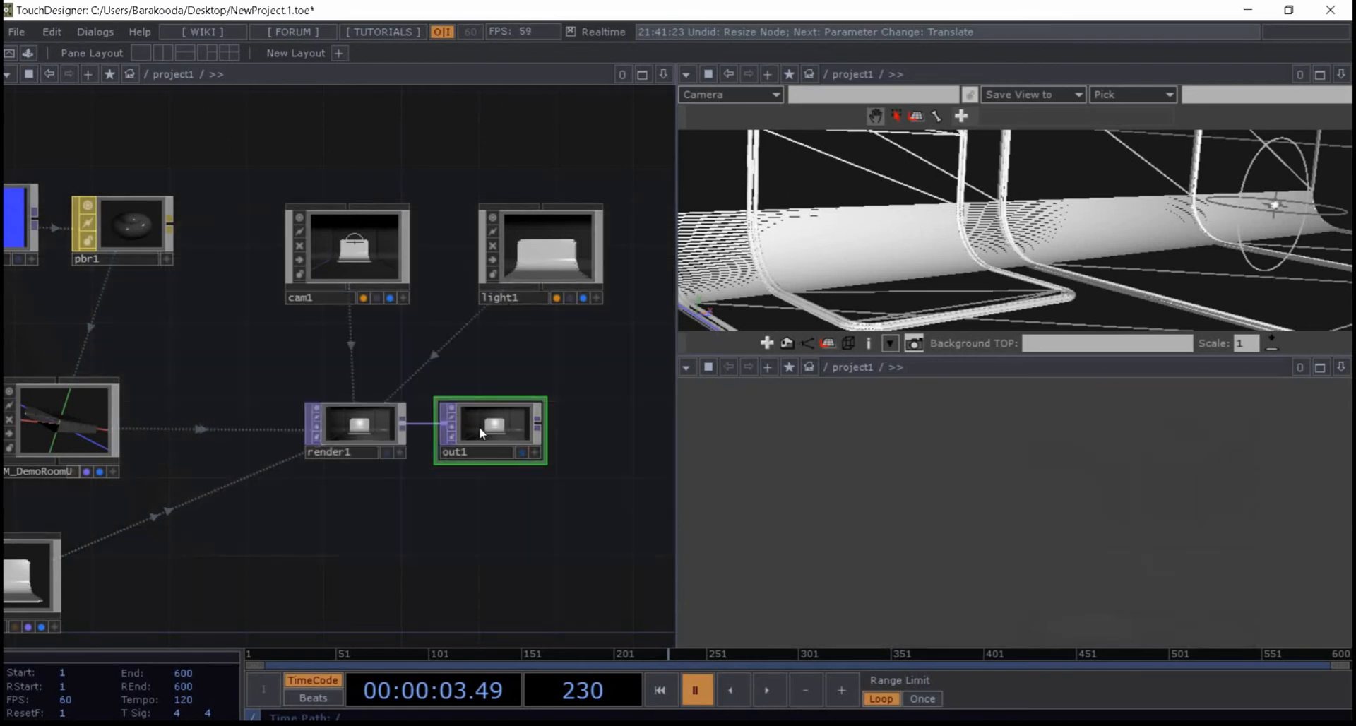
- Open the out1 viewer in its own window, shrink it over the empty TOP Viewer pane, and reorient the geometry view
right_click(480, 432)
left_click(558, 397)
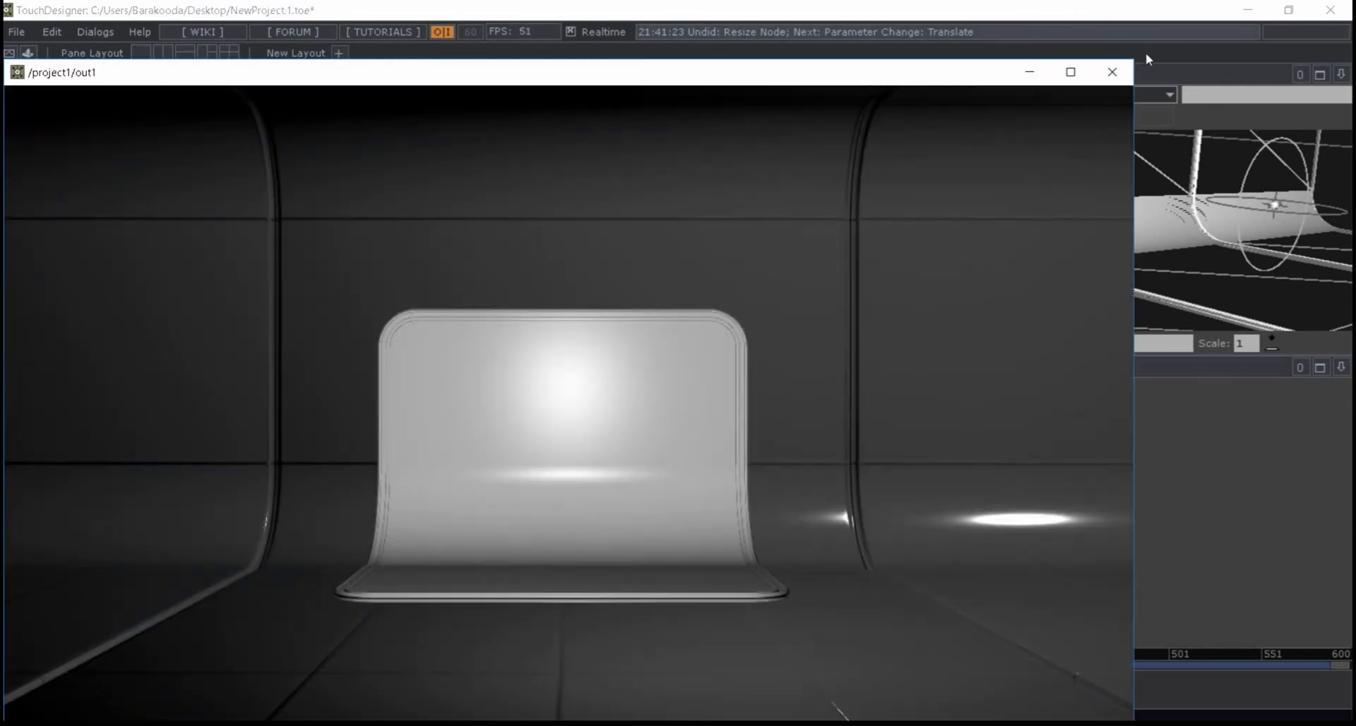
left_click_drag(1137, 58, 537, 396)
left_click_drag(335, 401, 1075, 326)
left_click_drag(1277, 316, 1183, 370)
left_click_drag(1075, 212, 1003, 234)
- Set the Translate X of cam1 to 2.5, its Translate Z to 0.3 and its Rotate Y to -43
left_click(375, 256)
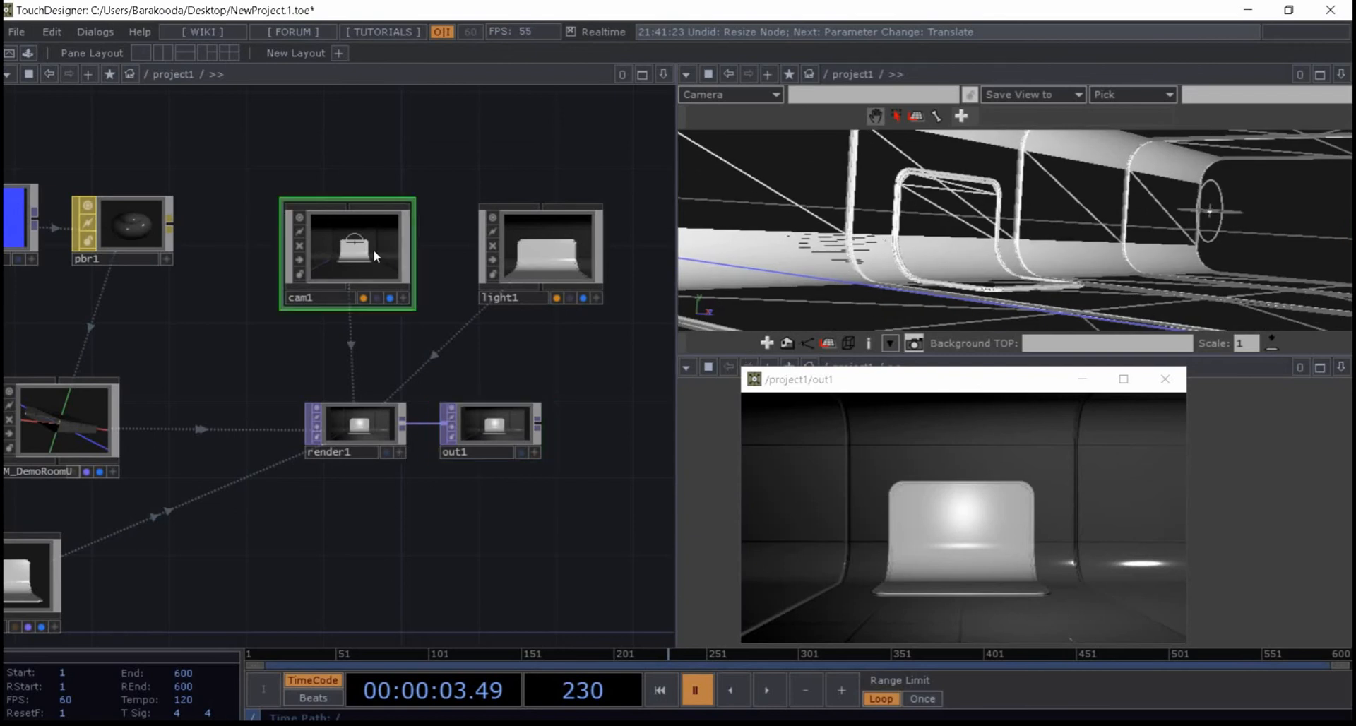
key("p")
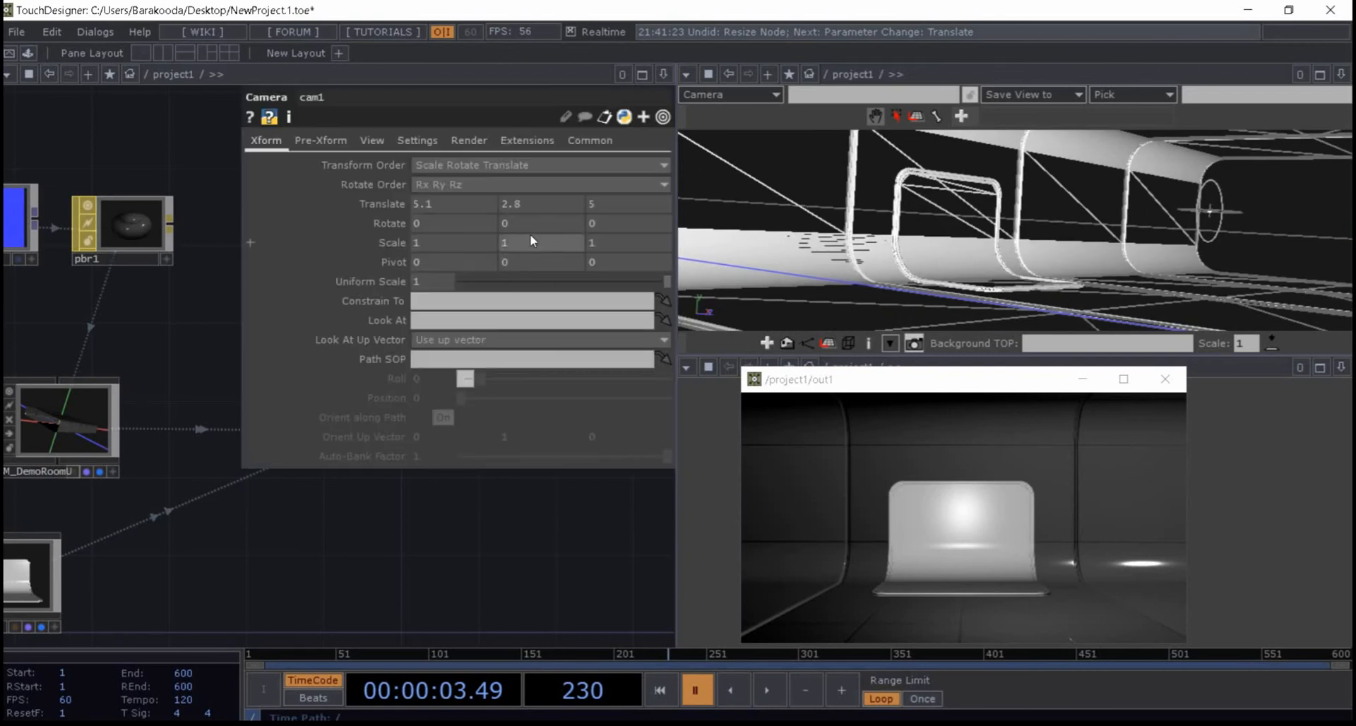
middle_click_drag(470, 204, 424, 205)
middle_click_drag(597, 207, 615, 182)
middle_click_drag(517, 204, 460, 192)
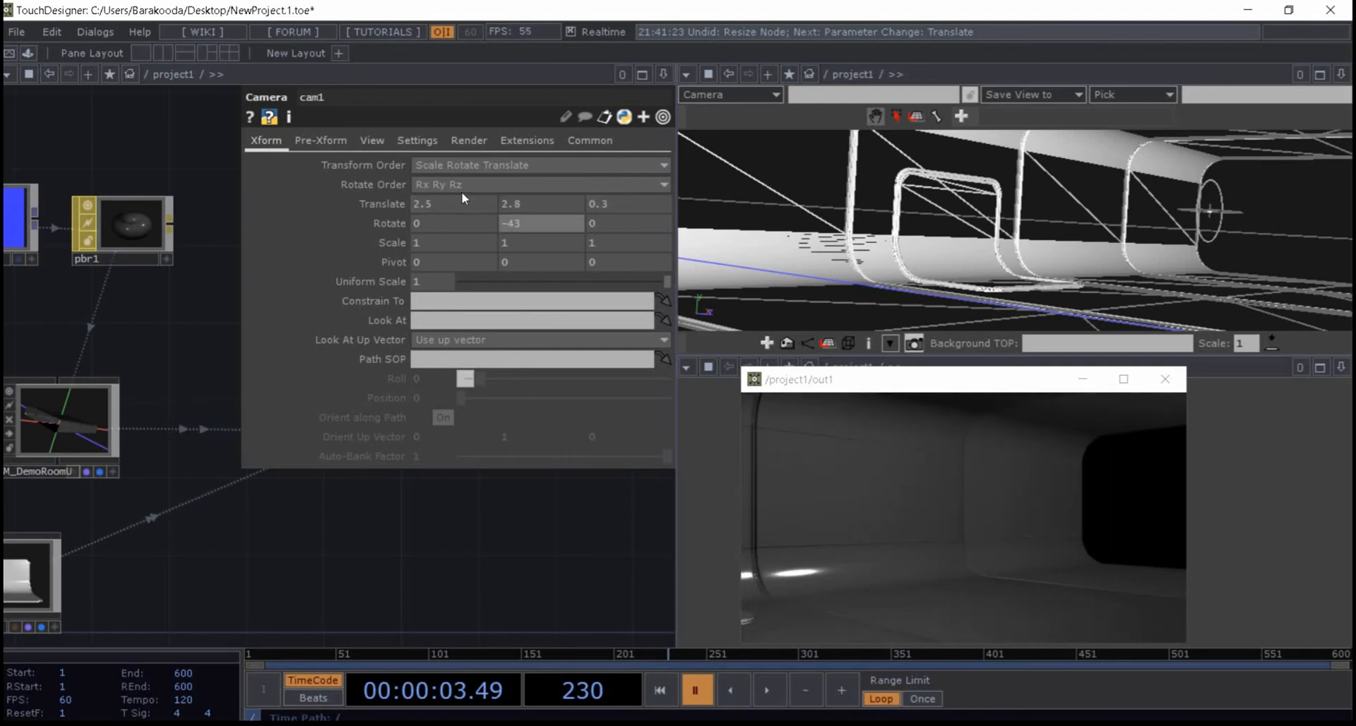
- Set the Translate X of cam1 to -7.3 and its Translate Z to -2 to frame SM_Base1 from the side
mouse_move(486, 205)
middle_mouse_down()
mouse_move(263, 205)
mouse_move(479, 178)
mouse_move(482, 195)
middle_mouse_up()
mouse_move(622, 205)
middle_mouse_down()
mouse_move(622, 179)
mouse_move(584, 210)
middle_mouse_up()
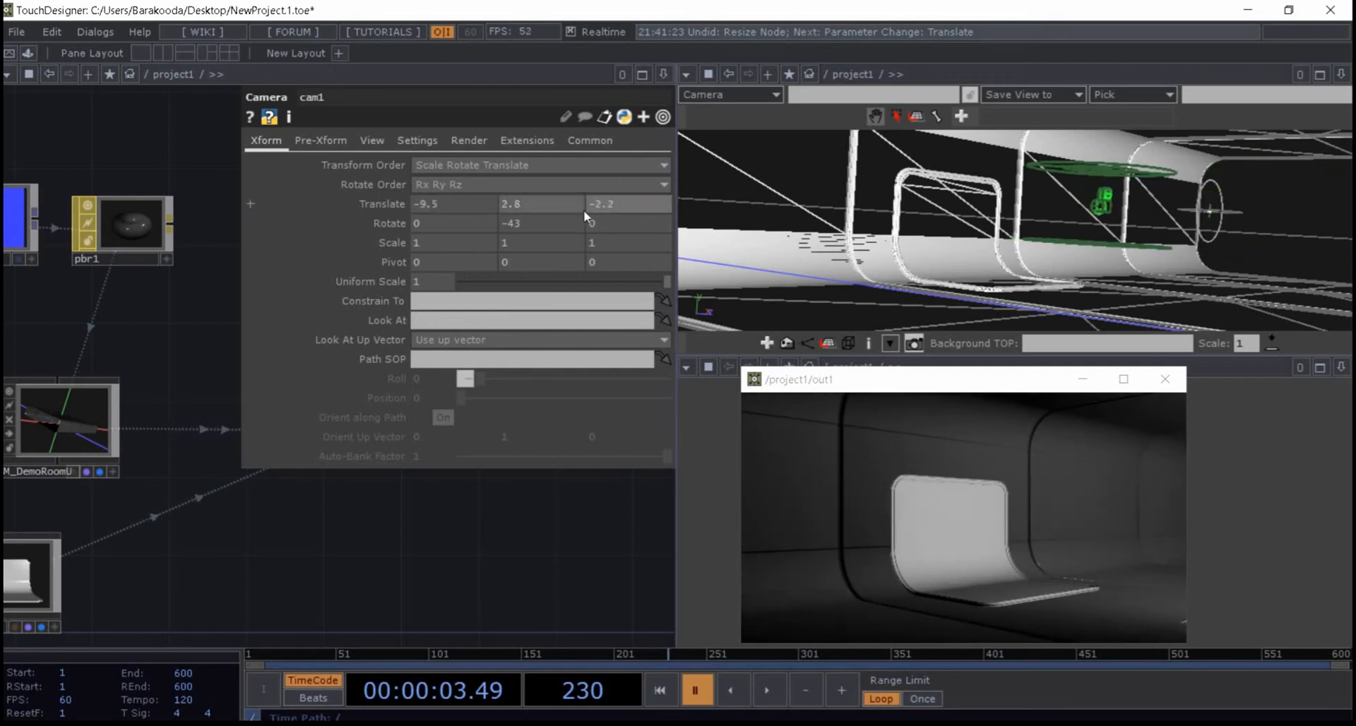
mouse_move(445, 206)
middle_mouse_down()
mouse_move(444, 178)
mouse_move(447, 206)
middle_mouse_up()
mouse_move(633, 205)
middle_mouse_down()
mouse_move(645, 182)
mouse_move(655, 219)
middle_mouse_up()
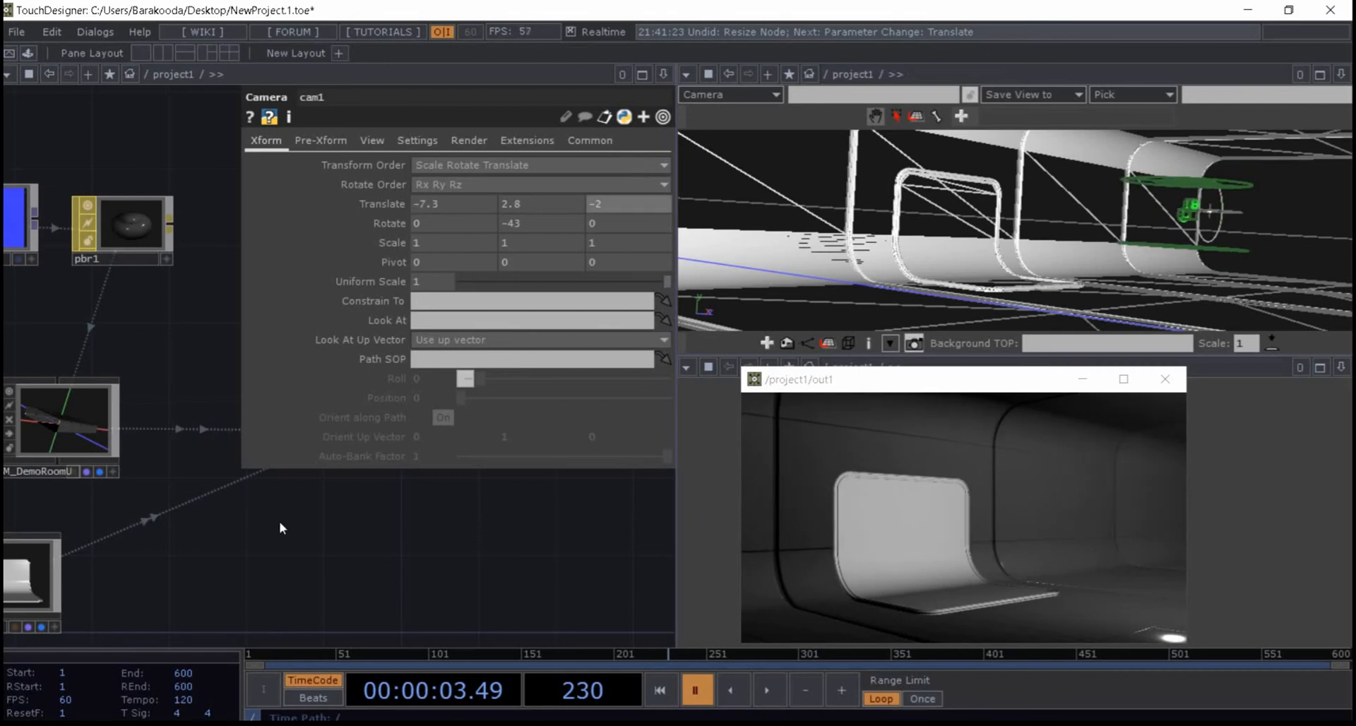
- Move the SM_DemoRoomU node farther away from render1 in the network
left_click_drag(259, 495, 503, 581)
scroll(501, 580, "down", 3)
scroll(499, 574, "up", 3)
left_click_drag(218, 539, 2, 537)
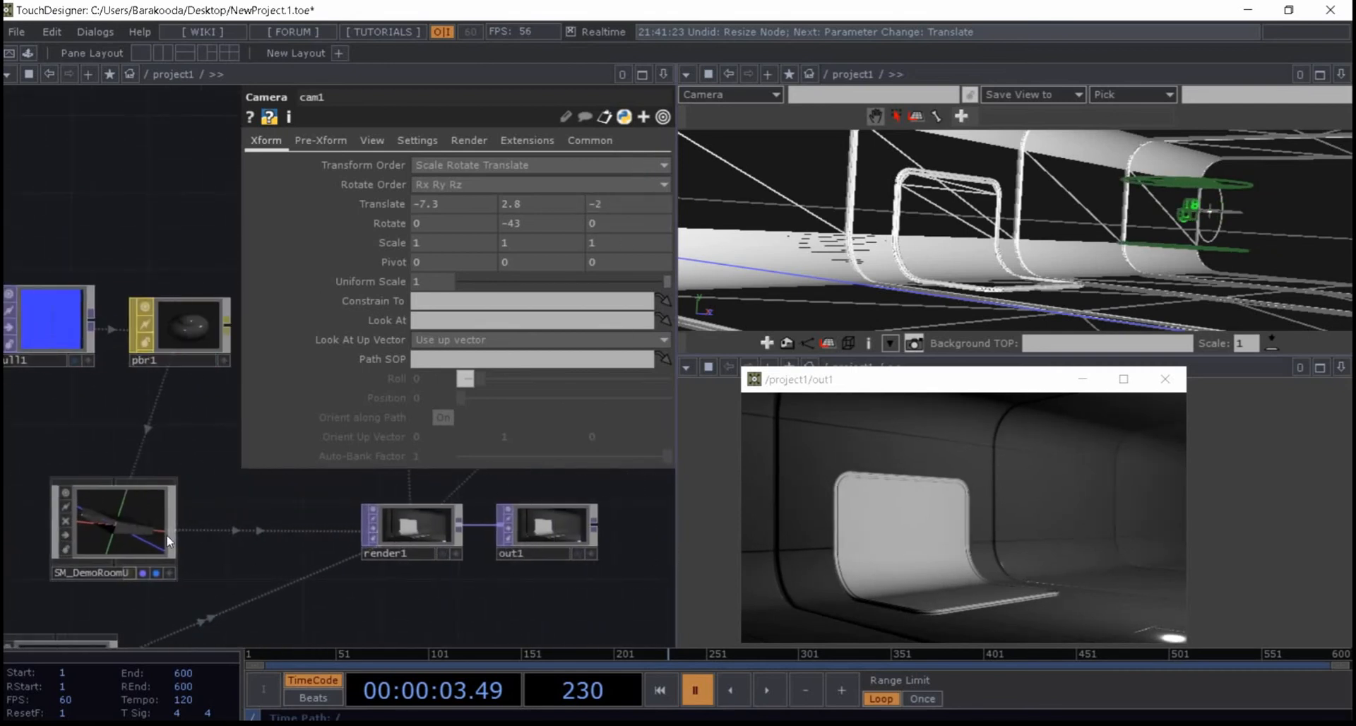
left_click_drag(263, 537, 416, 534)
left_click_drag(275, 515, 107, 459)
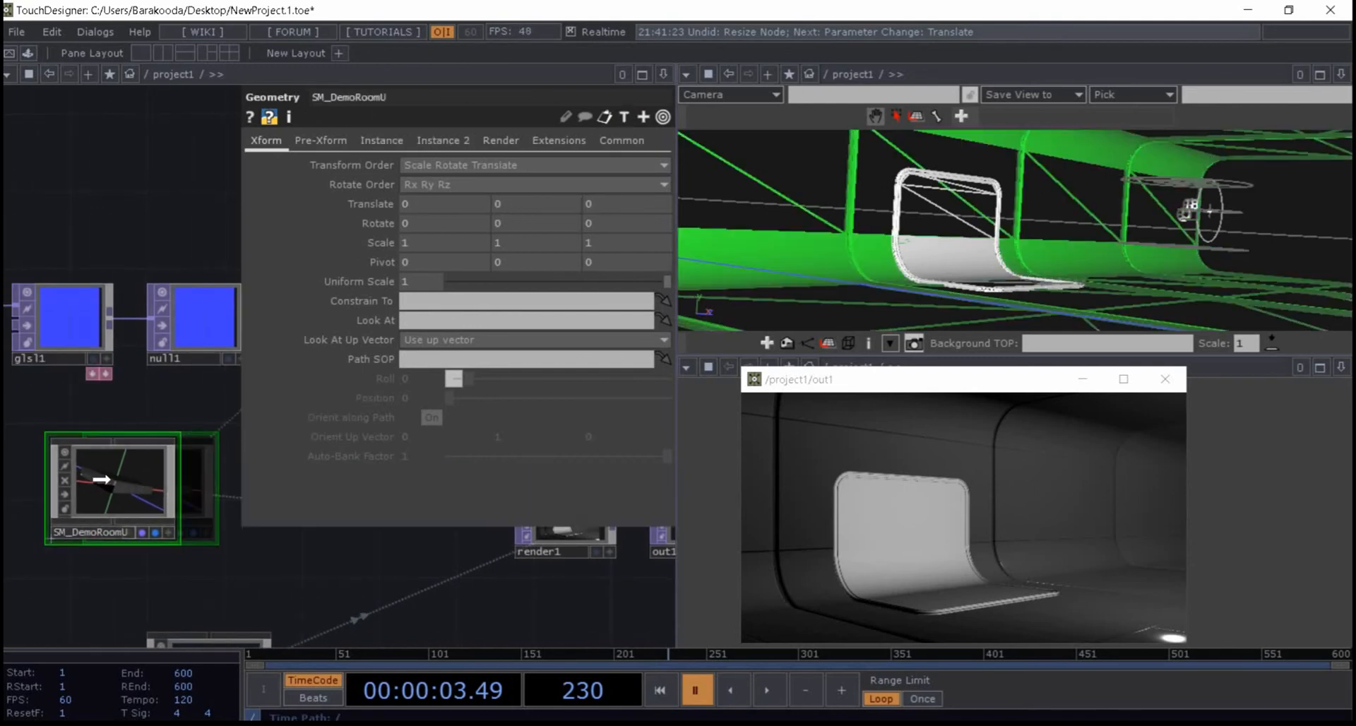
left_click_drag(286, 570, 212, 563)
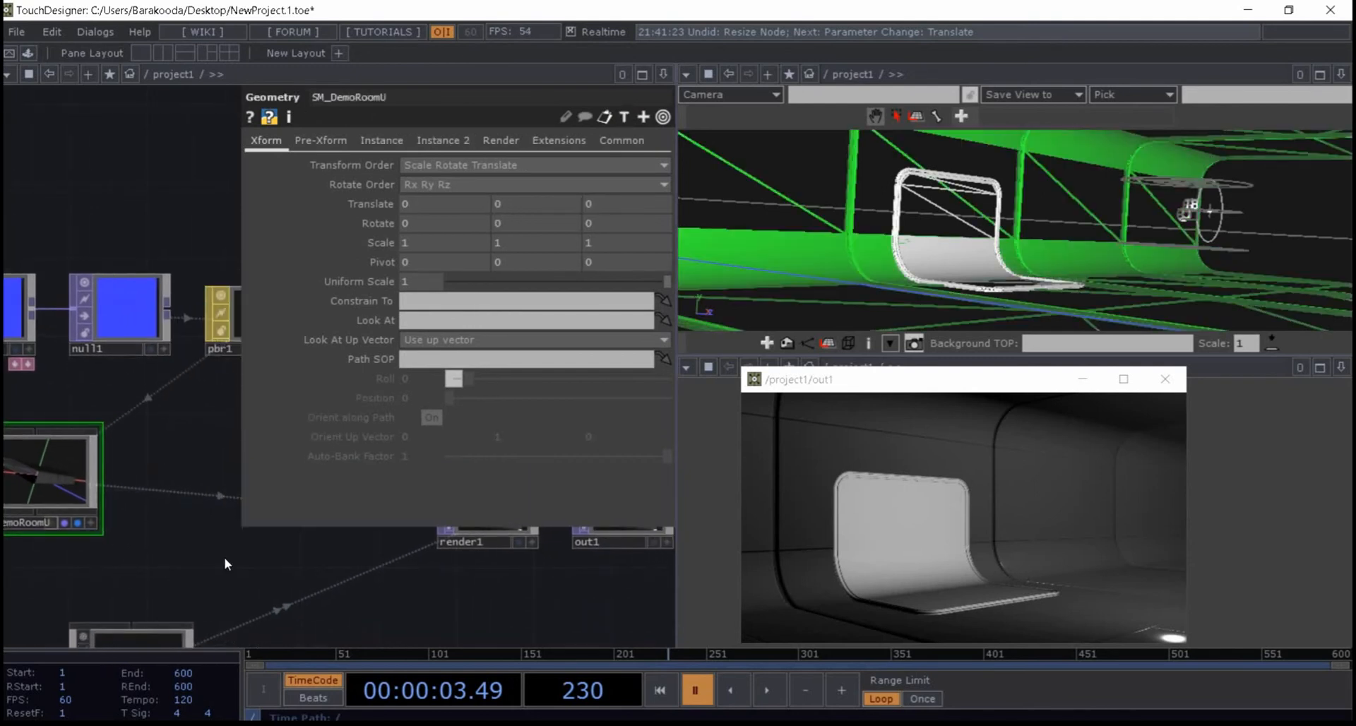
- Inside SM_Base1, add a second Out SOP below out1 and wire attribcreate1 into it
key("p")
left_click_drag(202, 462, 384, 394)
left_click_drag(366, 496, 334, 272)
left_click_drag(315, 378, 186, 396)
key("i")
scroll(490, 520, "down", 5)
scroll(311, 395, "up", 4)
left_click_drag(354, 413, 578, 525)
left_click_drag(480, 445, 480, 297)
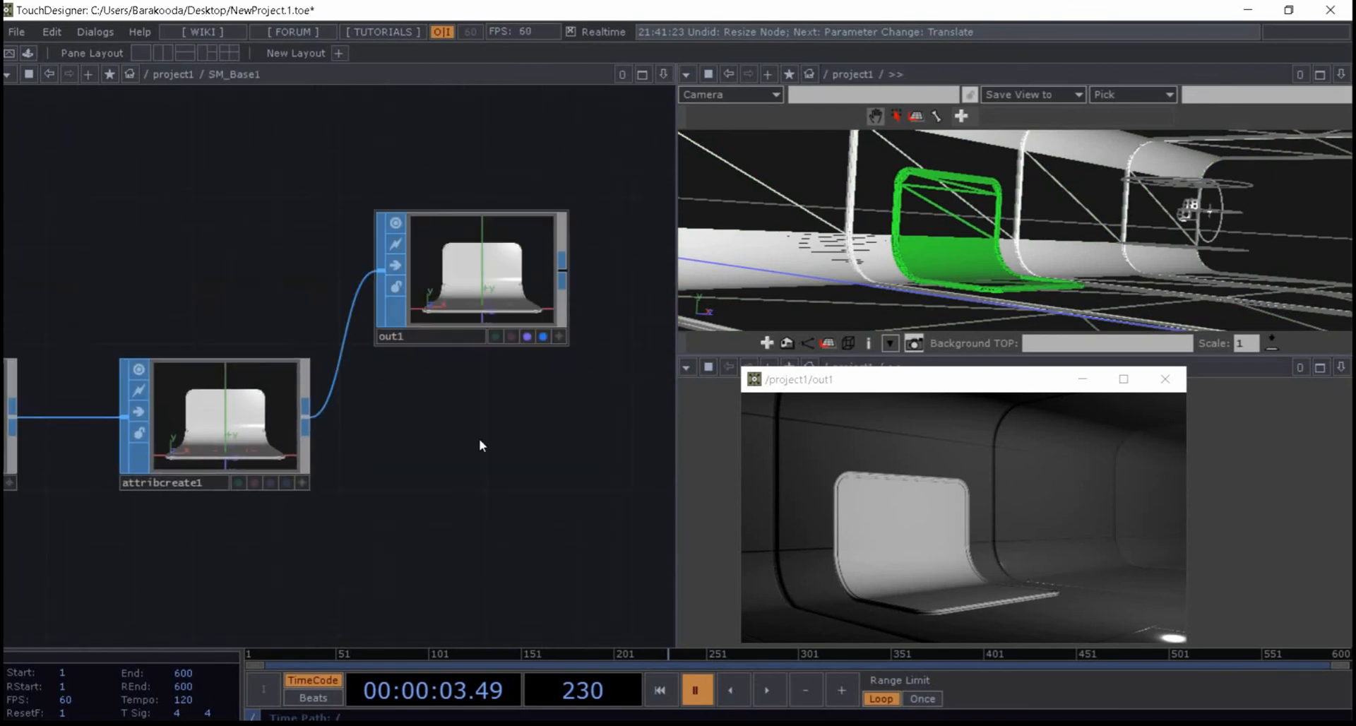
key("Tab")
type("ou")
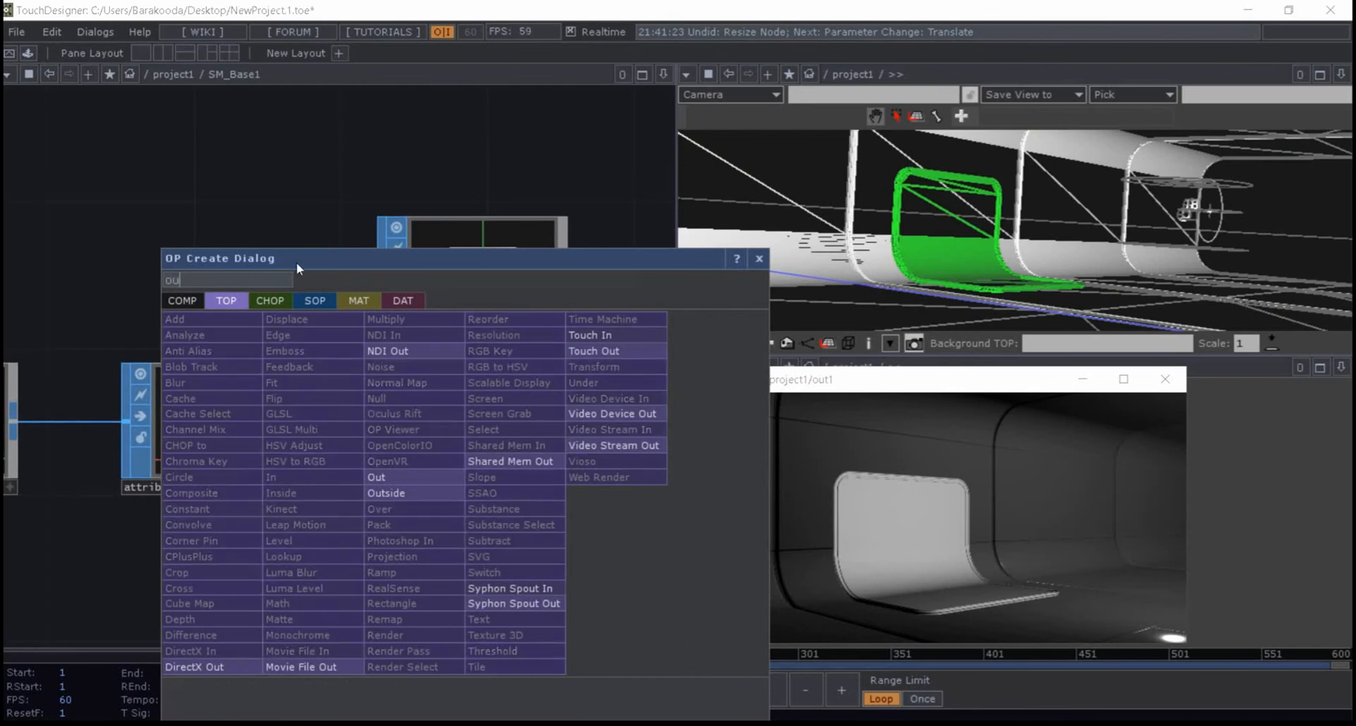
left_click(315, 300)
left_click(403, 556)
left_click(519, 530)
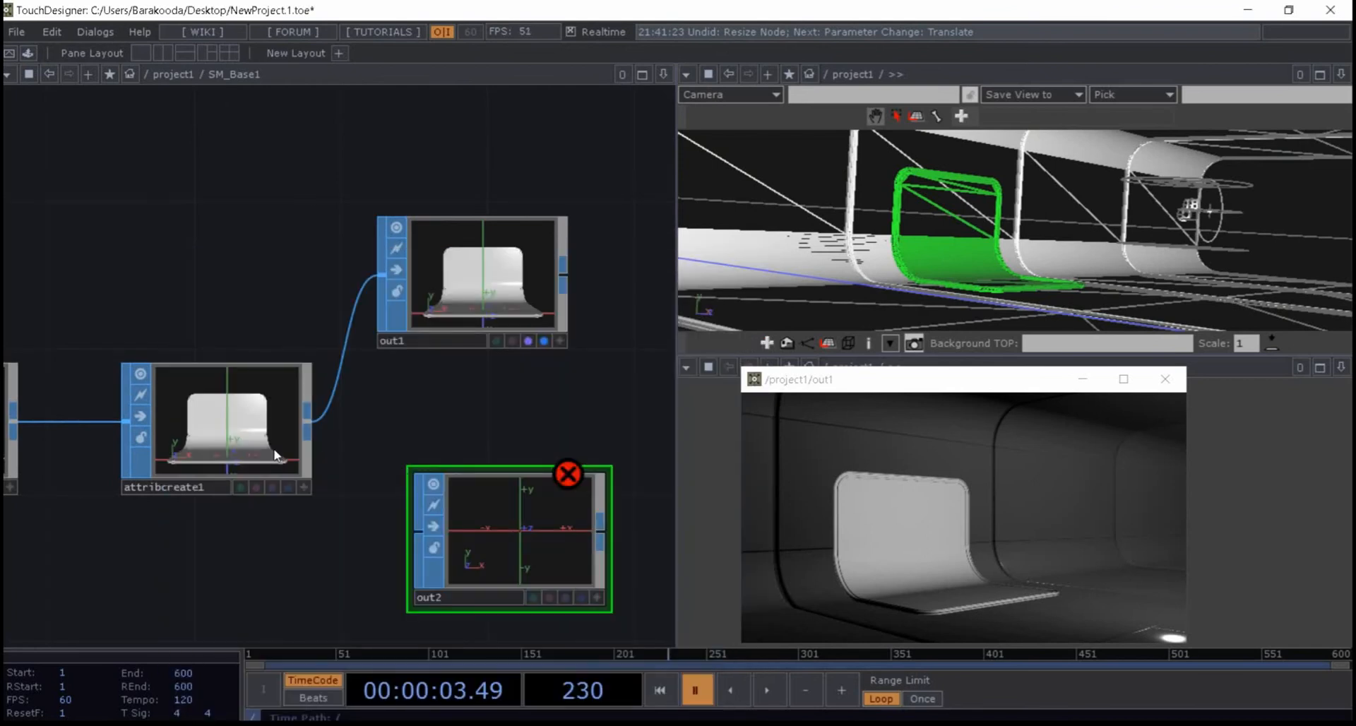
left_click_drag(308, 416, 447, 546)
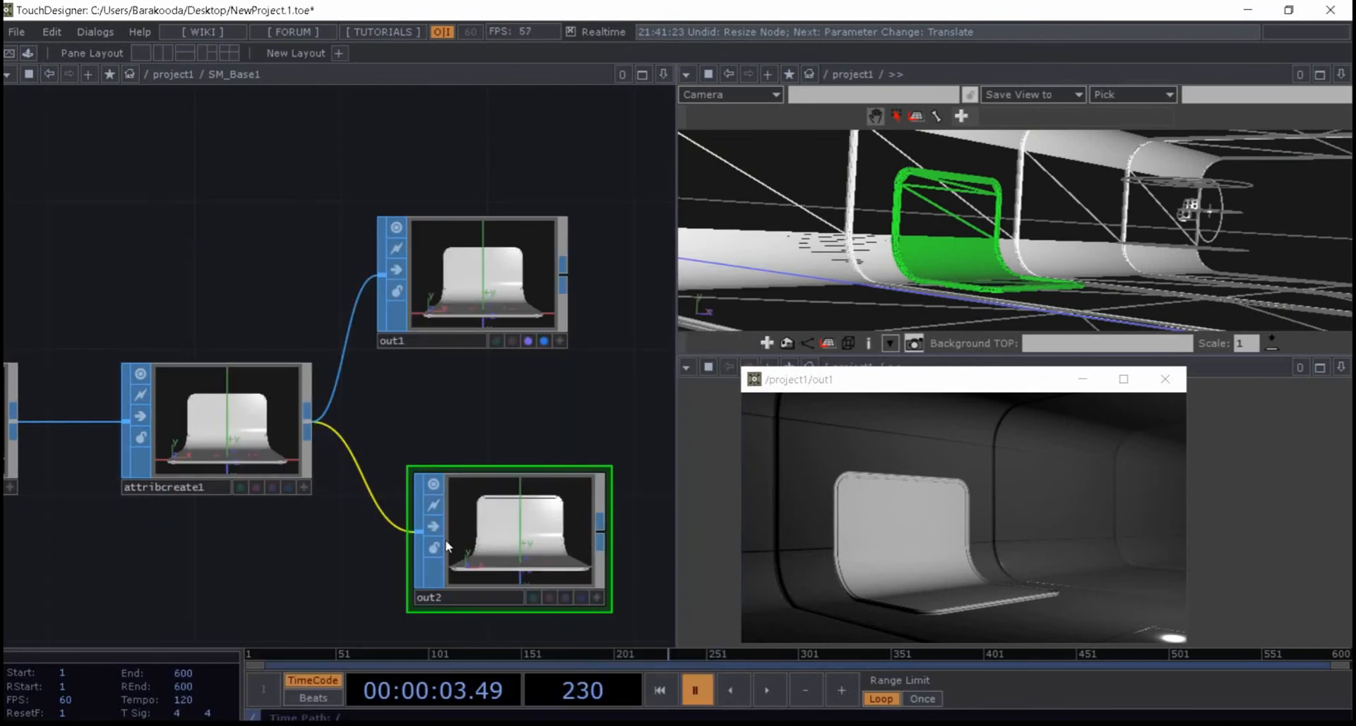
- Back in project1, create a Geometry COMP connected to the output of SM_Base1
scroll(469, 403, "down", 6)
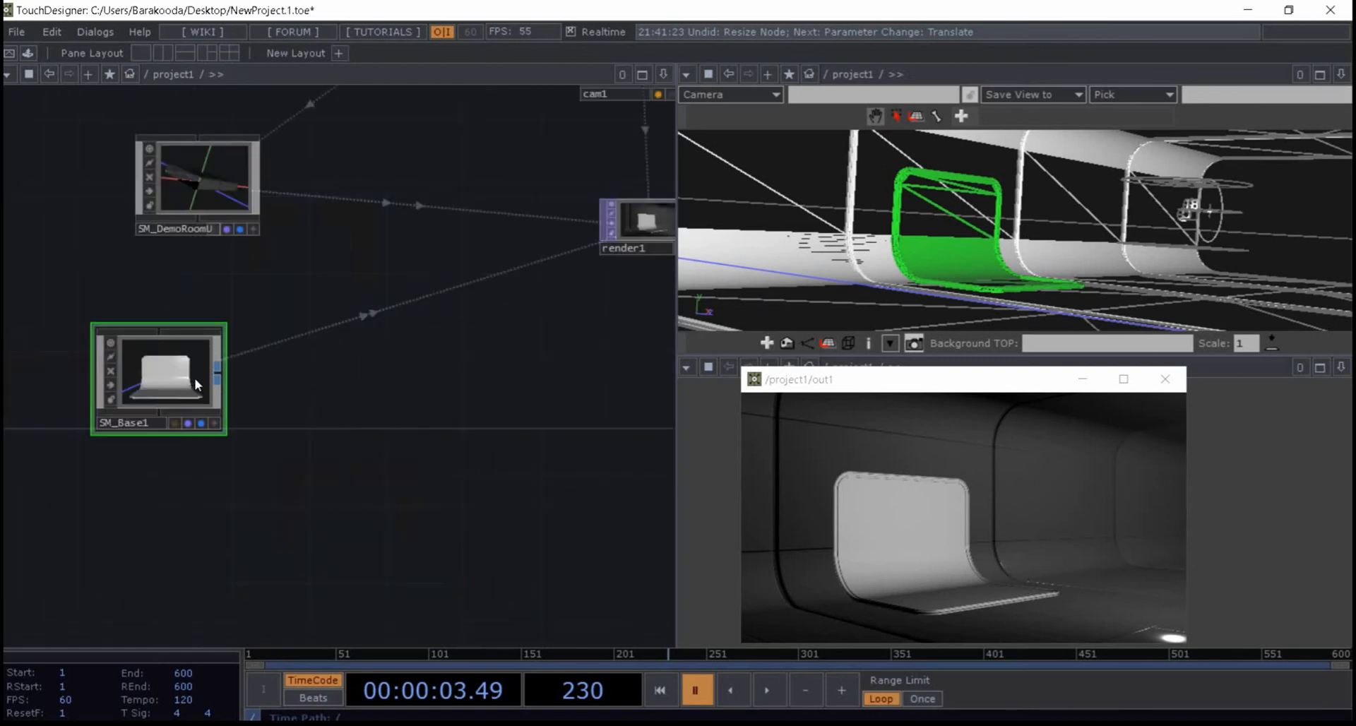
left_click(220, 378)
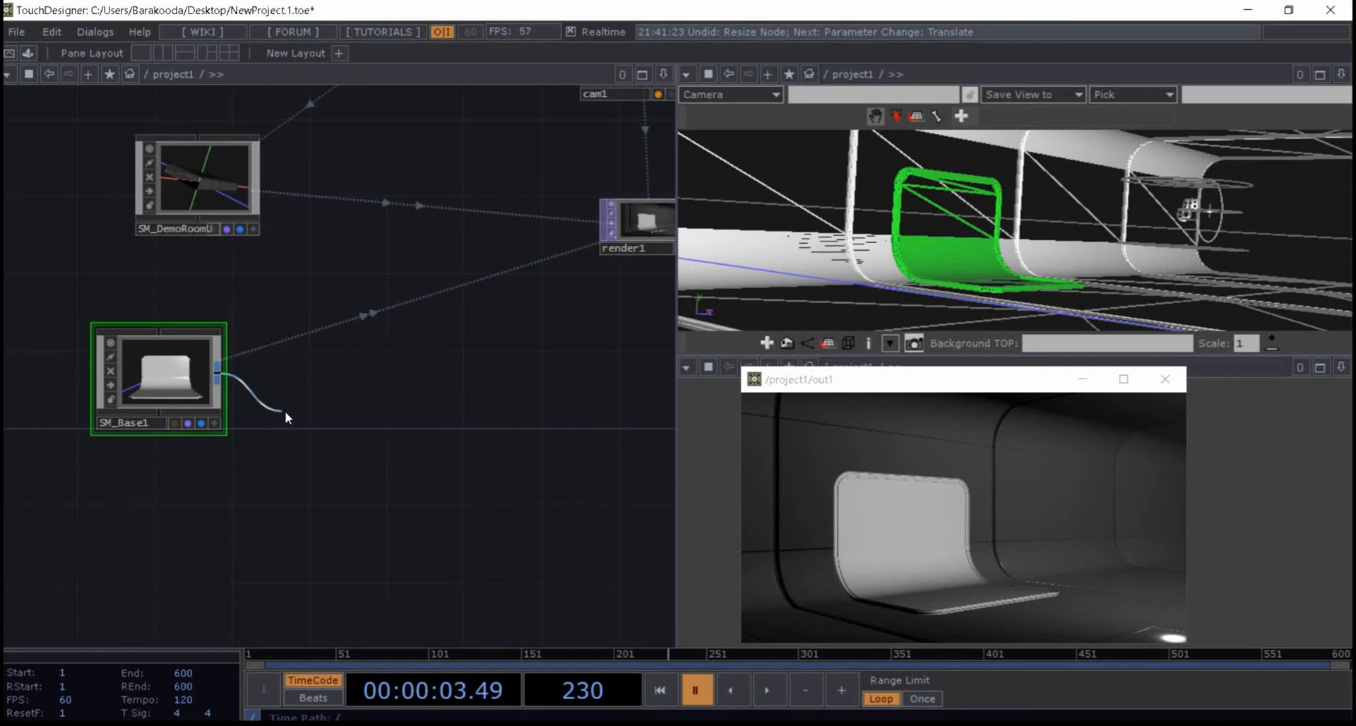
left_click(227, 379)
left_click(28, 188)
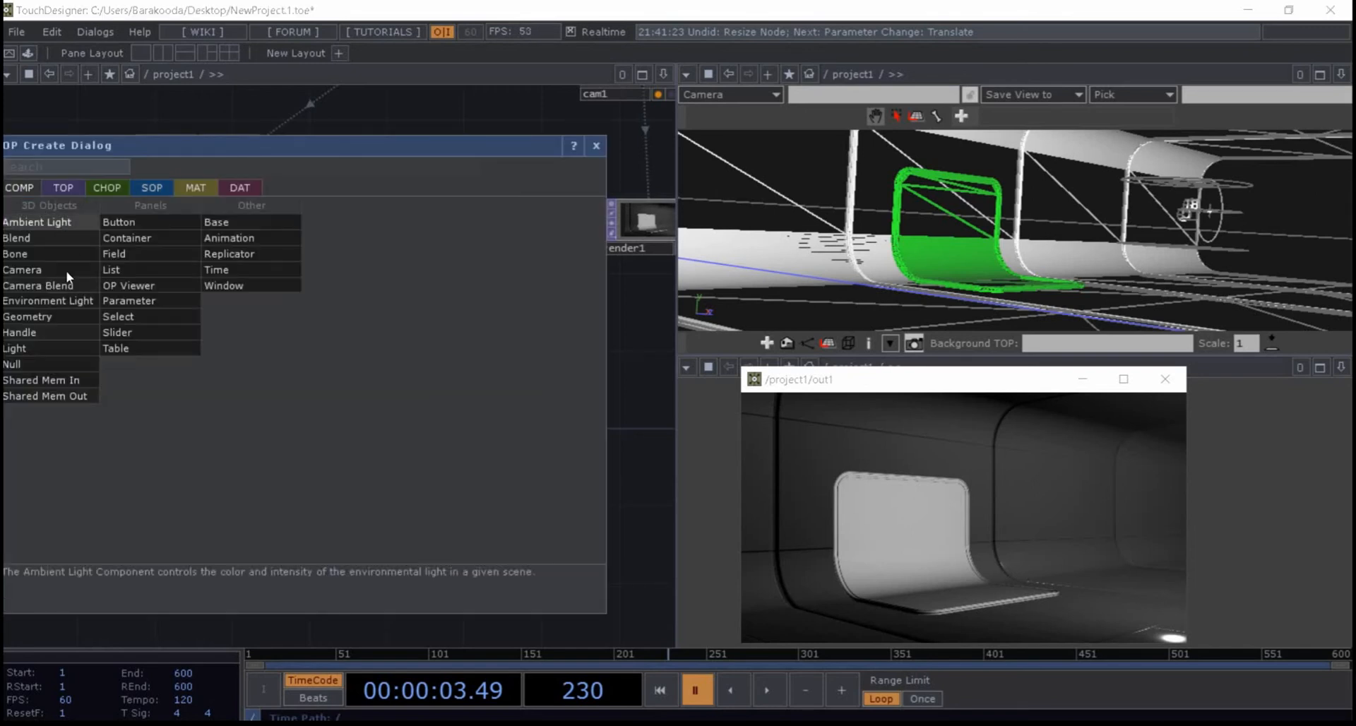
left_click(62, 316)
left_click(393, 470)
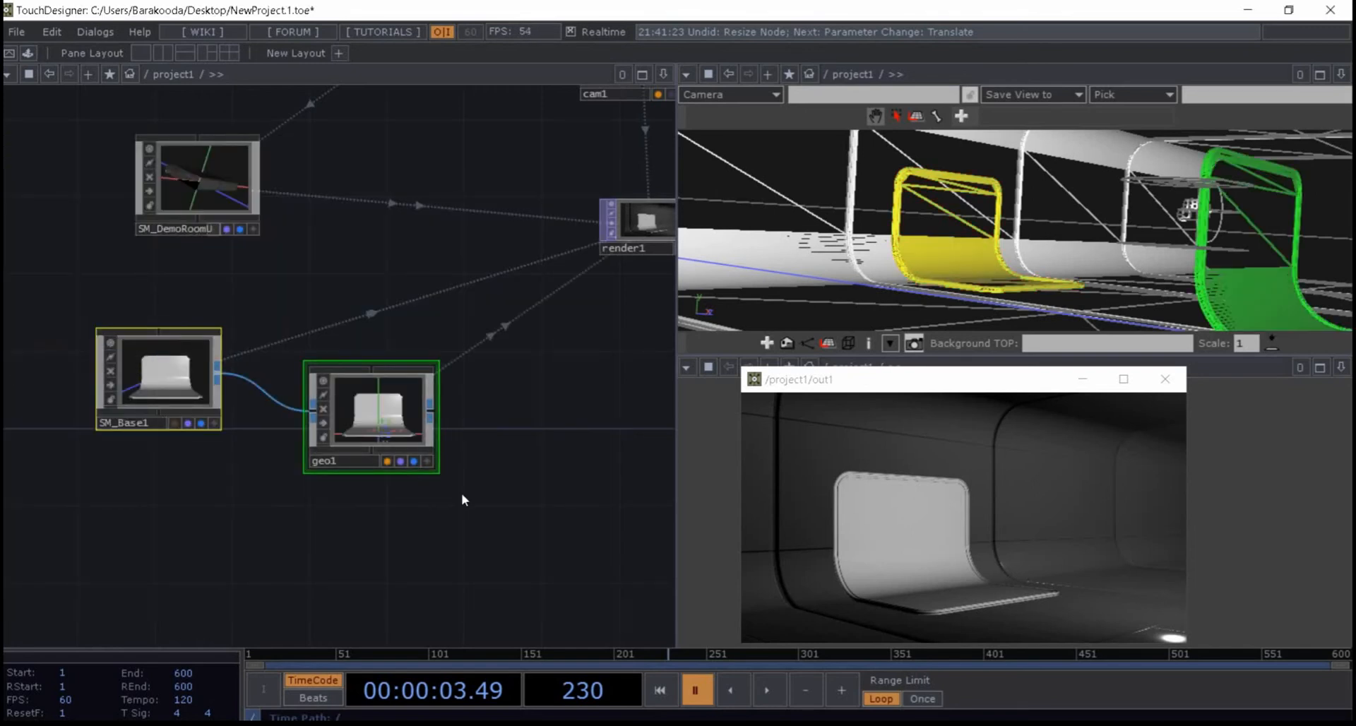
- Tidy the network by lining up SM_Base1 and geo1 side by side below SM_DemoRoomU
left_click_drag(394, 431, 394, 393)
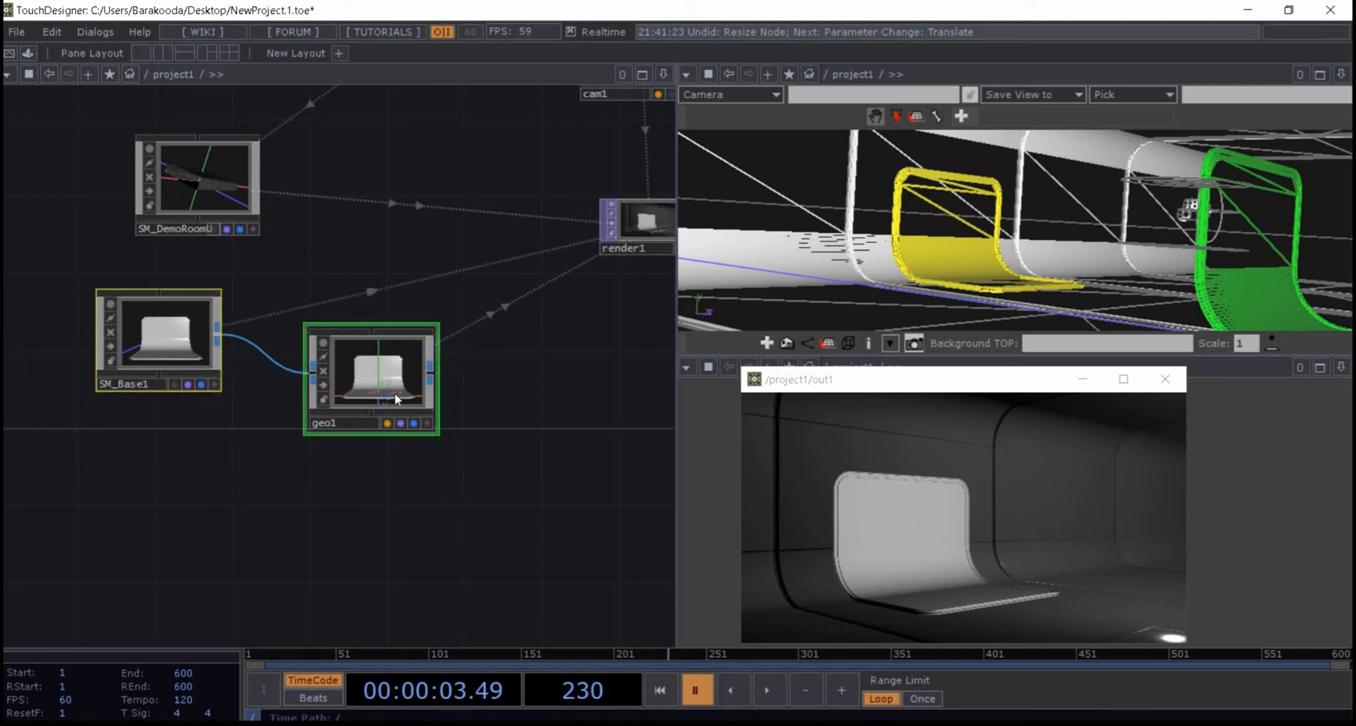
left_click(367, 435)
left_click(373, 404)
left_click_drag(349, 602, 335, 662)
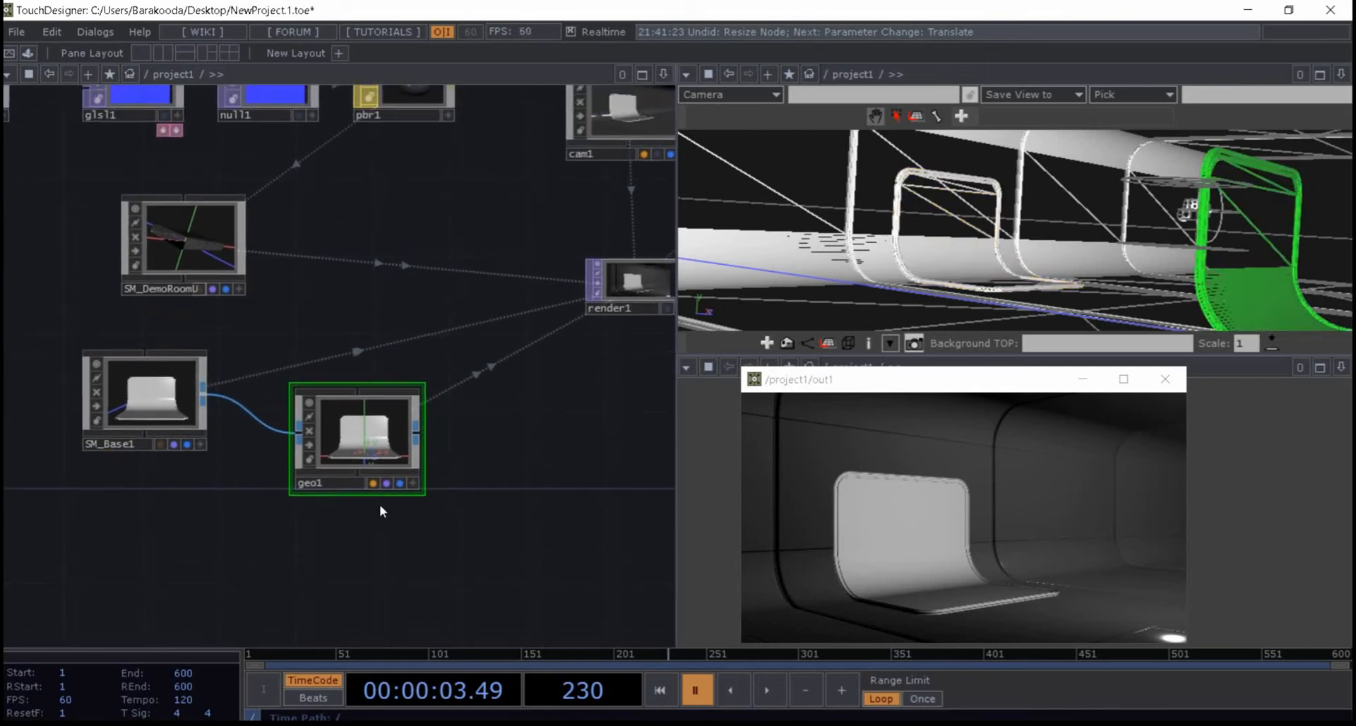
left_click_drag(159, 391, 158, 429)
- Copy the Translate parameter of SM_Base1 and paste its values into the Translate of geo1
left_click(345, 445)
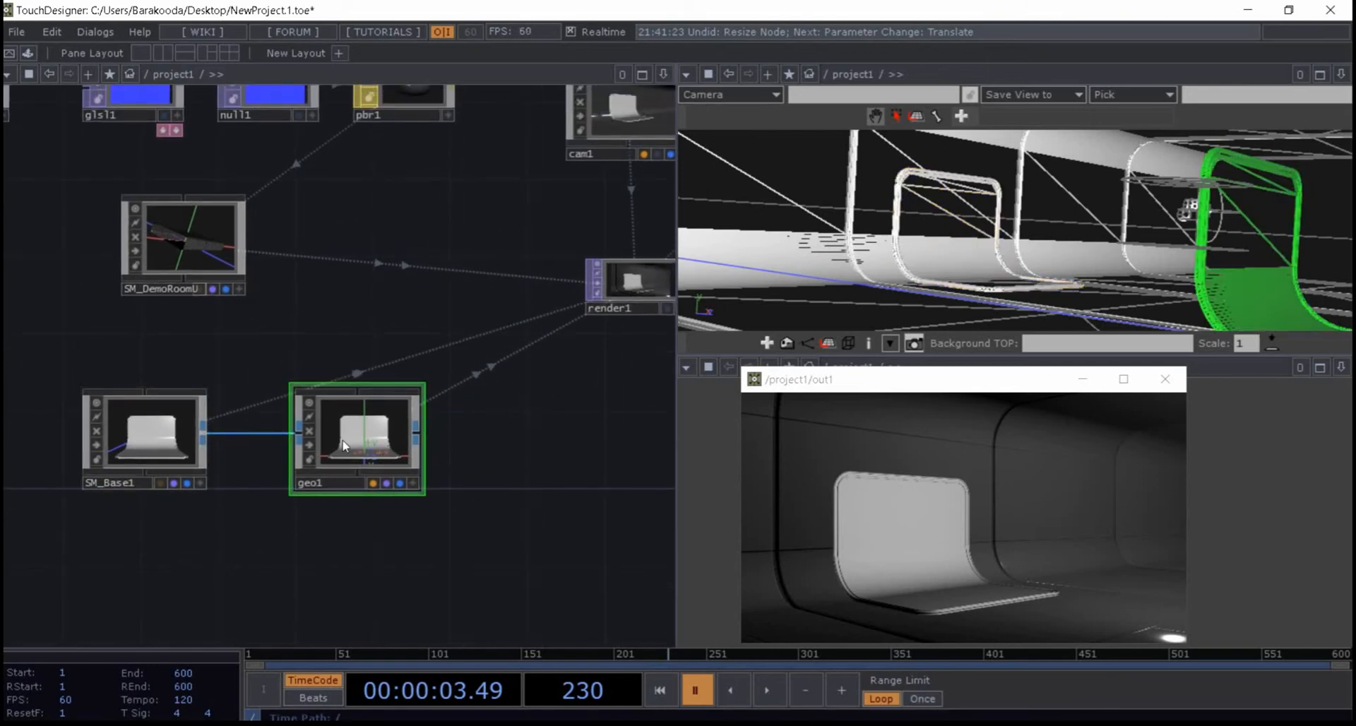
key("p")
left_click(144, 435)
key("p")
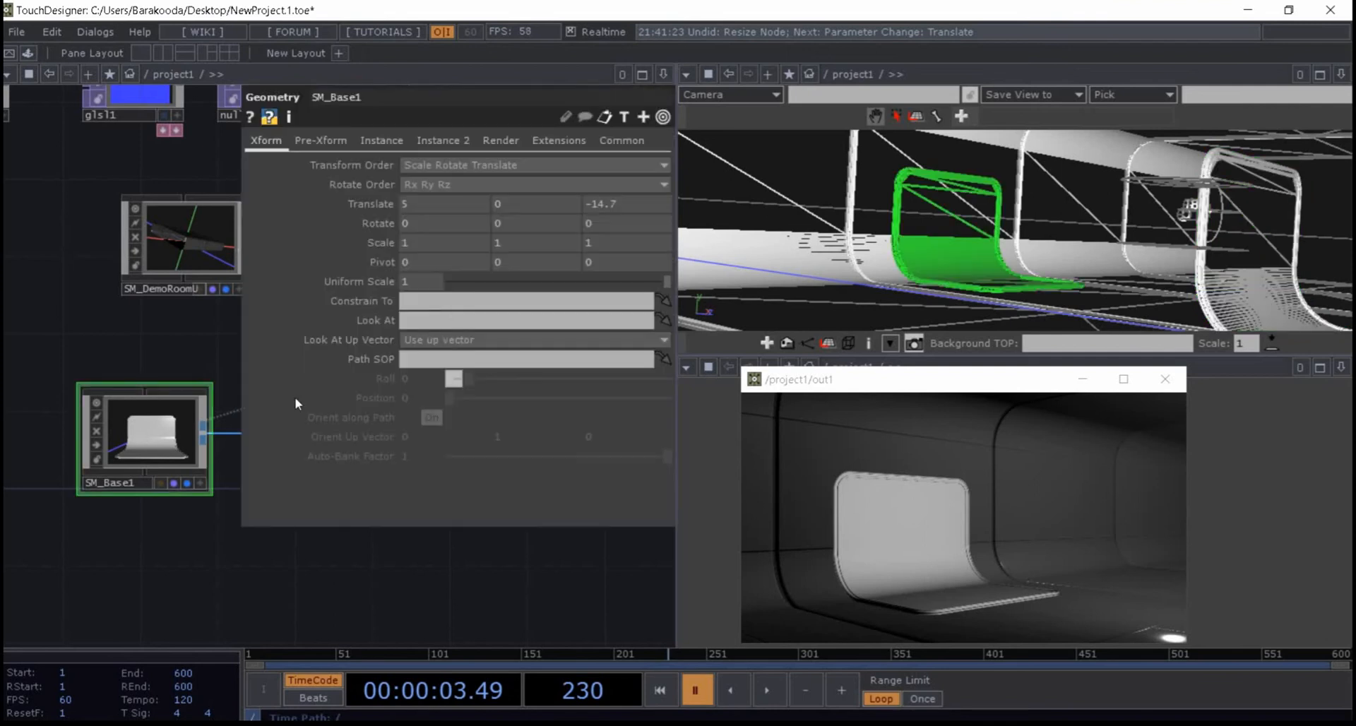
right_click(375, 207)
left_click(435, 185)
key("p")
left_click(354, 436)
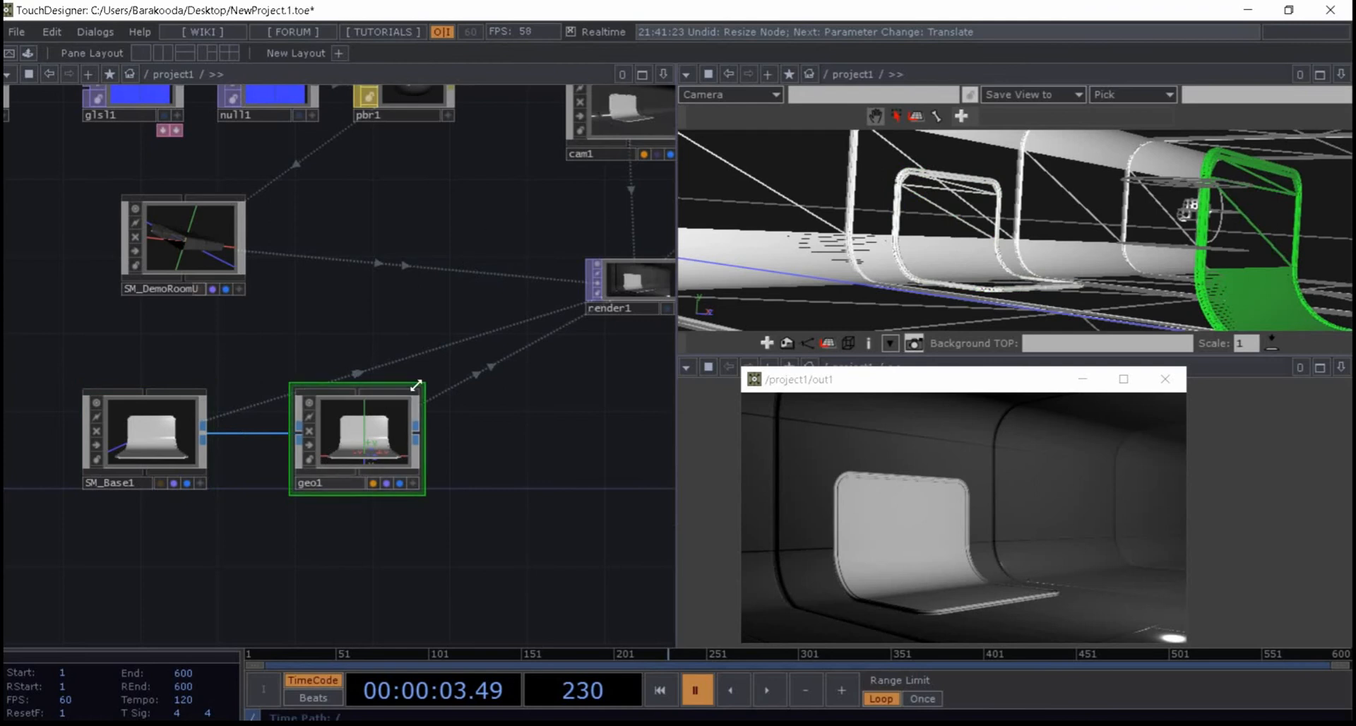
key("p")
right_click(366, 200)
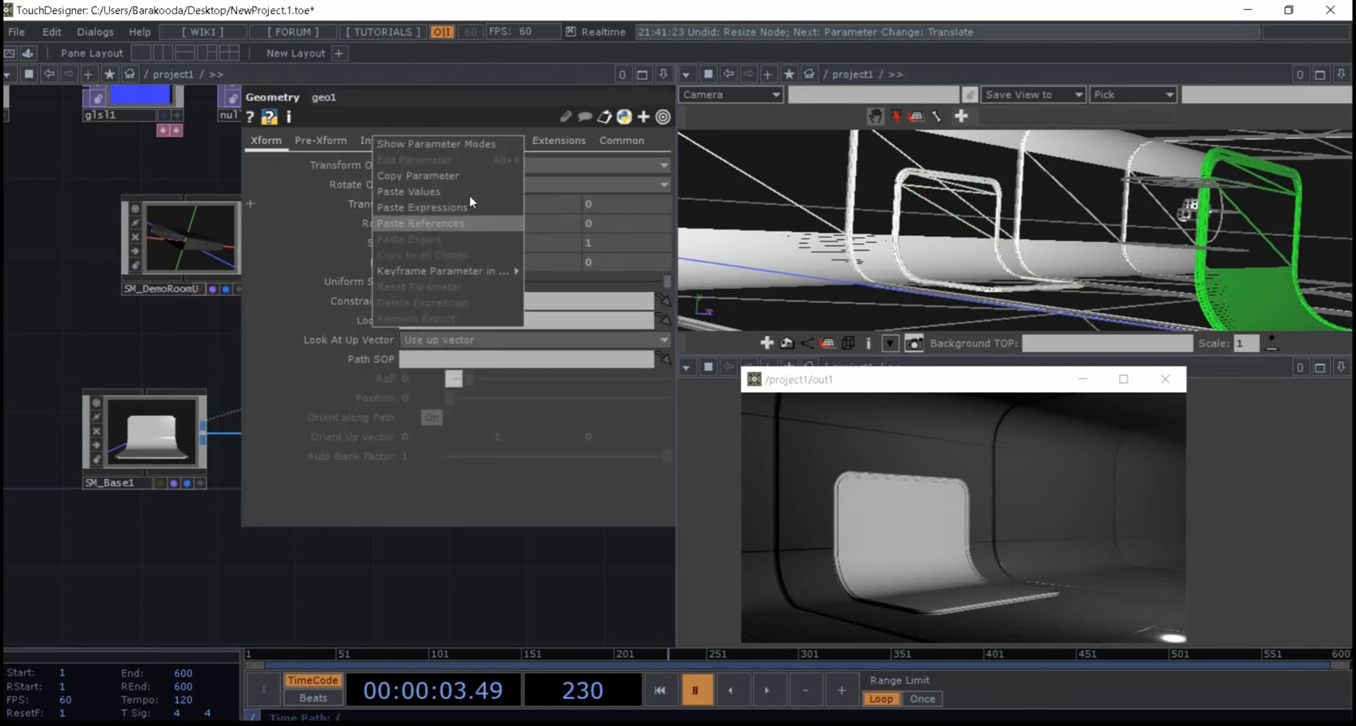
left_click(469, 190)
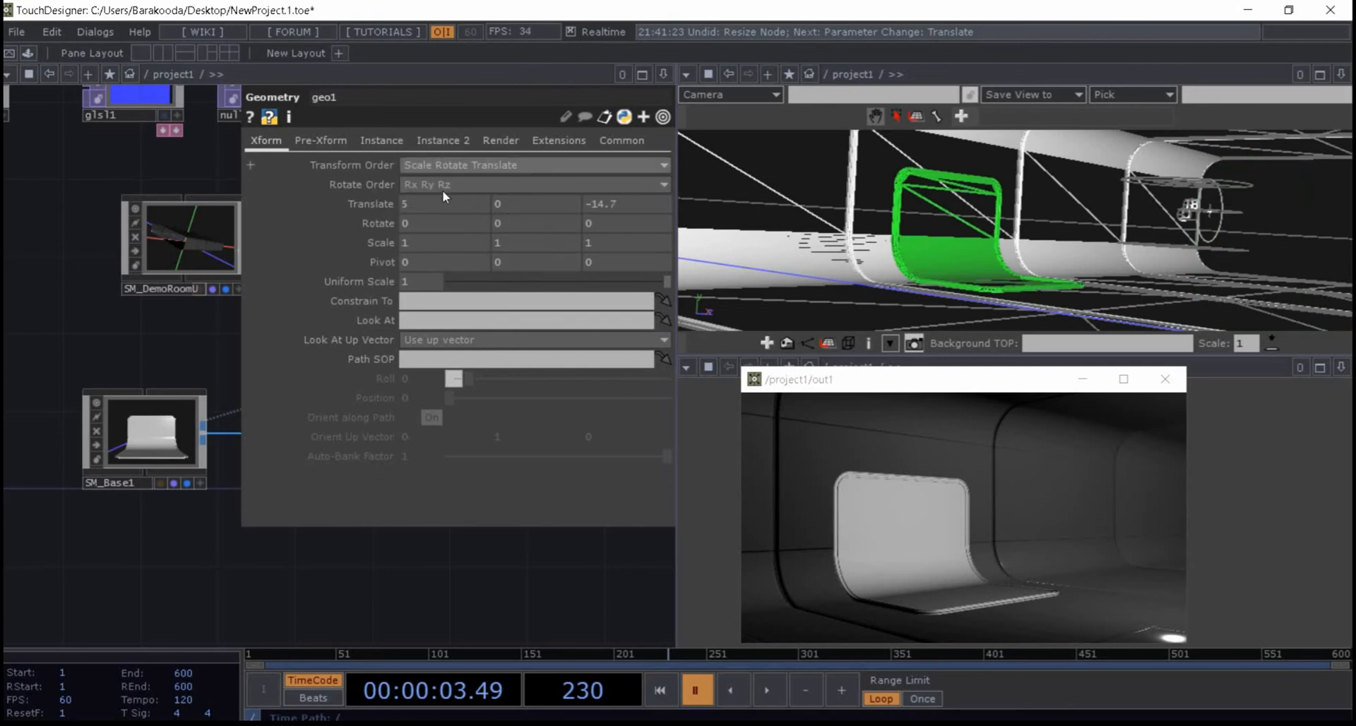
- Move the out1 window lower, switch the geometry view to the Top viewport and frame the base against the wall
right_click(1129, 133)
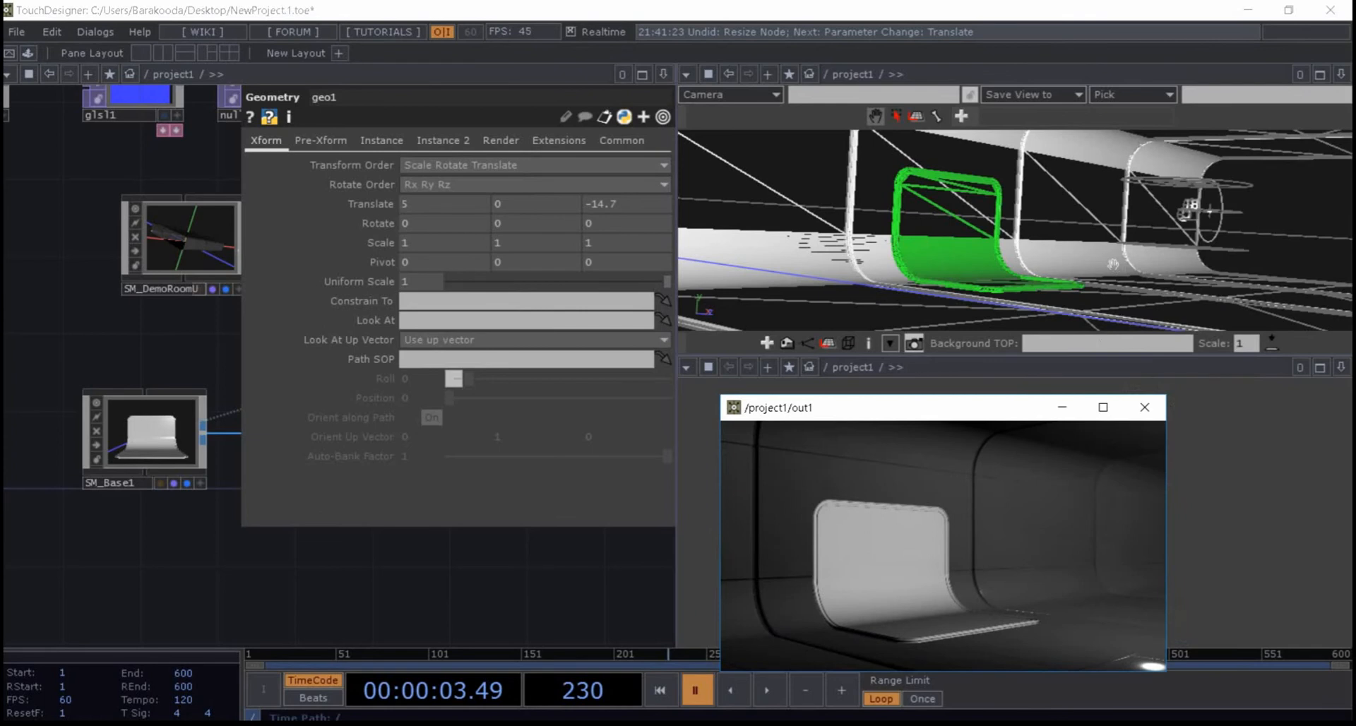
right_click(1121, 175)
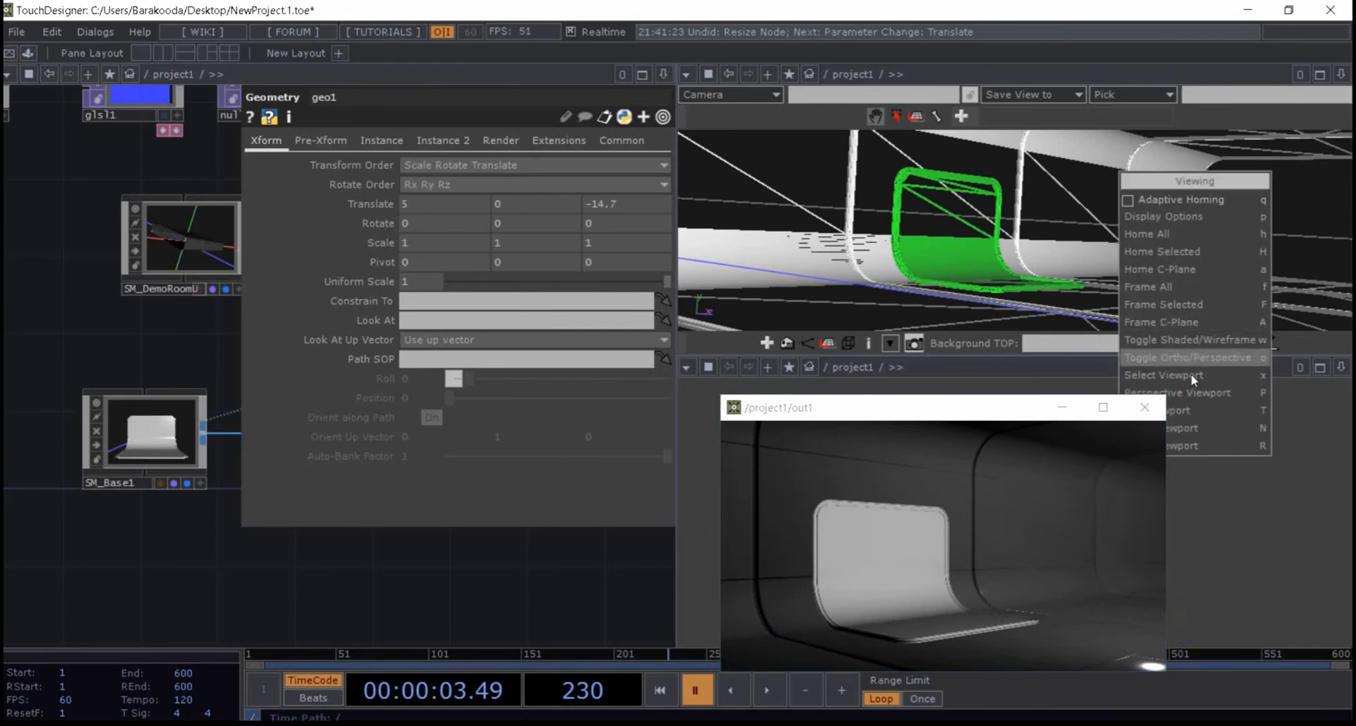
left_click(1201, 411)
middle_click_drag(1015, 230, 1059, 28)
middle_click_drag(1060, 283, 1095, 236)
left_click_drag(1069, 174, 958, 246)
scroll(1021, 200, "up", 2)
middle_click_drag(927, 243, 960, 117)
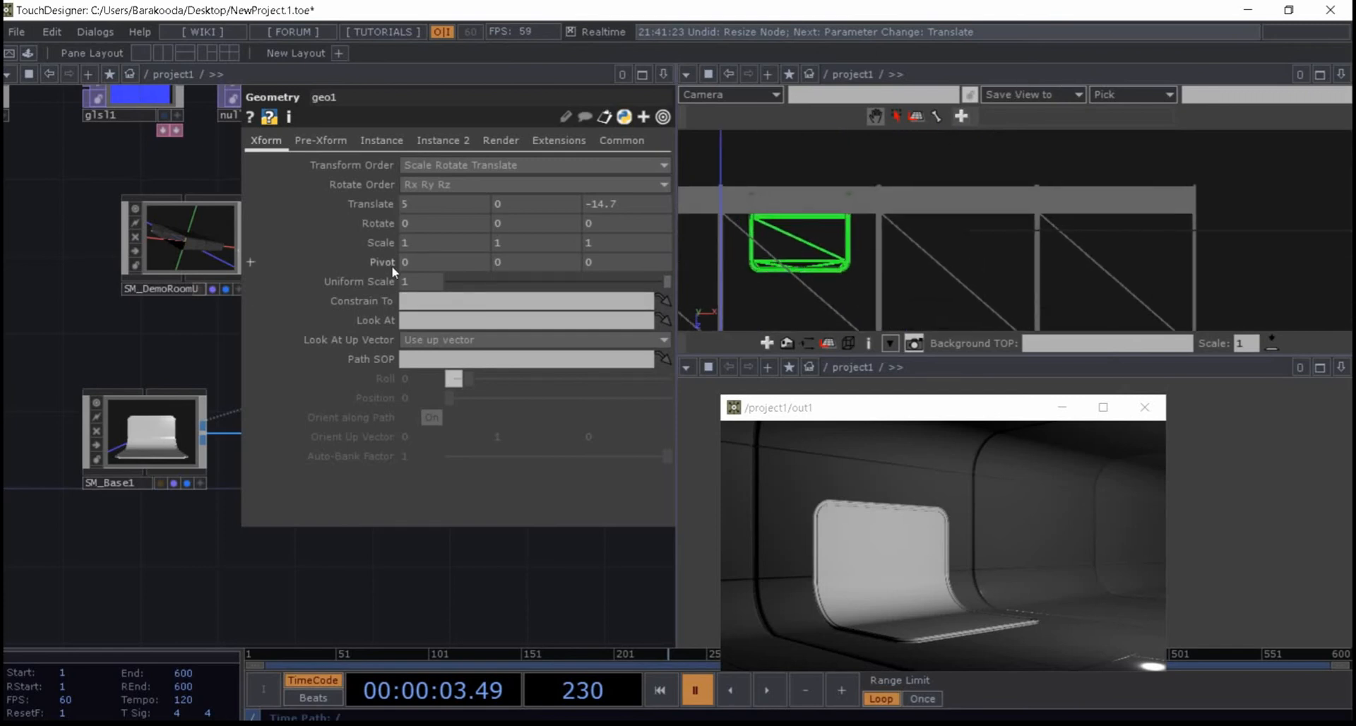
- Try a Translate X of 10 for geo1 and set it to 15, in the next wall bay
left_click(439, 205)
type("10")
key("Return")
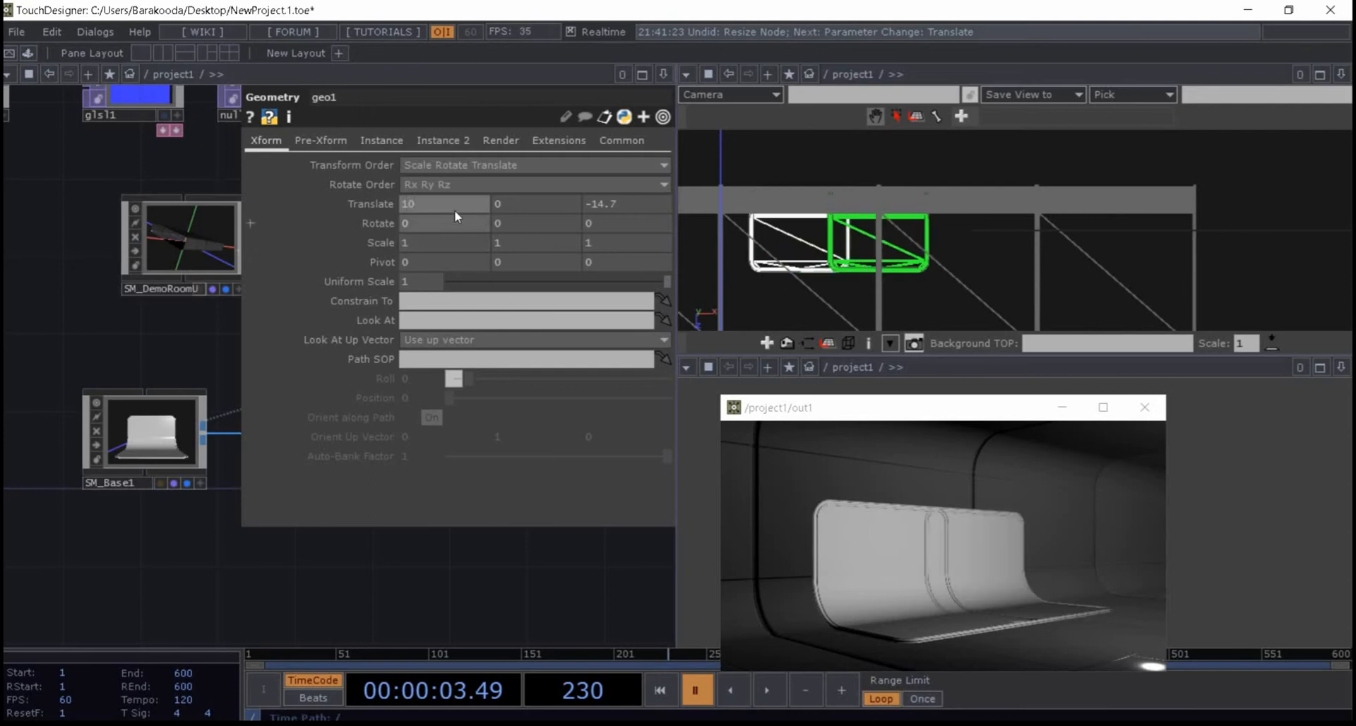
type("15")
key("Return")
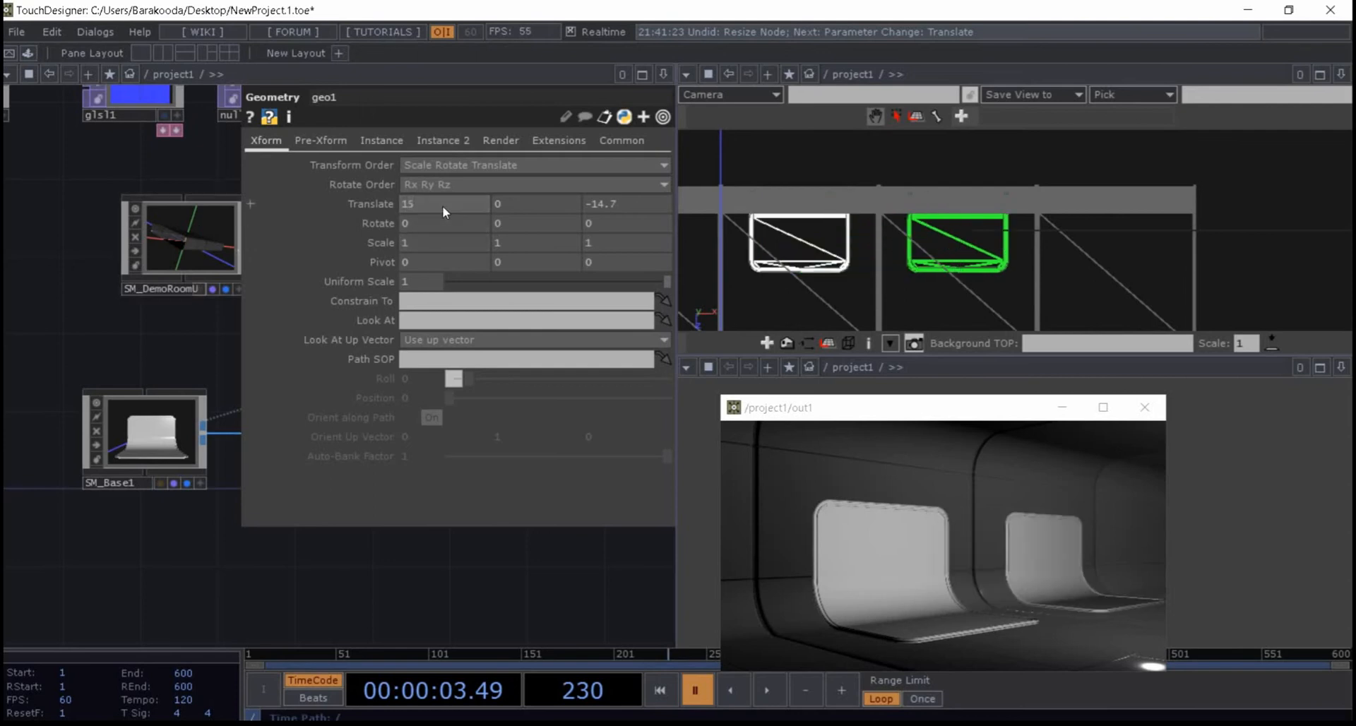
- Duplicate geo1 by copying it and pasting the copy directly below it in the network
left_click_drag(258, 569, 64, 558)
left_click_drag(166, 516, 224, 496)
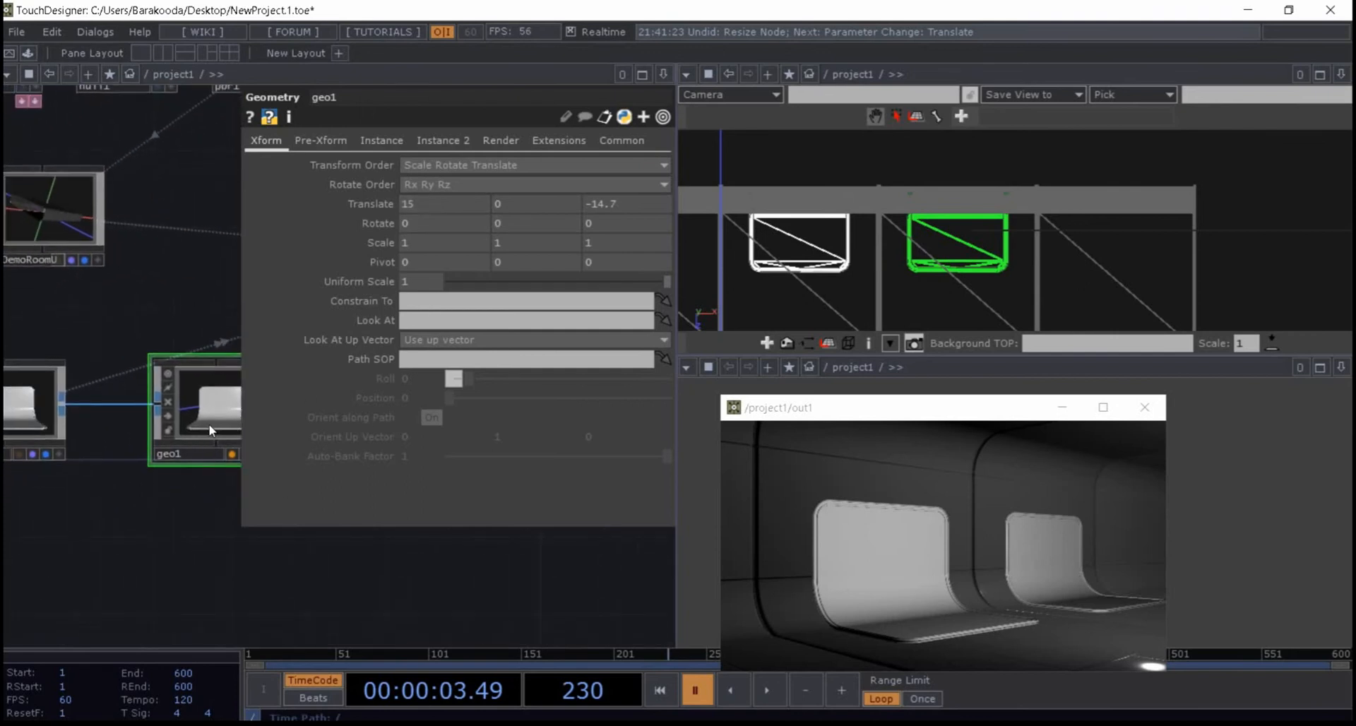
key("ctrl+c")
key("ctrl+v")
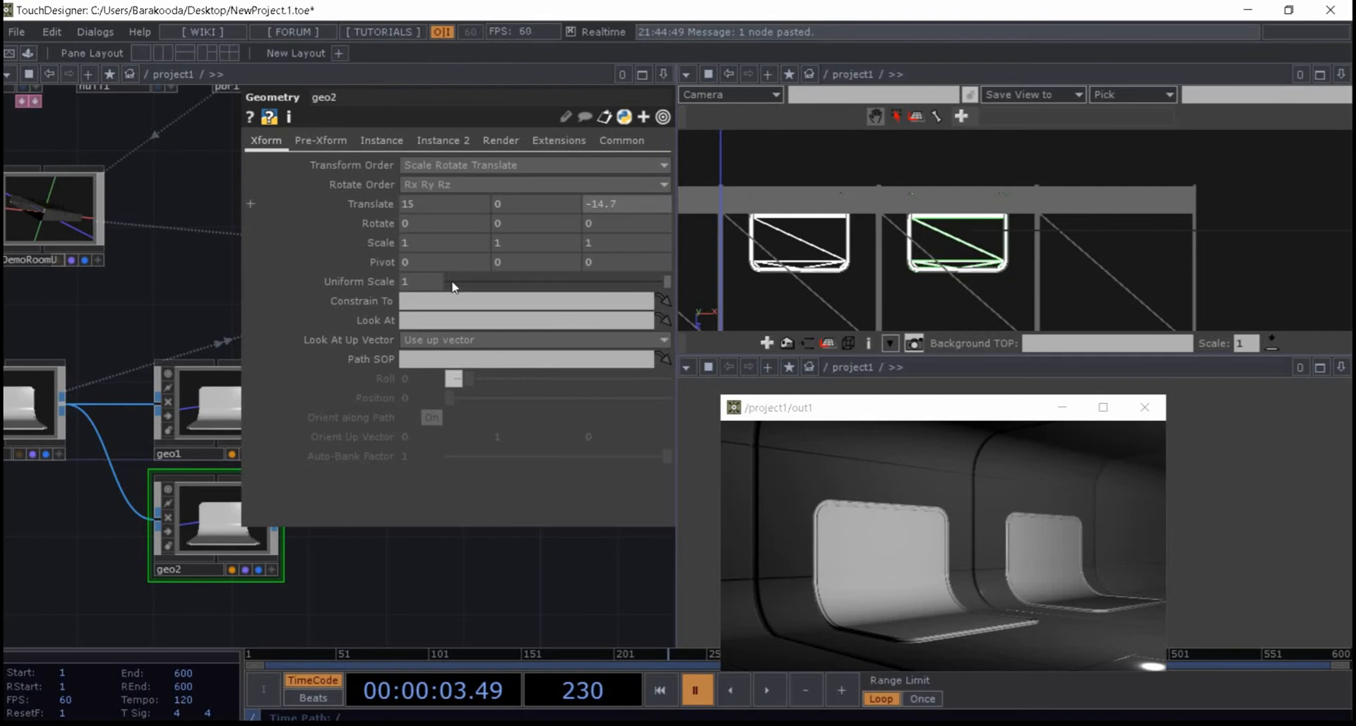
- Inspect the In and Out SOPs inside geo1 and review how both copies connect to SM_Base1
left_click(214, 420)
key("i")
left_click_drag(213, 420, 307, 436)
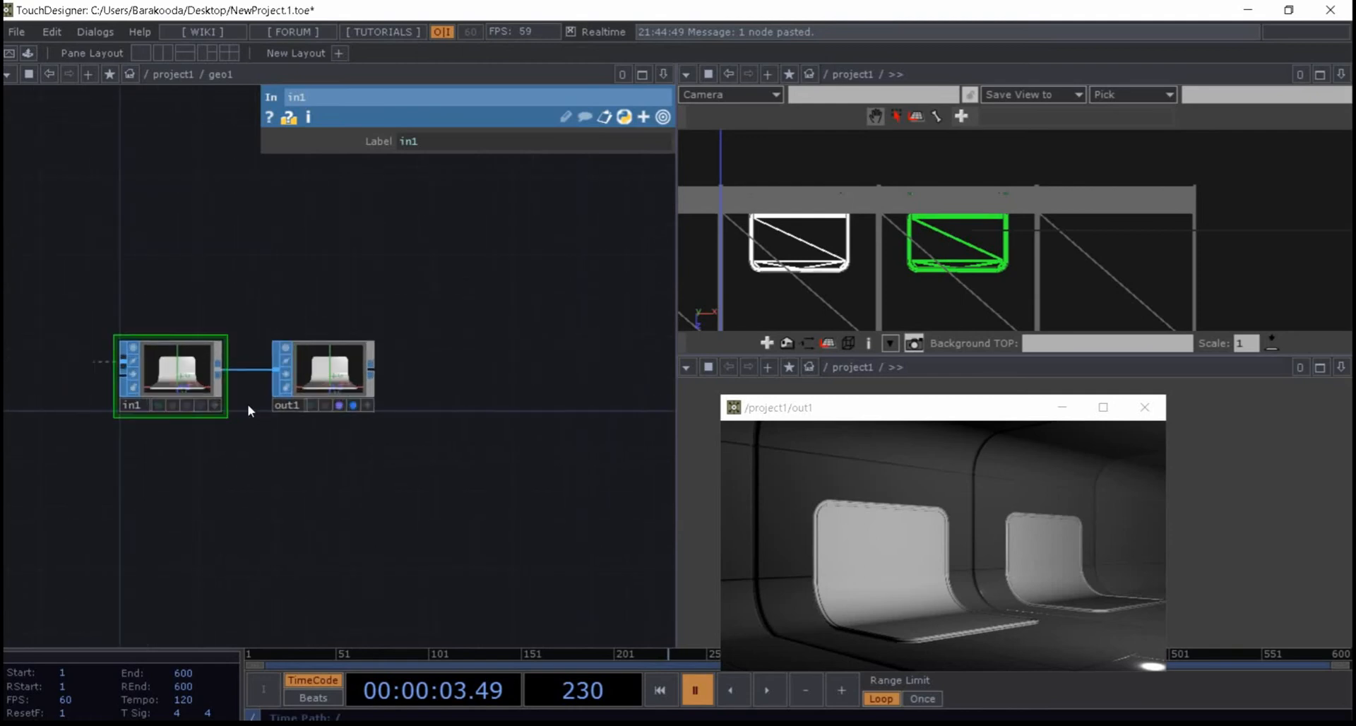
key("u")
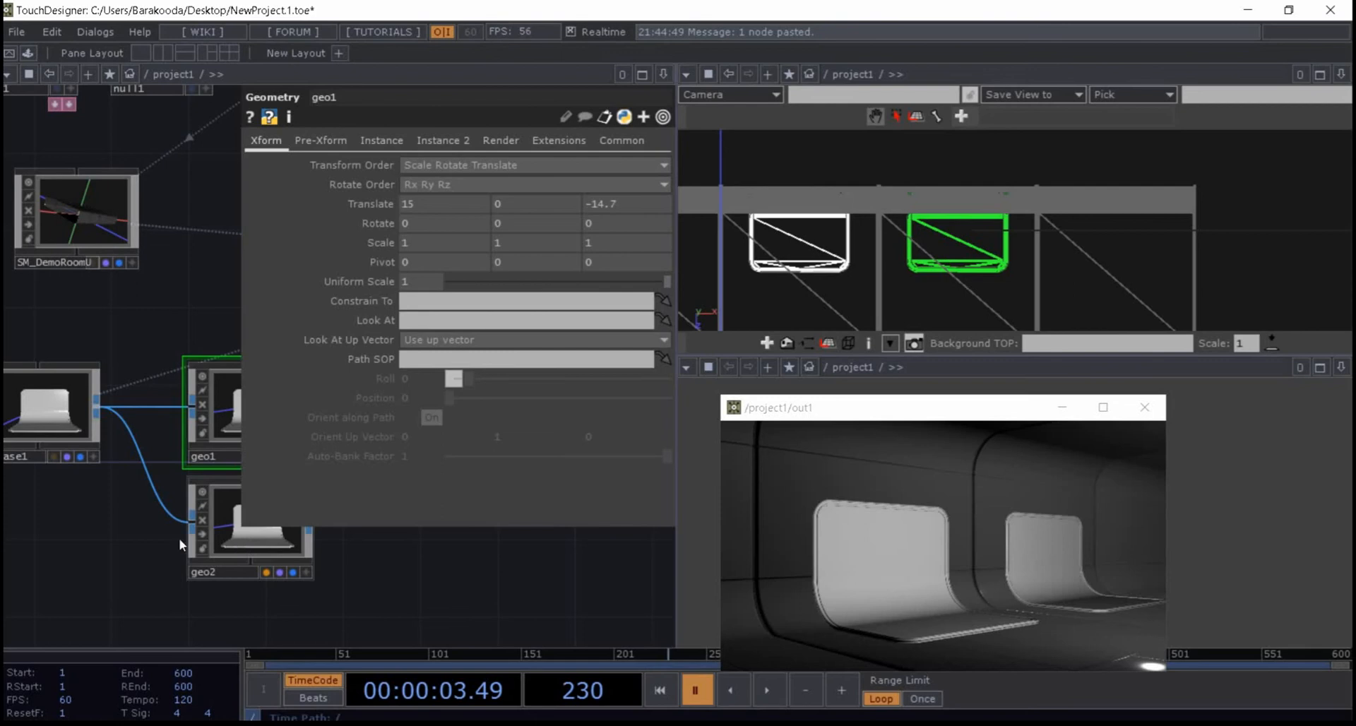
left_click_drag(316, 540, 264, 532)
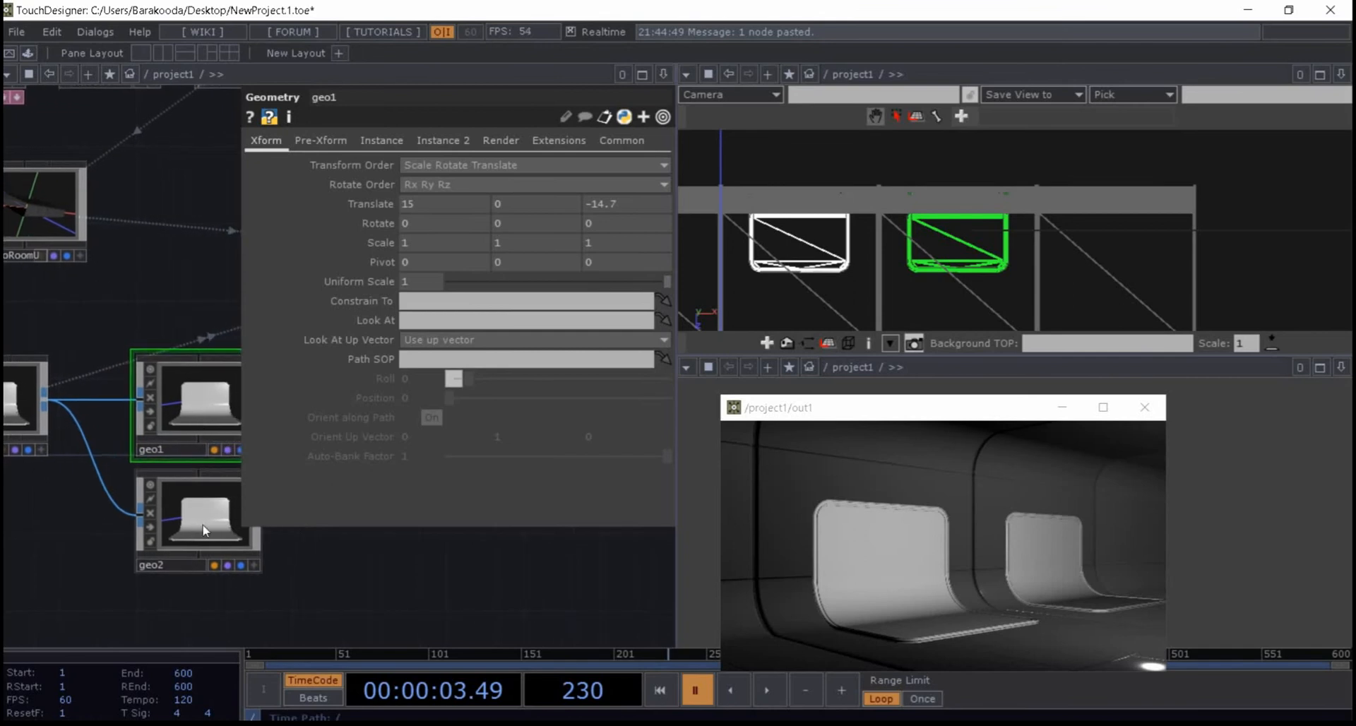
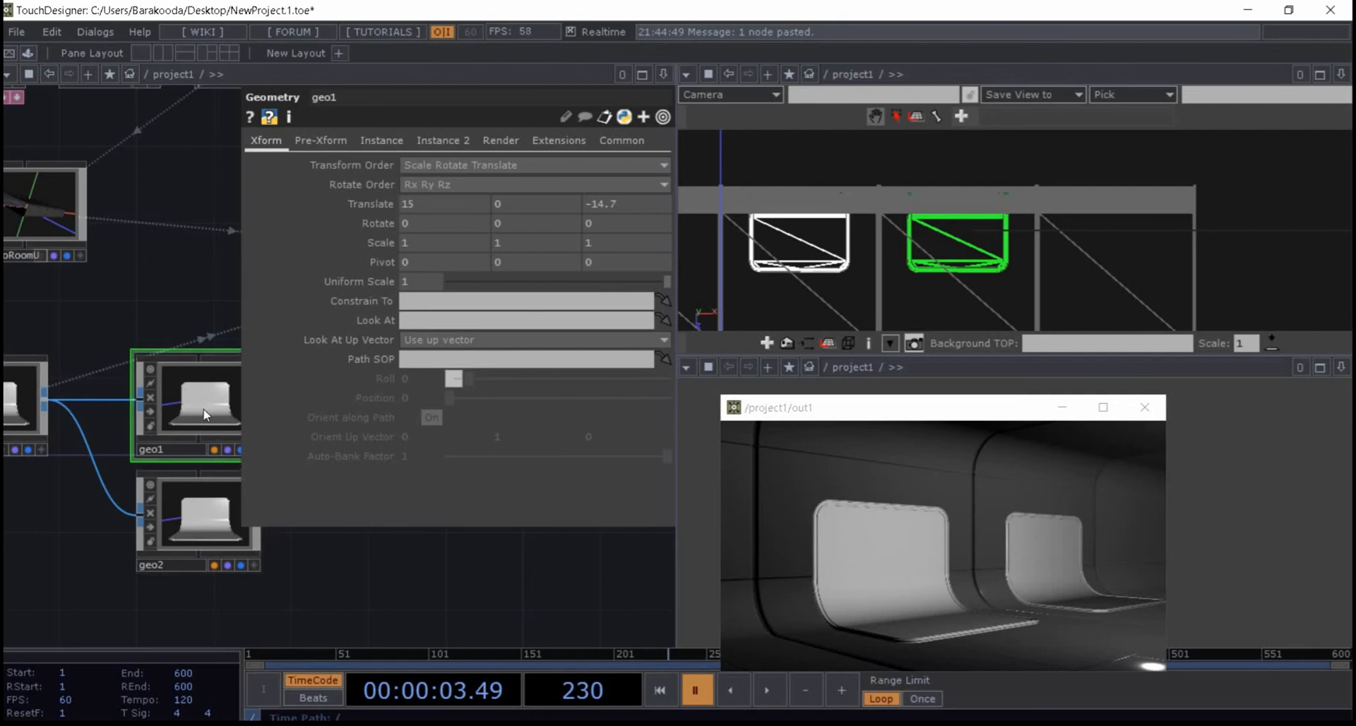
left_click_drag(88, 321, 127, 322)
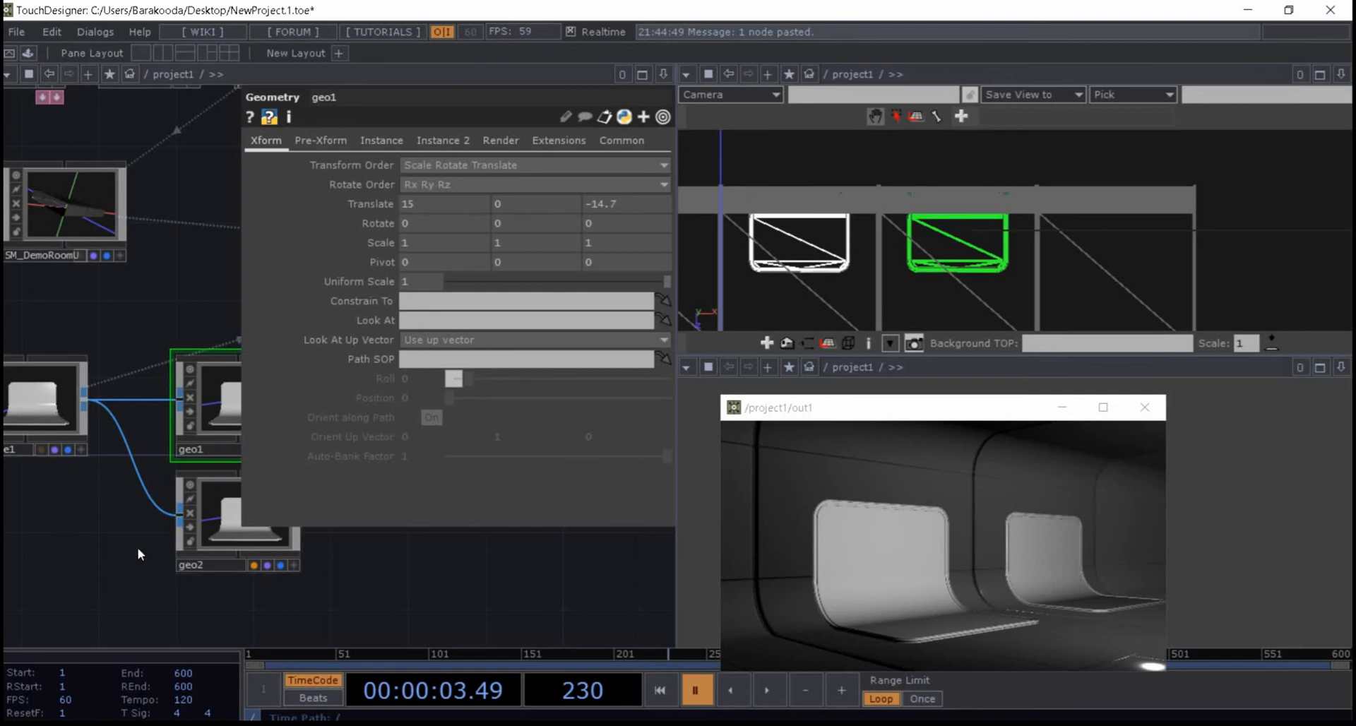
- Inside SM_Base1, move both Out SOPs together farther away from attribcreate1 to make room between them
left_click_drag(78, 526, 166, 558)
left_click(139, 431)
key("i")
left_click_drag(175, 511, 392, 523)
middle_click_drag(392, 523, 401, 424)
left_click_drag(606, 369, 443, 580)
left_click_drag(460, 530, 634, 531)
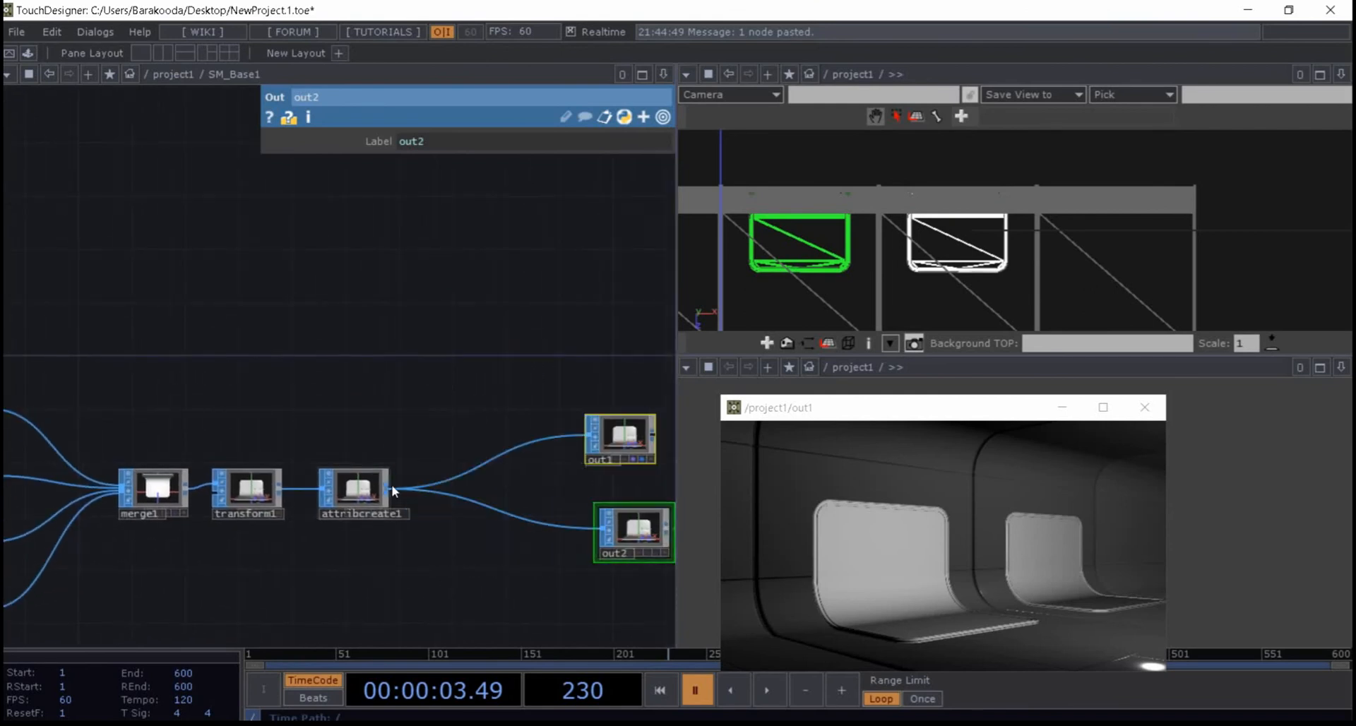
- Insert a Noise SOP between attribcreate1 and the two Out SOPs, view its Transform parameters and return to project1
right_click(392, 484)
type("noi")
left_click(325, 489)
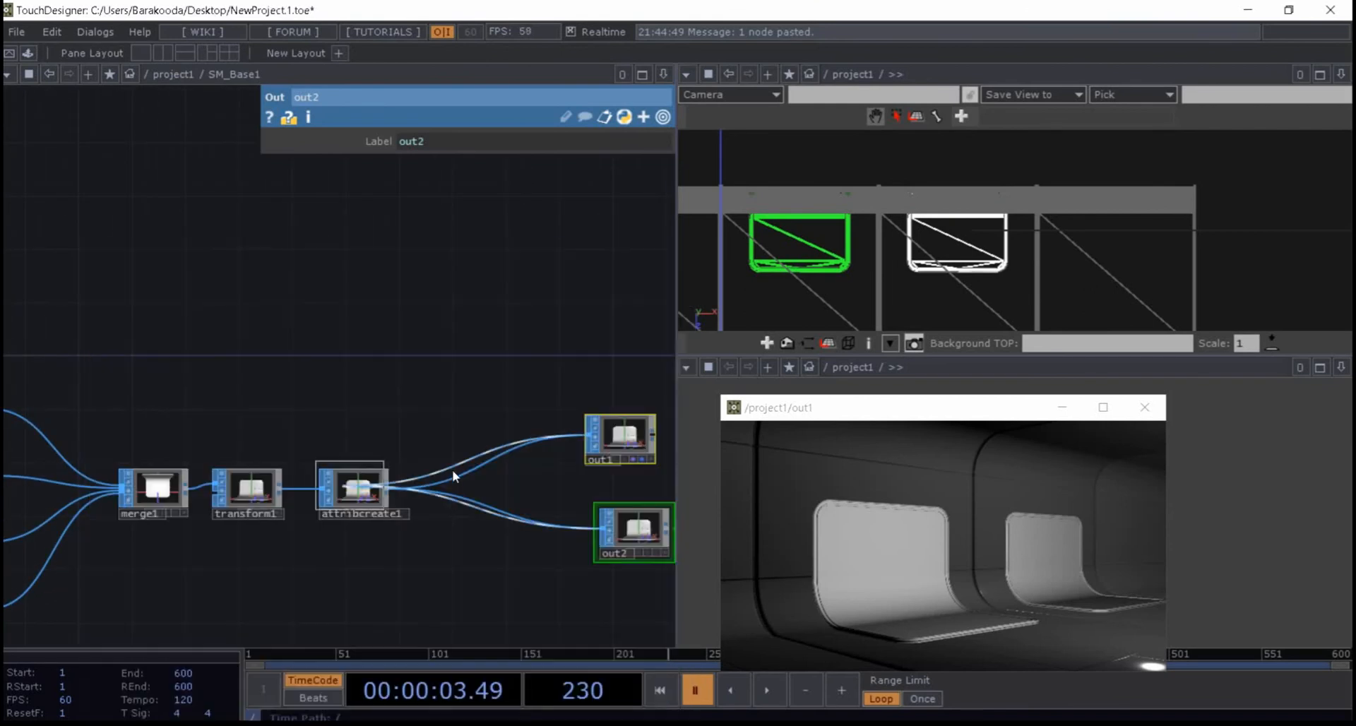
left_click(459, 487)
scroll(580, 438, "up", 4)
left_click_drag(596, 510, 465, 519)
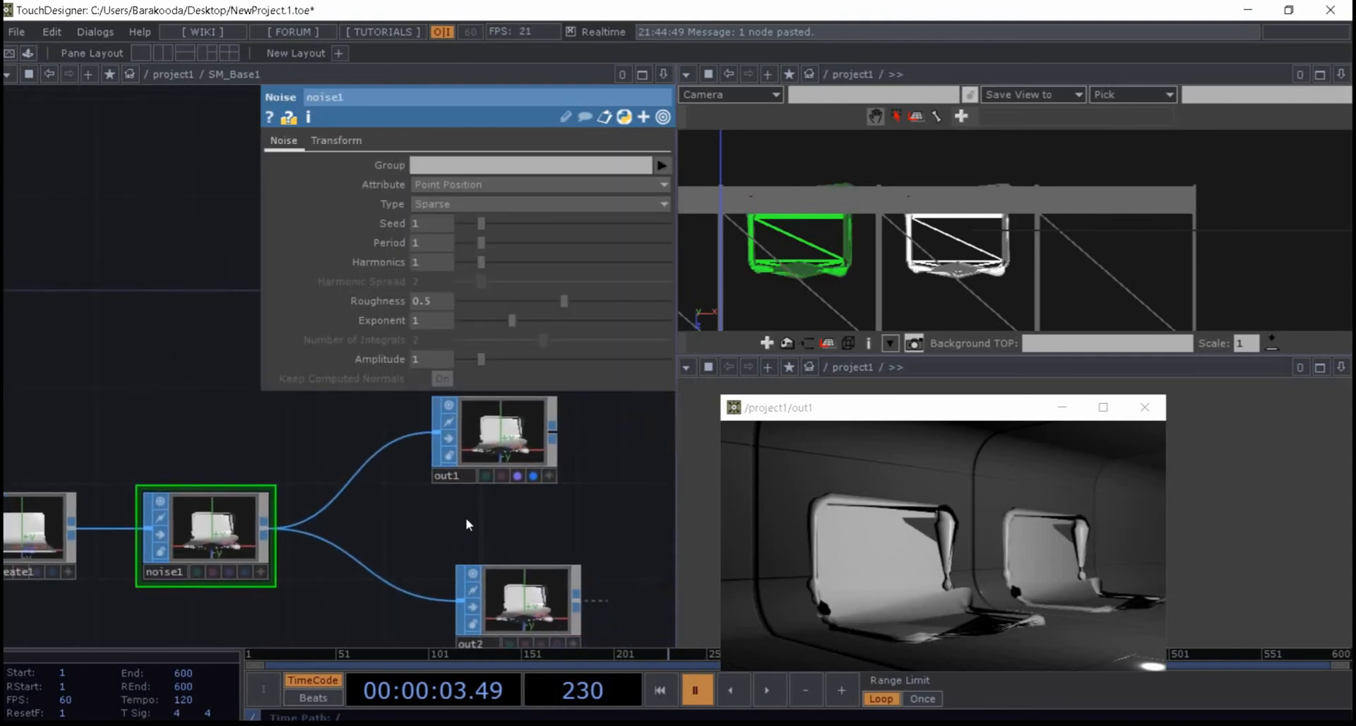
left_click(338, 148)
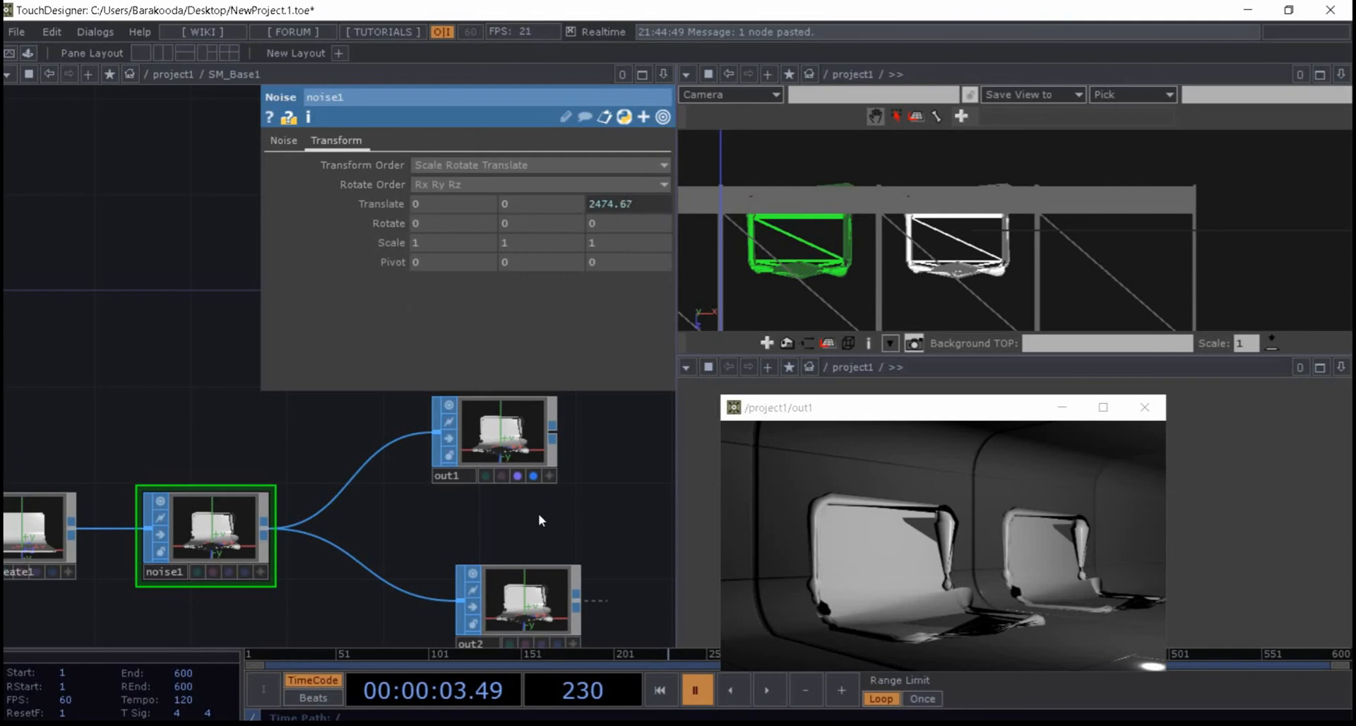
left_click_drag(502, 521, 349, 579)
key("u")
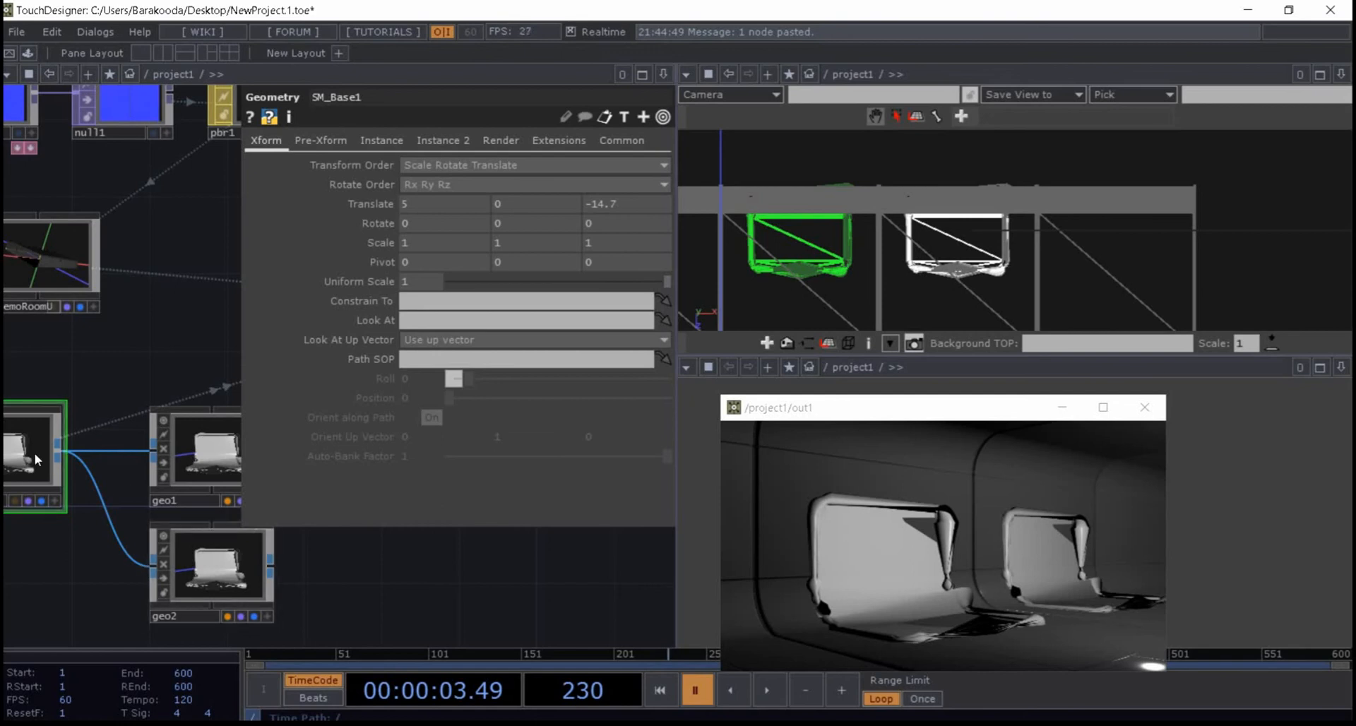
- Delete the Noise SOP inside SM_Base1 and go back up to the project1 network
key("i")
key("Delete")
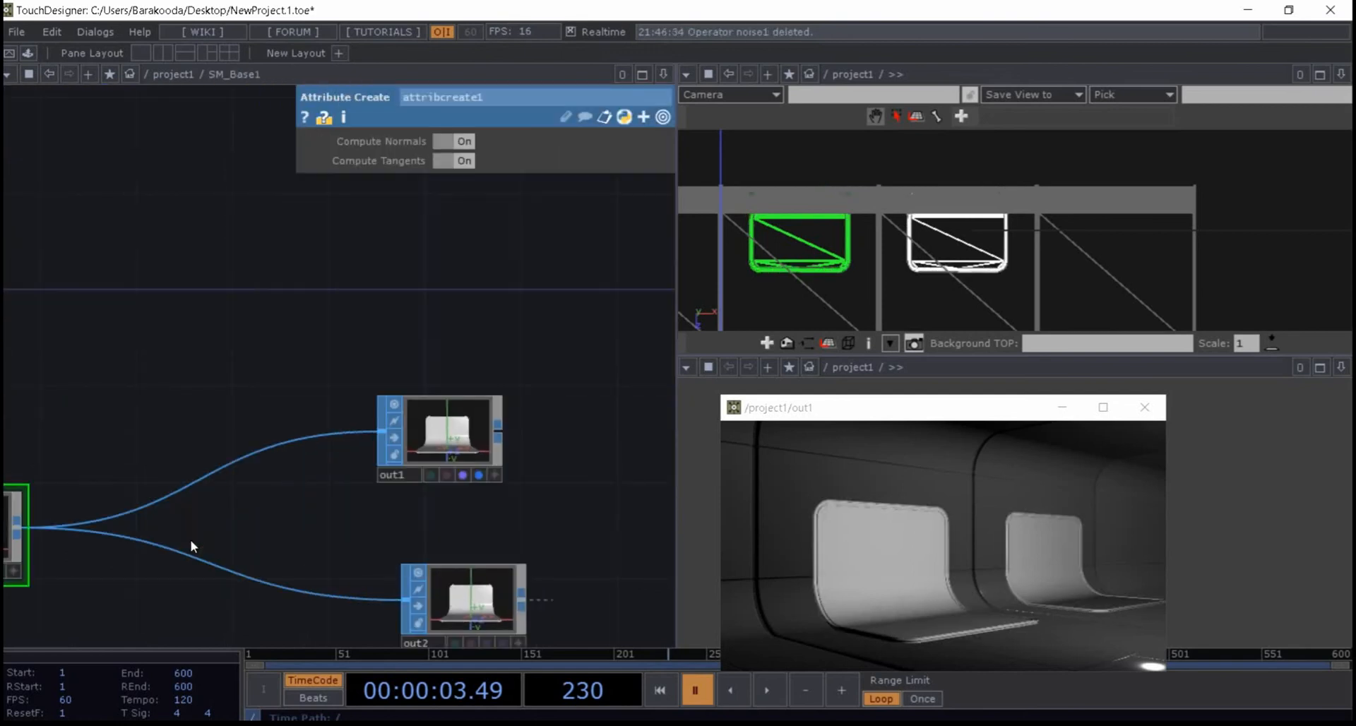
key("u")
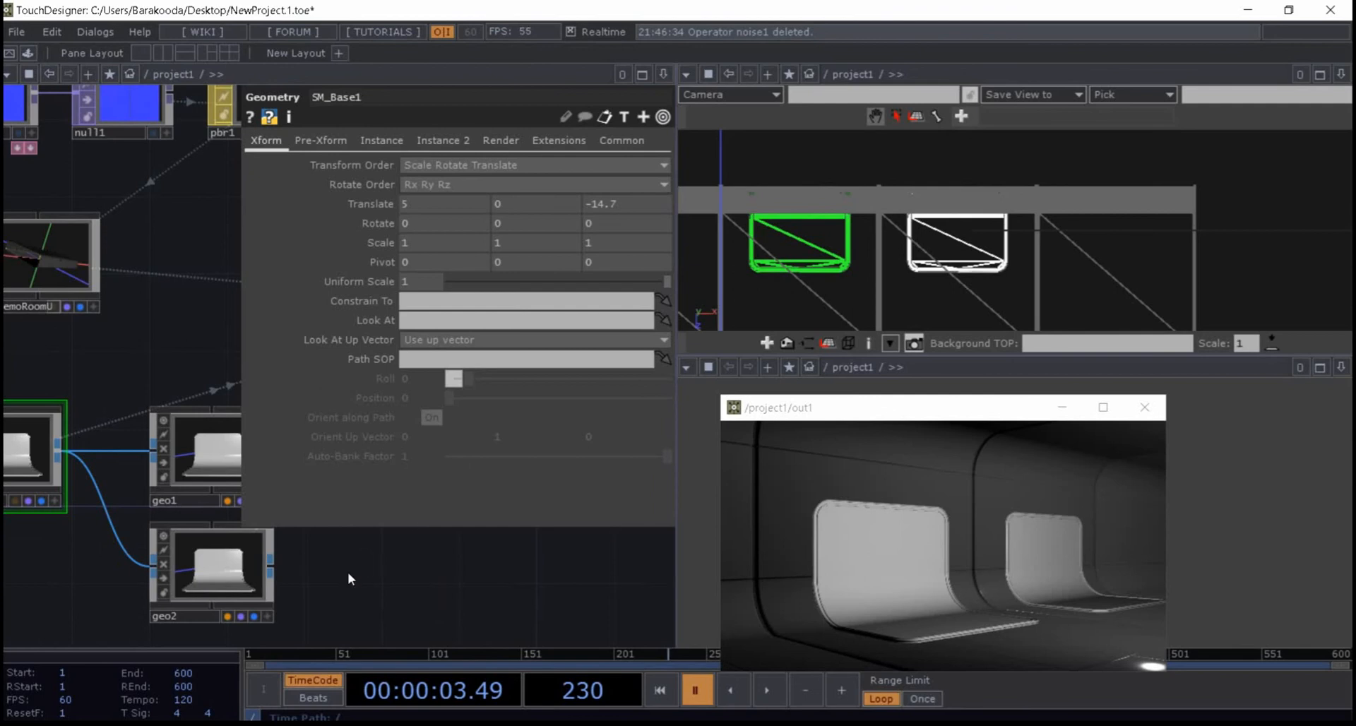
left_click_drag(348, 573, 339, 530)
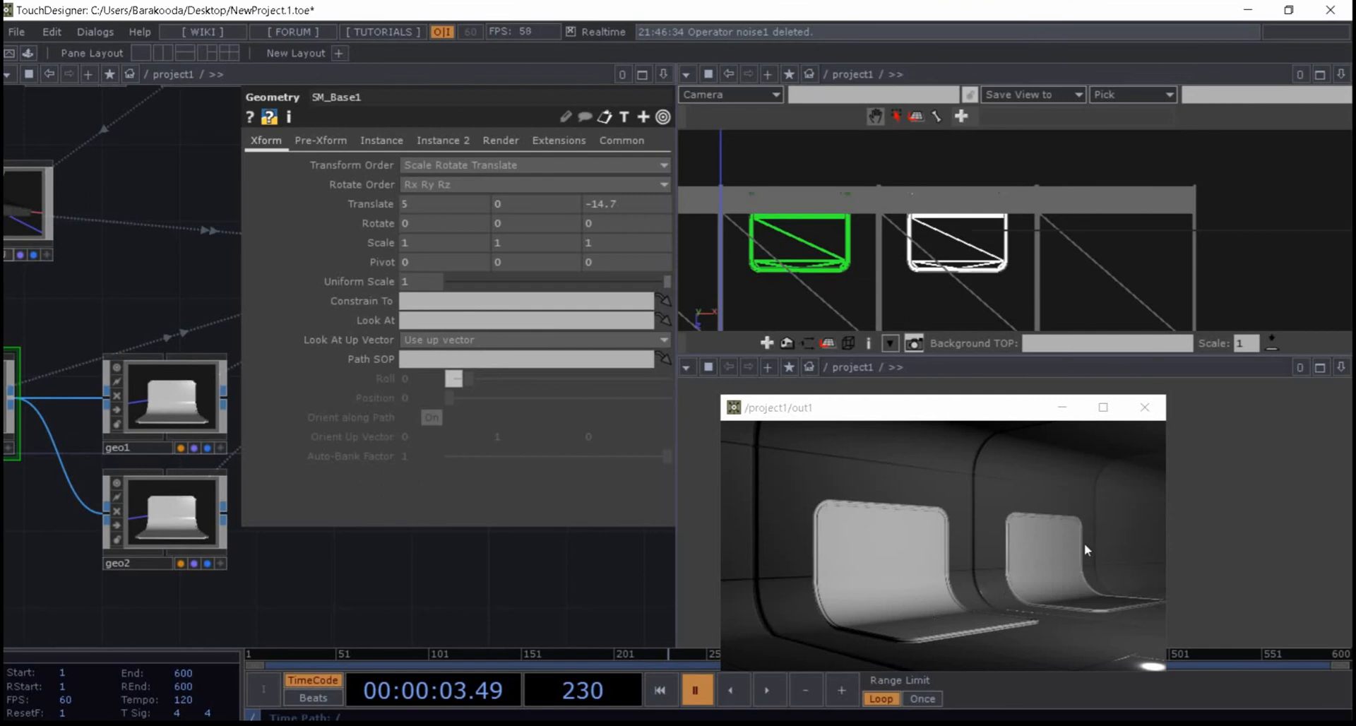
- Duplicate geo2 as a third connected copy of SM_Base1, set its X translation to 25 and check the enlarged out1 render
left_click(212, 551)
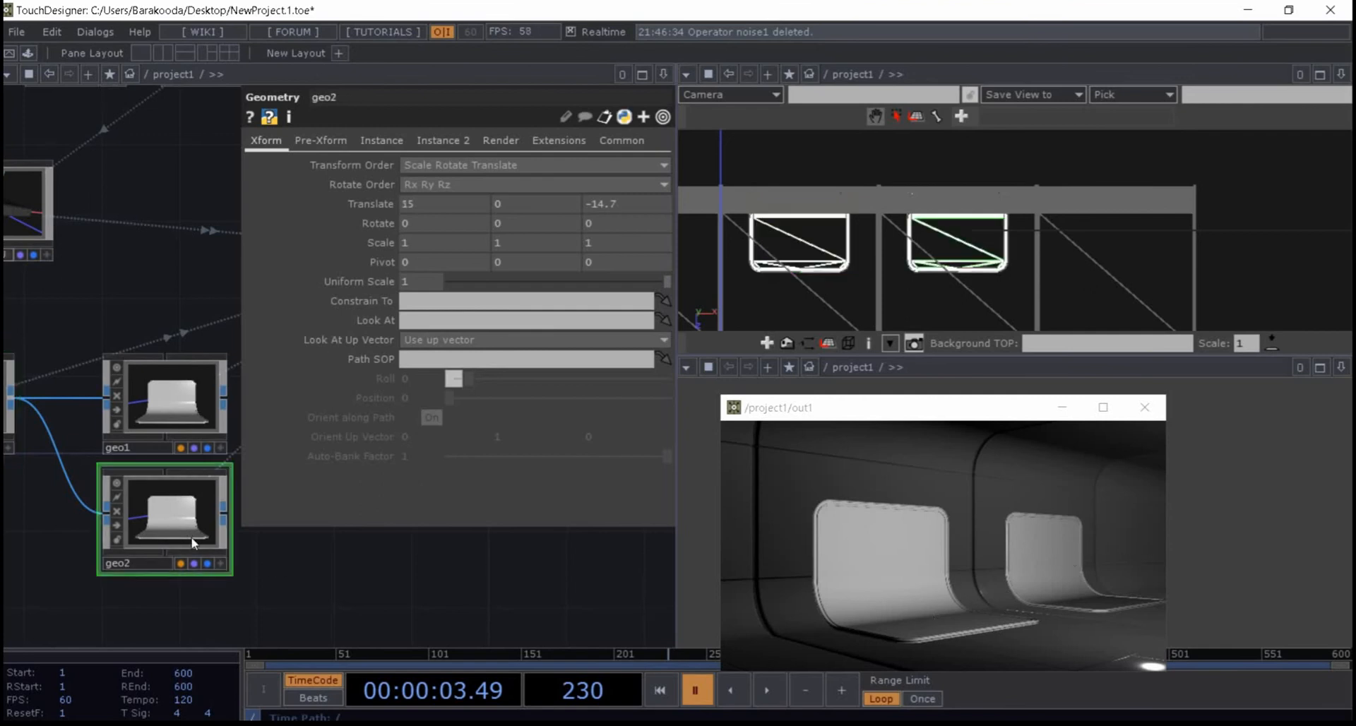
key("ctrl+c")
key("ctrl+v")
left_click_drag(383, 532, 423, 478)
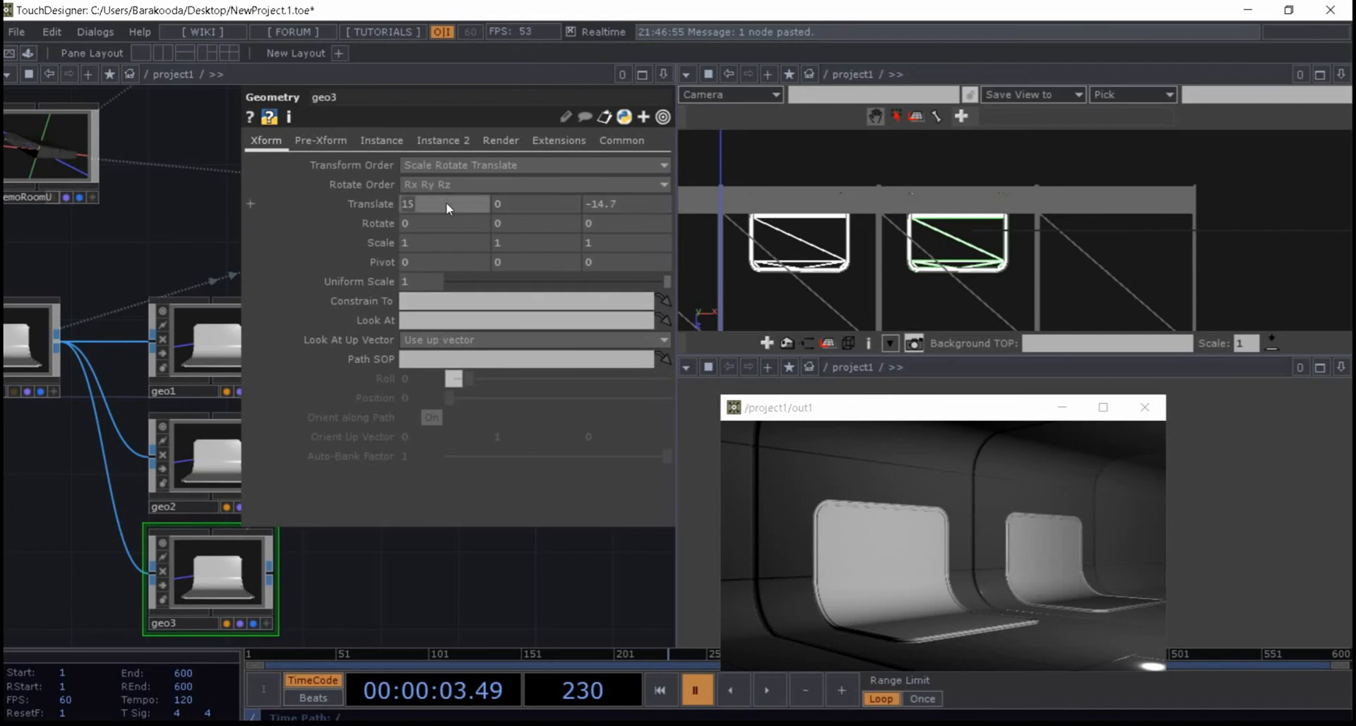
type("25")
key("Return")
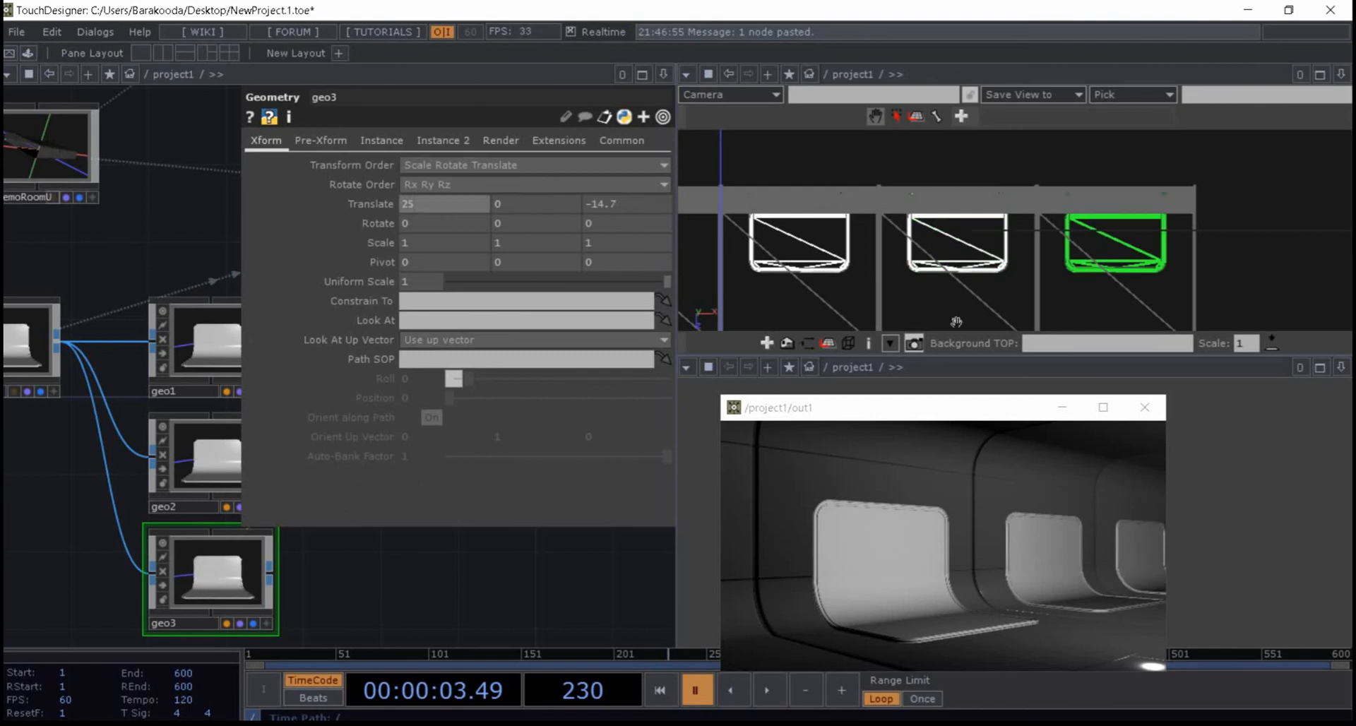
double_click(1018, 410)
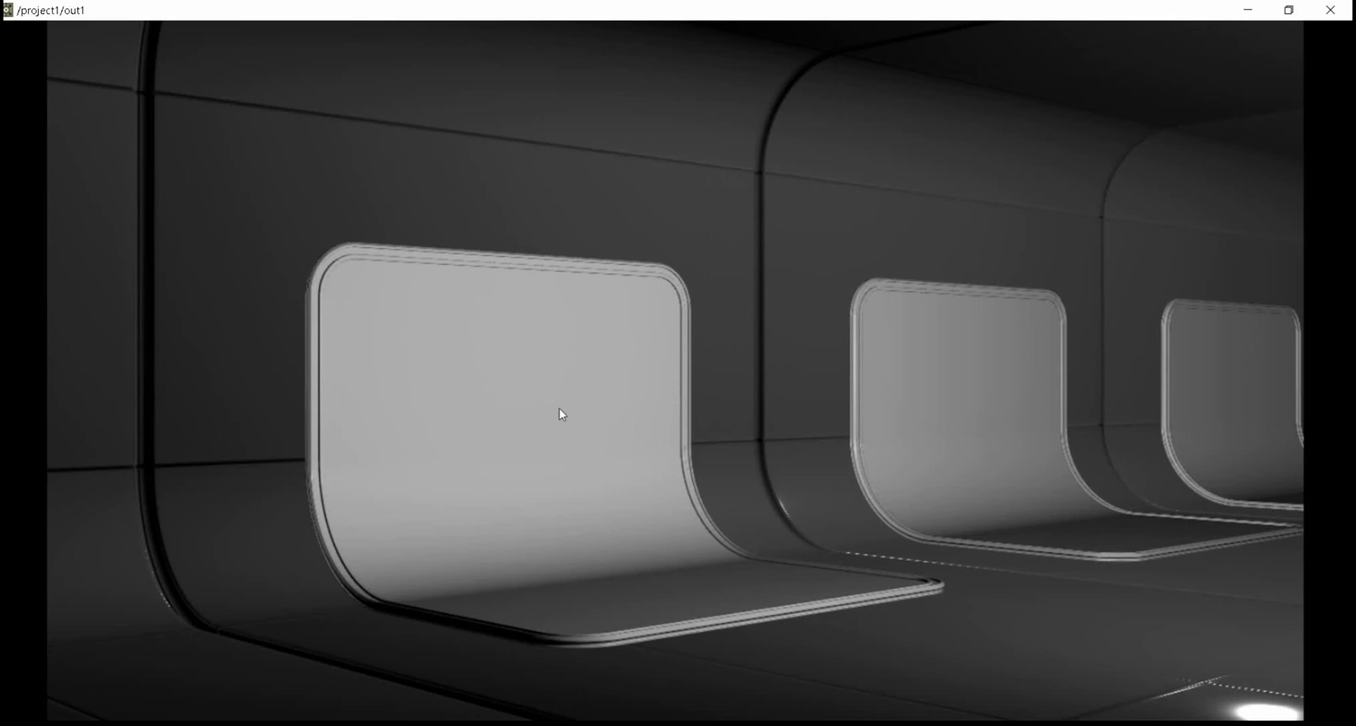
double_click(845, 20)
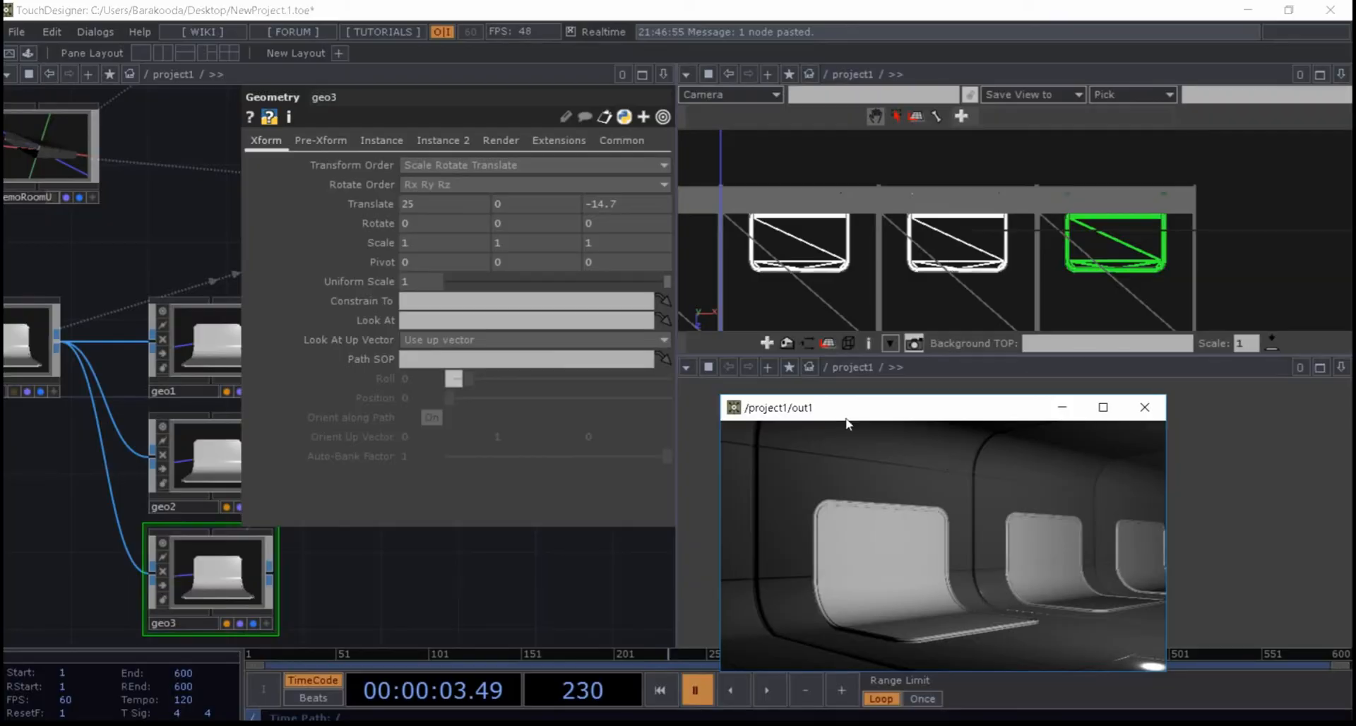
- Delete the three connected copies geo1, geo2 and geo3, keeping SM_Base1
left_click_drag(282, 580, 379, 546)
scroll(146, 486, "down", 3)
left_click_drag(27, 450, 106, 533)
scroll(145, 486, "up", 1)
left_click_drag(333, 587, 205, 522)
scroll(190, 537, "down", 3)
left_click_drag(236, 593, 287, 534)
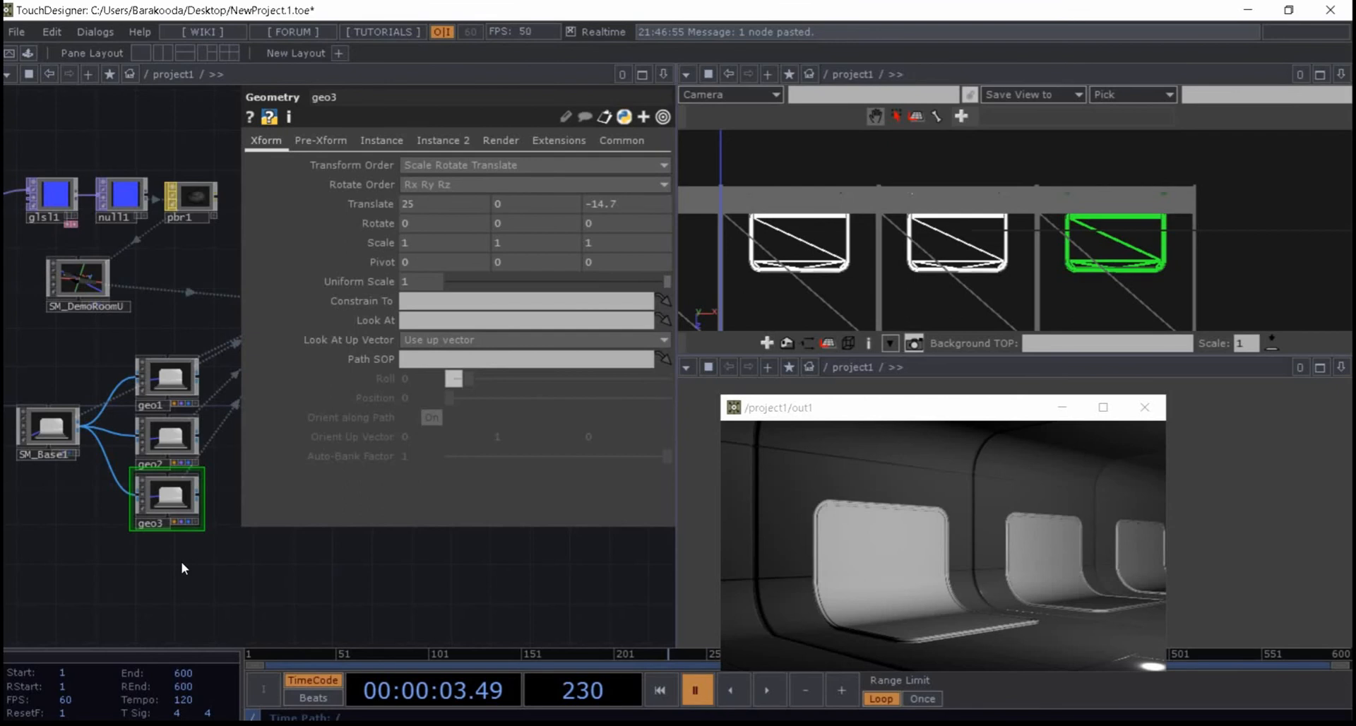
left_click_drag(176, 565, 276, 563)
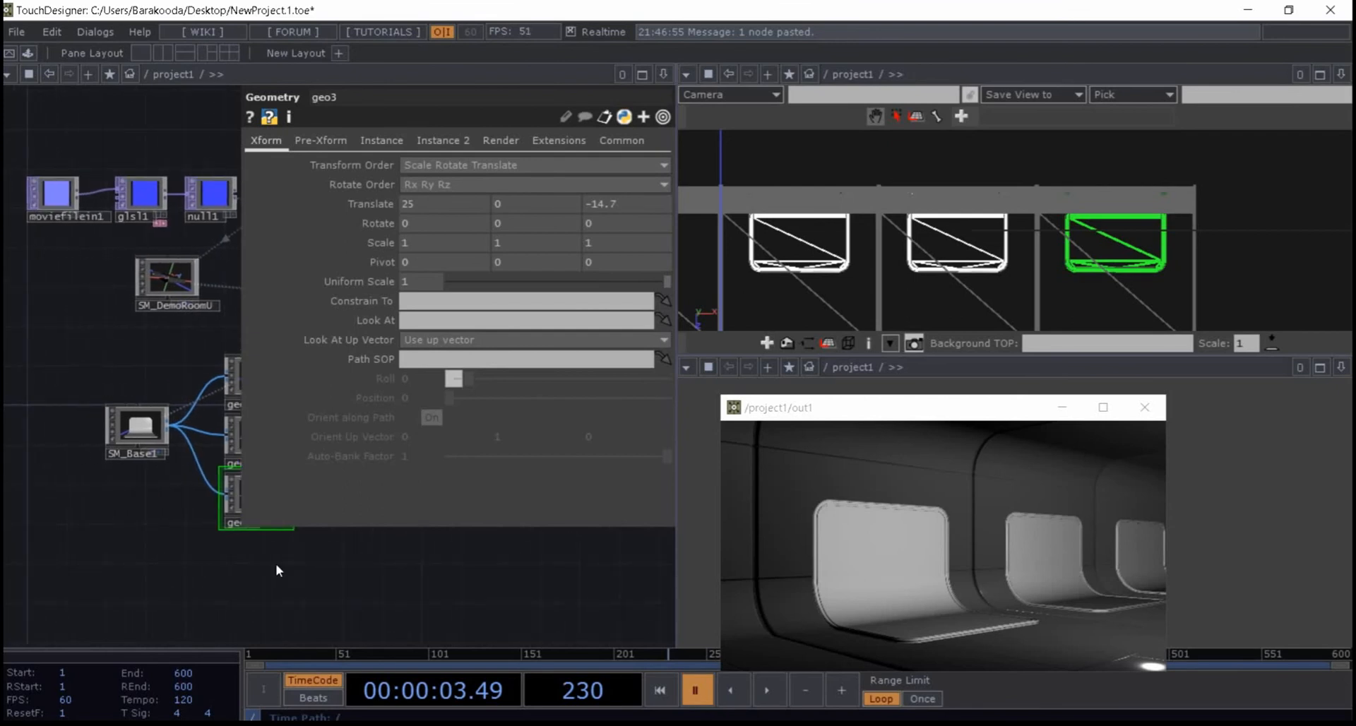
key("p")
right_click_drag(281, 329, 242, 530)
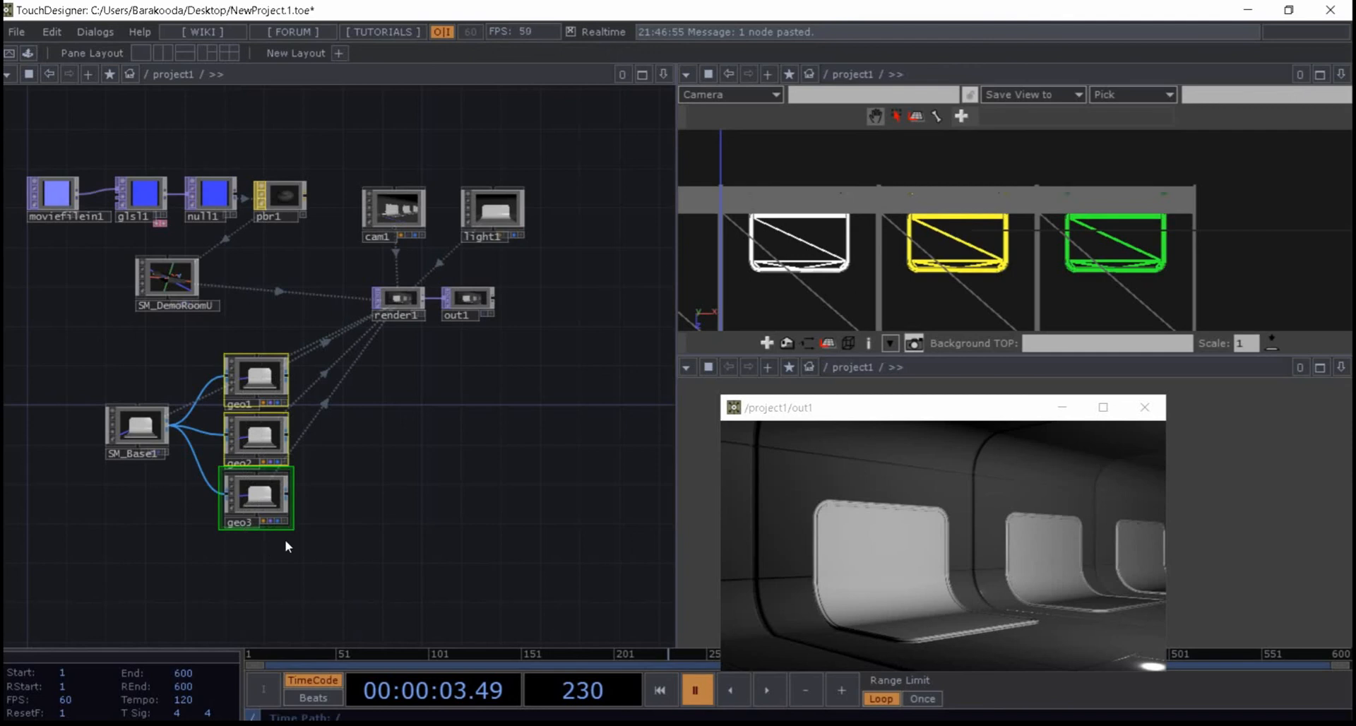
key("Delete")
- Add a Line SOP to the project1 network below SM_Base1
left_click_drag(387, 503, 512, 469)
middle_click_drag(341, 459, 340, 407)
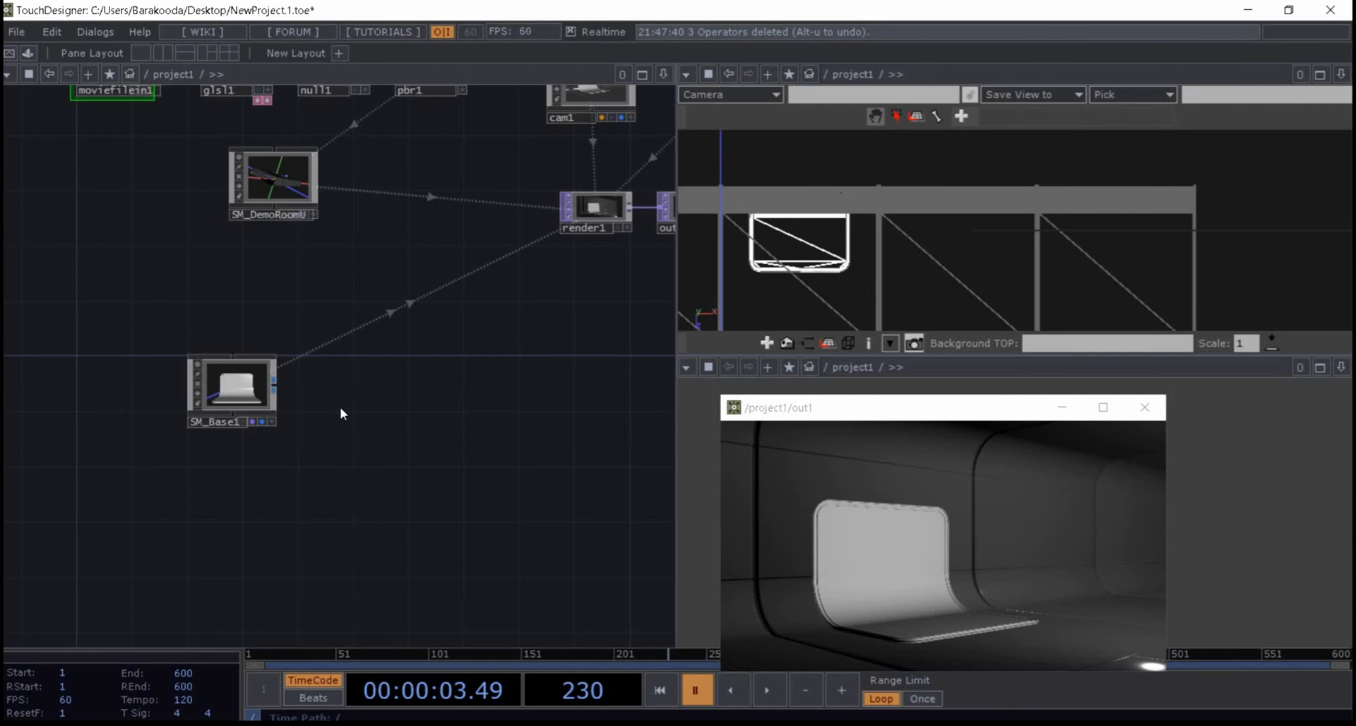
left_click_drag(310, 437, 423, 418)
double_click(341, 501)
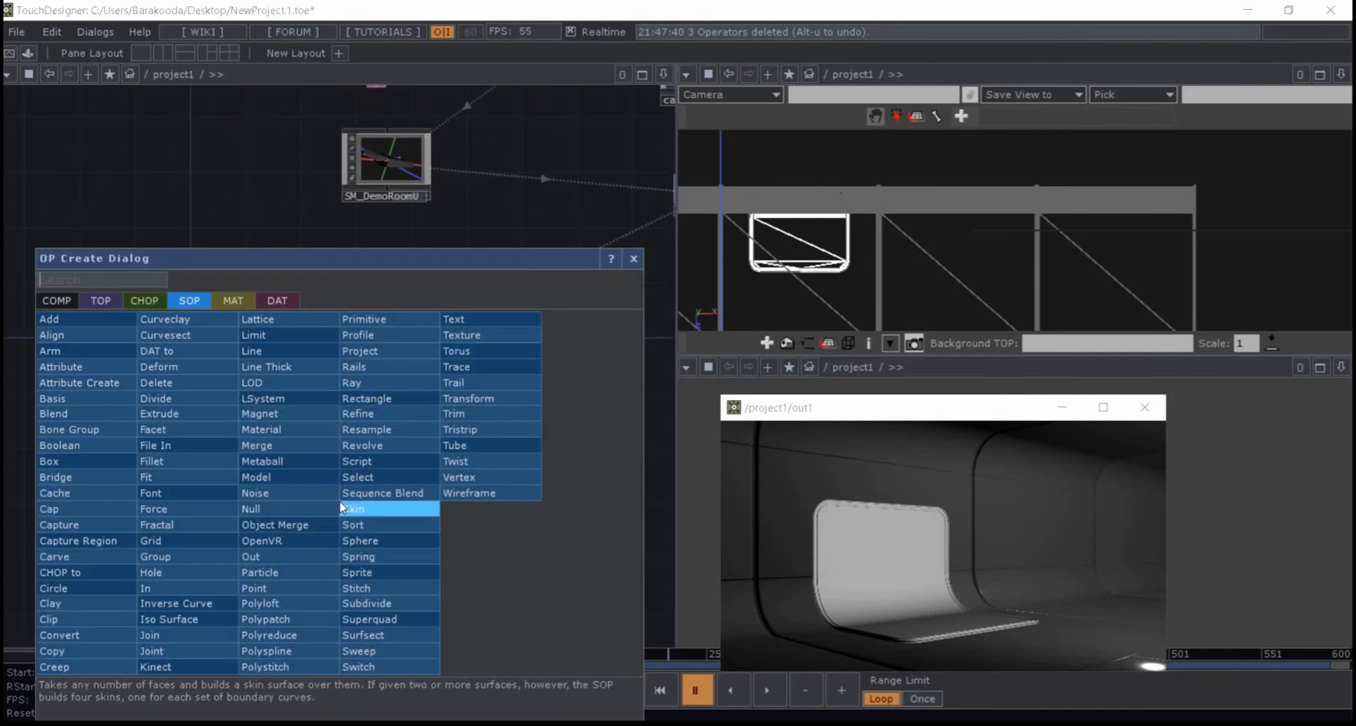
type("li")
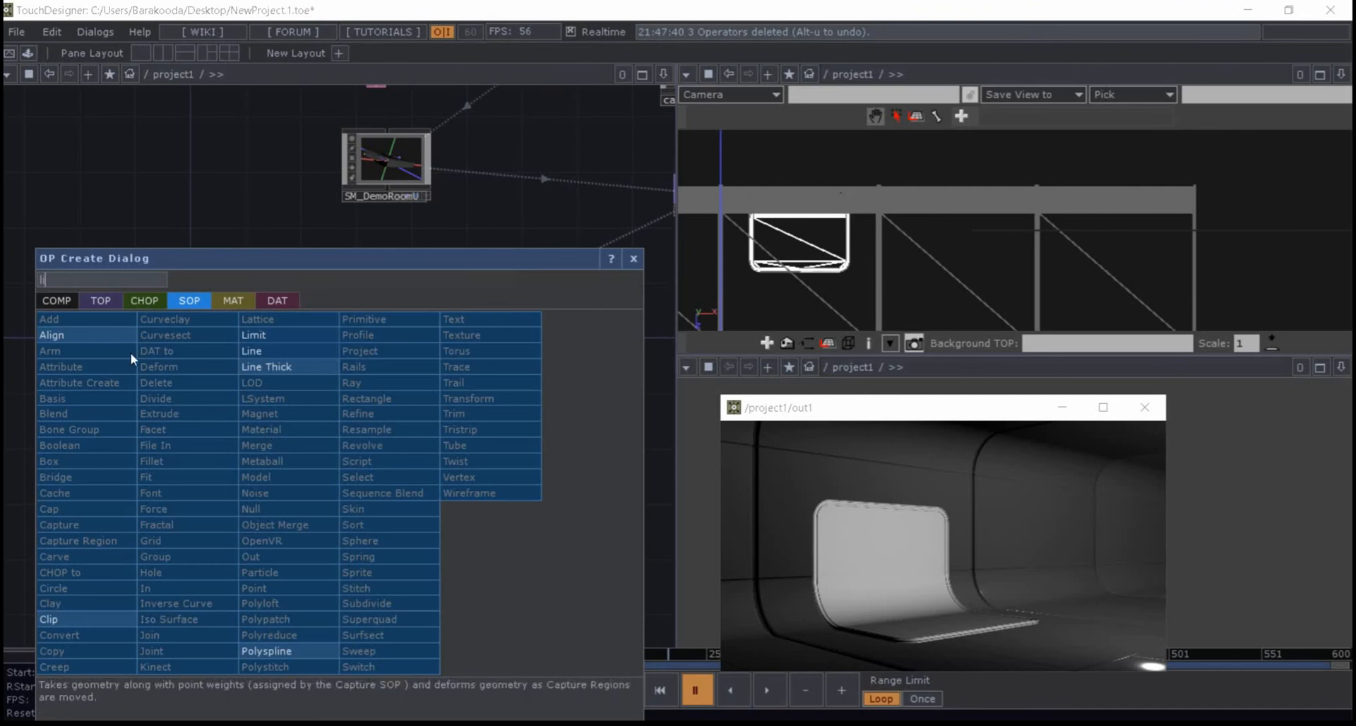
left_click(249, 353)
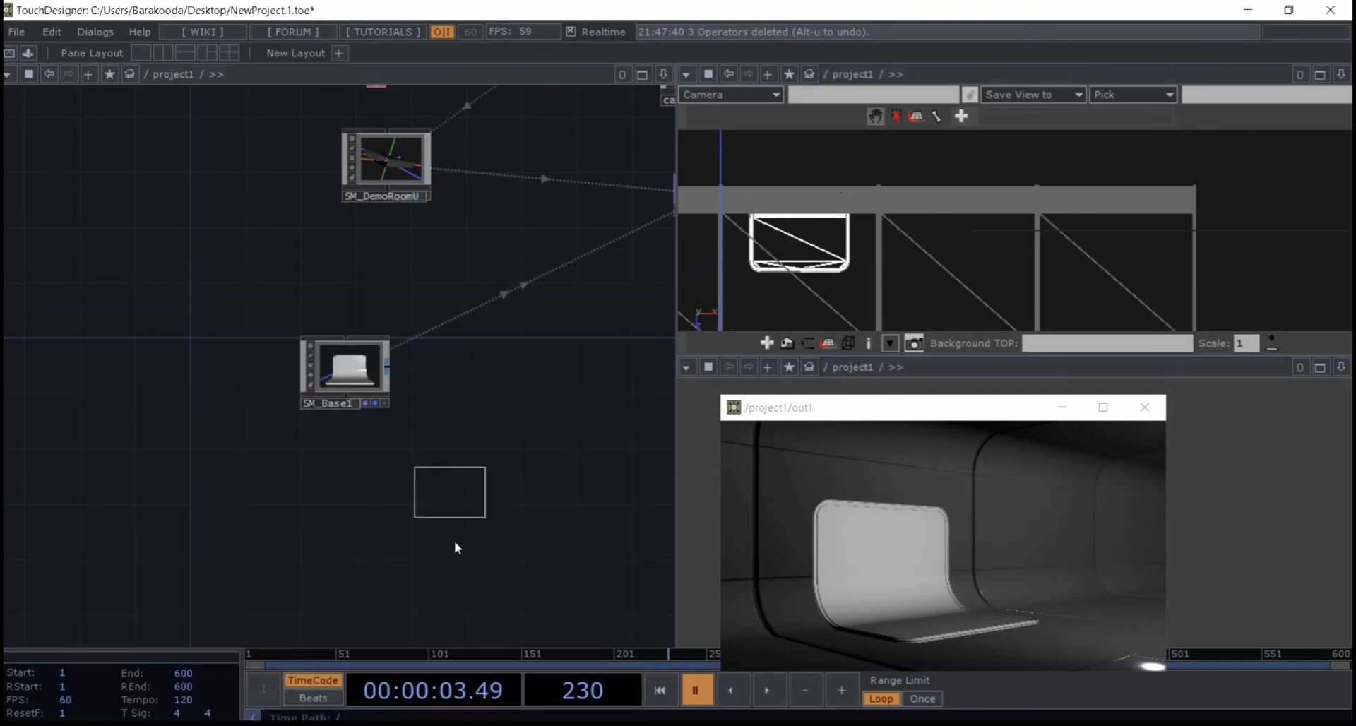
left_click(351, 523)
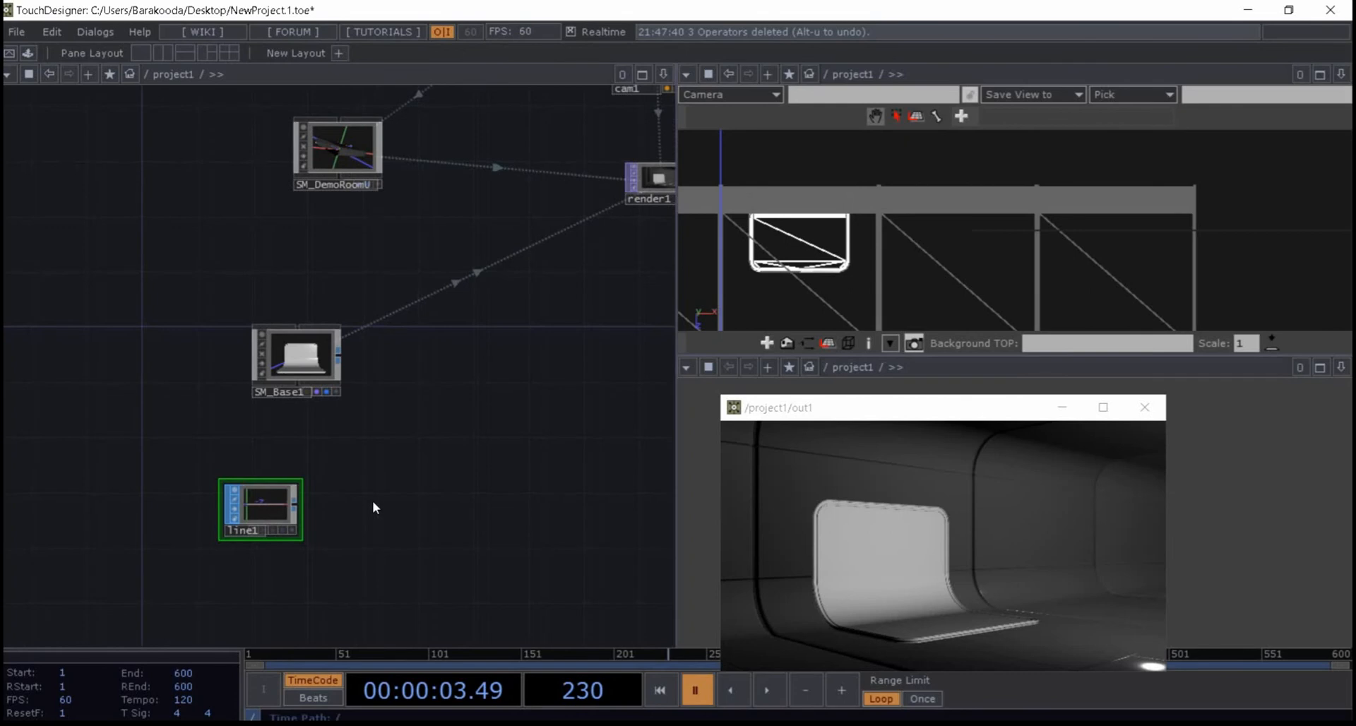
left_click_drag(334, 507, 279, 527)
- Compare the Translate parameters of SM_Base1 with the point parameters of line1
left_click(243, 350)
left_click_drag(342, 427, 297, 424)
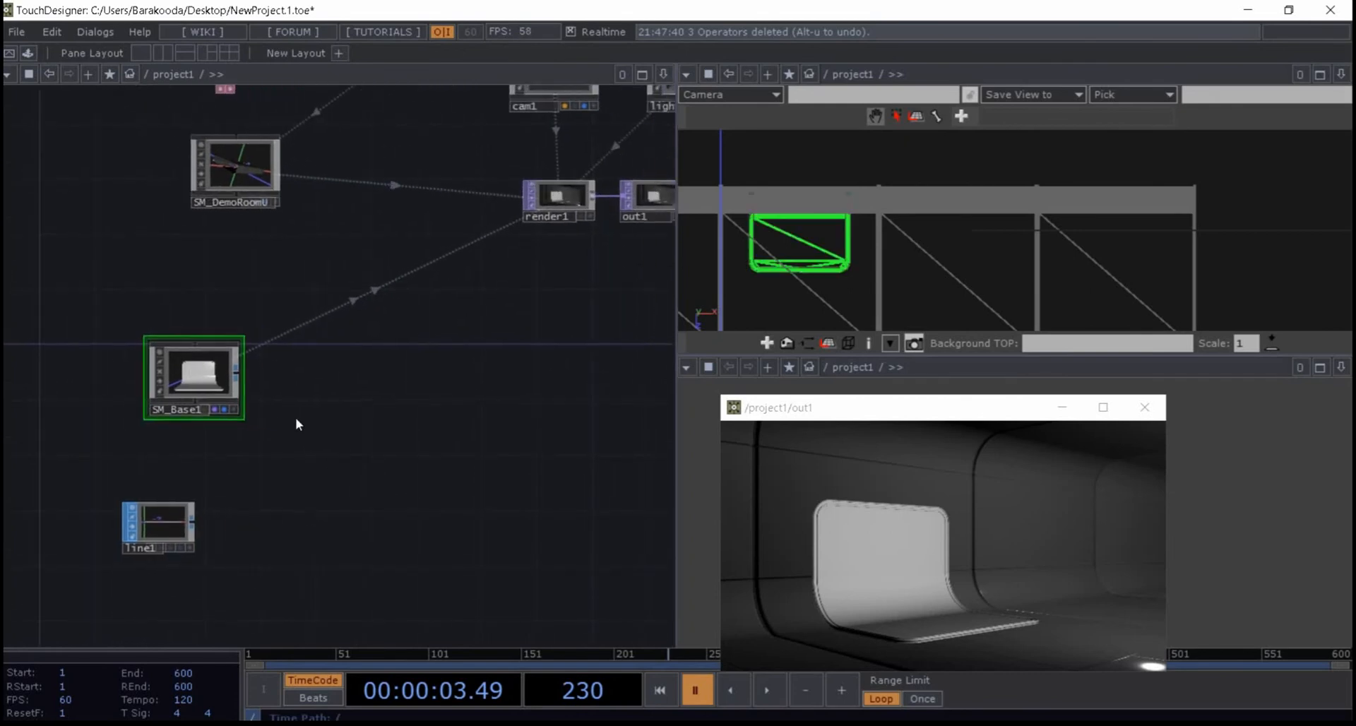
key("p")
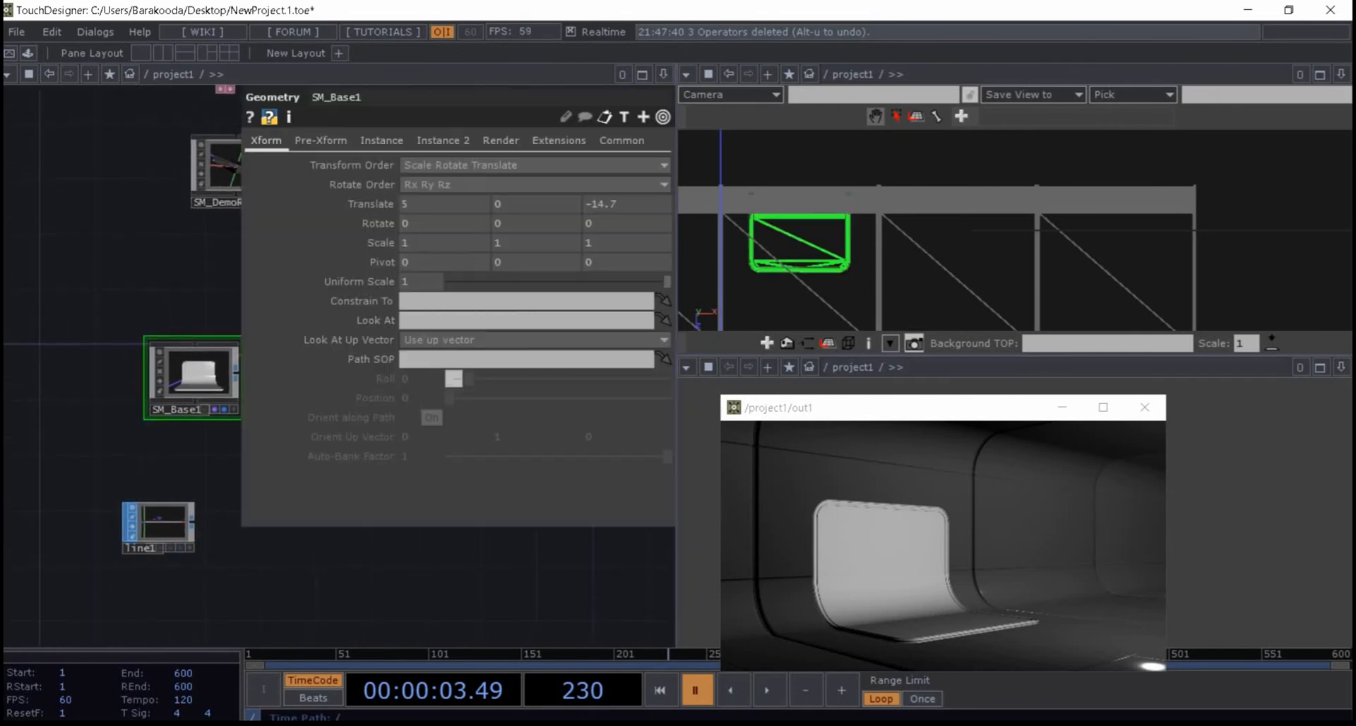
left_click(159, 535)
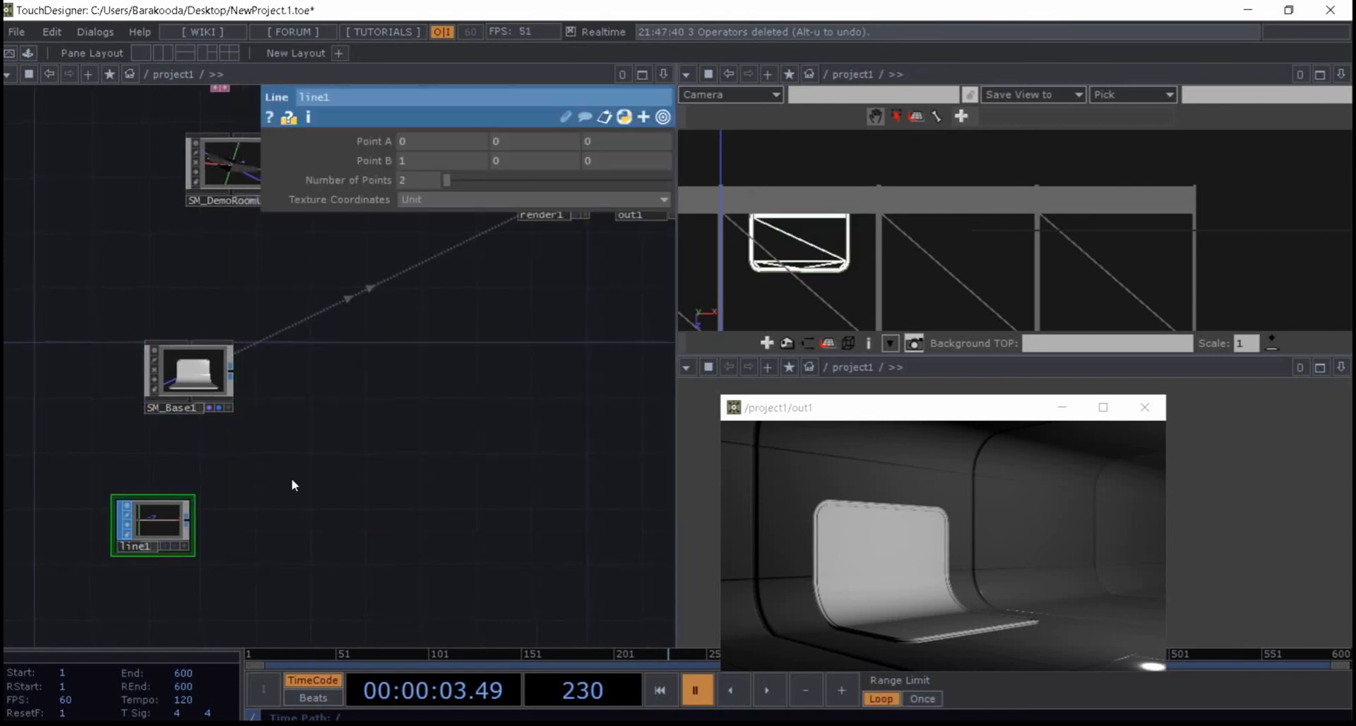
key("p")
key("p")
key("p")
left_click(191, 363)
key("p")
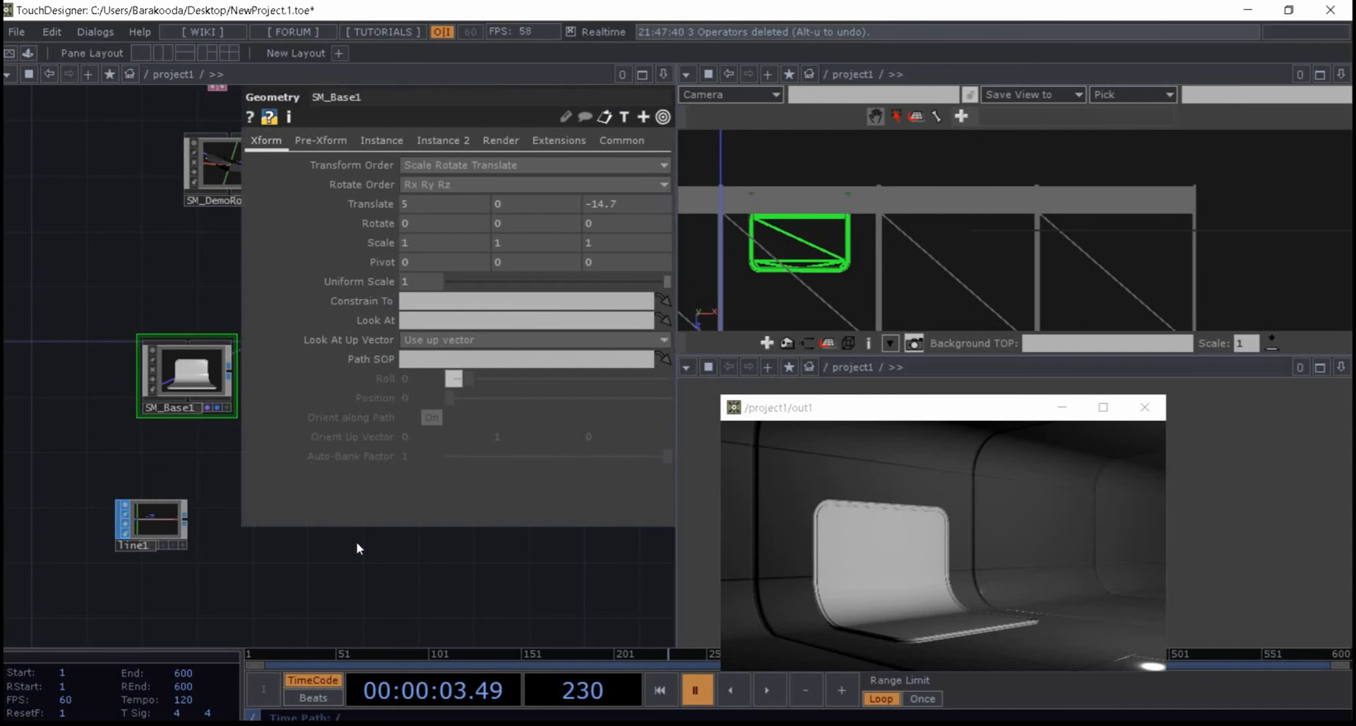
left_click(166, 525)
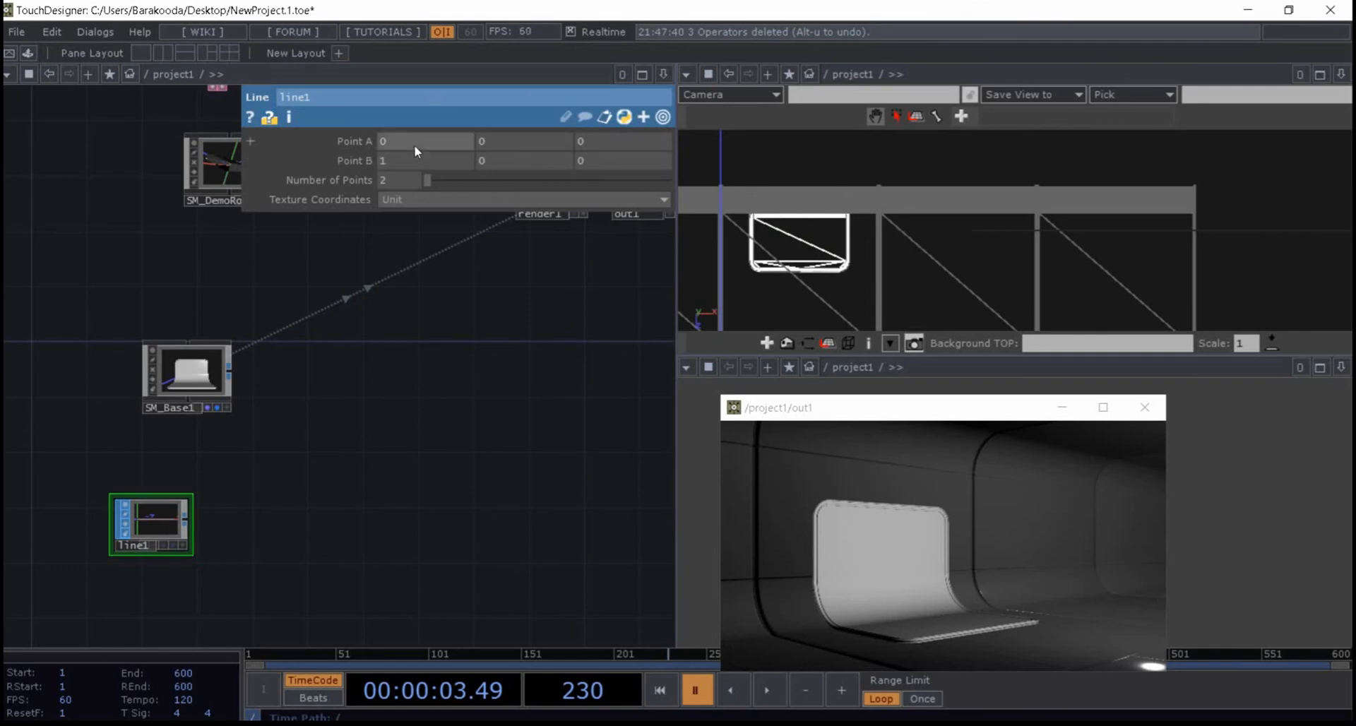
- Copy SM_Base1's Translate parameter and paste its values 5, 0, -14.7 into Point A of line1
left_click(186, 375)
right_click(384, 202)
left_click(453, 181)
left_click(169, 543)
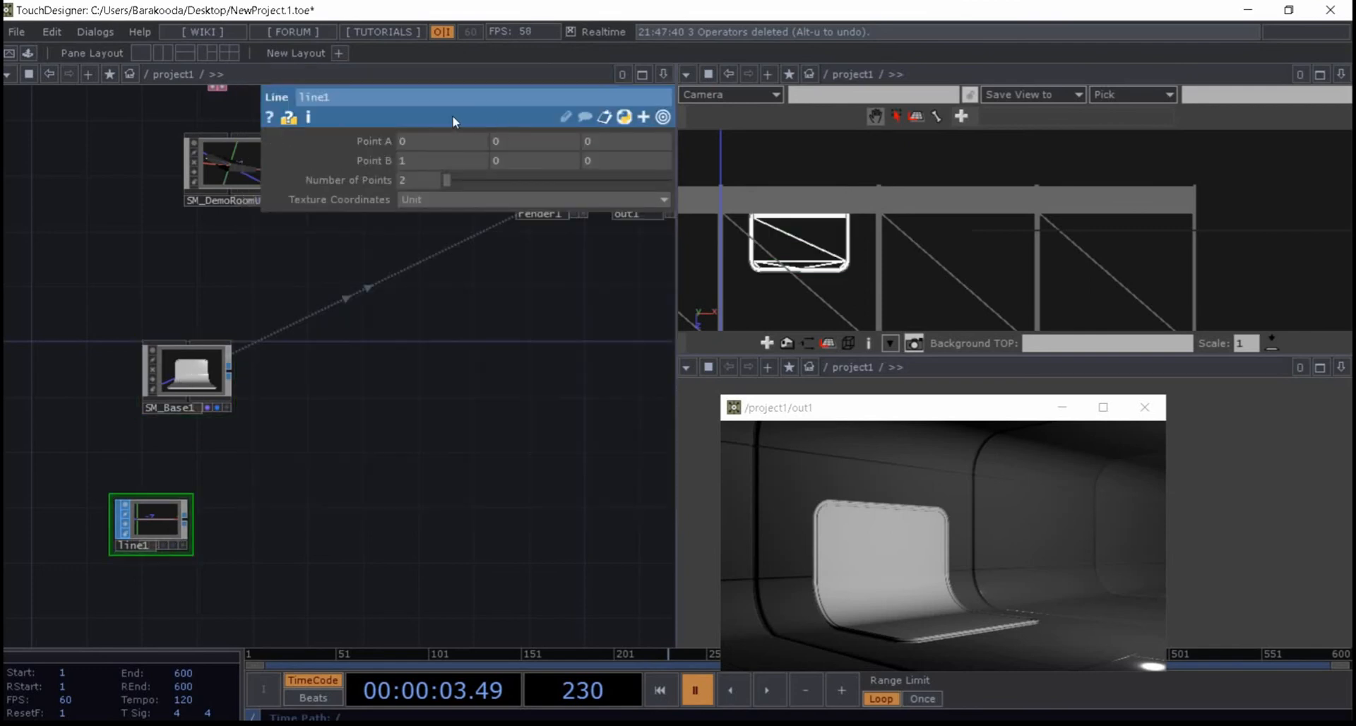
right_click(375, 142)
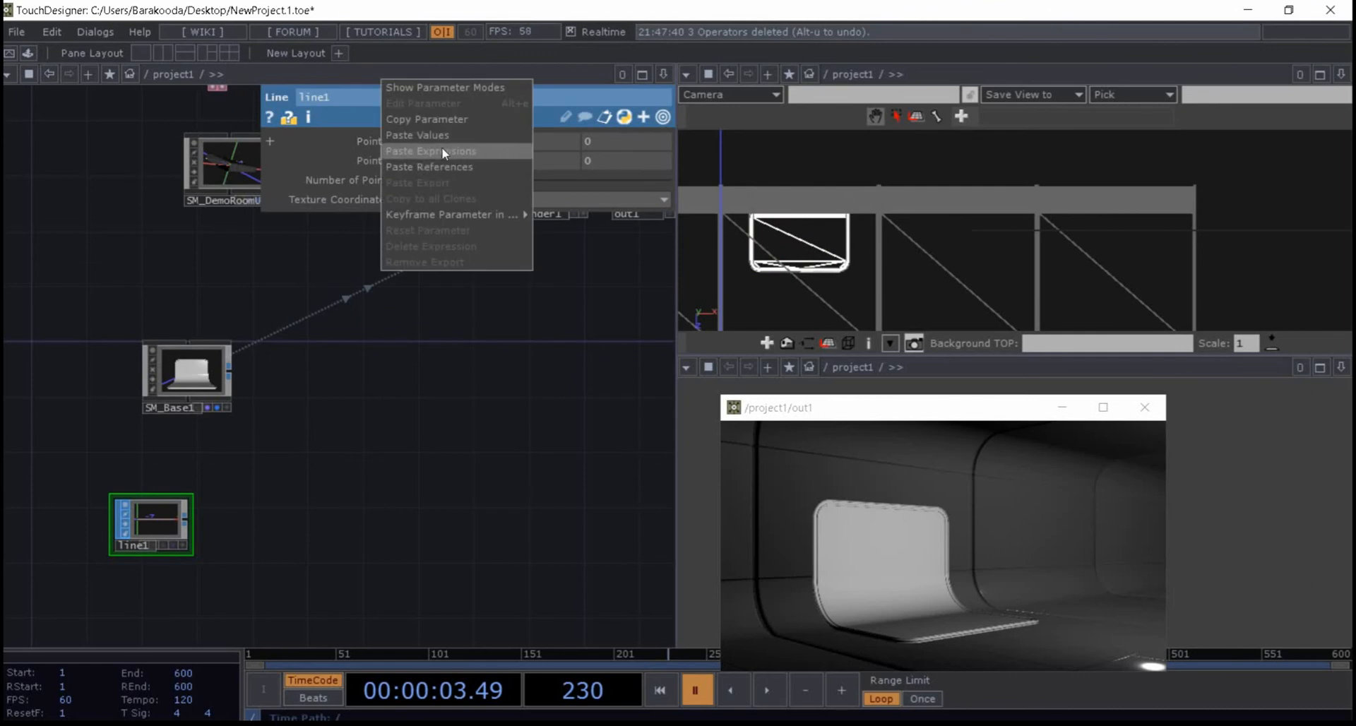
left_click(456, 137)
left_click_drag(412, 385, 409, 414)
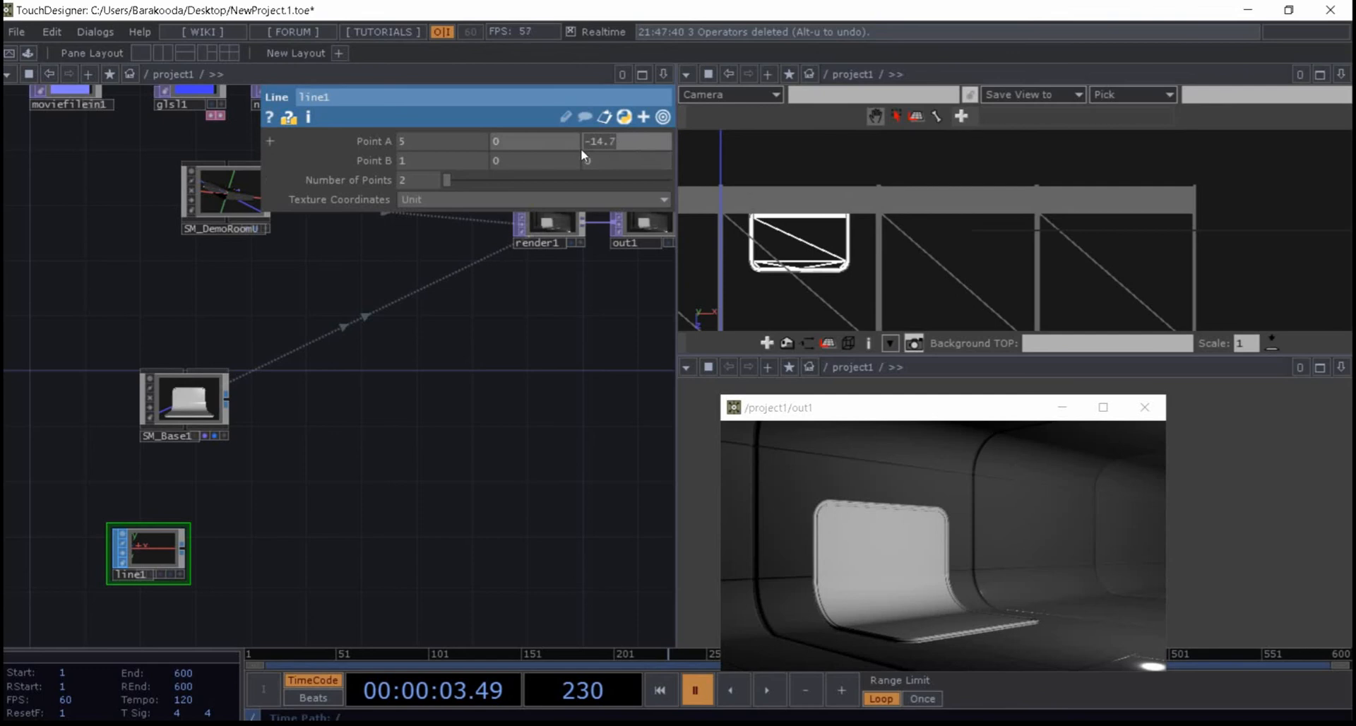
- Set line1's Point B to X 25 and Z -14.7, and its number of points to 3
left_click(612, 158)
key("ctrl+v")
key("Return")
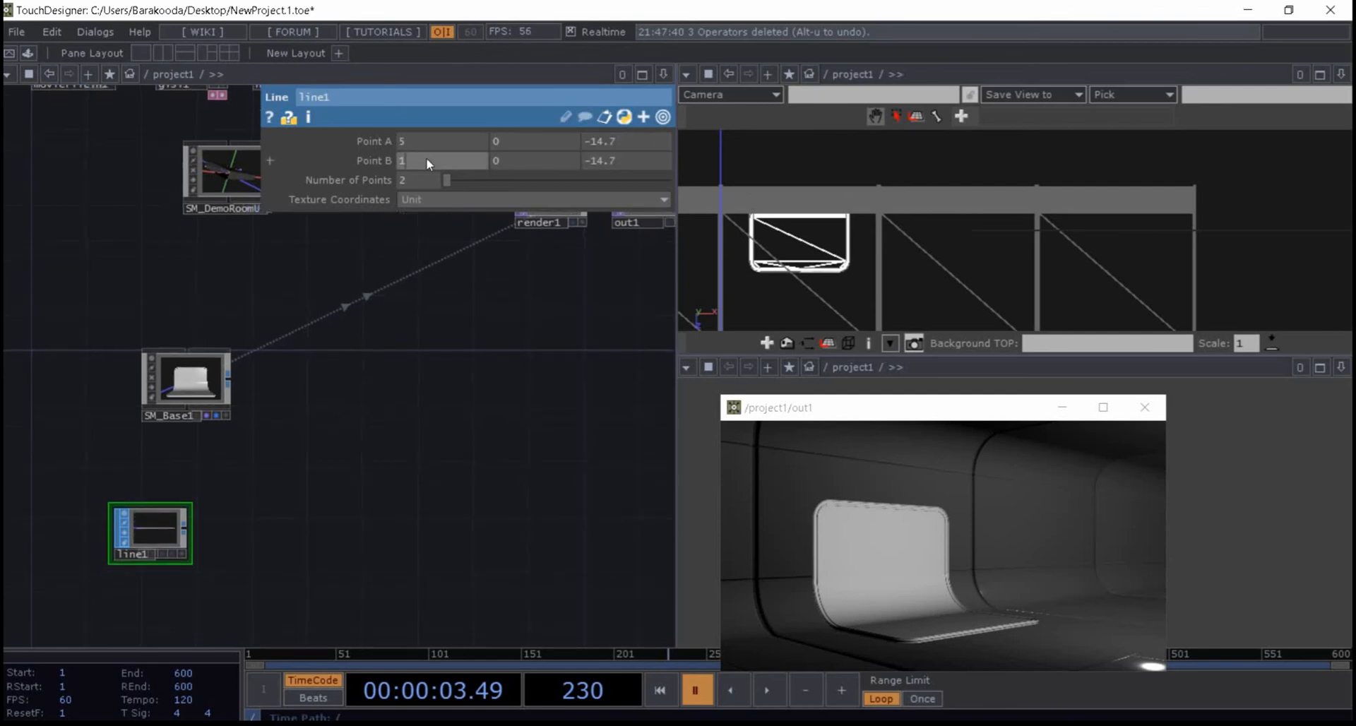
type("25")
left_click_drag(478, 347, 449, 402)
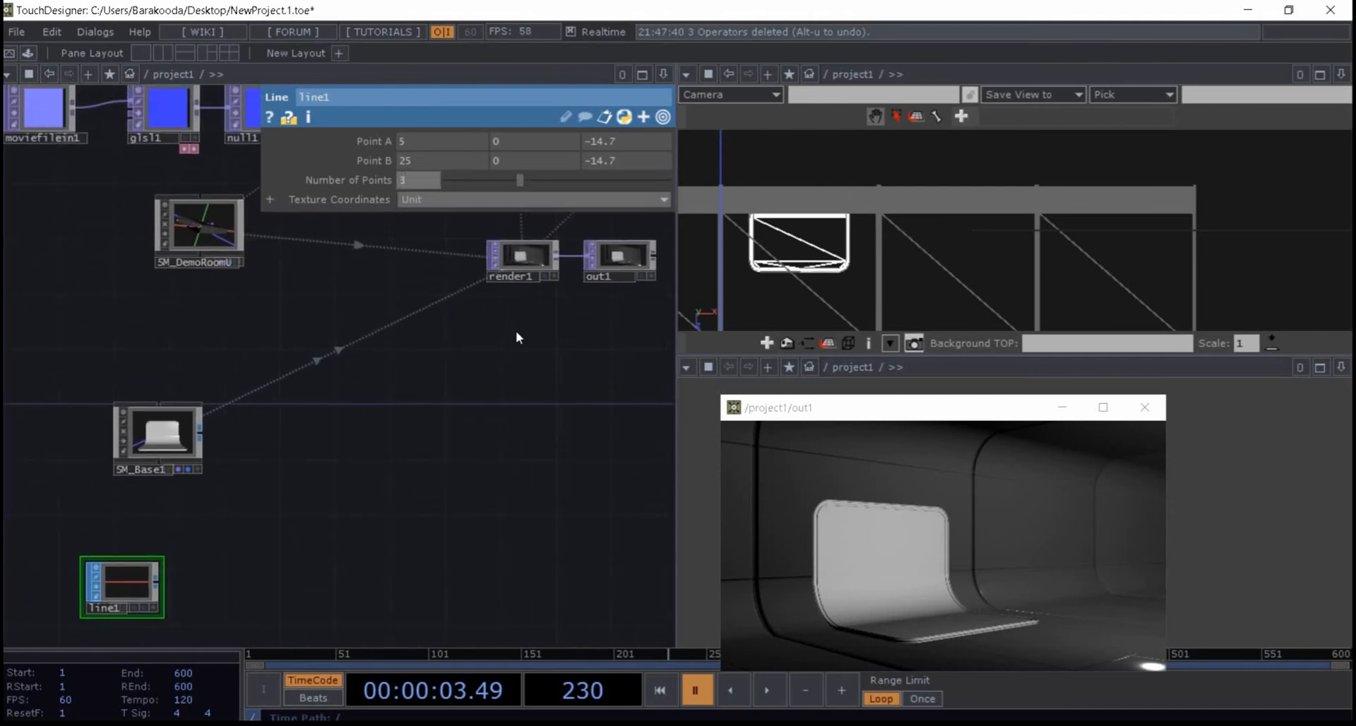
- Add a Geometry COMP connected to the output of line1 and place it beside the line
left_click_drag(256, 532, 340, 467)
left_click_drag(431, 453, 418, 448)
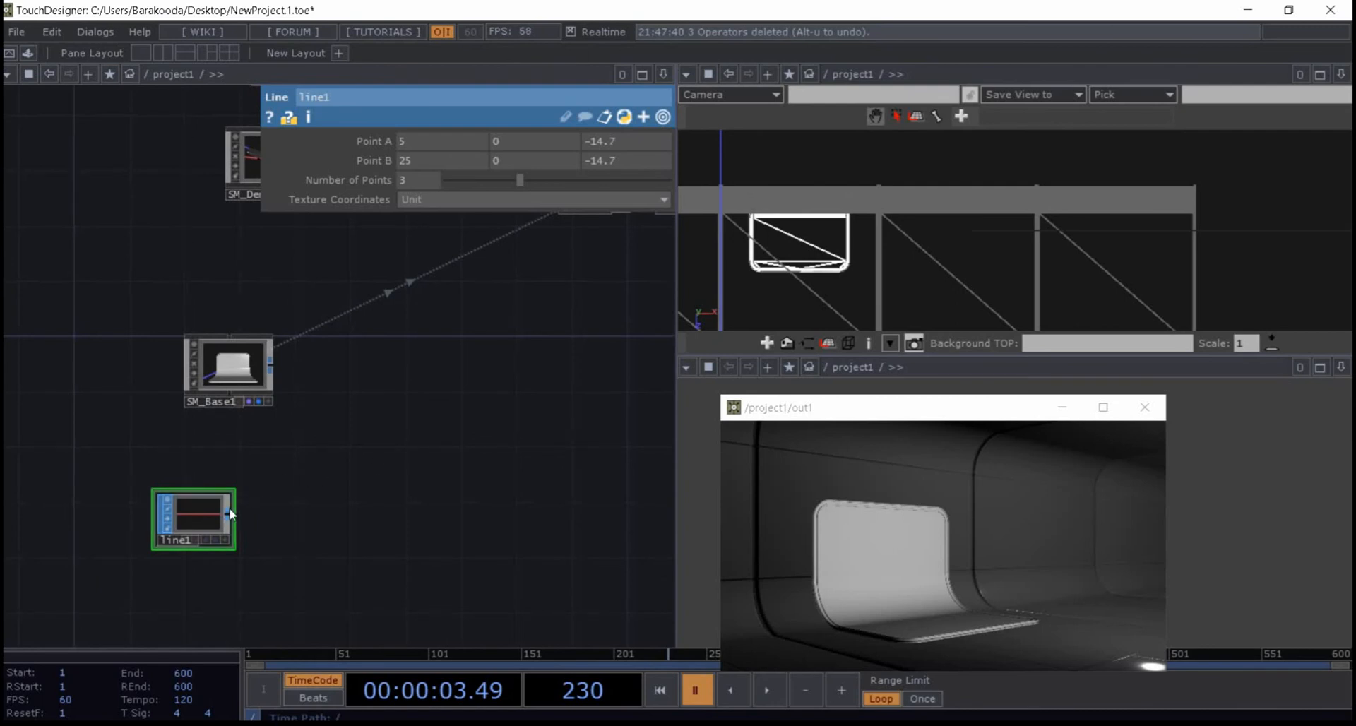
key("Tab")
left_click(21, 300)
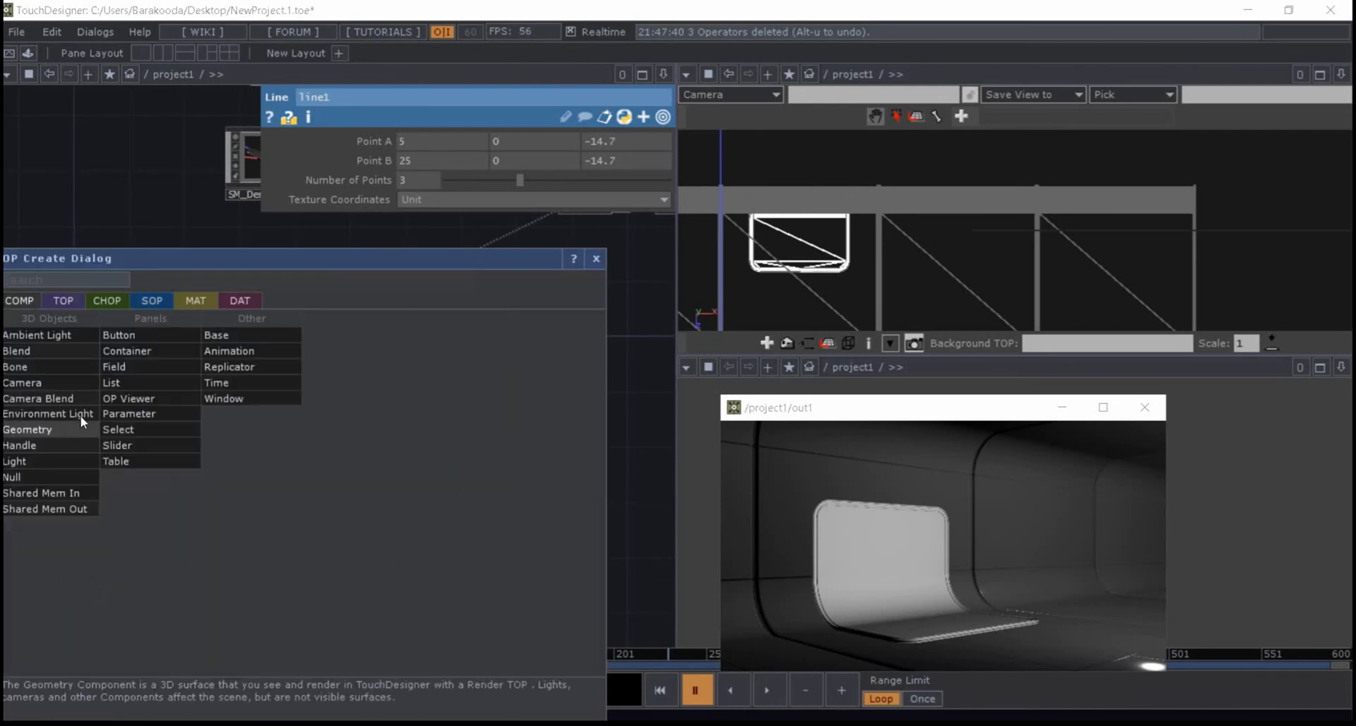
left_click(54, 415)
left_click(300, 515)
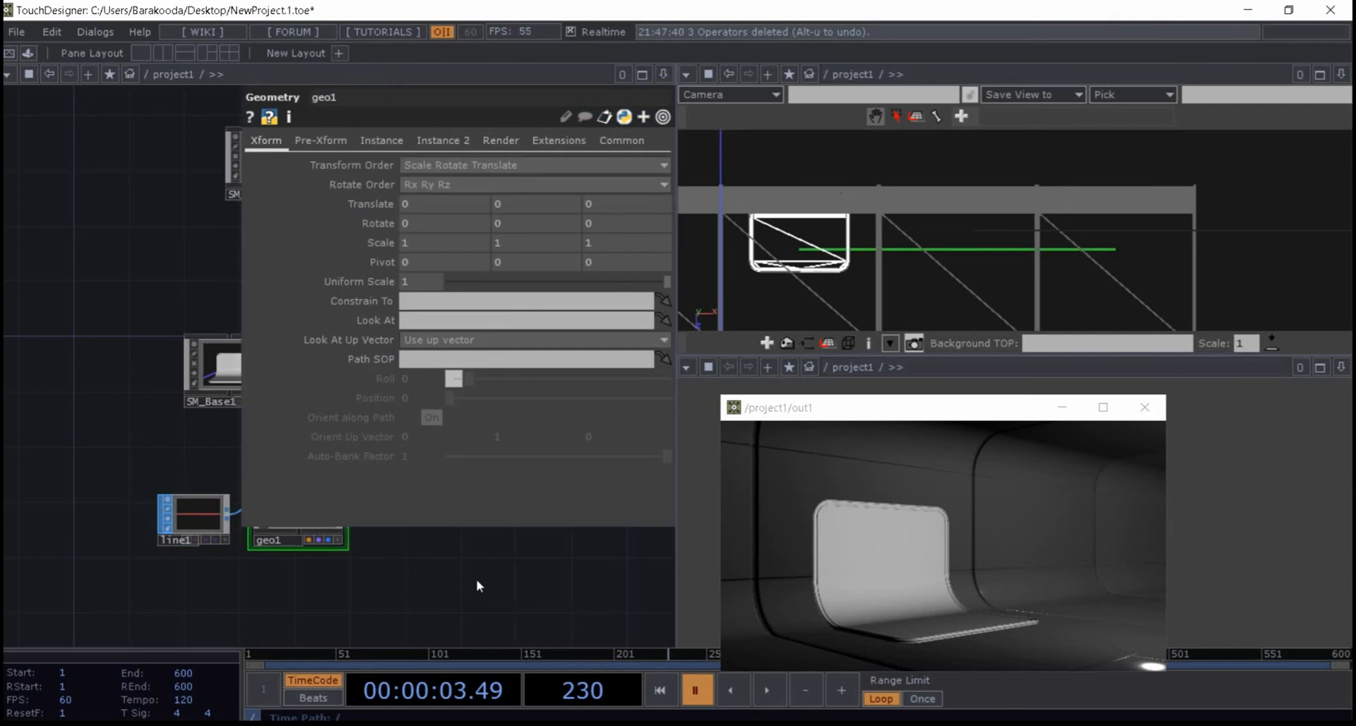
left_click_drag(476, 579, 354, 575)
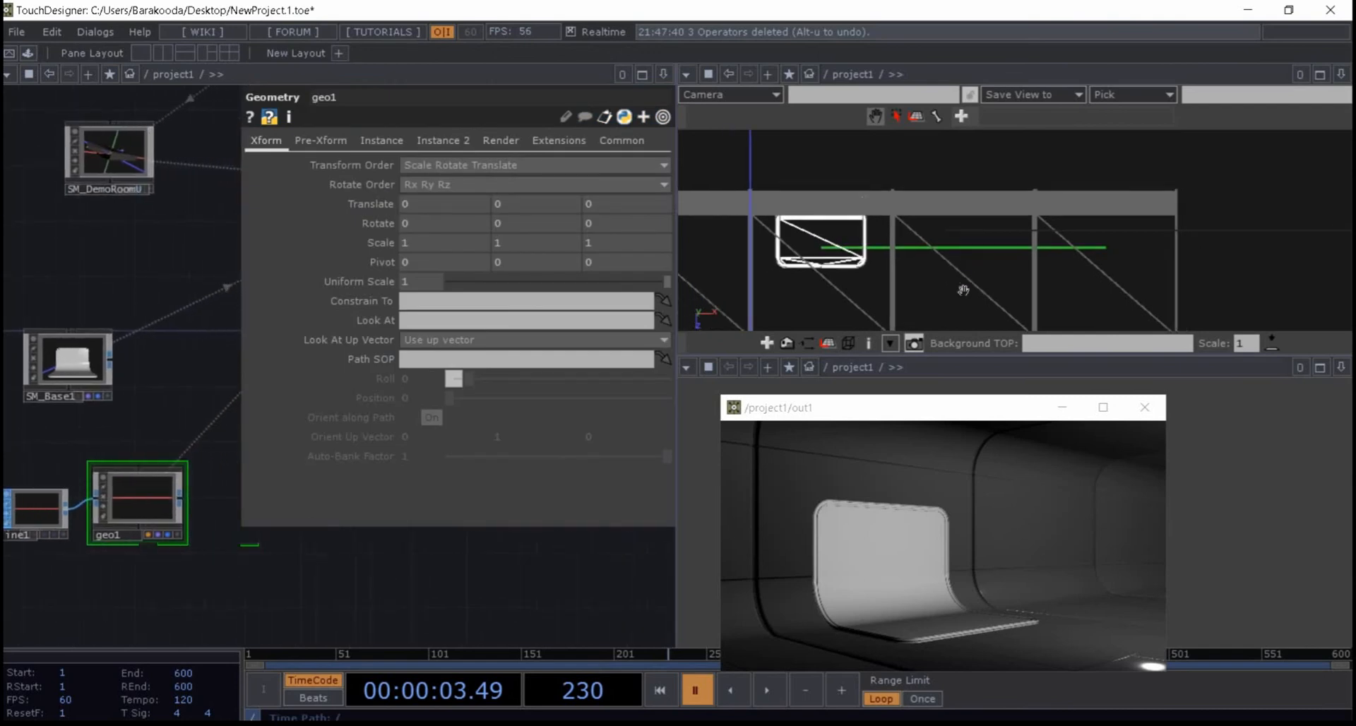
- Turn on point markers for all objects in the geometry viewer's display options
scroll(960, 272, "down", 3)
scroll(935, 283, "up", 3)
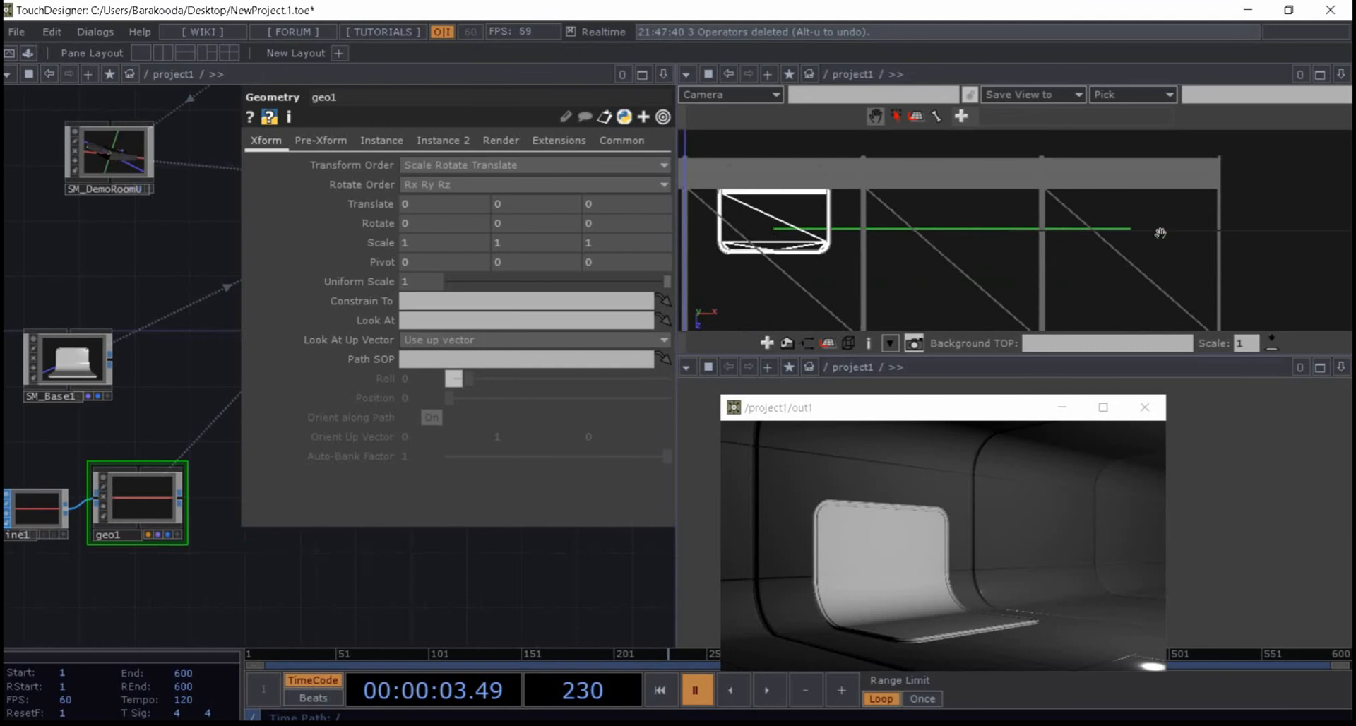
right_click(936, 226)
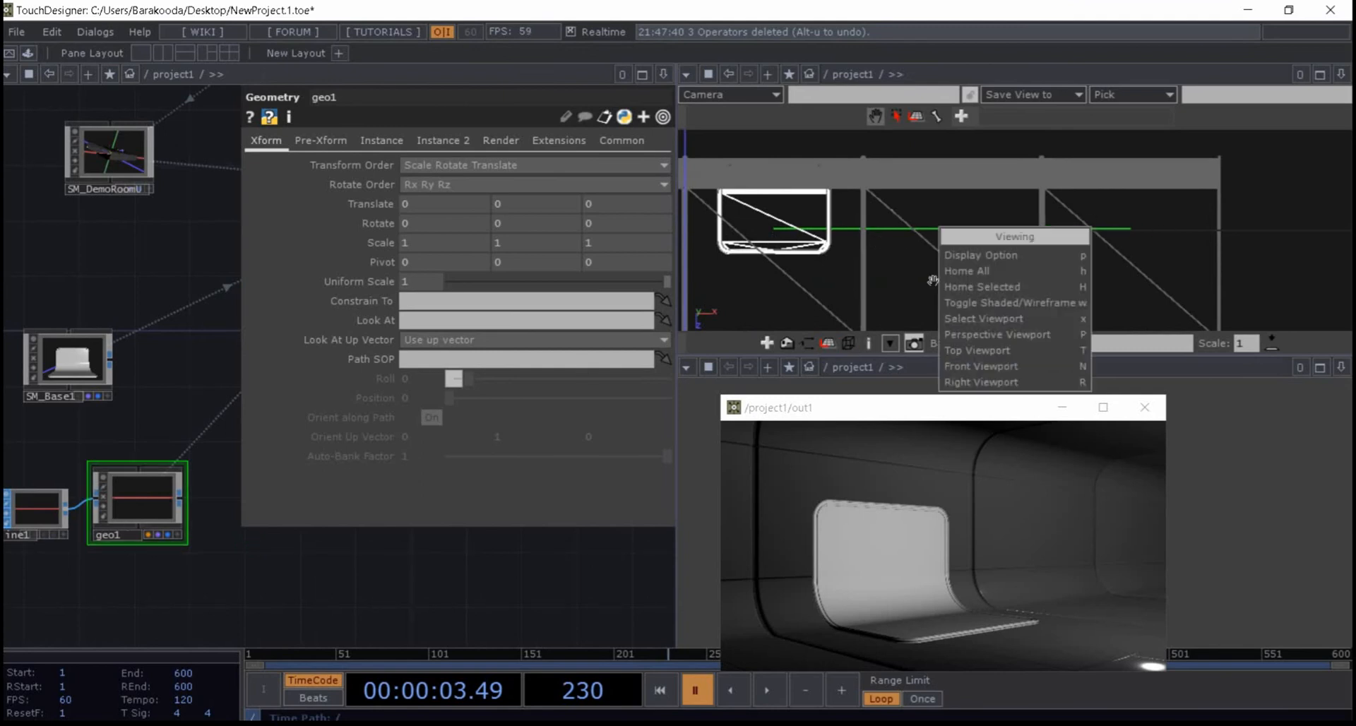
left_click(995, 253)
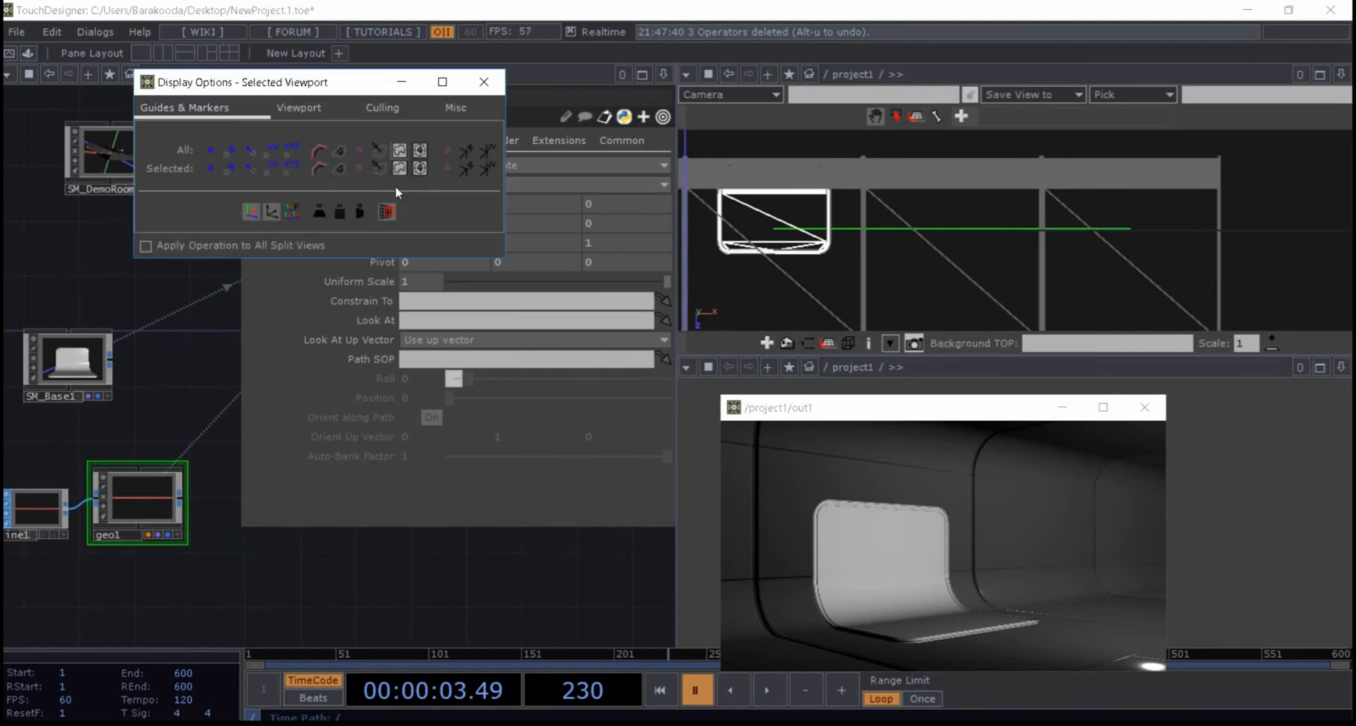
left_click(208, 152)
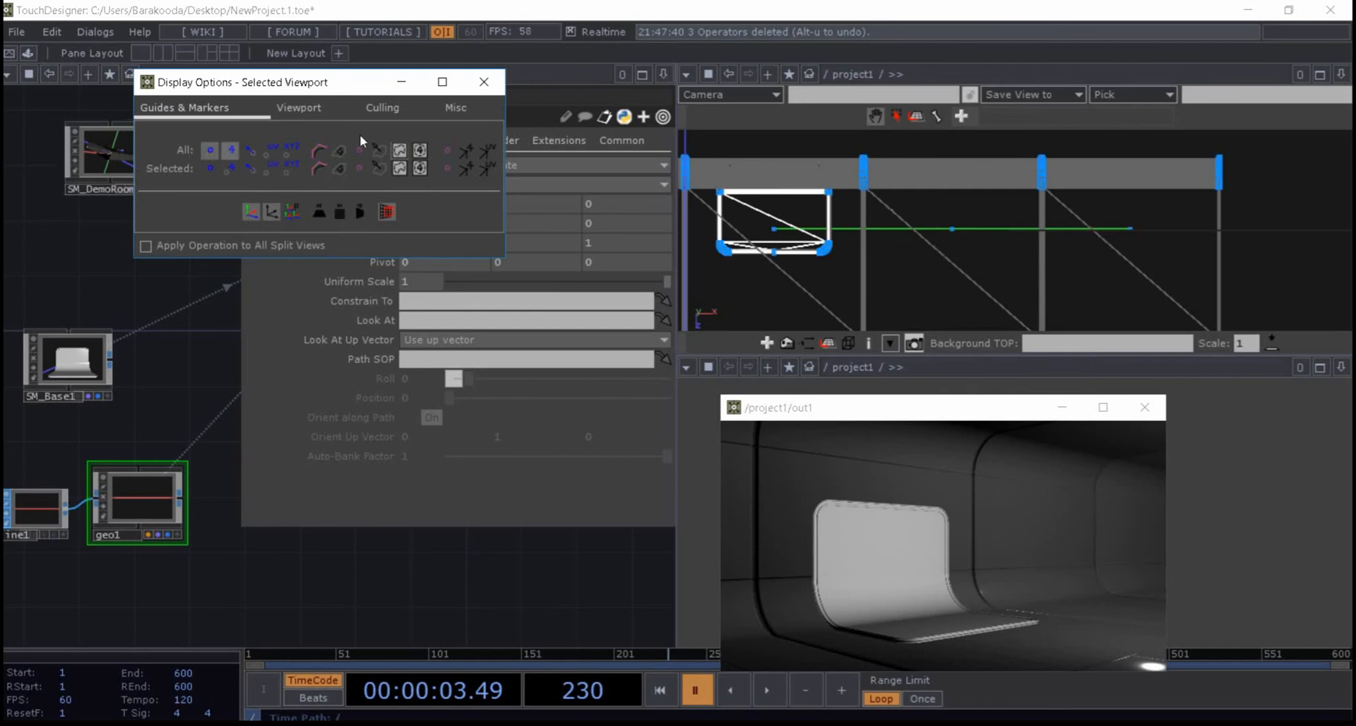
left_click(483, 82)
- Add a SOP to CHOP from the output of line1, place it above the line, and check its channel information
left_click_drag(427, 551, 474, 520)
left_click(89, 483)
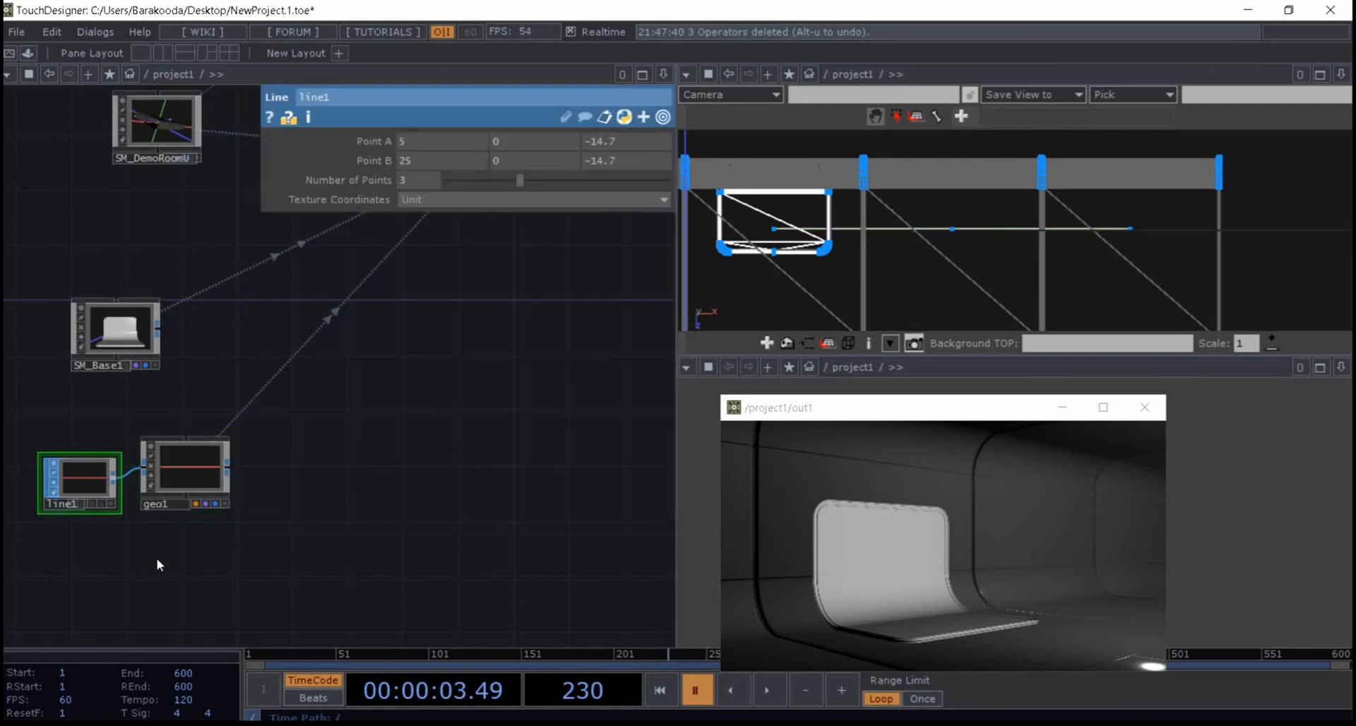
left_click_drag(137, 552, 265, 534)
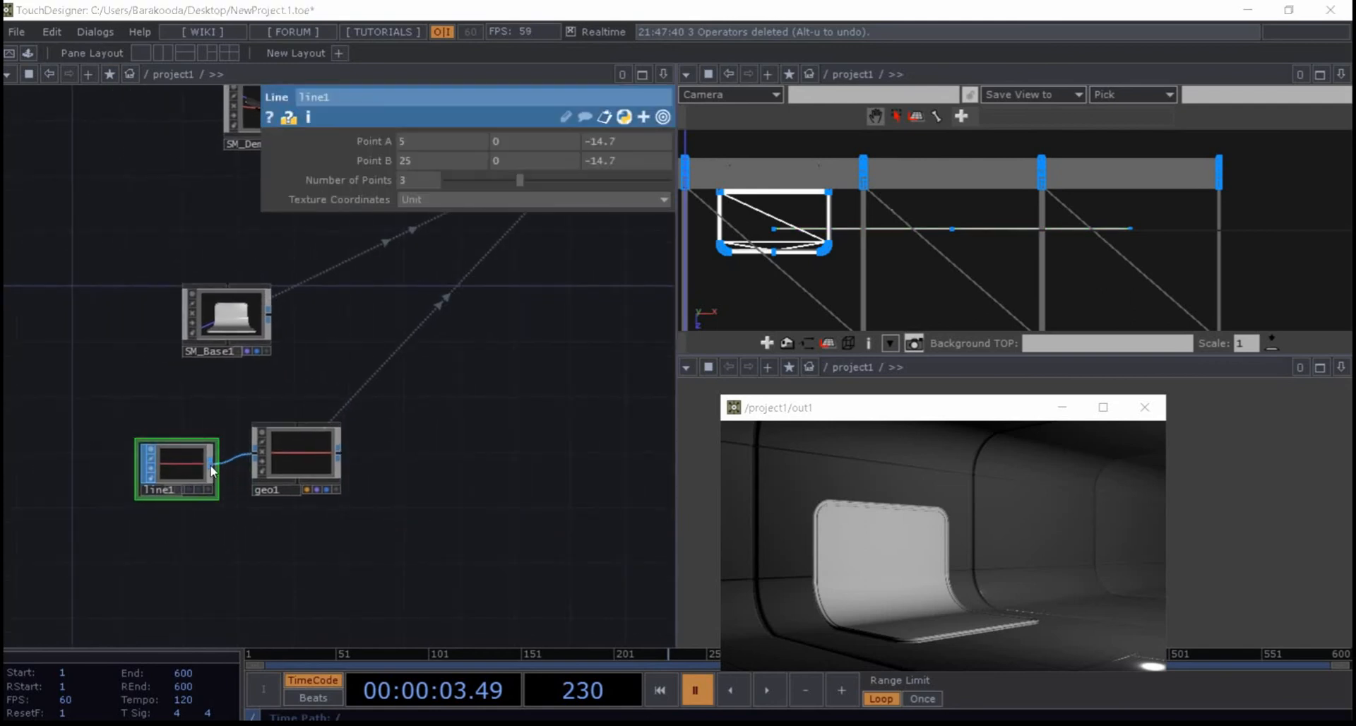
right_click(212, 470)
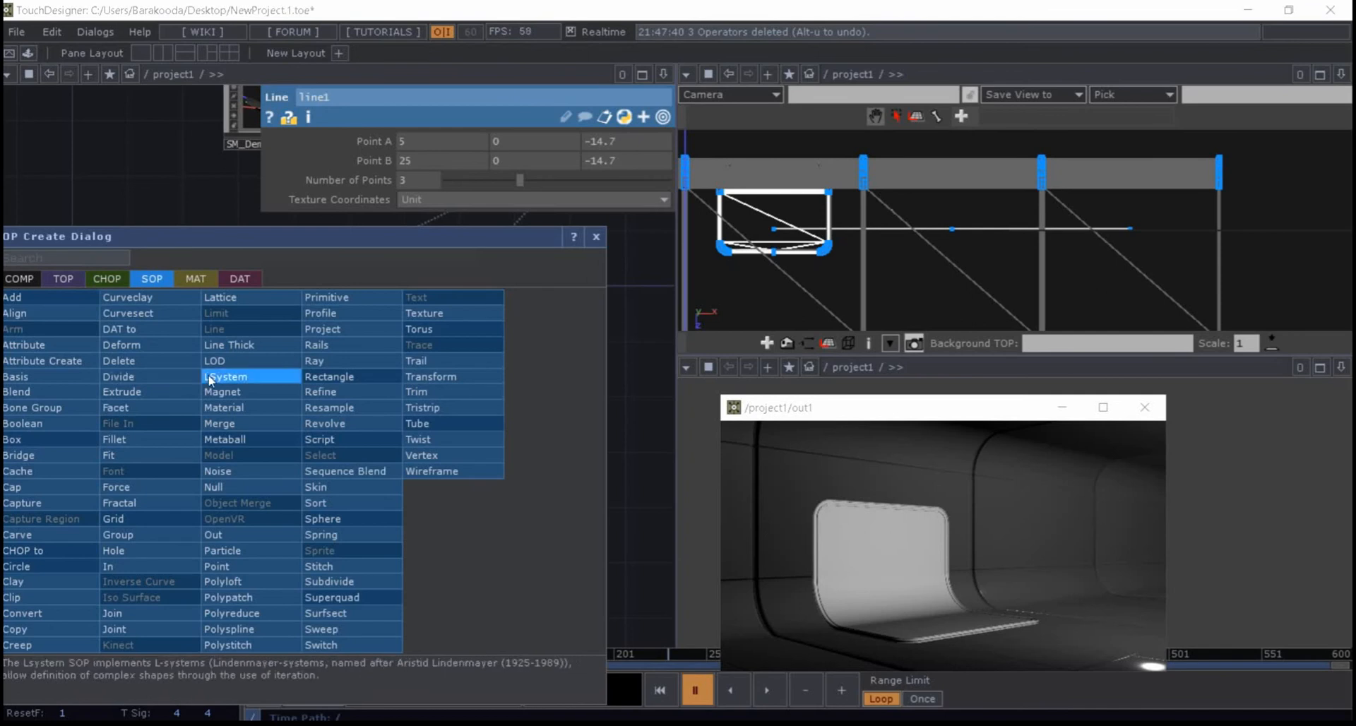
left_click(107, 279)
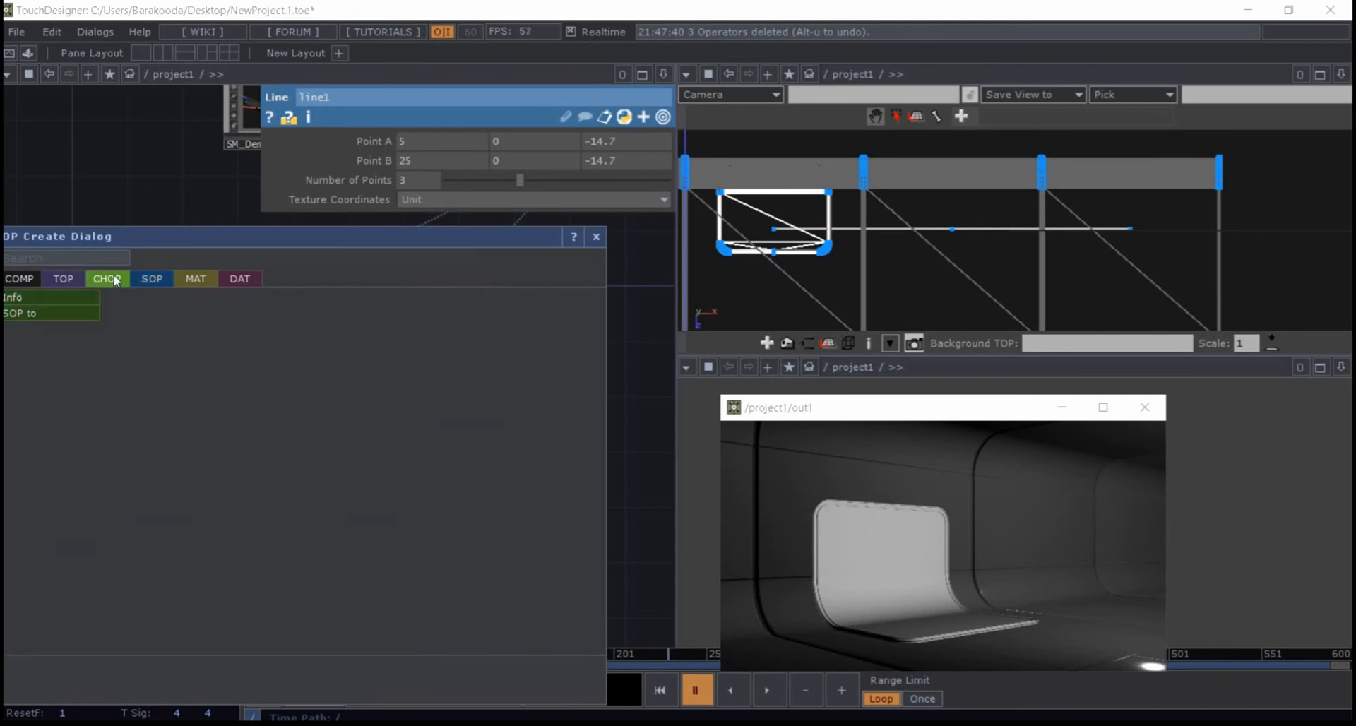
left_click(50, 315)
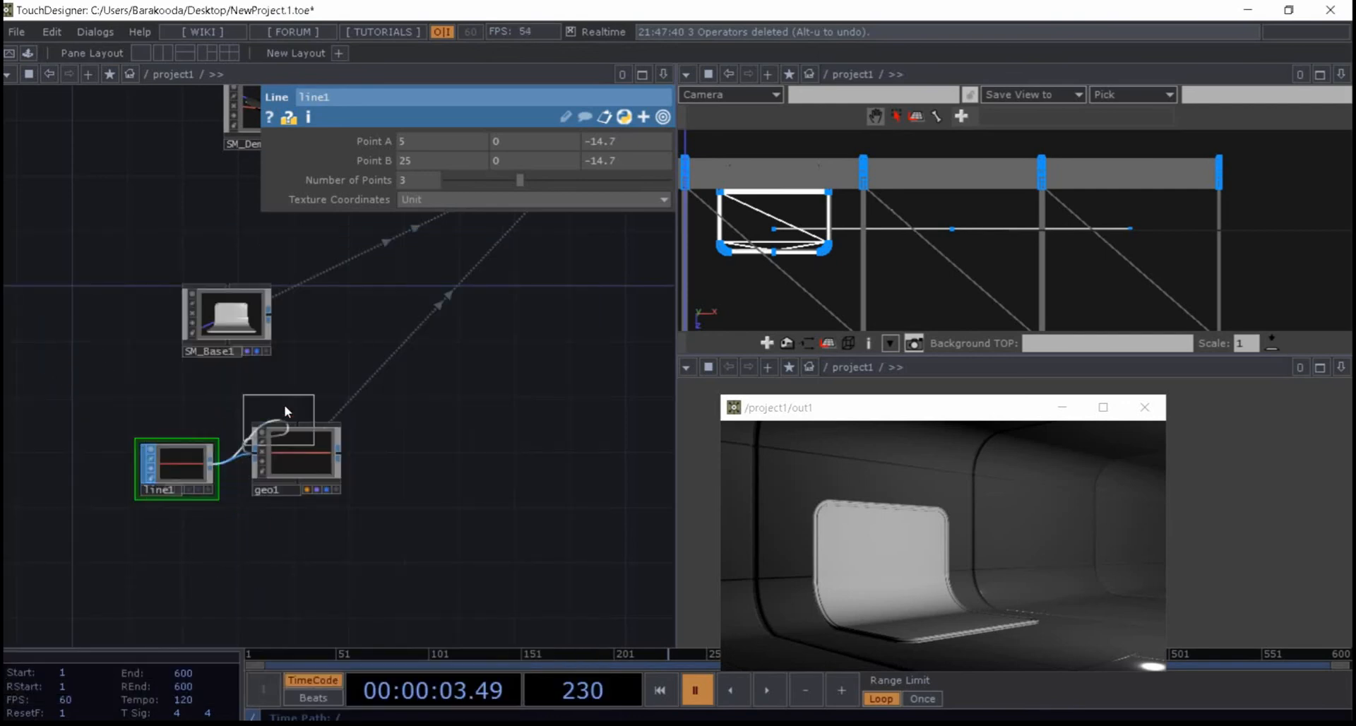
left_click(288, 383)
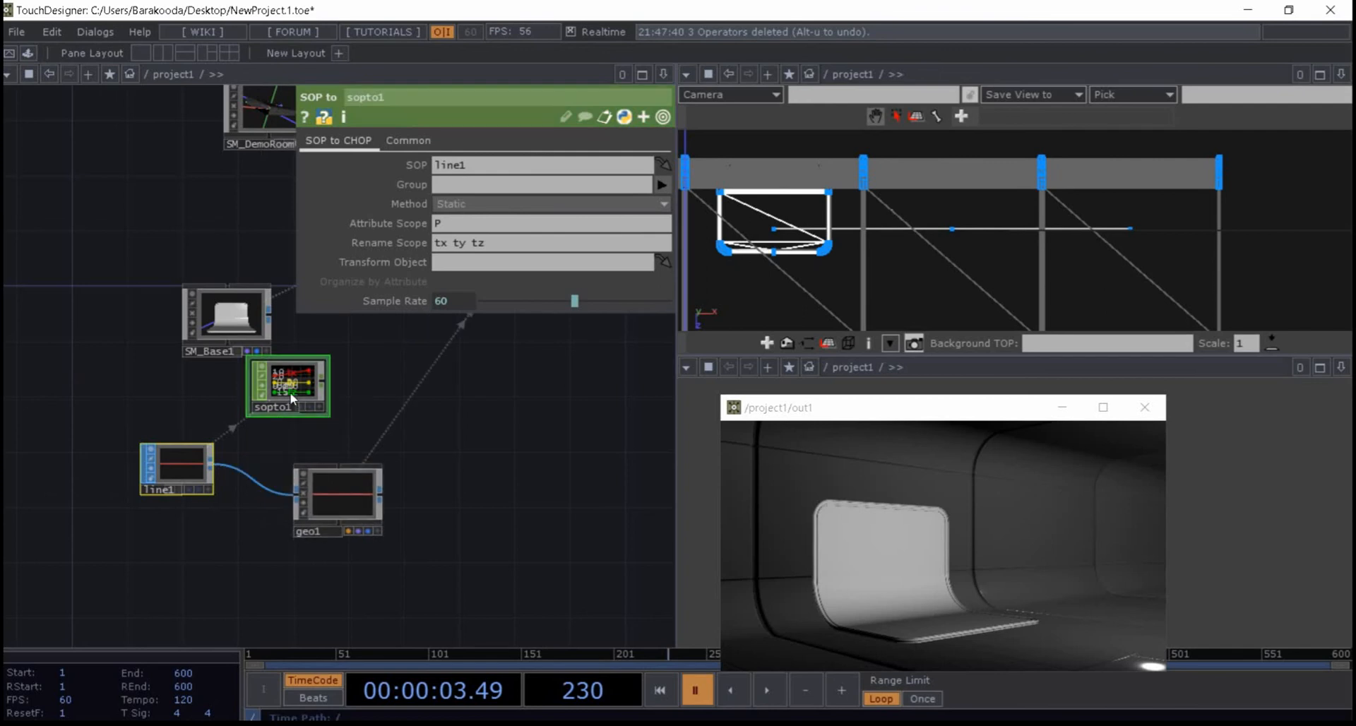
scroll(290, 392, "up", 5)
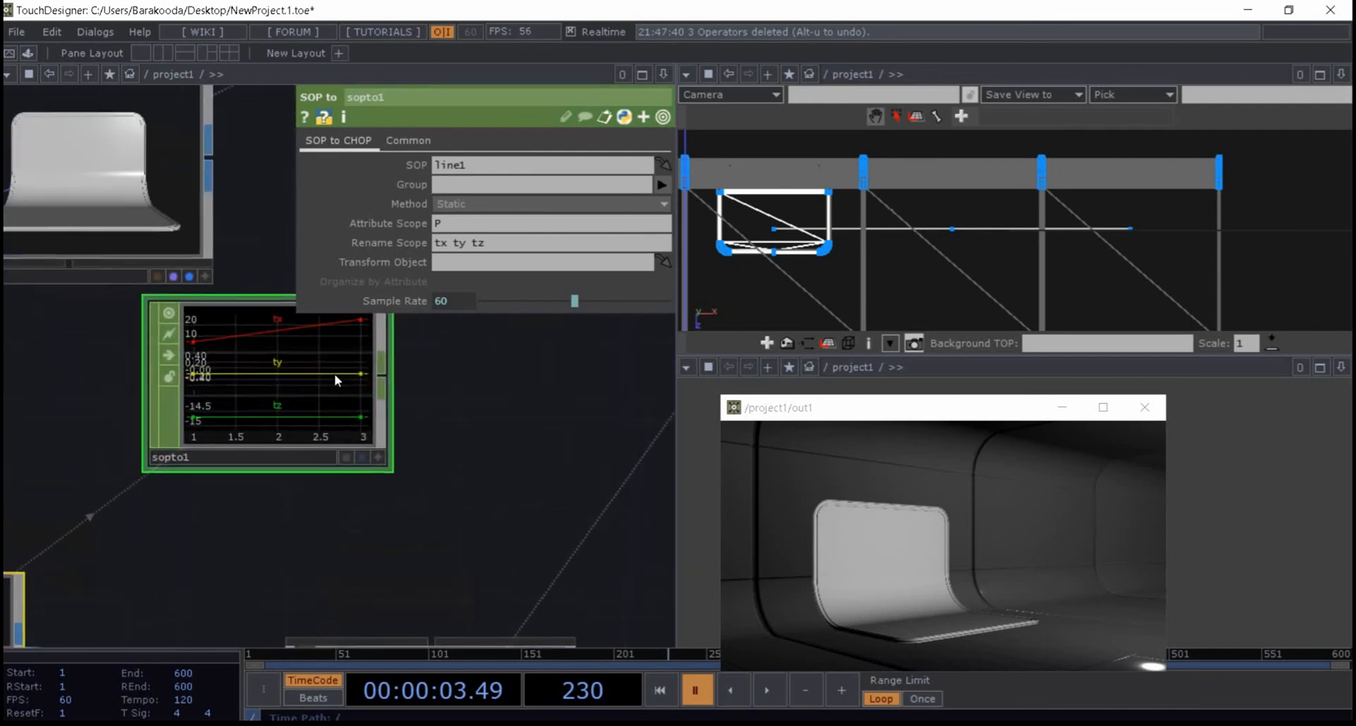
middle_click(304, 387)
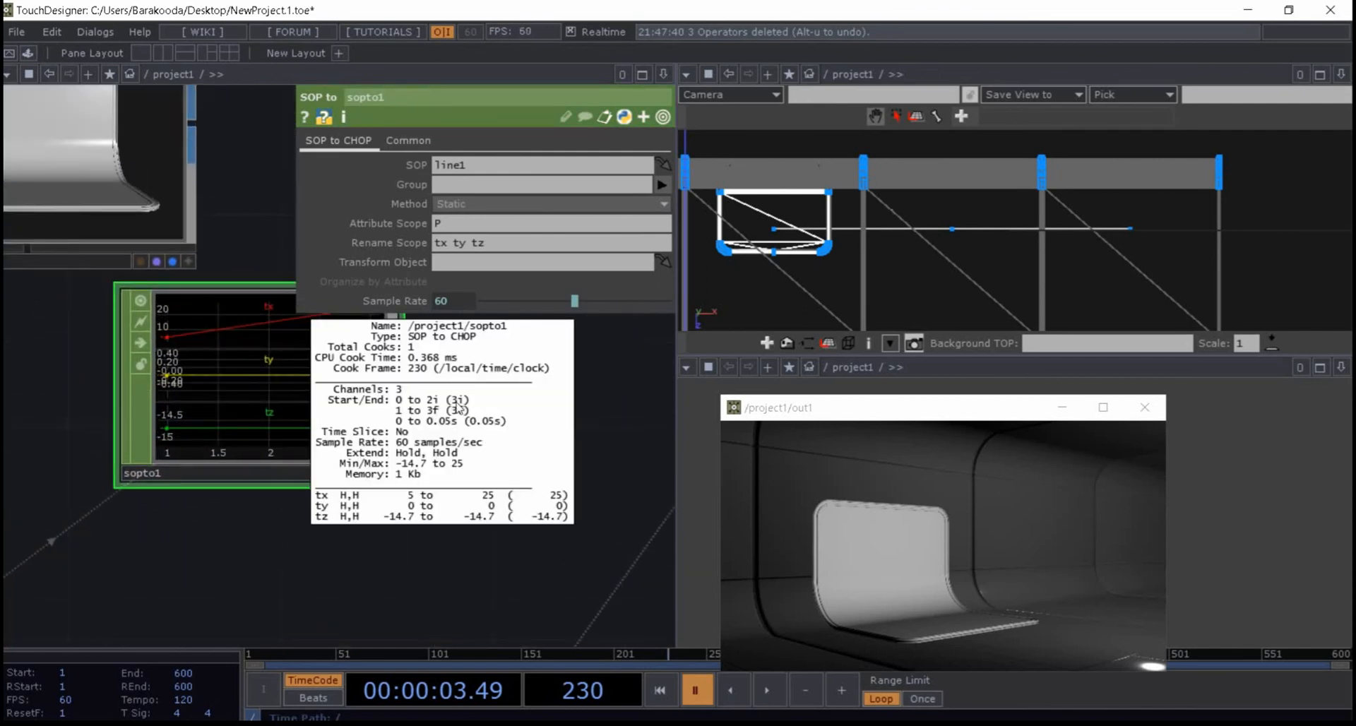
left_click_drag(274, 371, 187, 461)
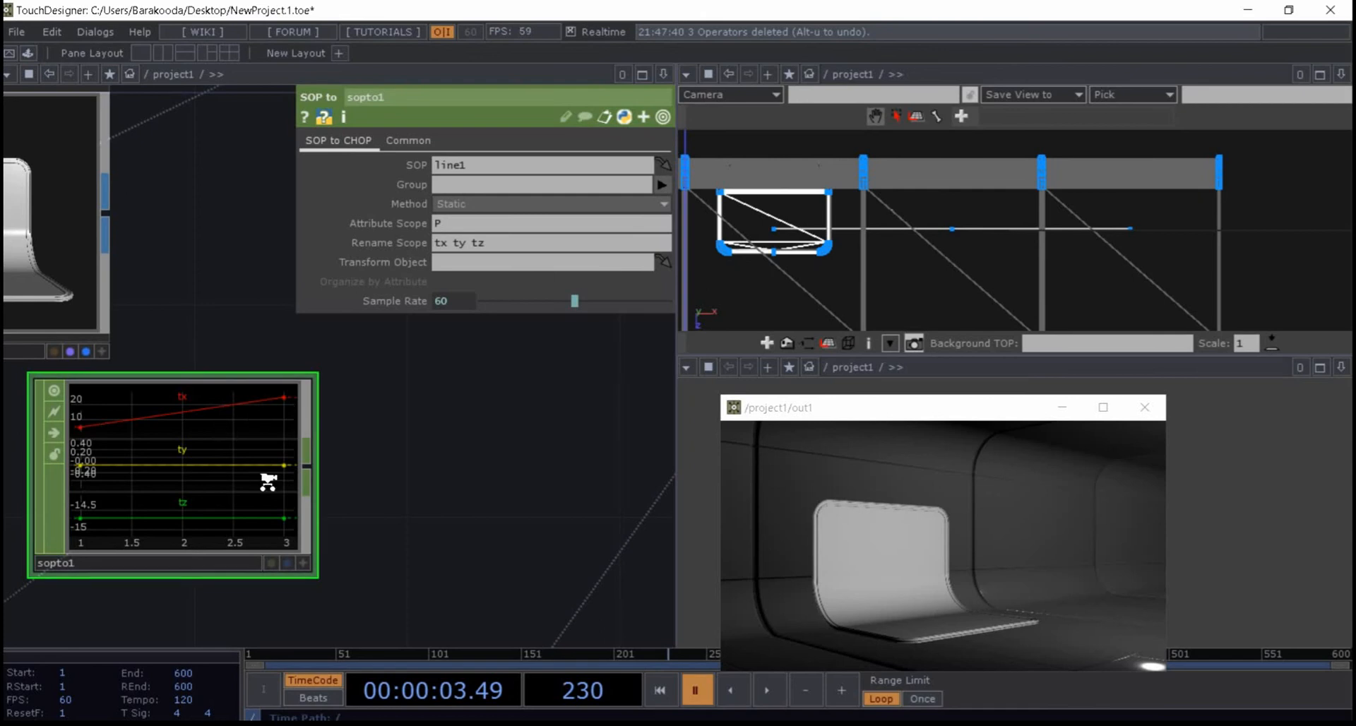
- Move sopto1 directly above line1 and add a Null CHOP connected to its output
scroll(262, 481, "down", 3)
scroll(470, 428, "down", 1)
left_click_drag(471, 429, 589, 384)
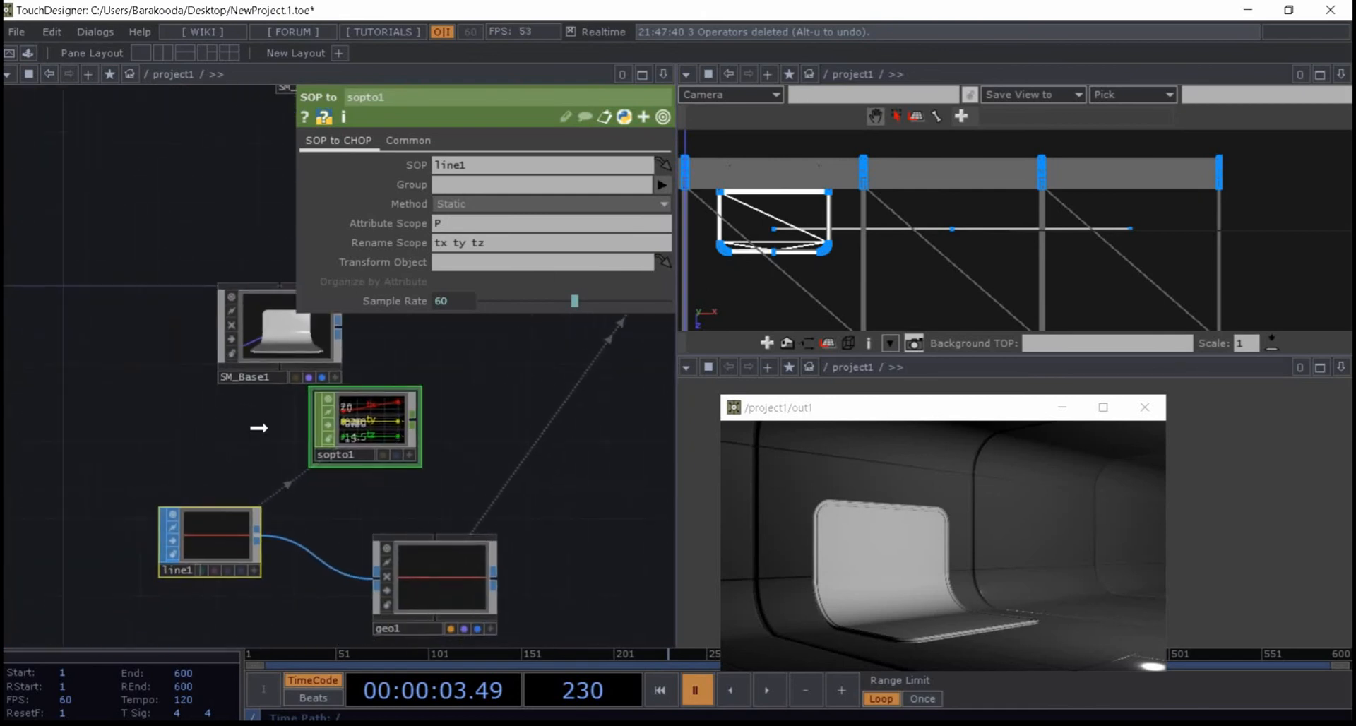
left_click_drag(363, 429, 151, 429)
left_click_drag(198, 506, 325, 504)
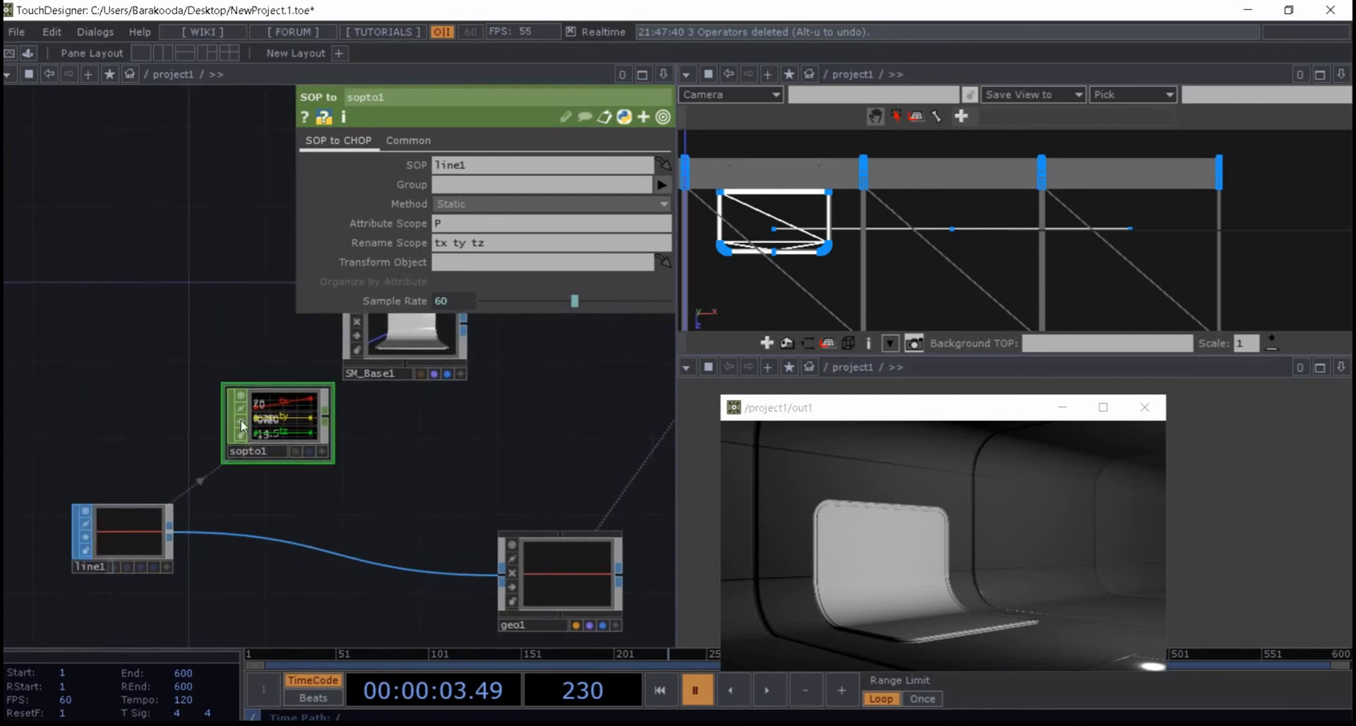
left_click_drag(241, 421, 67, 421)
right_click(151, 422)
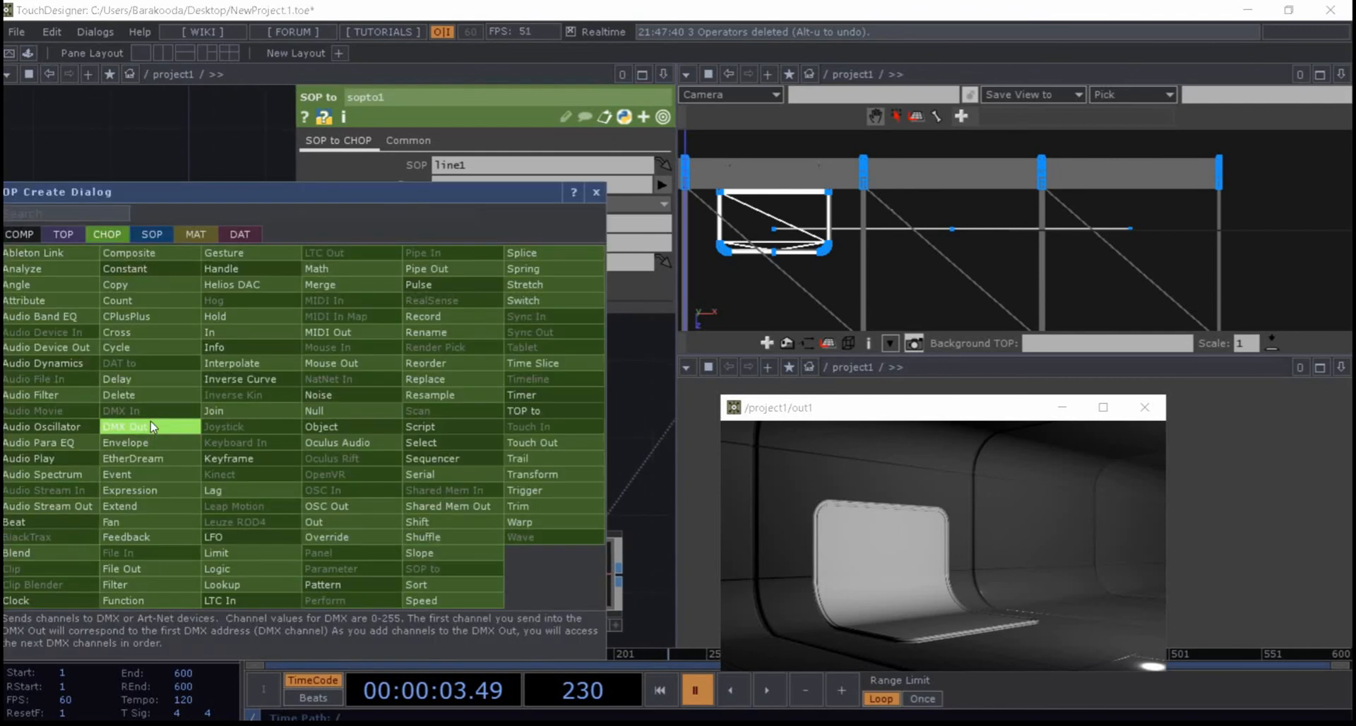
left_click(340, 412)
left_click(256, 423)
left_click_drag(300, 452, 229, 463)
left_click_drag(43, 558, 24, 559)
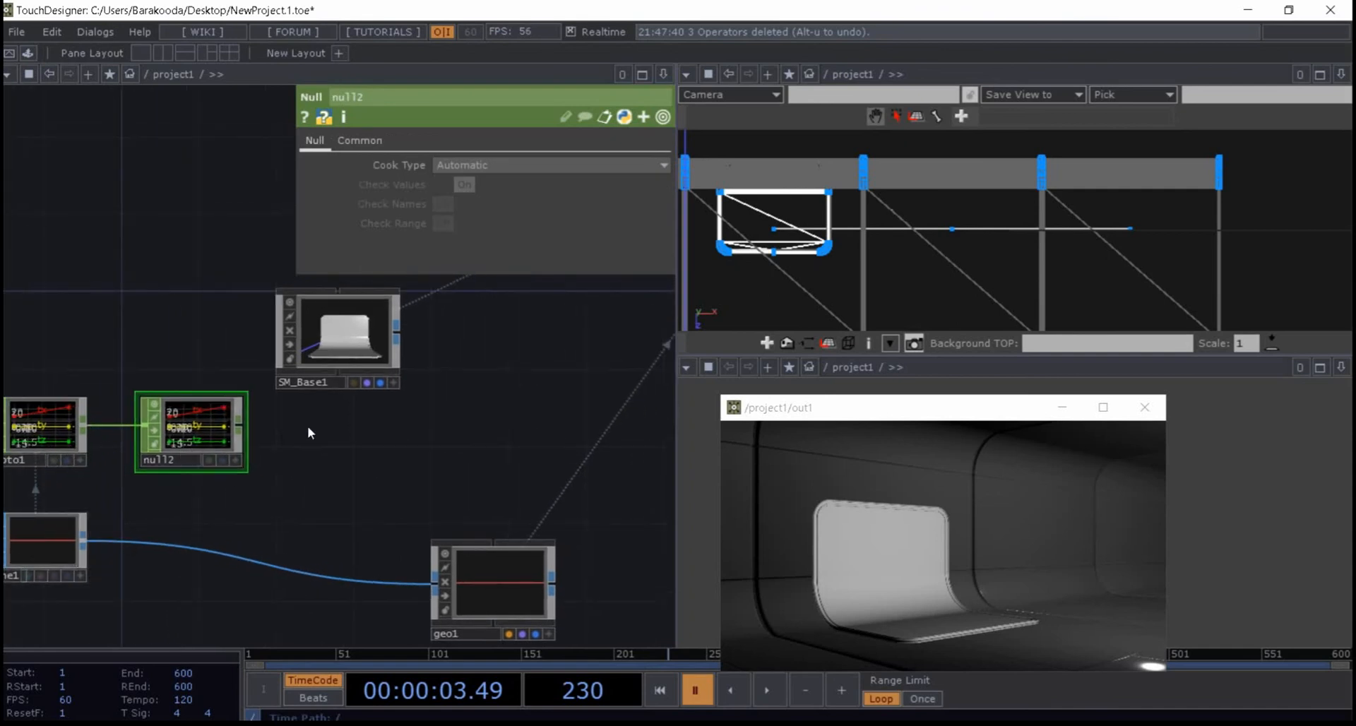
- Turn on instancing for SM_Base1 and assign null2 as its Instance CHOP/DAT
left_click(359, 372)
left_click_drag(343, 462, 146, 578)
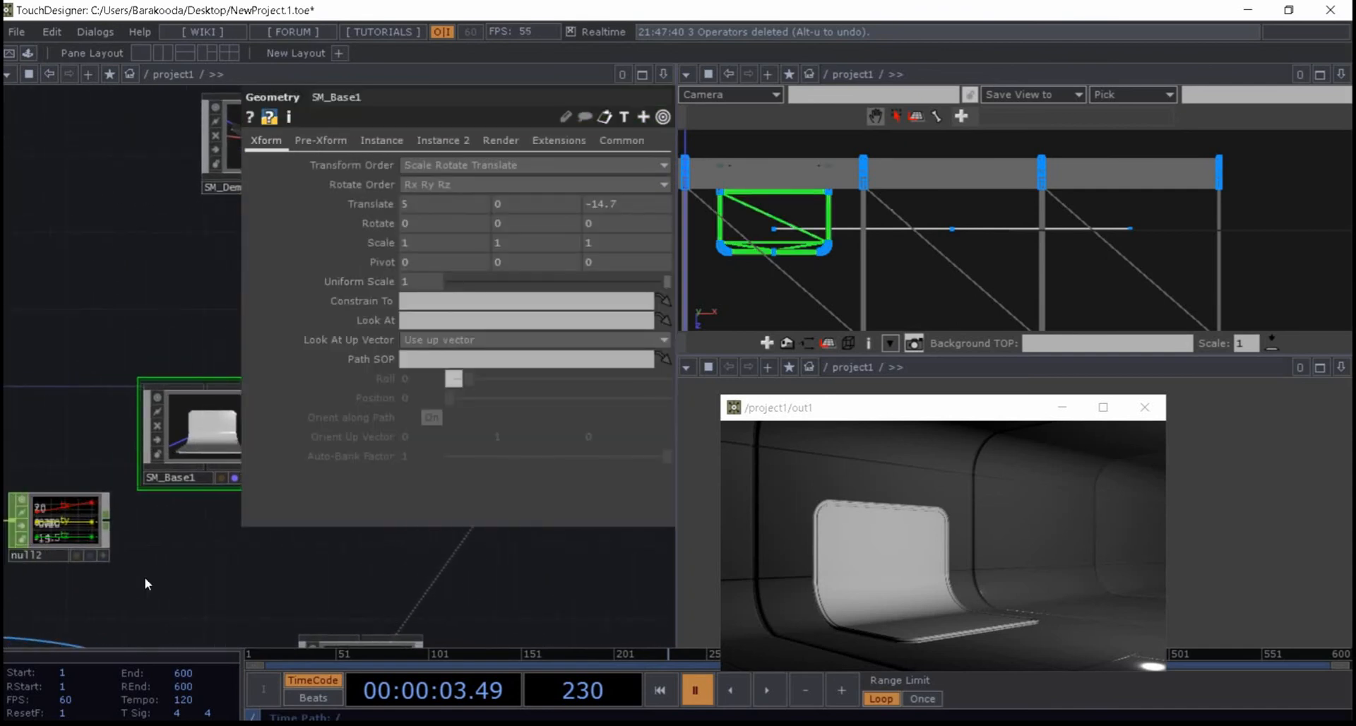
left_click(396, 140)
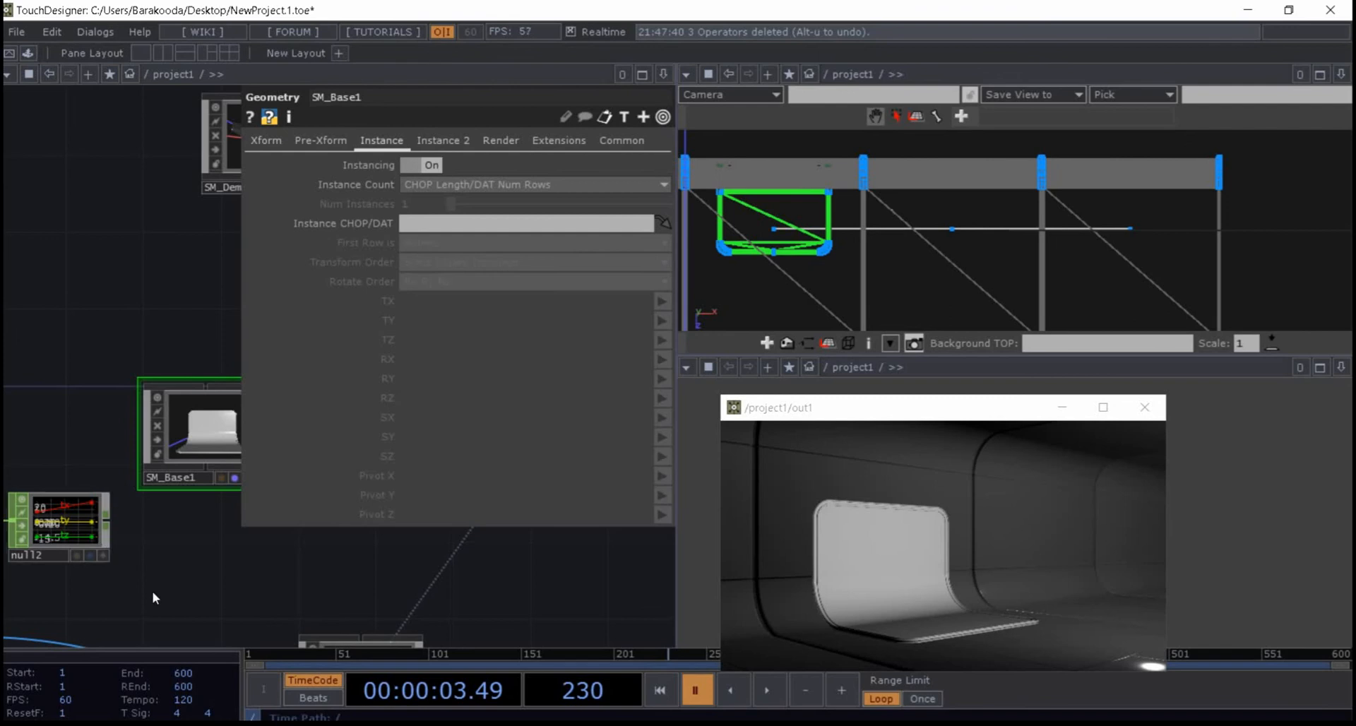
left_click_drag(67, 529, 455, 225)
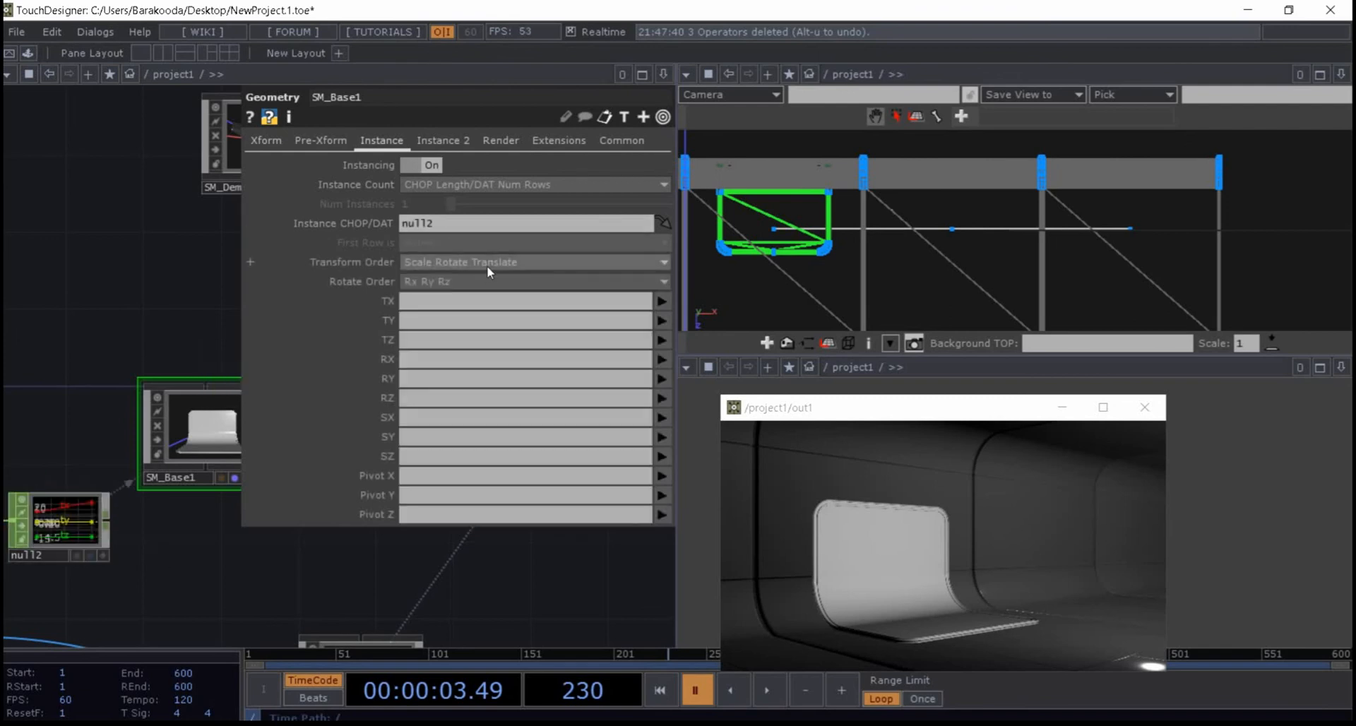
- Map SM_Base1's instance TX, TY and TZ to the channels tx, ty and tz
left_click(662, 302)
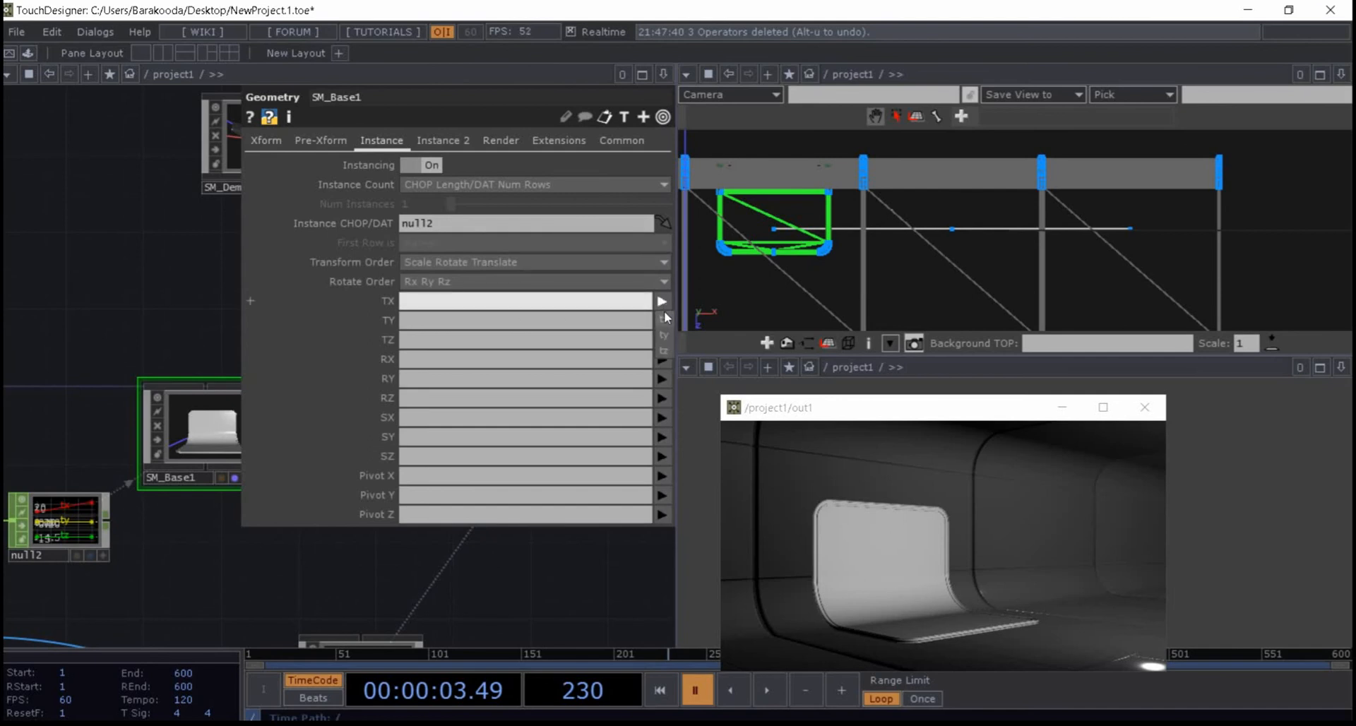
left_click(665, 317)
left_click(662, 321)
left_click(663, 355)
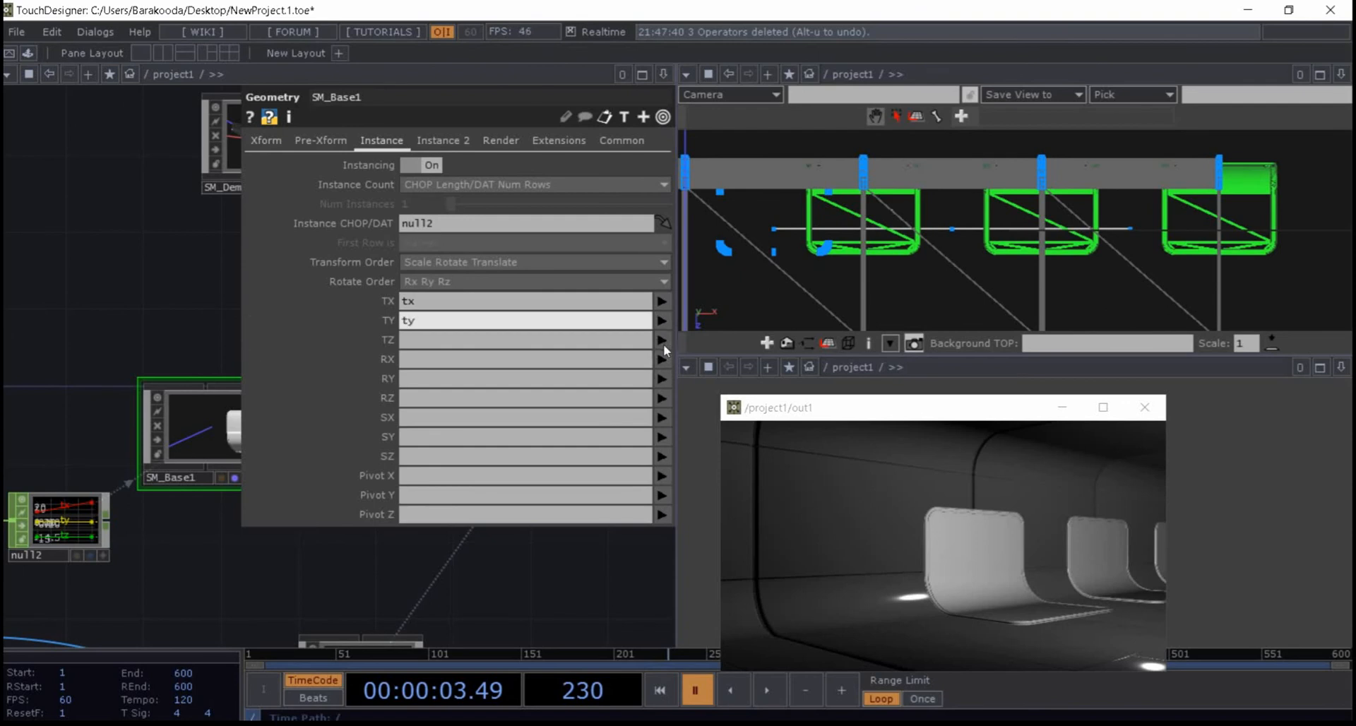
left_click(663, 342)
left_click(665, 388)
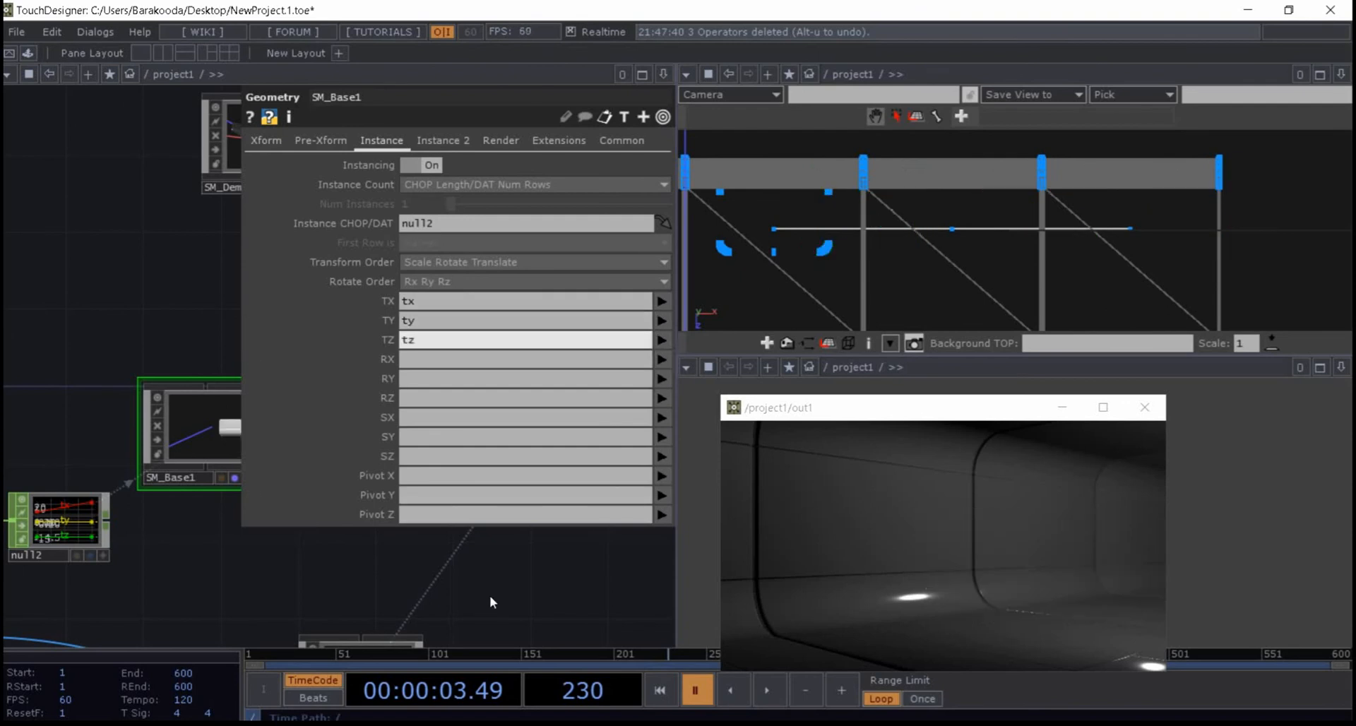
- Set SM_Base1's own Translate X and Z to 0
scroll(252, 608, "down", 4)
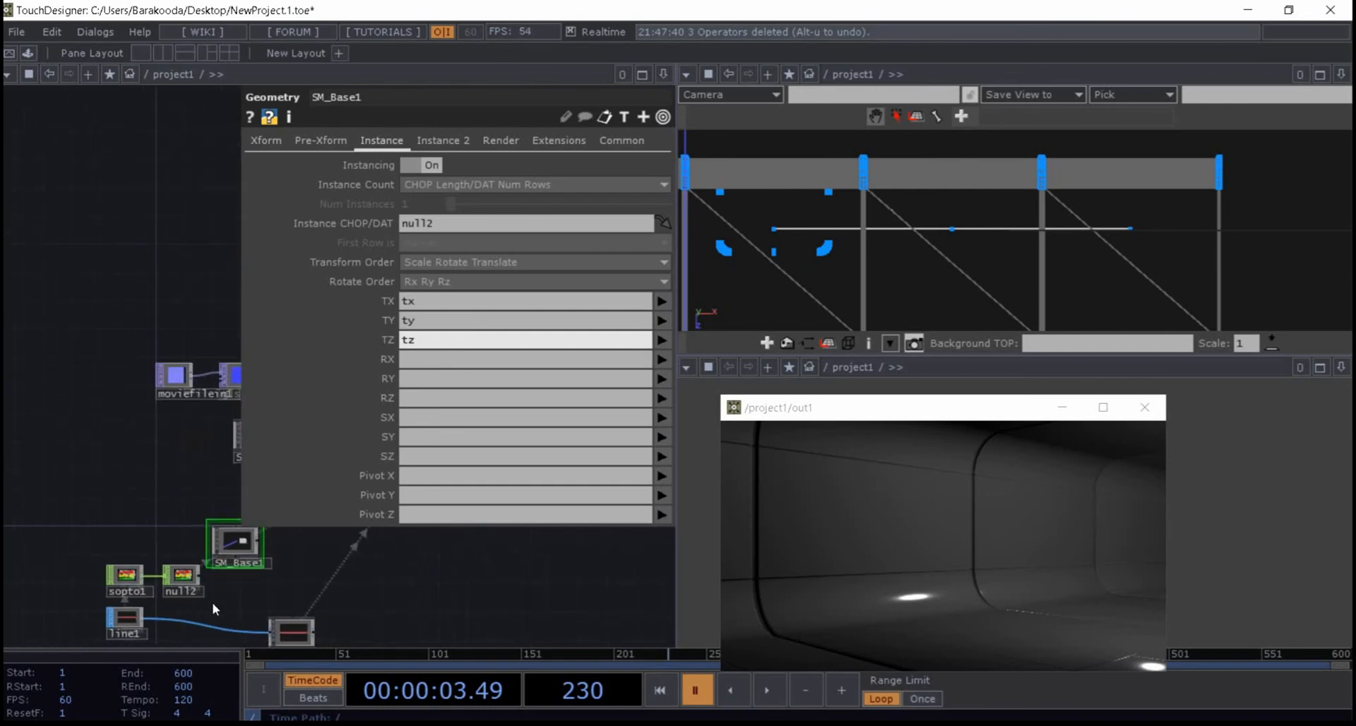
left_click_drag(233, 600, 152, 482)
scroll(164, 455, "up", 2)
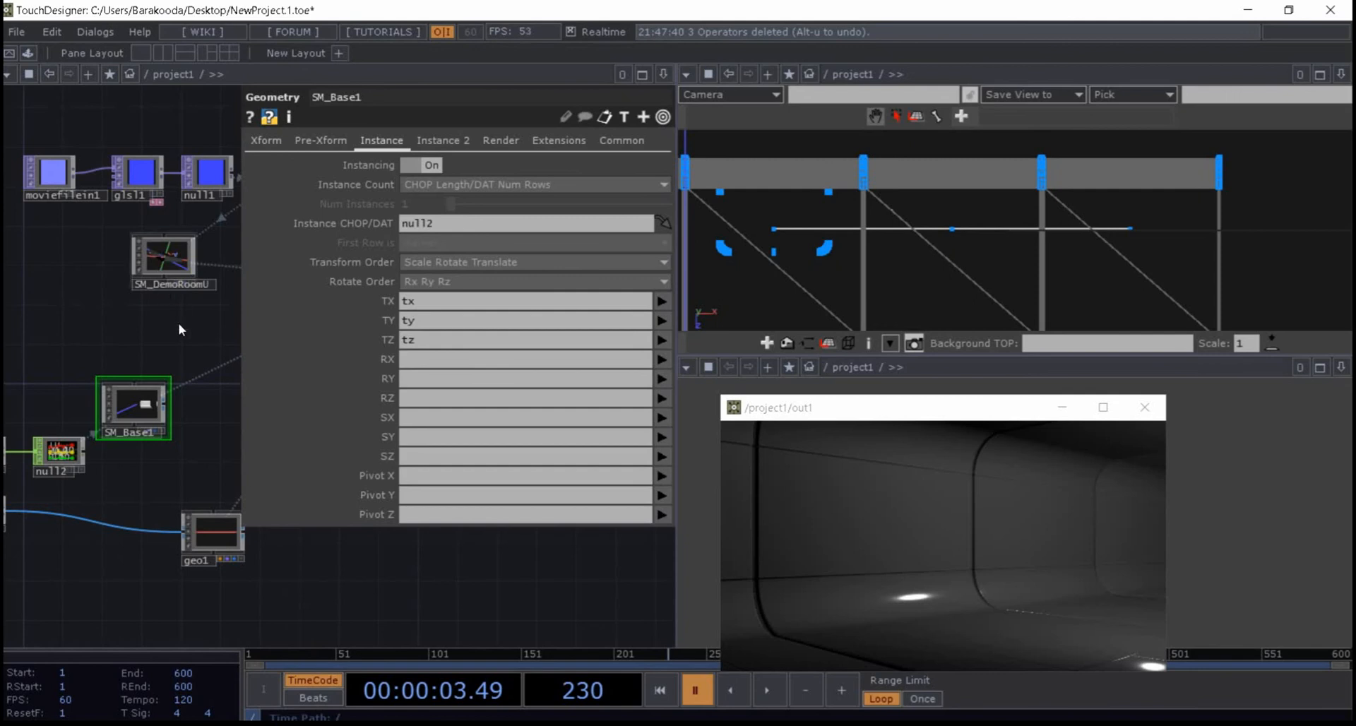
left_click(265, 142)
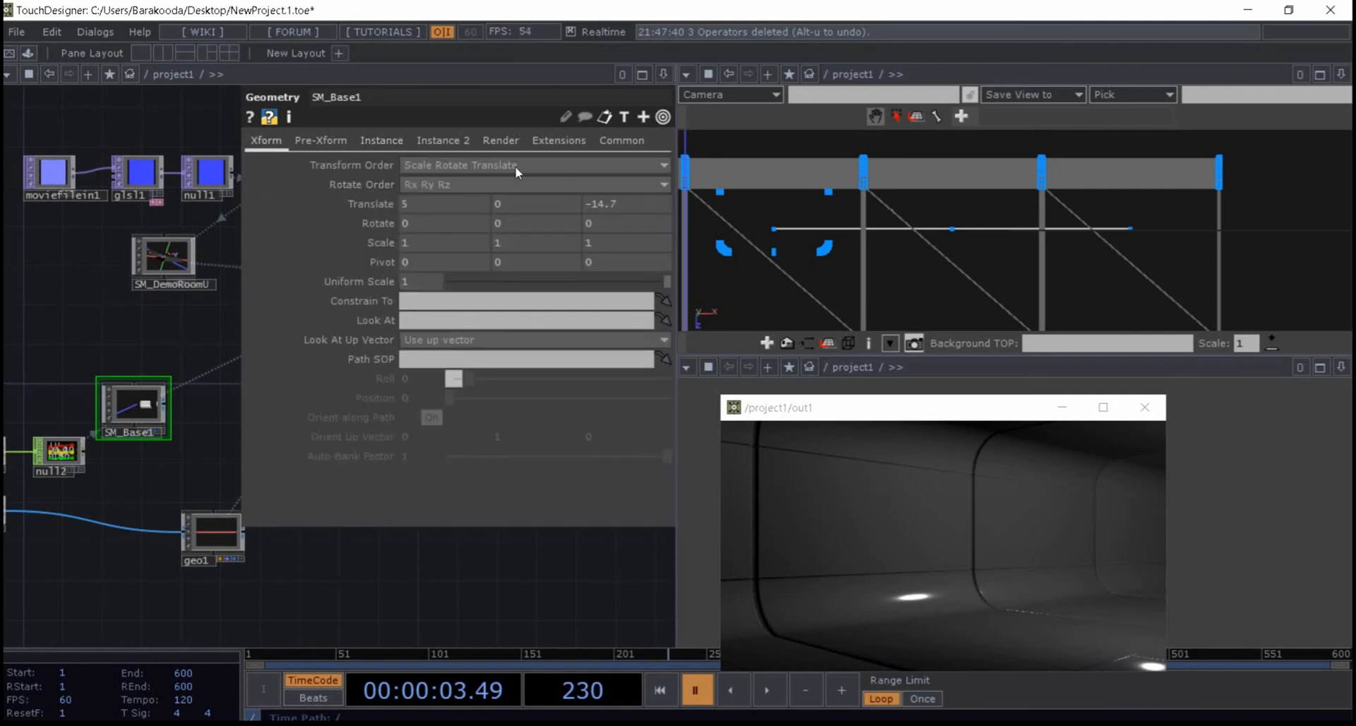
left_click(433, 209)
type("0")
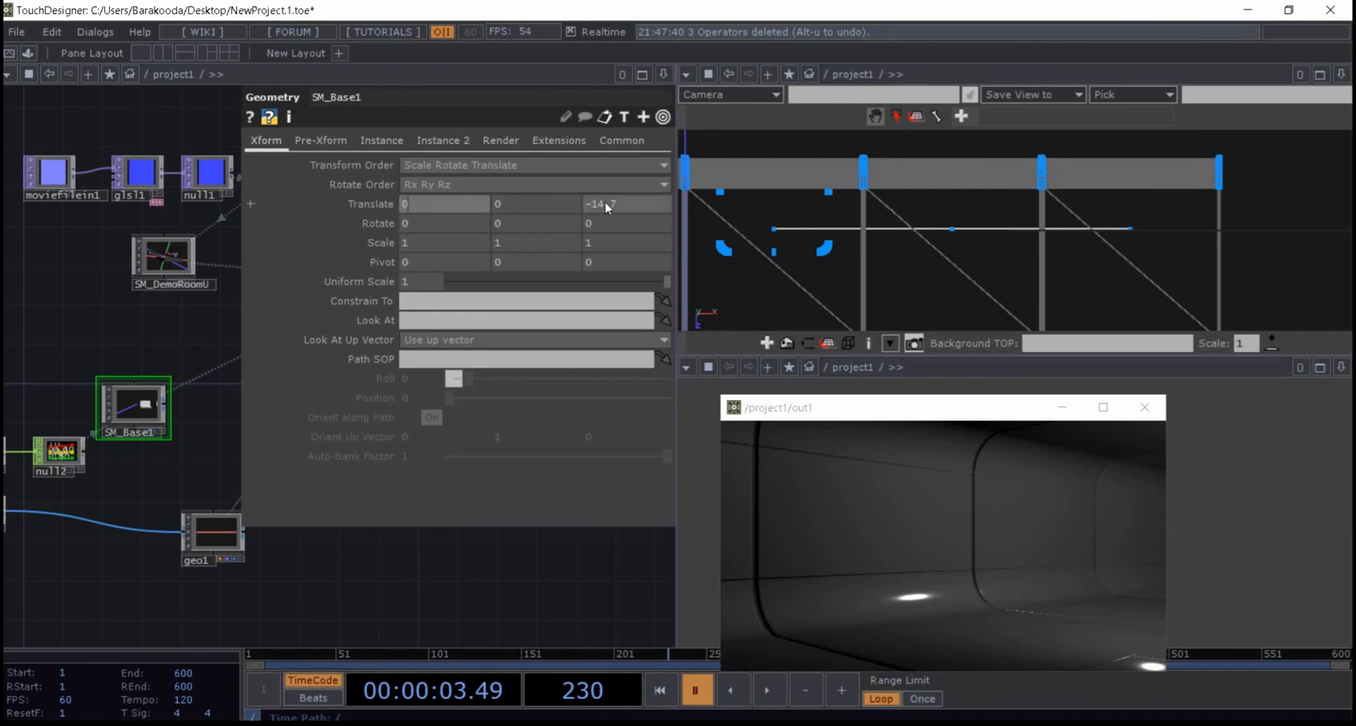
left_click(604, 204)
type("0")
key("Return")
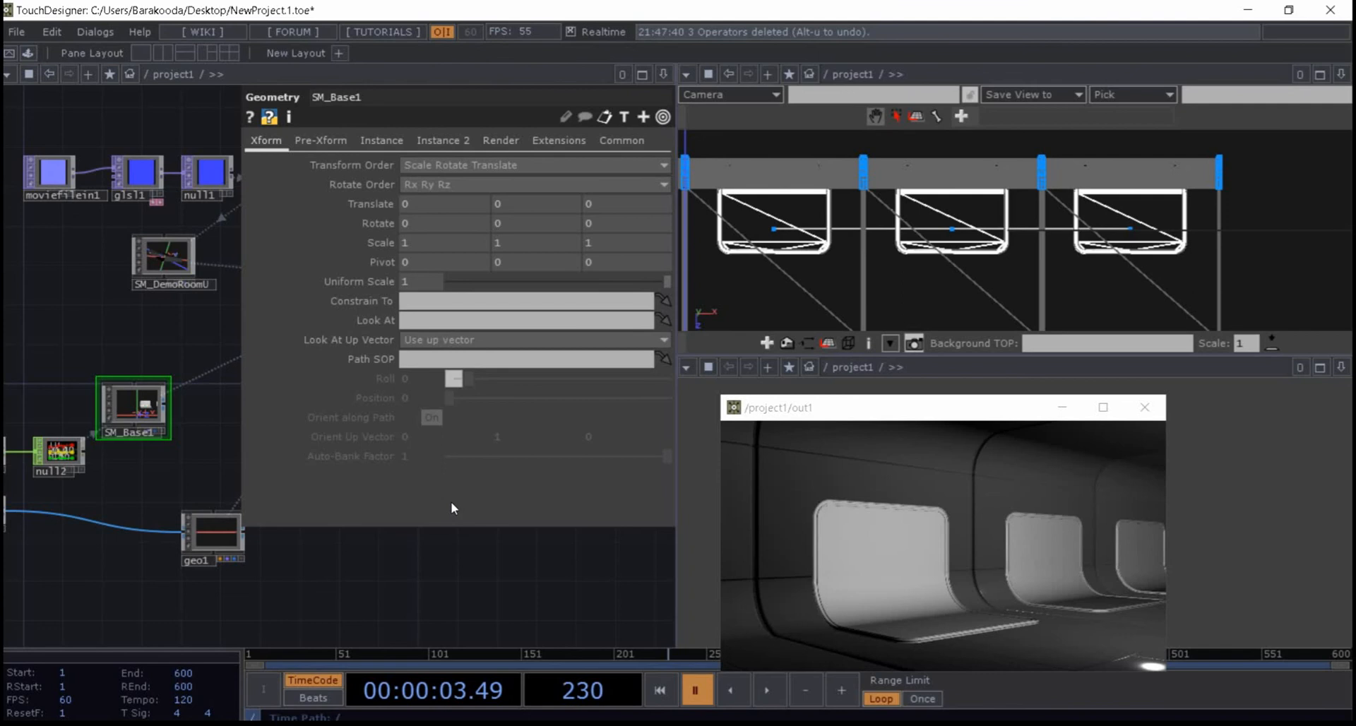
left_click(137, 33)
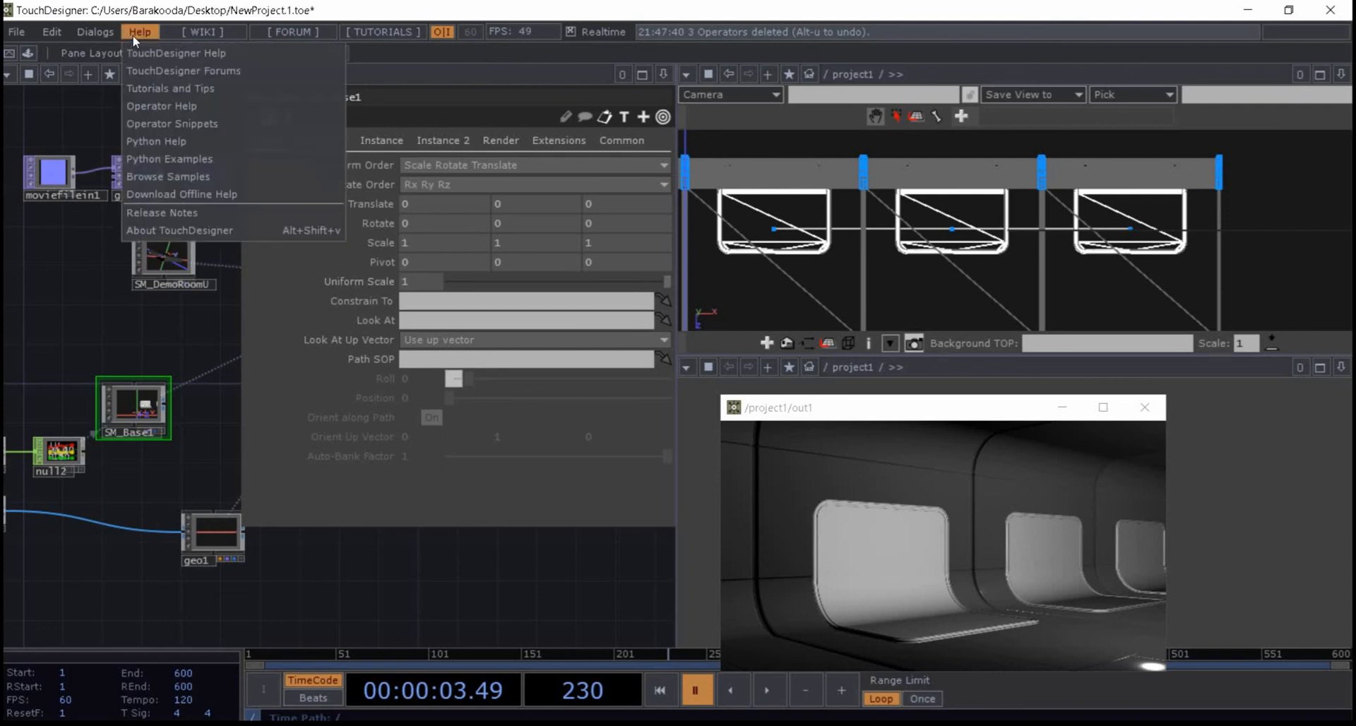
left_click(161, 124)
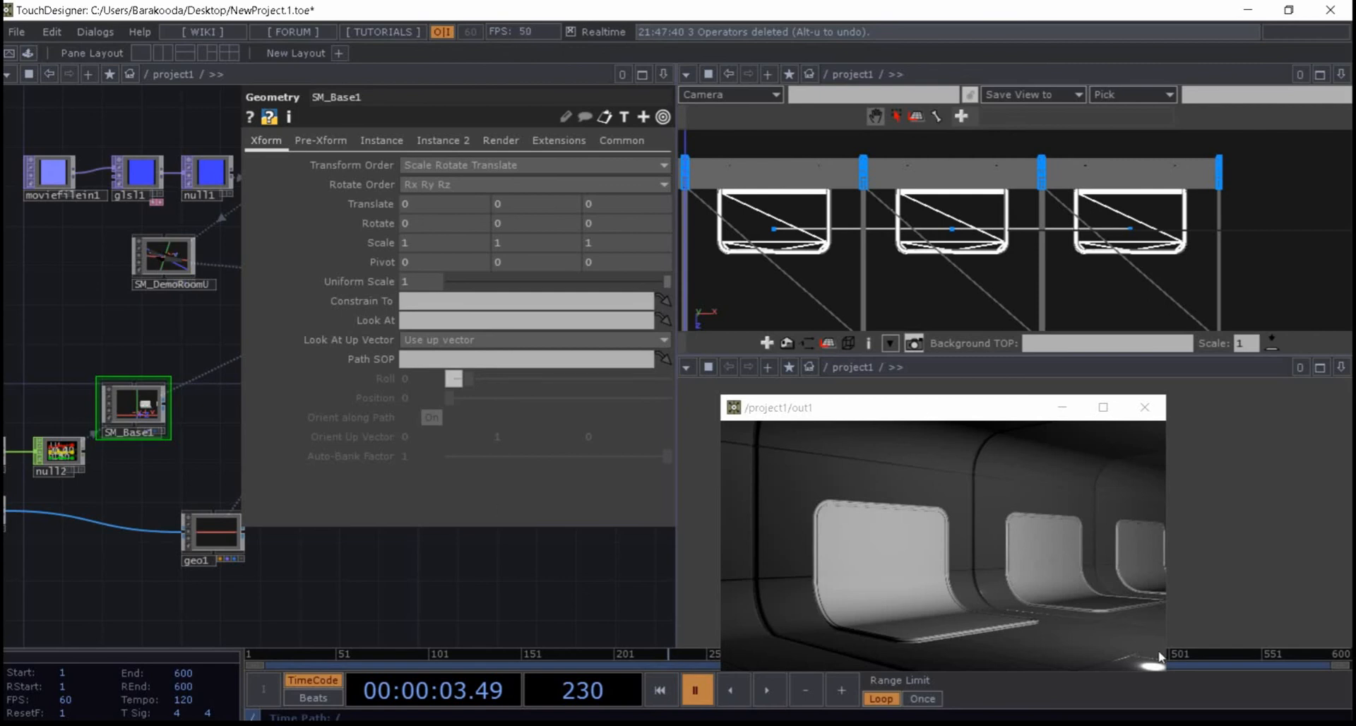
- Delete the geo1 component that displays line1
left_click_drag(426, 584, 510, 597)
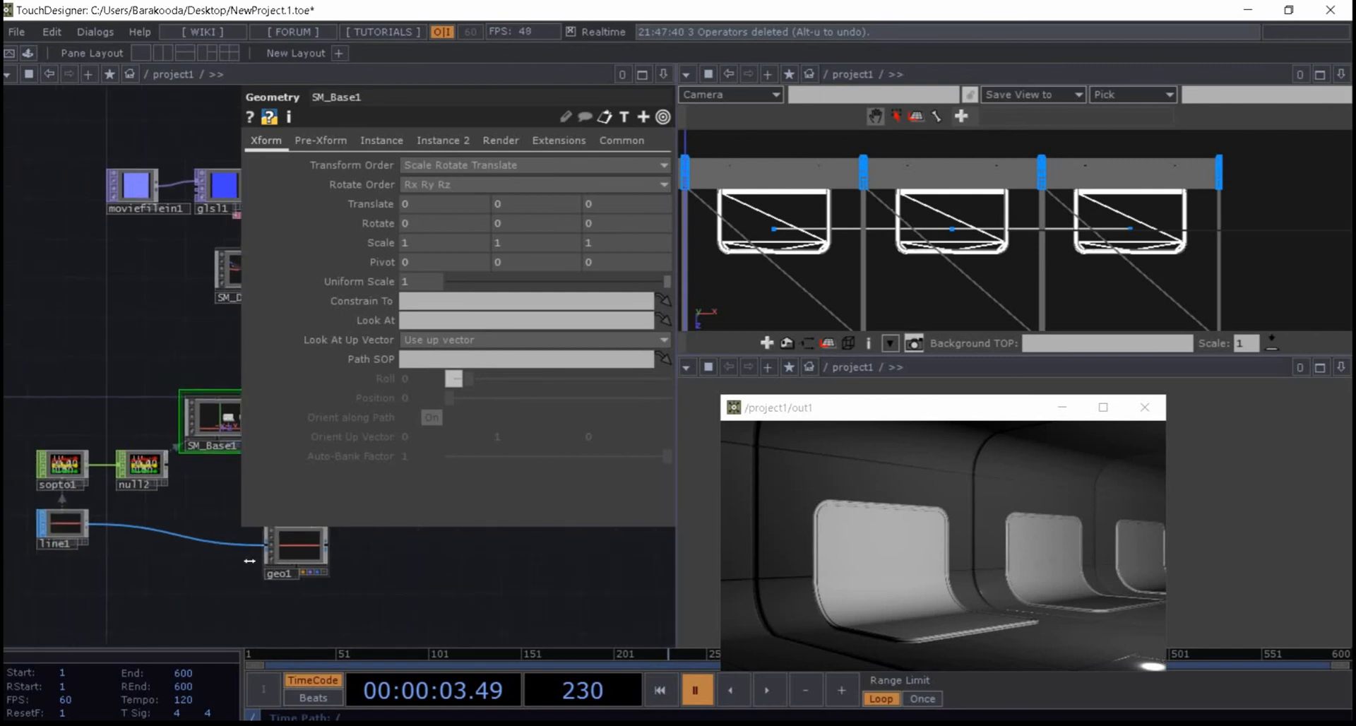
left_click_drag(165, 536, 126, 557)
left_click(274, 578)
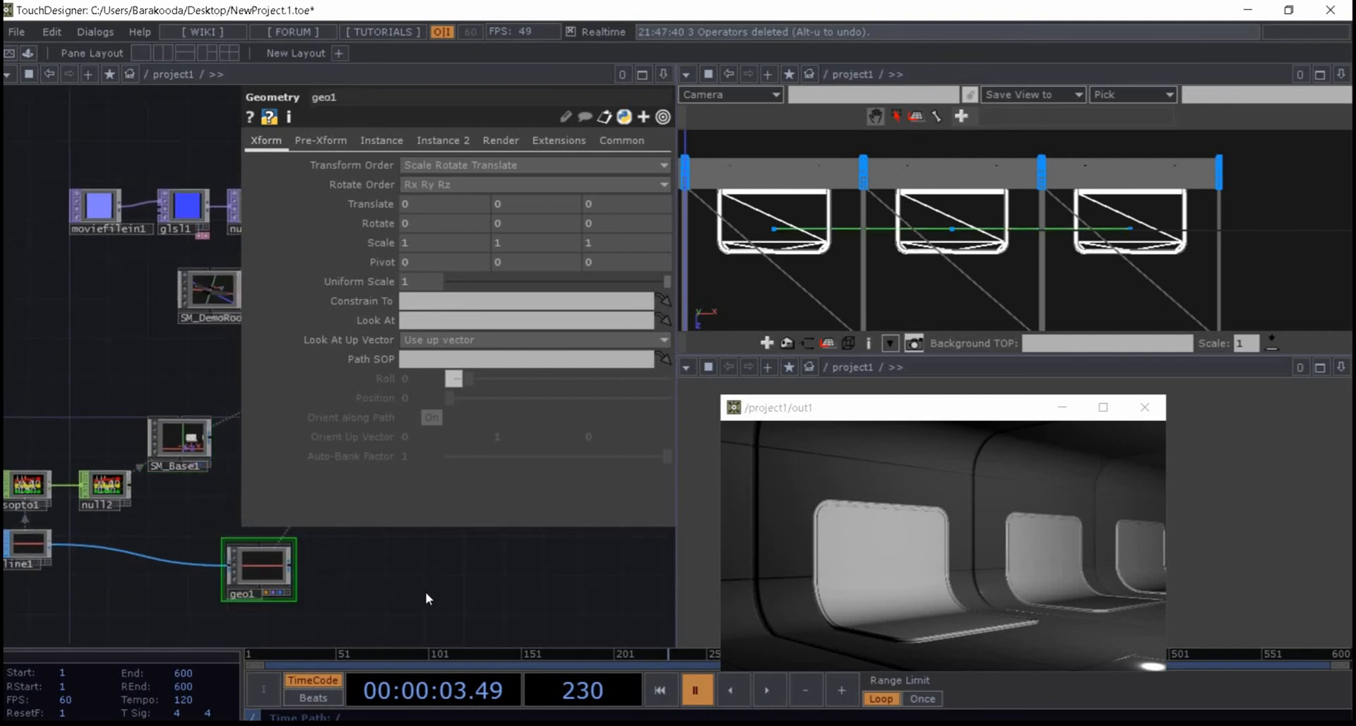
key("Delete")
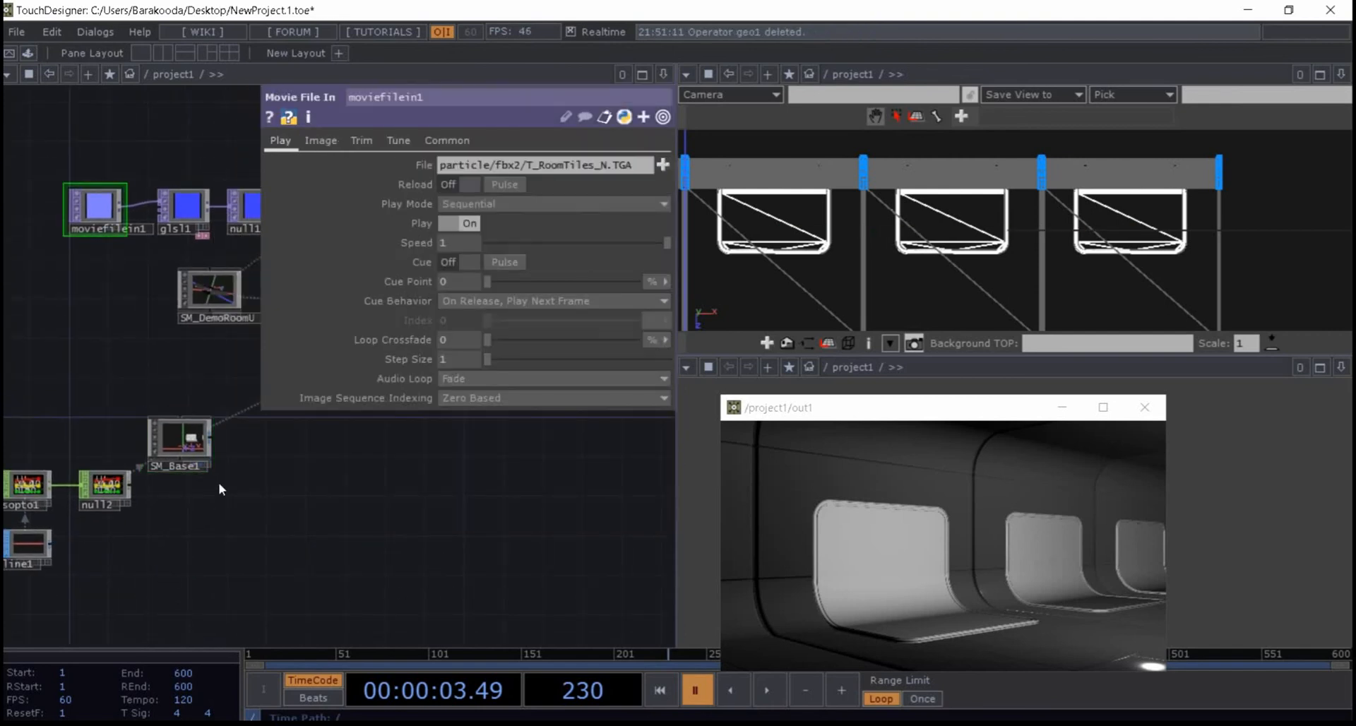
- Move line1 and sopto1 away from null2 to leave room for operators along the wire
left_click_drag(136, 502, 247, 523)
scroll(113, 512, "up", 5)
left_click_drag(240, 612, 209, 527)
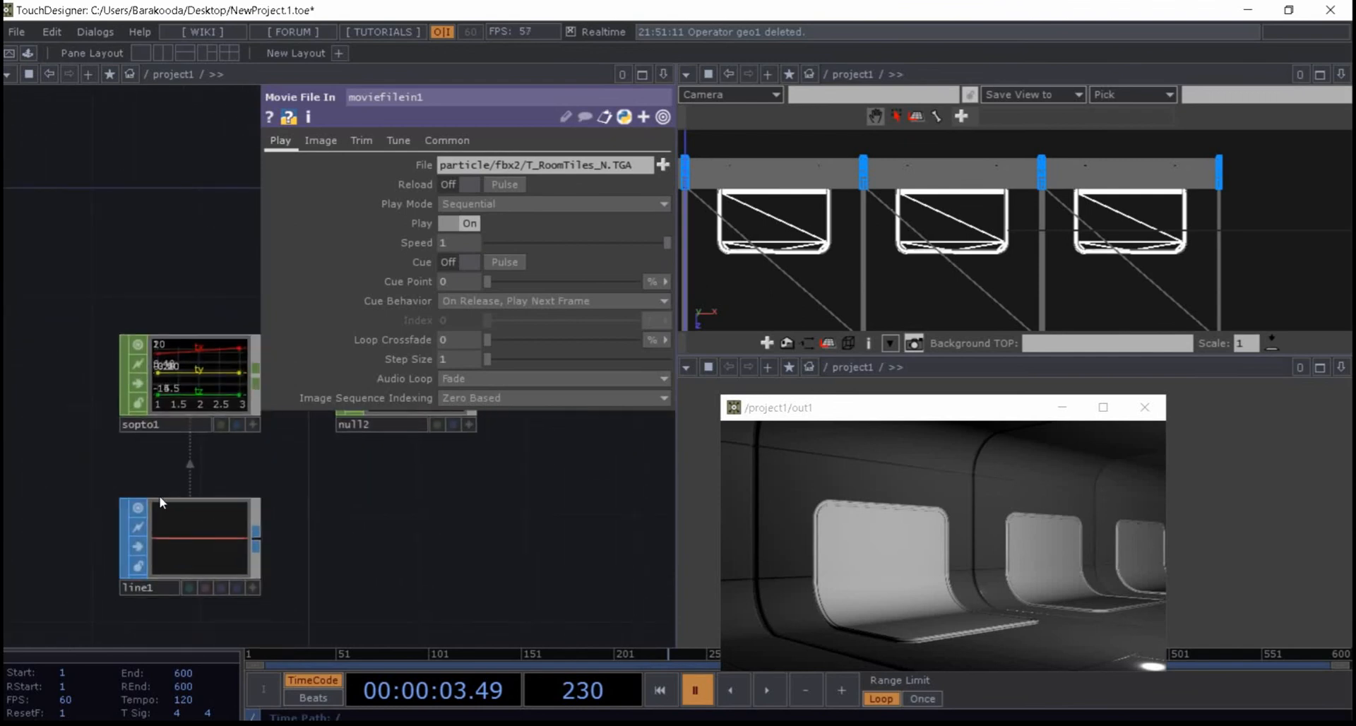
scroll(212, 513, "down", 5)
scroll(212, 509, "up", 4)
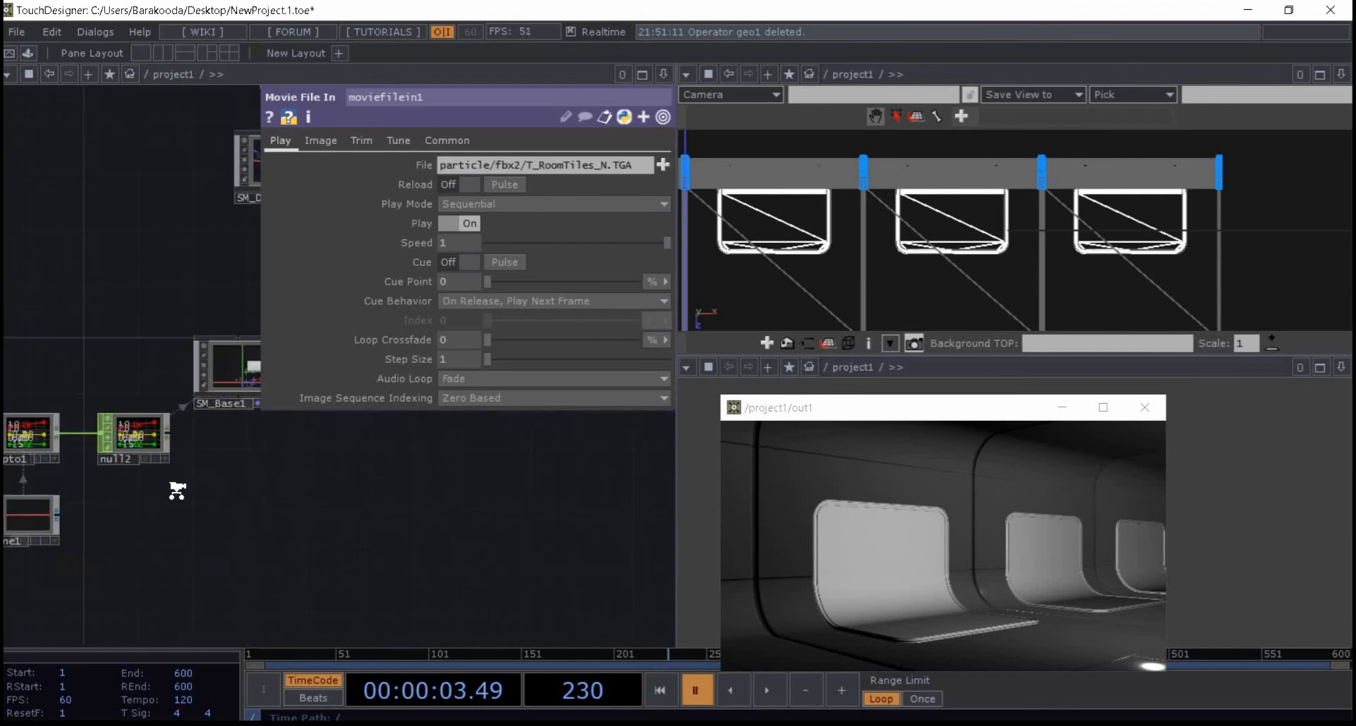
left_click(78, 582)
left_click_drag(262, 550, 317, 550)
left_click_drag(186, 555, 39, 555)
left_click_drag(337, 526, 446, 526)
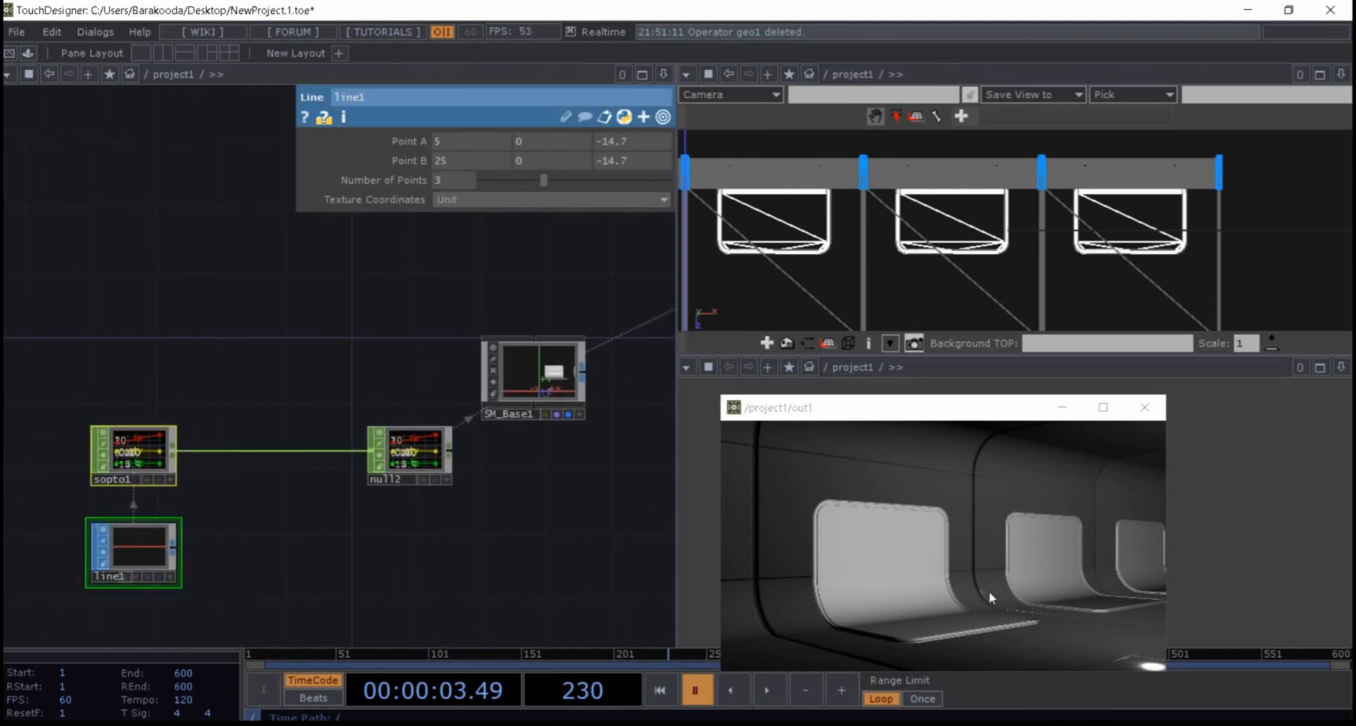
left_click(176, 456)
left_click(126, 456)
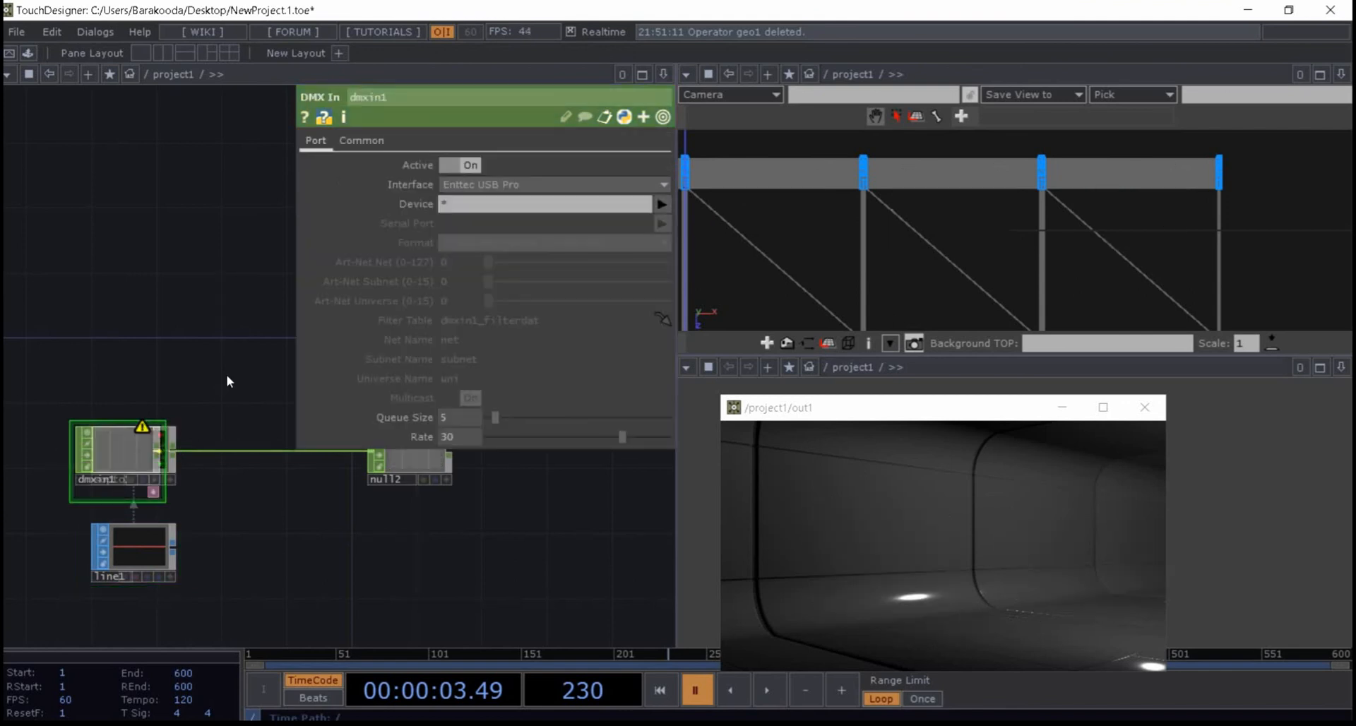
key("ctrl+z")
- Add a Noise CHOP and place it above the wire between sopto1 and null2
key("Tab")
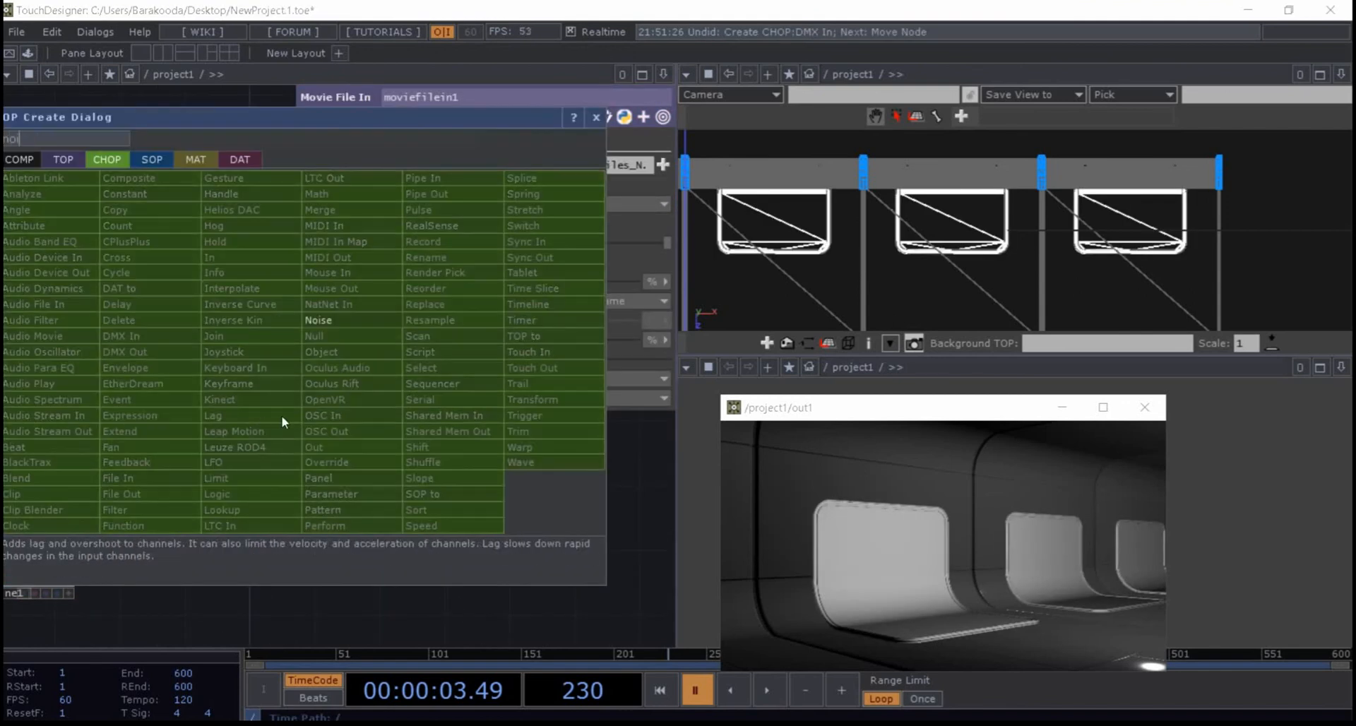
left_click(319, 321)
left_click(159, 359)
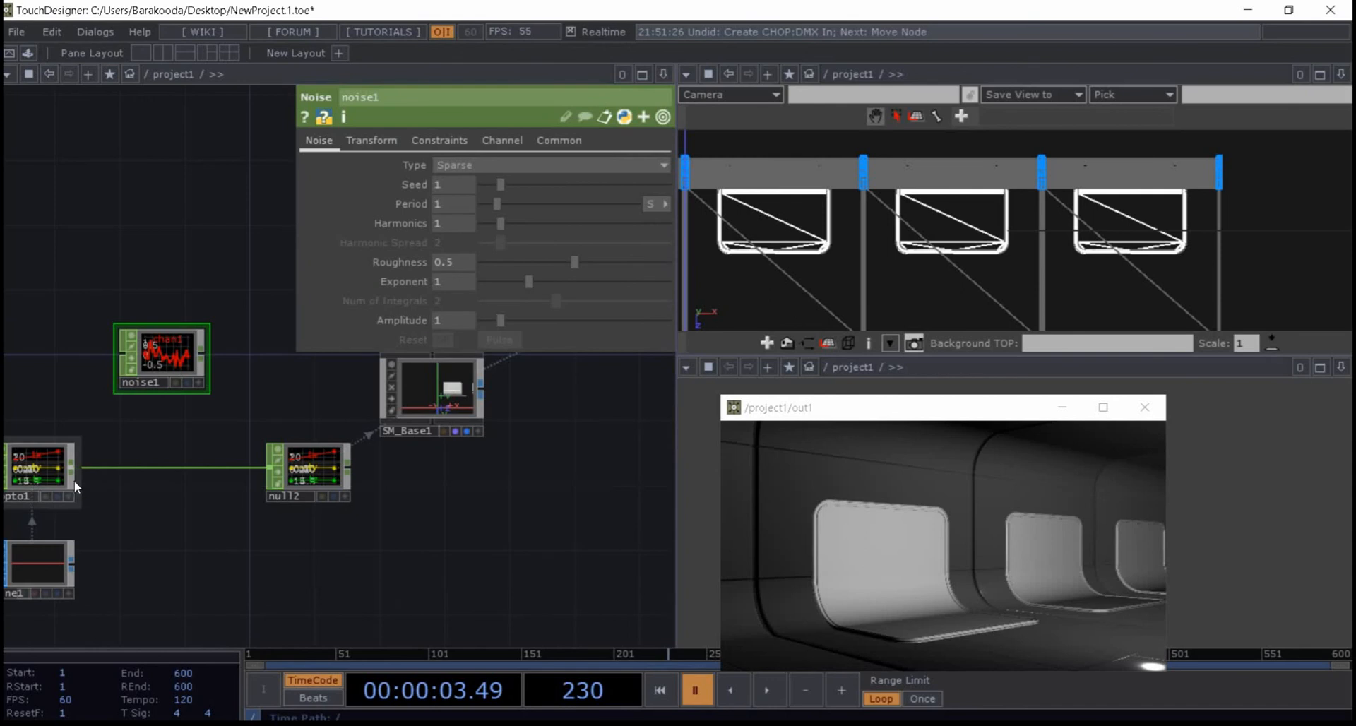
- Move the noise1 operator directly above sopto1 in the network
left_click_drag(152, 367, 44, 394)
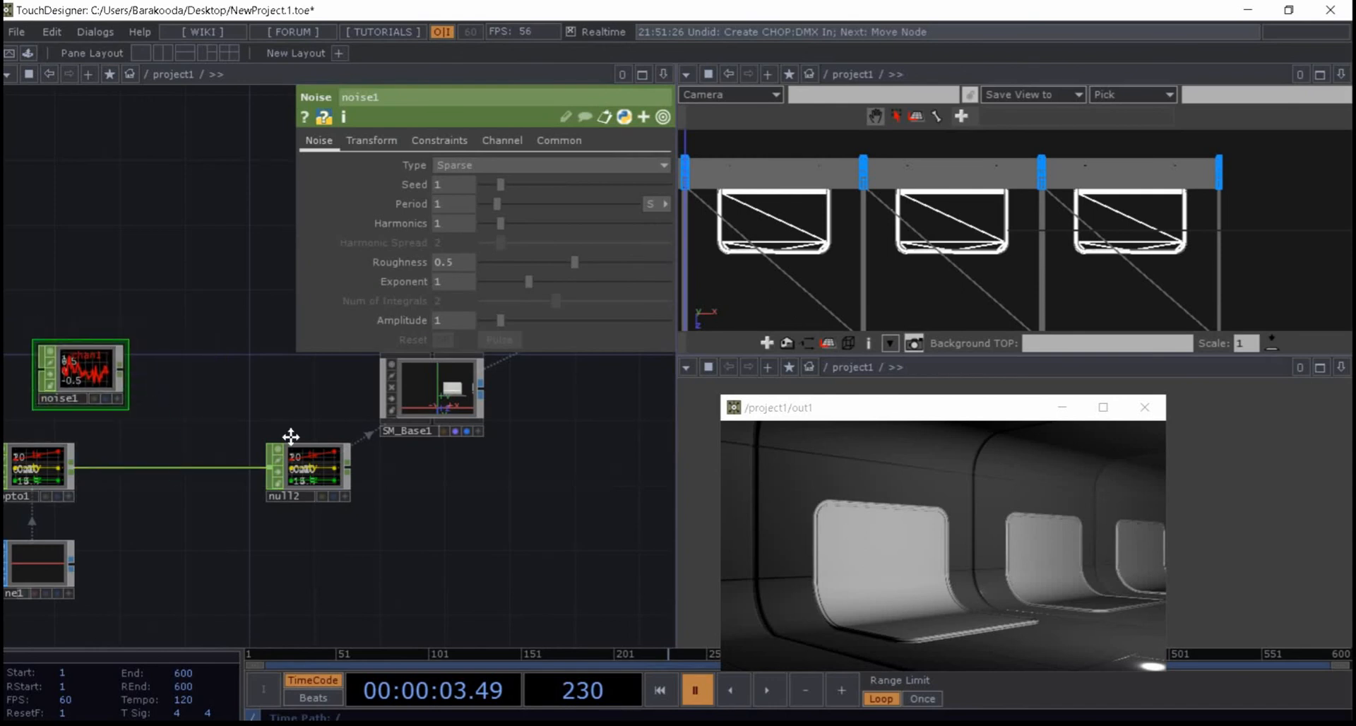
left_click_drag(285, 439, 404, 448)
left_click_drag(215, 397, 165, 405)
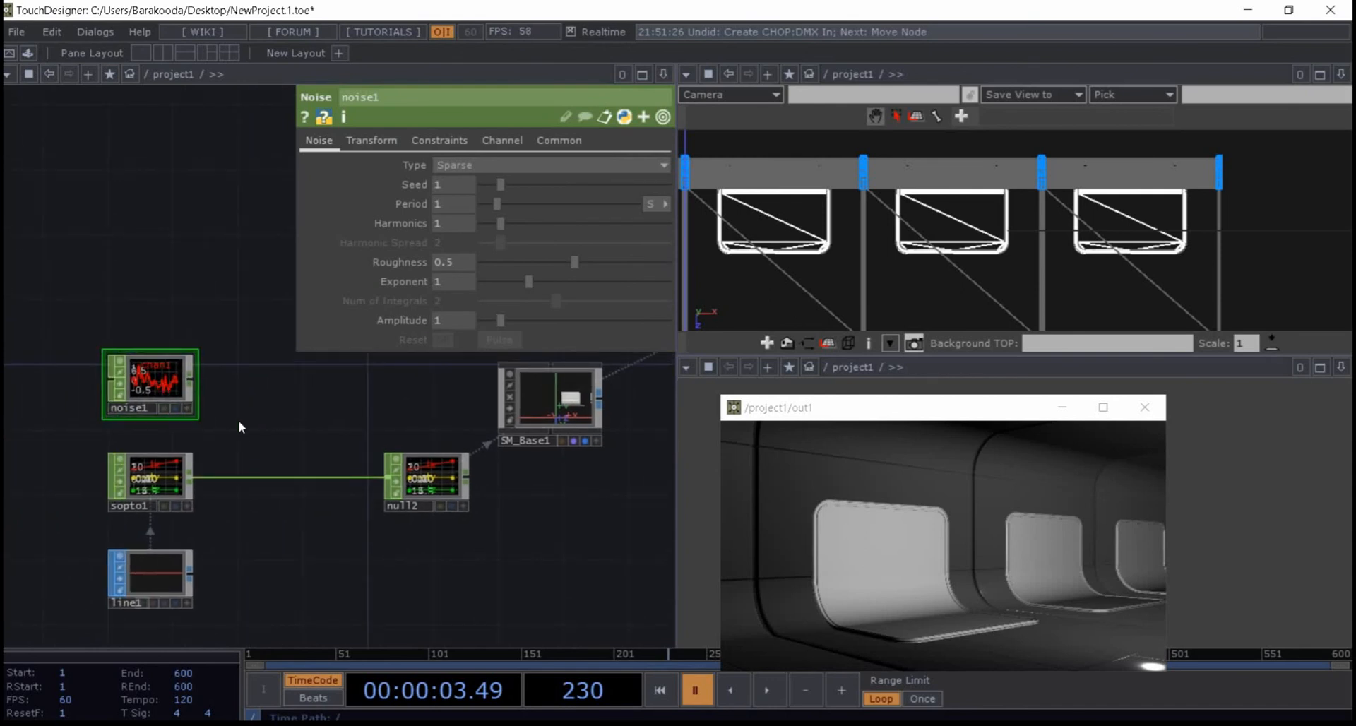
left_click_drag(262, 420, 225, 424)
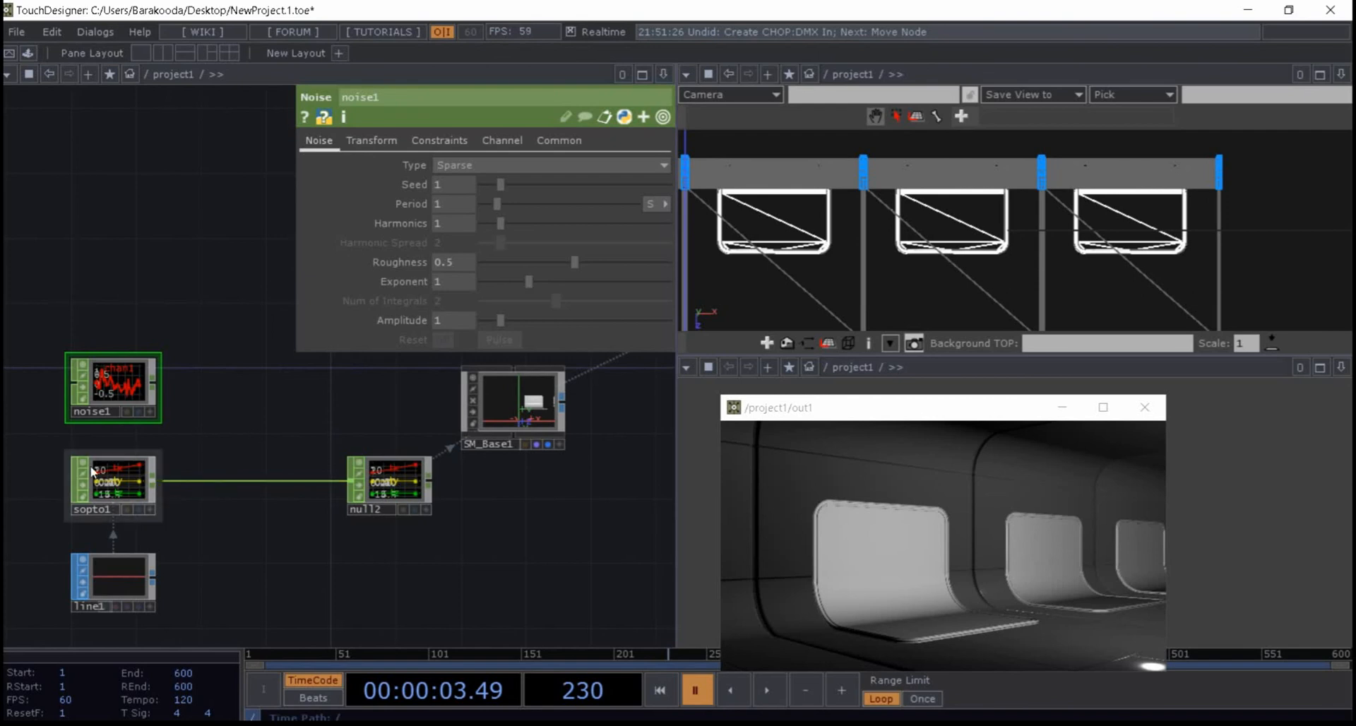
- Add a Math CHOP after noise1 and wire sopto1 in as its second input
key("Tab")
type("ad")
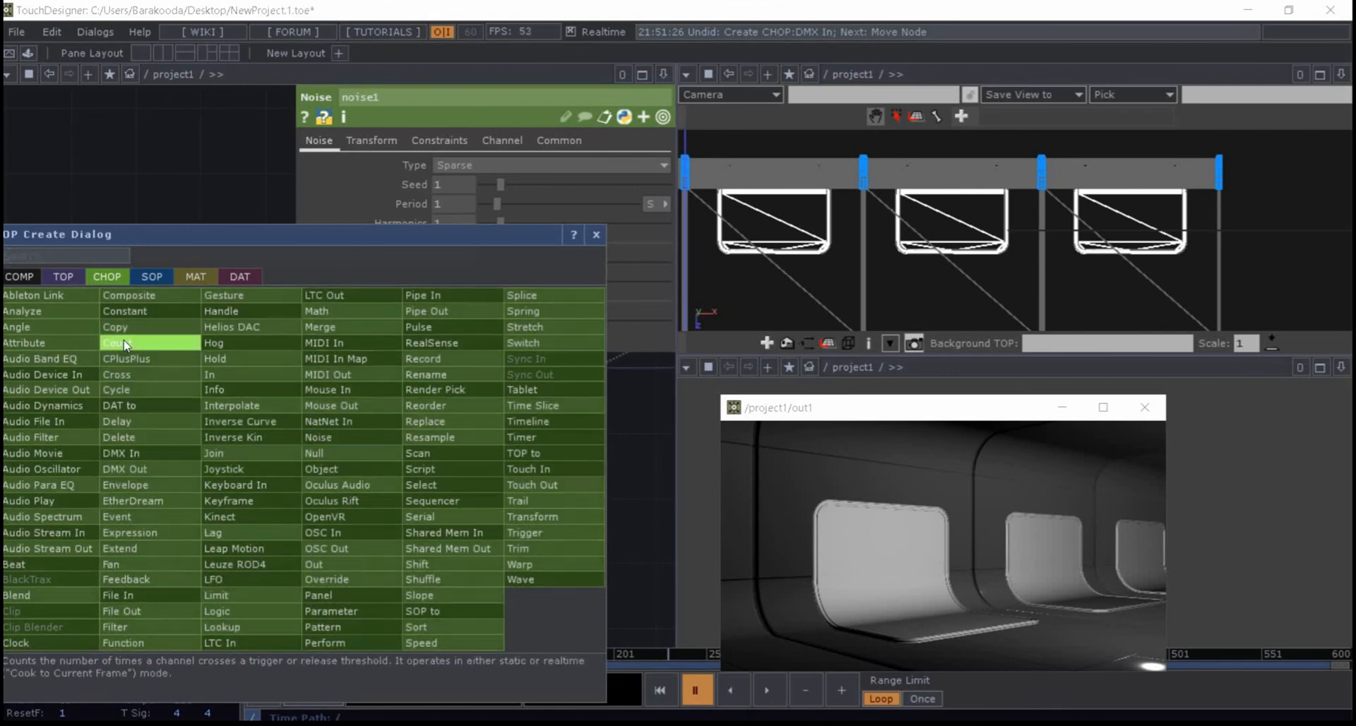
key("BackSpace")
key("BackSpace")
type("math")
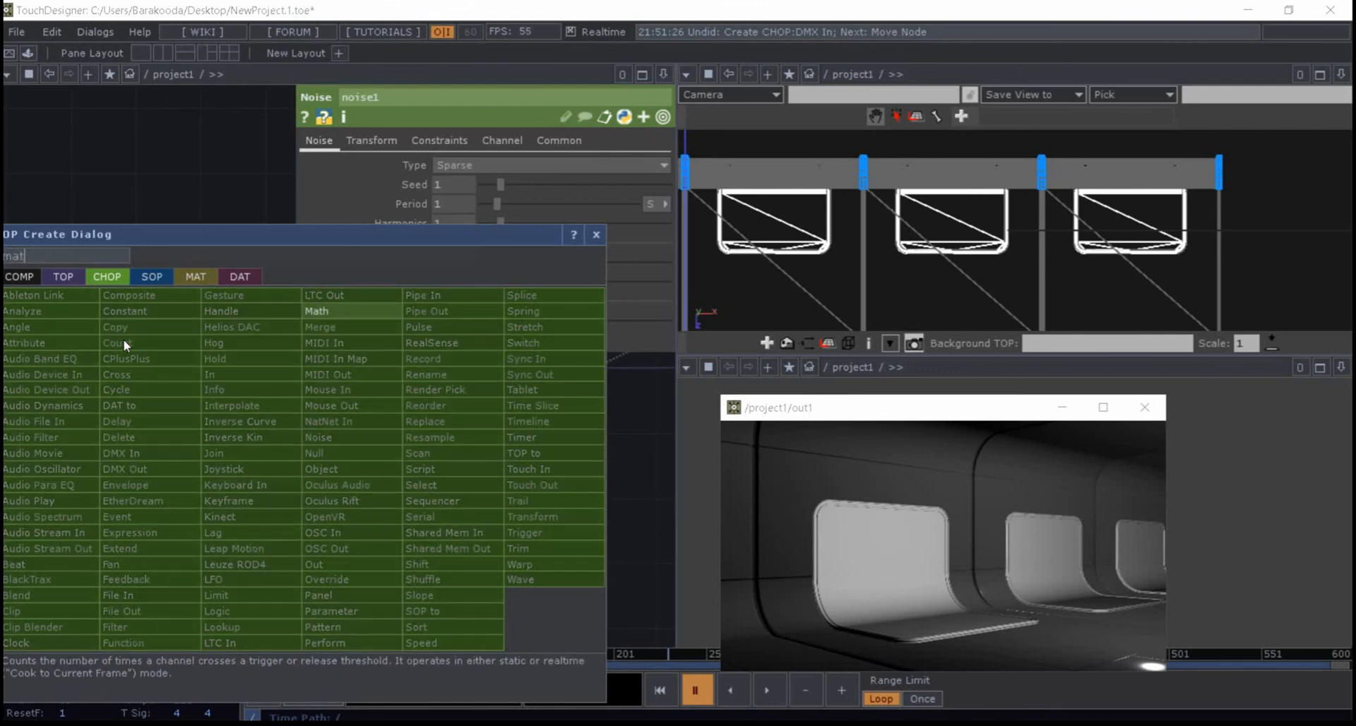
left_click(372, 319)
left_click(247, 416)
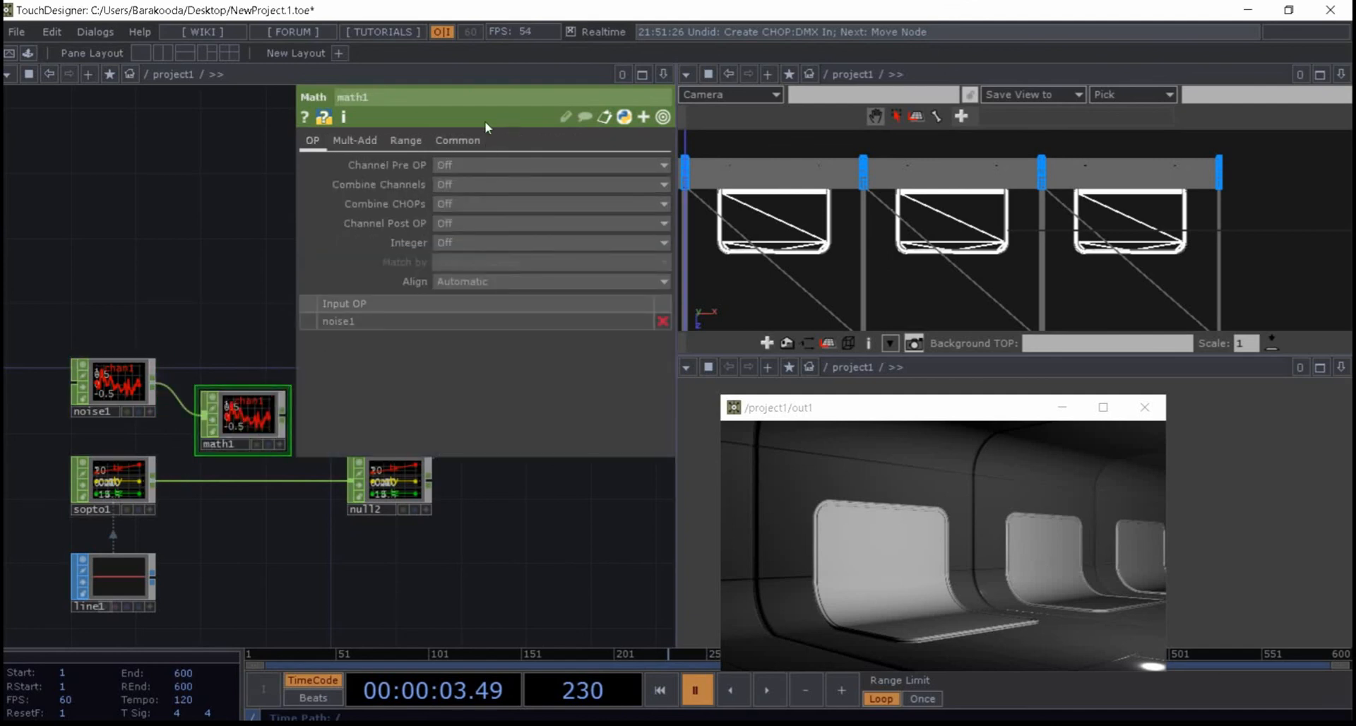
left_click(458, 140)
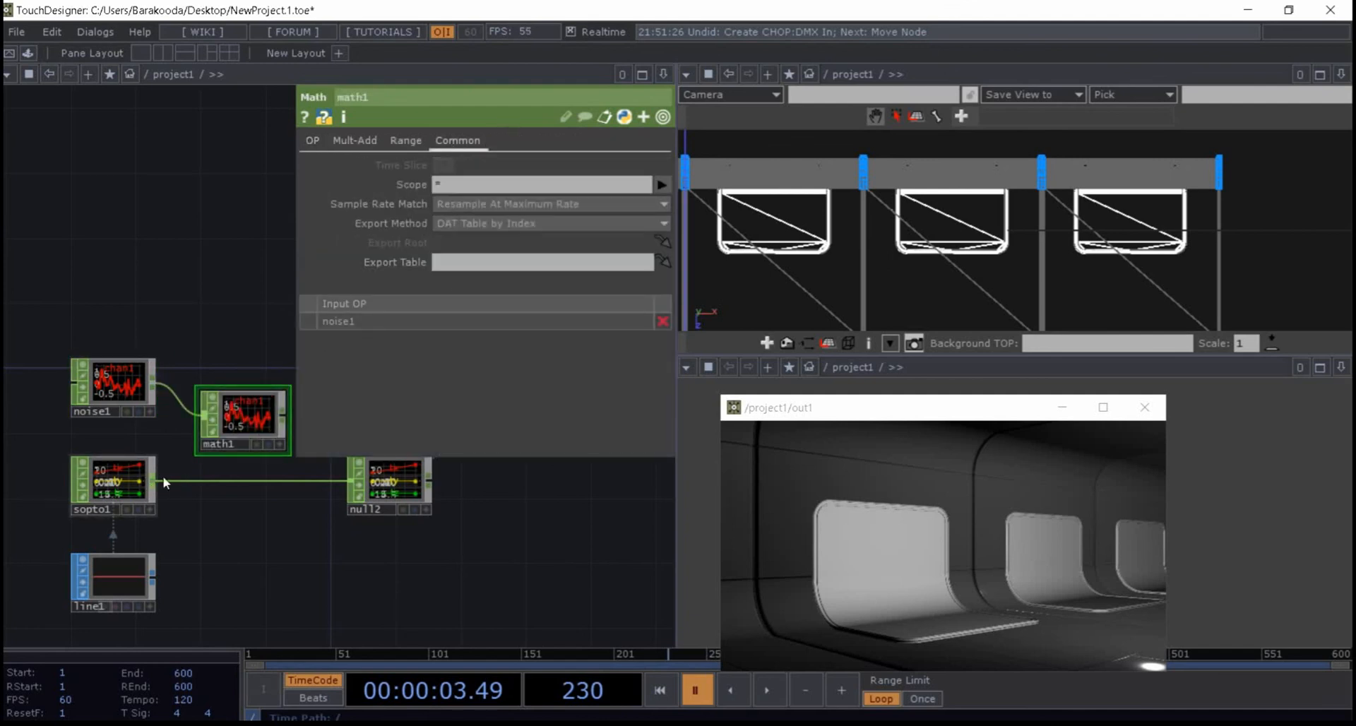
left_click_drag(153, 482, 205, 417)
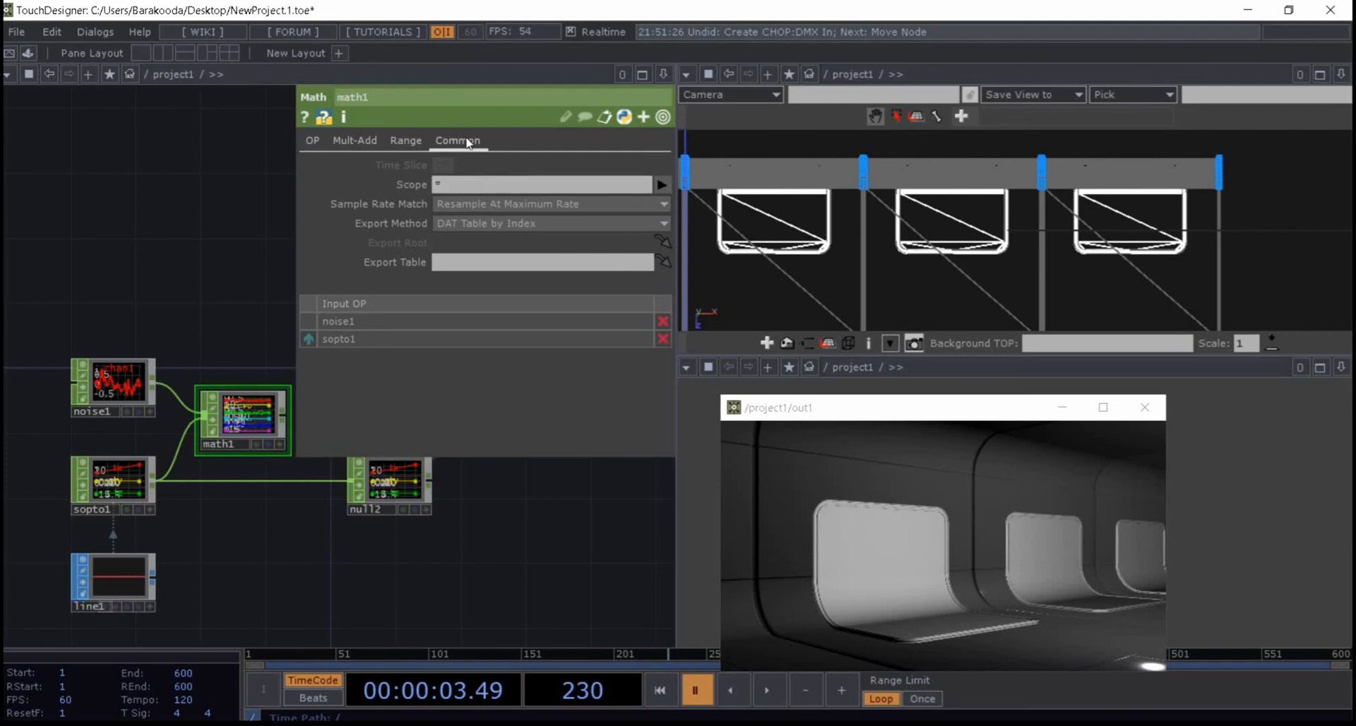
- Set math1's Scope to chan1 and ty, and set its Combine CHOPs to Add
left_click(663, 185)
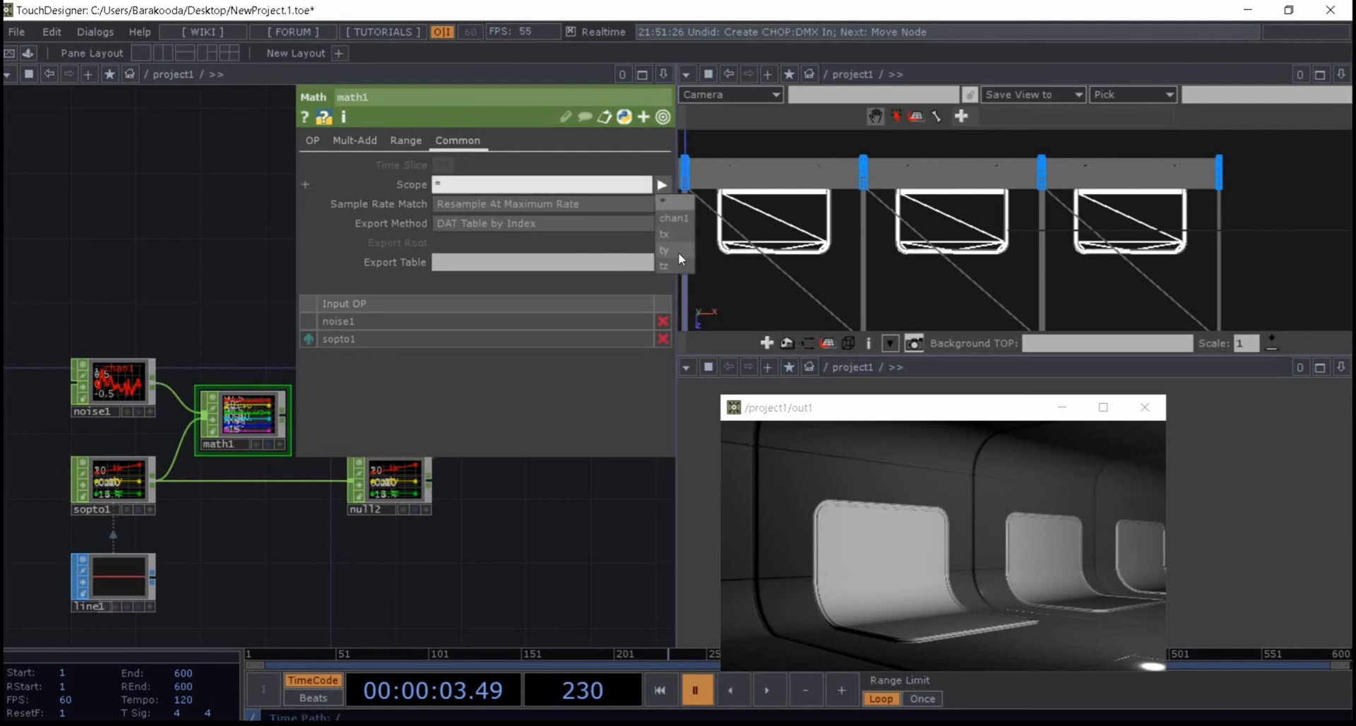
left_click(689, 218)
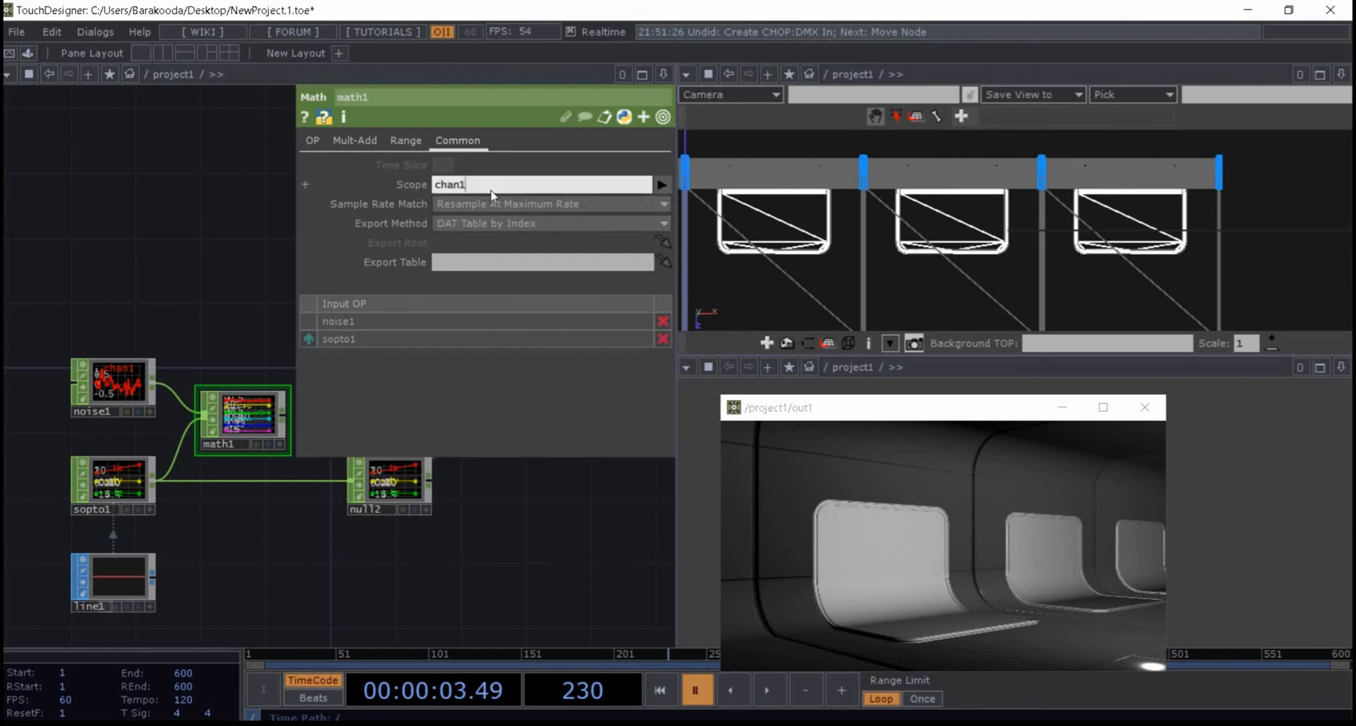
type("ty")
key("Return")
left_click(316, 143)
left_click(446, 203)
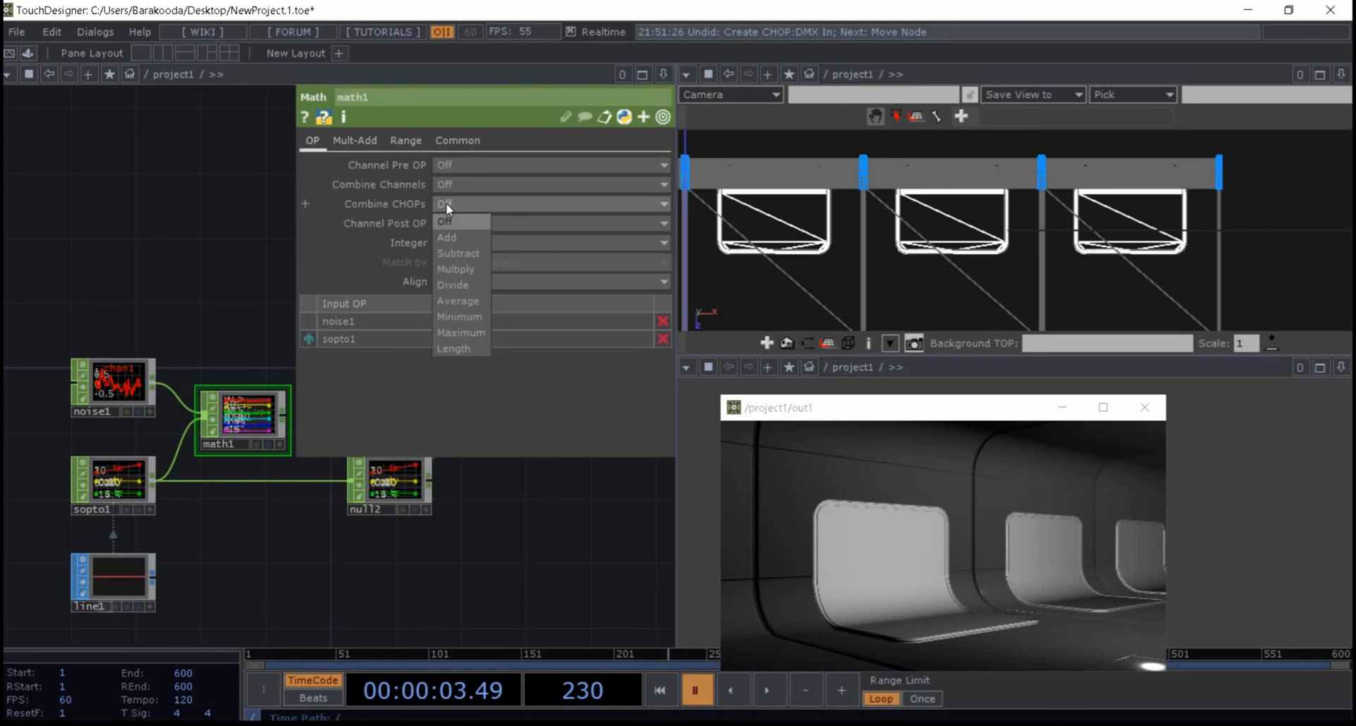
left_click(458, 239)
- Drive noise1's Translate X with the expression absTime.frame
left_click_drag(186, 318, 130, 363)
left_click(60, 395)
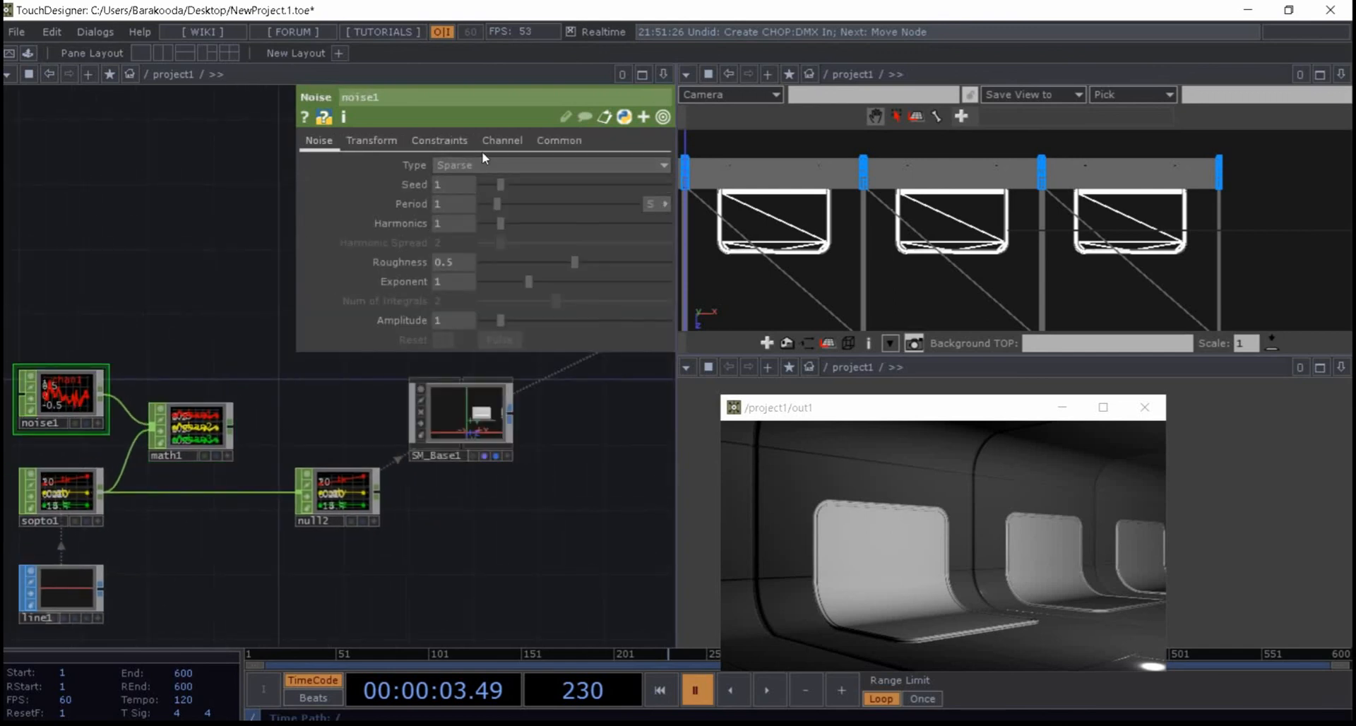
left_click(372, 141)
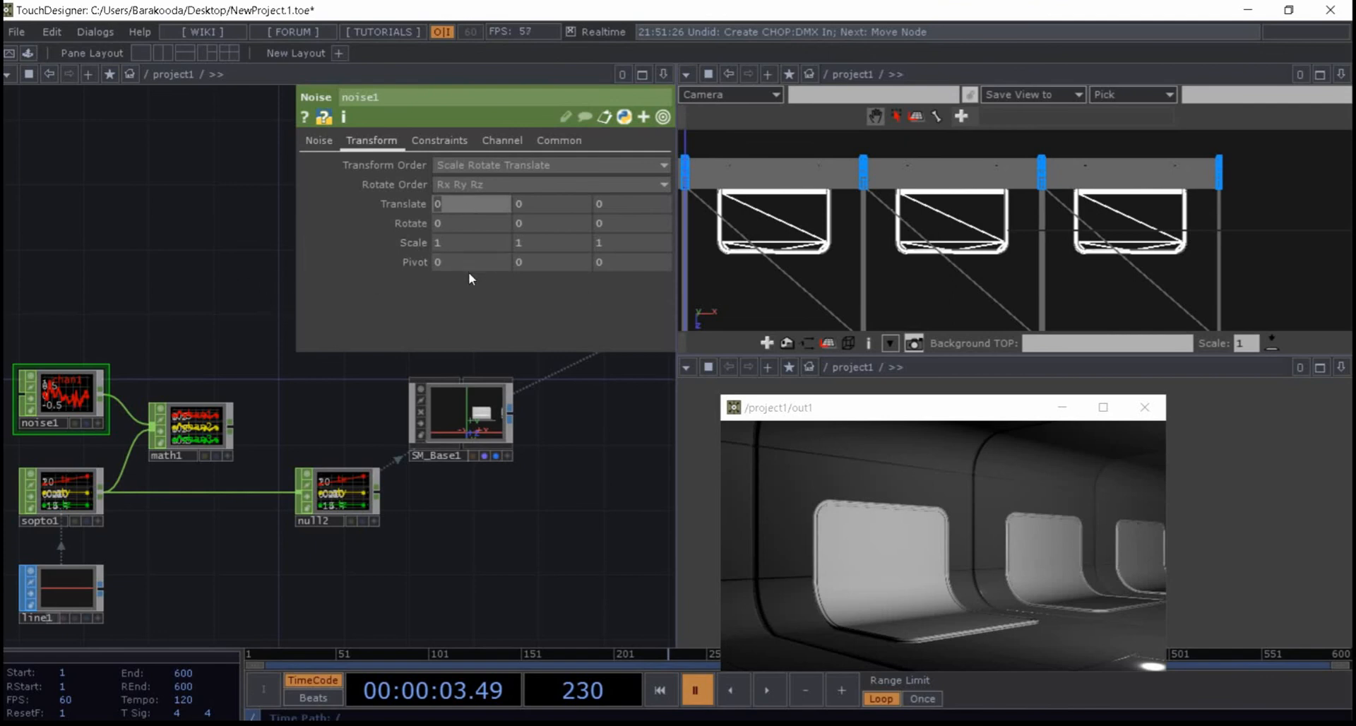
type("absFrame.")
key("BackSpace")
key("BackSpace")
key("BackSpace")
key("BackSpace")
key("BackSpace")
key("BackSpace")
type("Time.frame")
key("Return")
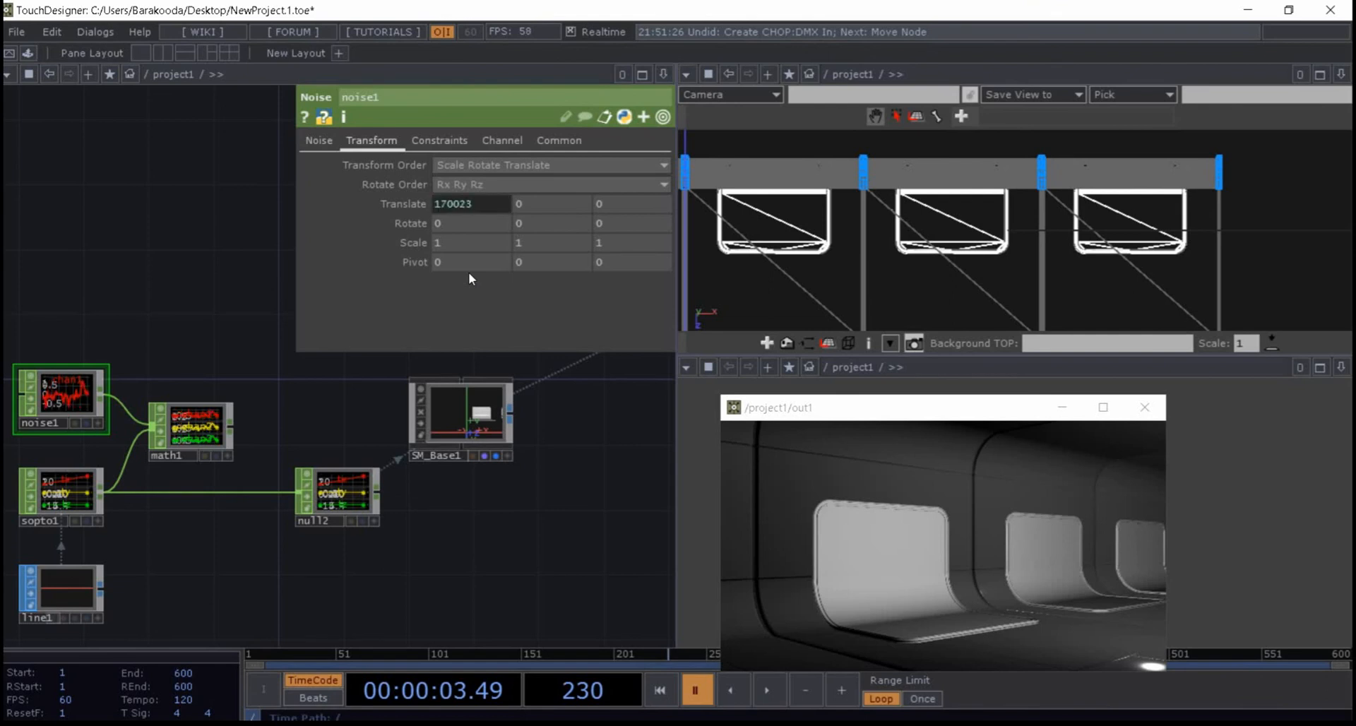
- Examine noise1's channel and transform settings, and start timeline playback
scroll(113, 338, "up", 4)
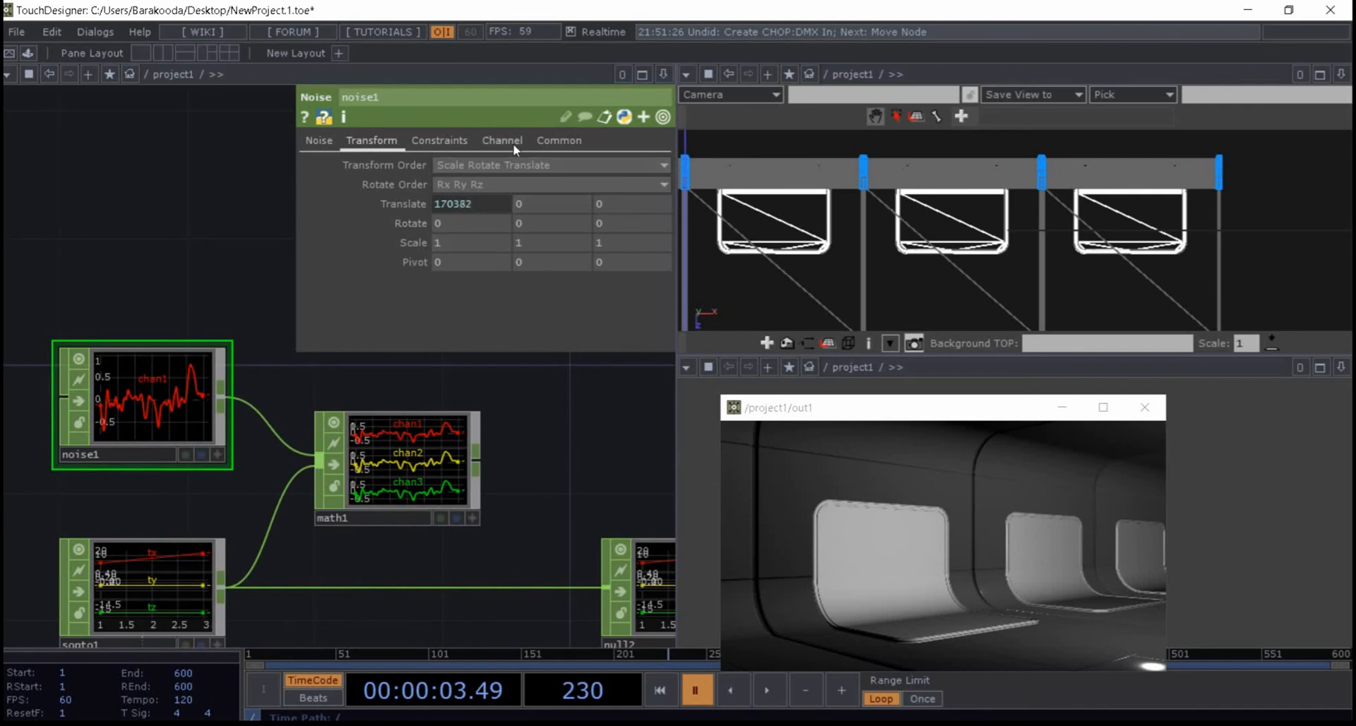
left_click(440, 141)
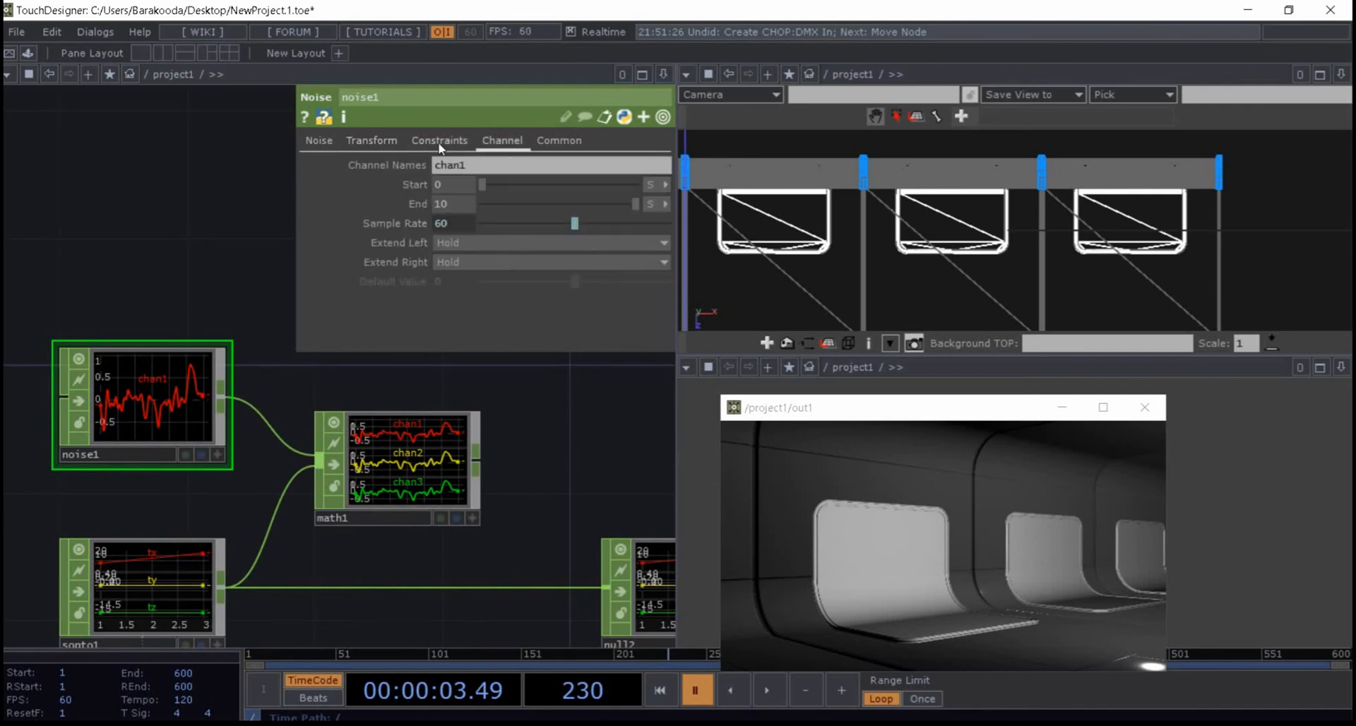
left_click(387, 144)
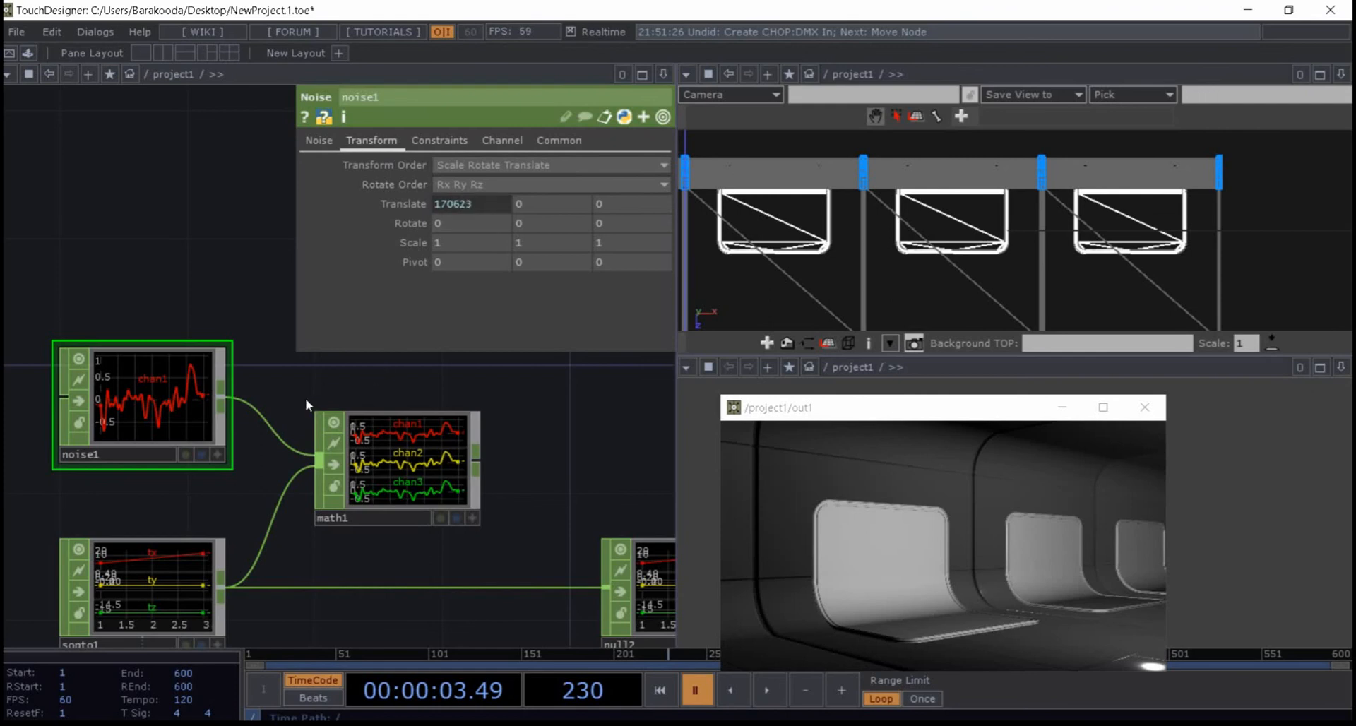
left_click(773, 695)
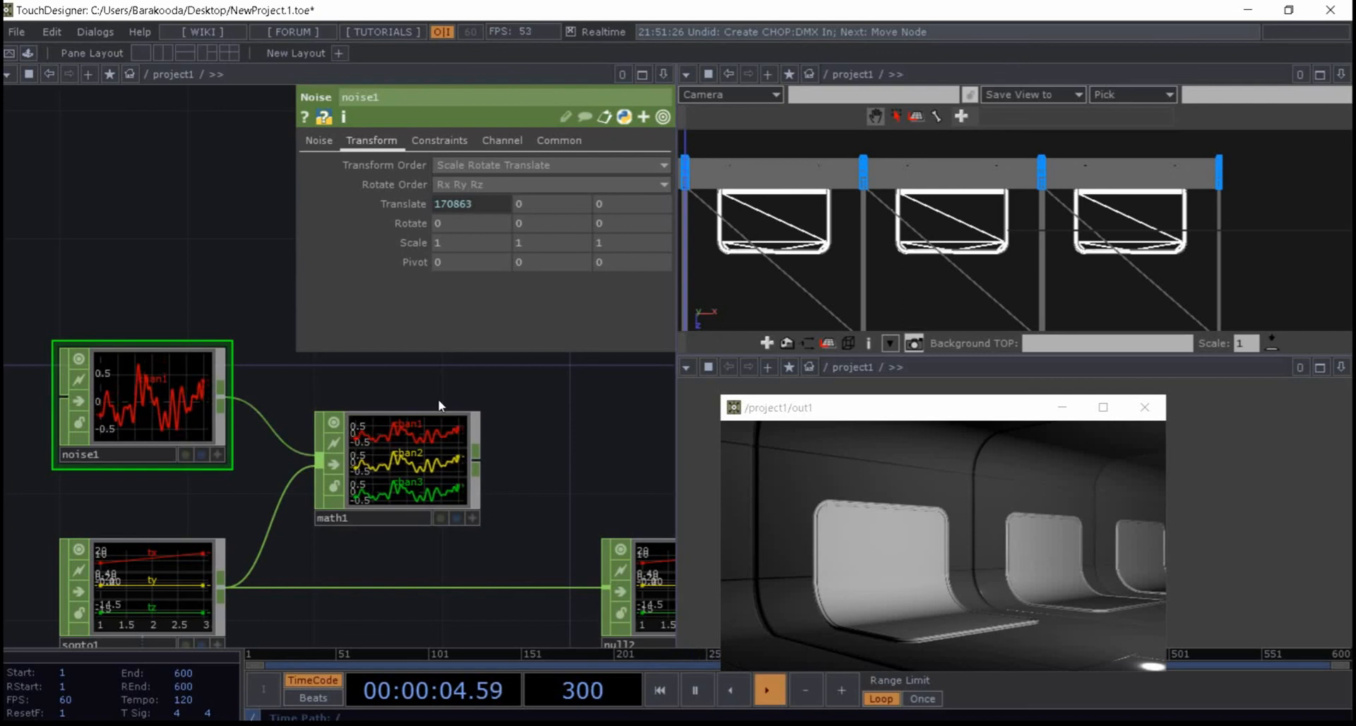
- Reorder math1's inputs so sopto1 comes first, and reduce its Scope to ty only
left_click(383, 486)
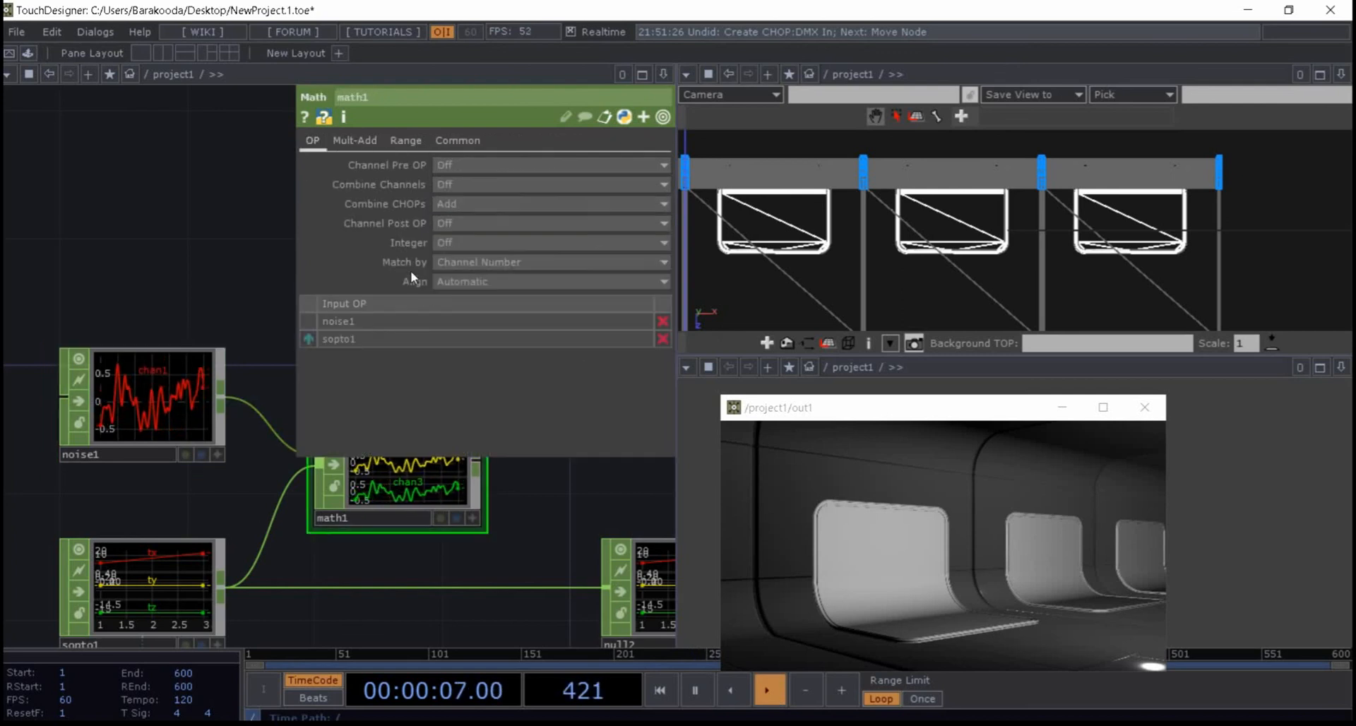
left_click_drag(527, 536, 466, 533)
left_click(309, 340)
left_click_drag(443, 459, 509, 494)
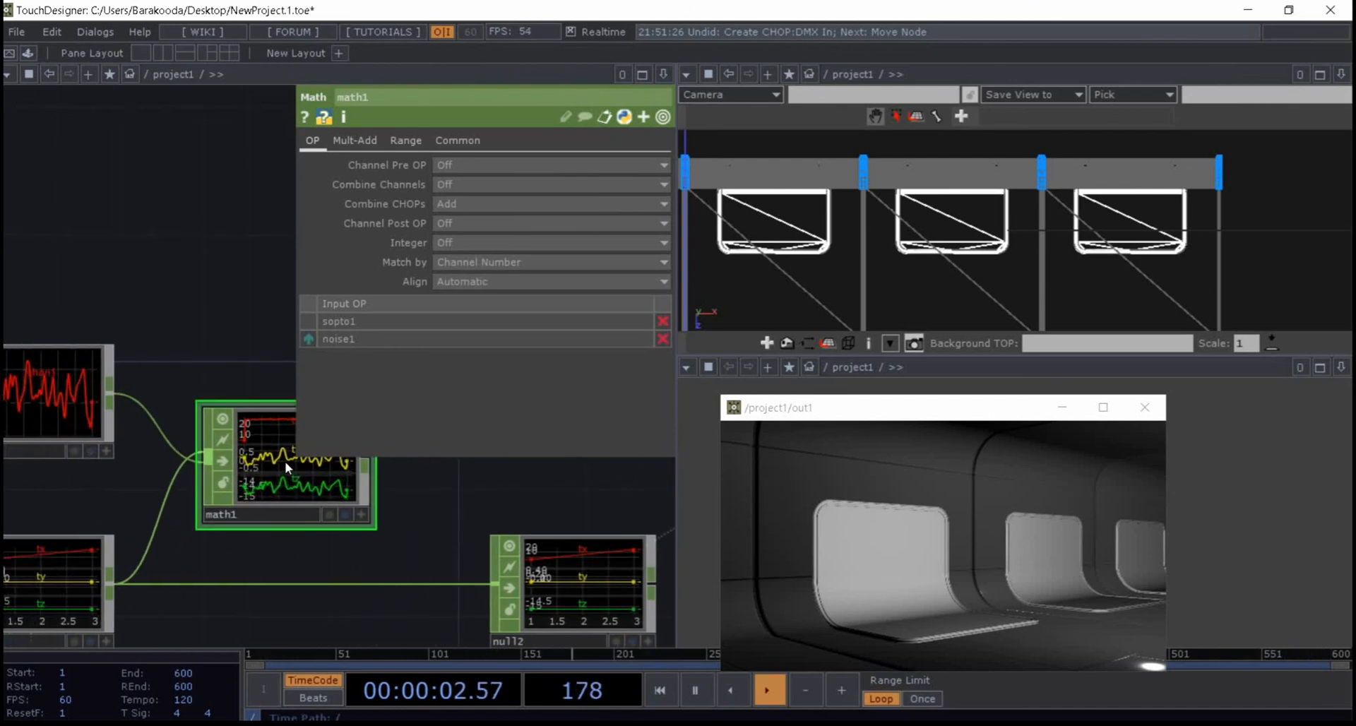
left_click(459, 144)
left_click_drag(474, 186, 405, 188)
key("BackSpace")
key("Return")
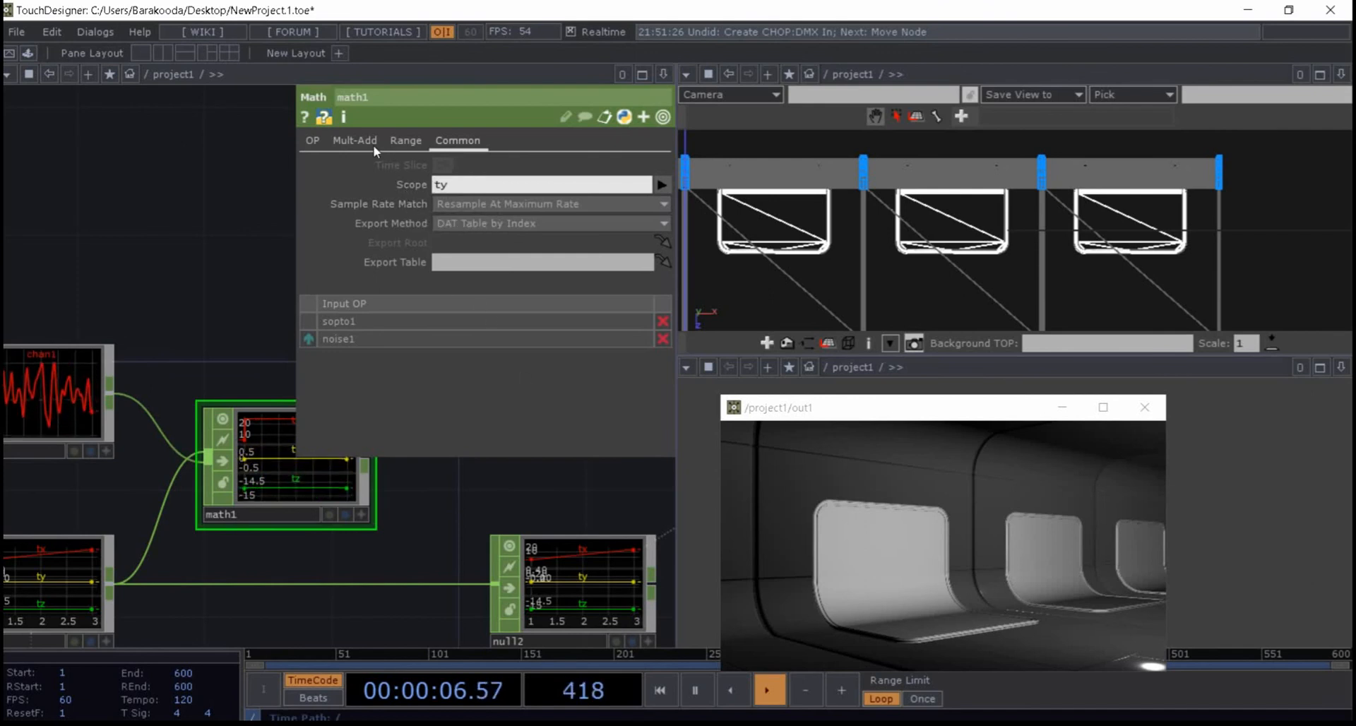
- Put noise1 back as math1's first input and add chan1 to the ty Scope
left_click(313, 339)
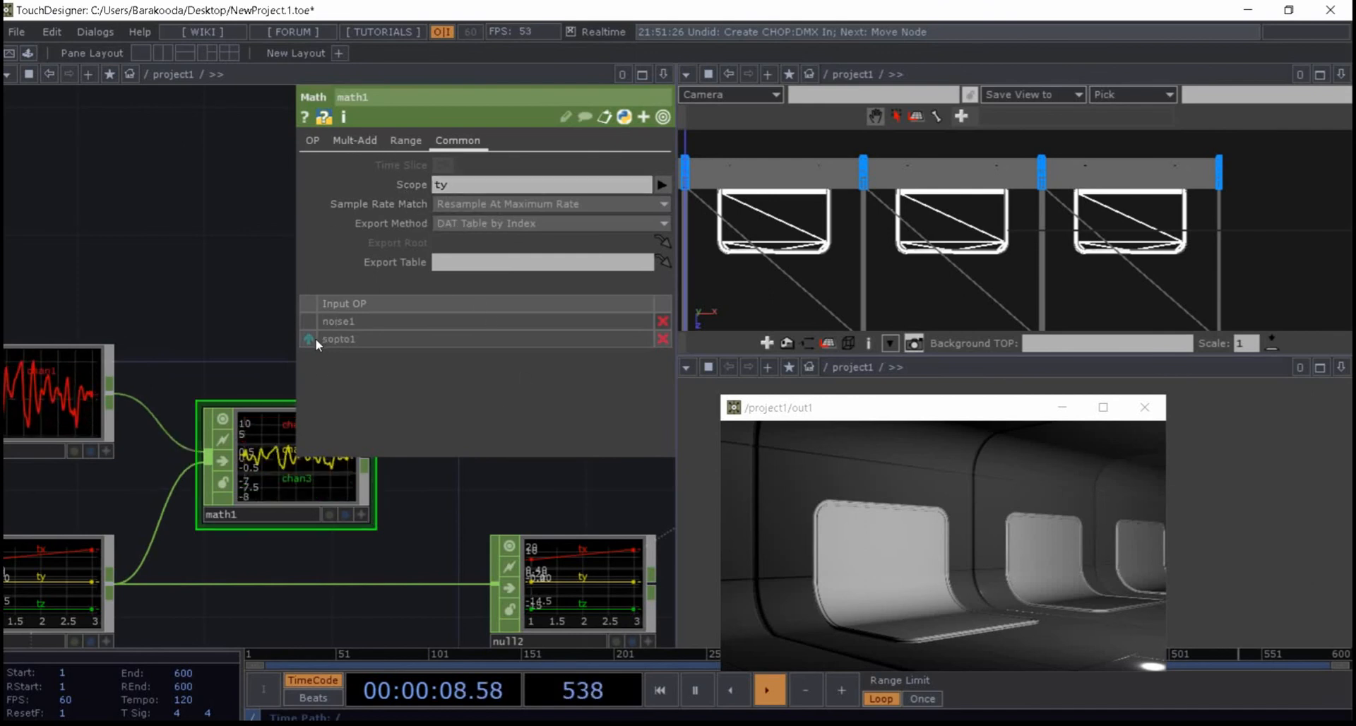
scroll(395, 497, "down", 2)
scroll(297, 500, "down", 2)
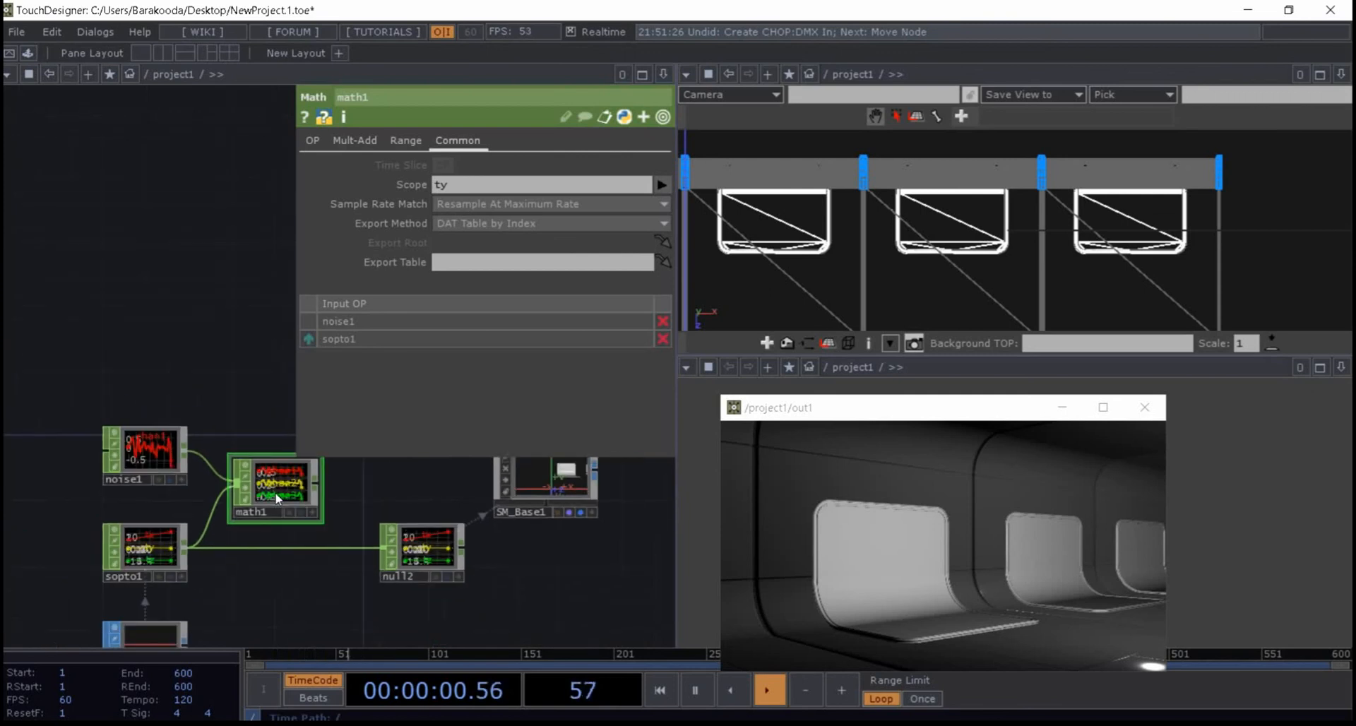
scroll(233, 489, "up", 2)
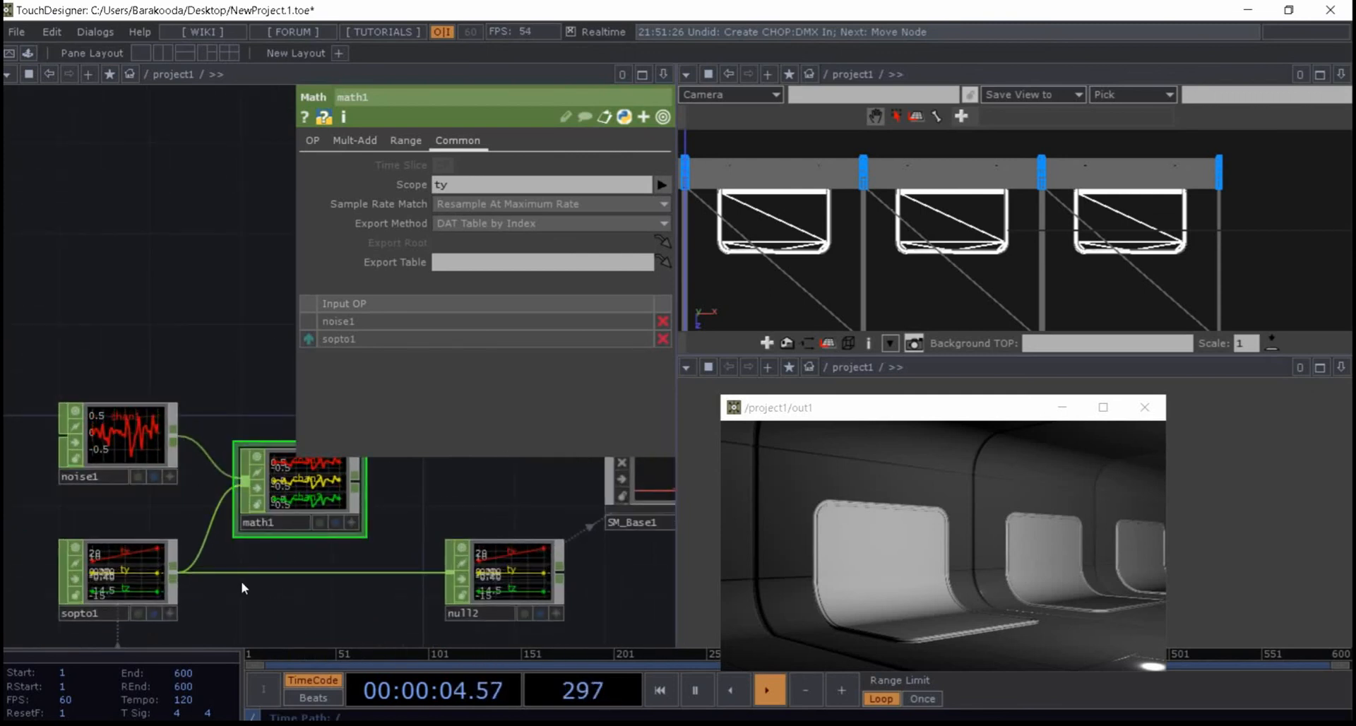
left_click_drag(394, 504, 356, 501)
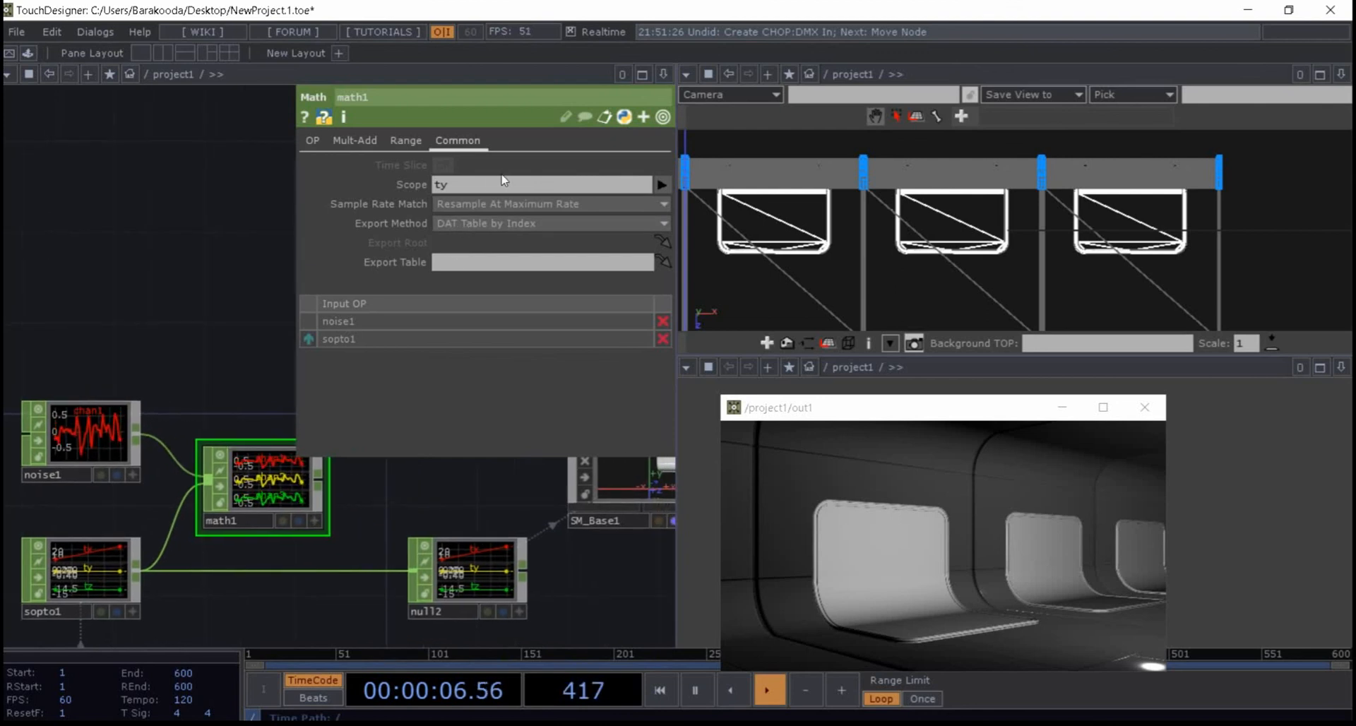
left_click(401, 141)
left_click(456, 141)
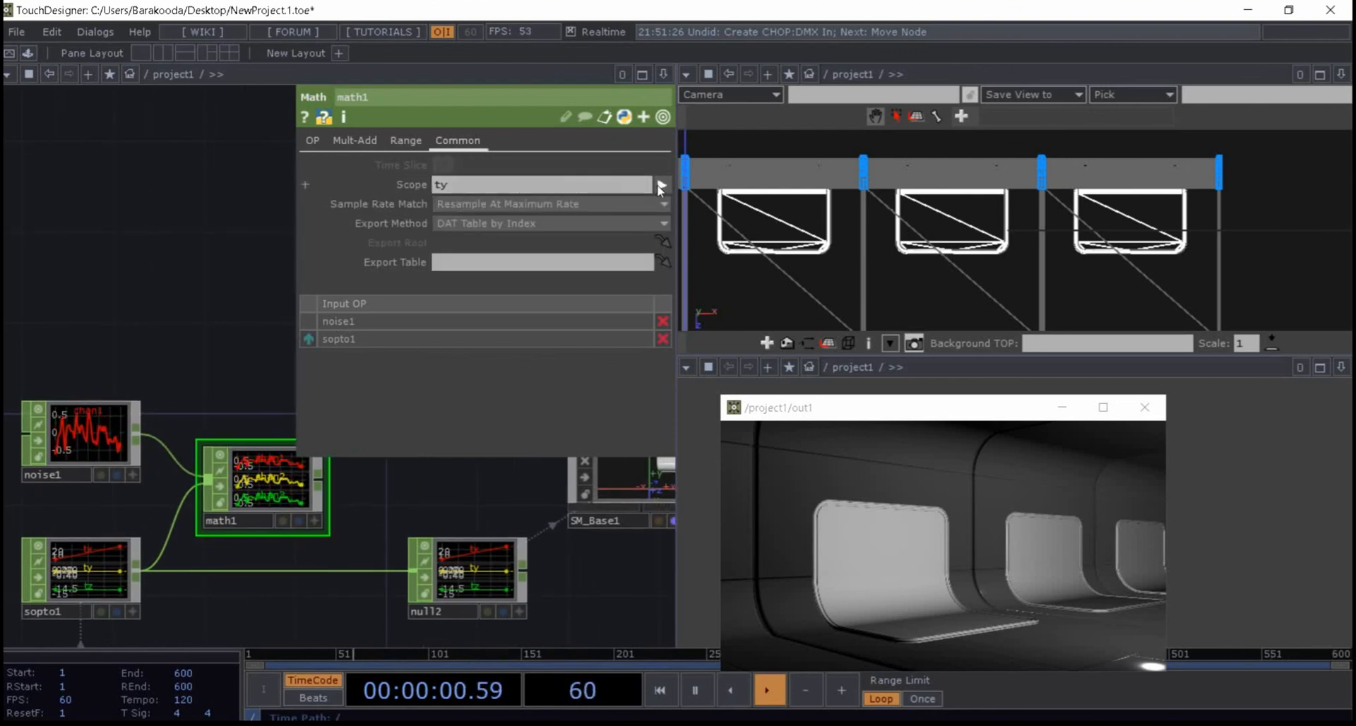
left_click(657, 184)
left_click(678, 216)
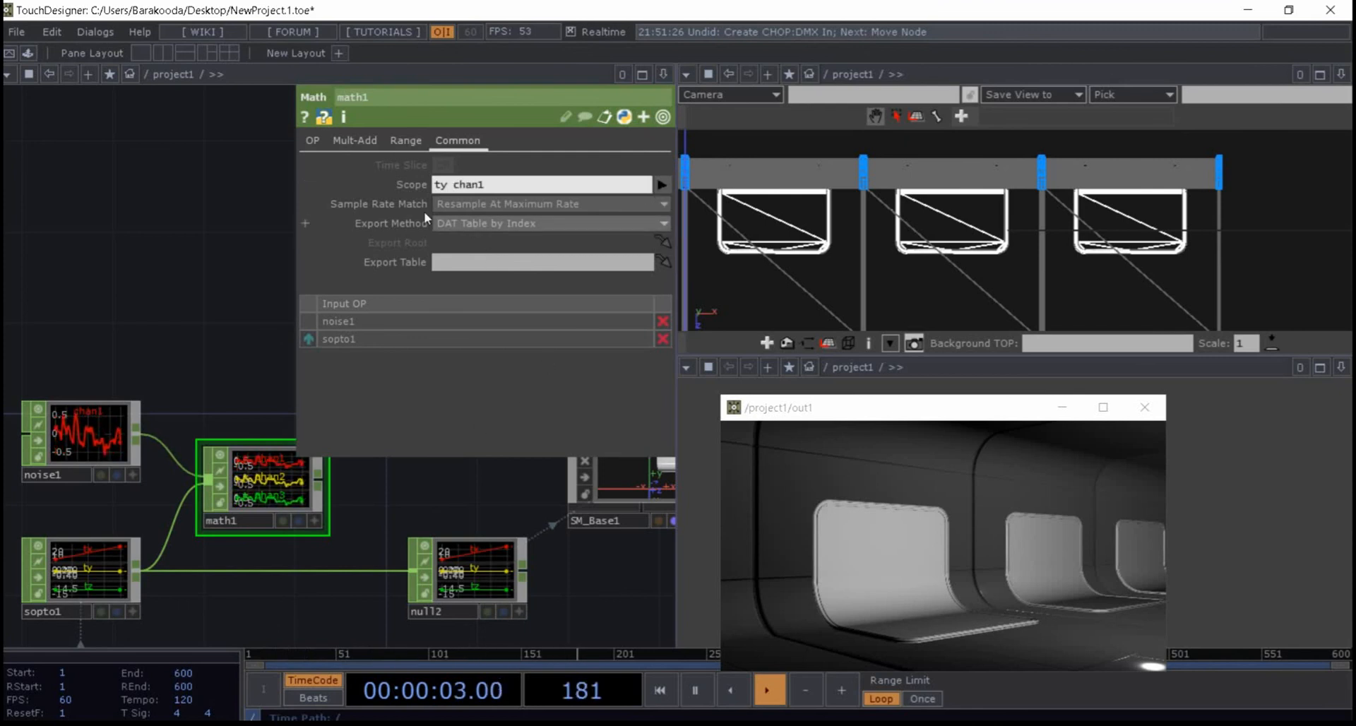
left_click(312, 140)
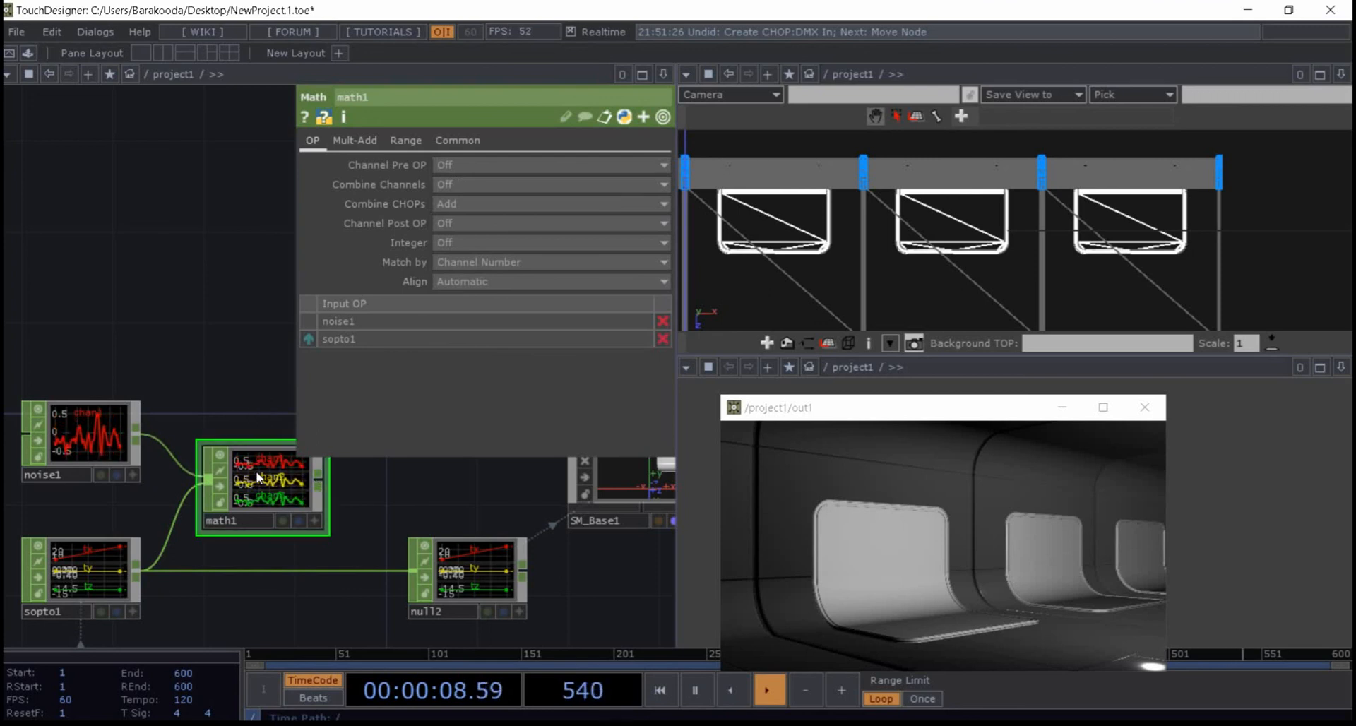
- Delete the math1 operator and inspect sopto1's channels up close
key("Delete")
left_click_drag(201, 431, 202, 385)
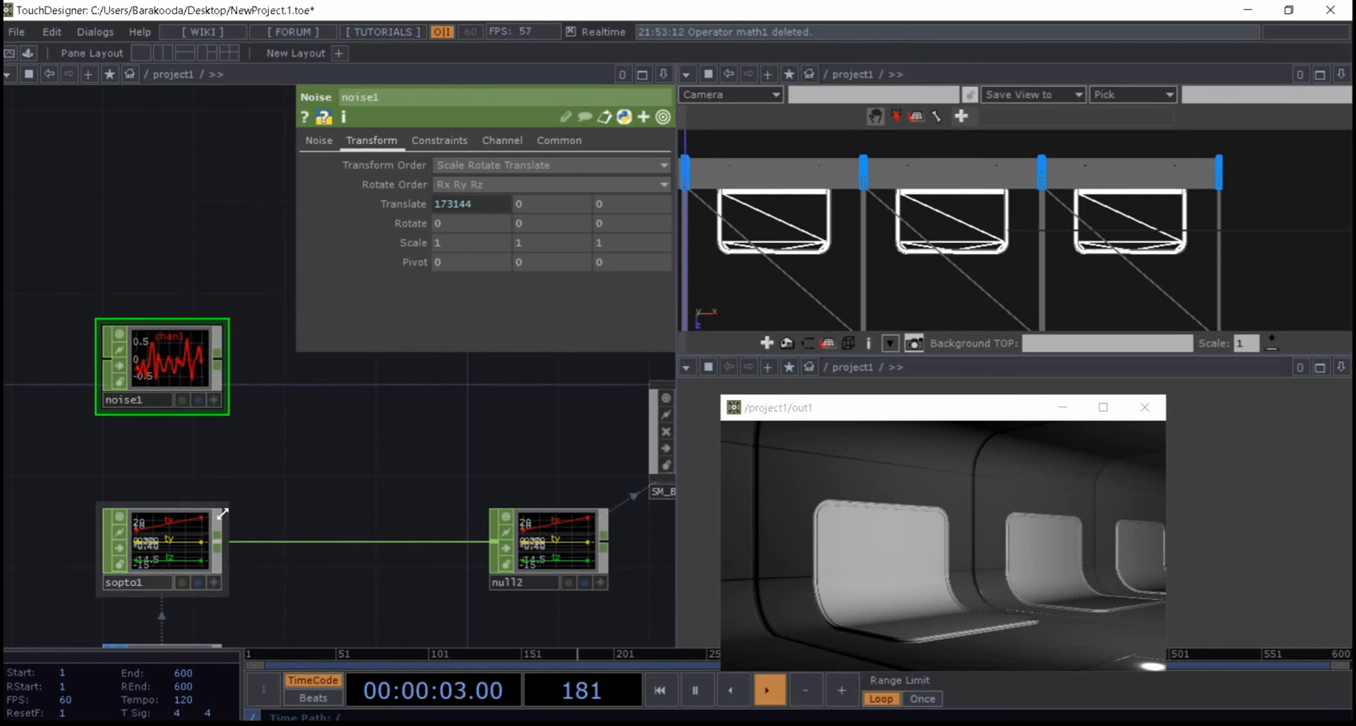
scroll(172, 555, "up", 5)
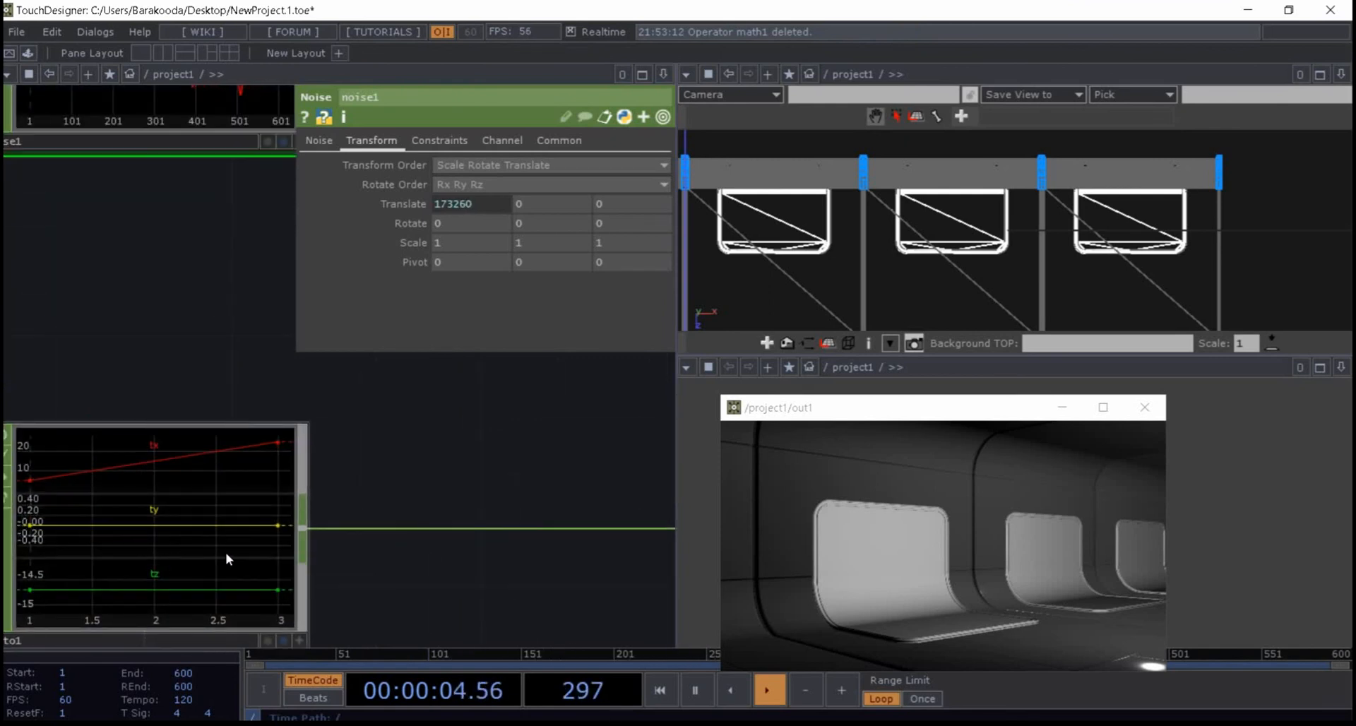
scroll(226, 552, "down", 5)
- Add a Replace CHOP in the space between noise1 and null2
left_click_drag(376, 460, 289, 459)
key("Tab")
type("re")
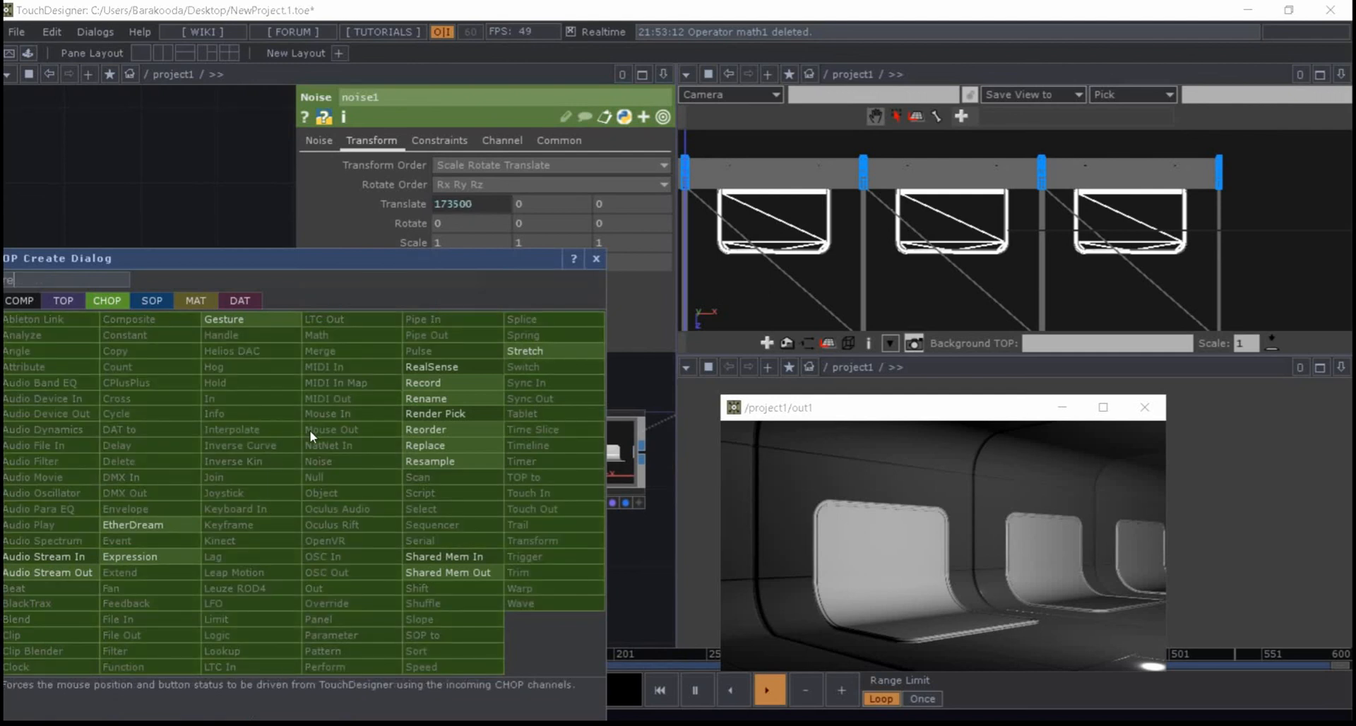
left_click(426, 445)
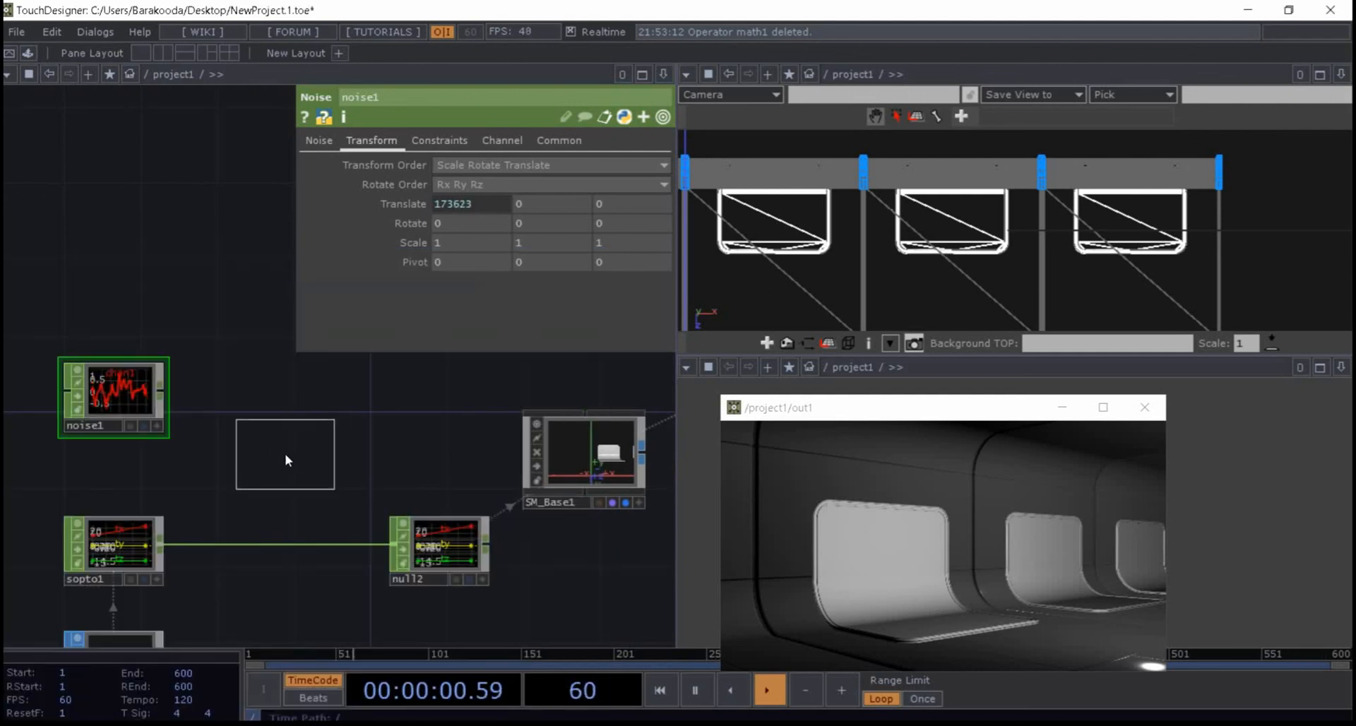
left_click(285, 453)
- Set noise1's Channel Names to ty
left_click(126, 383)
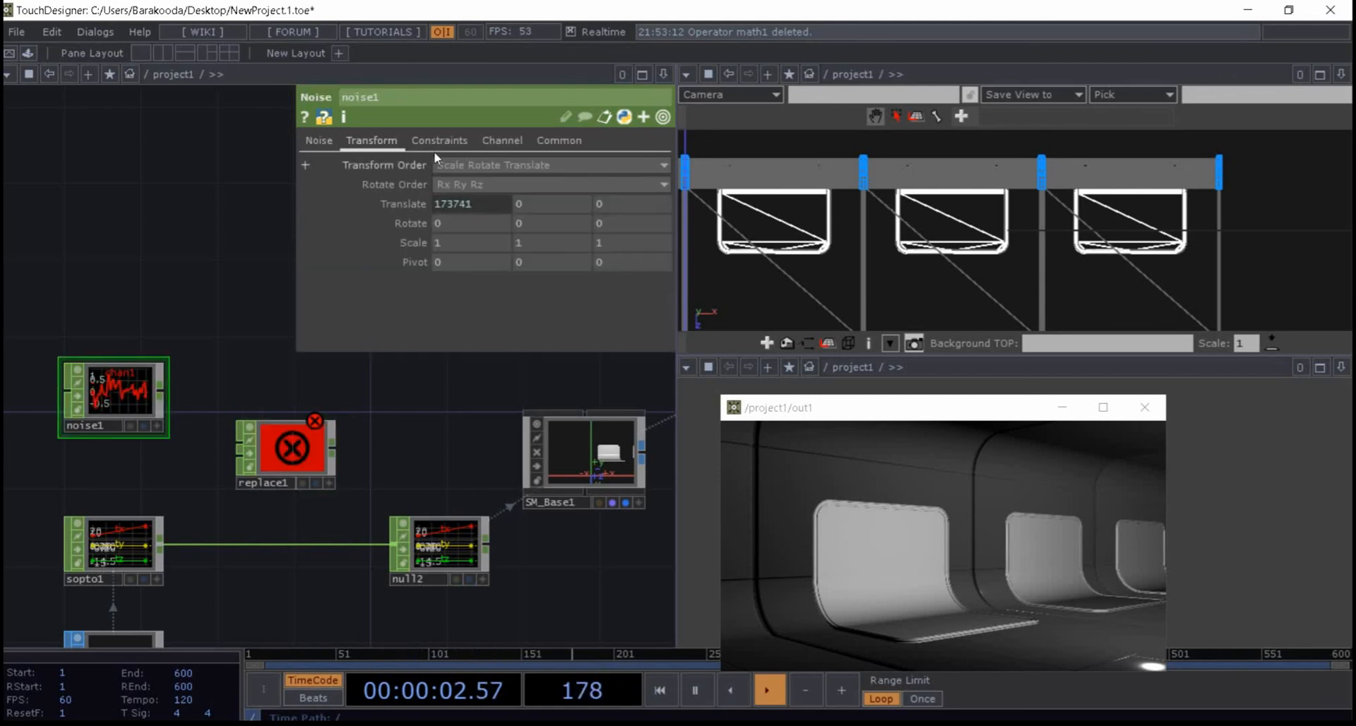
left_click(439, 140)
left_click(502, 140)
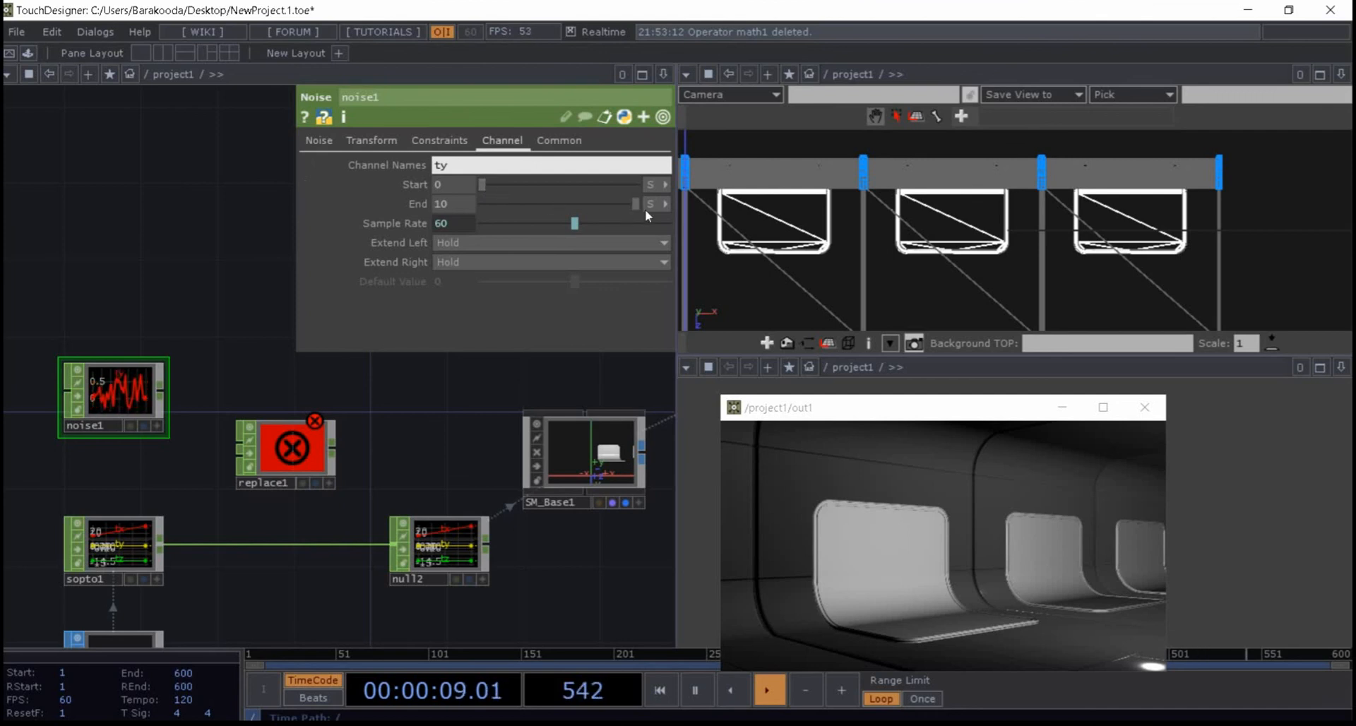
- Switch noise1's channel range unit to I and set its End to 2
left_click(665, 203)
left_click(660, 193)
left_click(625, 202)
left_click(464, 202)
type("2")
key("Return")
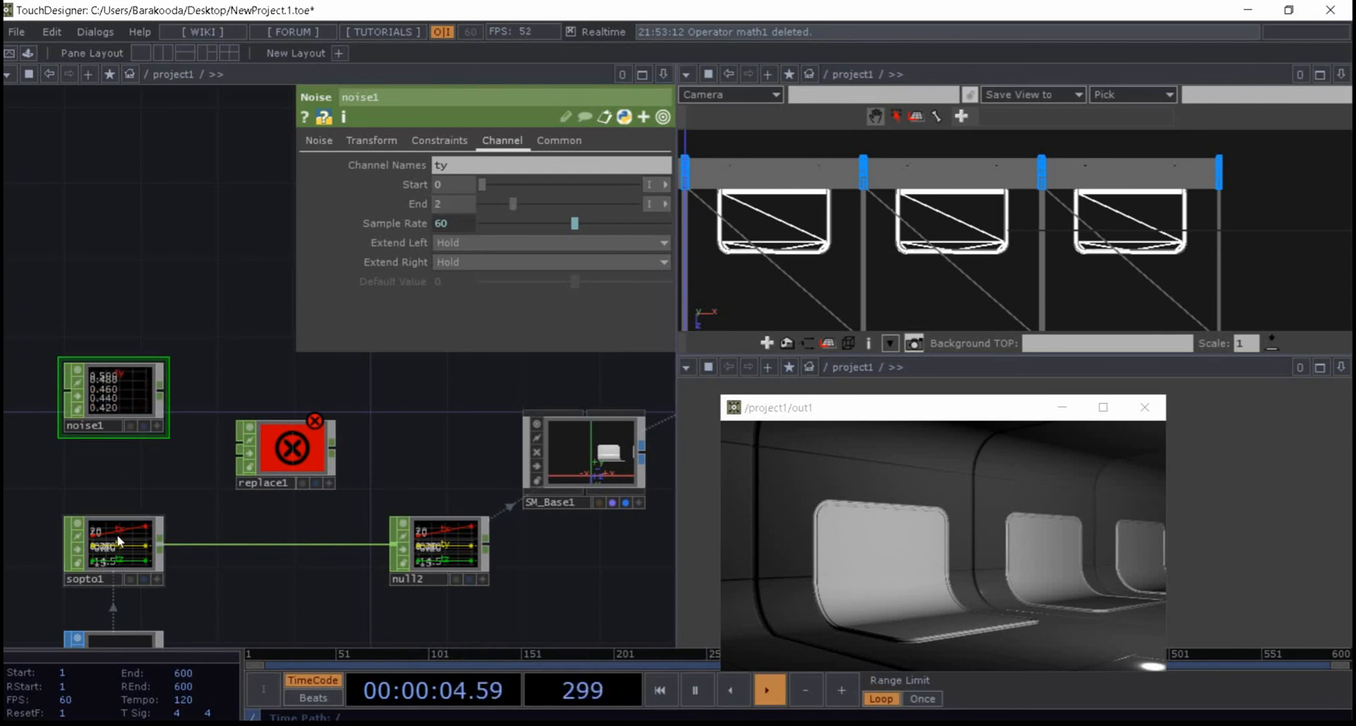
- Wire noise1 into replace1's first input and sopto1 into its second input
middle_click(105, 382)
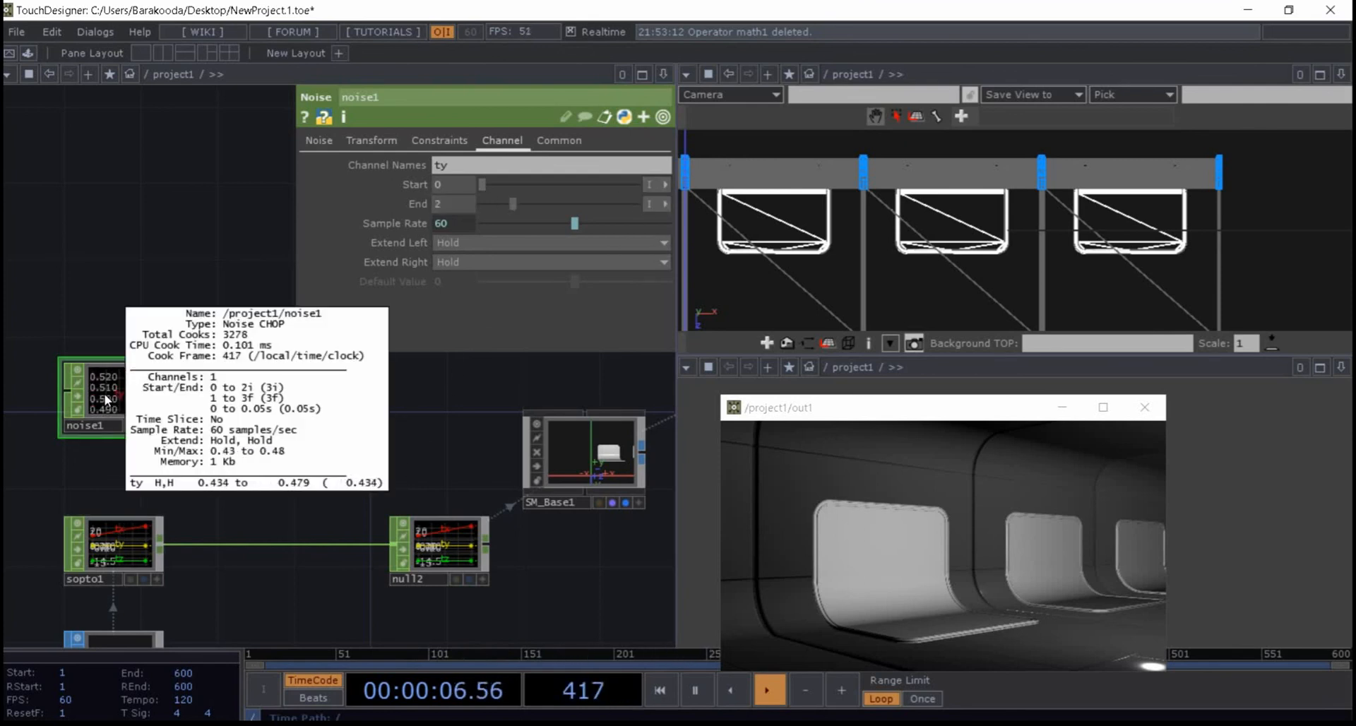
left_click(306, 144)
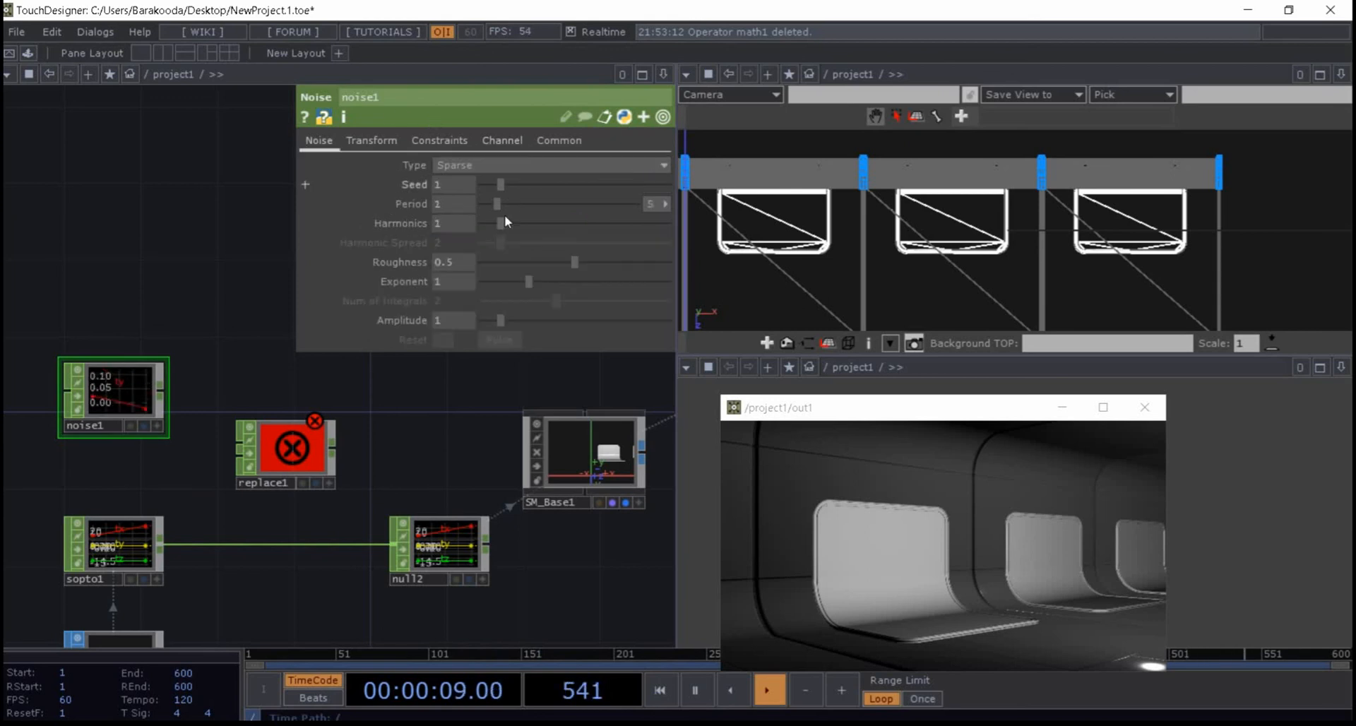
left_click_drag(164, 391, 241, 444)
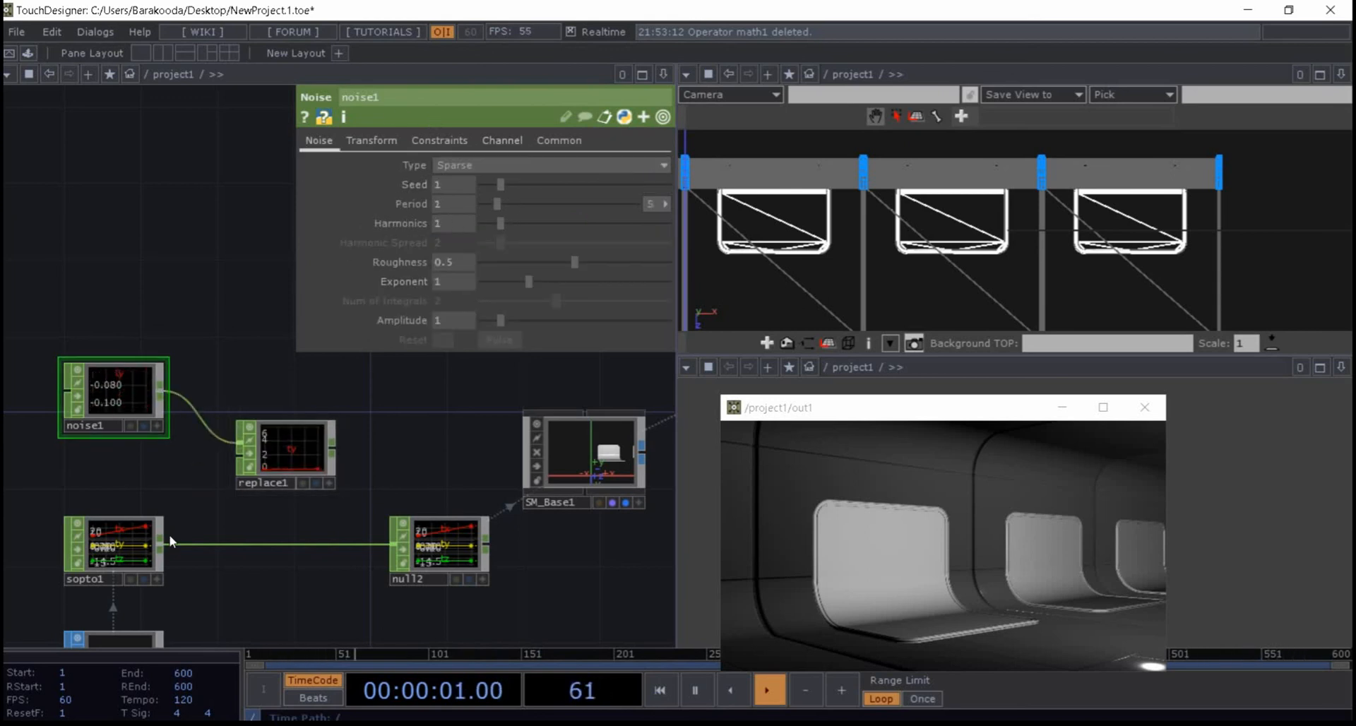
left_click_drag(167, 539, 310, 472)
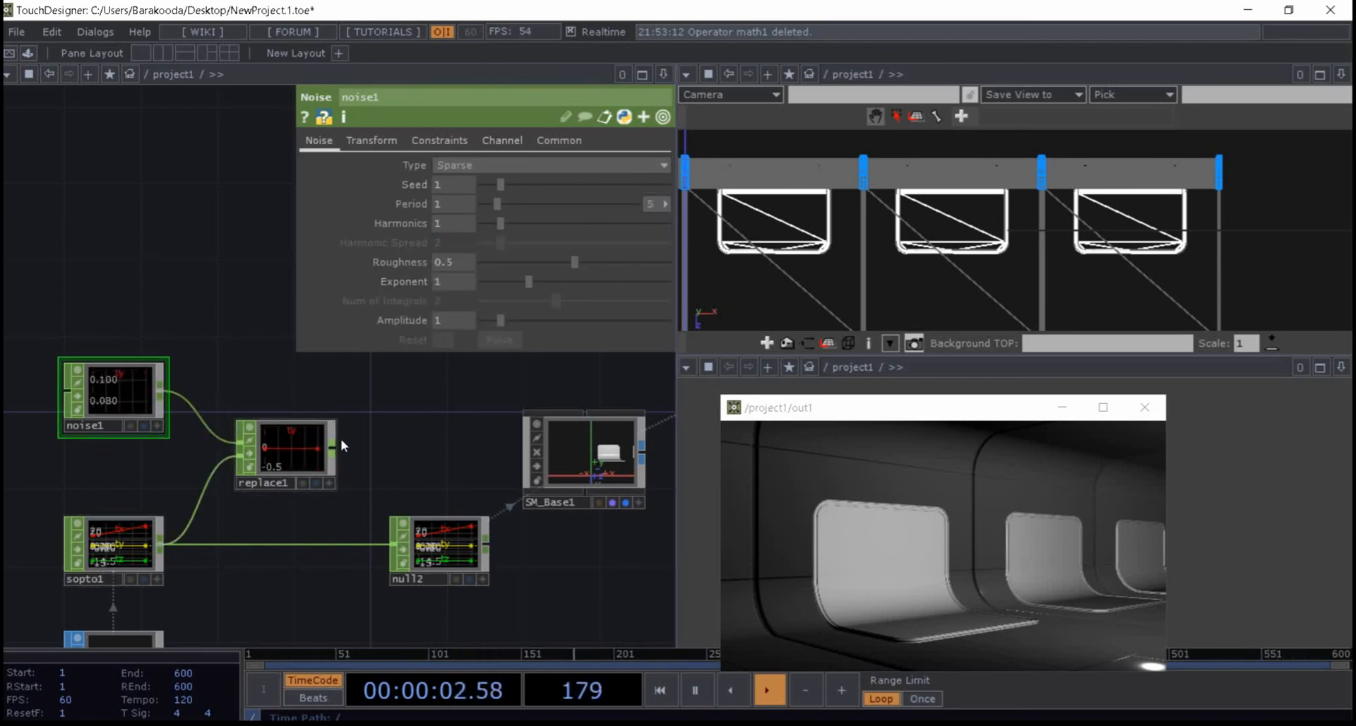
- Try another Length option on replace1 and return it to First Input
scroll(312, 445, "up", 2)
left_click(290, 451)
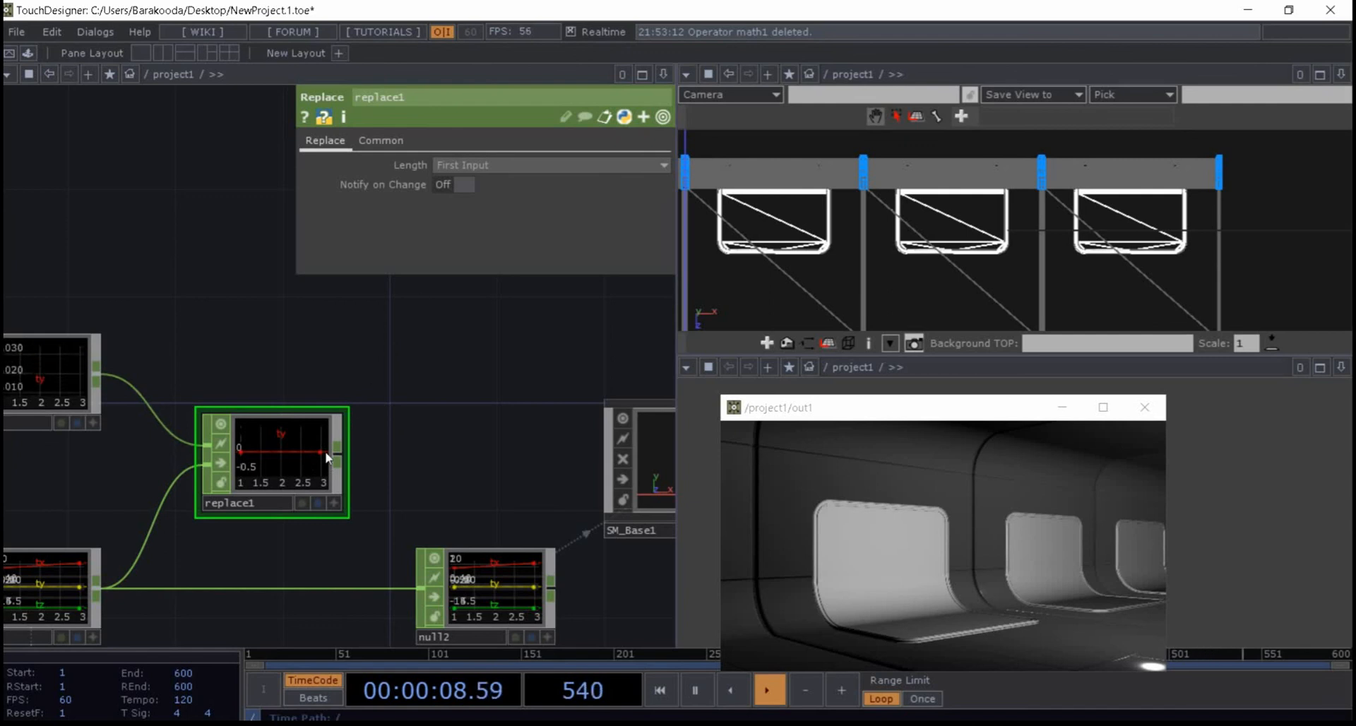
left_click(454, 164)
left_click(455, 198)
left_click(474, 168)
left_click(468, 182)
left_click_drag(521, 376, 536, 366)
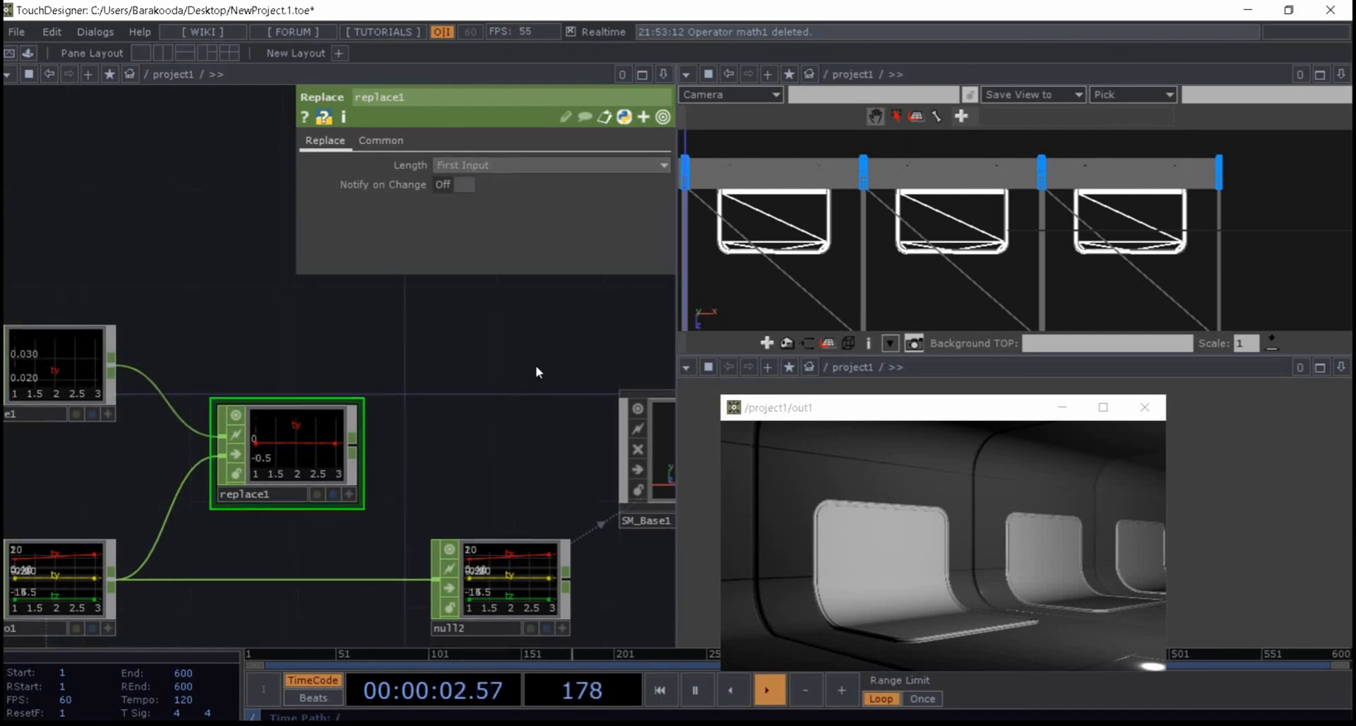
scroll(524, 366, "down", 4)
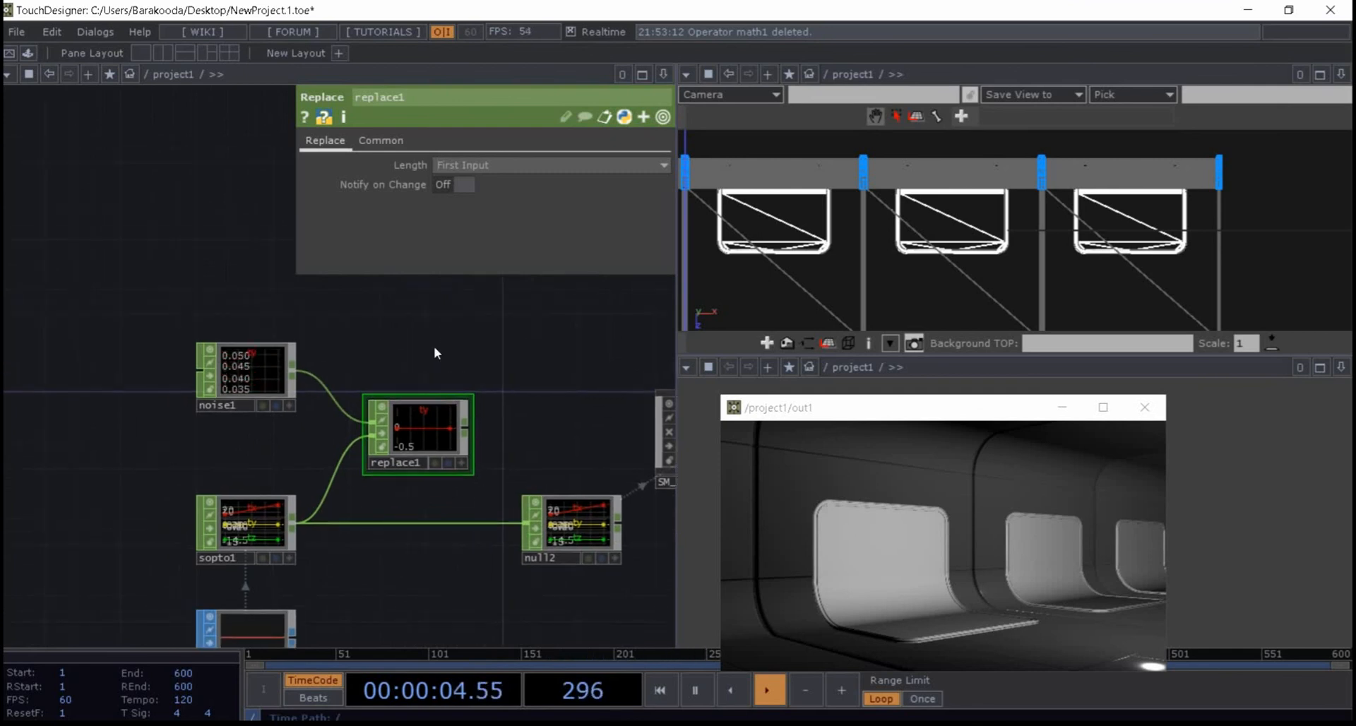
left_click_drag(498, 339, 459, 363)
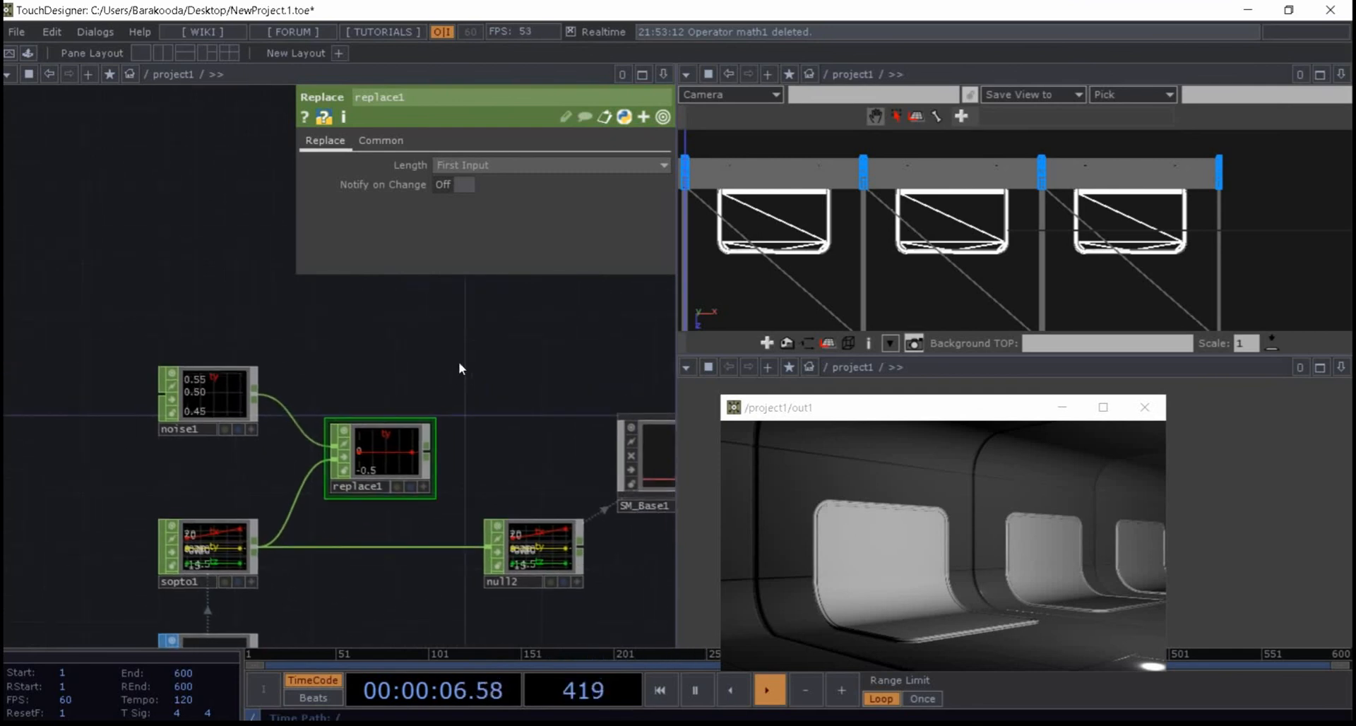
key("Tab")
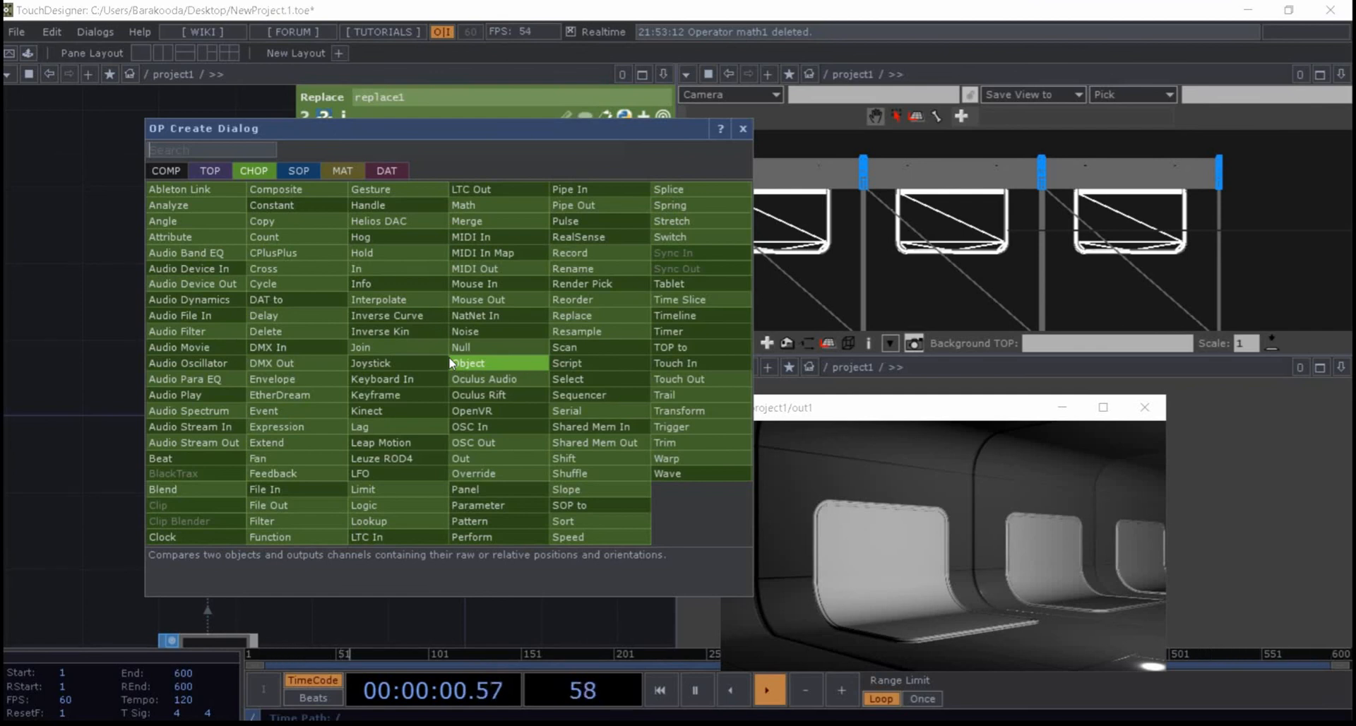
left_click(425, 609)
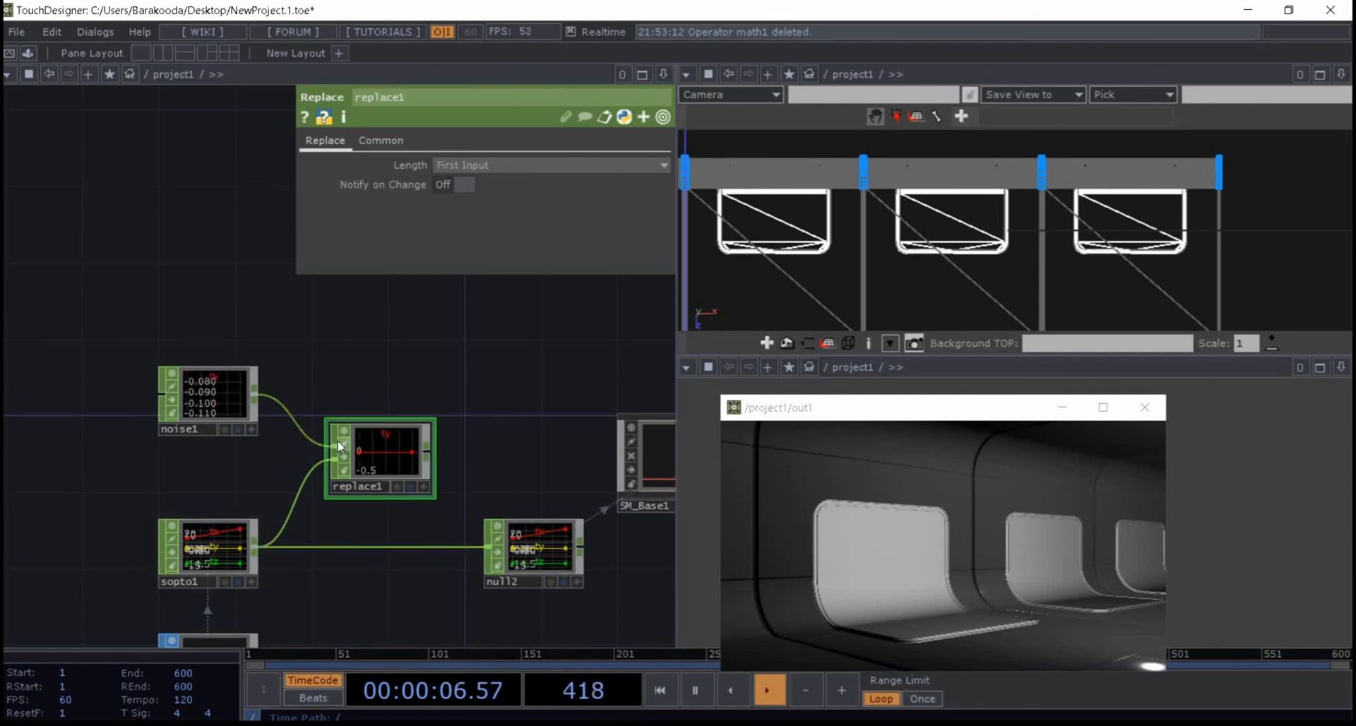
- Rewire replace1 so sopto1 feeds its first input and noise1 its second, and route its output into null2
left_click_drag(254, 547, 308, 527)
left_click_drag(256, 395, 334, 462)
scroll(421, 459, "up", 3)
scroll(414, 424, "down", 4)
left_click(396, 483)
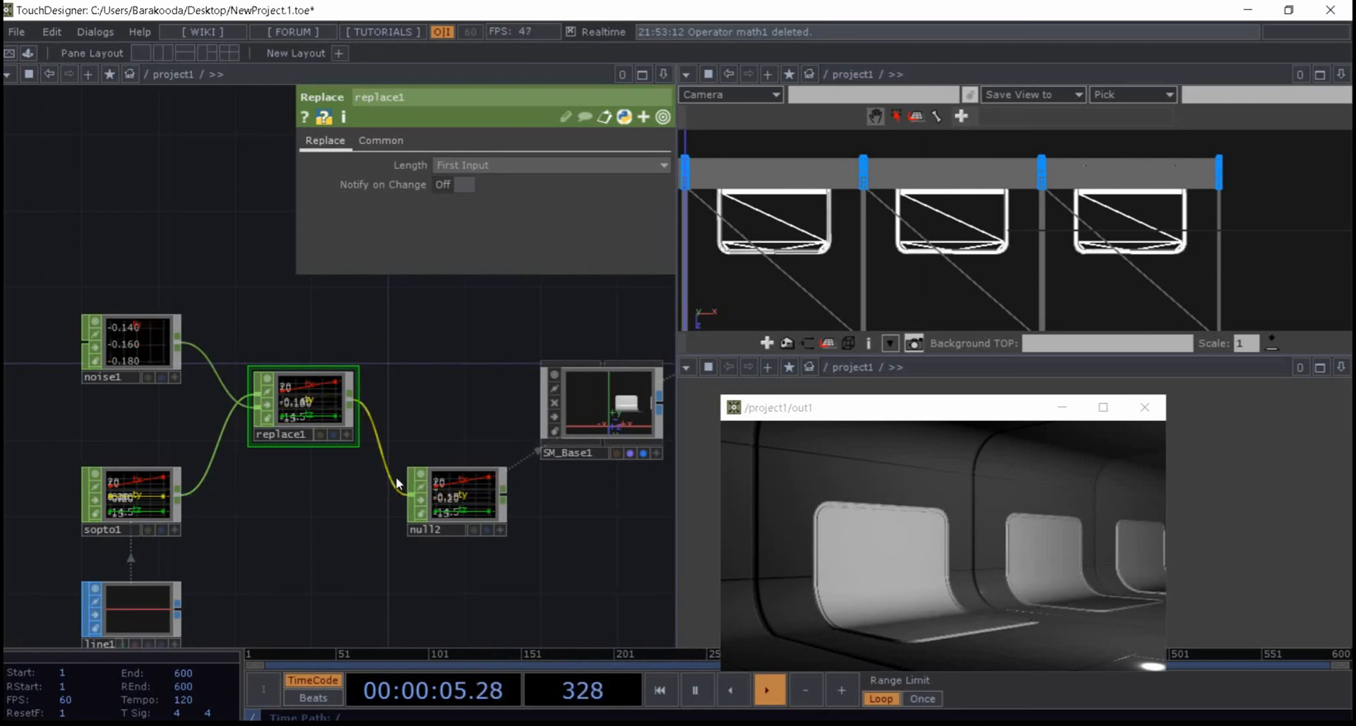
- Switch noise1's Period unit to I and set the Period to 10
left_click(139, 346)
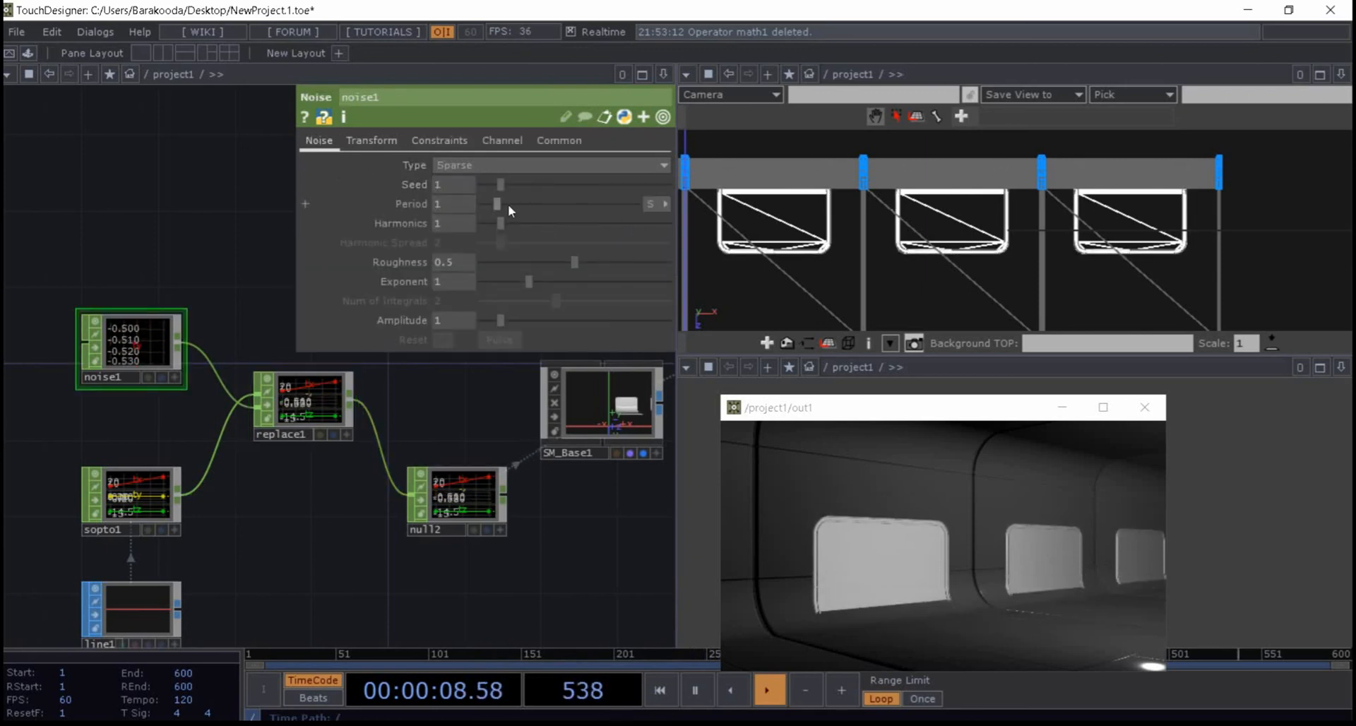
left_click(650, 206)
left_click(652, 218)
left_click(461, 206)
type("10")
key("Return")
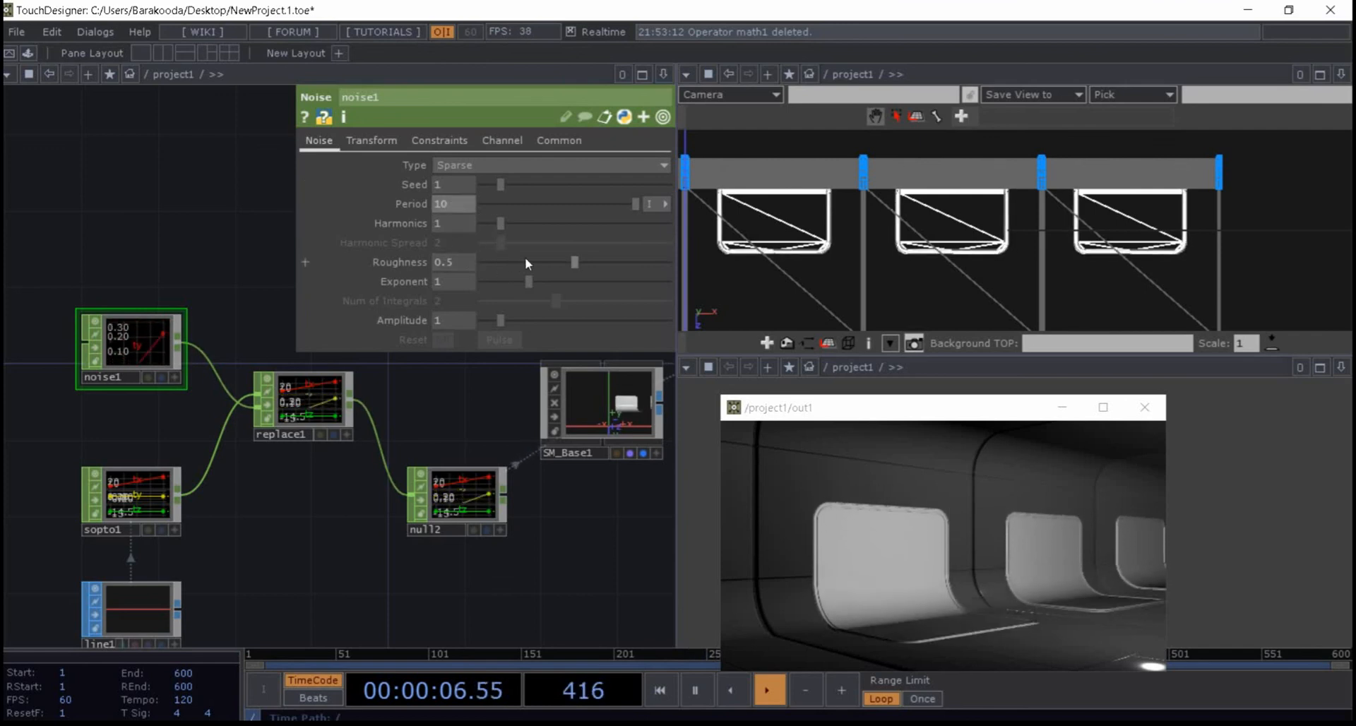
- Set noise1's Roughness to 0 and its Period to 100
left_click_drag(518, 260, 383, 247)
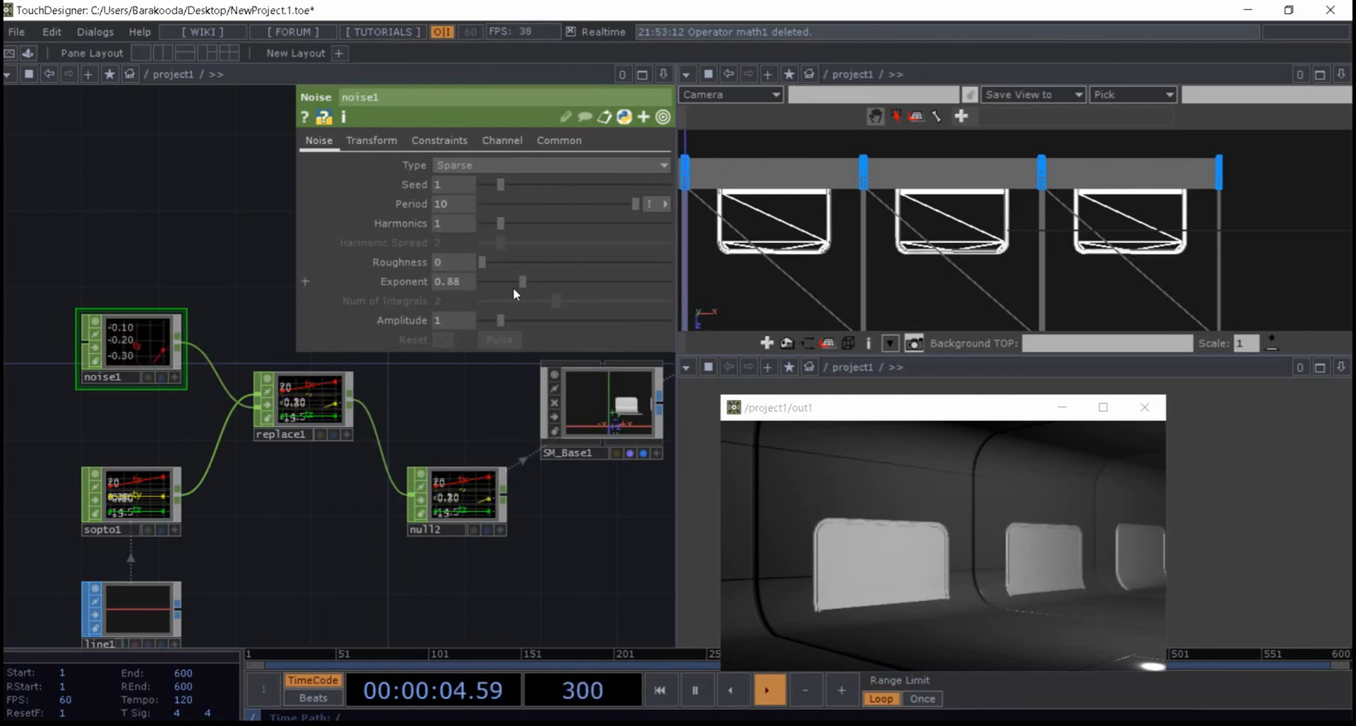
key("ctrl+z")
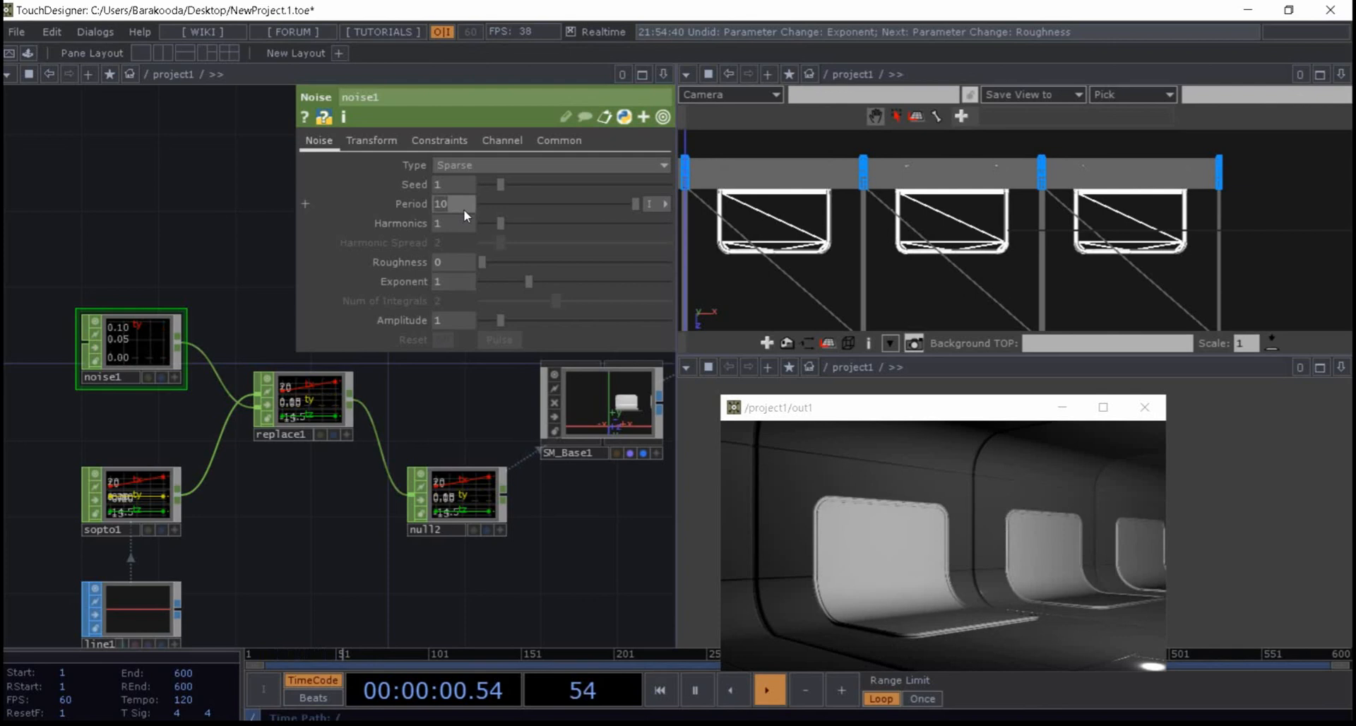
key("BackSpace")
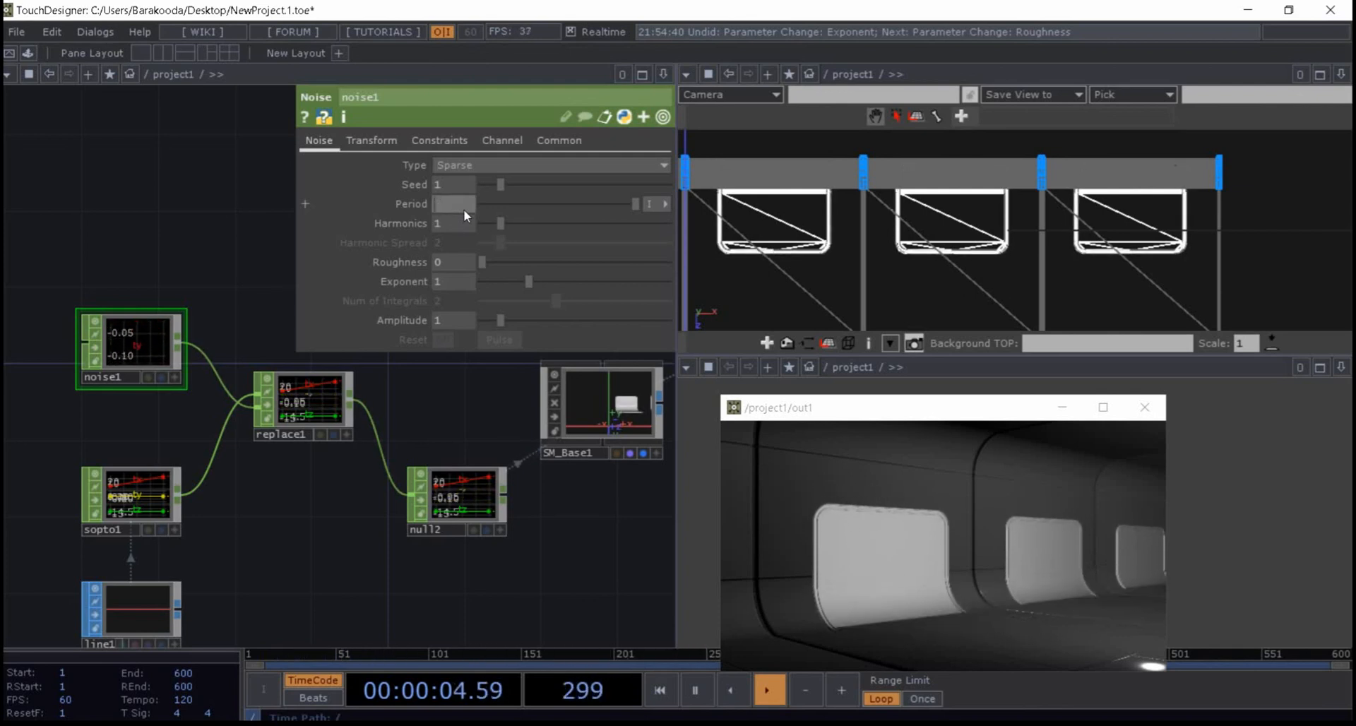
type("00")
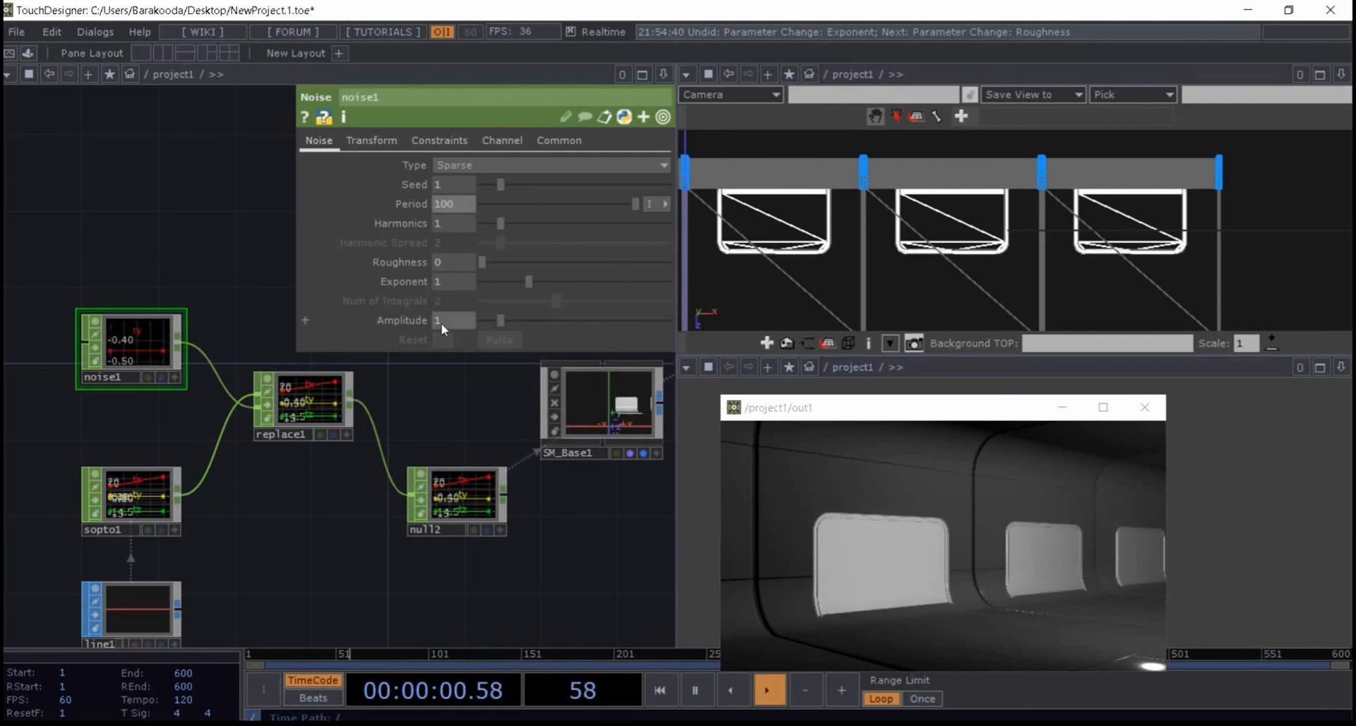
- Change noise1's Type to Hermite and set its Period to 3
left_click(456, 167)
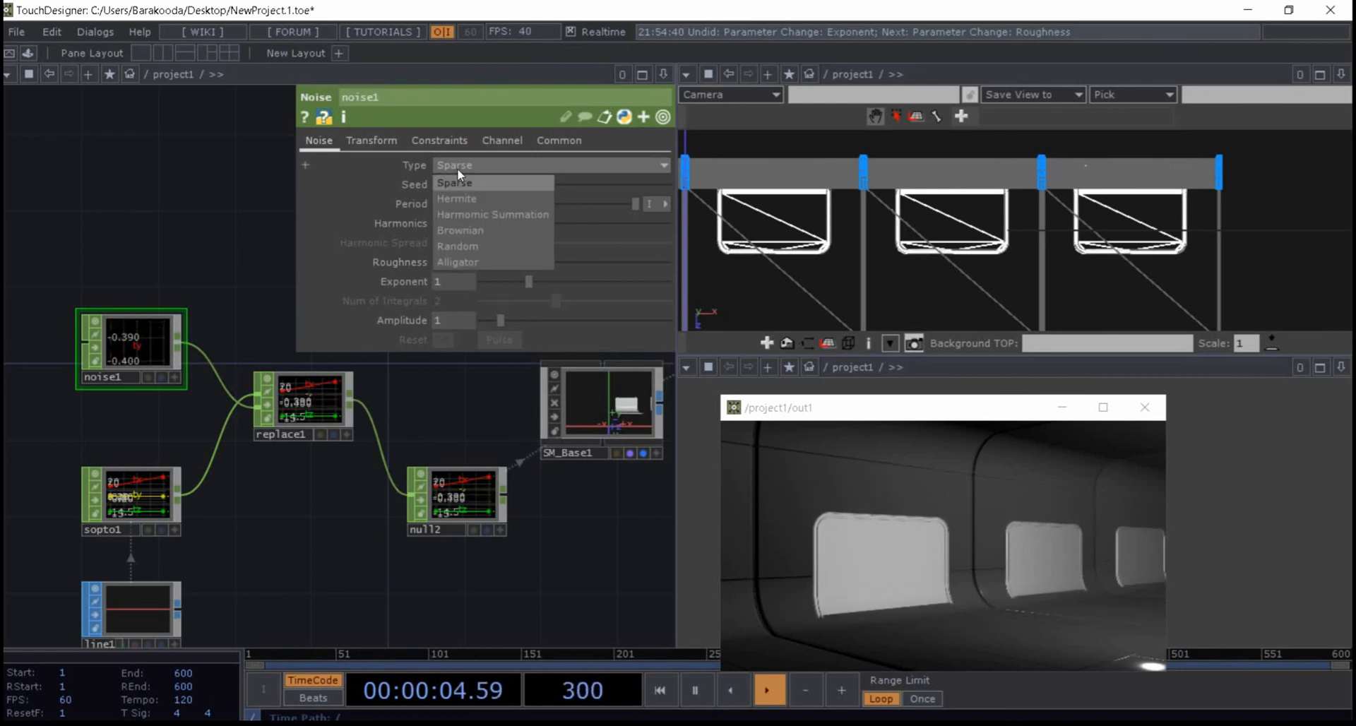
left_click(460, 199)
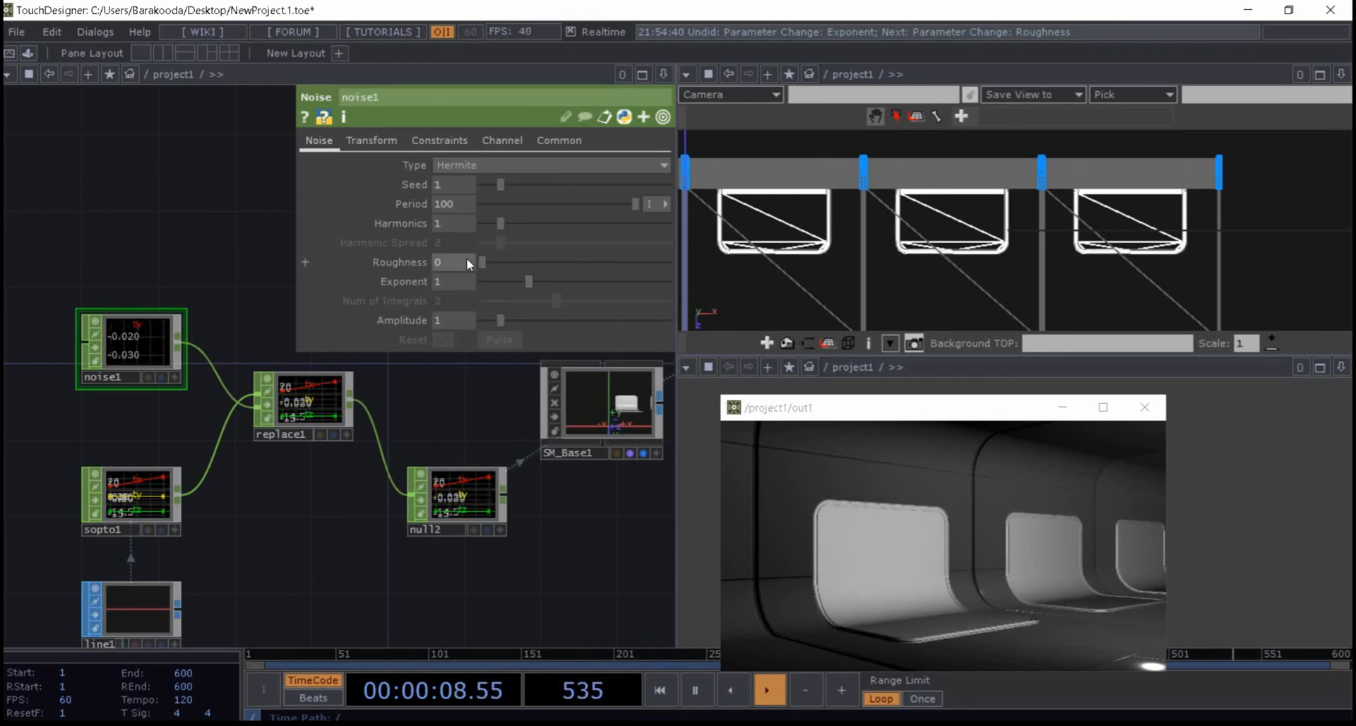
left_click(447, 204)
type("3")
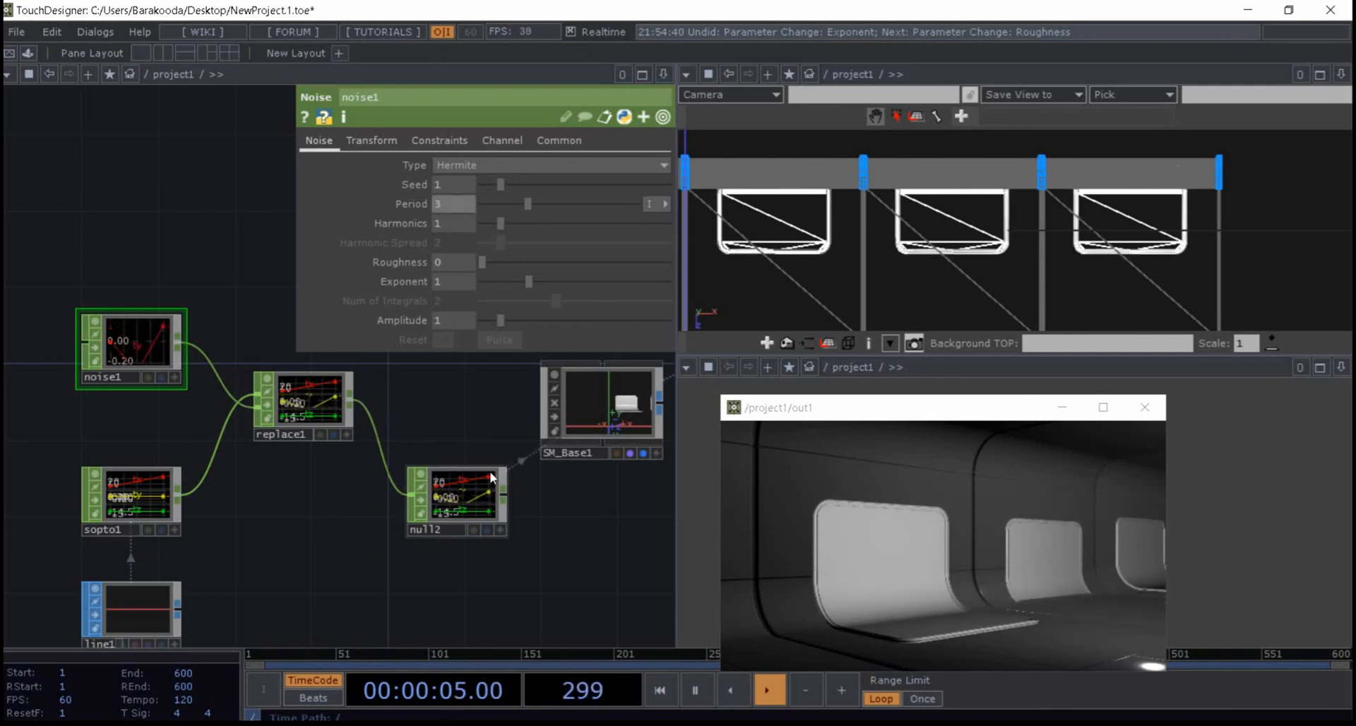
- Insert a Filter CHOP between noise1 and replace1, and preview the smoothed motion in the maximized out1 window
left_click_drag(192, 373, 189, 422)
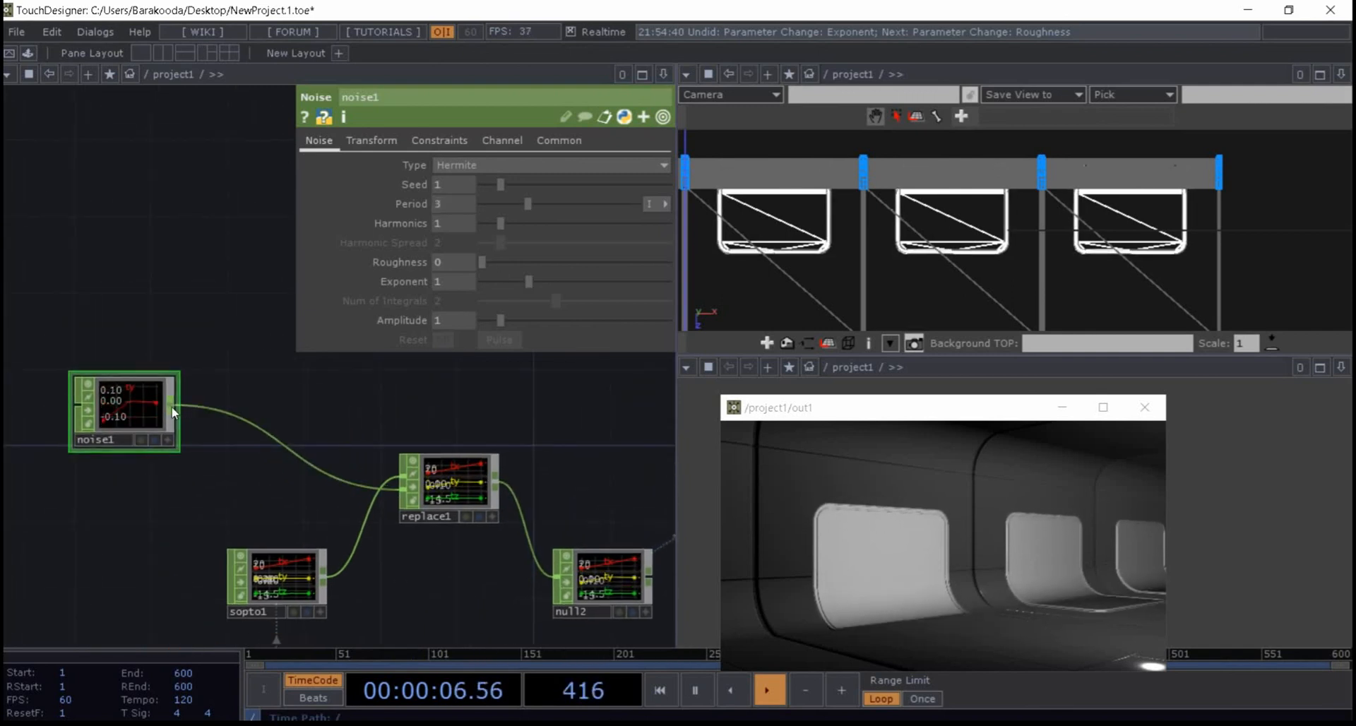
right_click(185, 418)
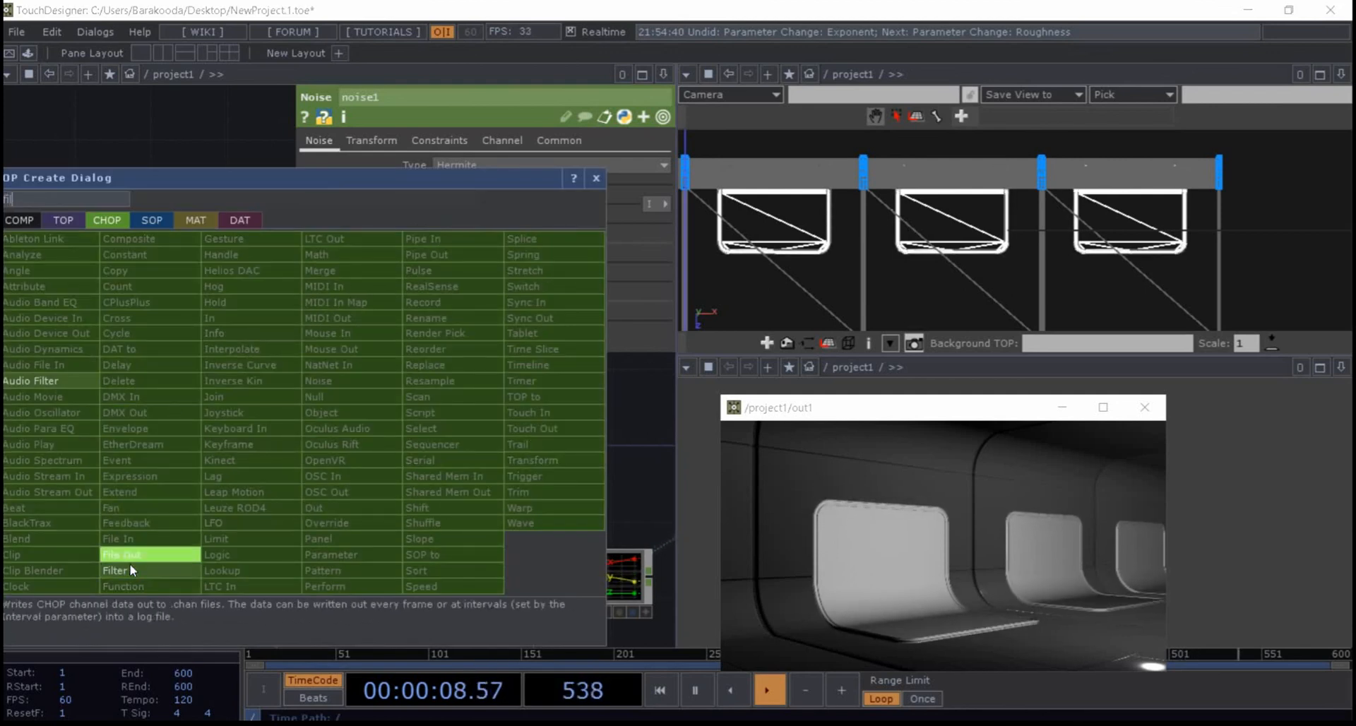
left_click(129, 567)
left_click(290, 406)
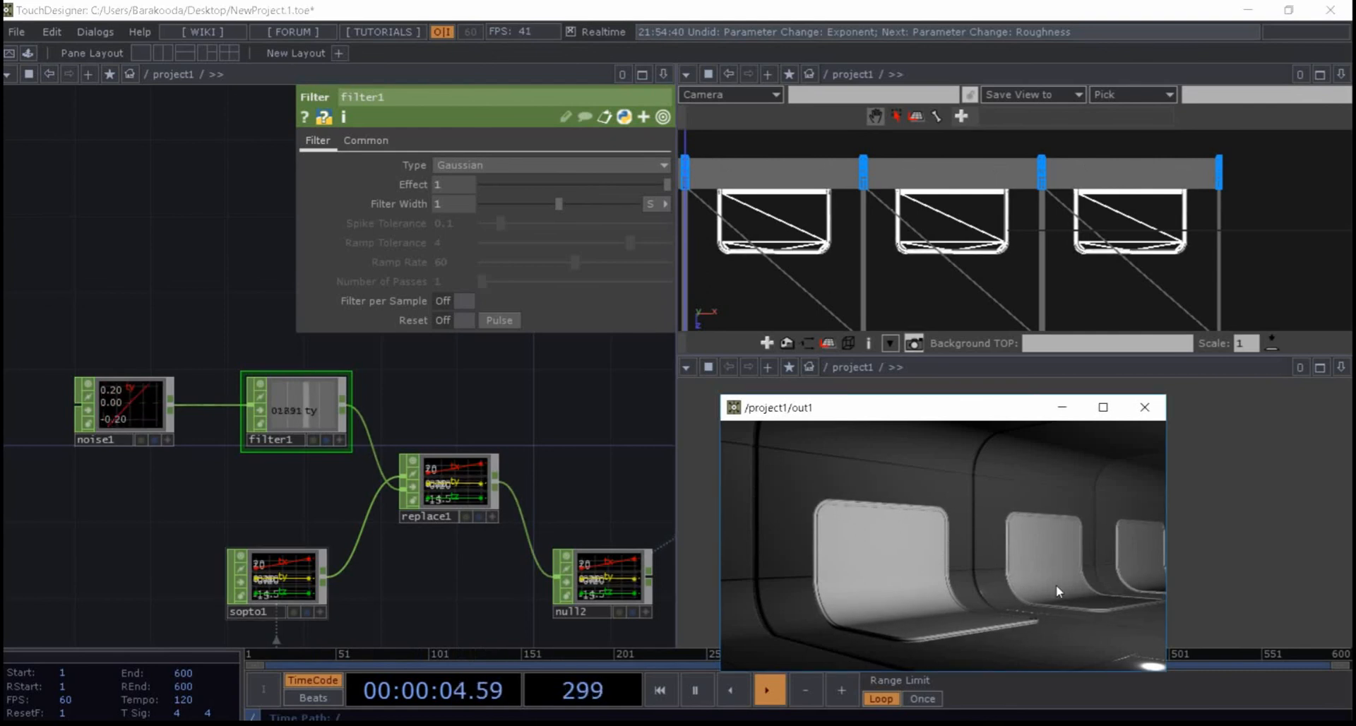
double_click(940, 408)
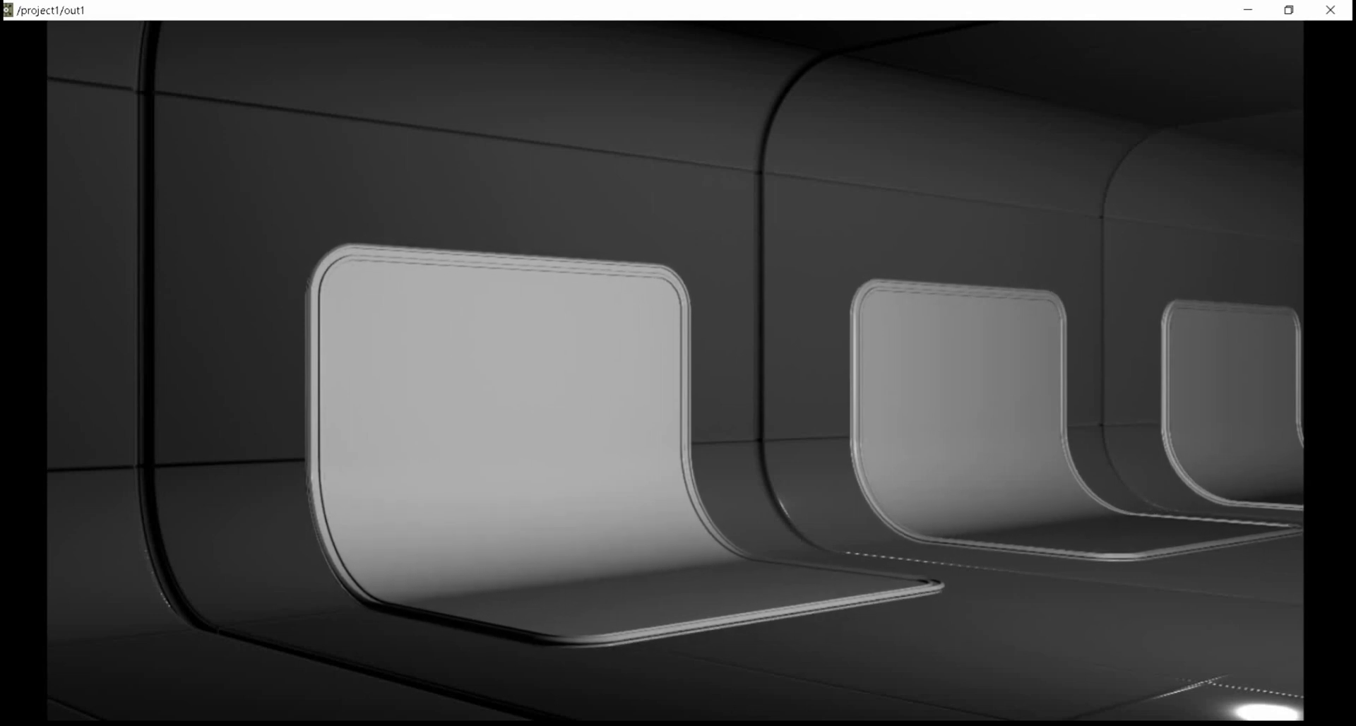
double_click(1118, 10)
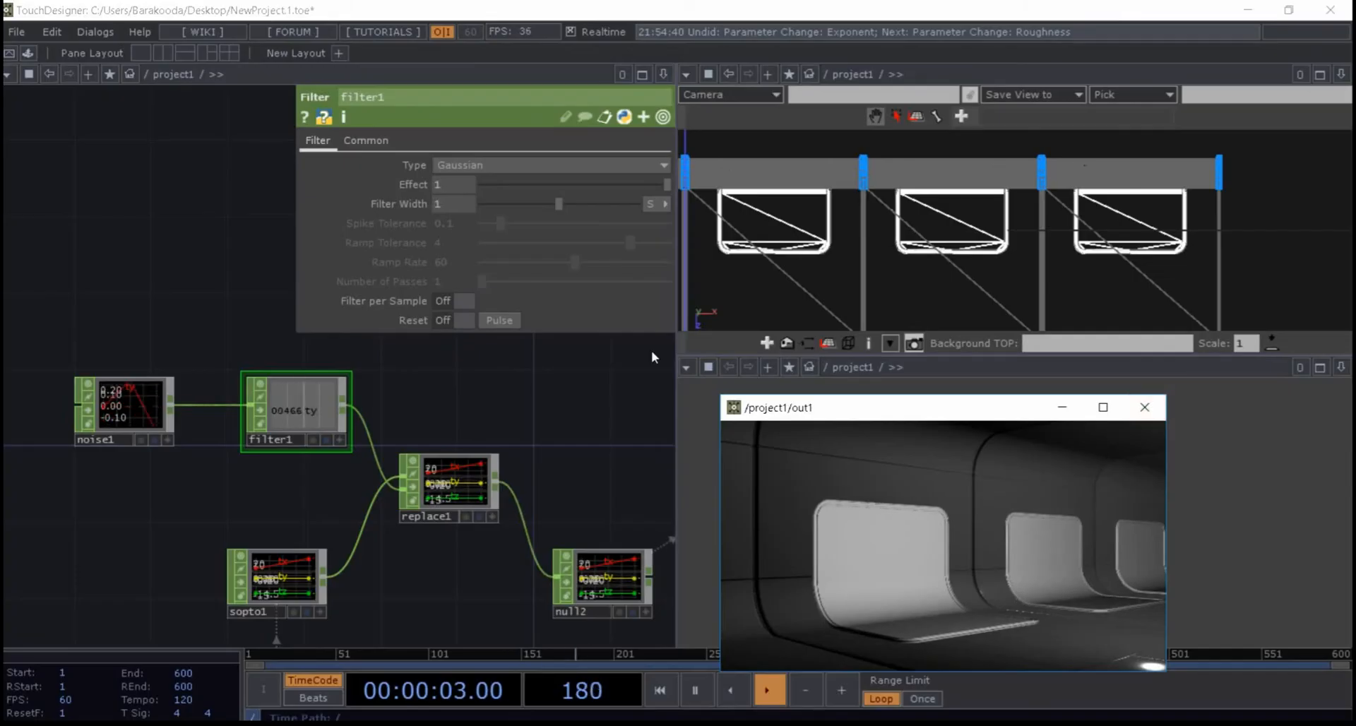
- Select SM_Base1 and close both extra panes so the network editor fills the workspace
scroll(477, 404, "down", 5)
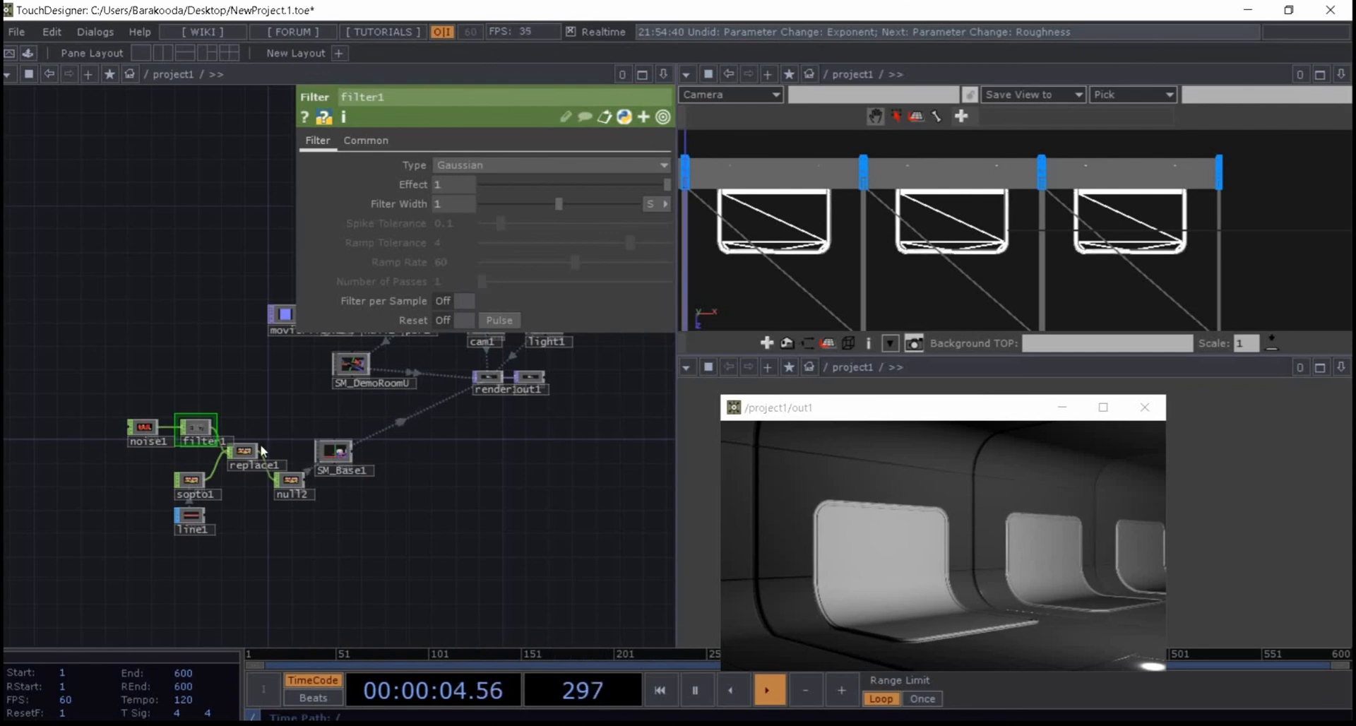
scroll(355, 469, "up", 3)
scroll(356, 468, "up", 3)
left_click(399, 551)
left_click_drag(548, 571, 216, 511)
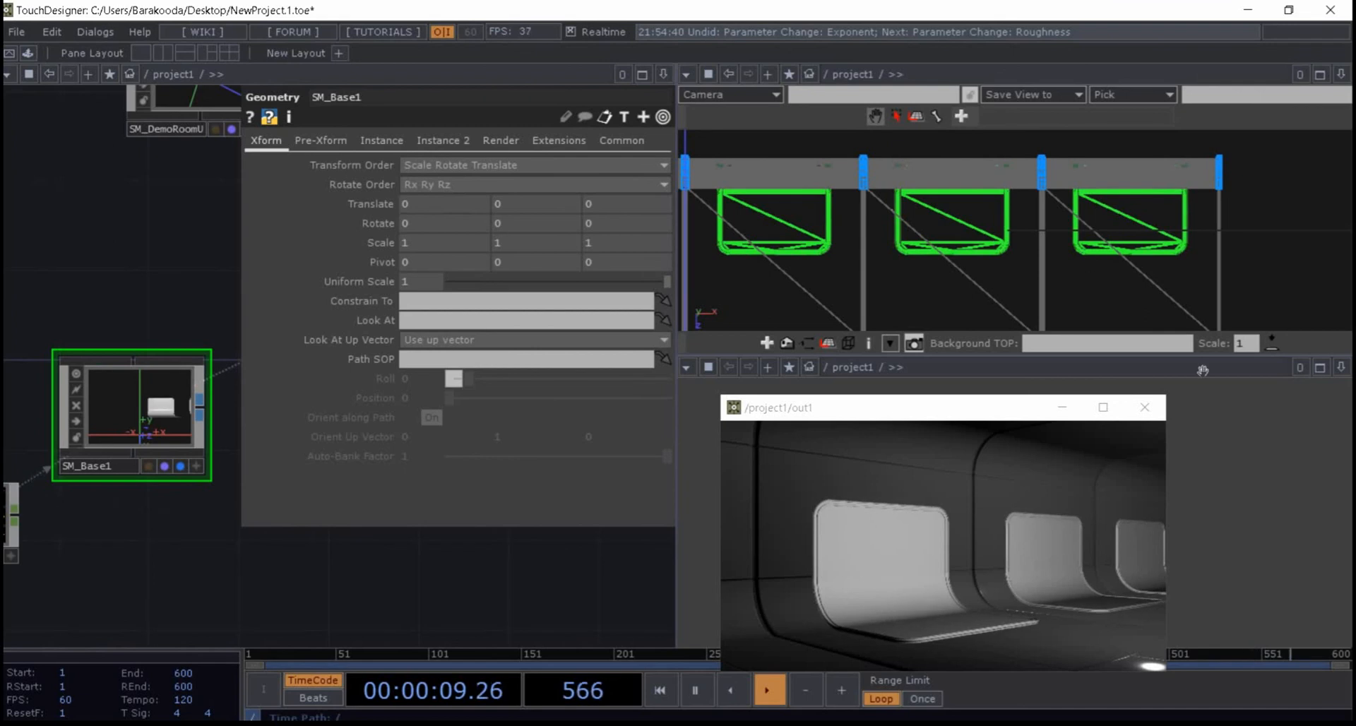
left_click(1342, 73)
left_click(1258, 198)
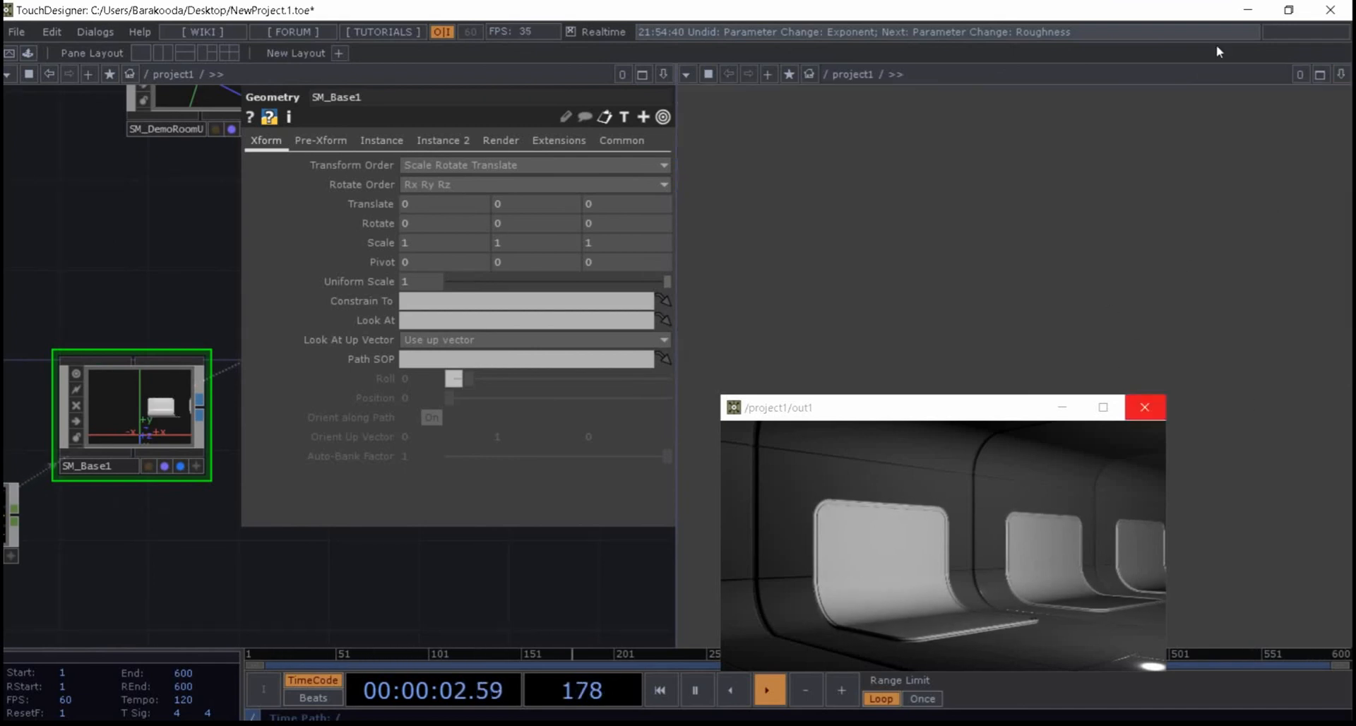
left_click(1341, 73)
left_click(1214, 203)
- Move the floating out1 window over the upper middle of the network and enlarge it
left_click_drag(1031, 415, 750, 87)
left_click_drag(842, 363, 1013, 461)
left_click_drag(779, 106, 699, 80)
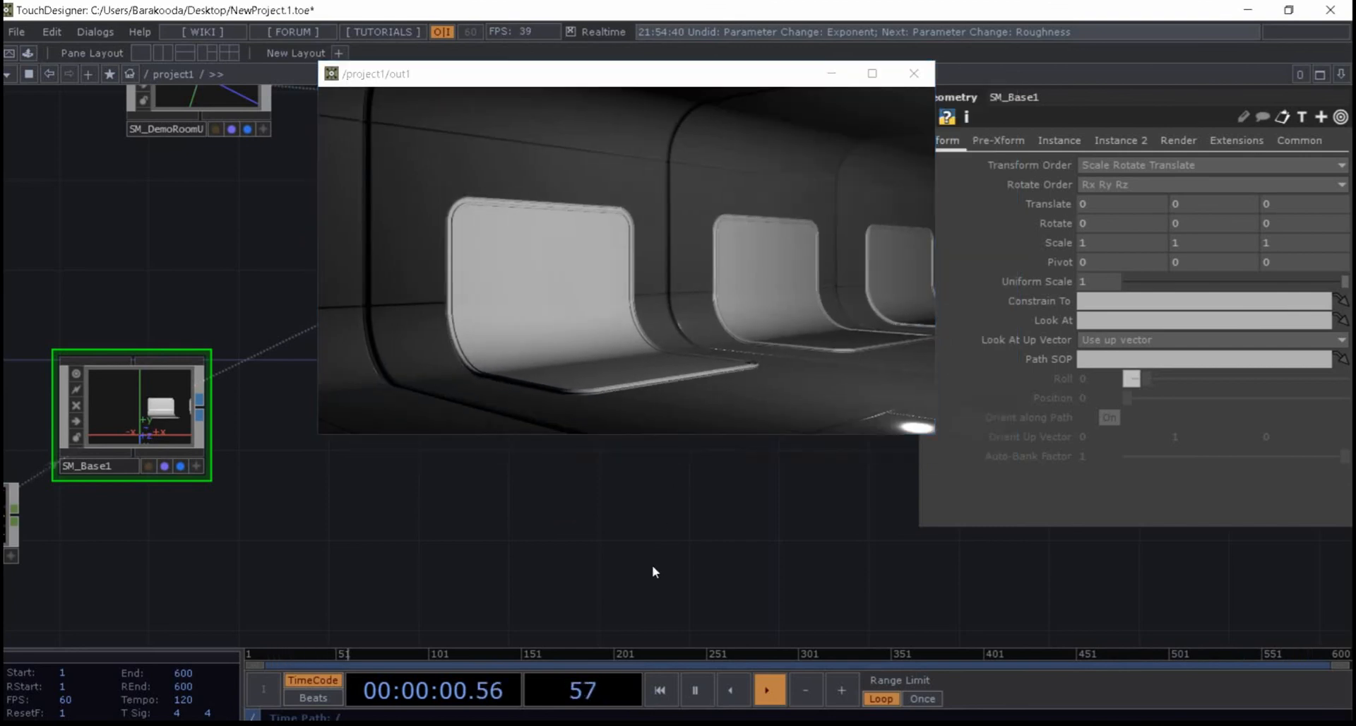
- Add a PBR material in the empty space below SM_Base1
scroll(659, 524, "down", 6)
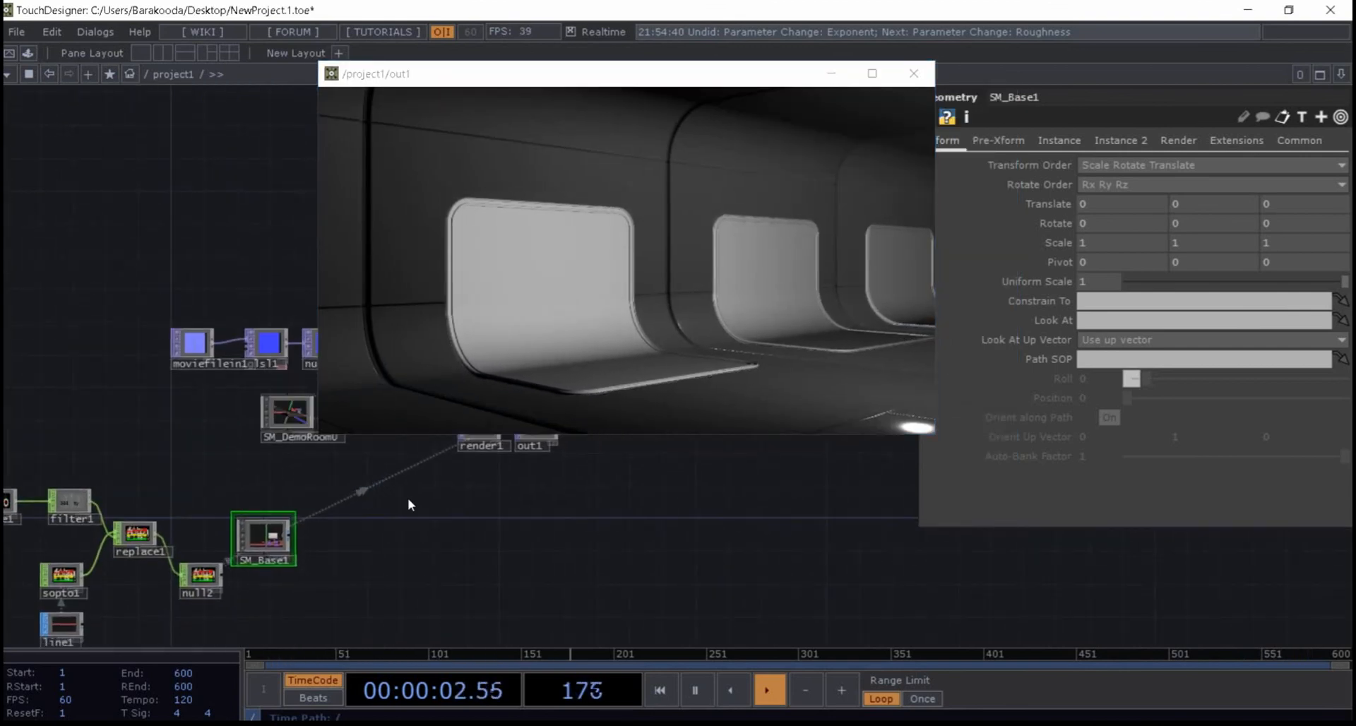
scroll(332, 566, "up", 5)
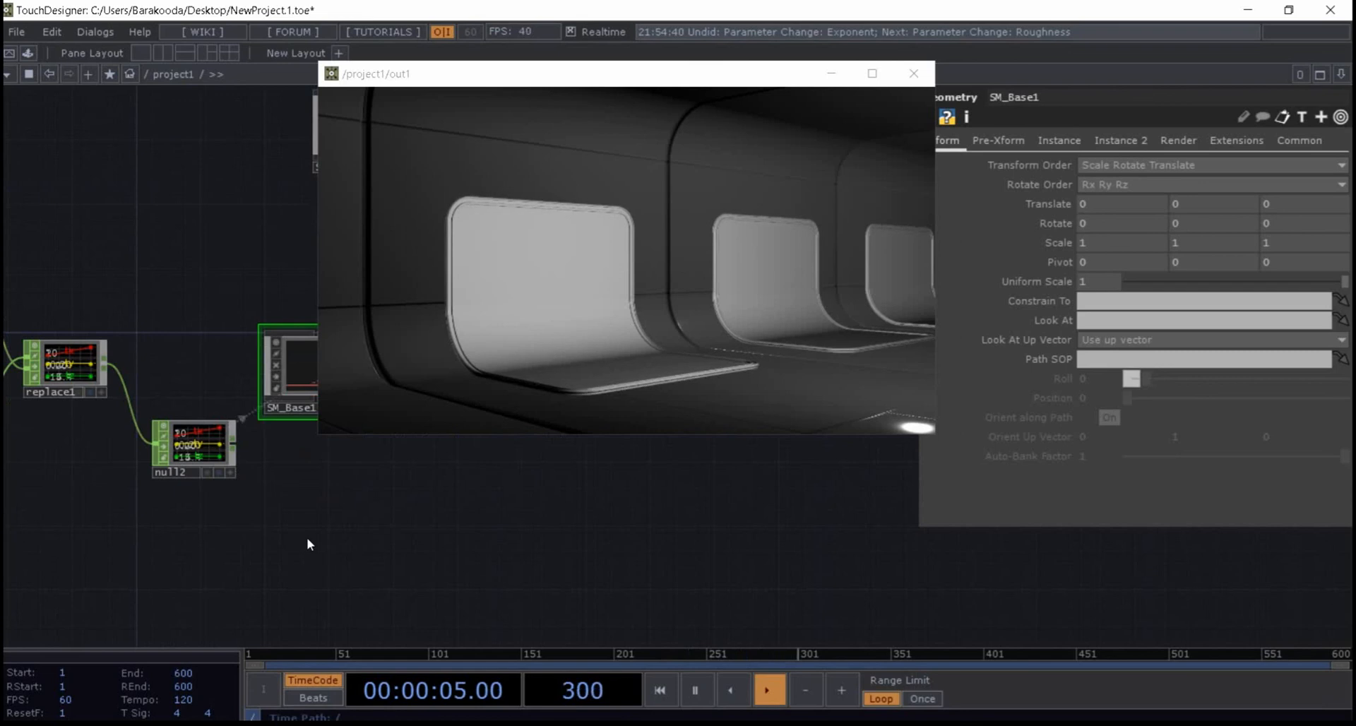
key("Tab")
left_click(201, 300)
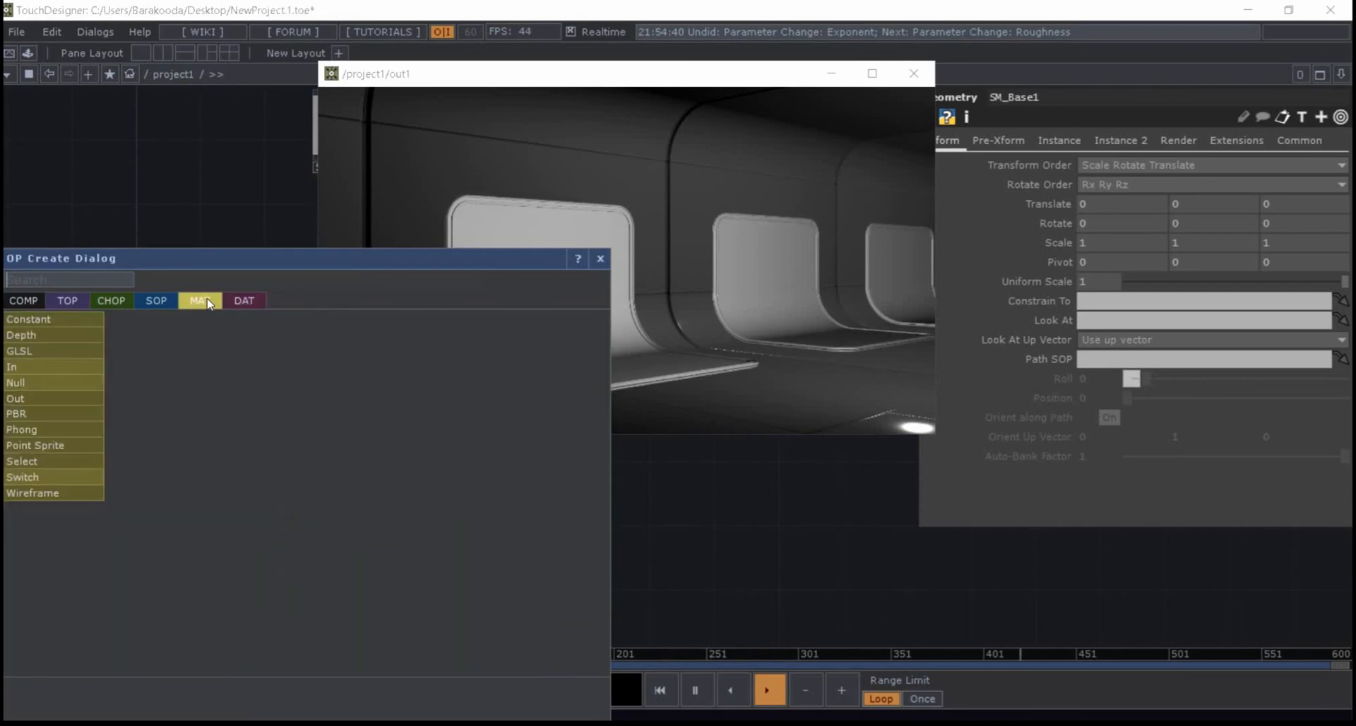
left_click(30, 415)
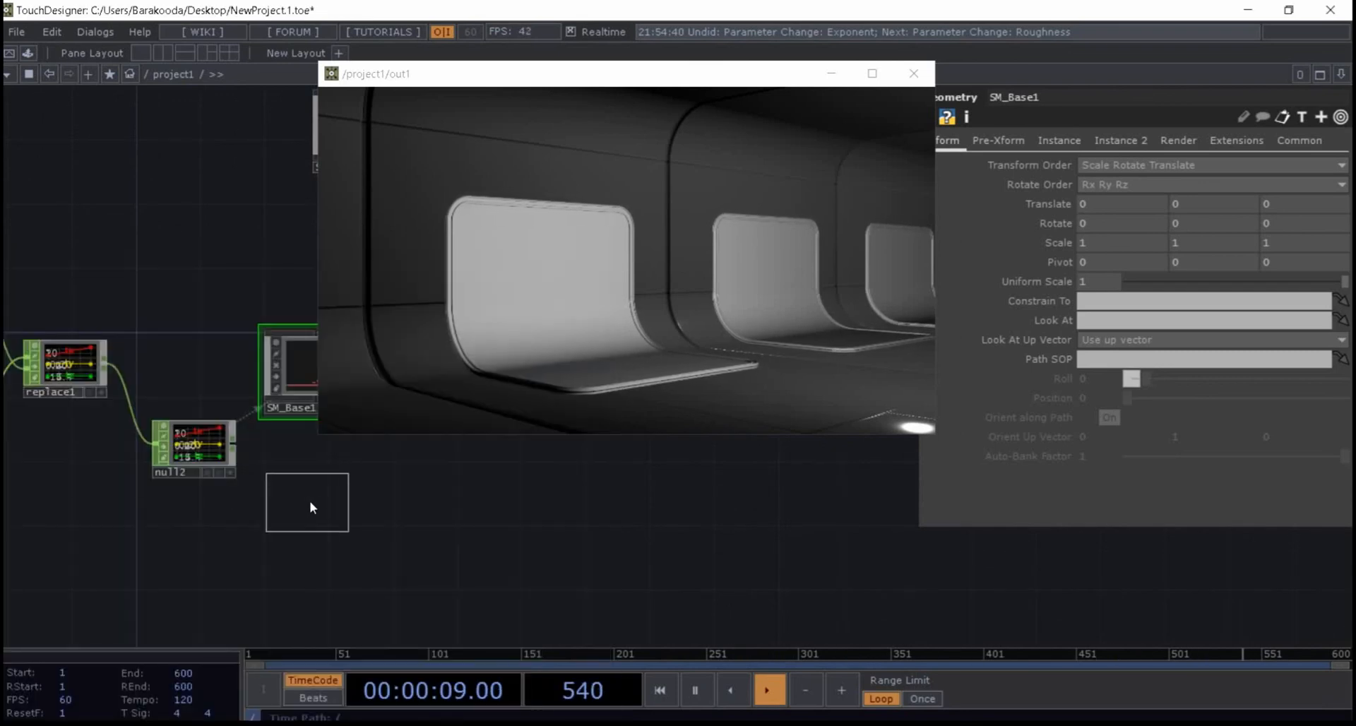
left_click(325, 500)
left_click_drag(523, 508, 435, 525)
- Assign pbr2 as SM_Base1's material and show the geometry's render parameters
left_click(282, 417)
left_click_drag(351, 570, 241, 621)
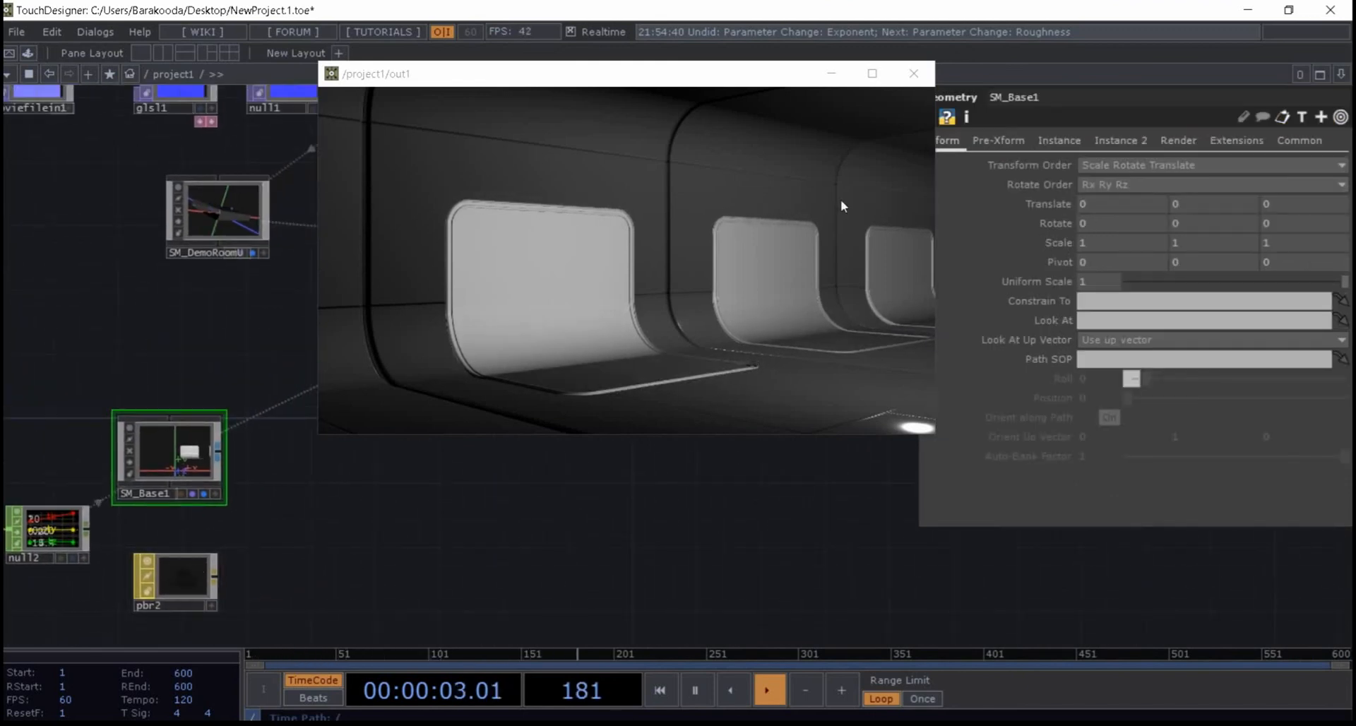
left_click_drag(165, 566, 180, 432)
left_click(182, 419)
left_click(1178, 140)
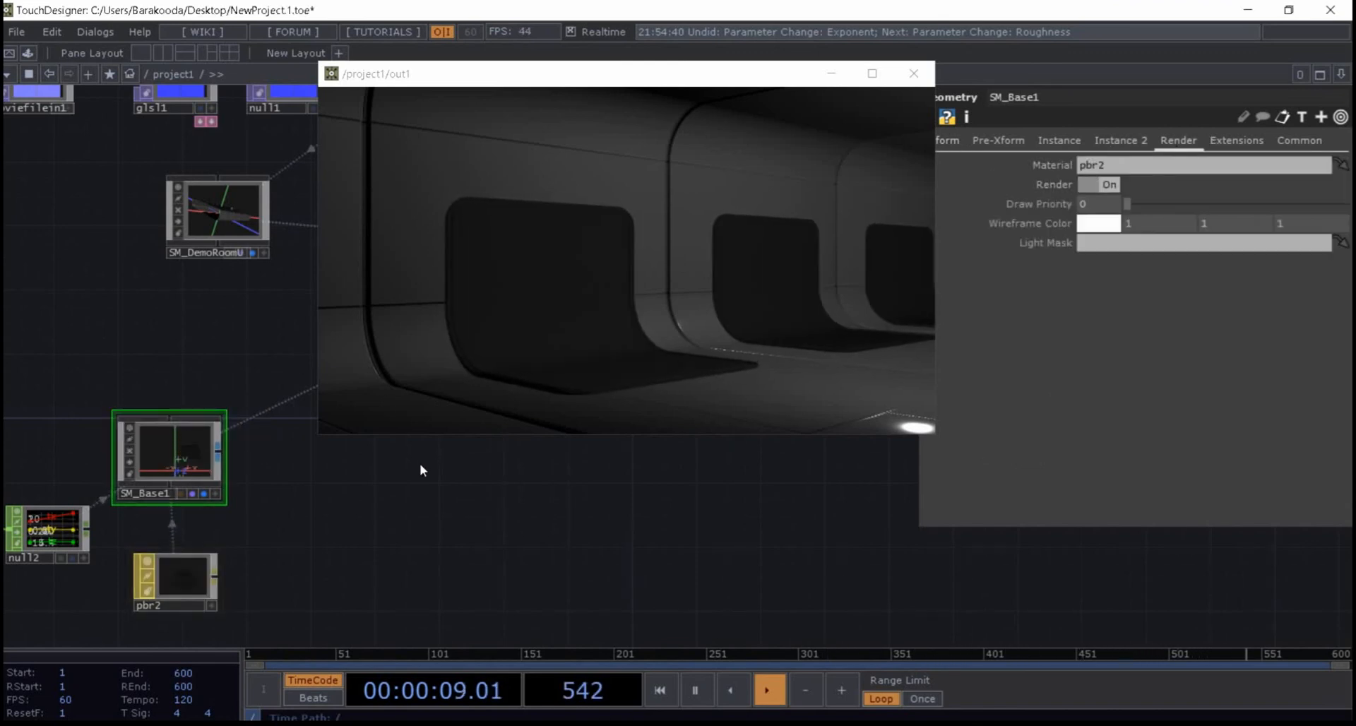
- Set pbr2's metallic to 0.05, roughness to 0.1 and ambient occlusion to 1
left_click_drag(374, 556, 304, 560)
left_click(88, 565)
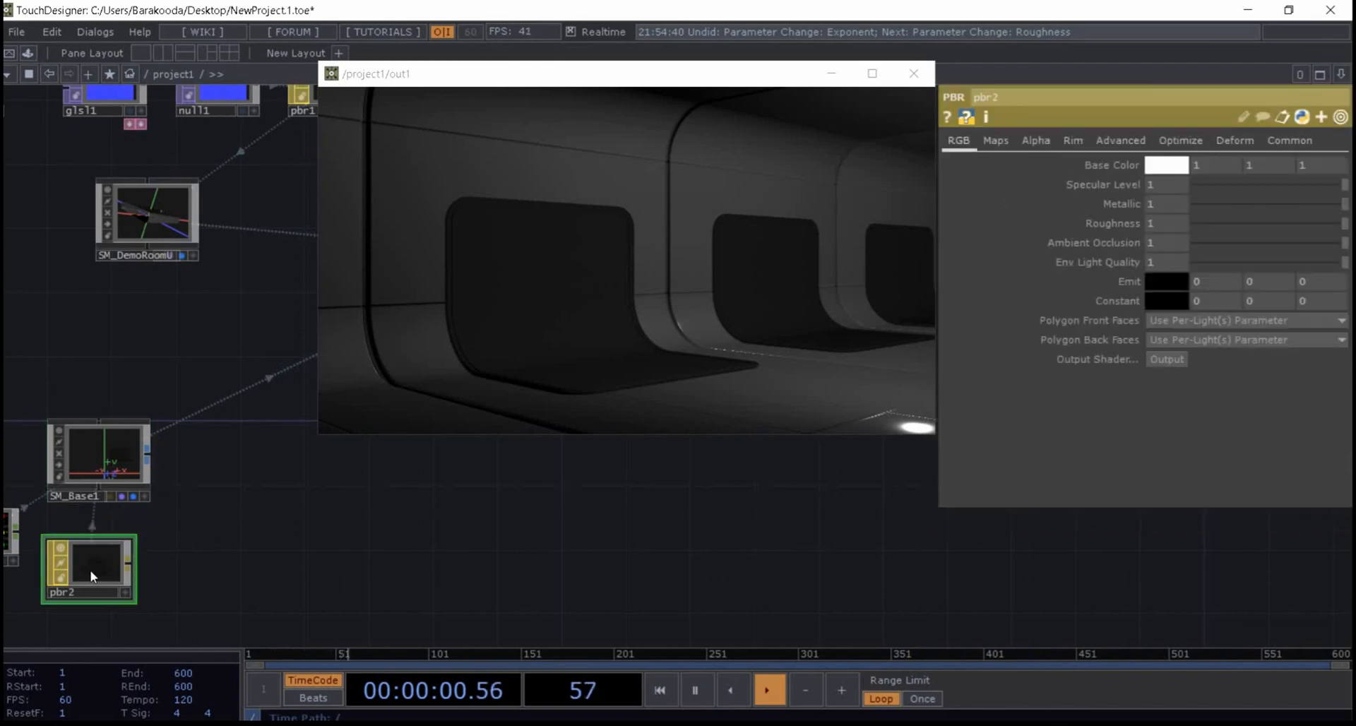
left_click_drag(1280, 204, 1079, 205)
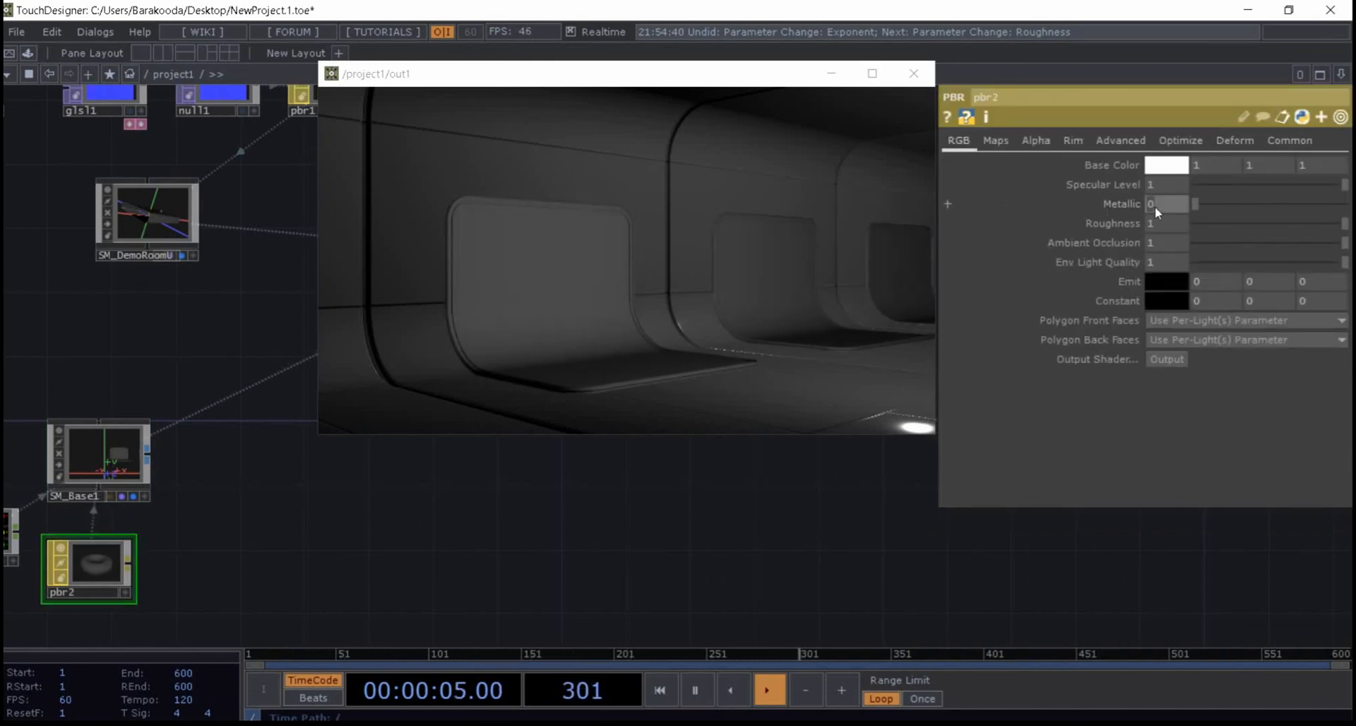
key("Return")
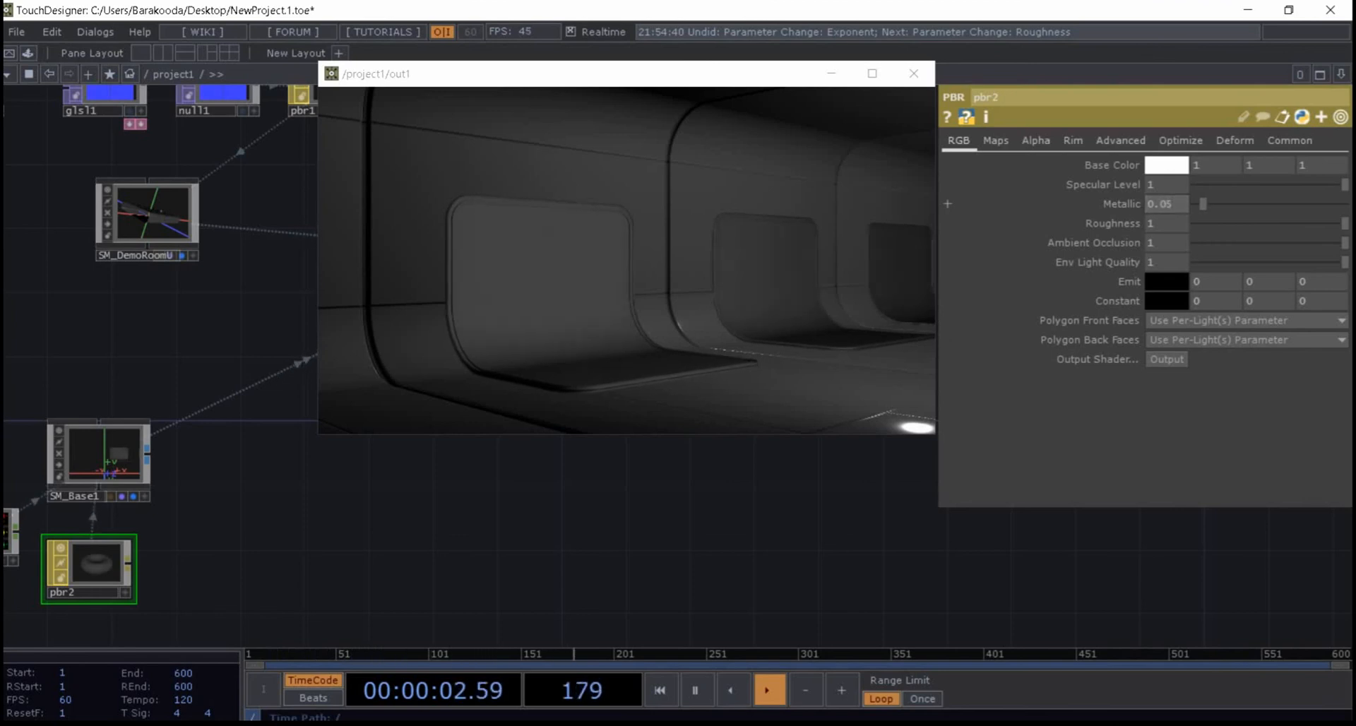
left_click_drag(1278, 224, 1185, 236)
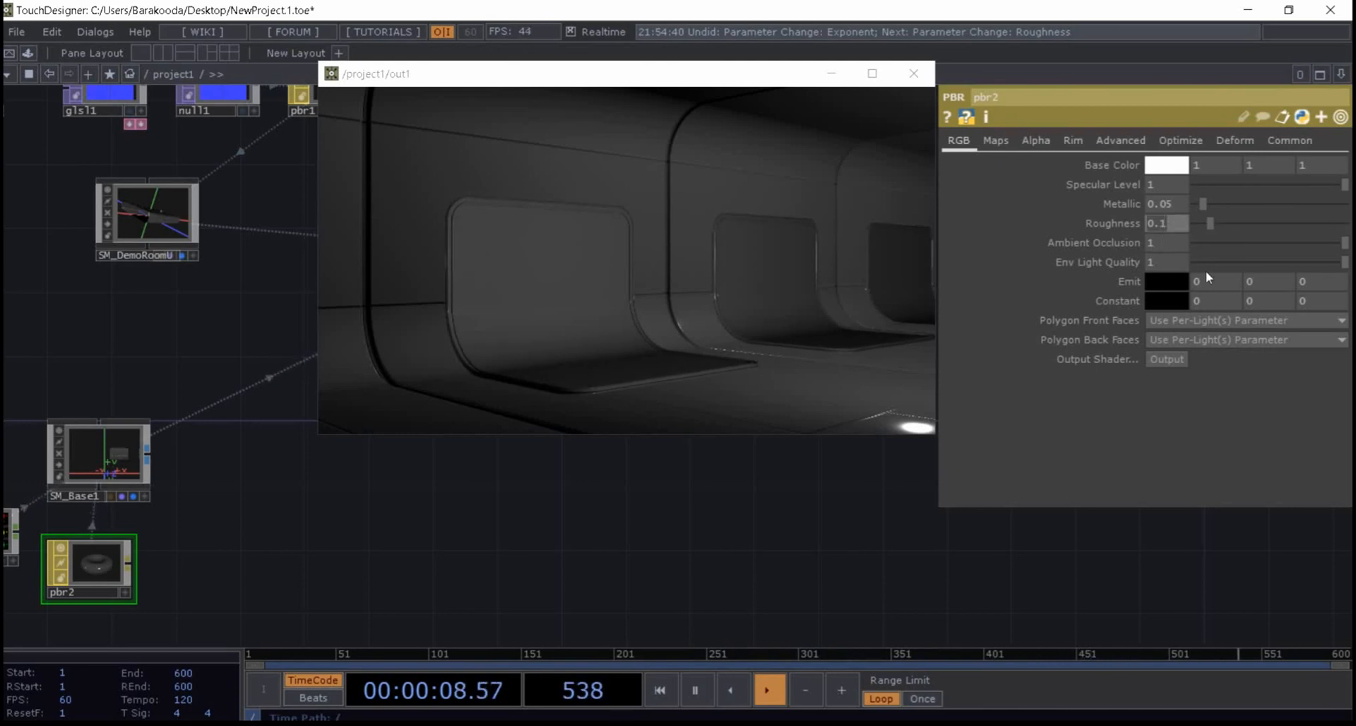
left_click_drag(1329, 246, 993, 282)
type("1")
key("Return")
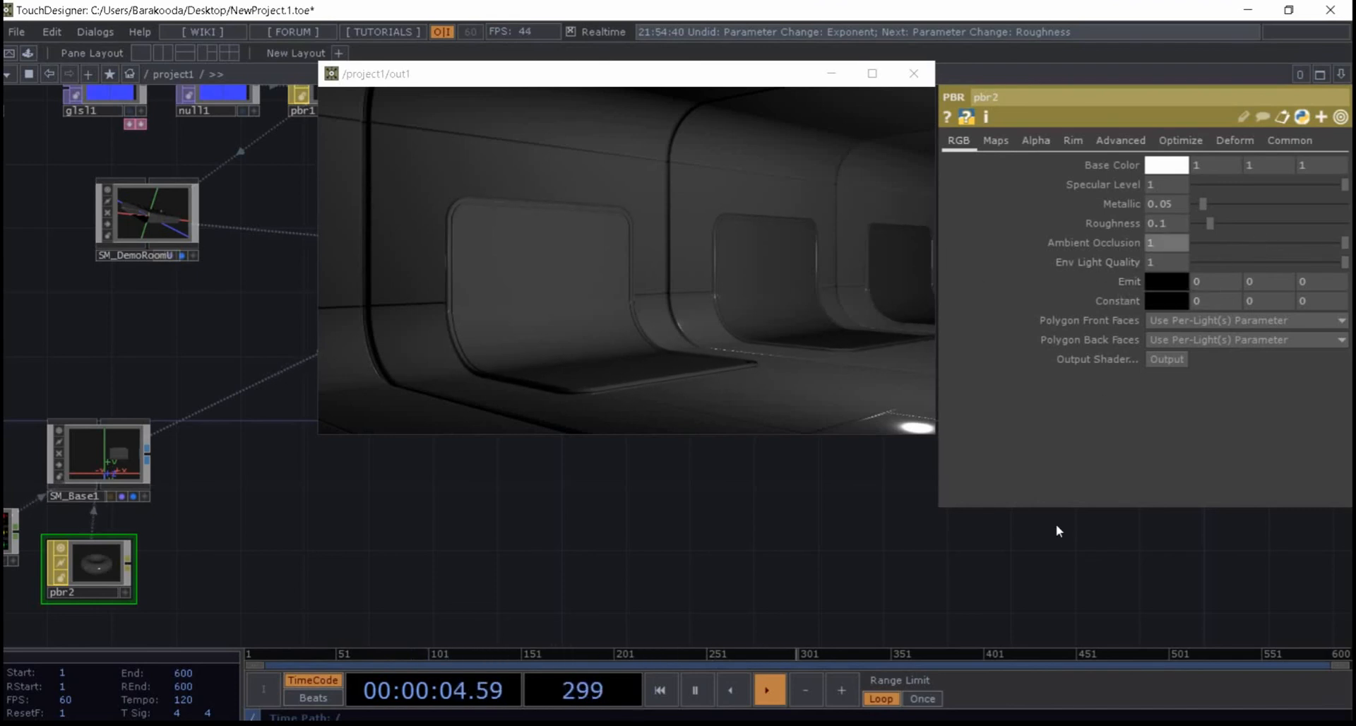
- Add a second Render TOP in the empty space below render1 and out1
left_click_drag(591, 582, 518, 551)
scroll(518, 551, "down", 5)
left_click_drag(751, 523, 650, 515)
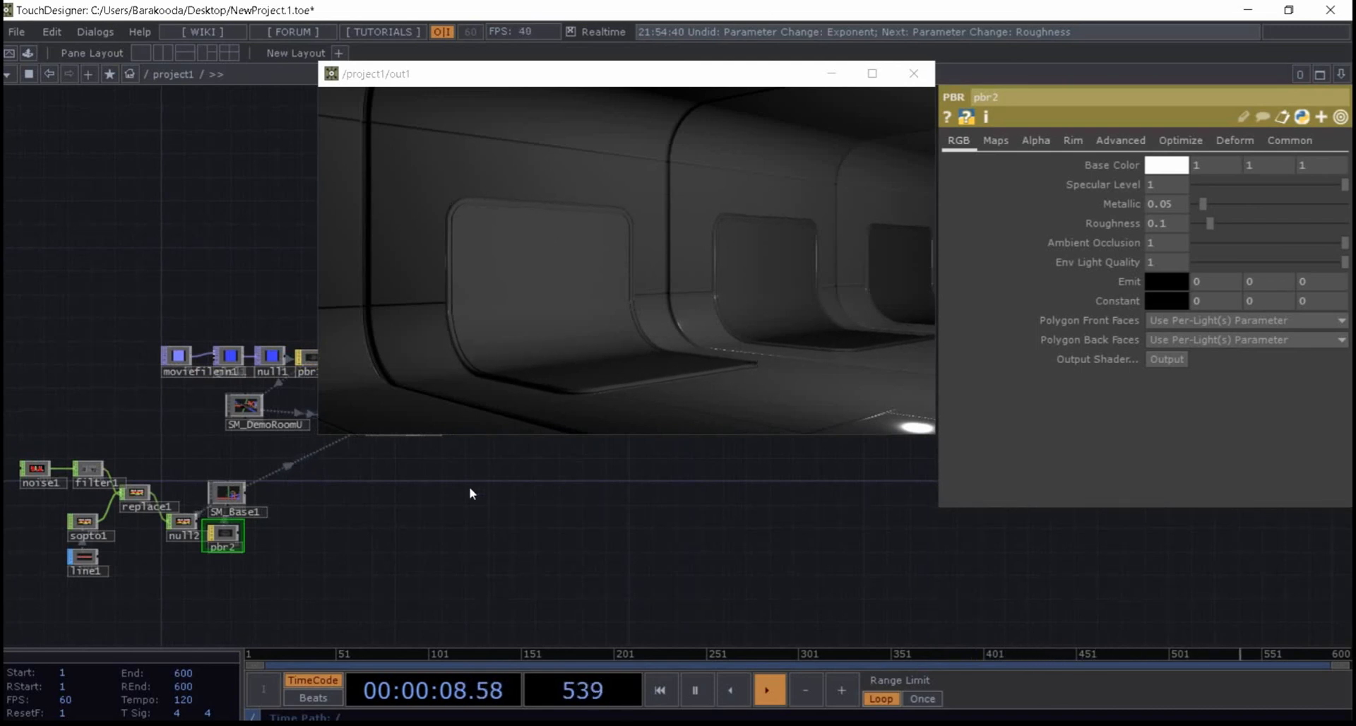
left_click_drag(471, 492, 412, 517)
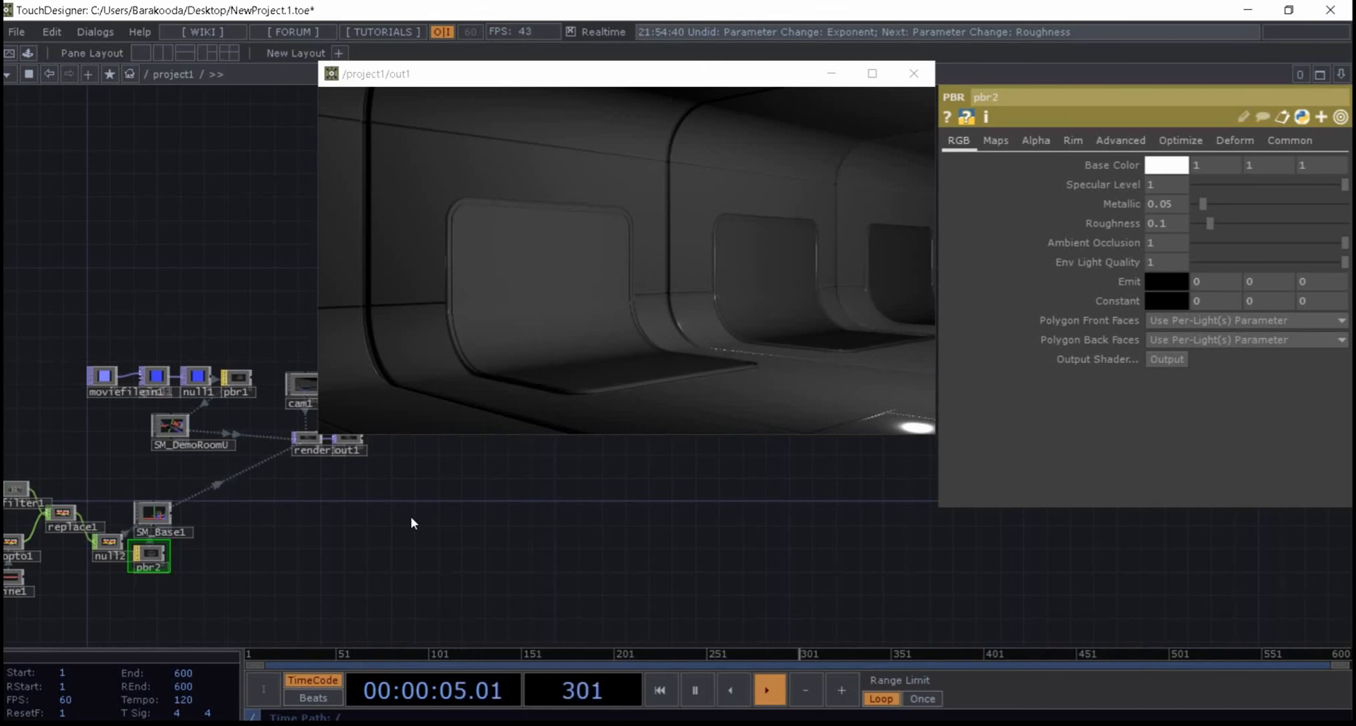
left_click_drag(379, 528, 348, 536)
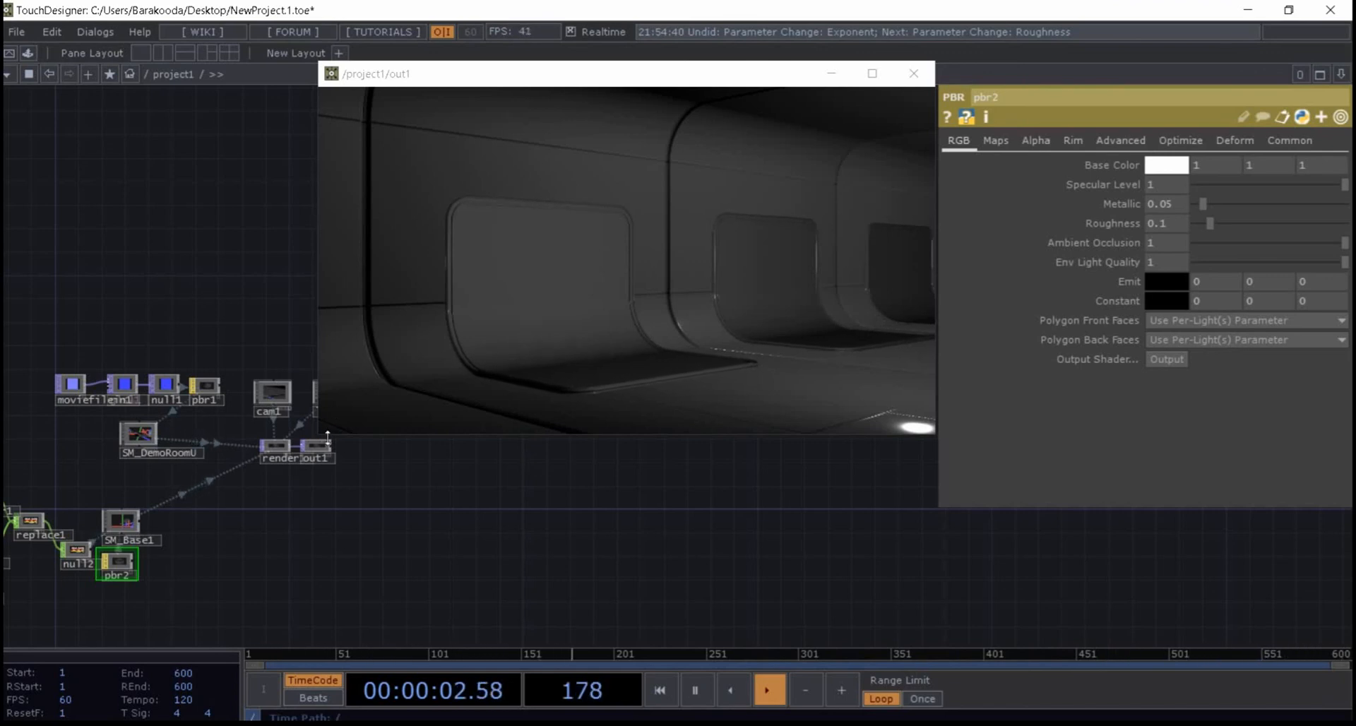
scroll(219, 486, "up", 4)
scroll(287, 448, "down", 5)
key("Tab")
type("re")
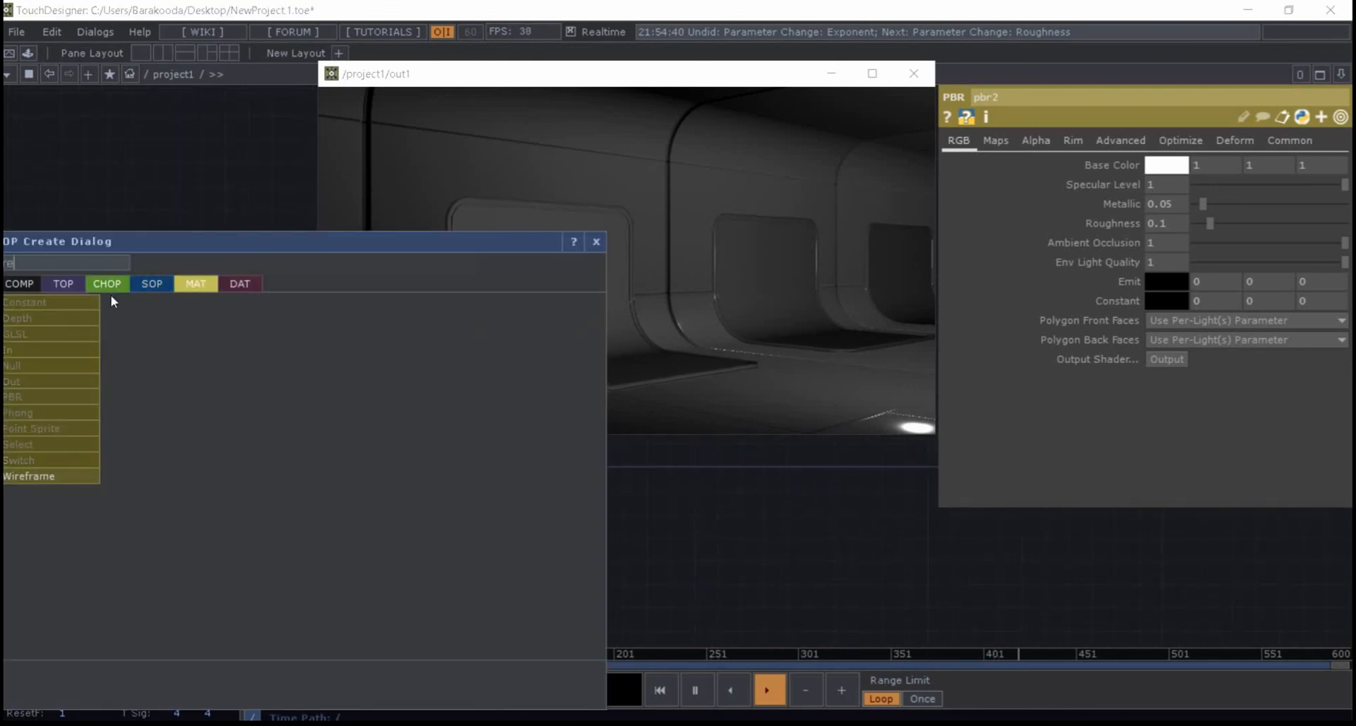
left_click(74, 283)
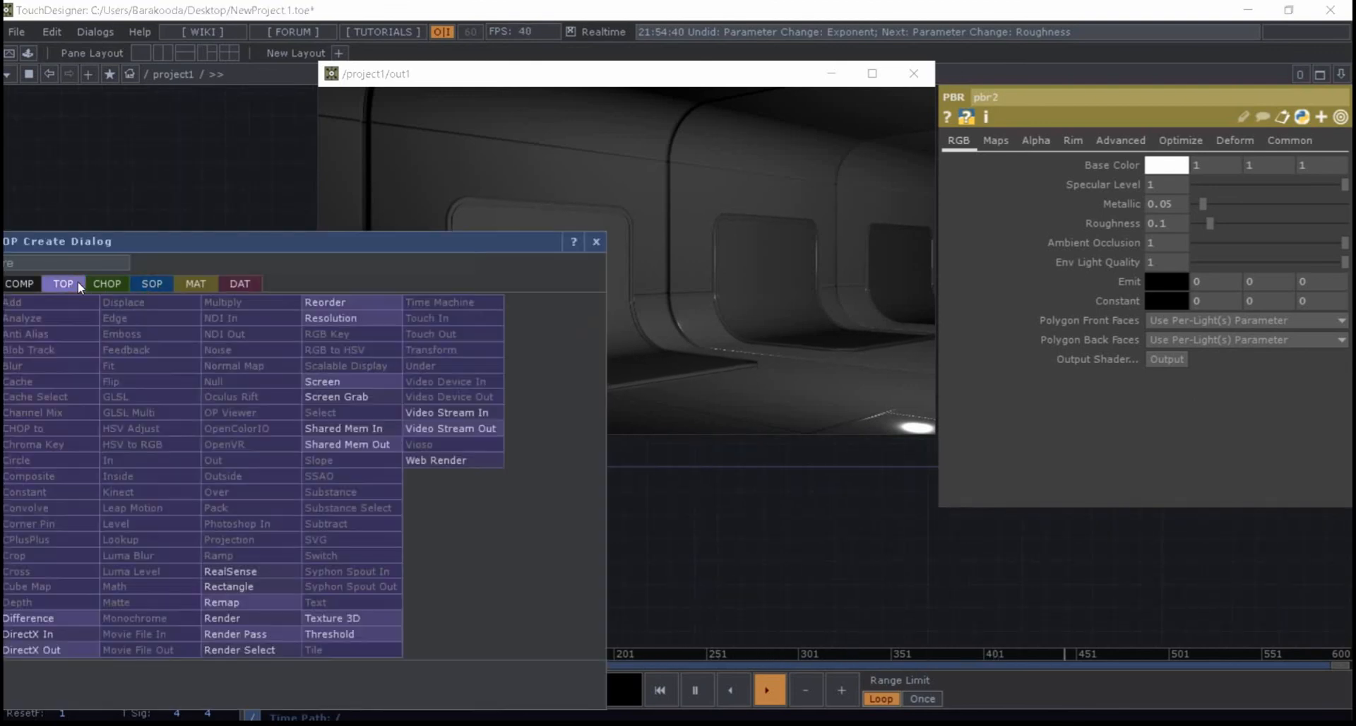
left_click(235, 619)
left_click(243, 508)
- Set render2's render mode to Cube Map
scroll(273, 522, "up", 6)
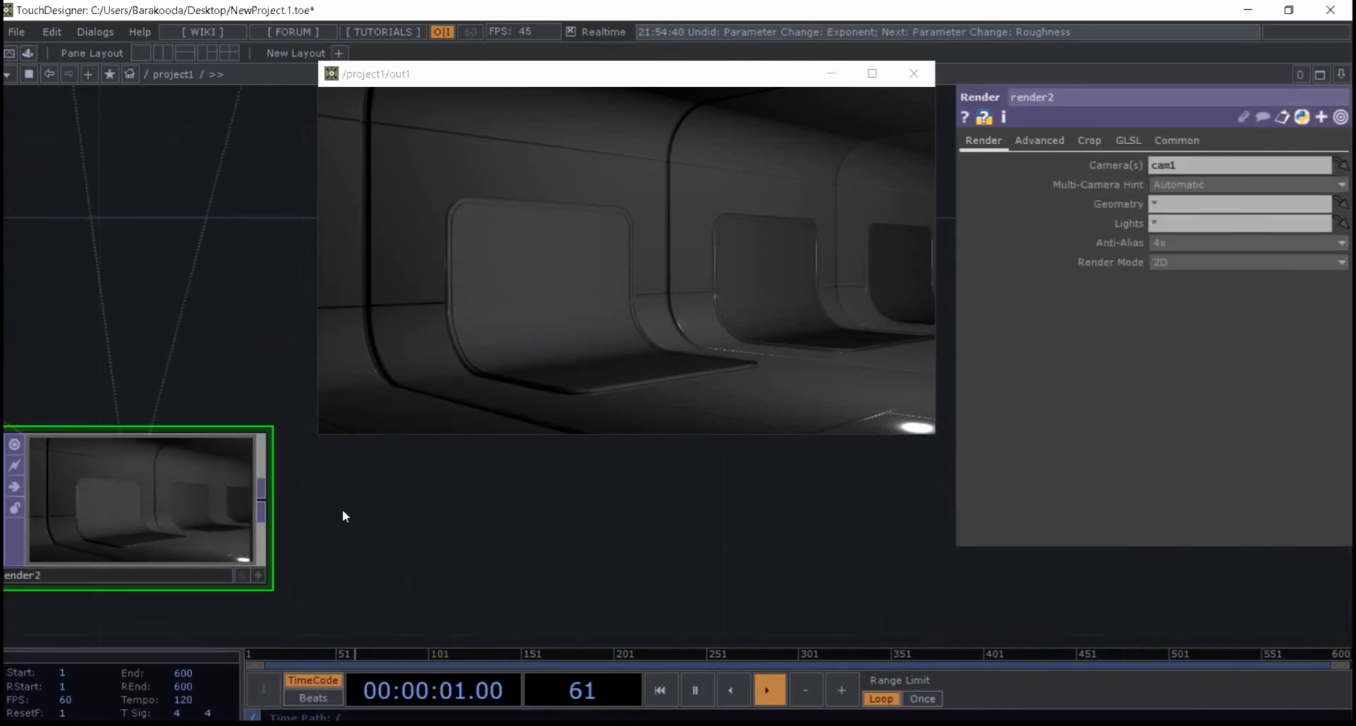
left_click(1177, 261)
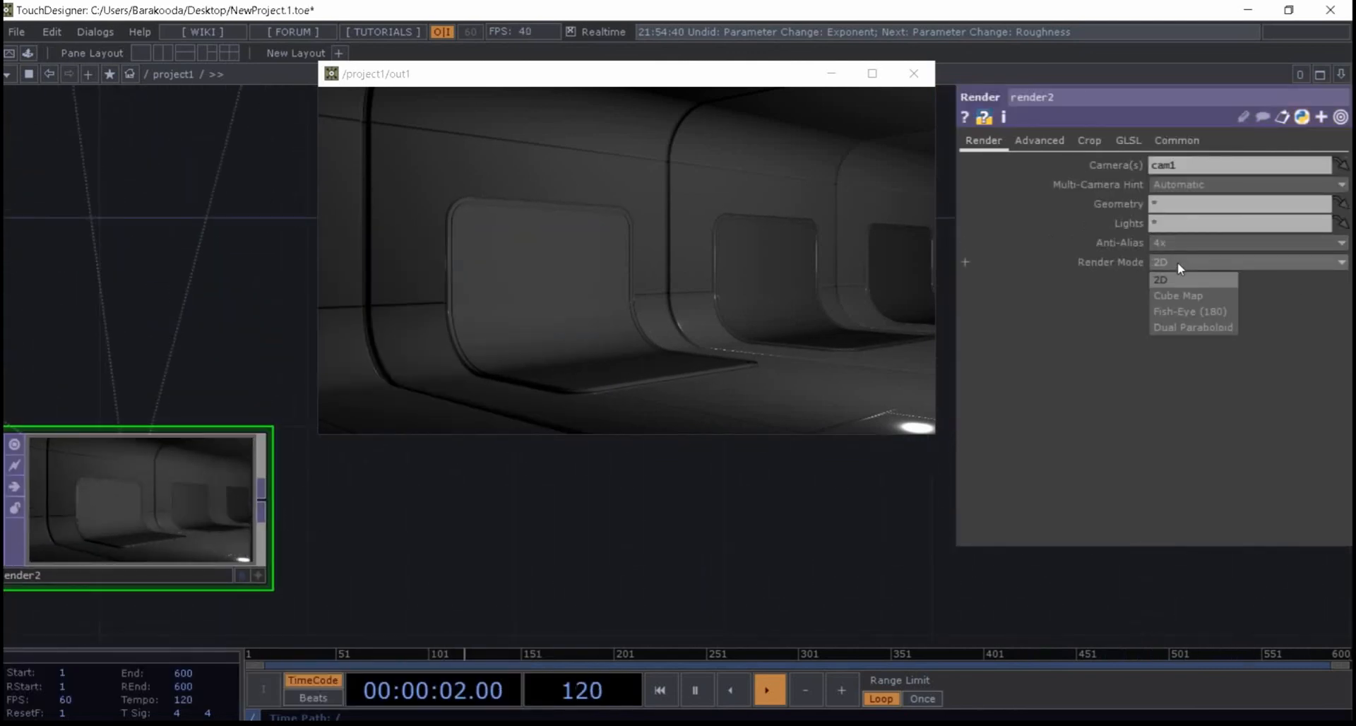
left_click(1189, 298)
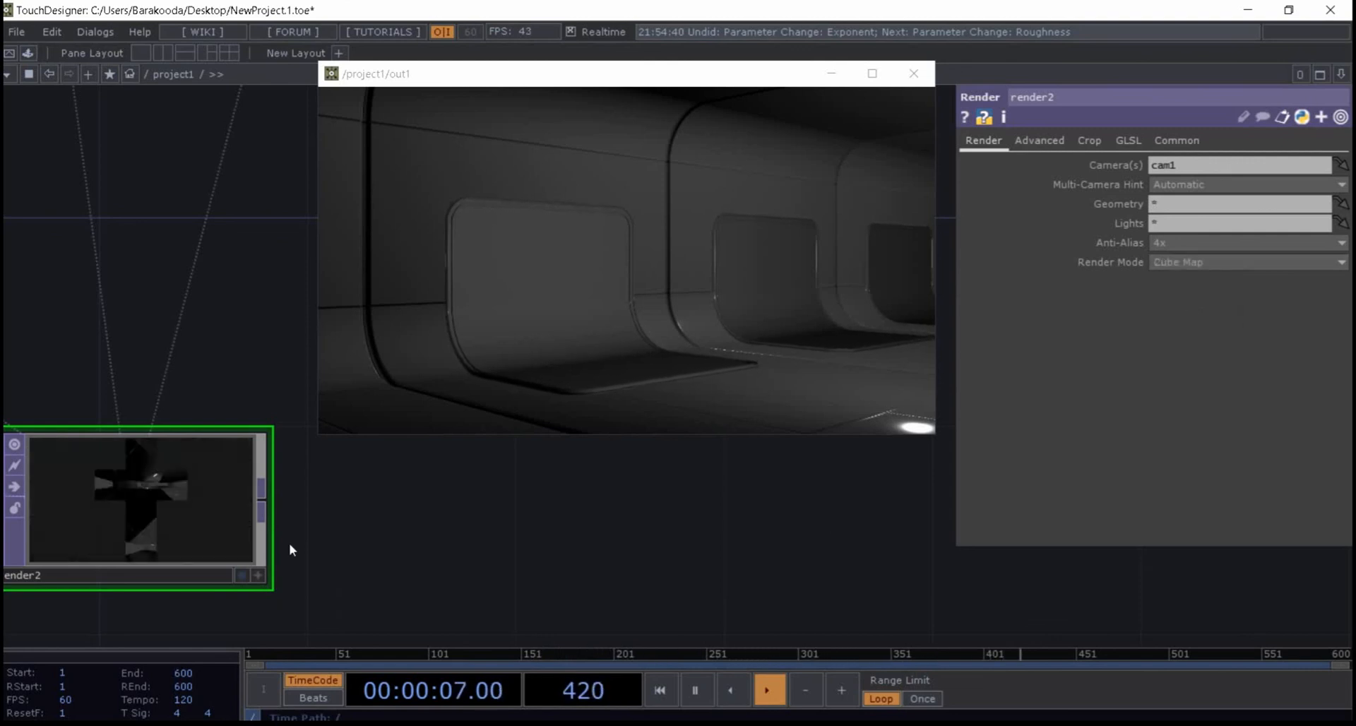
scroll(161, 487, "down", 3)
left_click_drag(330, 491, 297, 528)
key("Tab")
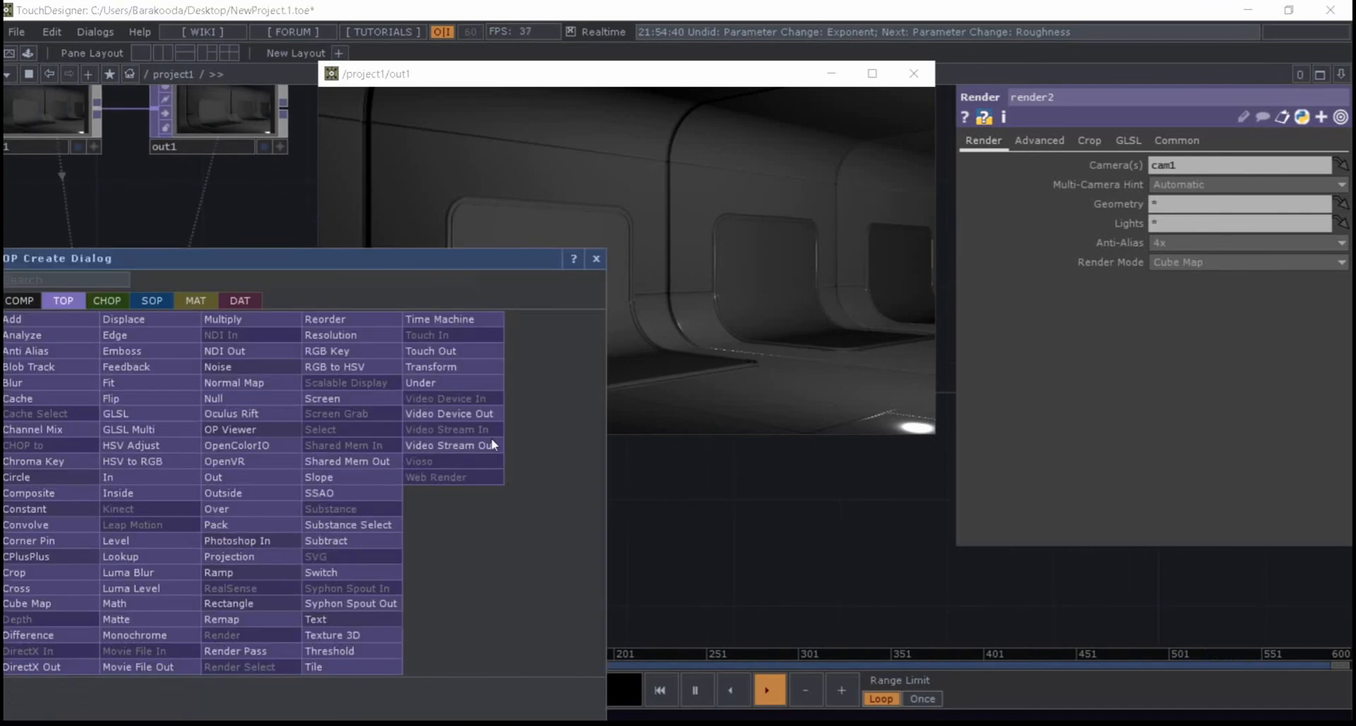
left_click(639, 520)
- Set render2's resolution to 1024 x 1024
left_click(120, 537)
left_click(1173, 140)
left_click(1339, 165)
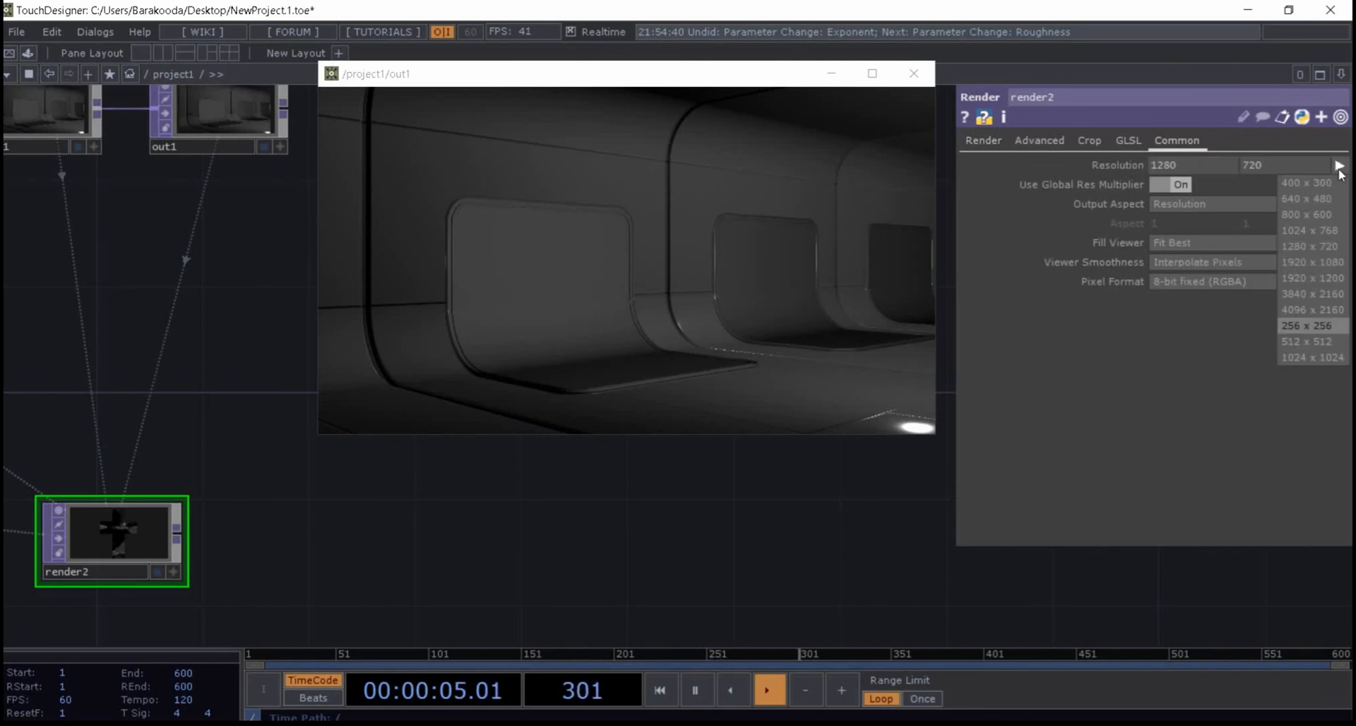
left_click(1312, 357)
- Append a Projection TOP to render2's output and place it beside render2
scroll(132, 535, "up", 3)
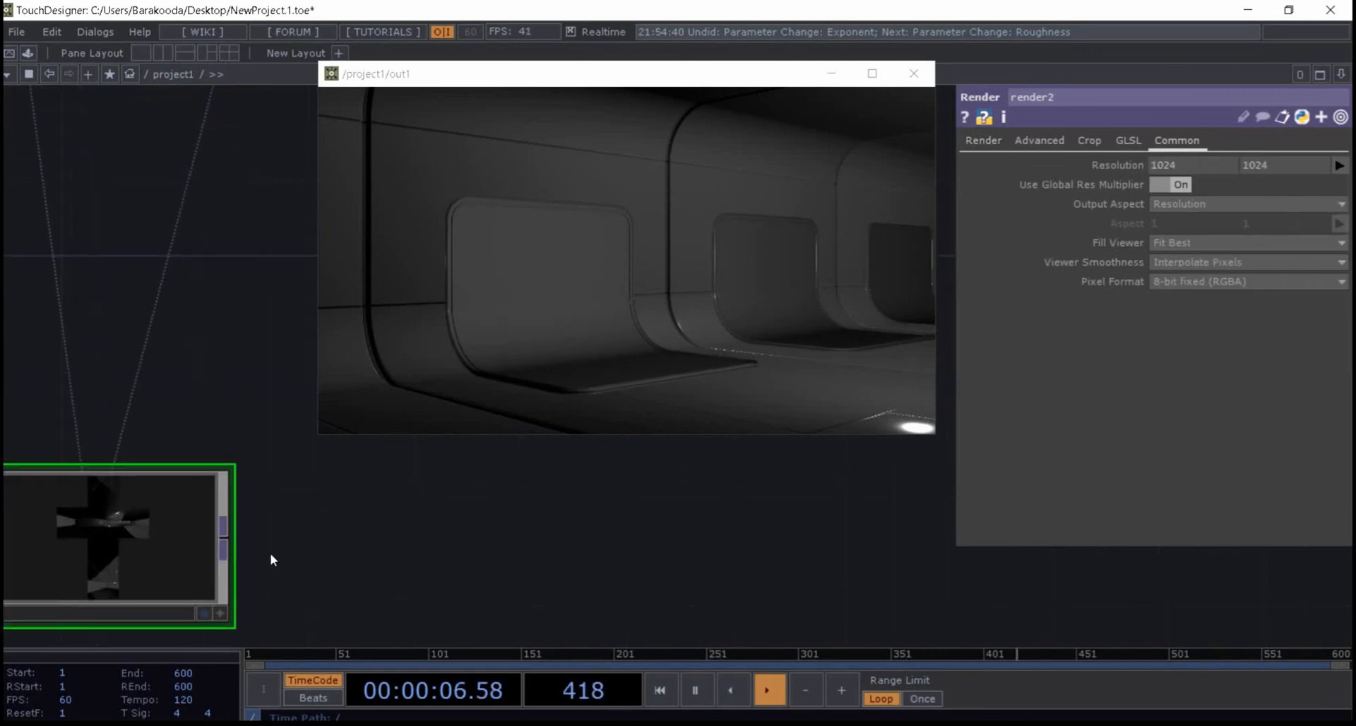
right_click(226, 545)
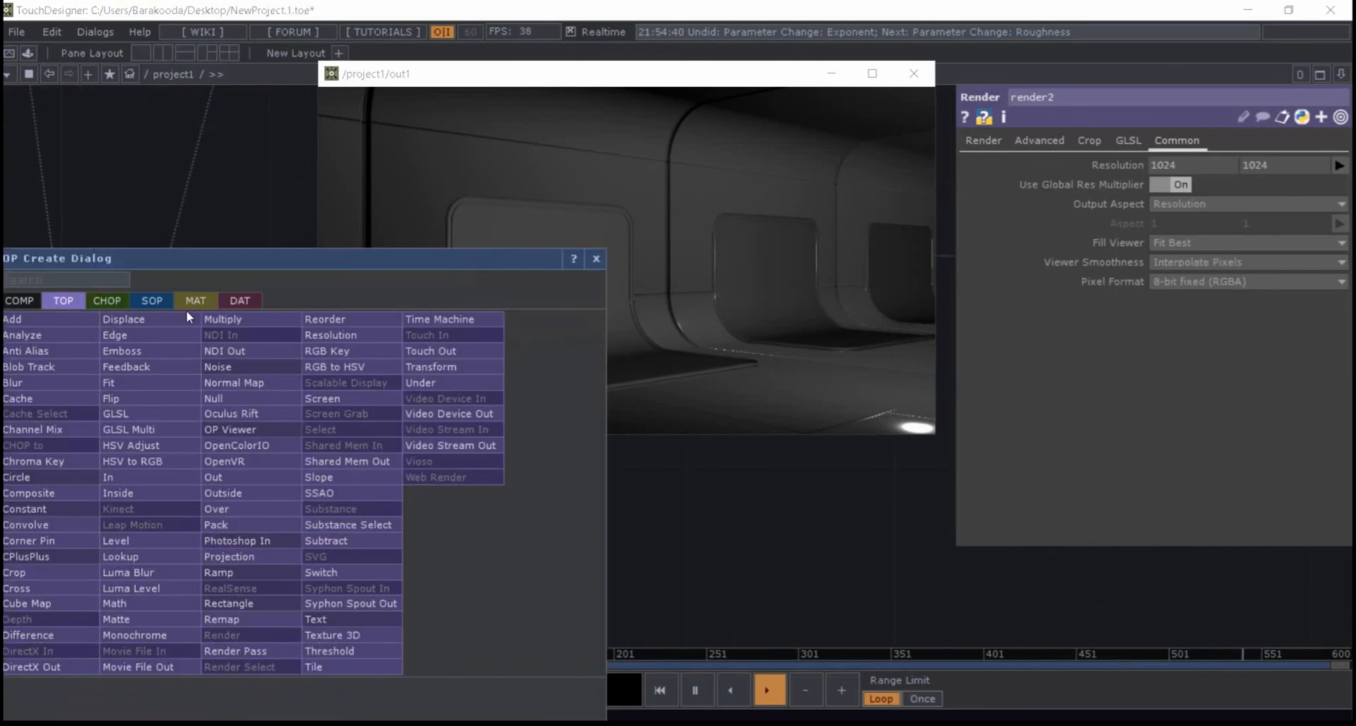
type("pr")
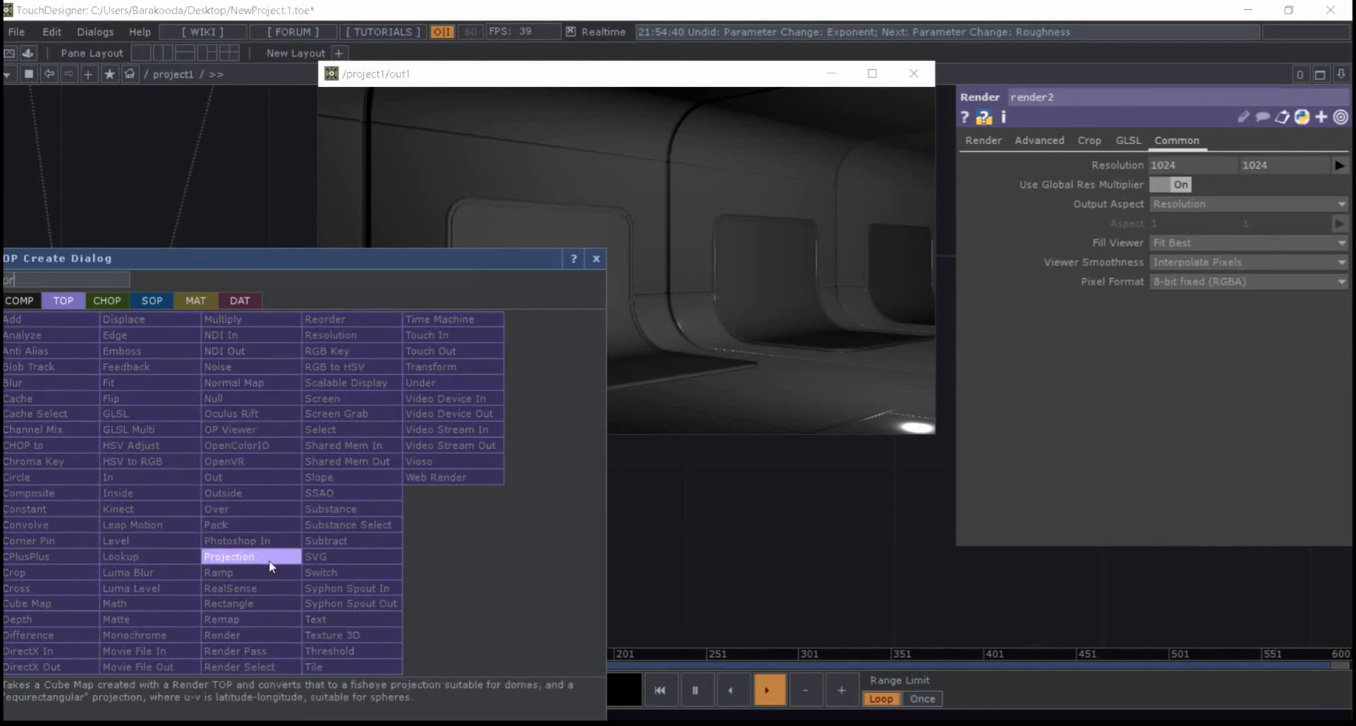
left_click(261, 560)
left_click(412, 535)
left_click_drag(488, 534, 363, 555)
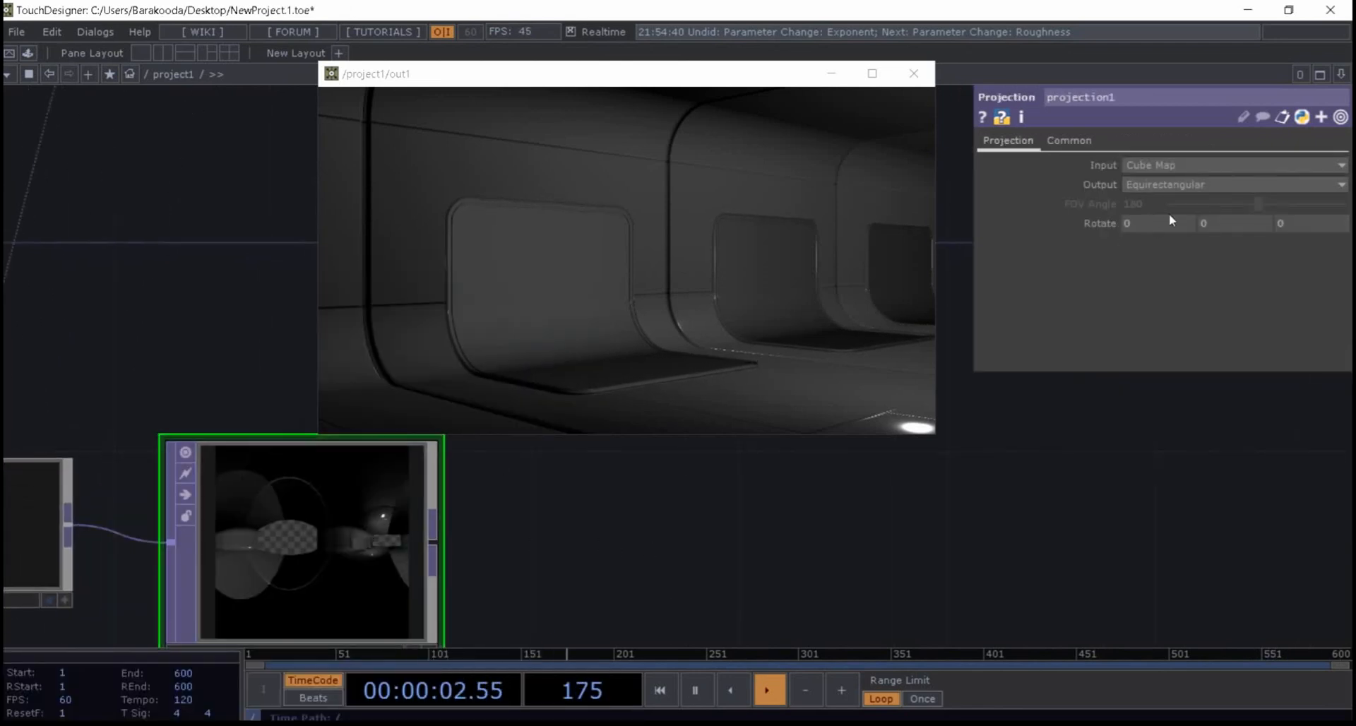
scroll(537, 537, "down", 3)
left_click_drag(635, 555, 376, 560)
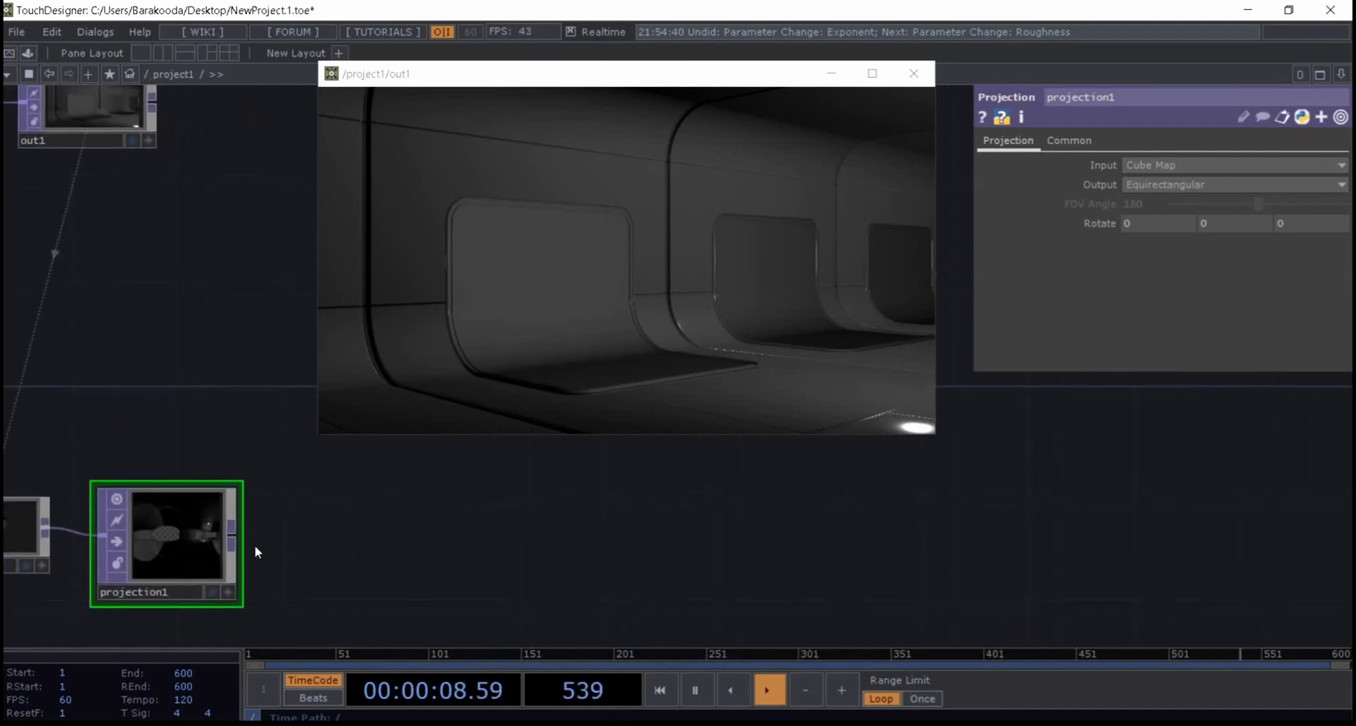
- Append a Null TOP to projection1's output
right_click(236, 537)
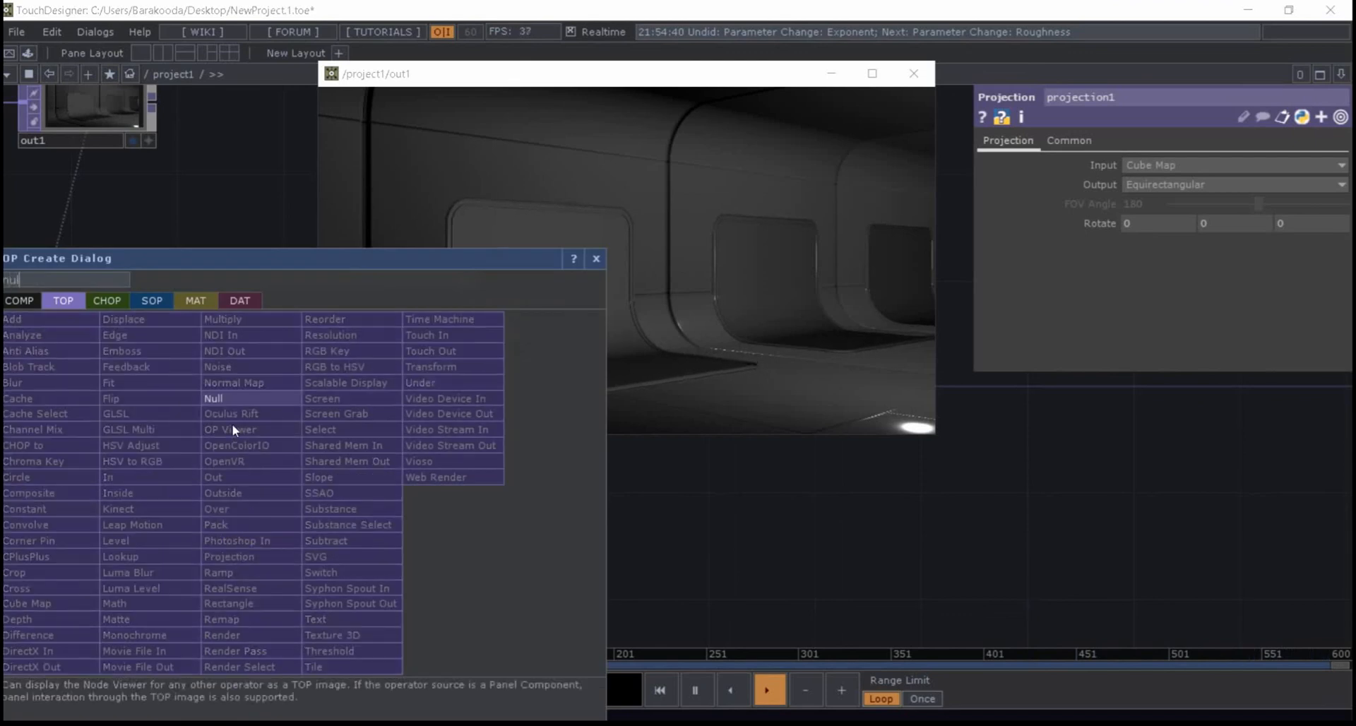
left_click(226, 399)
left_click(353, 552)
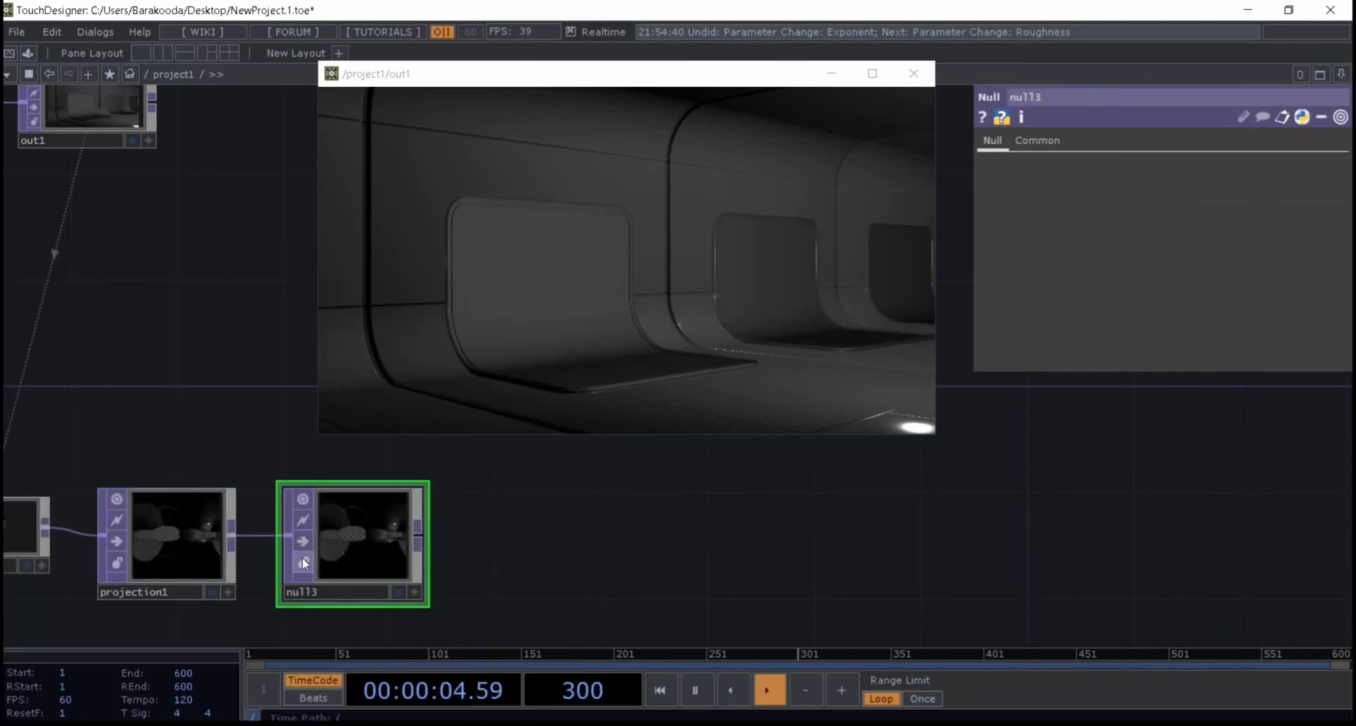
- Turn off the lock flag on null3
scroll(358, 558, "up", 4)
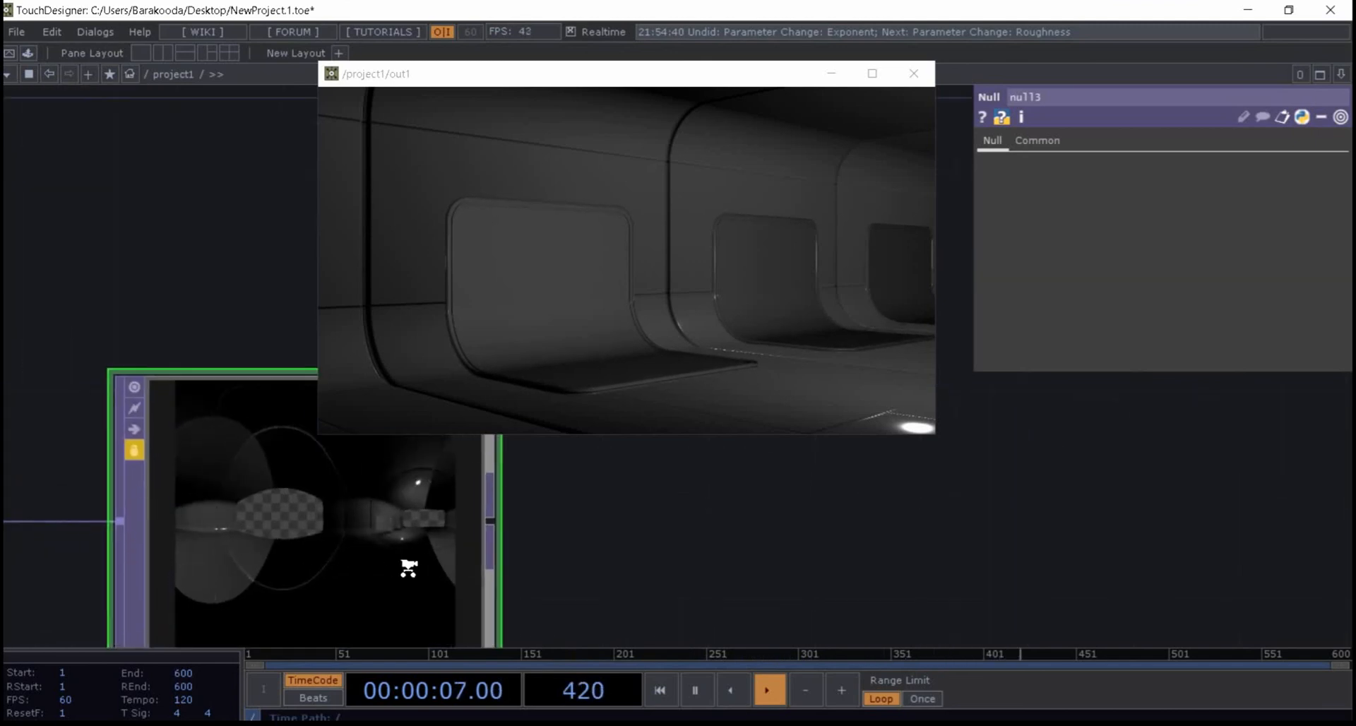
scroll(417, 551, "down", 4)
scroll(421, 562, "down", 3)
scroll(329, 561, "up", 5)
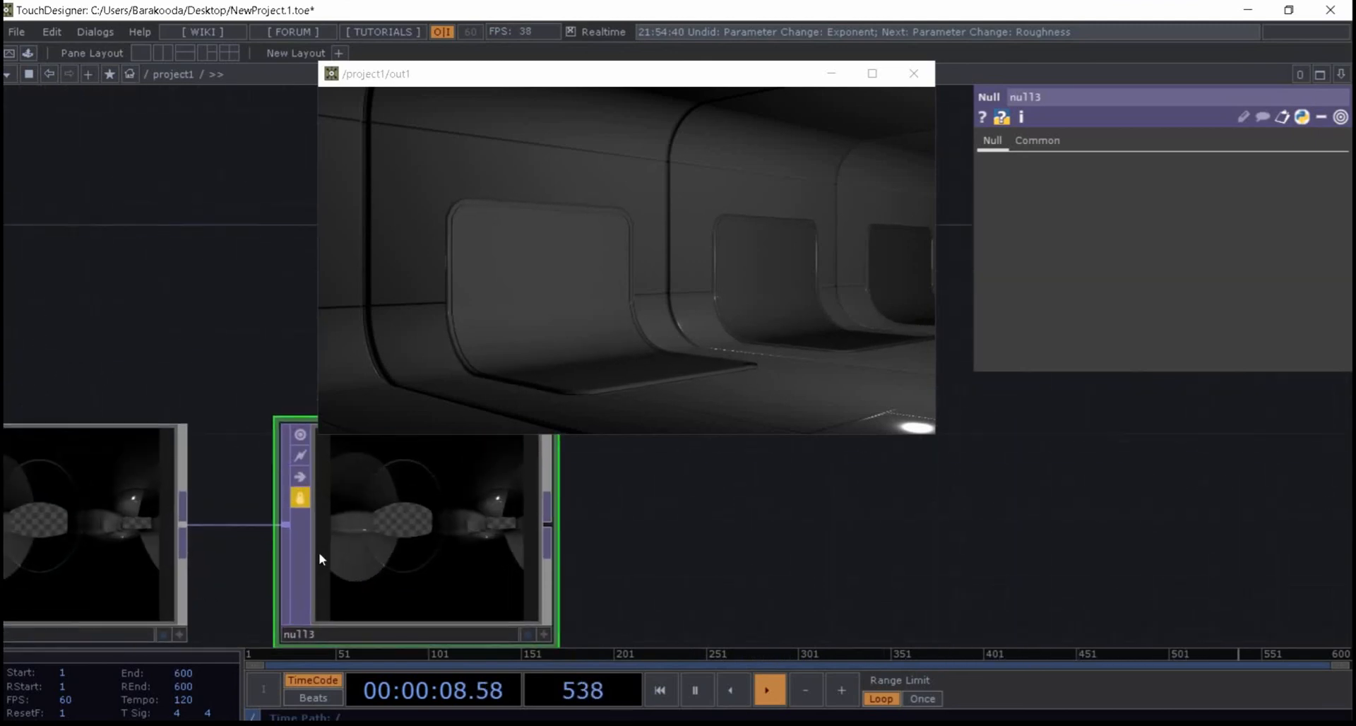
left_click(299, 500)
left_click(431, 237)
- Make two copies of light1 and stack them above the original light as light2 and light3
scroll(197, 303, "down", 5)
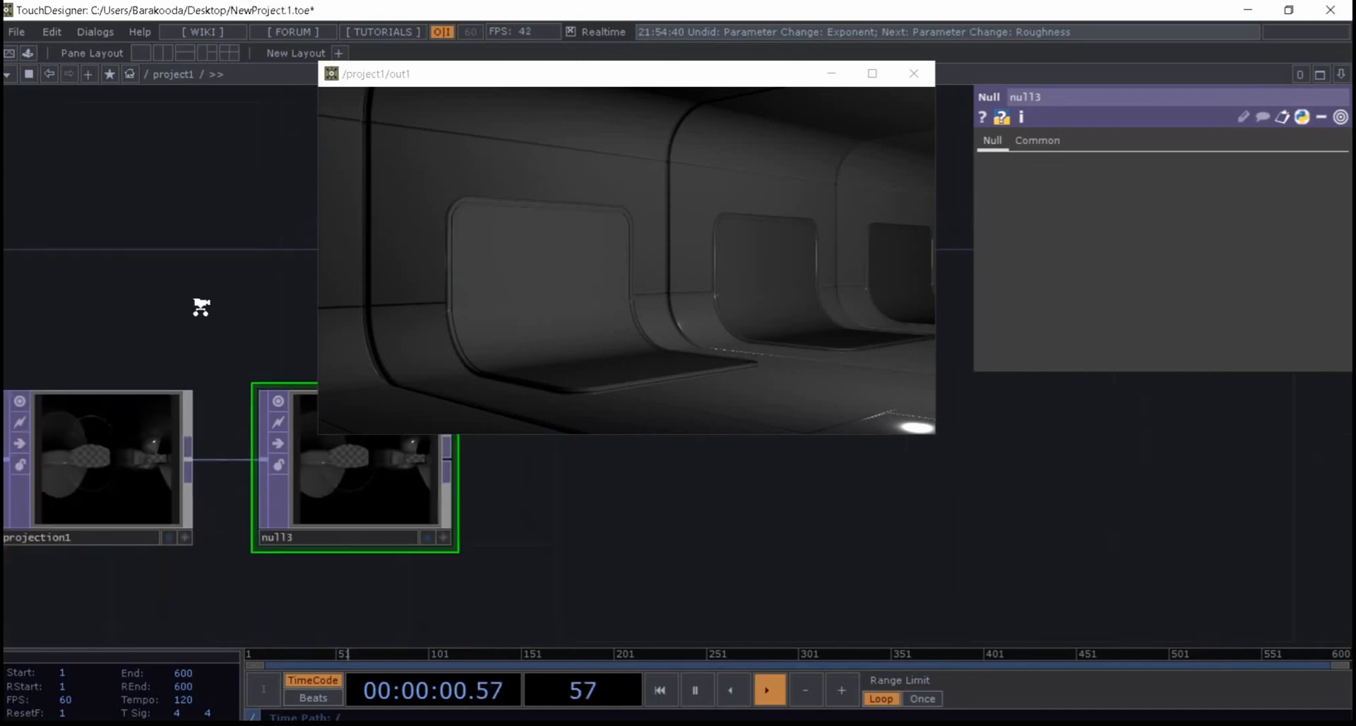
scroll(122, 316, "up", 5)
left_click(207, 411)
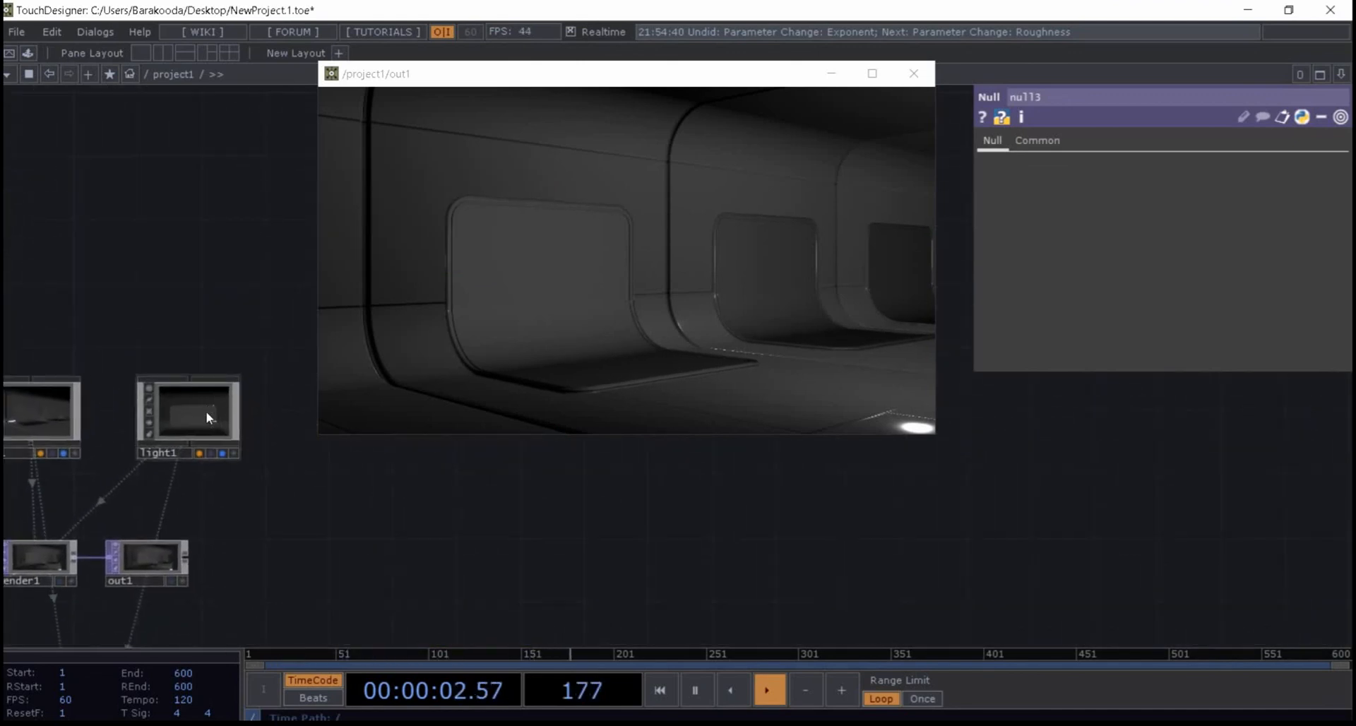
key("ctrl+c")
key("ctrl+v")
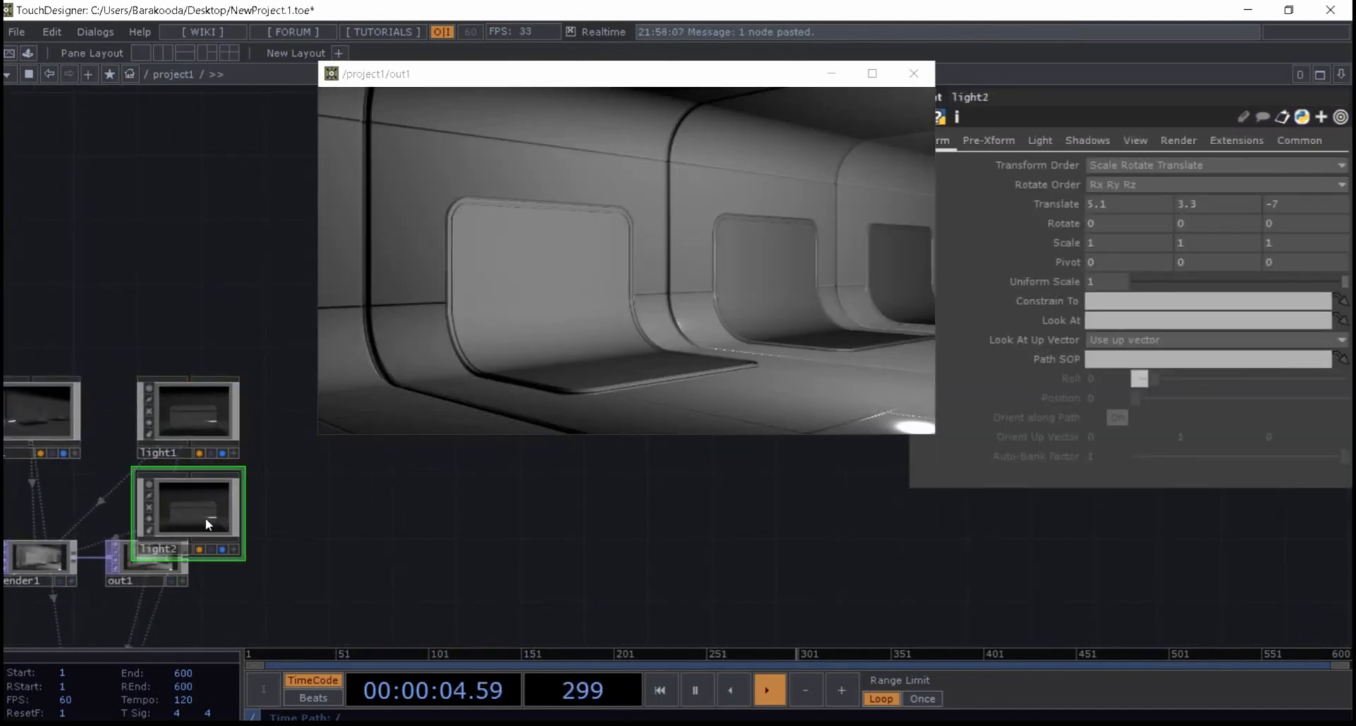
left_click_drag(206, 521, 197, 296)
left_click(189, 420)
left_click(194, 290)
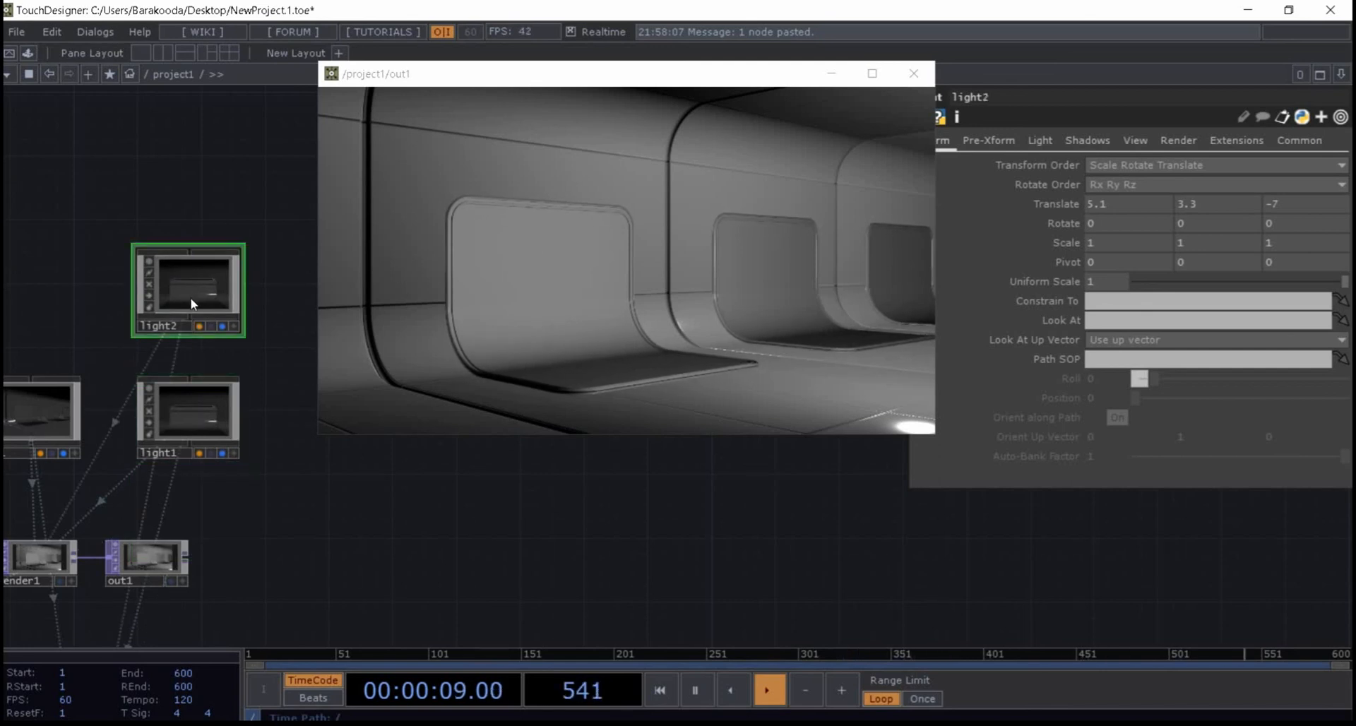
key("ctrl+v")
left_click_drag(212, 410, 197, 172)
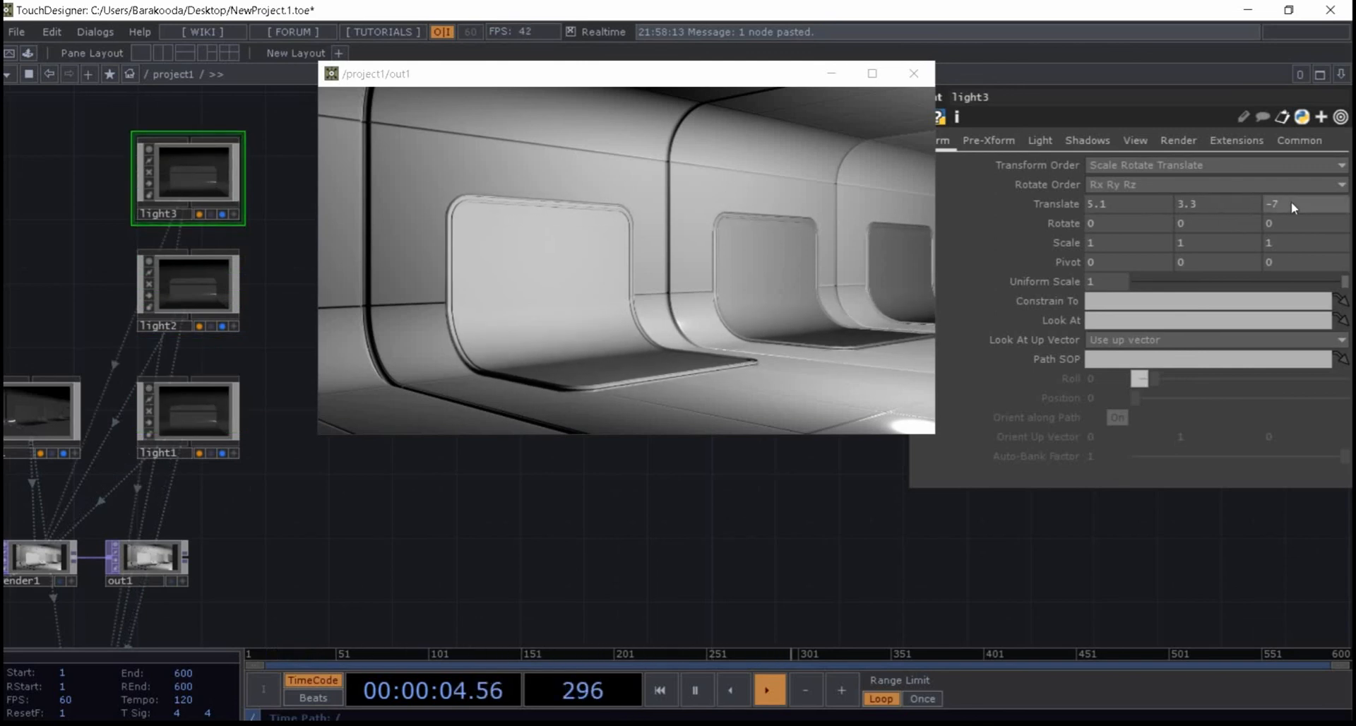
- Split the network editor into two side-by-side panes and close the floating out1 window
left_click_drag(827, 73, 733, 73)
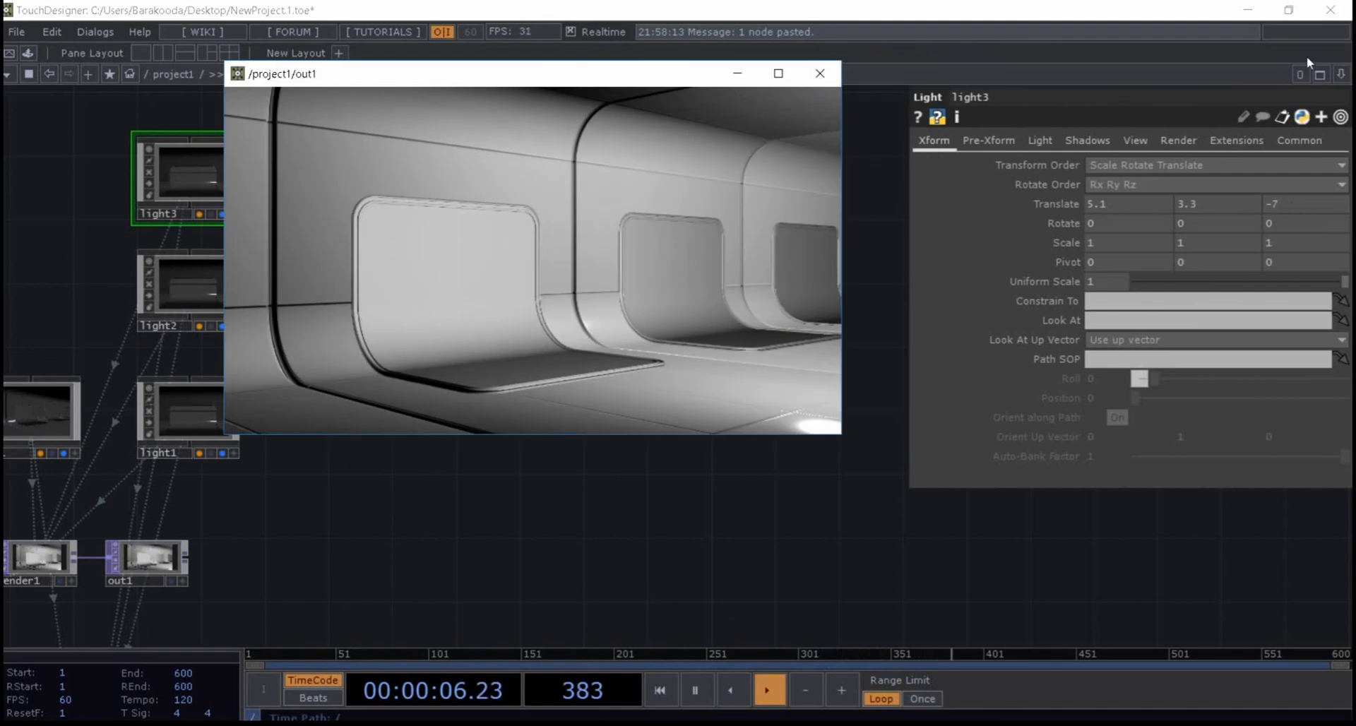
left_click(1341, 74)
left_click(1229, 111)
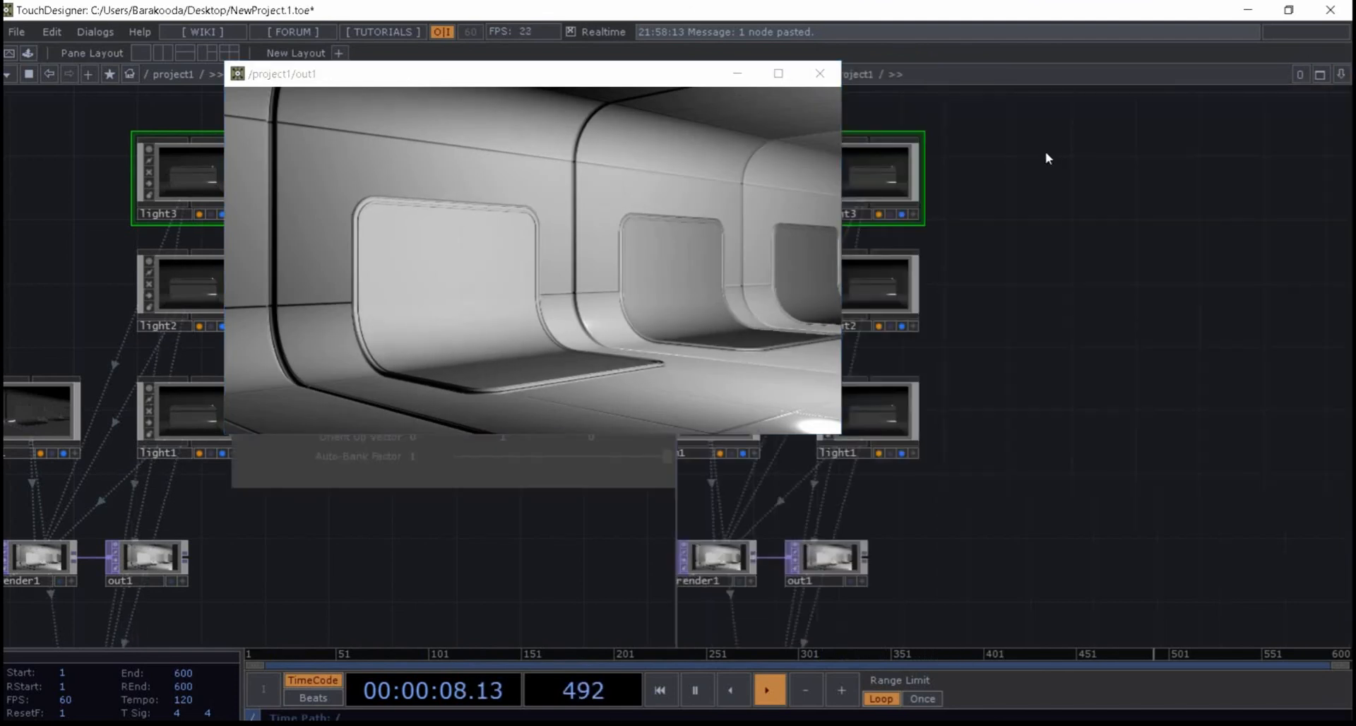
left_click_drag(652, 71, 598, 71)
left_click(764, 74)
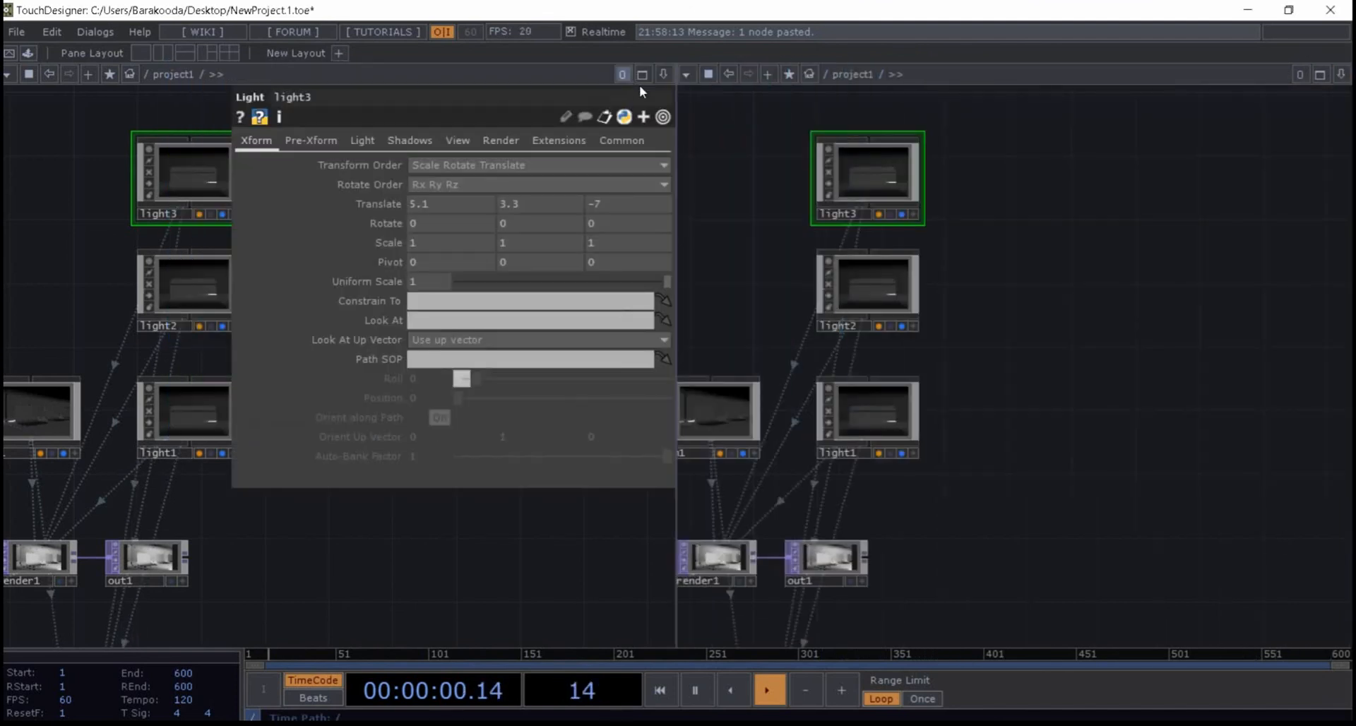
- Turn the new pane into a geometry viewer showing the scene from the top viewport in wireframe
left_click(689, 74)
left_click(751, 125)
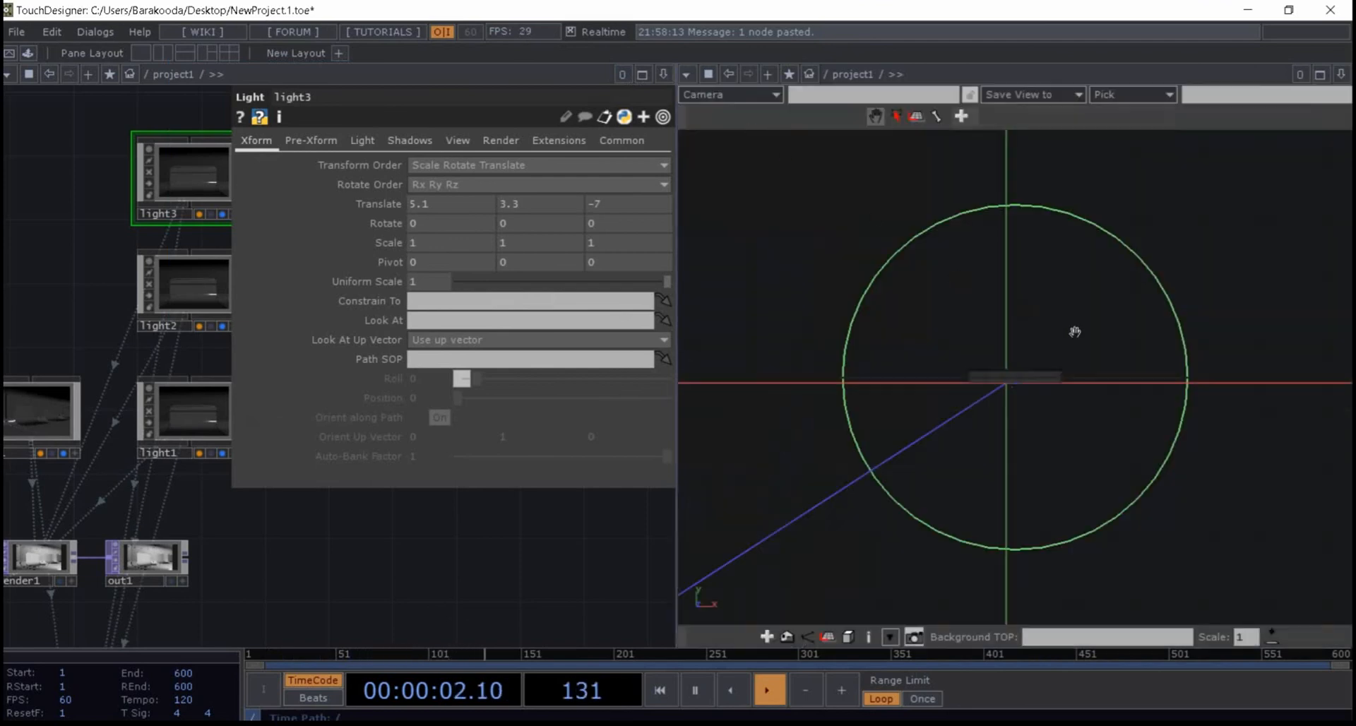
left_click_drag(1041, 311, 1040, 312)
right_click(1039, 312)
left_click(1079, 250)
right_click(1065, 256)
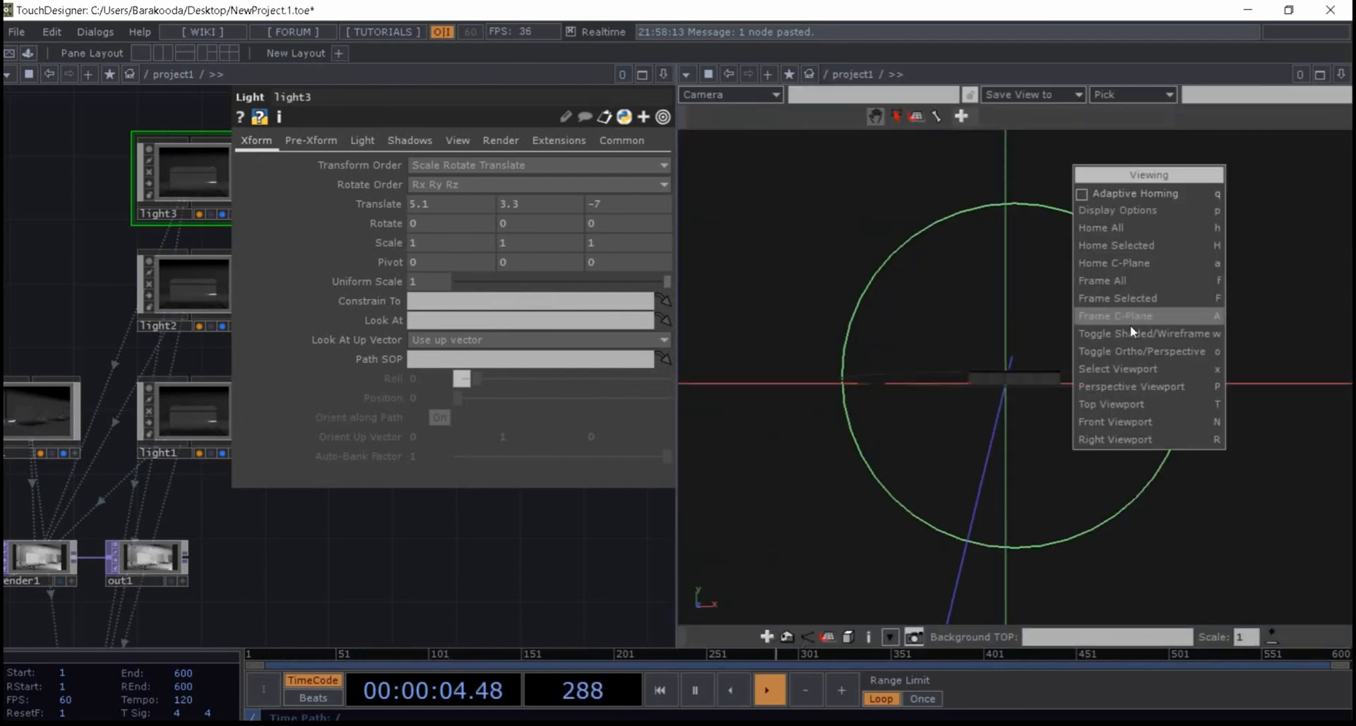
left_click(1130, 404)
key("w")
middle_click_drag(1071, 394, 1093, 189)
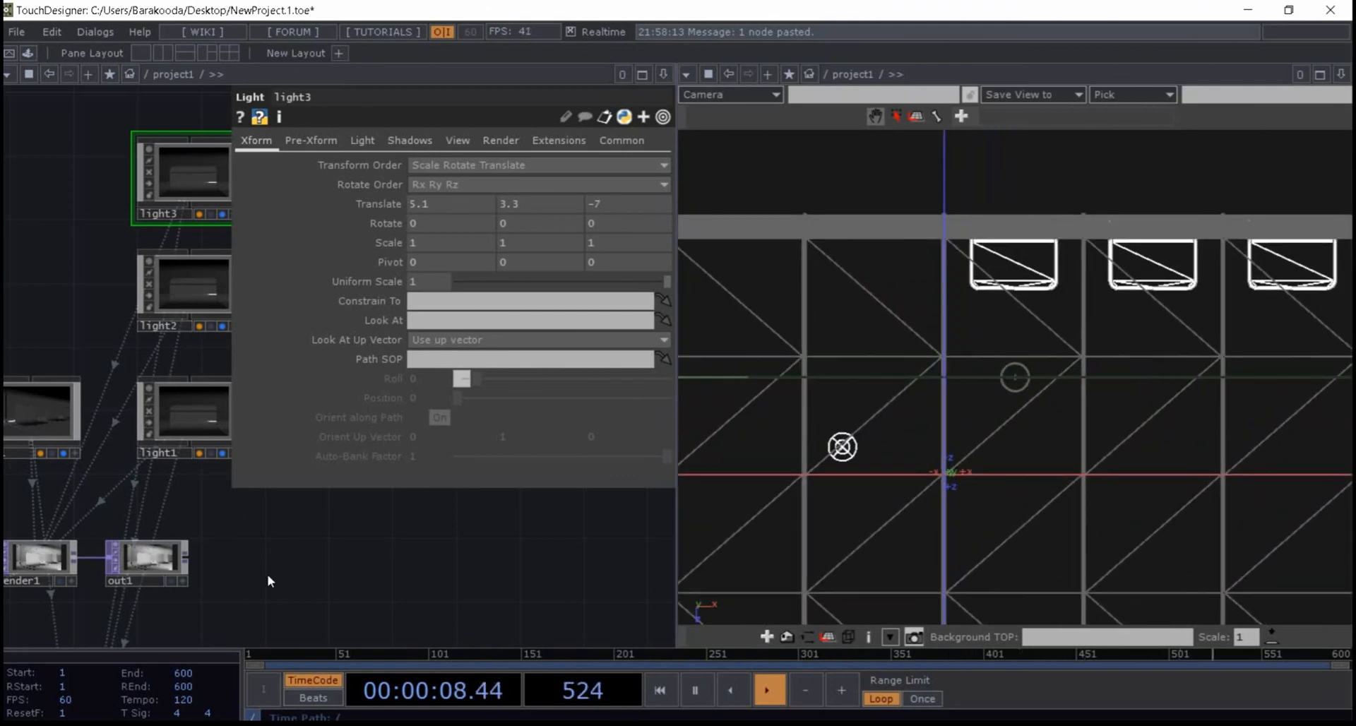
- Set light2's X translation to -10, keeping its Y and Z translation at 3.3 and -7
left_click(124, 307)
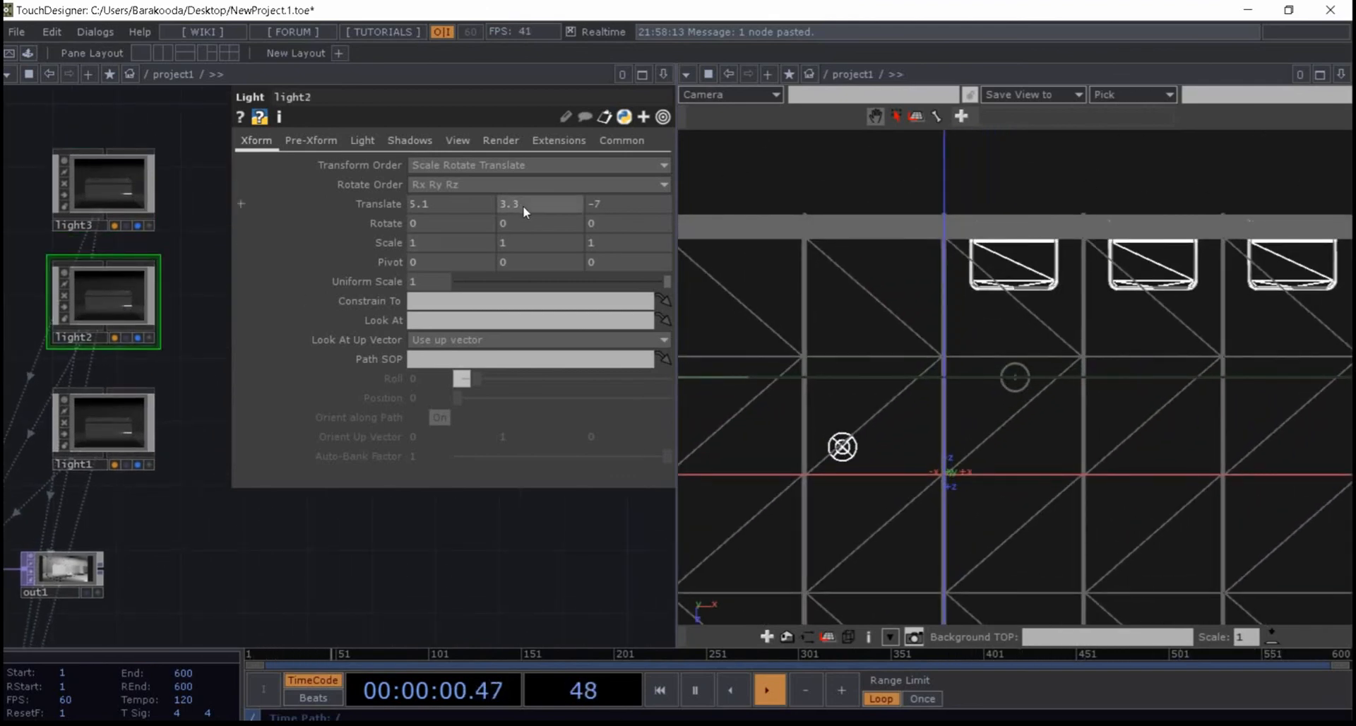
middle_click(464, 204)
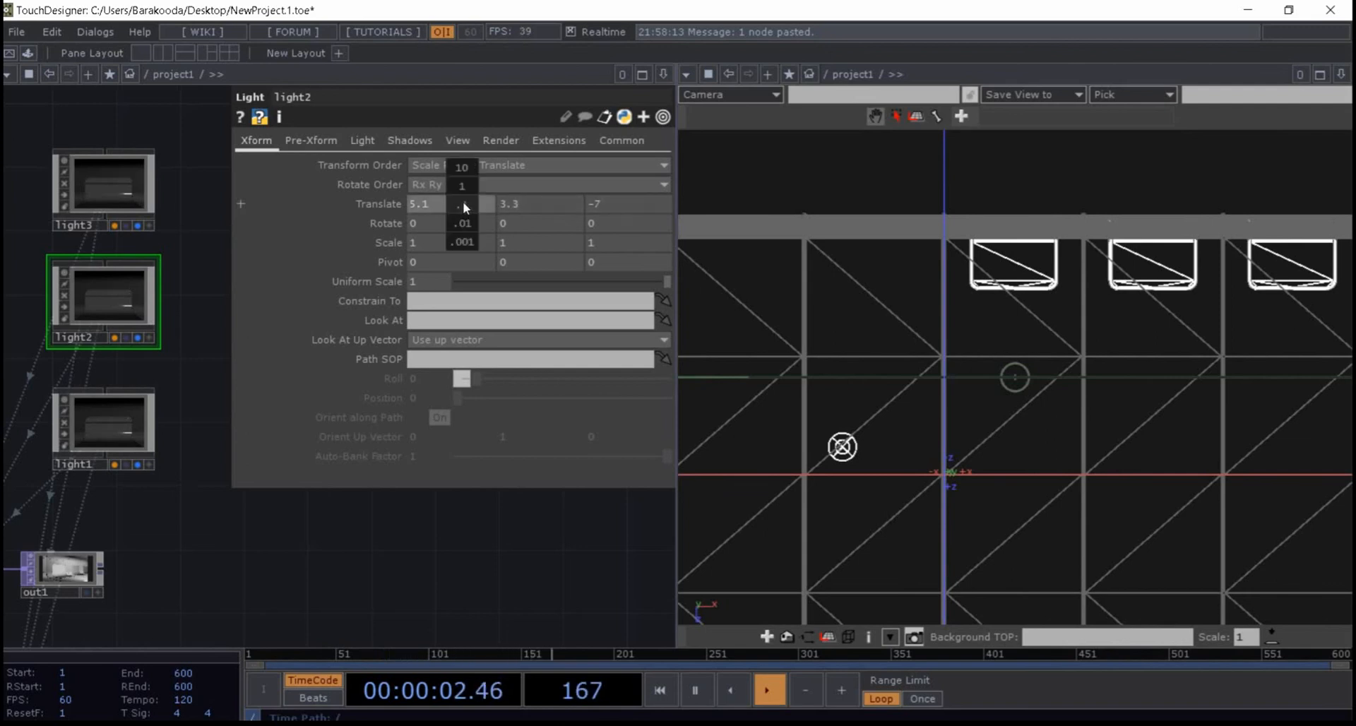
middle_click_drag(463, 204, 343, 204)
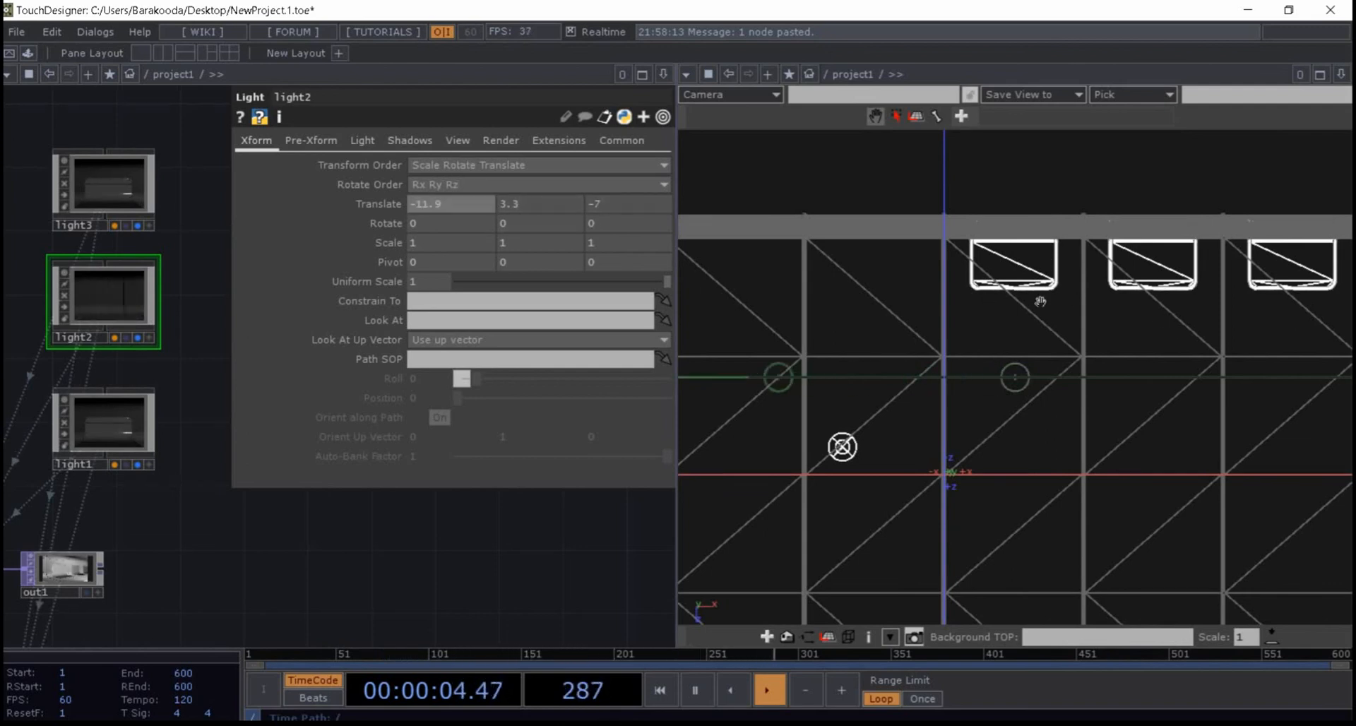
scroll(1017, 378, "down", 2)
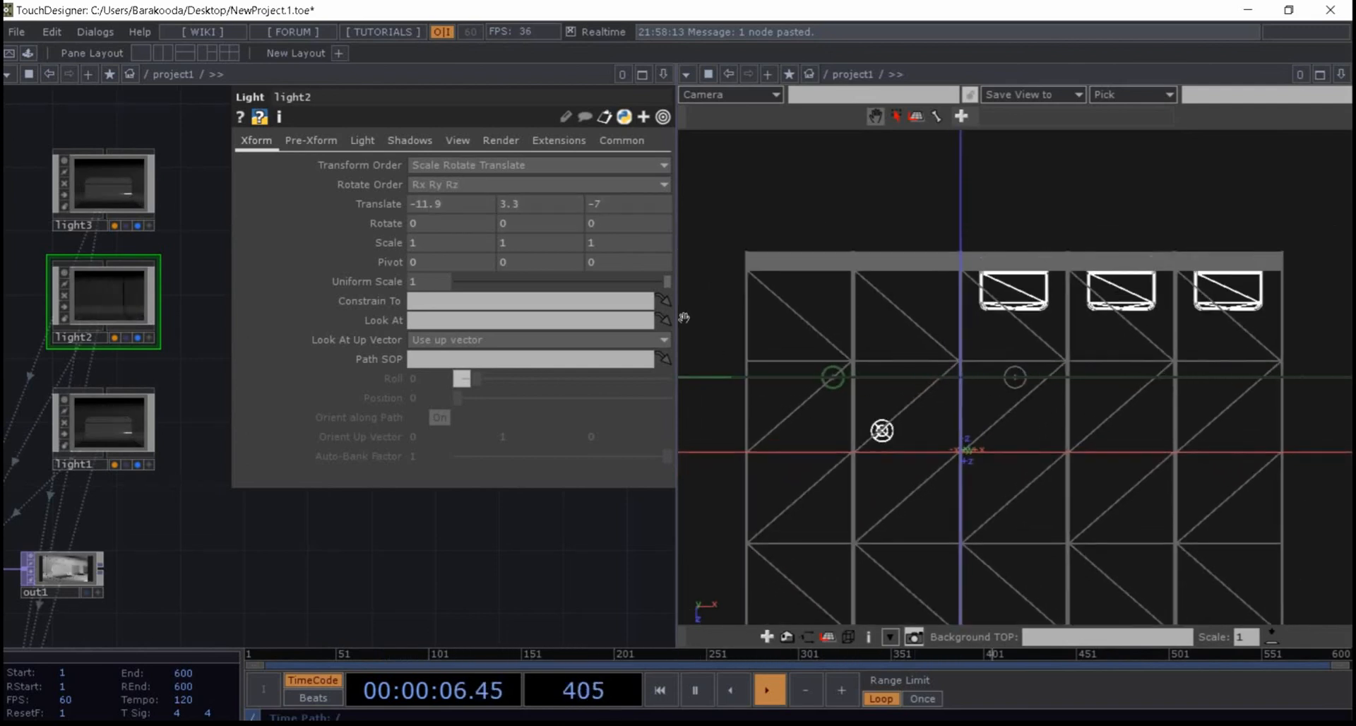
middle_click_drag(622, 204, 623, 203)
key("ctrl+z")
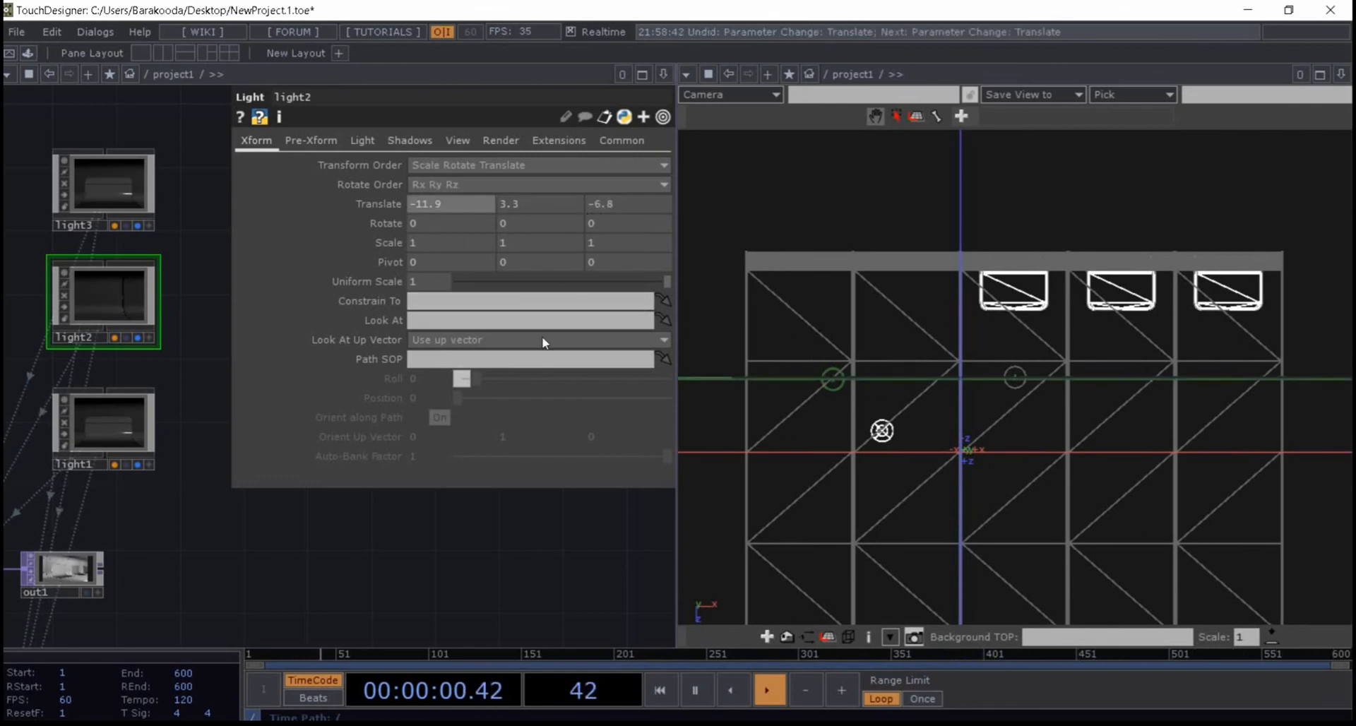
key("ctrl+z")
middle_click_drag(477, 204, 476, 180)
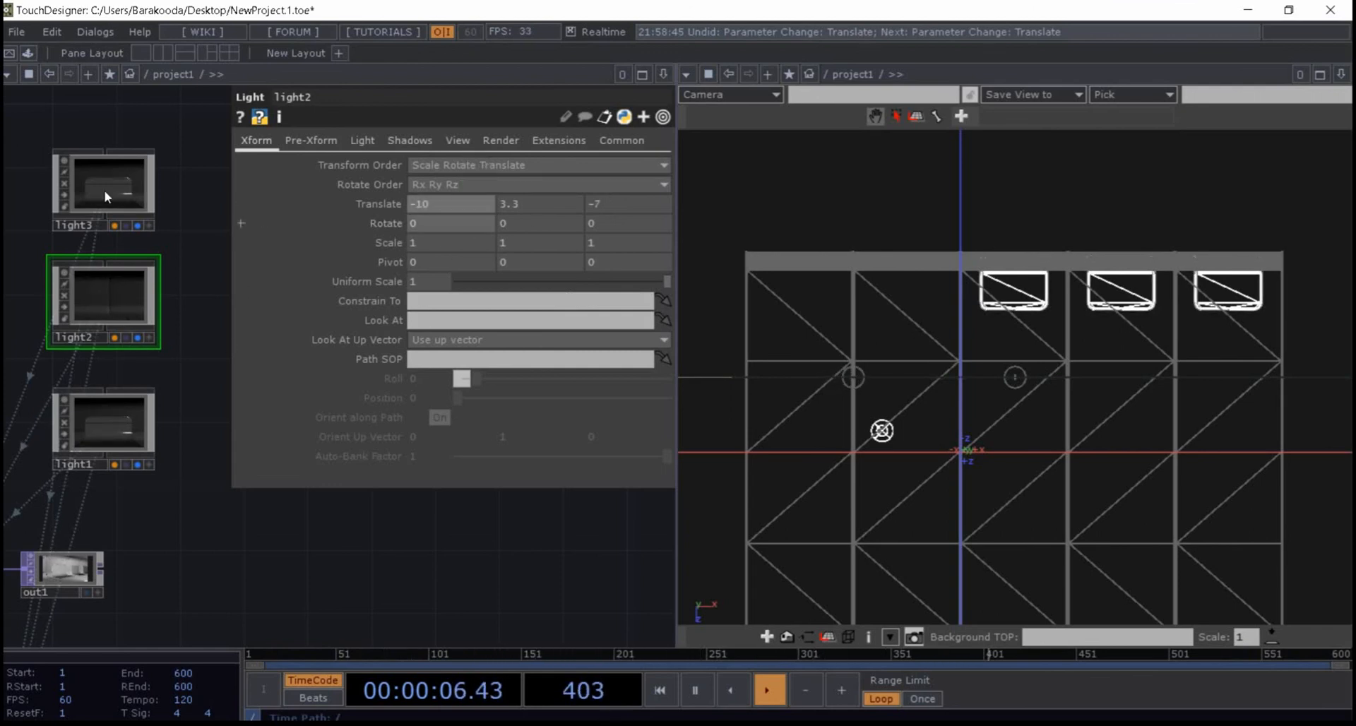
- Set light3's X translation to 10
left_click(138, 198)
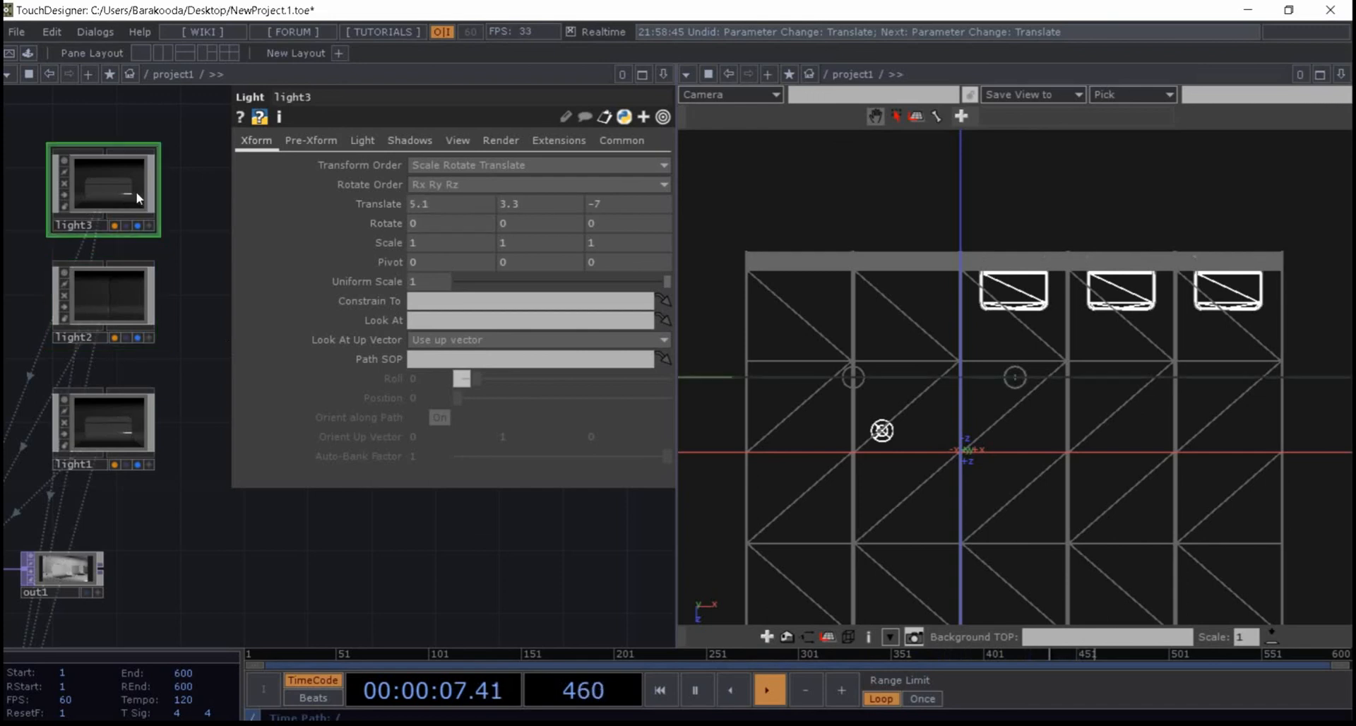
left_click(434, 204)
type("10")
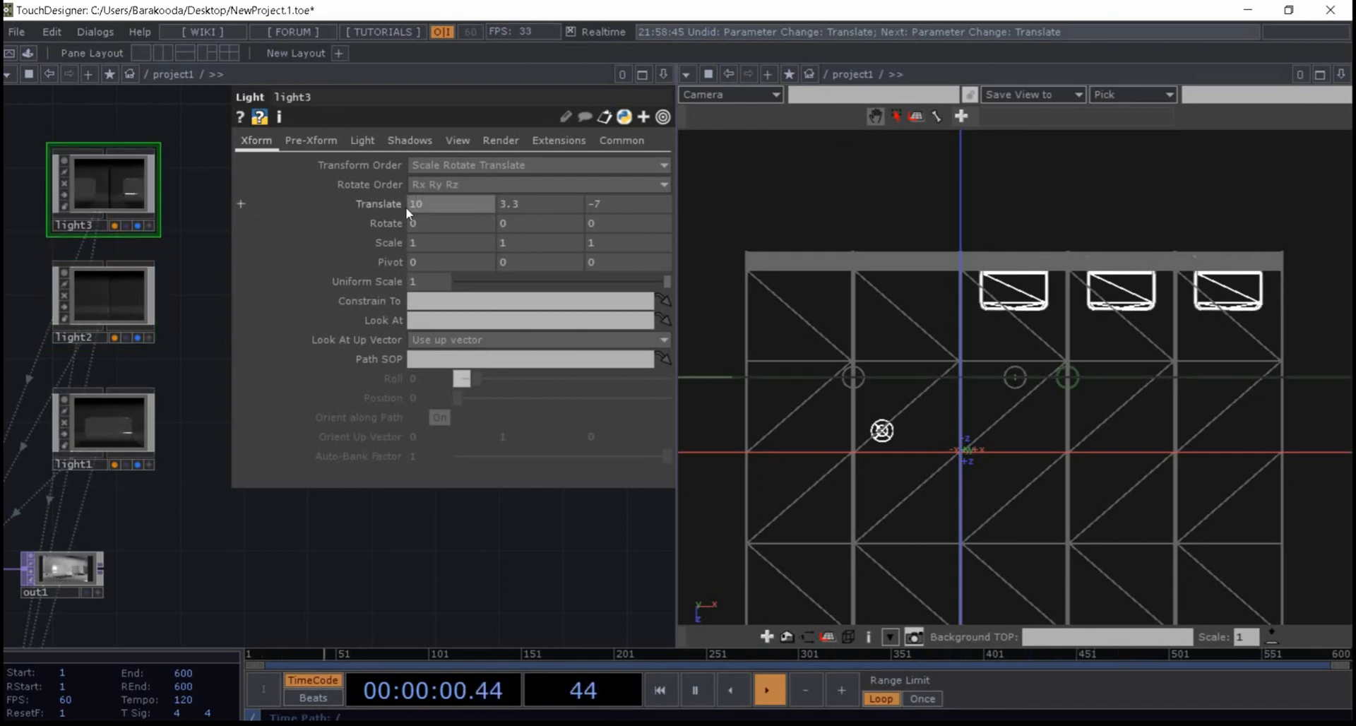
key("Return")
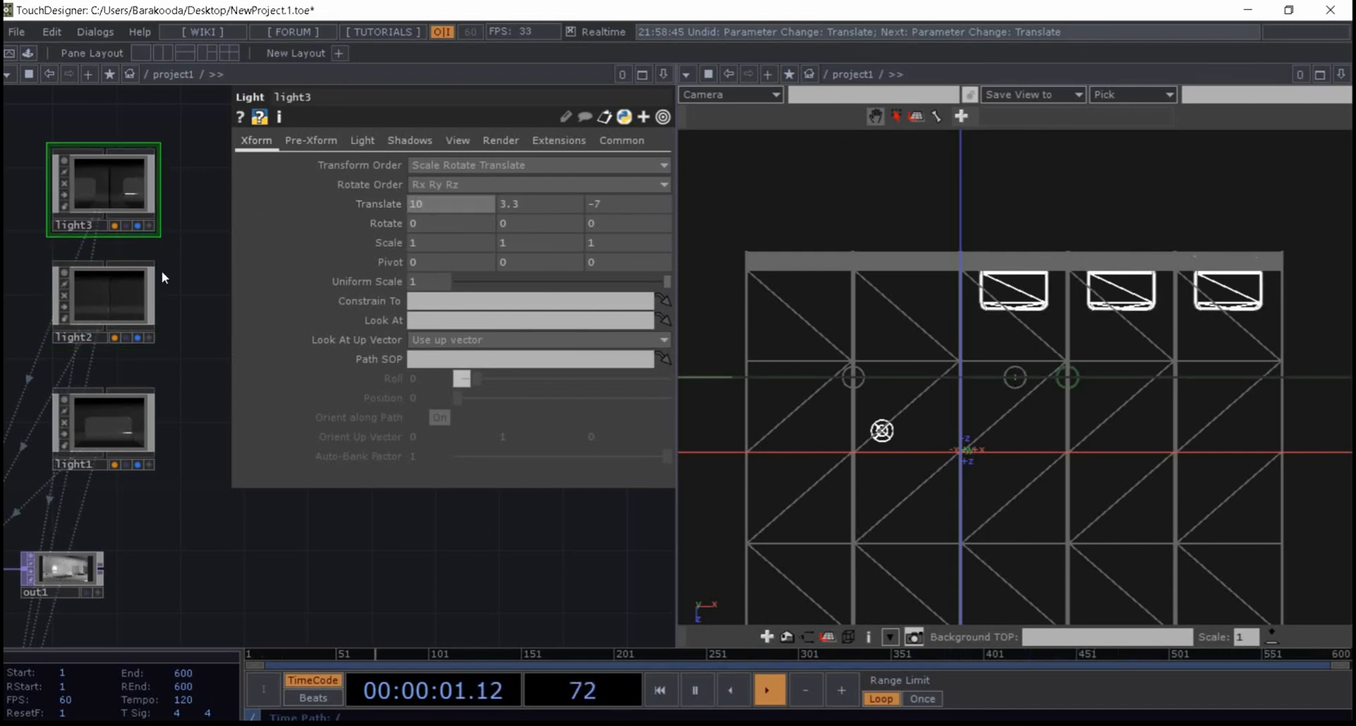
- Move light3 farther along the room by setting its X translation to 20
left_click(122, 299)
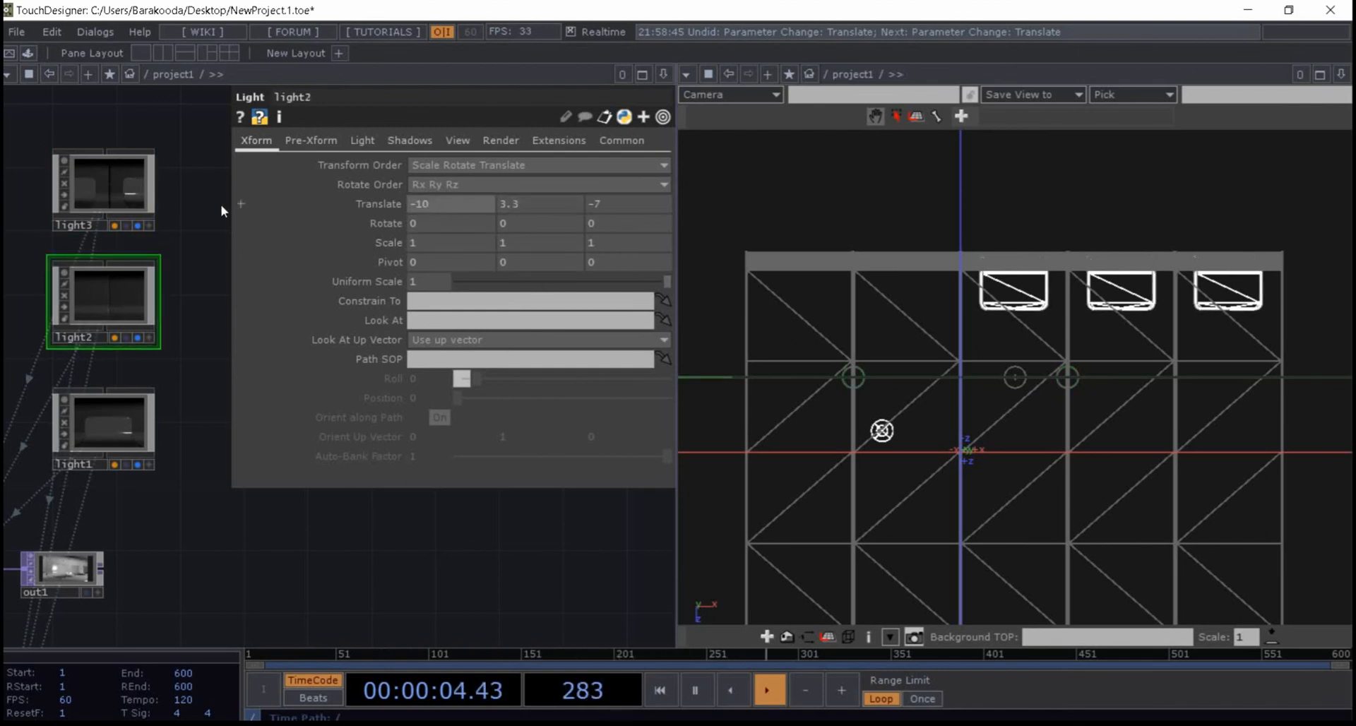
left_click(134, 196)
mouse_move(452, 196)
middle_mouse_down()
mouse_move(450, 181)
mouse_move(457, 200)
middle_mouse_up()
- Hide the parameter window and examine the projected environment image in null3 up close
scroll(458, 200, "up", 2)
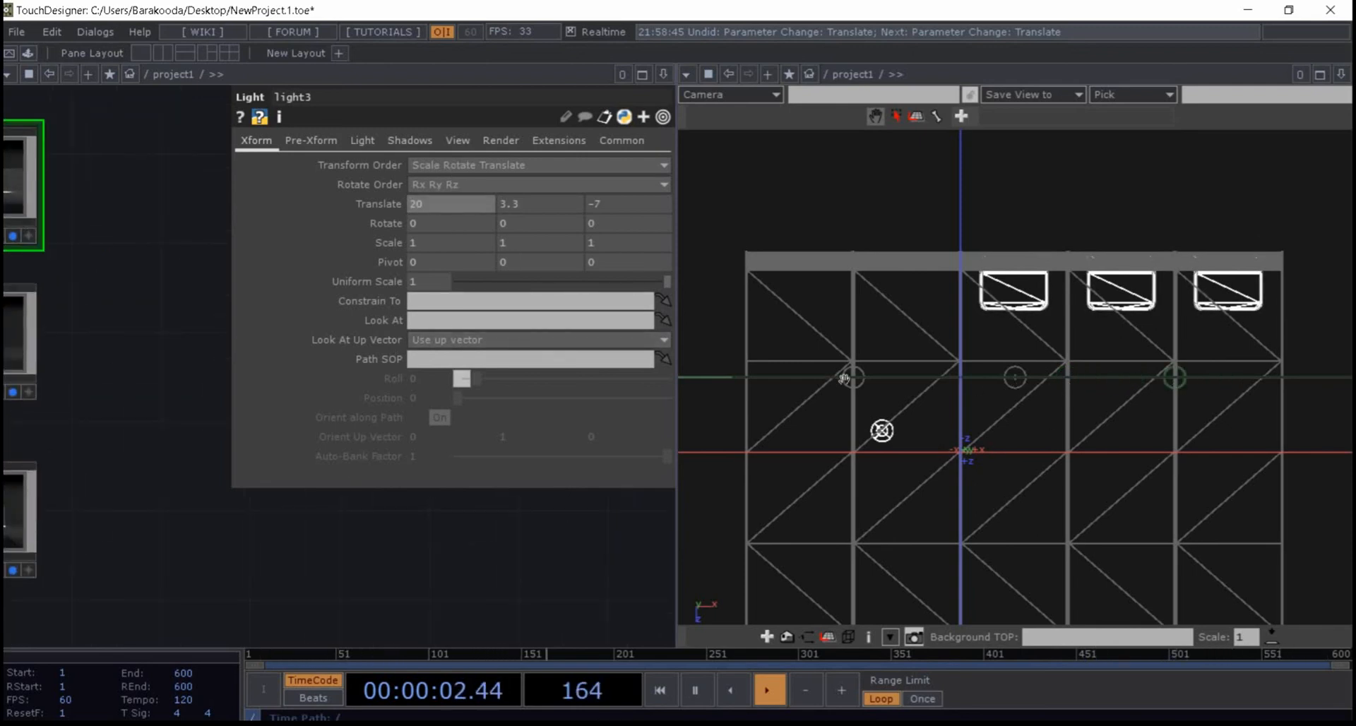
scroll(283, 466, "down", 3)
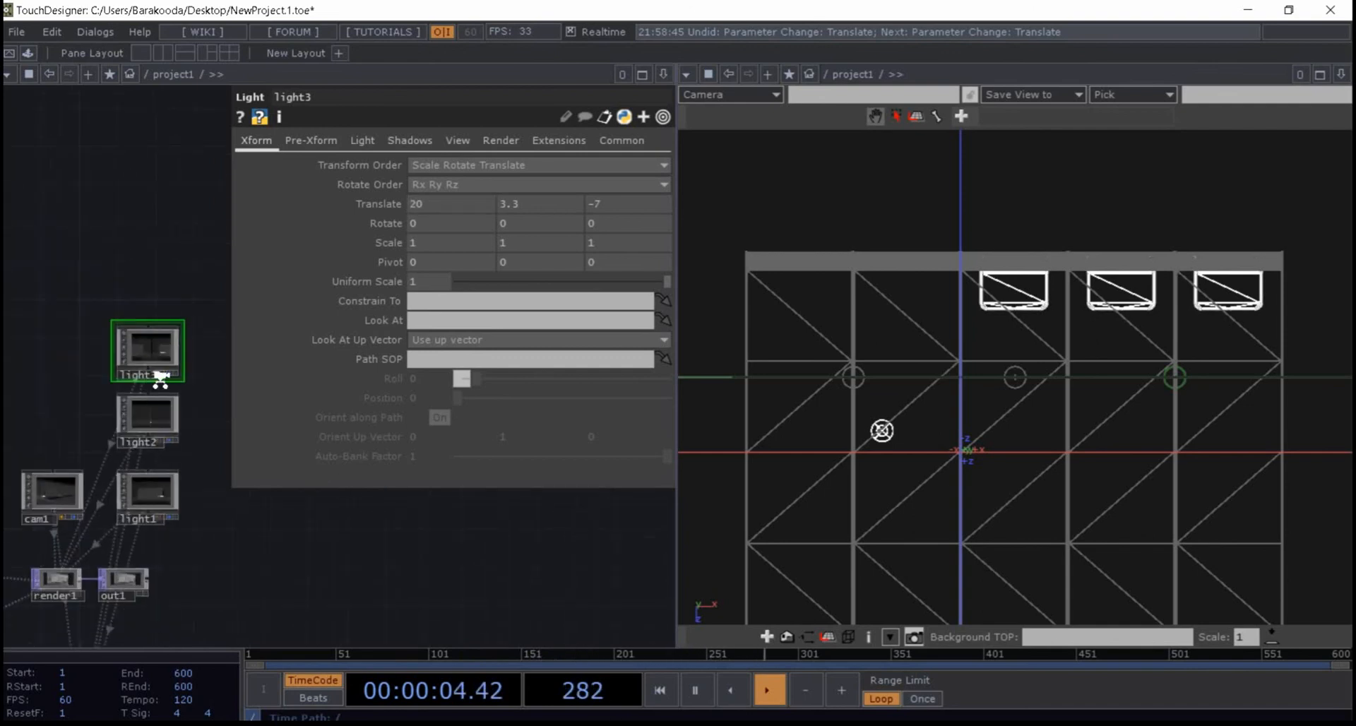
scroll(159, 381, "up", 2)
scroll(205, 524, "up", 2)
left_click_drag(325, 550, 136, 203)
scroll(120, 194, "down", 2)
left_click_drag(95, 326, 163, 214)
scroll(184, 361, "up", 5)
scroll(206, 486, "up", 2)
left_click_drag(124, 369, 34, 360)
left_click_drag(84, 195, 141, 227)
key("p")
left_click_drag(365, 380, 489, 352)
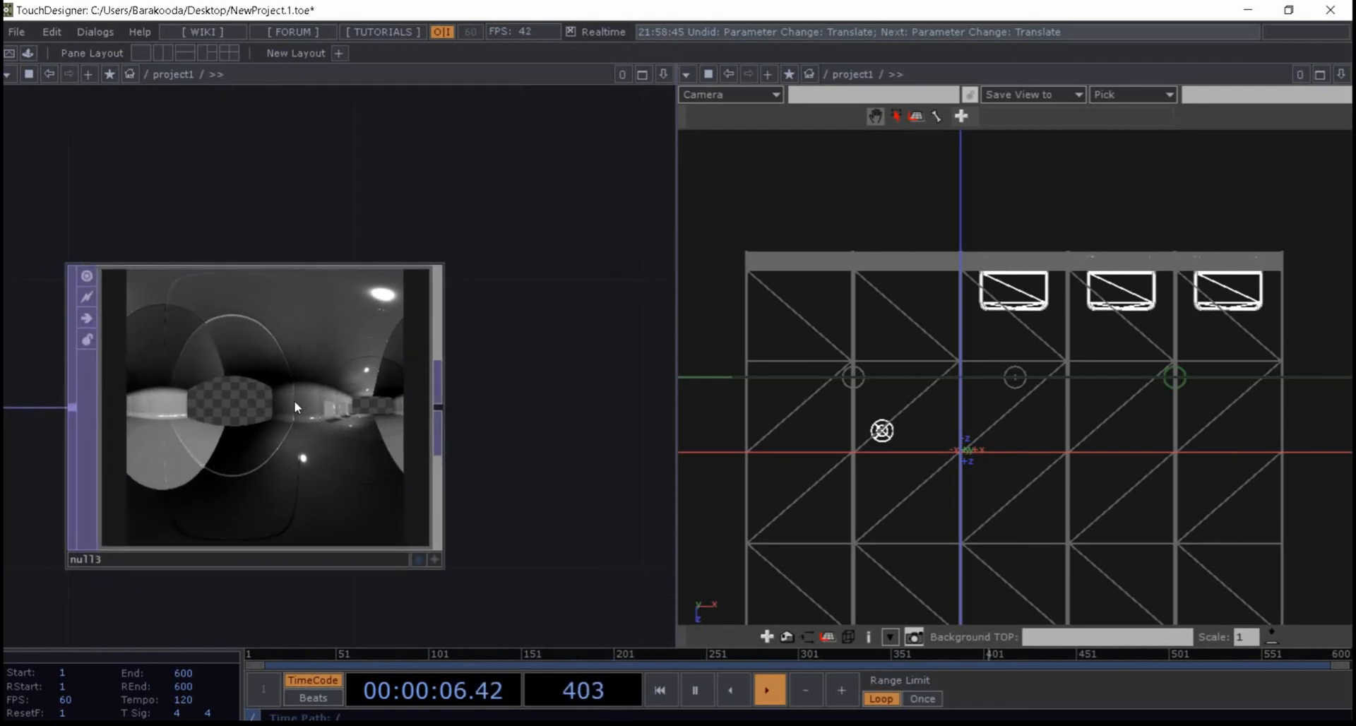
- Align projection1 and null3 in a straight row with render2
scroll(294, 400, "down", 8)
scroll(380, 362, "down", 1)
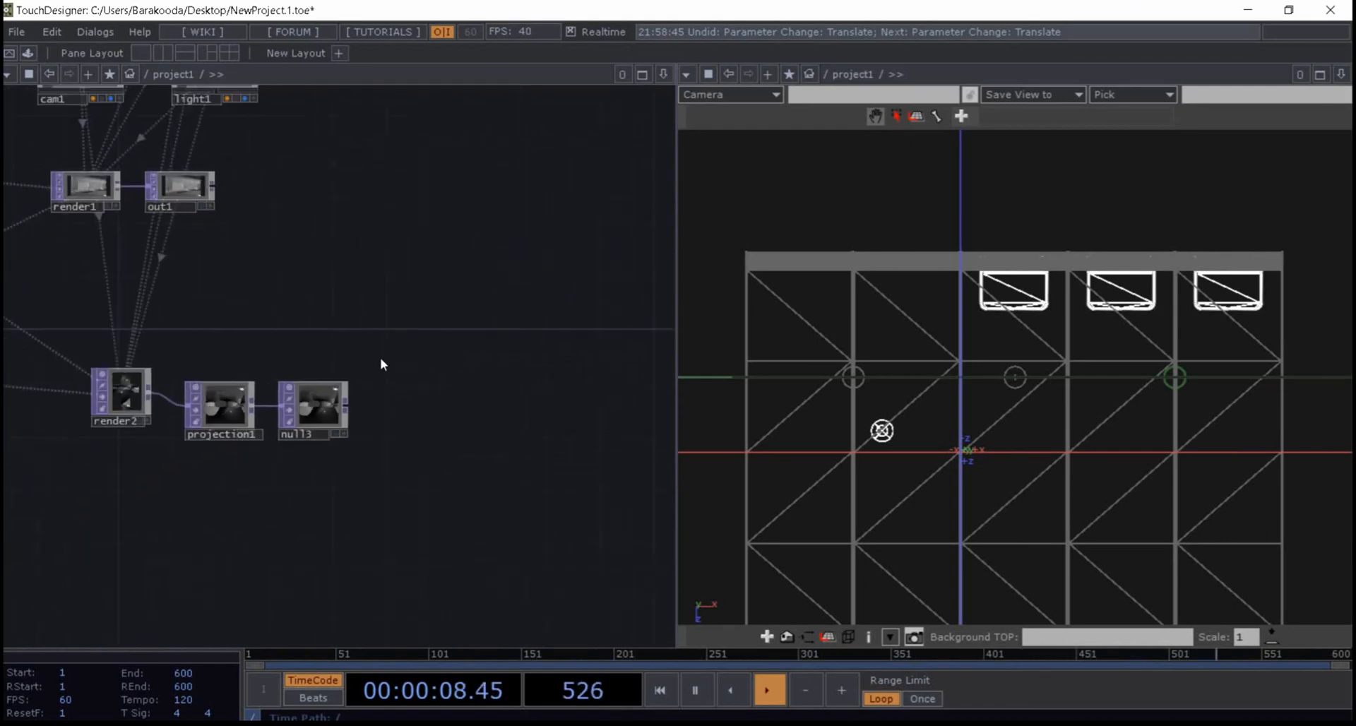
left_click_drag(239, 391, 222, 379)
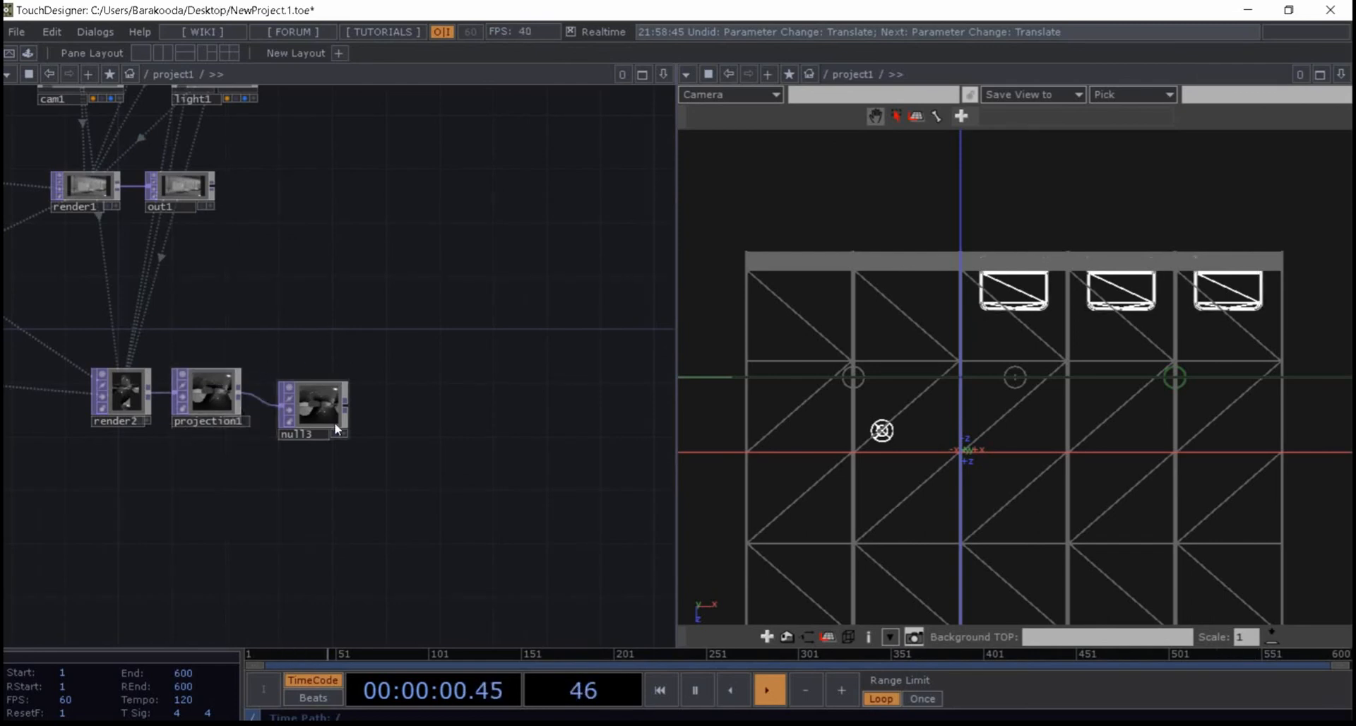
left_click_drag(335, 429, 322, 416)
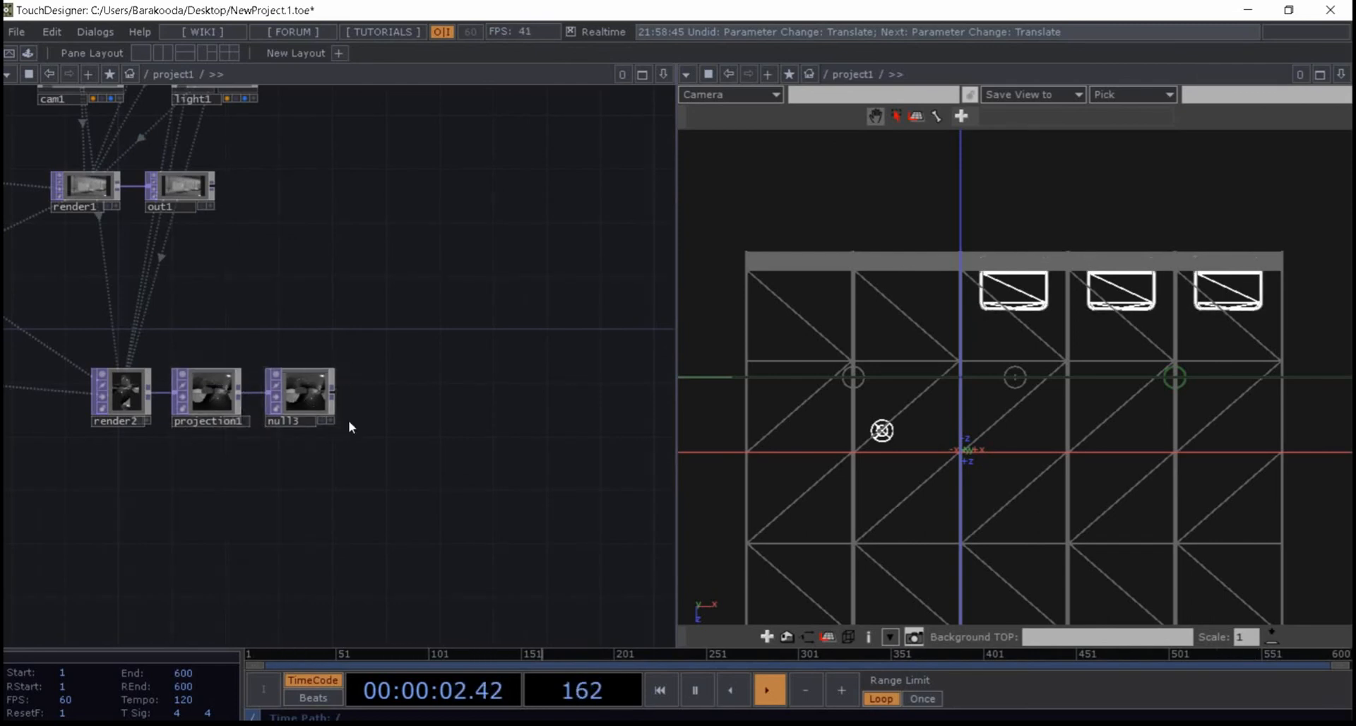
- Create an Environment Light component beside null3 with null3 as its environment map, and check its node info
scroll(349, 421, "up", 4)
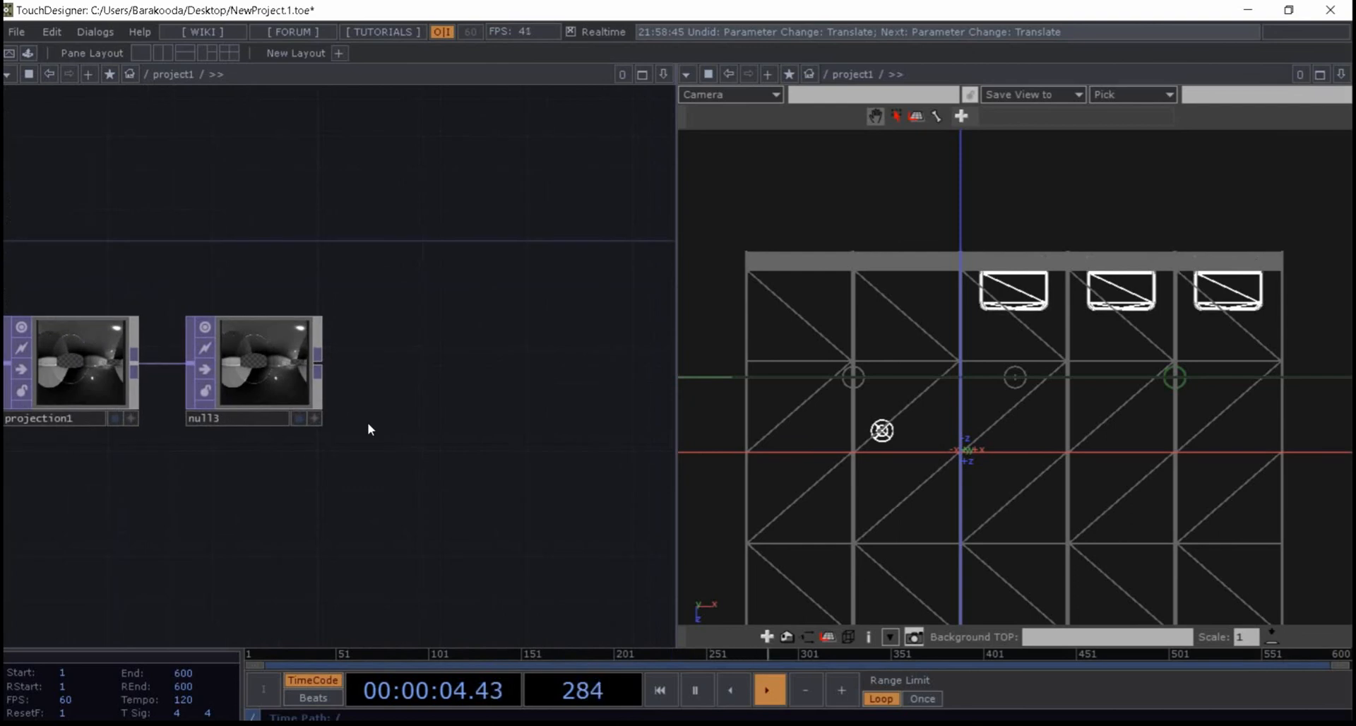
left_click_drag(486, 394, 403, 412)
key("Tab")
left_click(121, 223)
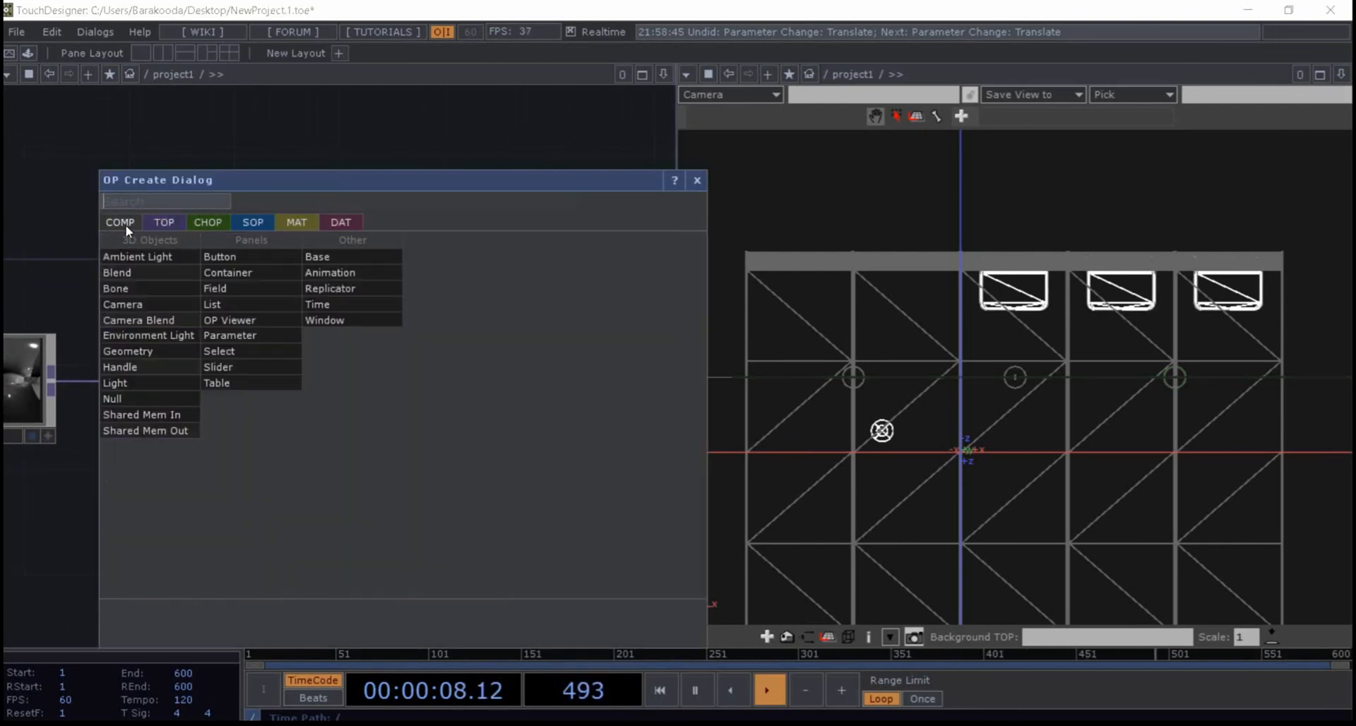
left_click(141, 336)
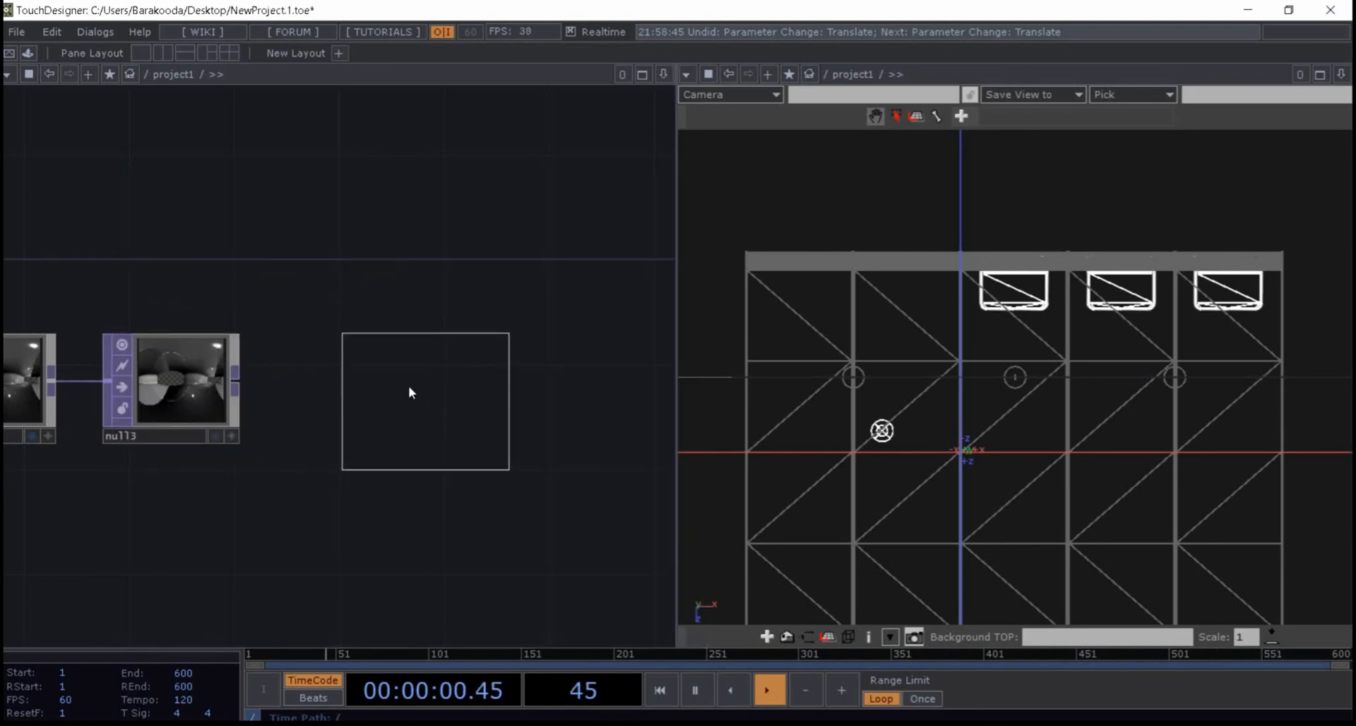
left_click(456, 390)
left_click_drag(349, 211, 422, 252)
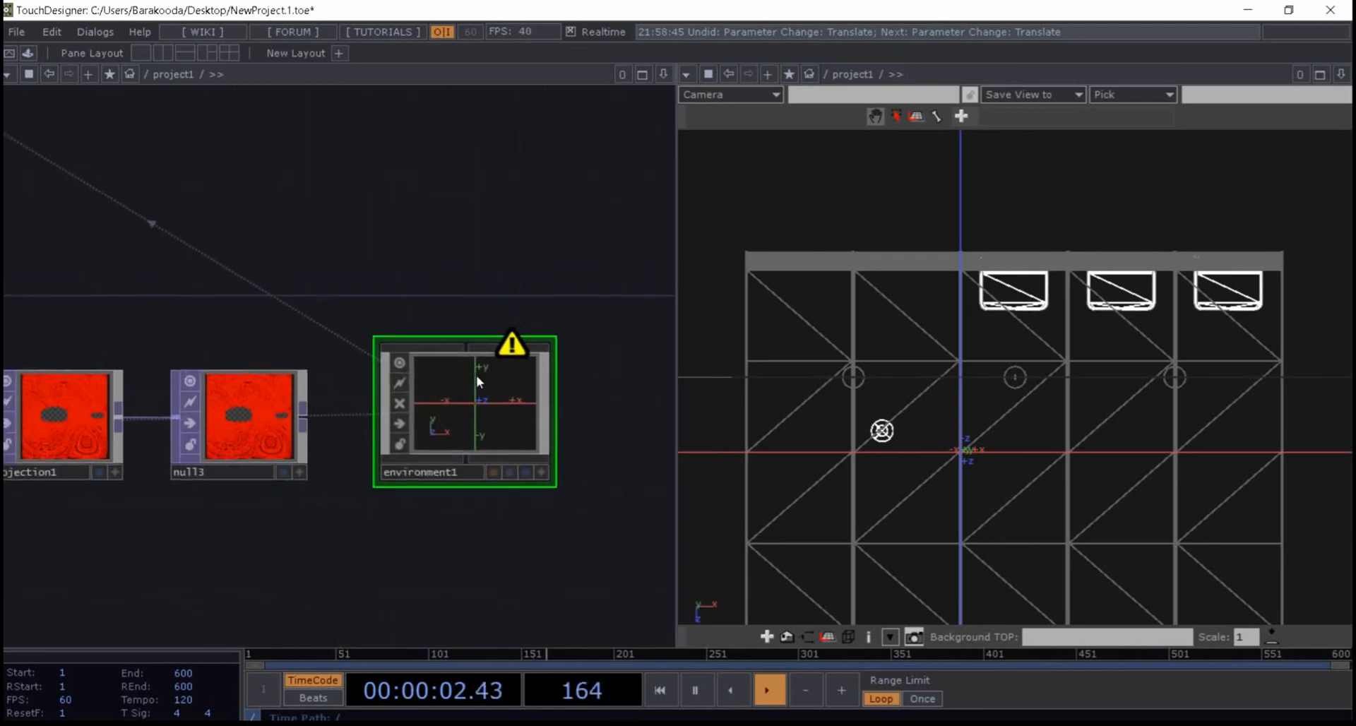
middle_click(480, 380)
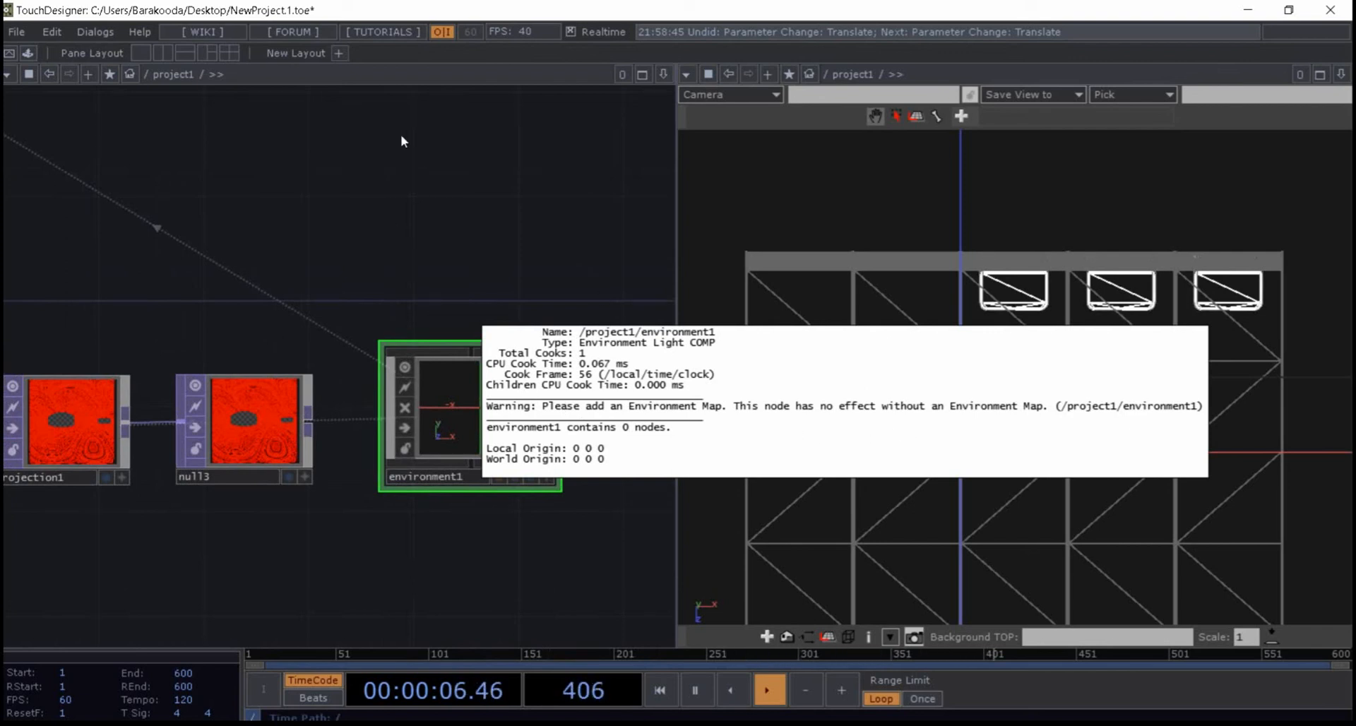
- Cut environment1 from the network and turn on the lock flag on null3
left_click_drag(251, 521, 493, 505)
middle_click_drag(493, 506, 494, 452)
left_click_drag(497, 250, 285, 257)
key("Delete")
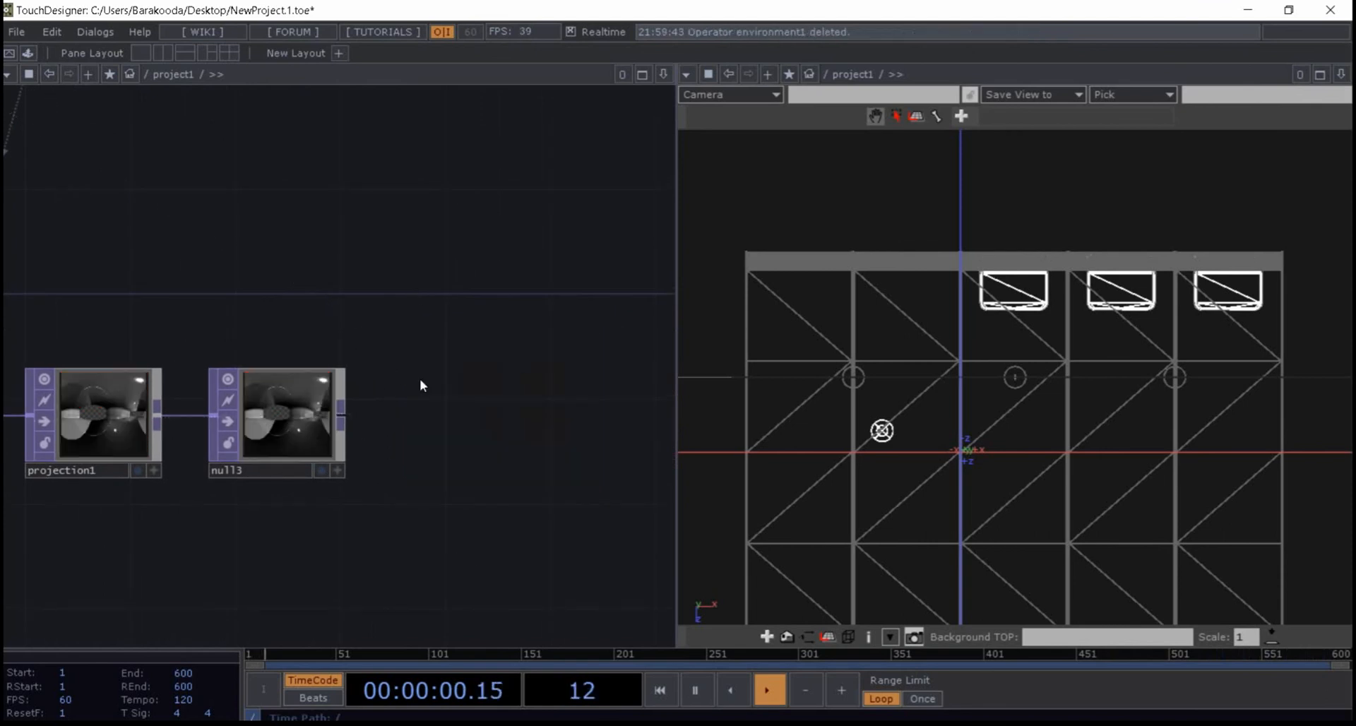
left_click(225, 445)
left_click_drag(508, 389, 455, 388)
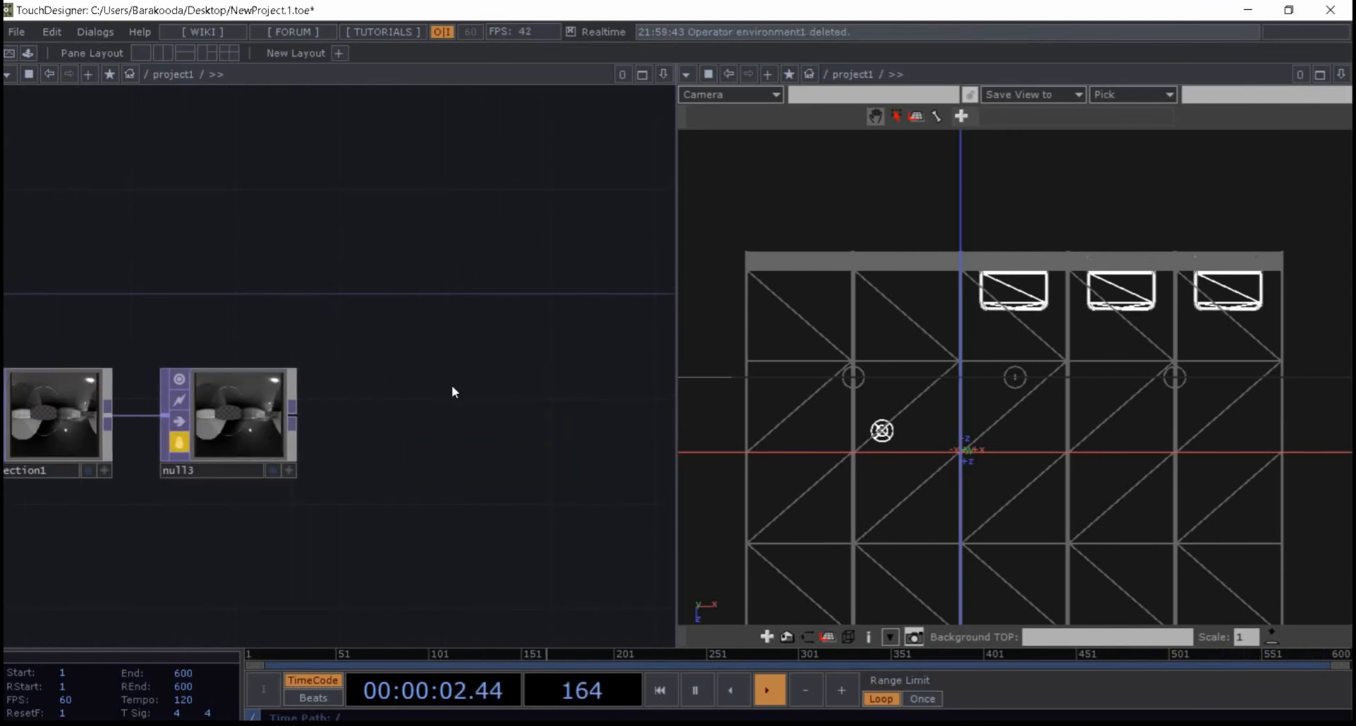
- Paste environment1 back beside the locked null3
key("ctrl+v")
left_click(412, 454)
left_click_drag(212, 448, 466, 401)
left_click(486, 374)
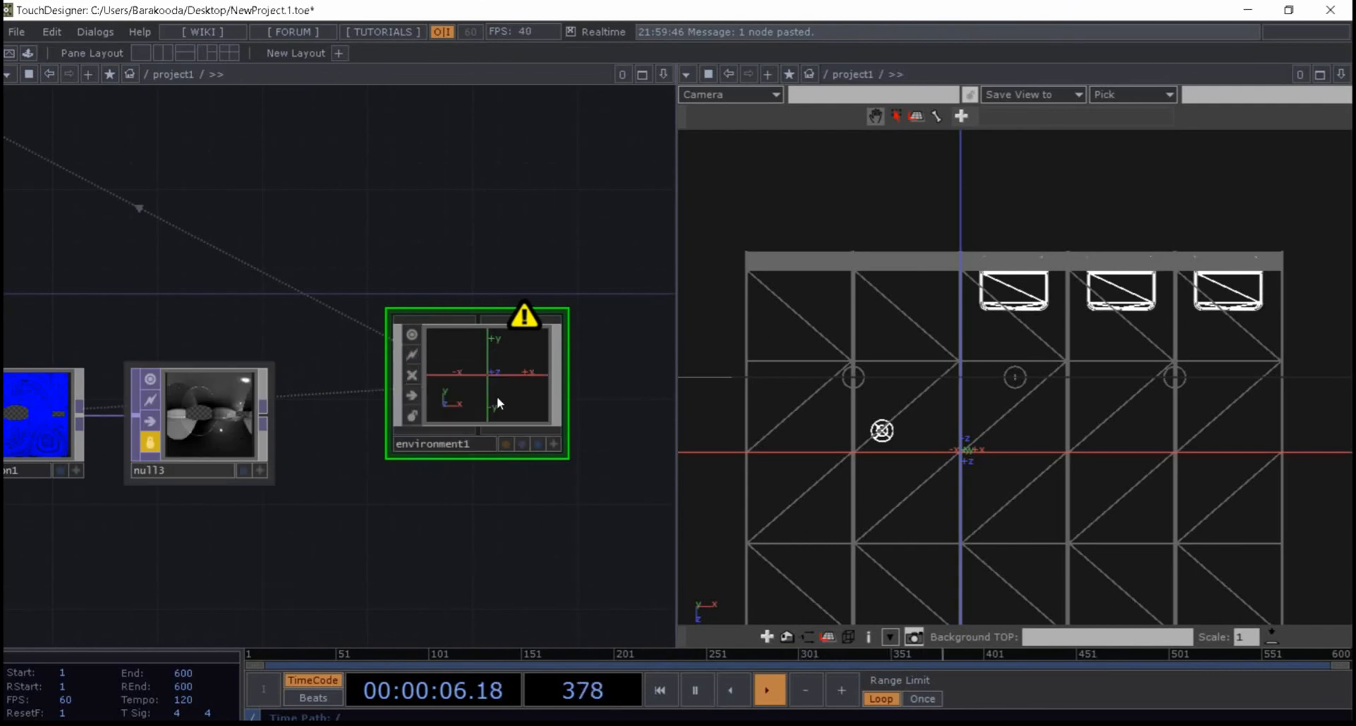
key("ctrl+z")
- Examine the room render in out1 up close with the environment light in the scene
left_click_drag(448, 429, 448, 399)
left_click_drag(374, 272, 381, 309)
scroll(381, 307, "down", 5)
scroll(360, 270, "up", 3)
middle_click_drag(288, 248, 457, 503)
scroll(396, 537, "up", 6)
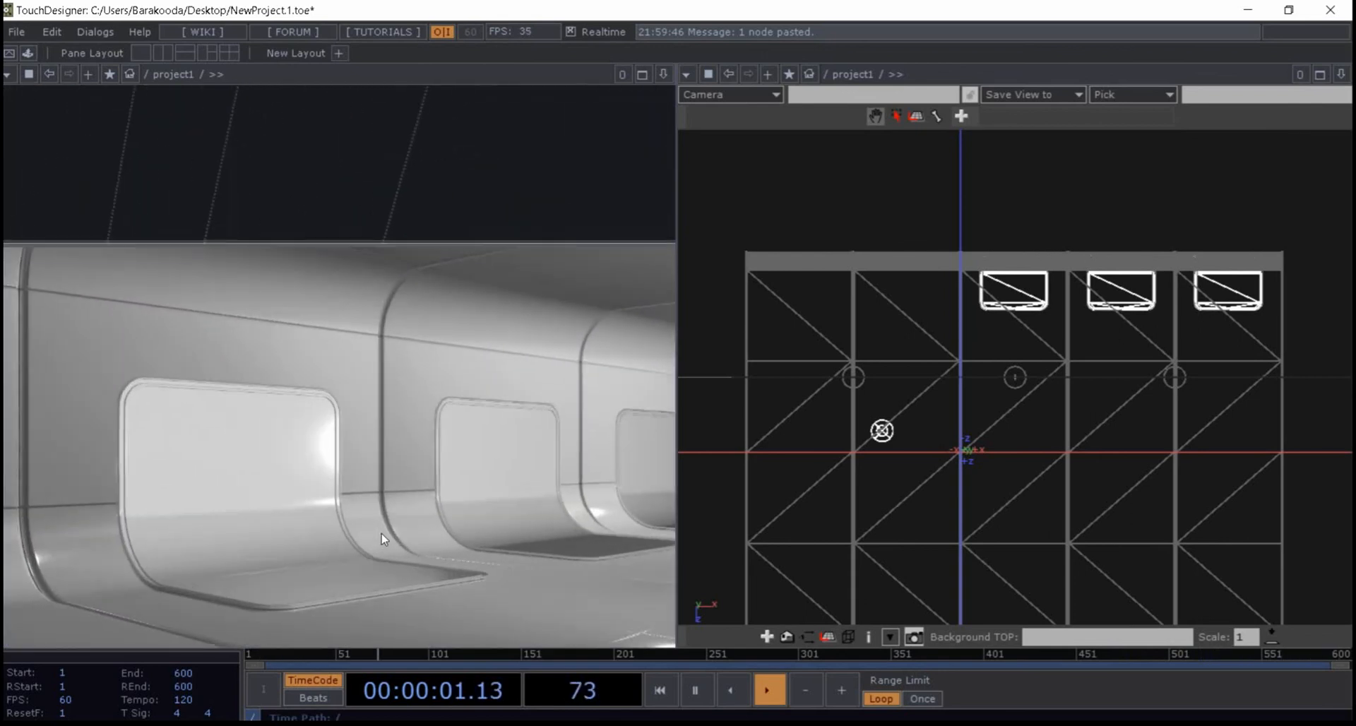
scroll(387, 566, "down", 2)
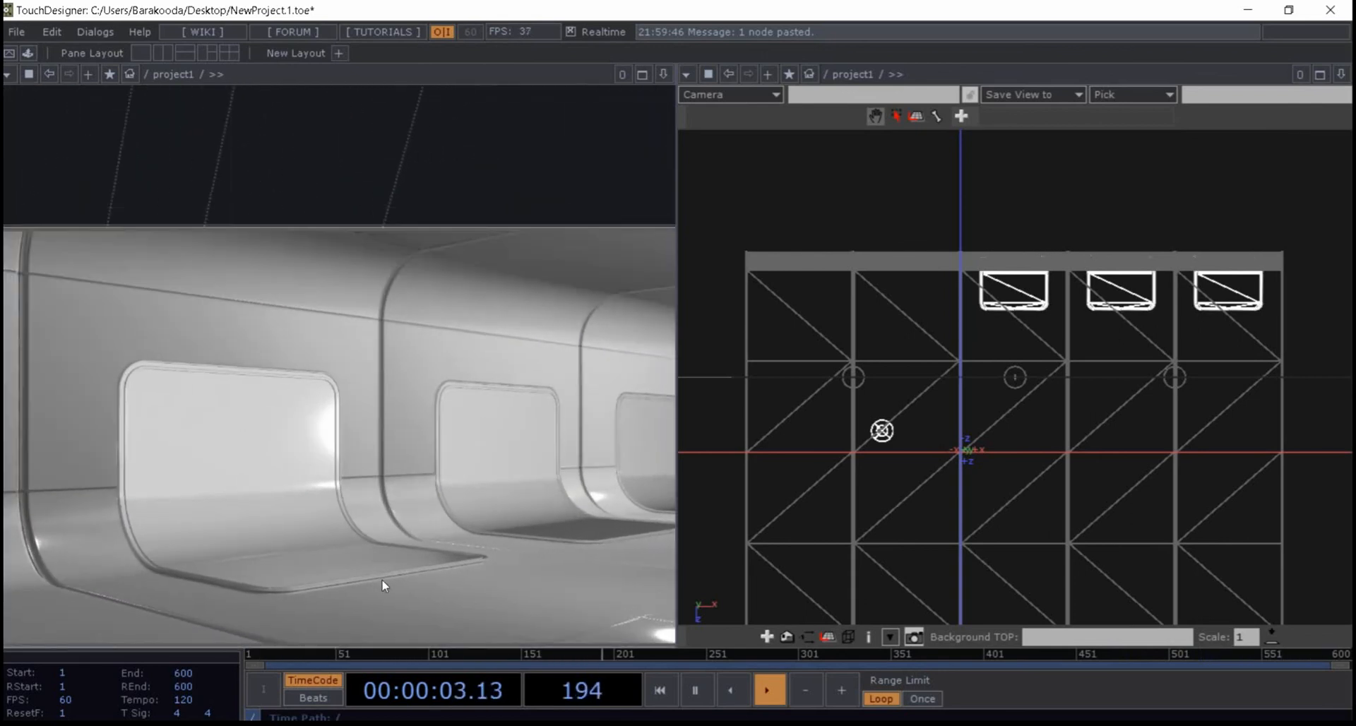
scroll(382, 580, "down", 3)
scroll(572, 447, "down", 10)
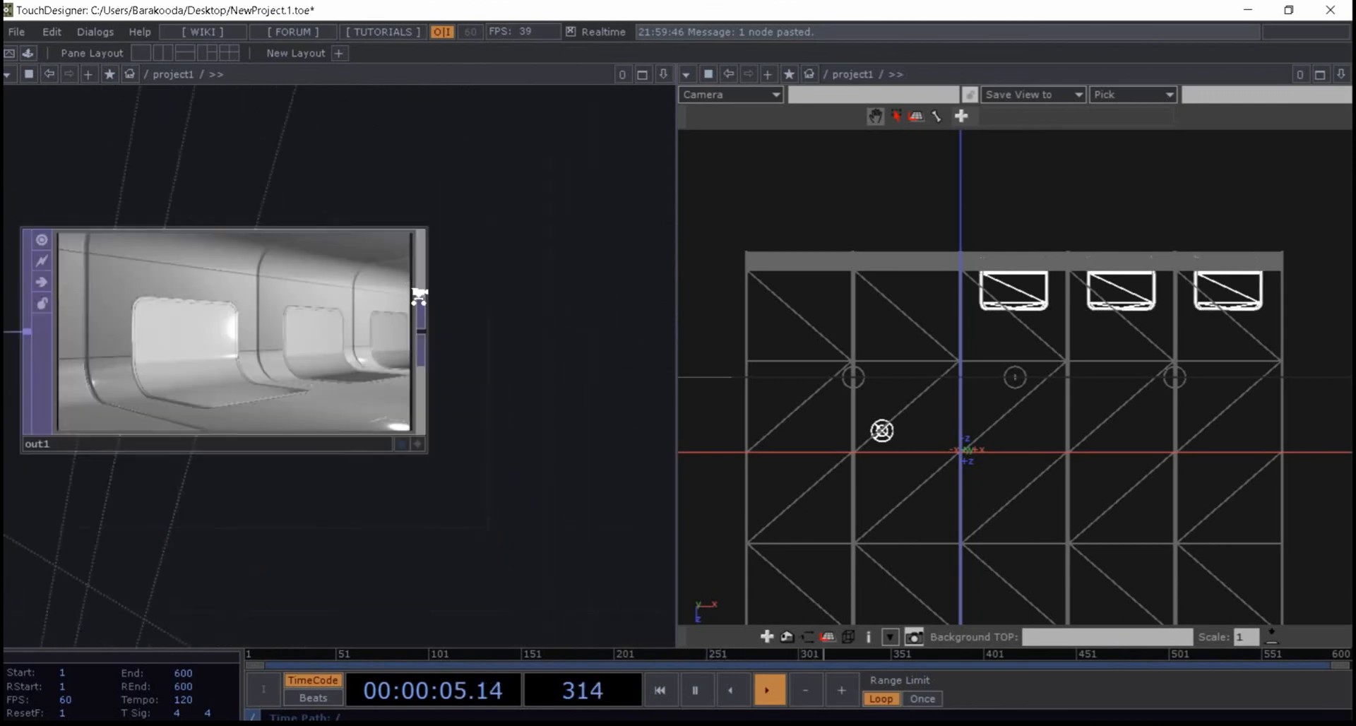
- Show environment1's parameters with the out1 render enlarged beneath them
left_click_drag(458, 270, 419, 287)
key("p")
left_click_drag(297, 427, 164, 533)
scroll(162, 401, "up", 8)
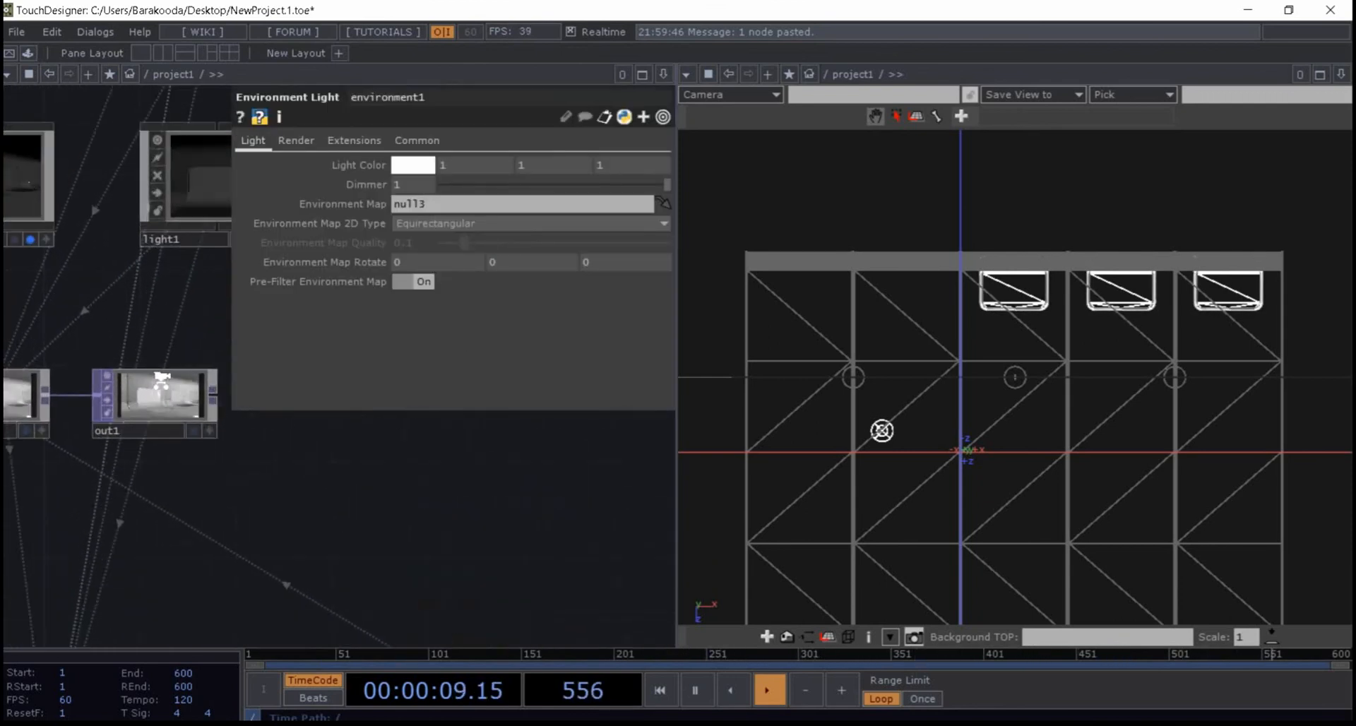
left_click_drag(664, 183, 260, 332)
left_click_drag(367, 471, 597, 526)
- Try adjusting environment1's Dimmer while comparing the lighting in out1's render
left_click_drag(459, 185, 801, 218)
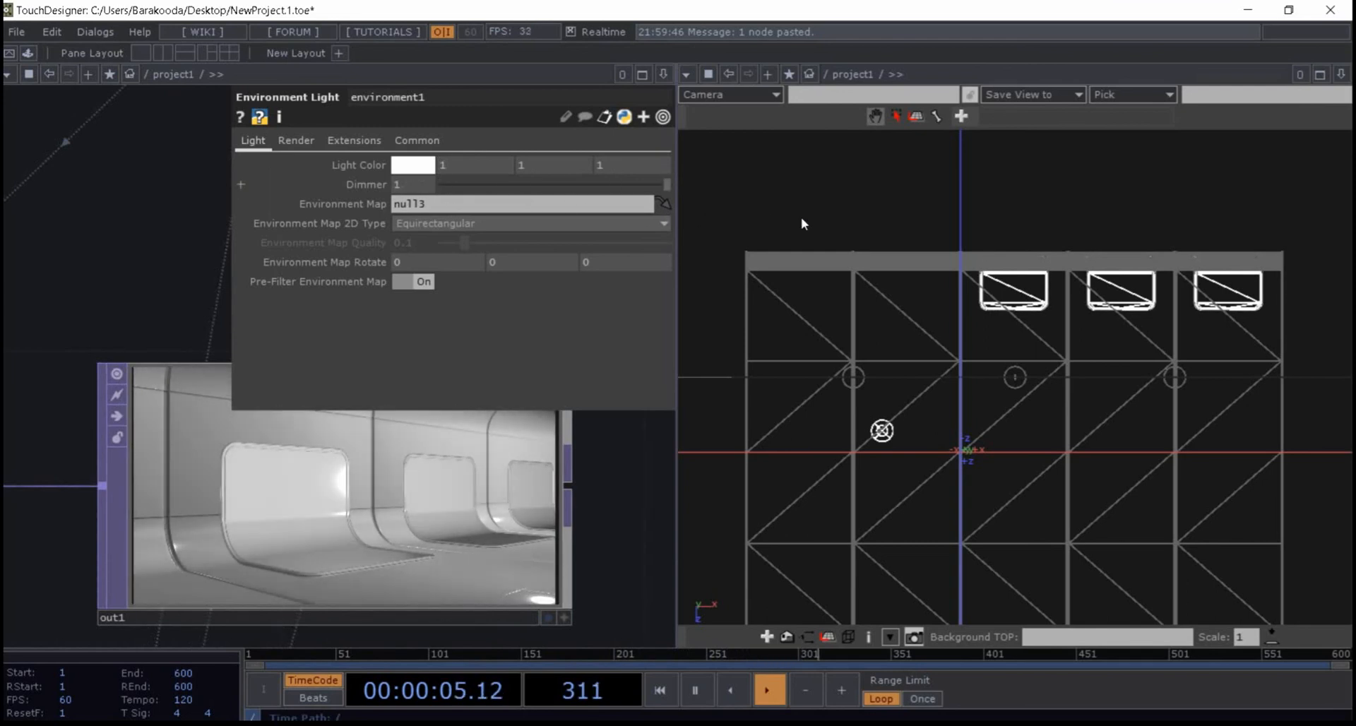
left_click_drag(890, 231, 1015, 250)
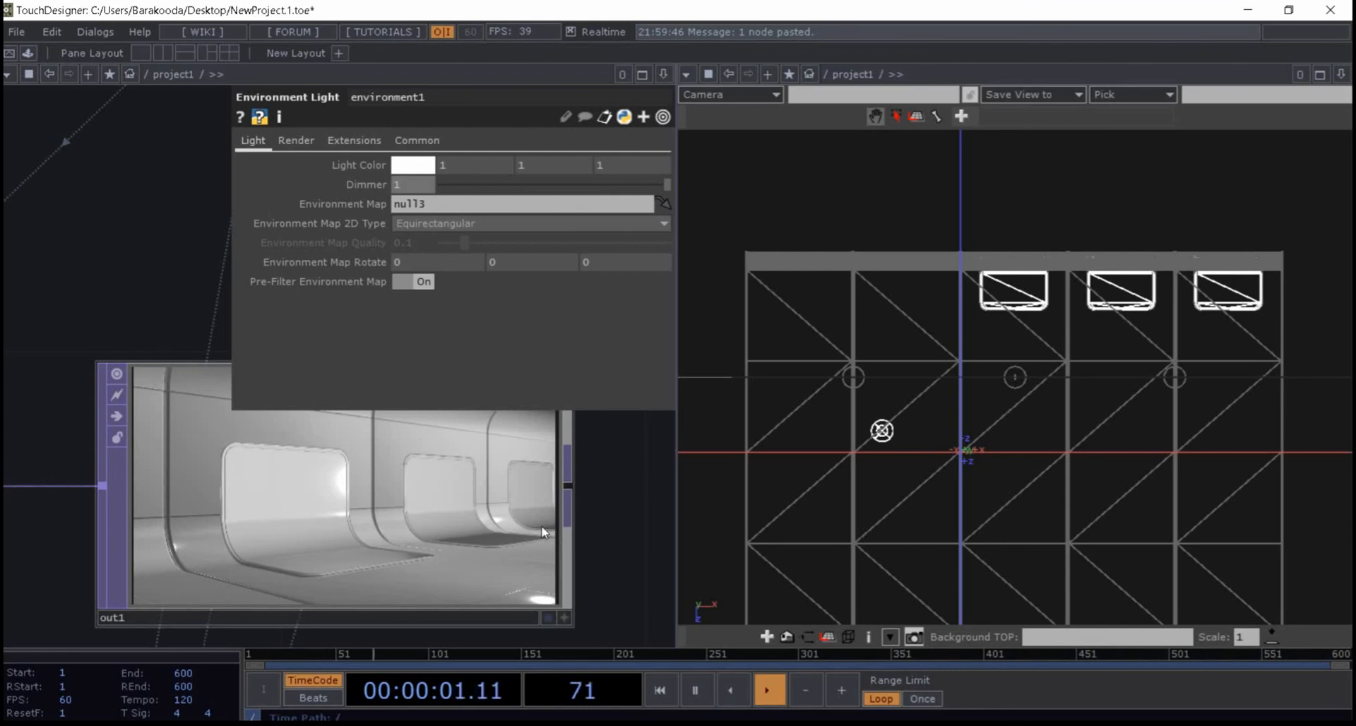
scroll(438, 514, "down", 4)
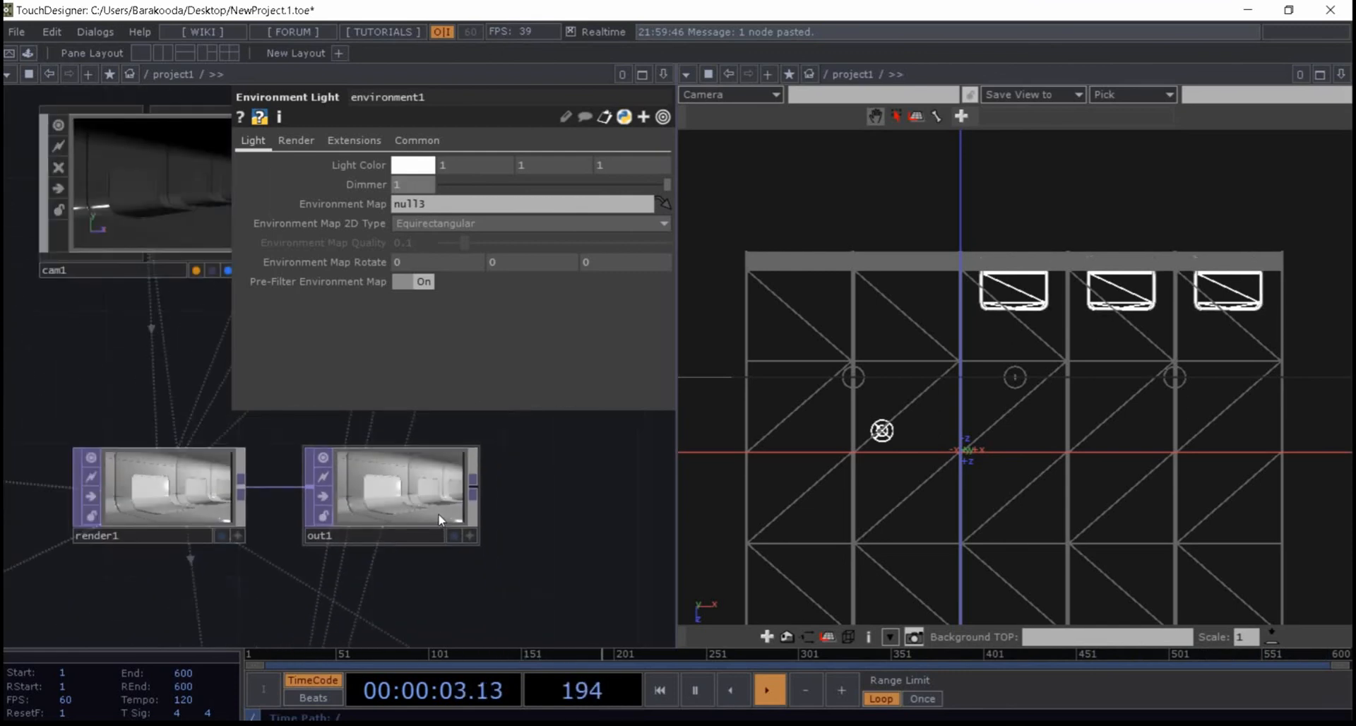
scroll(398, 500, "up", 3)
scroll(398, 500, "up", 2)
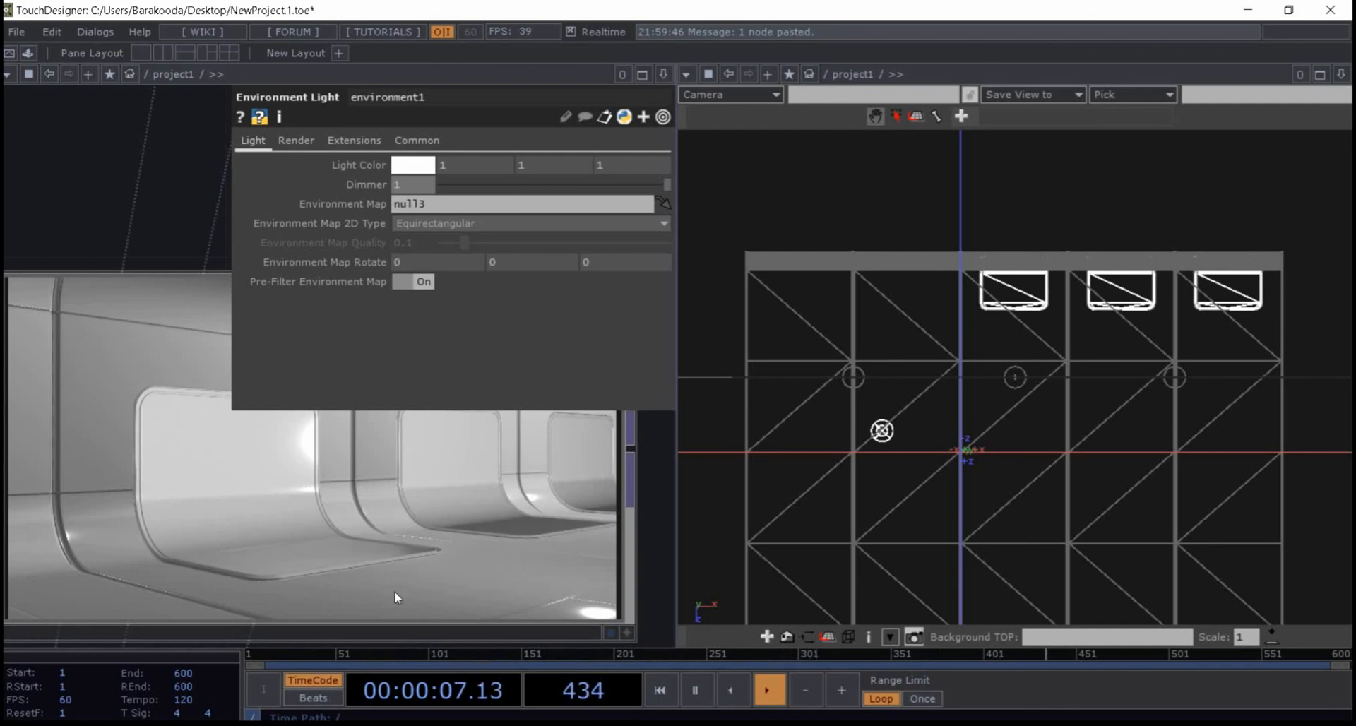
scroll(417, 582, "down", 3)
scroll(443, 549, "up", 3)
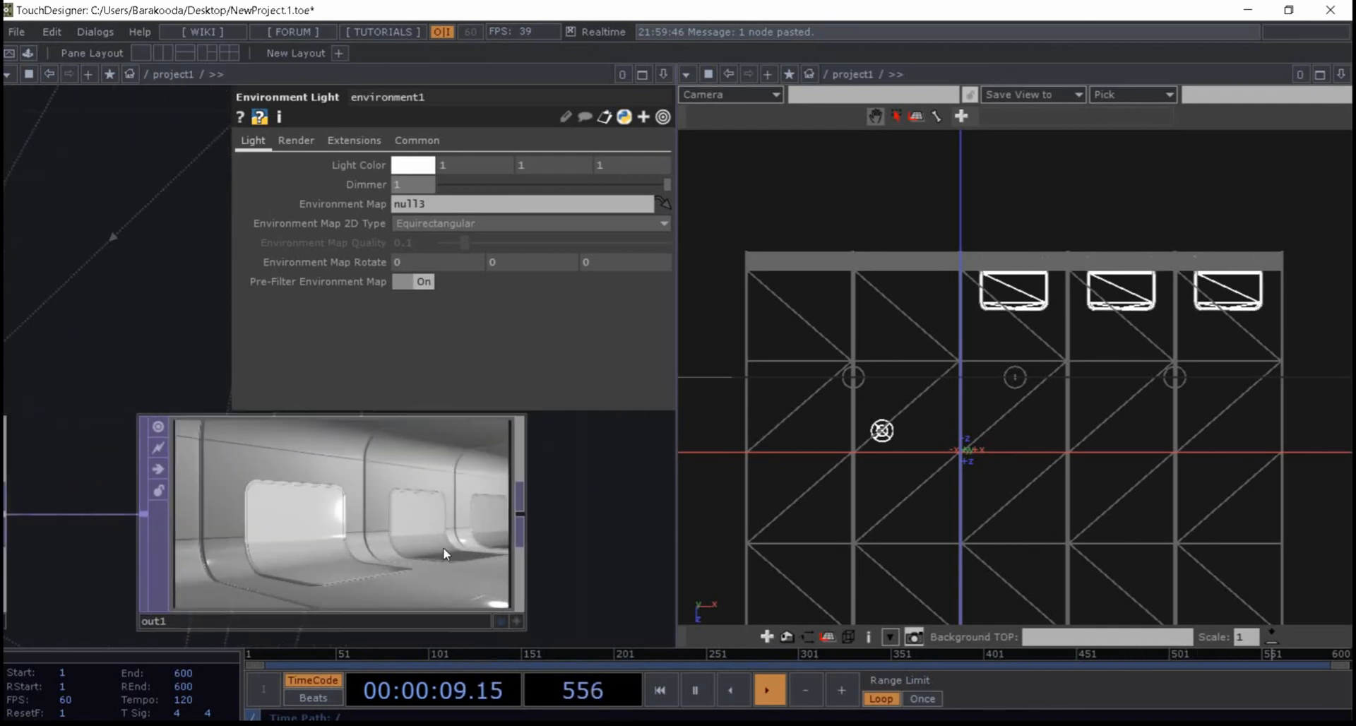